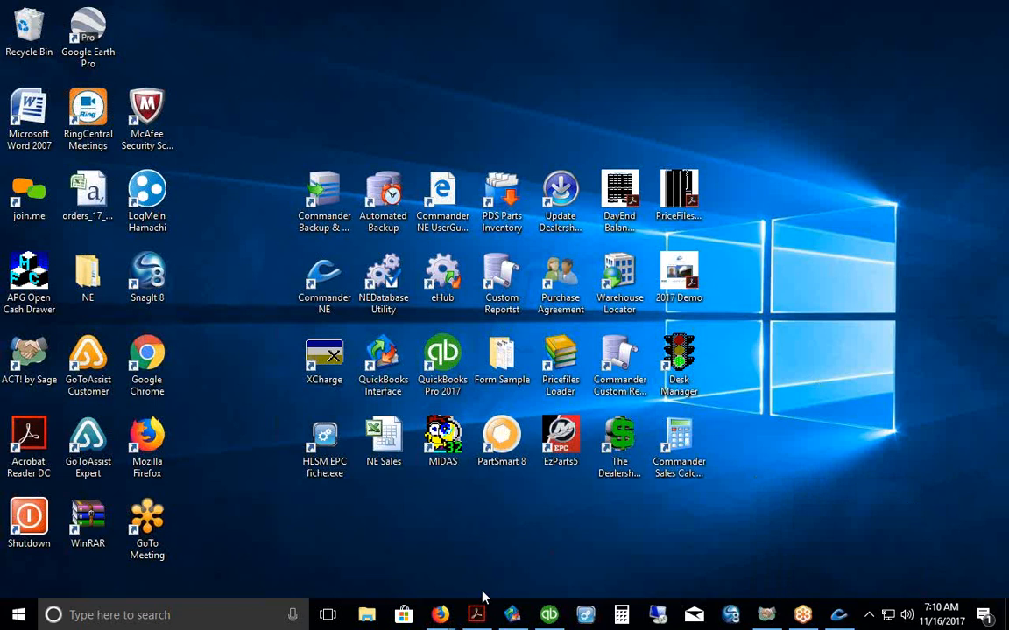
Step: Bring the 2017 Demo PDF to the front in Acrobat and page back to its title page
{"action": "left_click", "coordinate": [476, 615]}
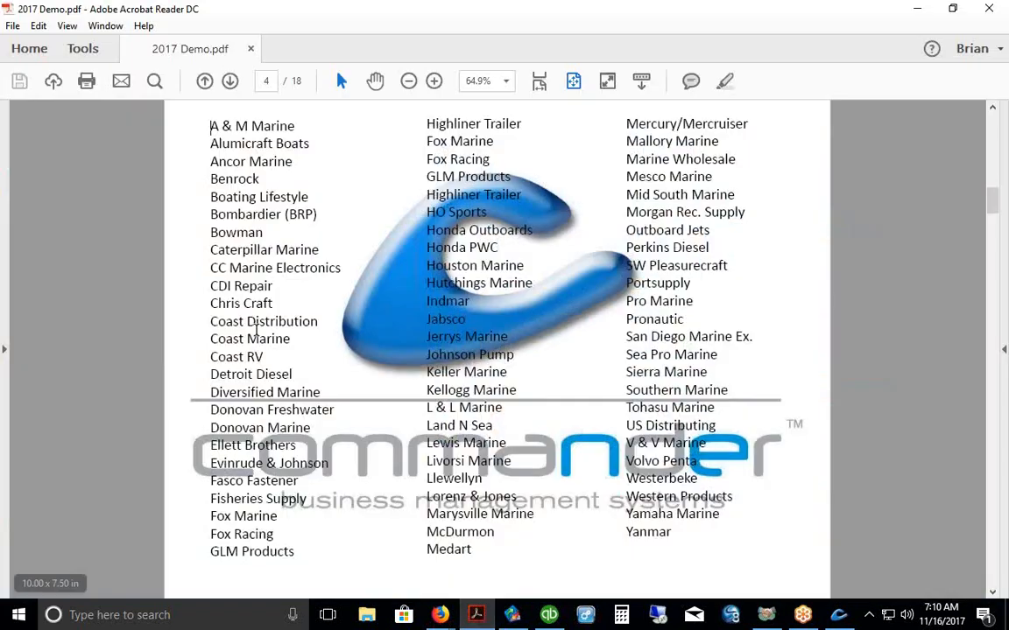
{"action": "left_click", "coordinate": [205, 82]}
{"action": "left_click", "coordinate": [205, 81]}
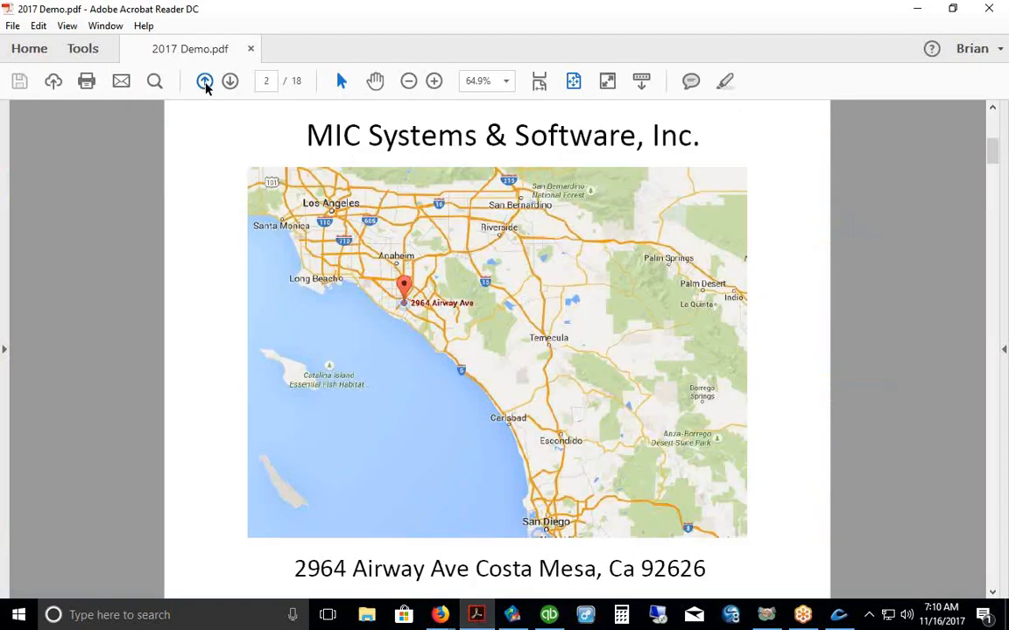
{"action": "left_click", "coordinate": [205, 82]}
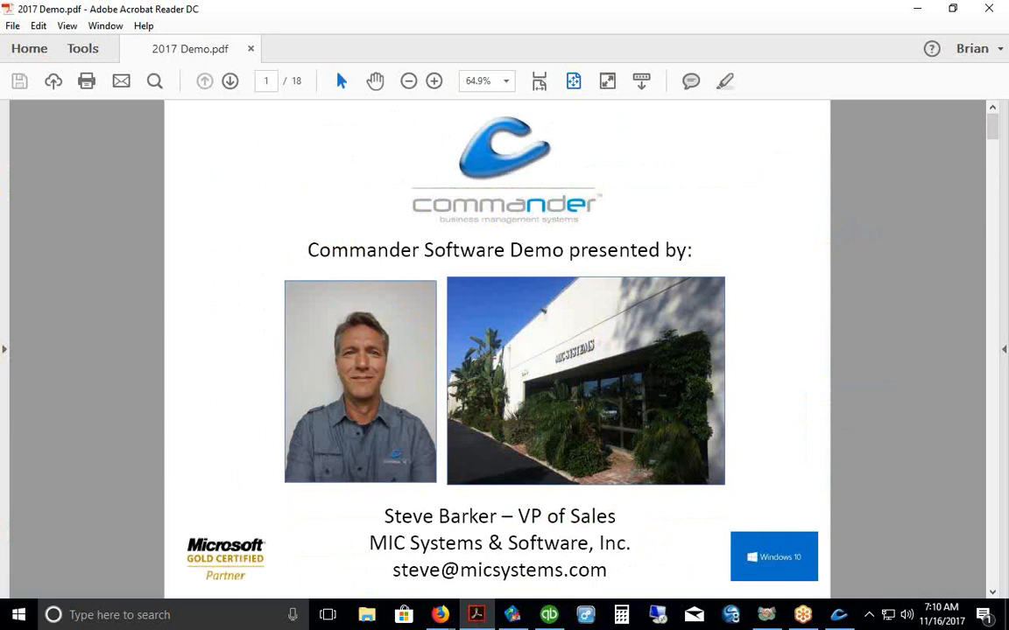
Step: Page forward through the map and vendor pages to page 4, the marine vendor list
{"action": "left_click", "coordinate": [231, 82]}
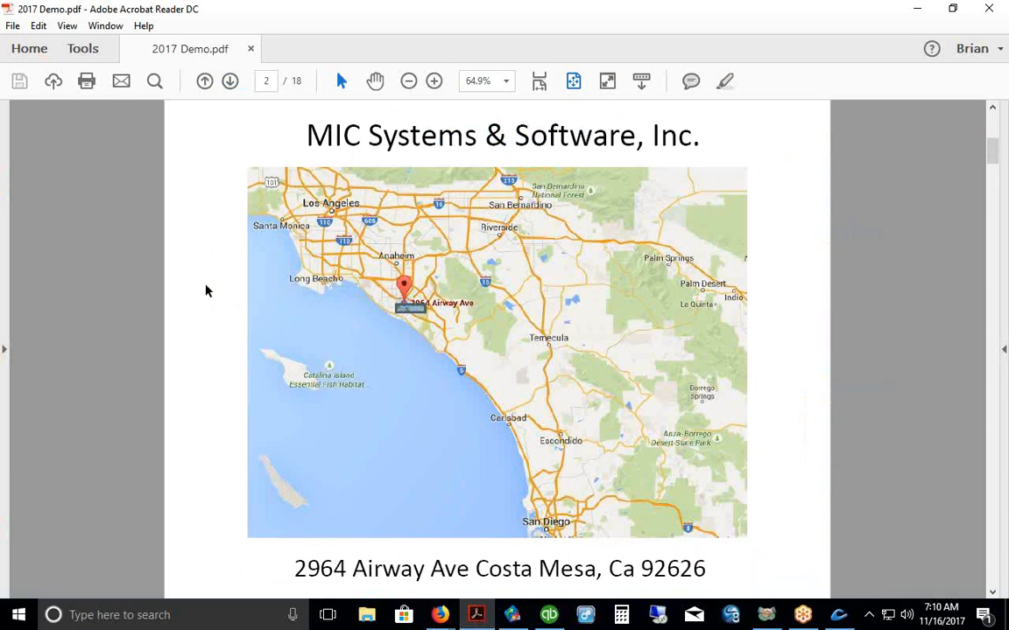
{"action": "left_click", "coordinate": [230, 81]}
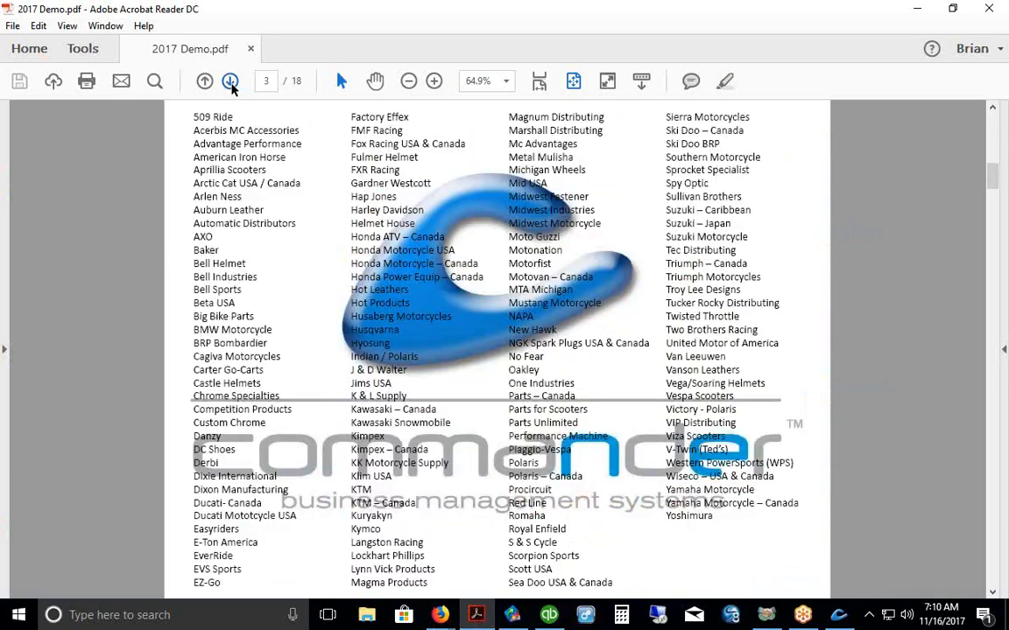
{"action": "left_click", "coordinate": [231, 82]}
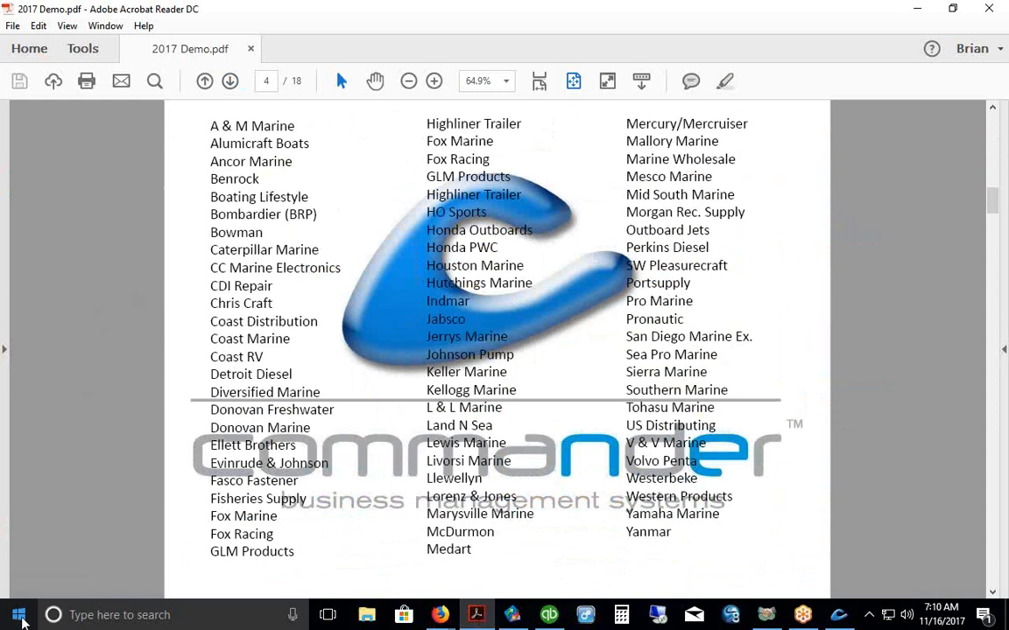
{"action": "right_click", "coordinate": [21, 619]}
Step: Show the desktop and launch Commander Pricefiles Loader from its desktop icon
{"action": "left_click", "coordinate": [57, 597]}
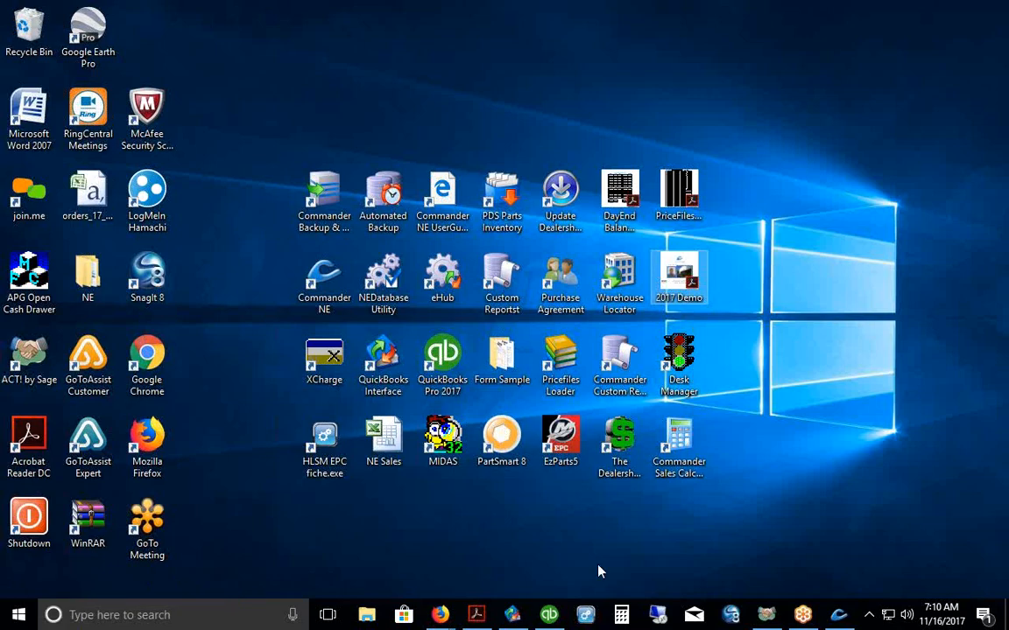
{"action": "double_click", "coordinate": [564, 361]}
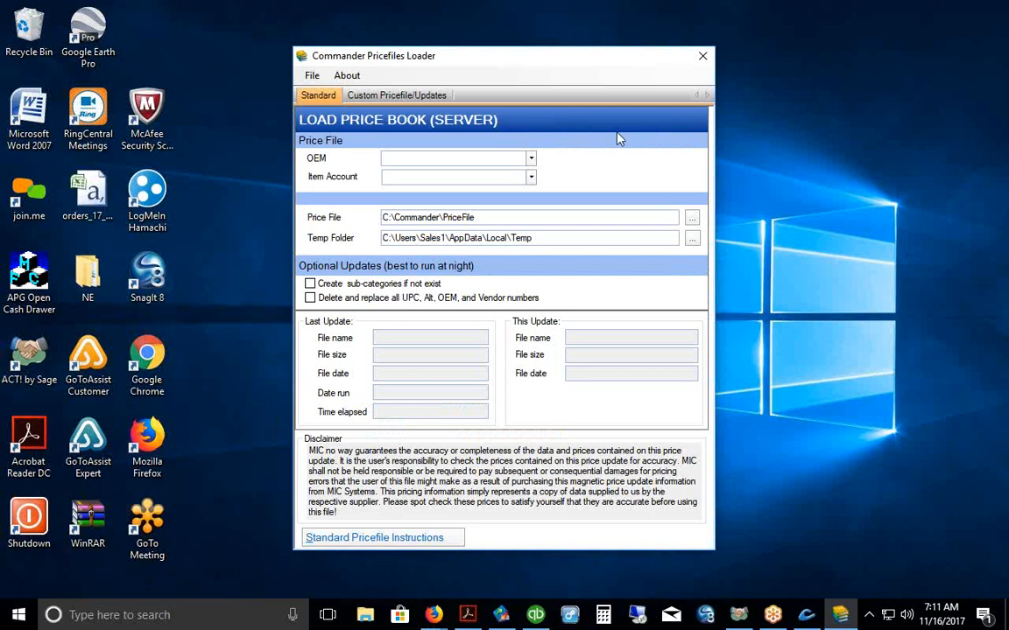
Step: Pick MERCURY (MERC) as the OEM from the code-sorted list, then close the loader
{"action": "left_click", "coordinate": [531, 158]}
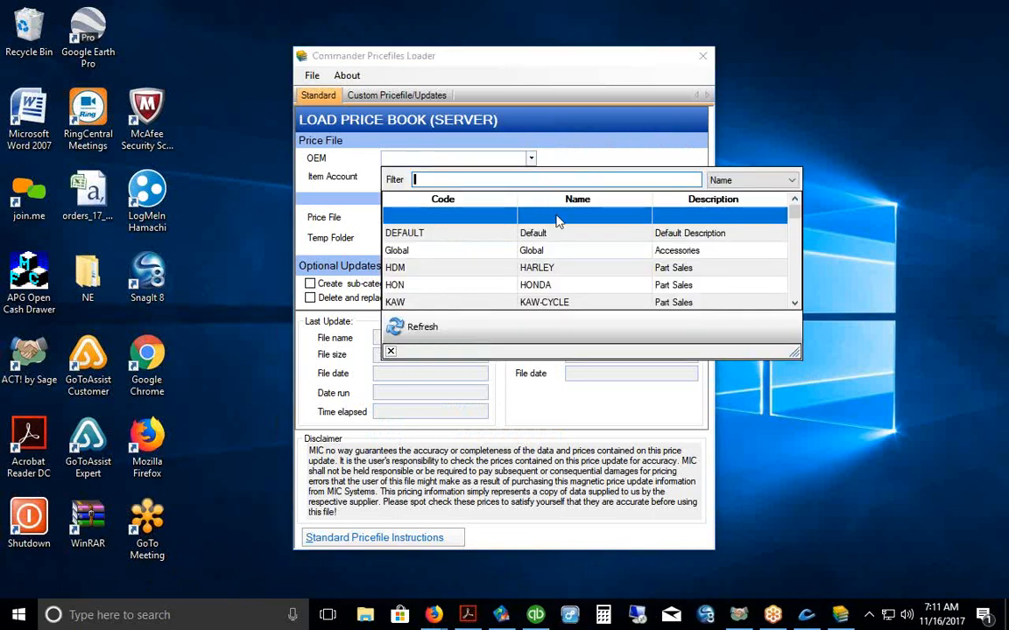
{"action": "scroll", "coordinate": [604, 254], "scroll_direction": "down", "scroll_amount": 2}
{"action": "scroll", "coordinate": [585, 278], "scroll_direction": "down", "scroll_amount": 2}
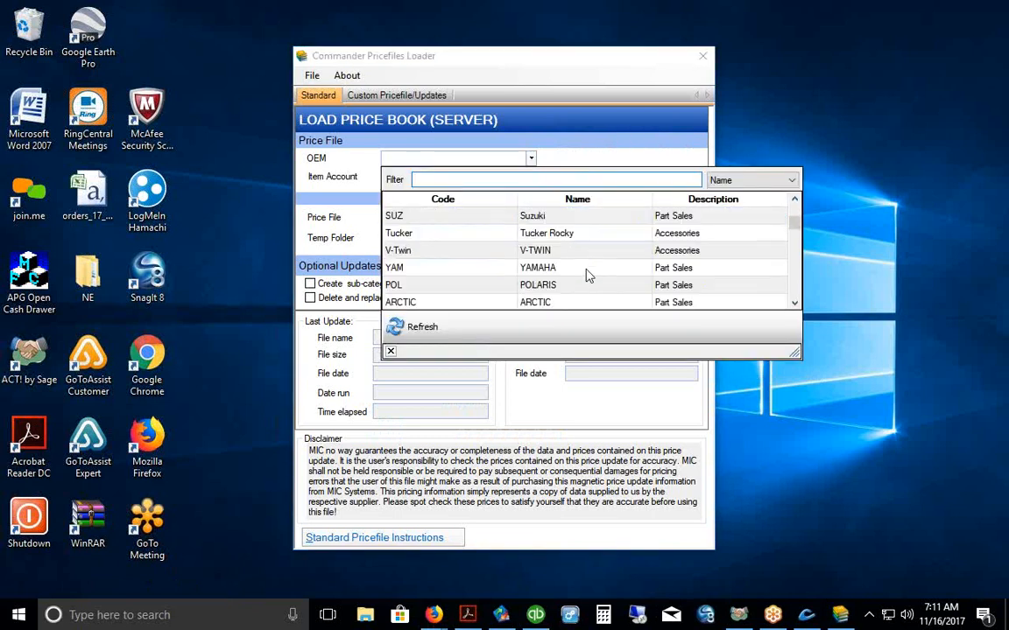
{"action": "scroll", "coordinate": [589, 275], "scroll_direction": "down", "scroll_amount": 2}
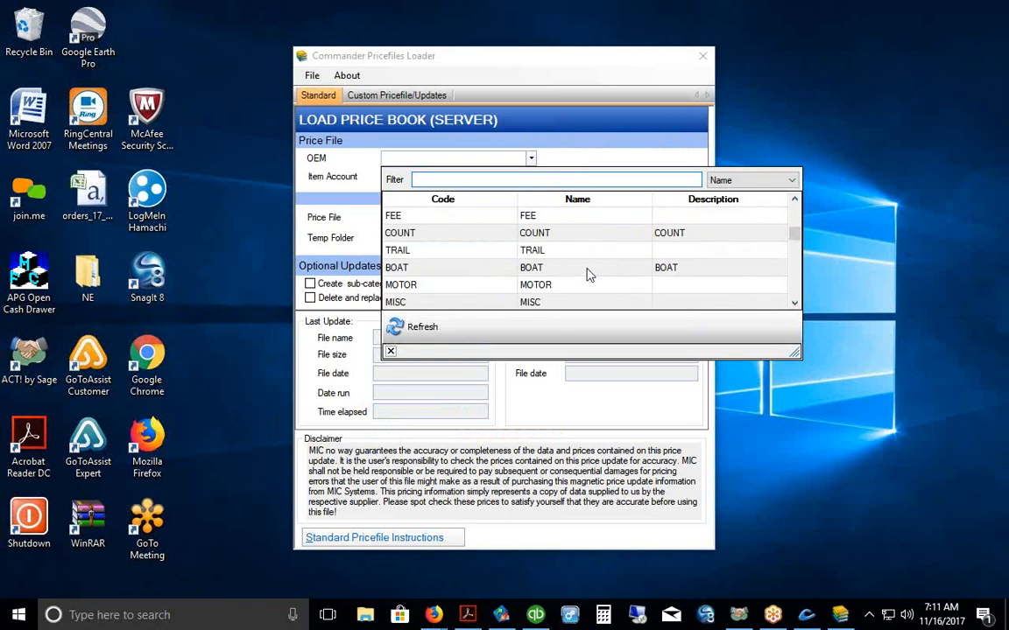
{"action": "left_click", "coordinate": [444, 201]}
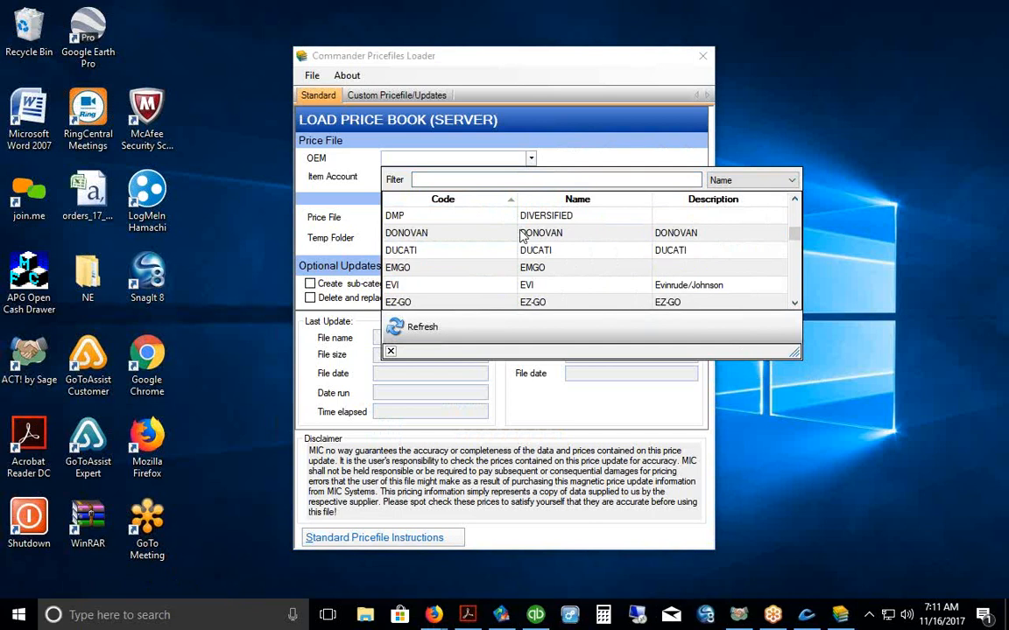
{"action": "scroll", "coordinate": [522, 234], "scroll_direction": "down", "scroll_amount": 2}
{"action": "scroll", "coordinate": [522, 235], "scroll_direction": "down", "scroll_amount": 1}
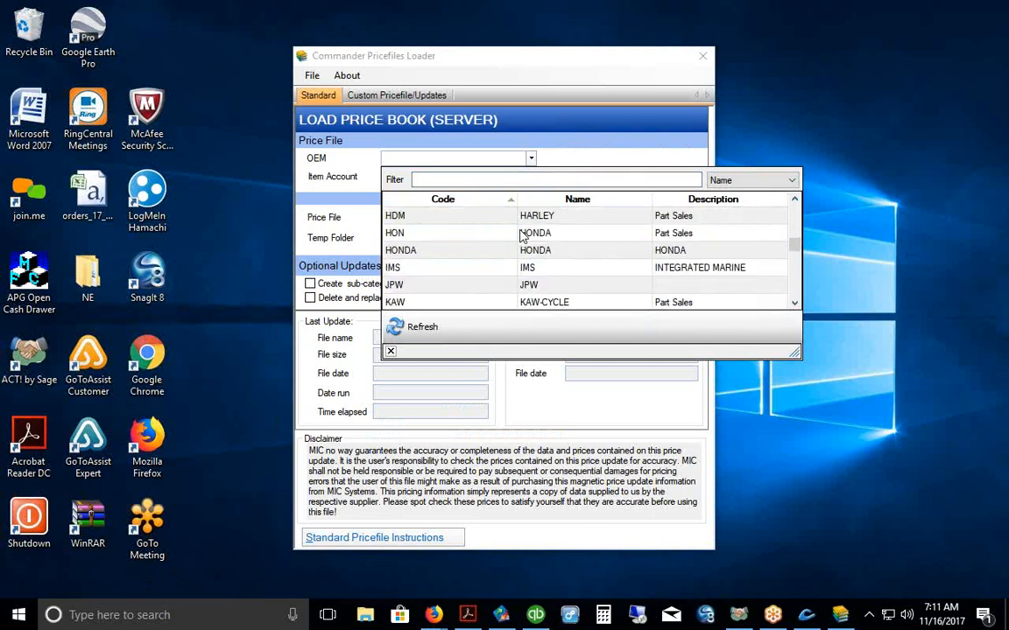
{"action": "scroll", "coordinate": [522, 233], "scroll_direction": "down", "scroll_amount": 2}
{"action": "left_click", "coordinate": [477, 288]}
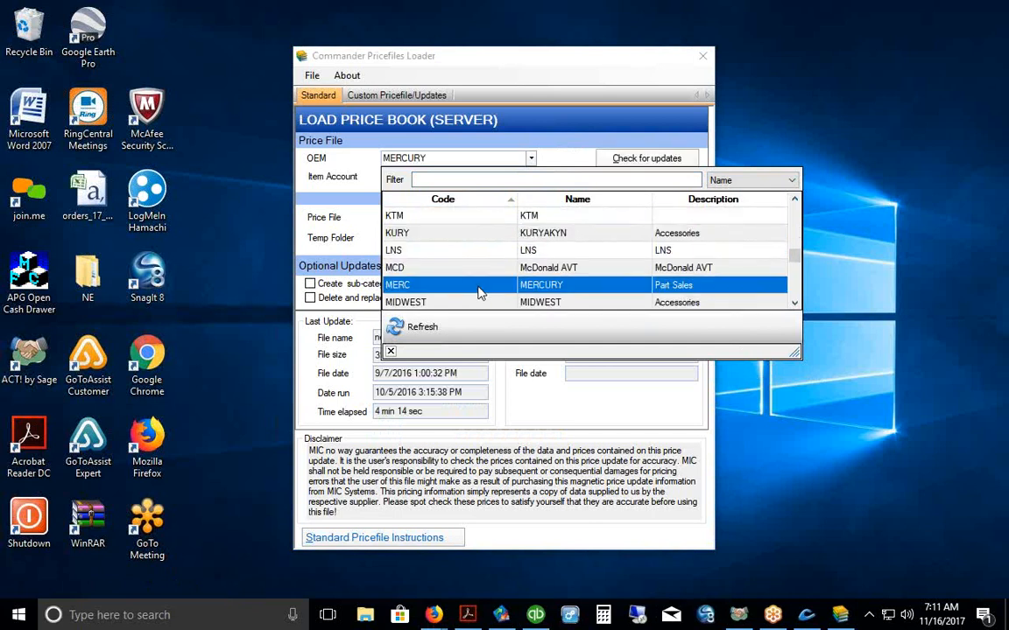
{"action": "left_click", "coordinate": [391, 353]}
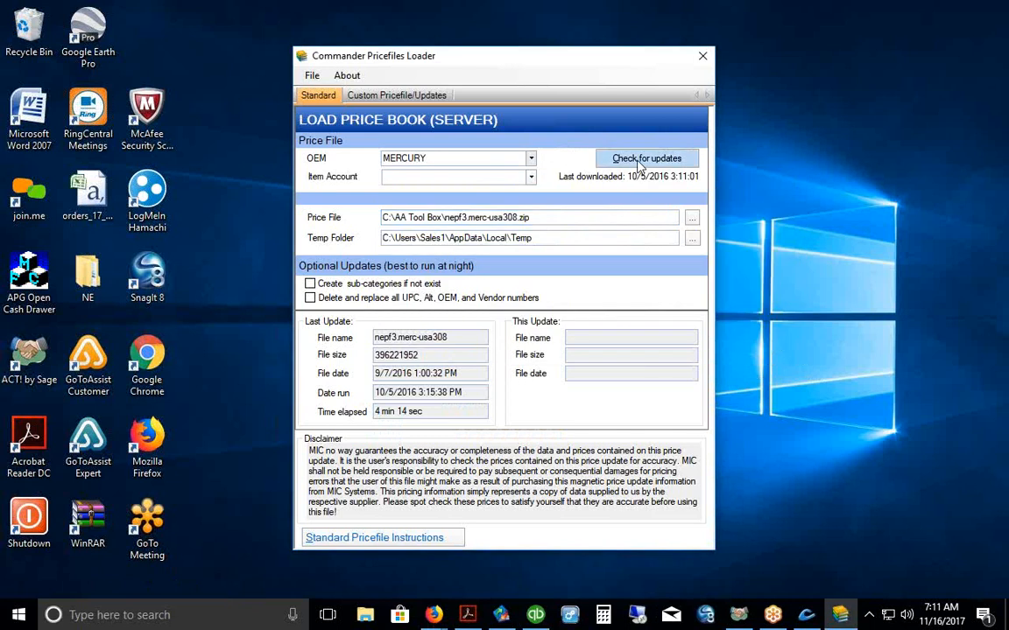
{"action": "left_click", "coordinate": [703, 56]}
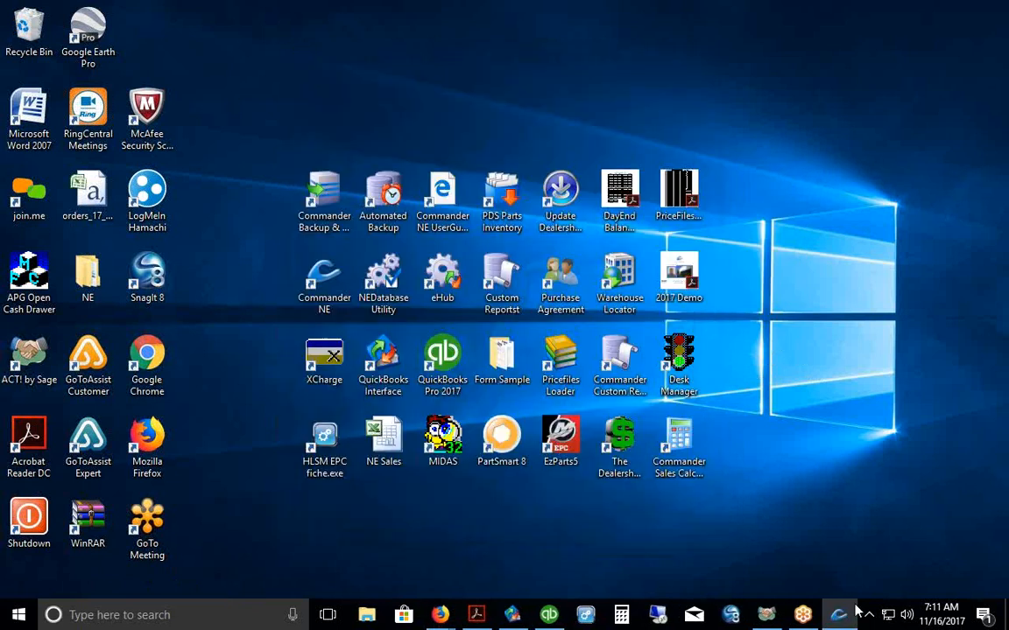
Step: Restore the Commander NE window to its Software for Marine Dealers Start Page
{"action": "left_click", "coordinate": [838, 615]}
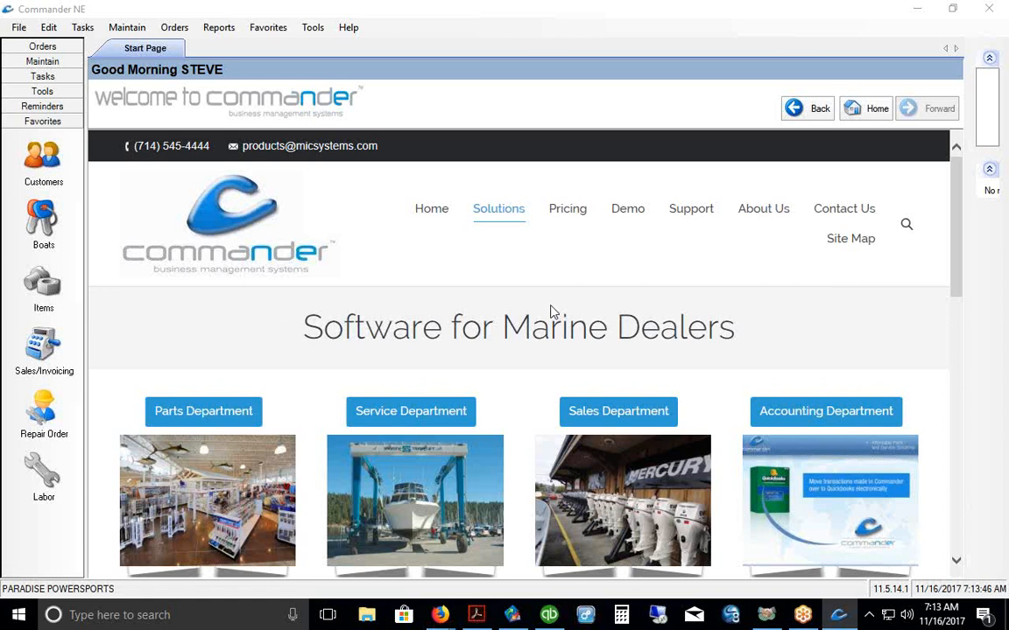
Step: Highlight the Software for Marine Dealers heading, then open the Items inventory list
{"action": "left_click_drag", "start_coordinate": [289, 327], "coordinate": [740, 344]}
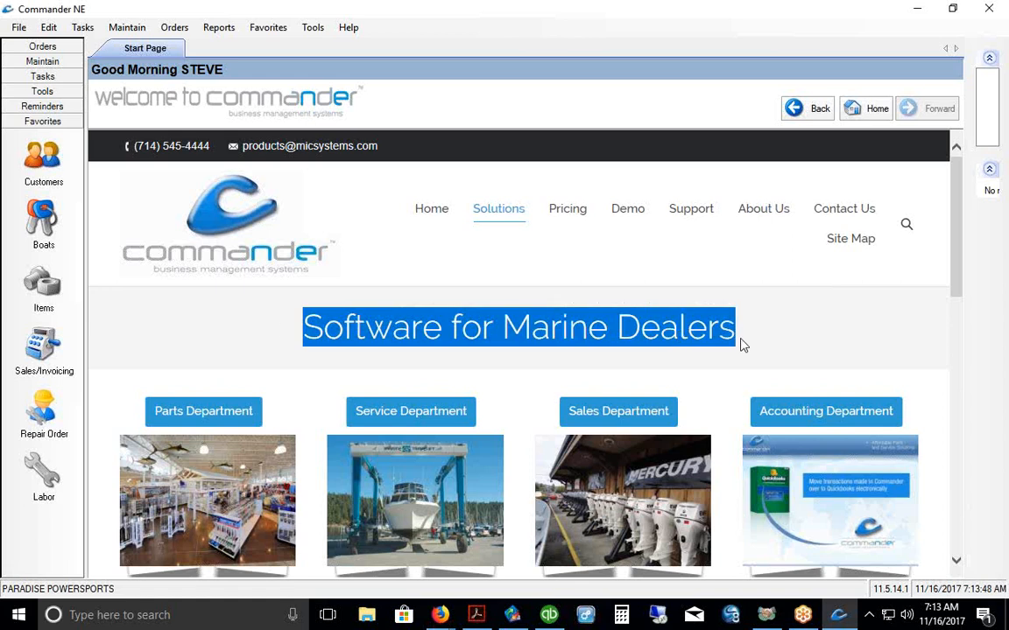
{"action": "left_click", "coordinate": [834, 329]}
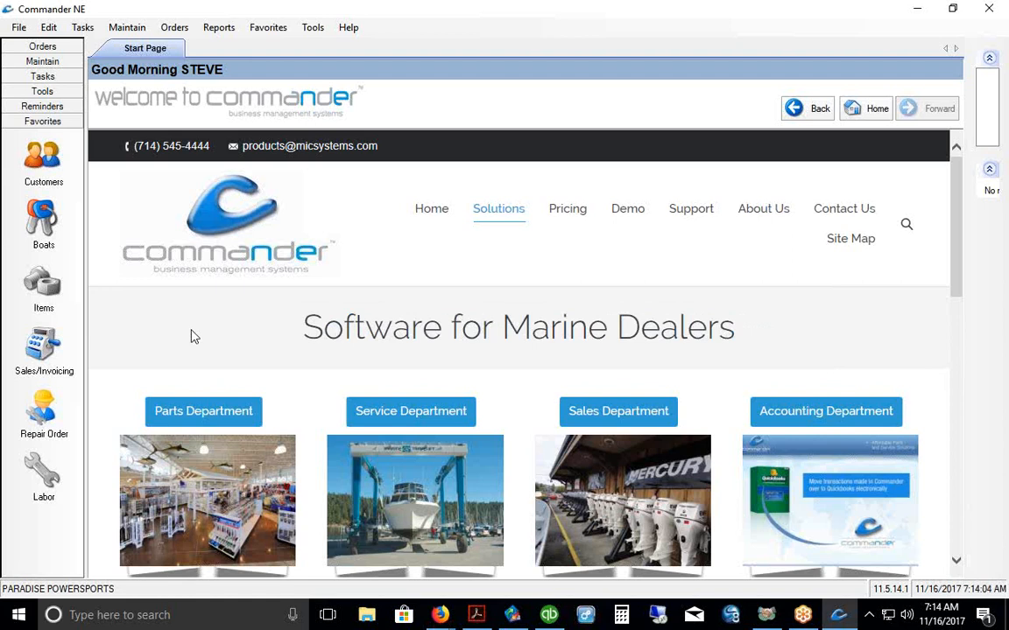
{"action": "left_click", "coordinate": [43, 285]}
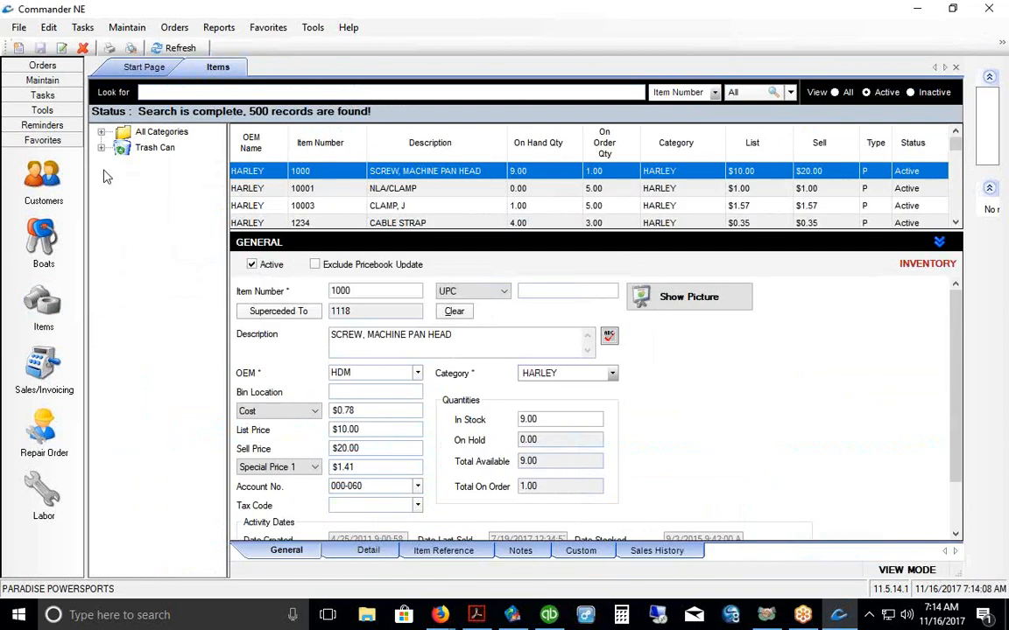
Step: Filter the items to MERCURY and view the 10126E70 MANUAL OWNERS item details
{"action": "left_click", "coordinate": [100, 131]}
{"action": "left_click_drag", "start_coordinate": [219, 191], "coordinate": [229, 361]}
{"action": "left_click", "coordinate": [175, 289]}
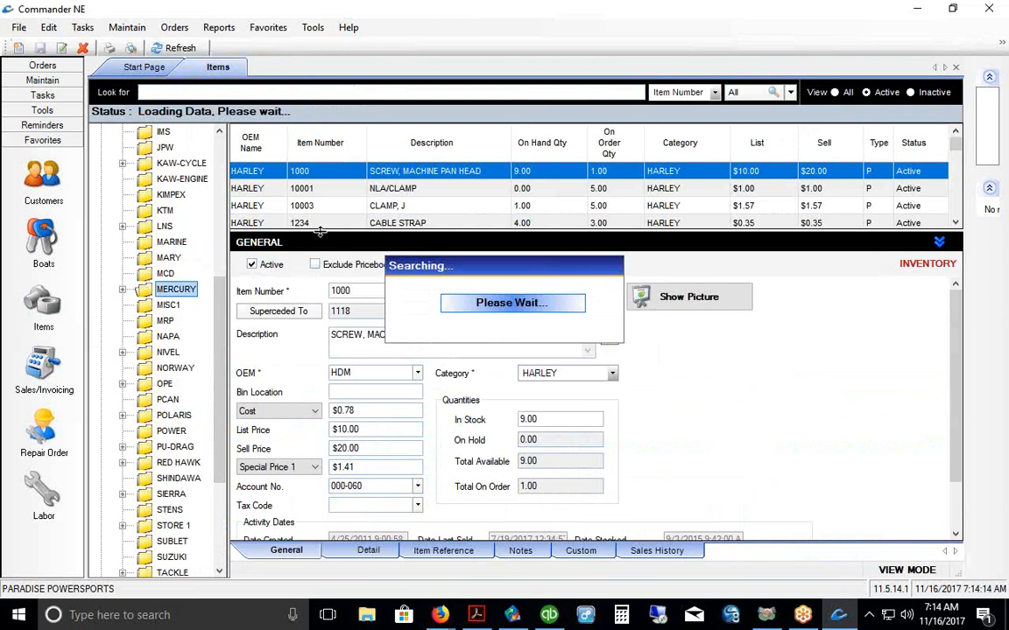
{"action": "mouse_move", "coordinate": [321, 229]}
{"action": "left_mouse_down"}
{"action": "mouse_move", "coordinate": [322, 262]}
{"action": "mouse_move", "coordinate": [318, 252]}
{"action": "left_mouse_up"}
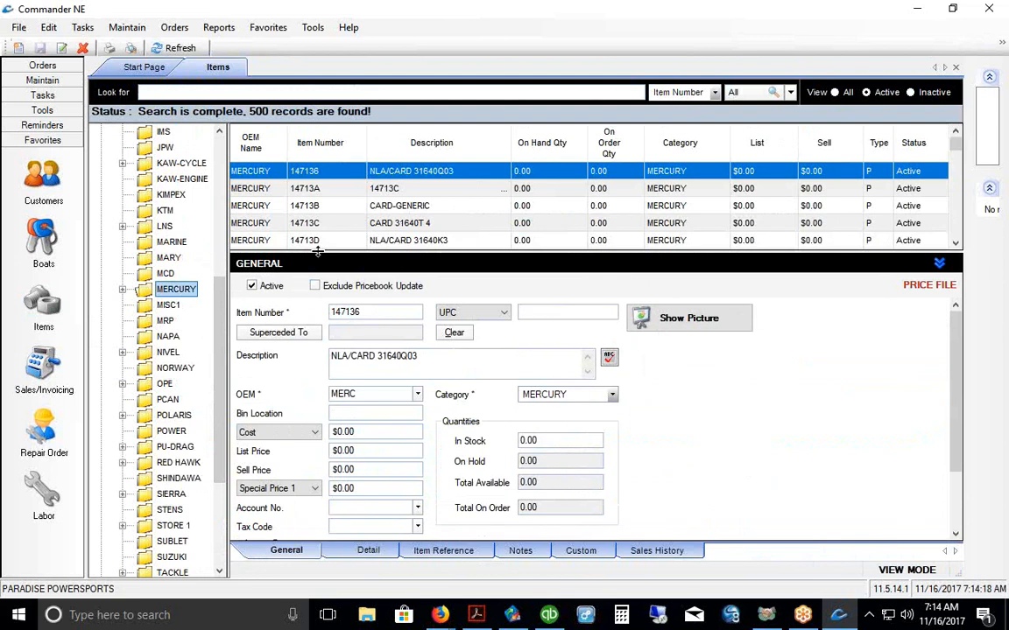
{"action": "scroll", "coordinate": [324, 201], "scroll_direction": "down", "scroll_amount": 5}
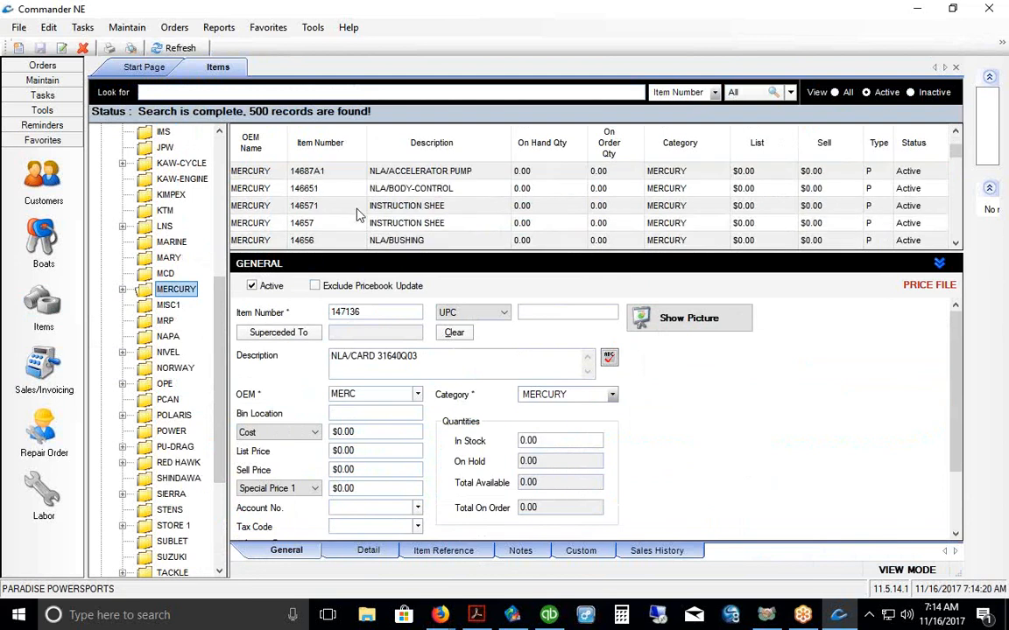
{"action": "left_click", "coordinate": [373, 204]}
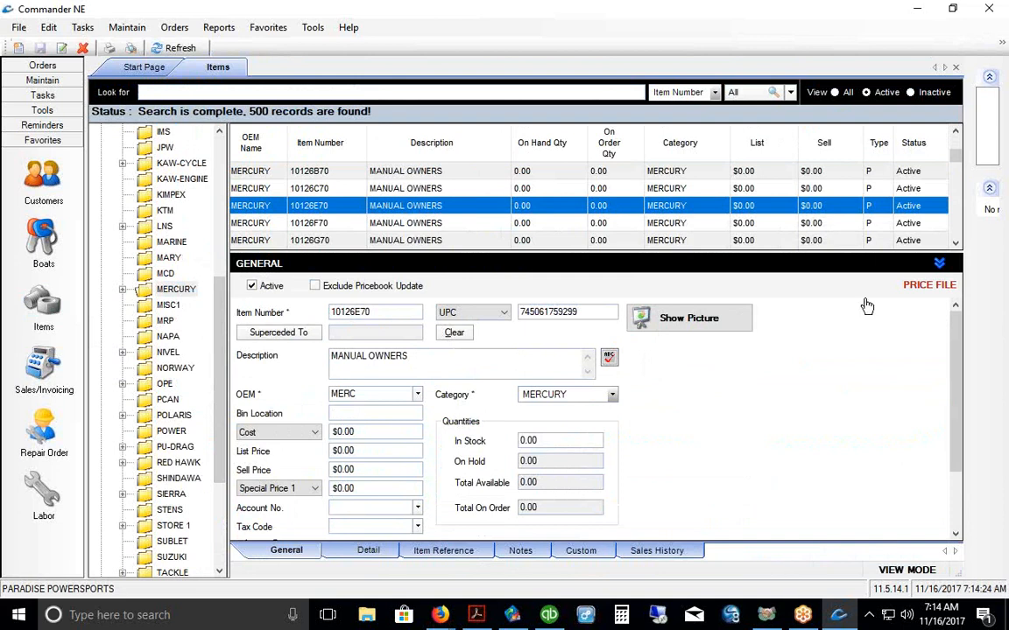
{"action": "left_click", "coordinate": [940, 265]}
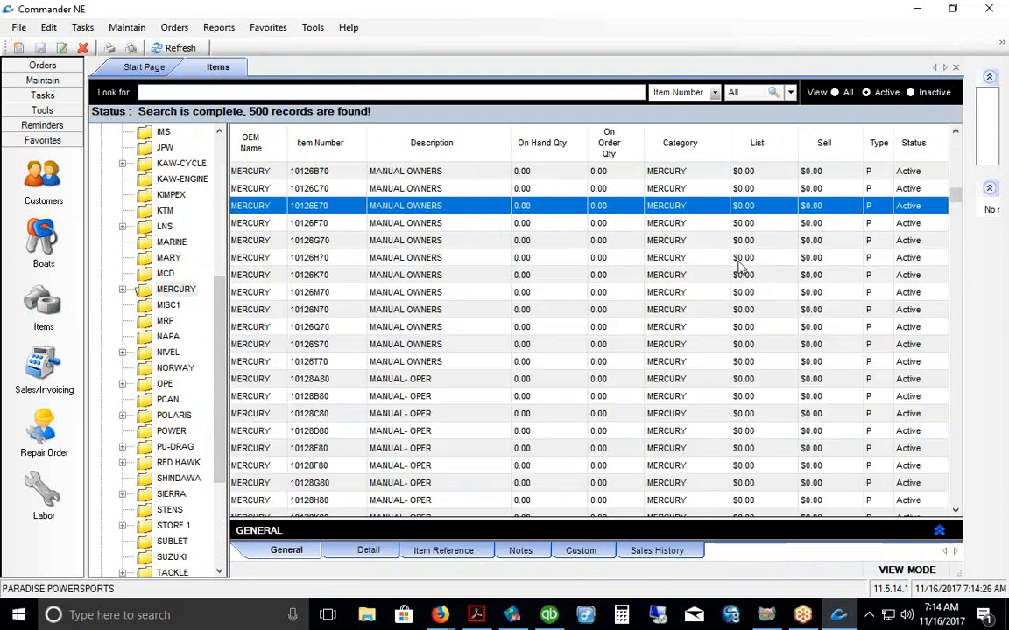
{"action": "scroll", "coordinate": [515, 245], "scroll_direction": "down", "scroll_amount": 10}
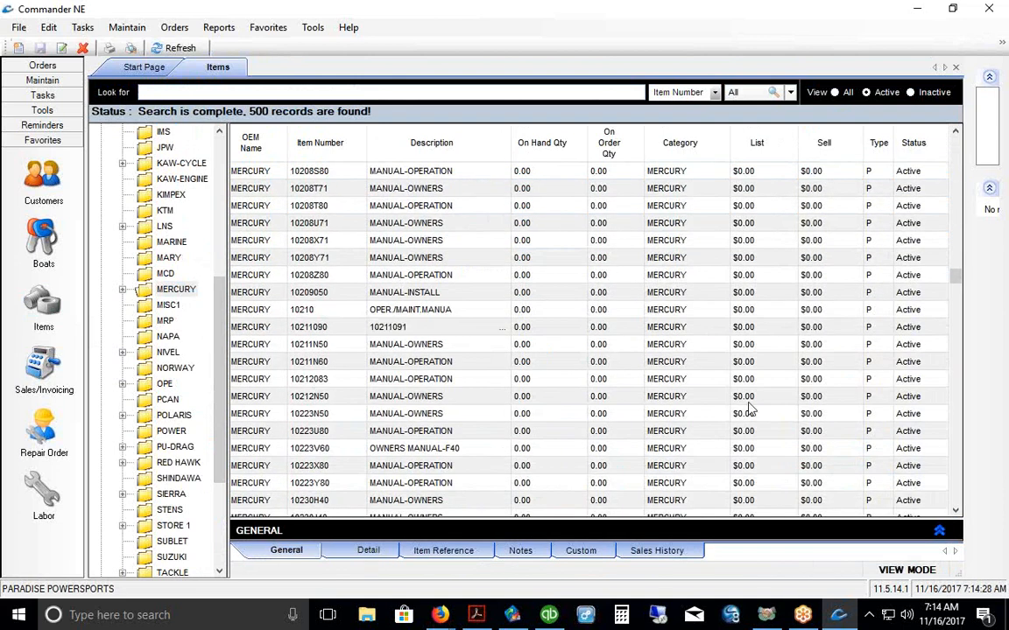
{"action": "left_click", "coordinate": [940, 531]}
{"action": "scroll", "coordinate": [551, 206], "scroll_direction": "up", "scroll_amount": 5}
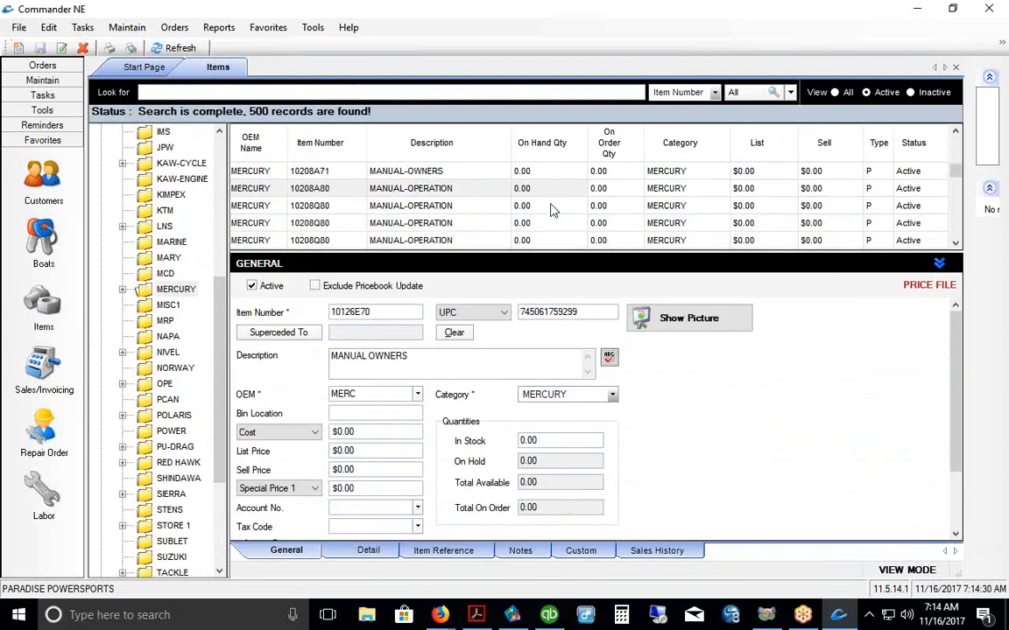
{"action": "scroll", "coordinate": [613, 210], "scroll_direction": "down", "scroll_amount": 5}
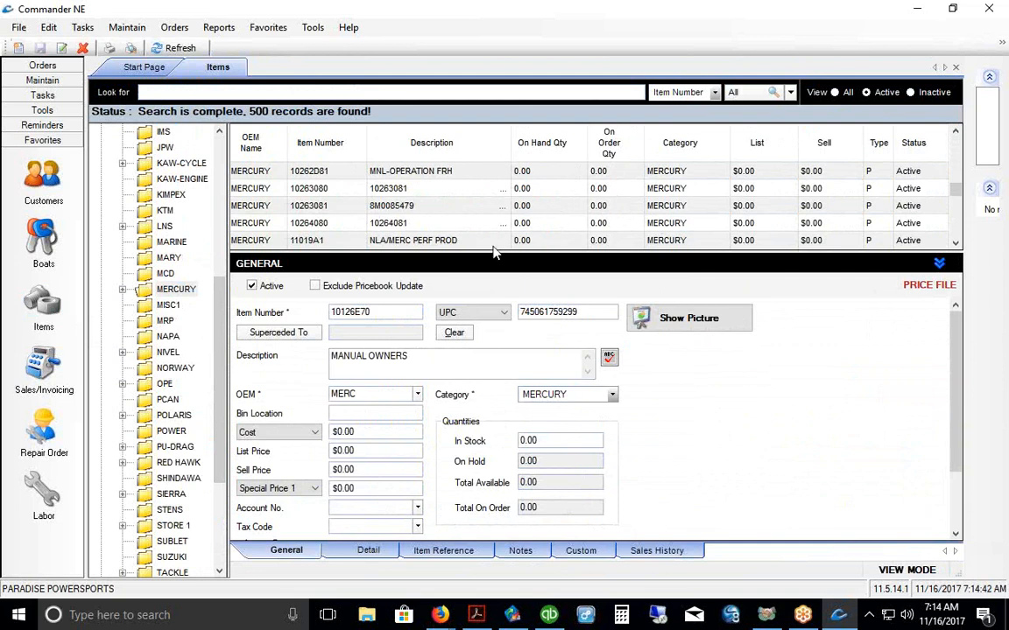
Step: Highlight the item's number, UPC, description, cost and sell price, then list the LNS items
{"action": "double_click", "coordinate": [396, 311]}
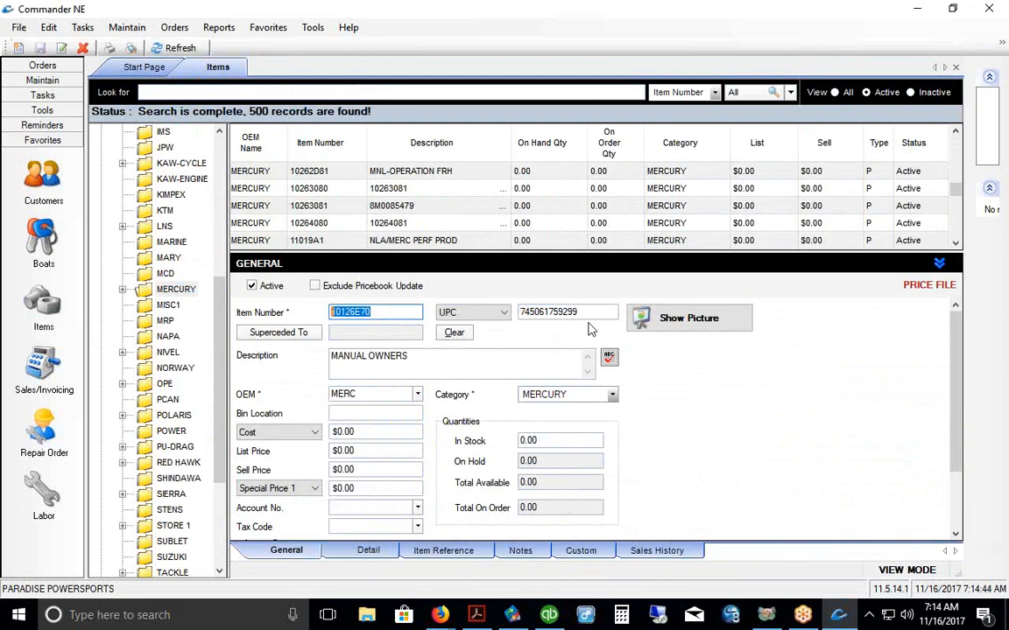
{"action": "double_click", "coordinate": [550, 313]}
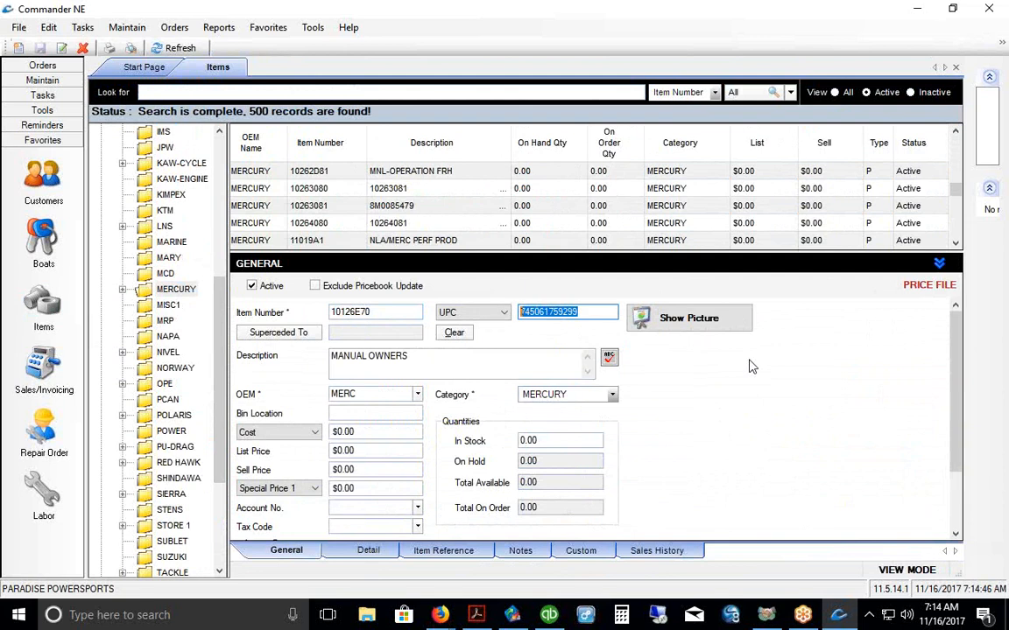
{"action": "double_click", "coordinate": [421, 356]}
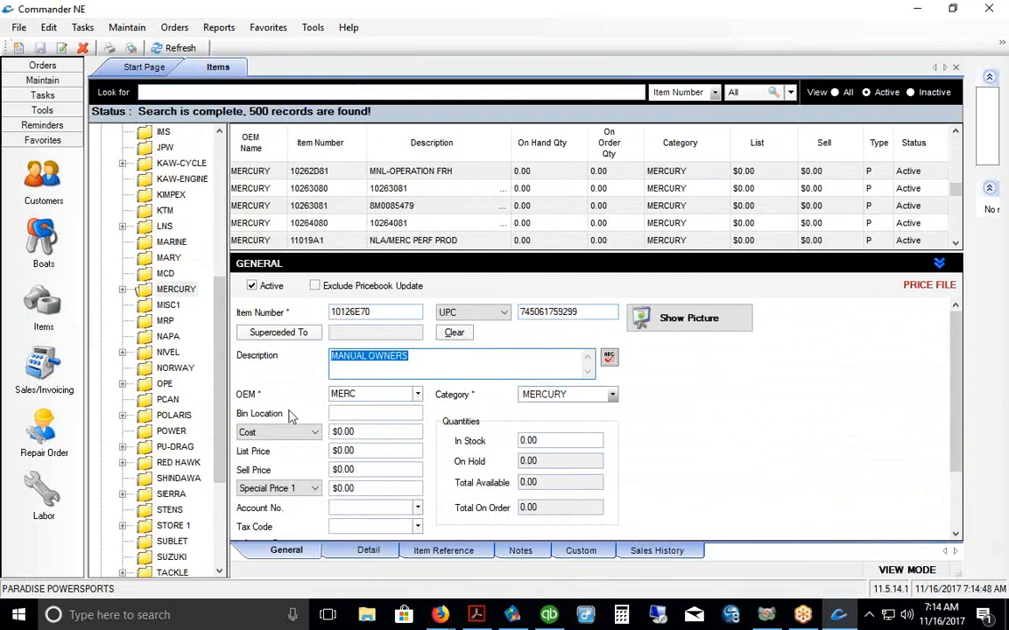
{"action": "left_click", "coordinate": [349, 433]}
{"action": "left_click", "coordinate": [347, 469]}
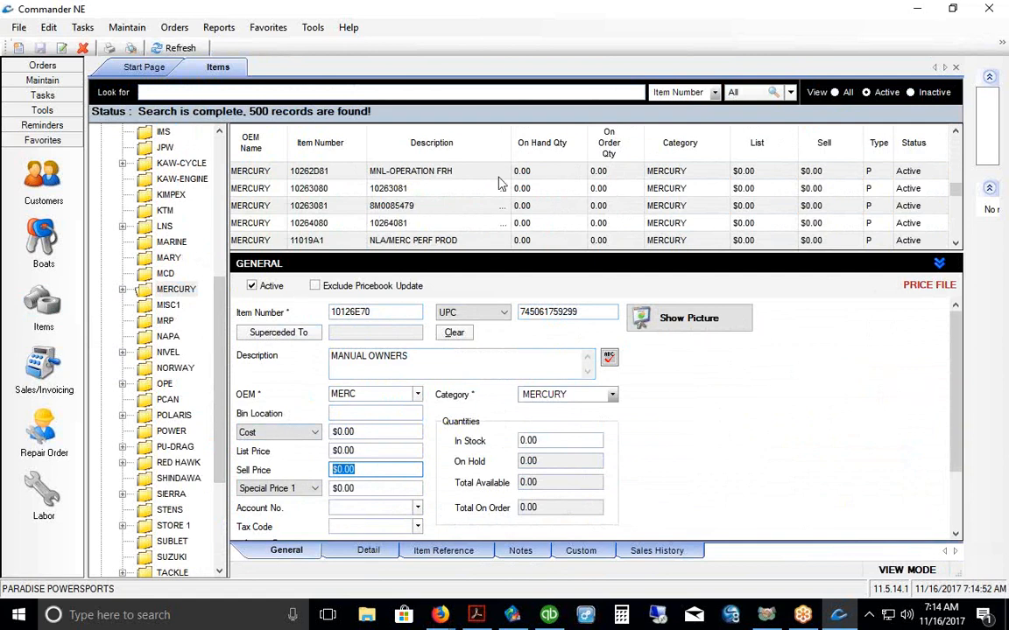
{"action": "left_click", "coordinate": [151, 226]}
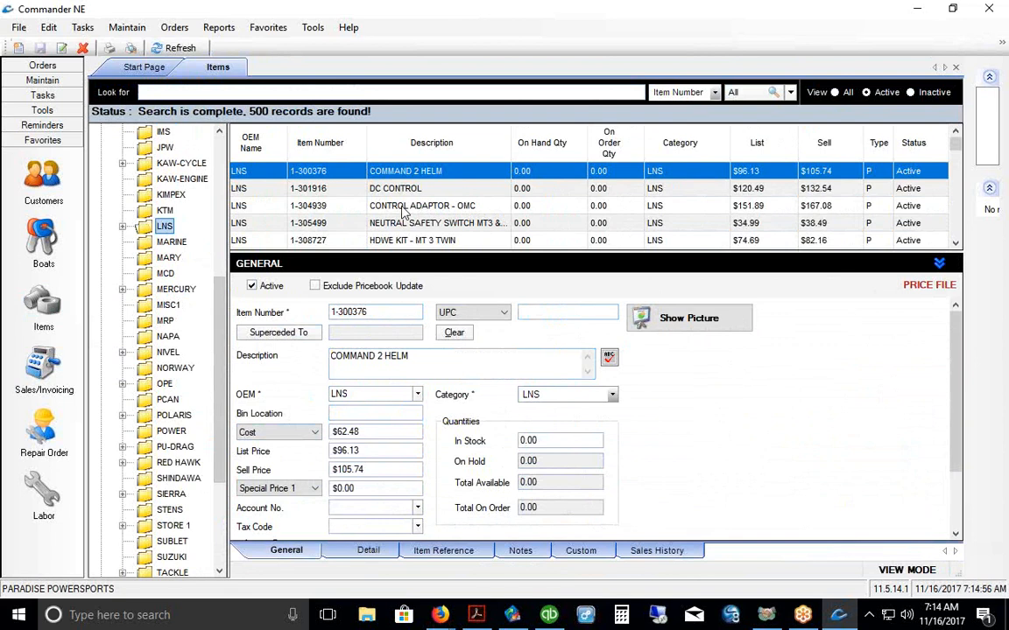
Step: Open CONTROL ADAPTOR - OMC and highlight its $98.73 cost, $151.89 list and $167.08 sell prices
{"action": "left_click", "coordinate": [402, 208]}
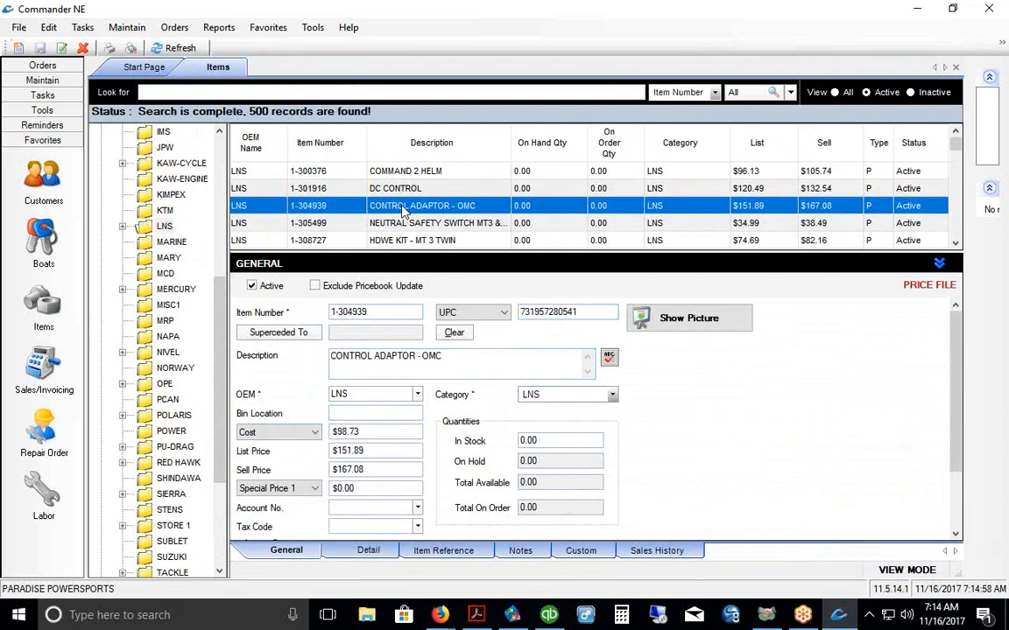
{"action": "left_click", "coordinate": [584, 311]}
{"action": "left_click", "coordinate": [470, 355]}
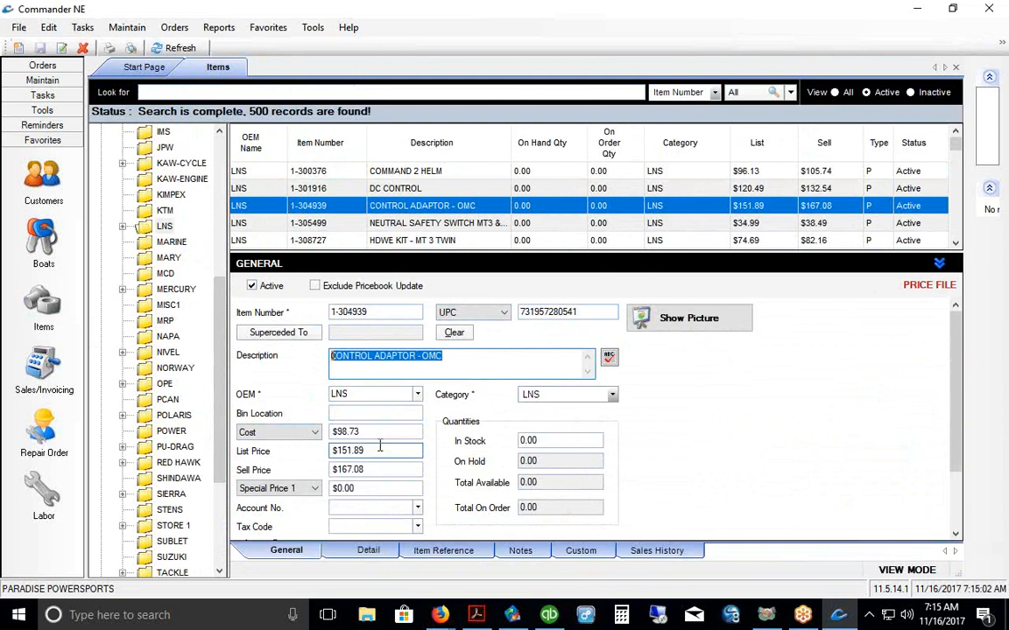
{"action": "left_click", "coordinate": [376, 437]}
{"action": "left_click", "coordinate": [385, 451]}
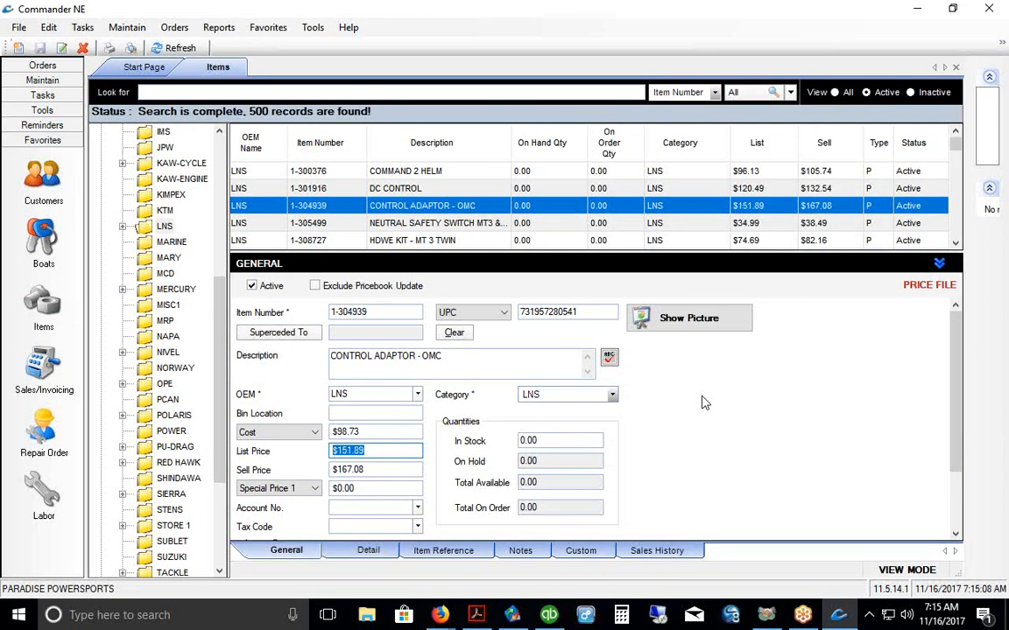
{"action": "left_click", "coordinate": [377, 470]}
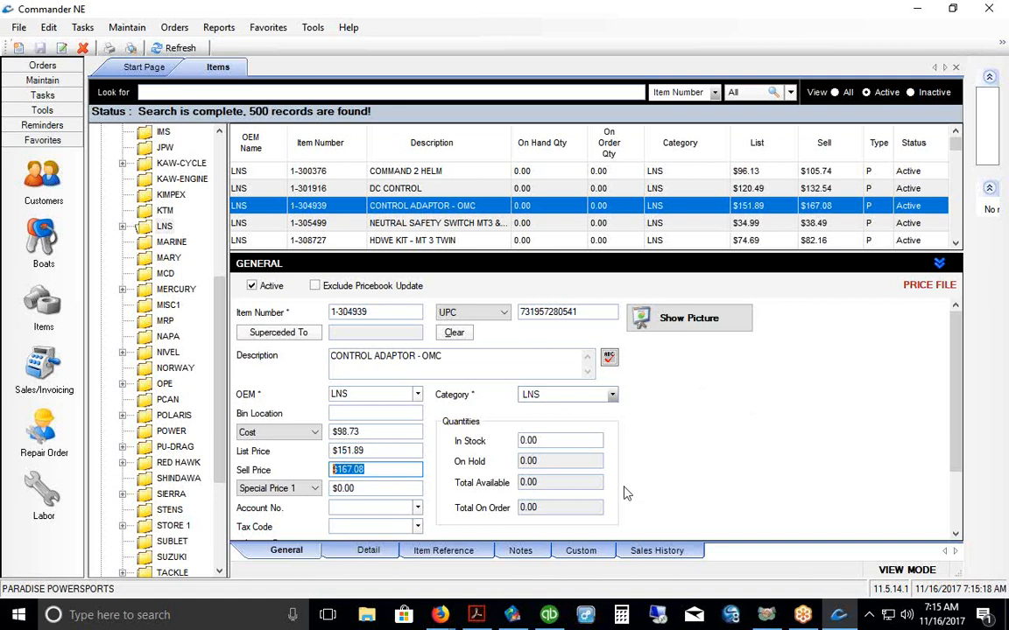
Step: Review the special price levels, leaving Special Price 1 unchanged
{"action": "left_click", "coordinate": [315, 490]}
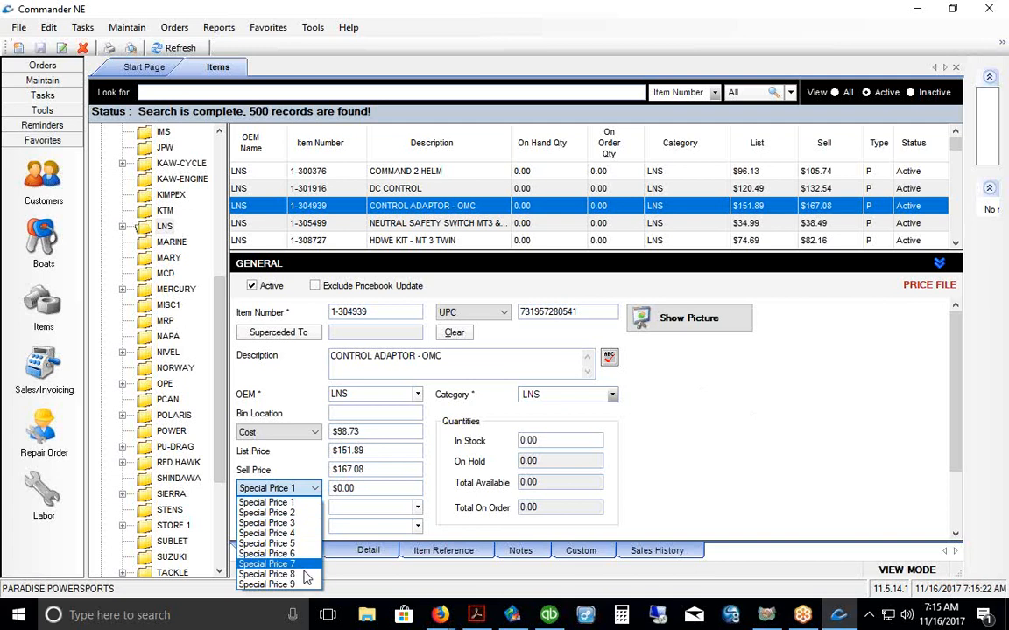
{"action": "left_click", "coordinate": [287, 465]}
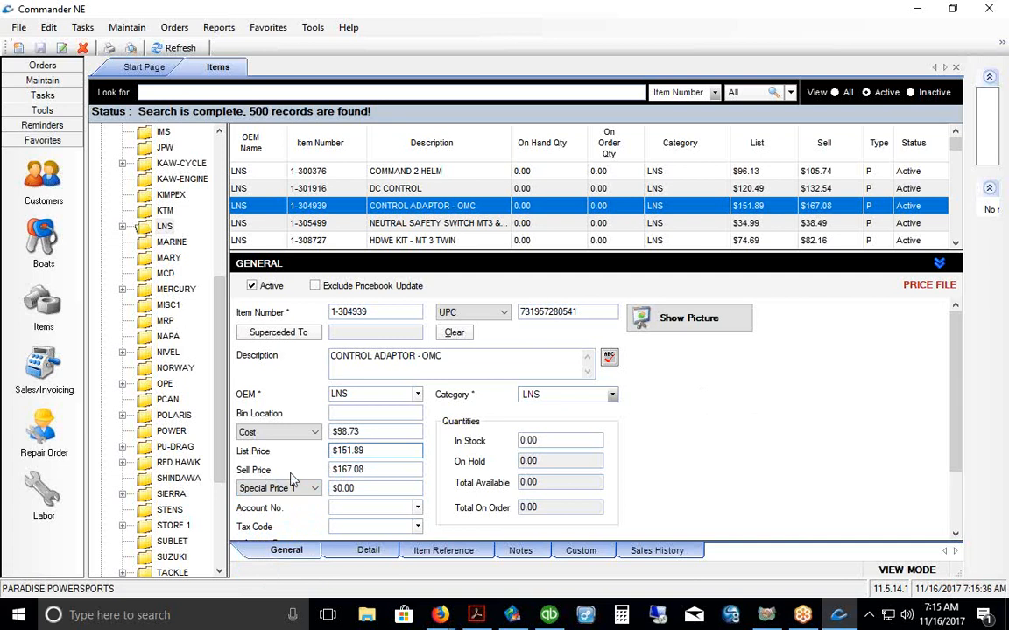
{"action": "mouse_move", "coordinate": [226, 300]}
{"action": "left_mouse_down"}
{"action": "mouse_move", "coordinate": [232, 332]}
{"action": "mouse_move", "coordinate": [217, 291]}
{"action": "left_mouse_up"}
Step: Open the LNS category details and edit its LNS batch rule
{"action": "left_click", "coordinate": [147, 244]}
{"action": "right_click", "coordinate": [147, 244]}
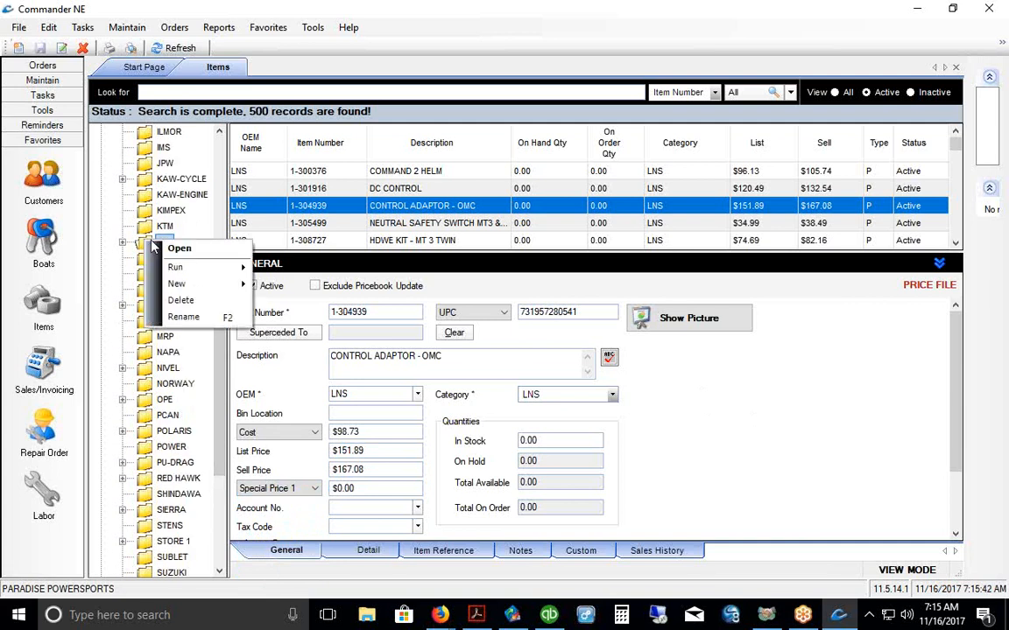
{"action": "left_click", "coordinate": [162, 249]}
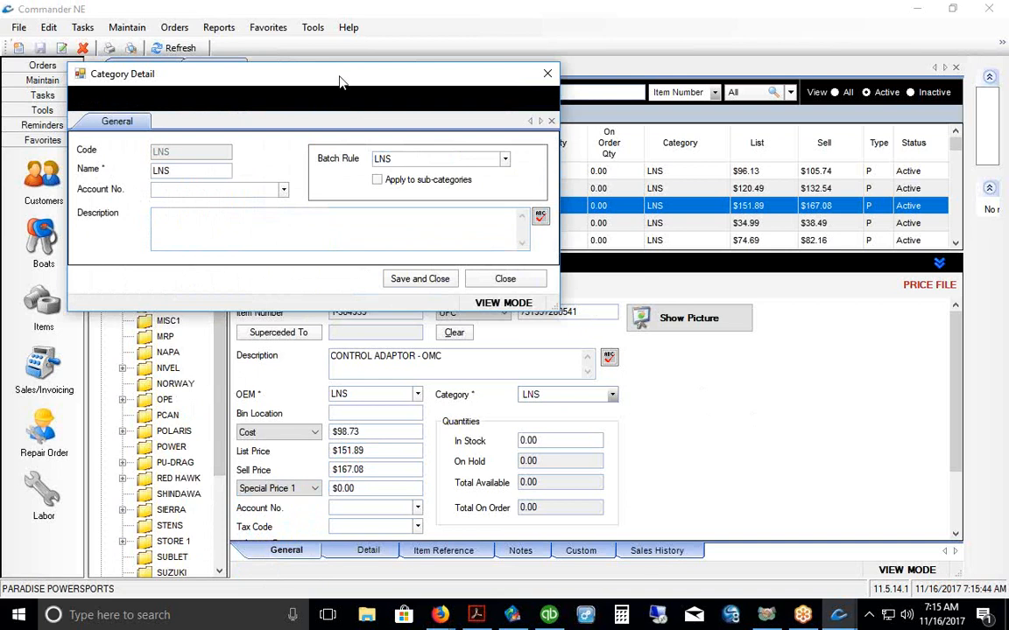
{"action": "left_click_drag", "start_coordinate": [297, 79], "coordinate": [416, 88]}
{"action": "left_click", "coordinate": [624, 169]}
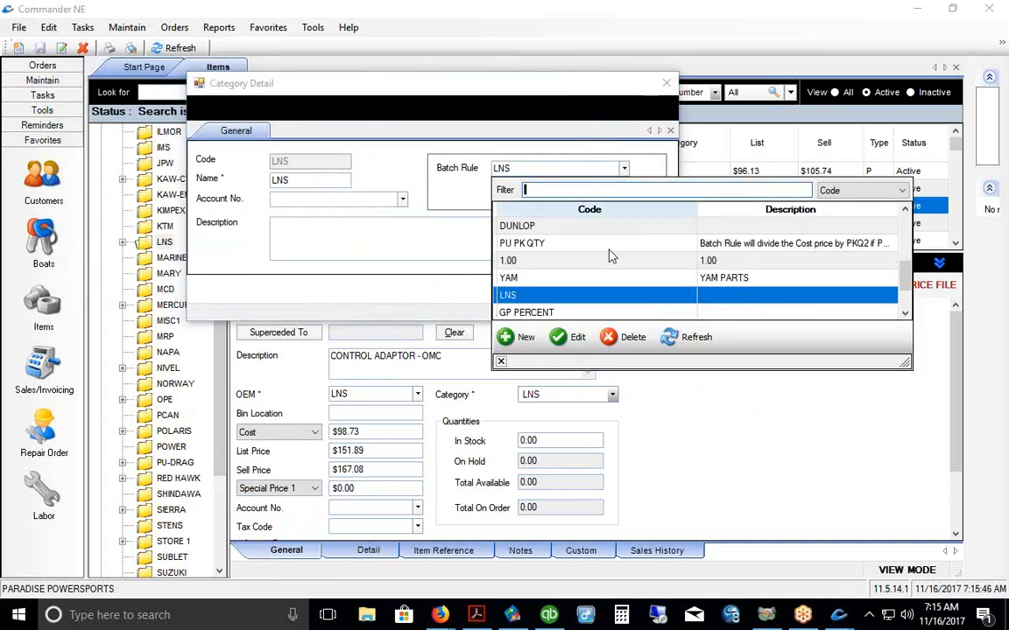
{"action": "left_click", "coordinate": [573, 334]}
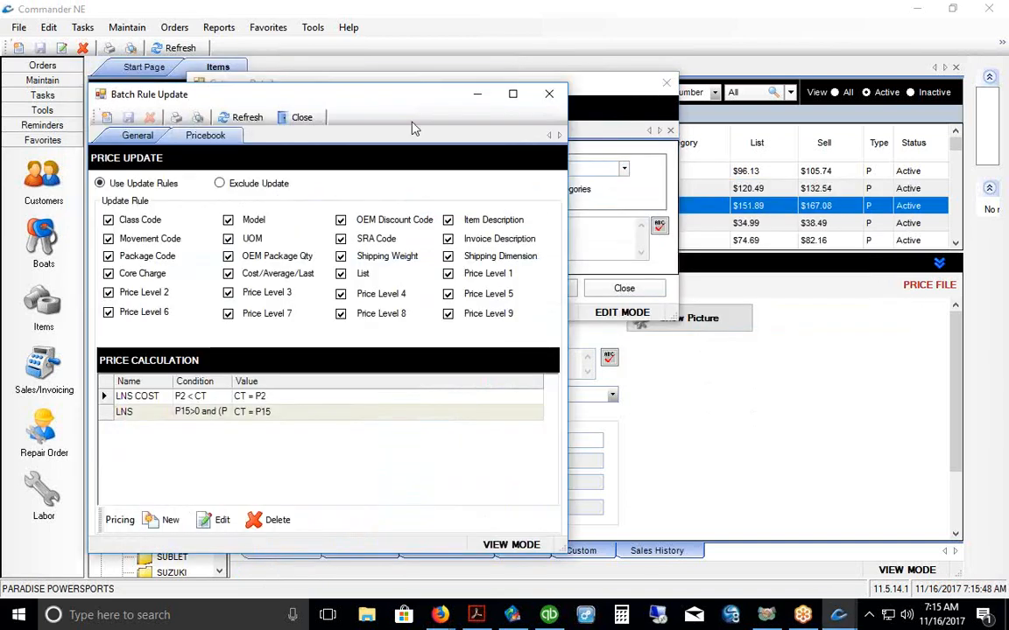
{"action": "left_click_drag", "start_coordinate": [394, 96], "coordinate": [410, 72]}
{"action": "left_click_drag", "start_coordinate": [503, 73], "coordinate": [500, 72]}
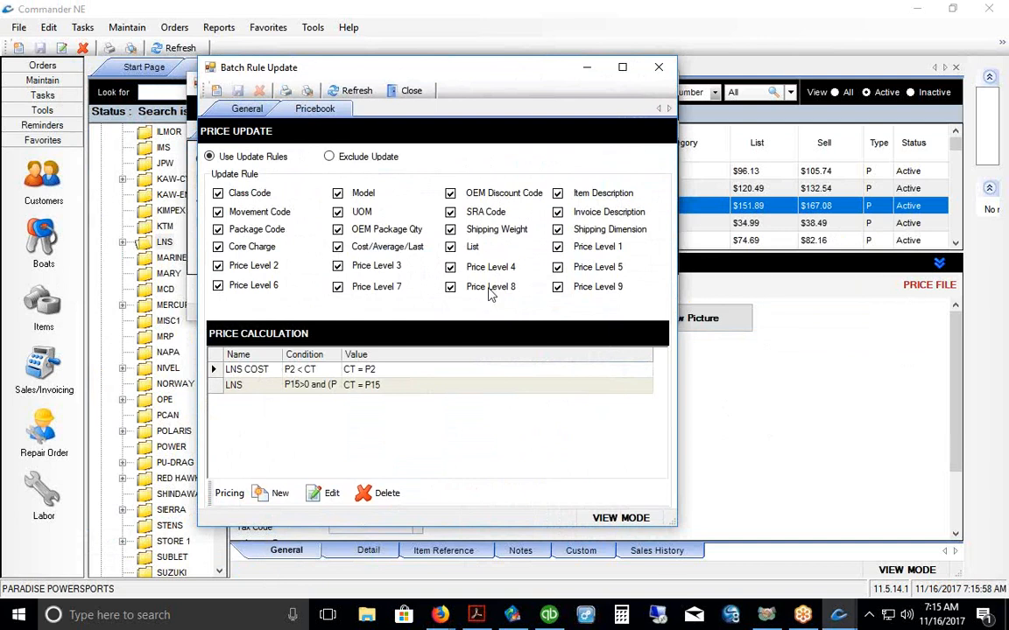
Step: Put the rule in edit mode, review the LNS COST and LNS calculations, and start a new formula
{"action": "left_click", "coordinate": [344, 248]}
{"action": "left_click", "coordinate": [345, 252]}
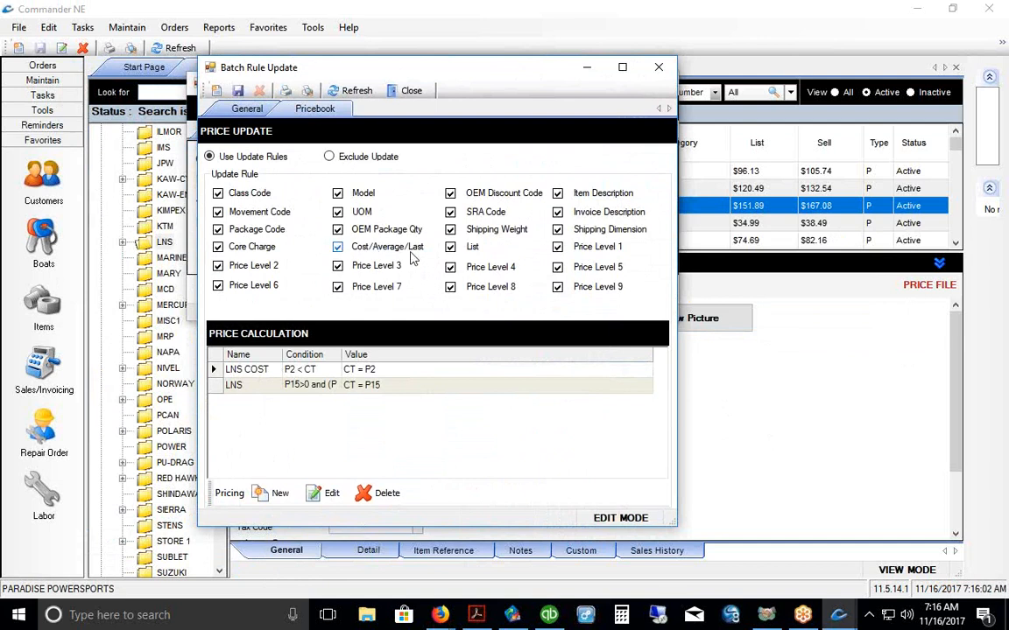
{"action": "left_click", "coordinate": [248, 368]}
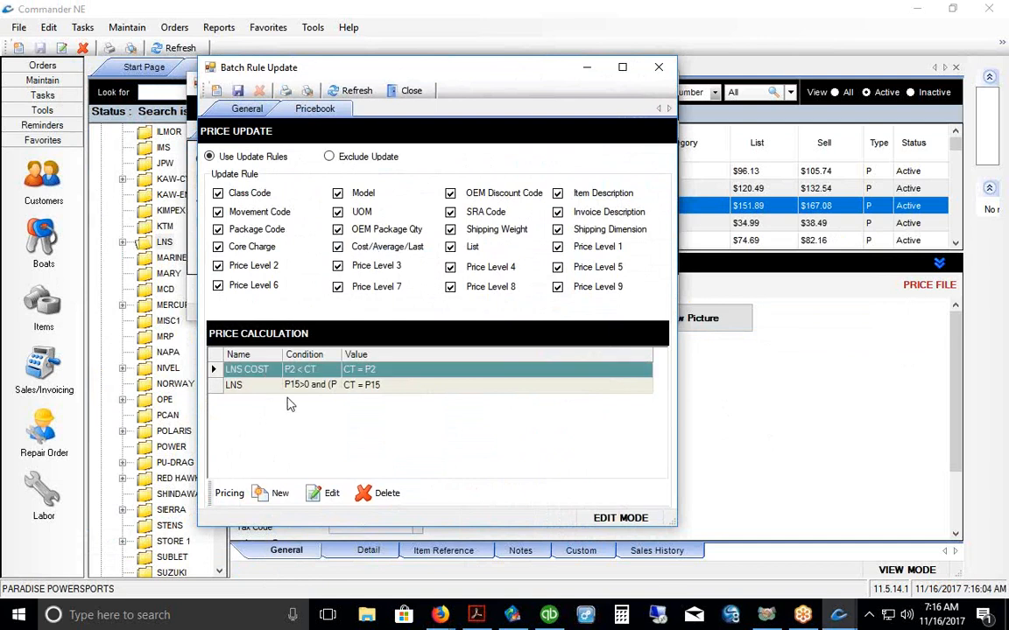
{"action": "left_click", "coordinate": [294, 386]}
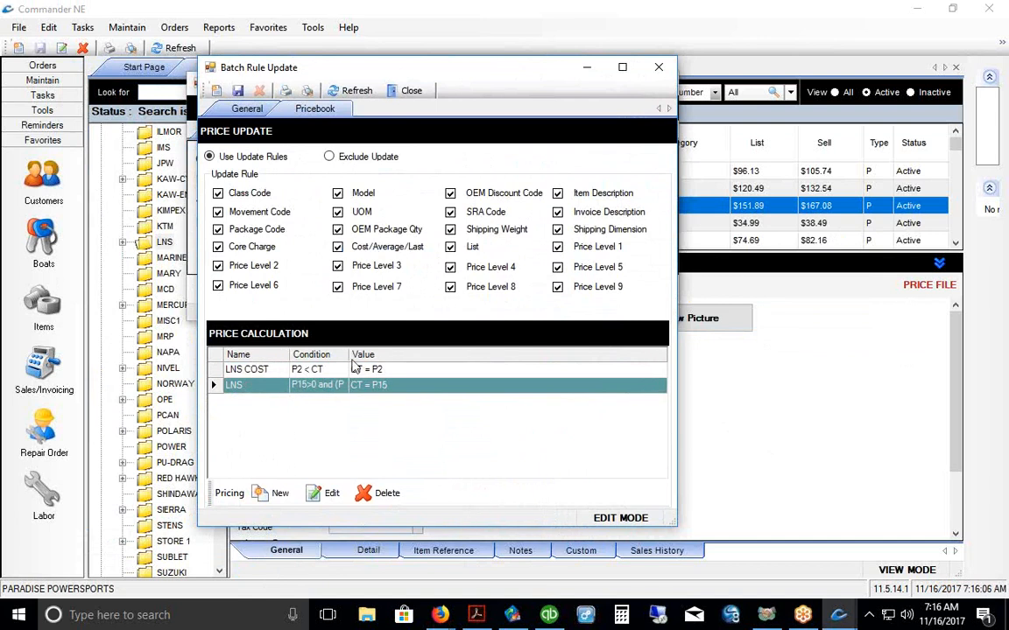
{"action": "left_click_drag", "start_coordinate": [341, 354], "coordinate": [349, 355]}
{"action": "left_click", "coordinate": [273, 493]}
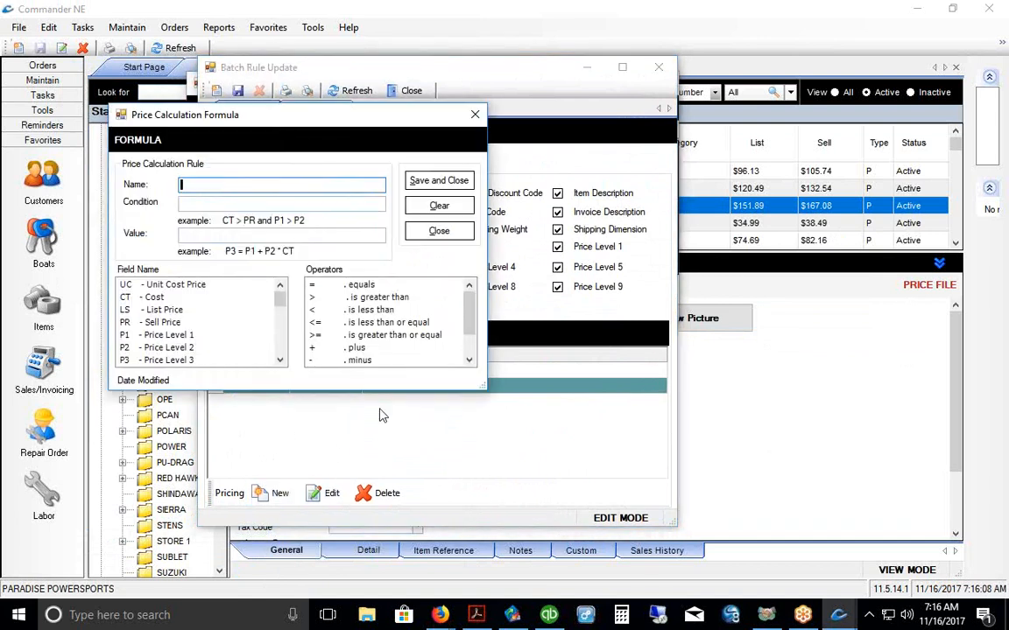
Step: Name the formula SELL, set its value to PR = LS*1.1, and save it
{"action": "type", "text": "SELL"}
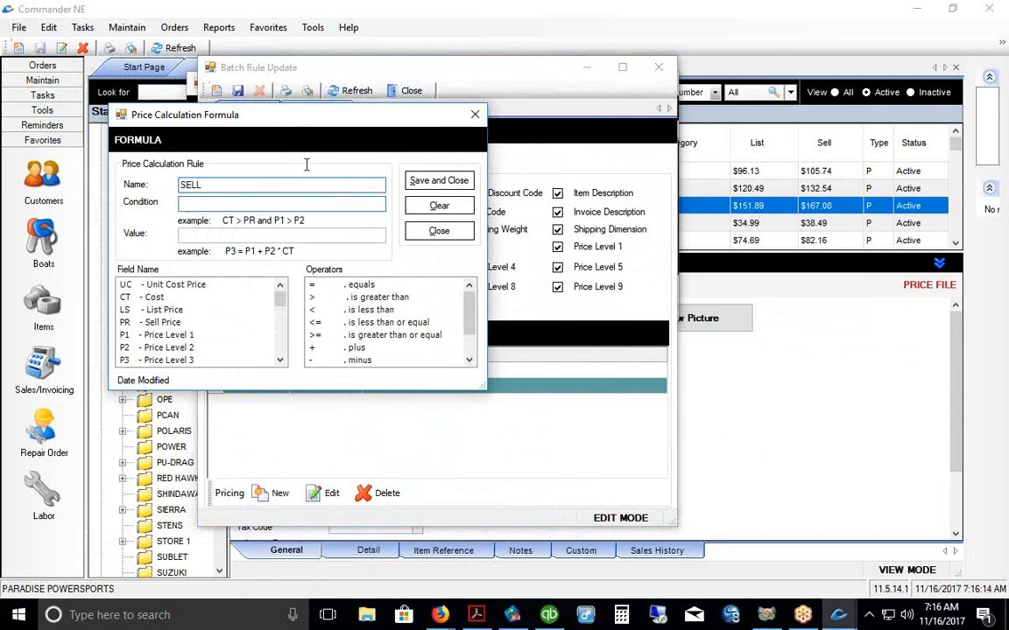
{"action": "left_click", "coordinate": [220, 236]}
{"action": "double_click", "coordinate": [185, 322]}
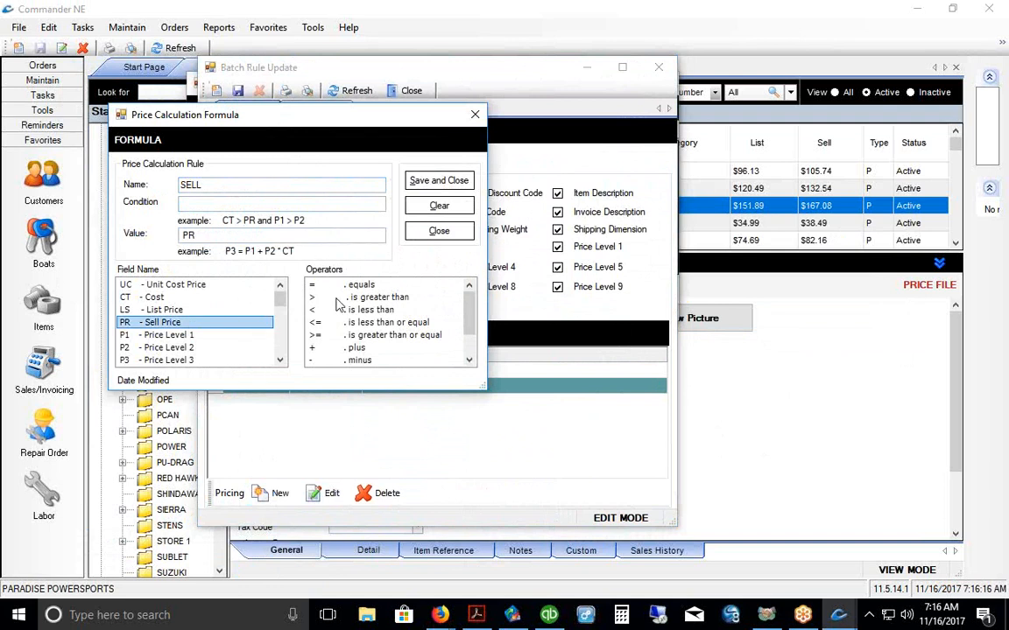
{"action": "double_click", "coordinate": [354, 286]}
{"action": "double_click", "coordinate": [166, 309]}
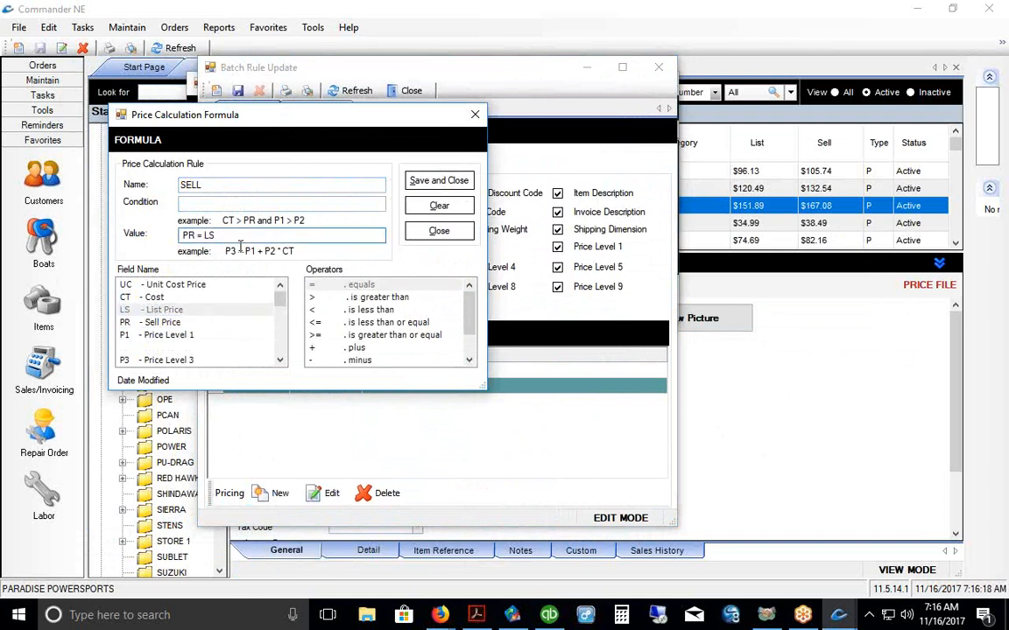
{"action": "type", "text": "*1.1"}
{"action": "left_click_drag", "start_coordinate": [254, 232], "coordinate": [92, 226]}
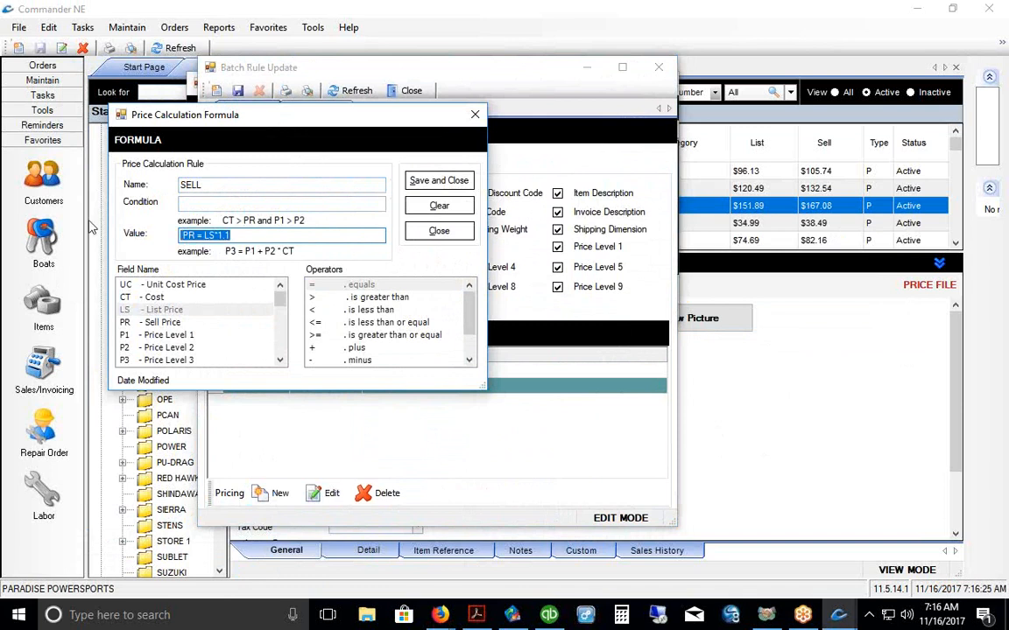
{"action": "left_click", "coordinate": [420, 181]}
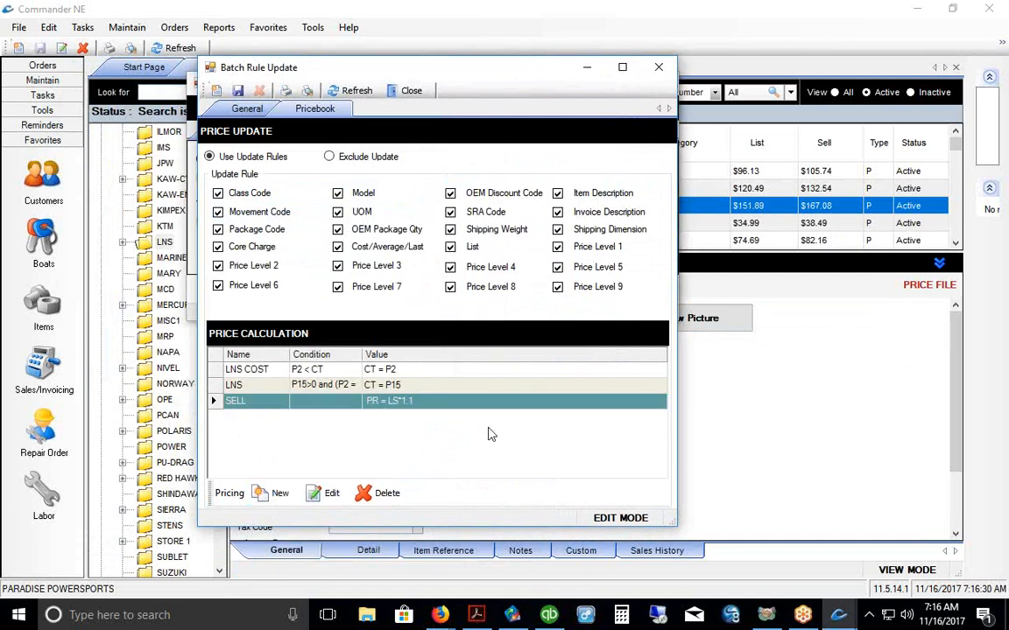
Step: Save the LNS batch rule, close it and the LNS category details, and confirm the save prompt
{"action": "left_click", "coordinate": [237, 90]}
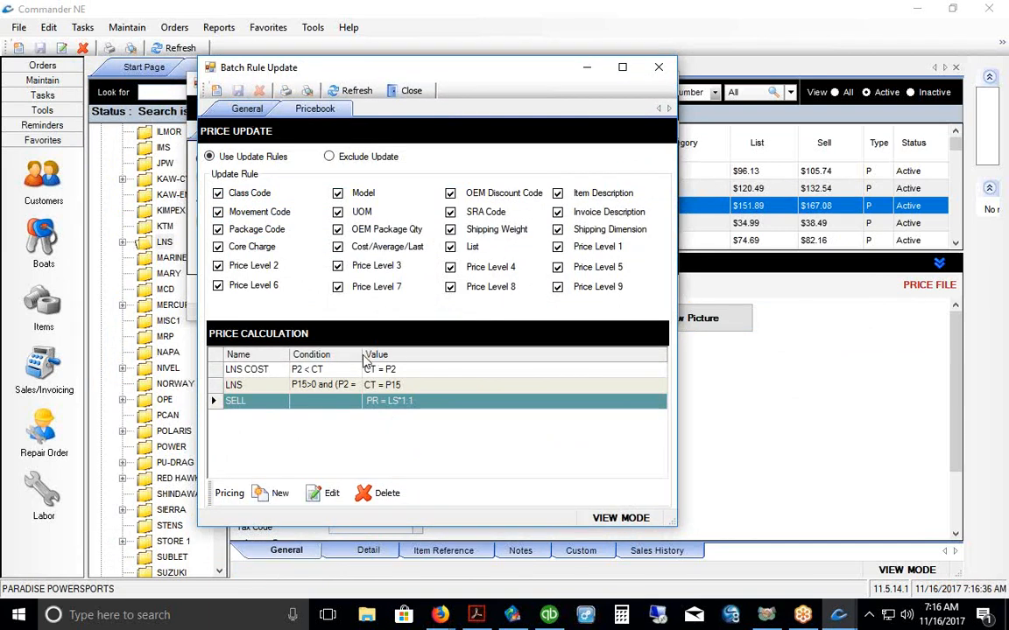
{"action": "left_click_drag", "start_coordinate": [362, 355], "coordinate": [386, 355]}
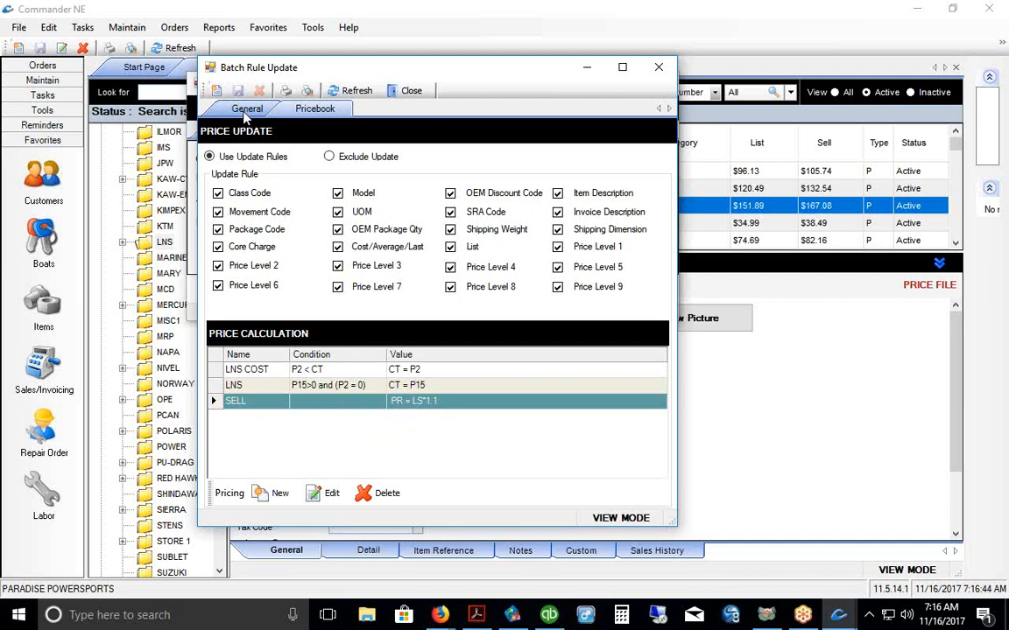
{"action": "left_click", "coordinate": [219, 103]}
{"action": "left_click", "coordinate": [655, 68]}
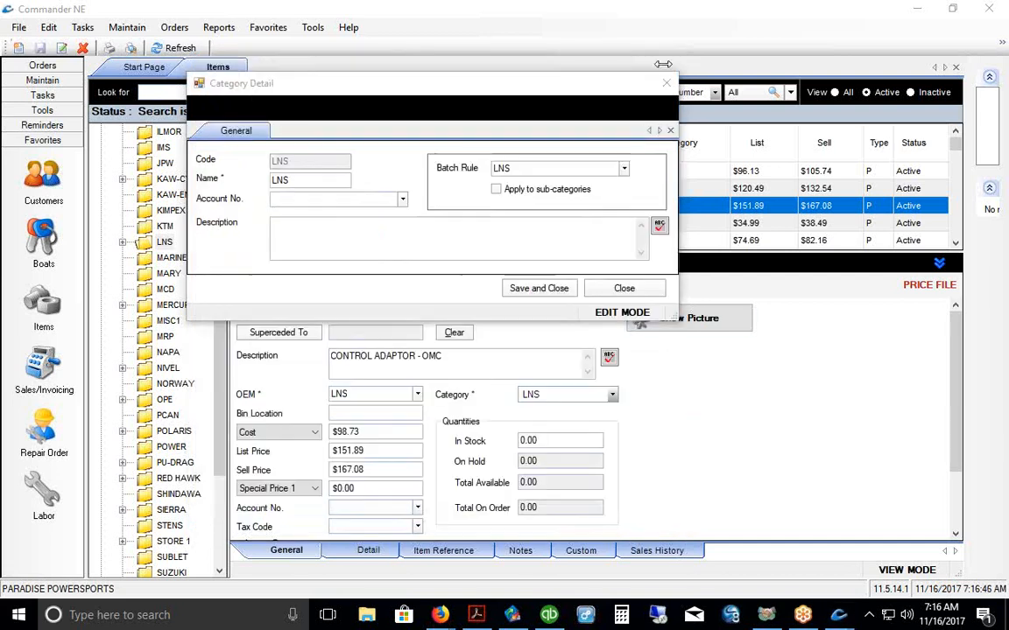
{"action": "left_click", "coordinate": [627, 289]}
{"action": "left_click", "coordinate": [470, 339]}
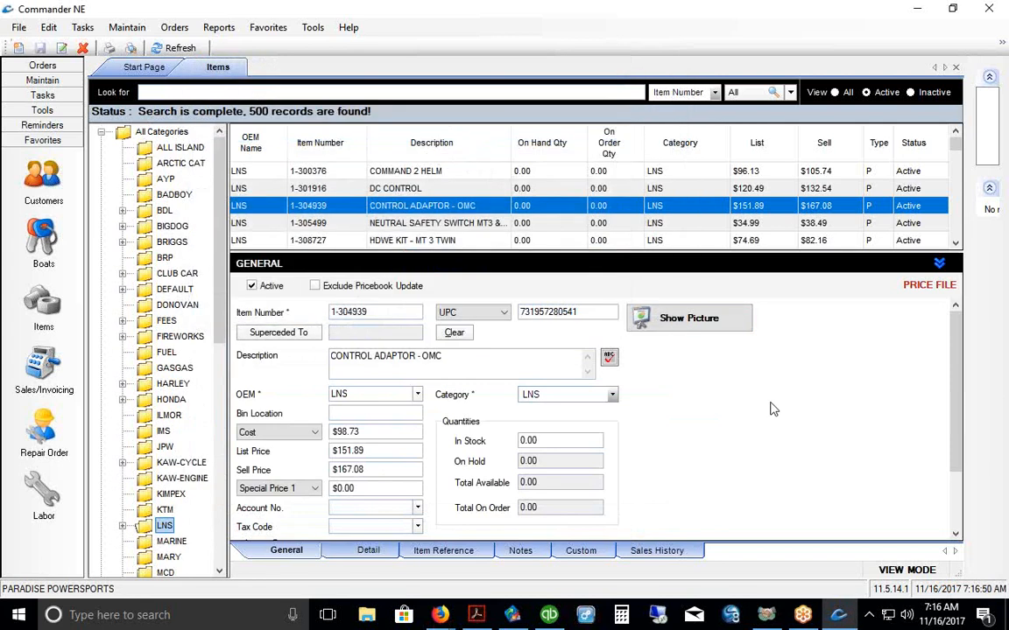
Step: Copy the item's UPC number and search the items list for it
{"action": "double_click", "coordinate": [525, 313]}
{"action": "right_click", "coordinate": [535, 313]}
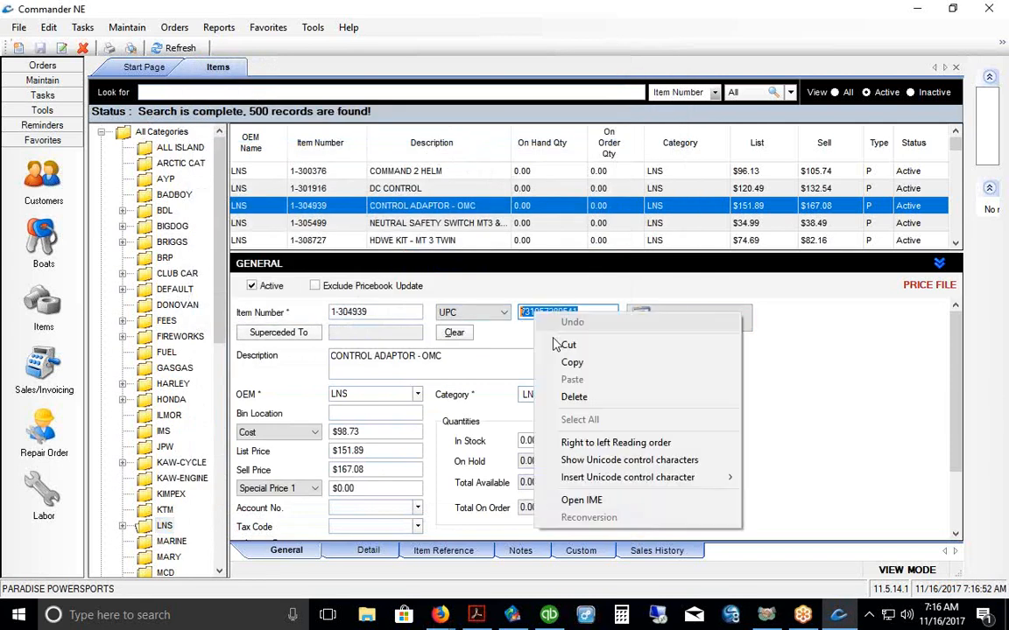
{"action": "left_click", "coordinate": [572, 363]}
{"action": "left_click", "coordinate": [180, 91]}
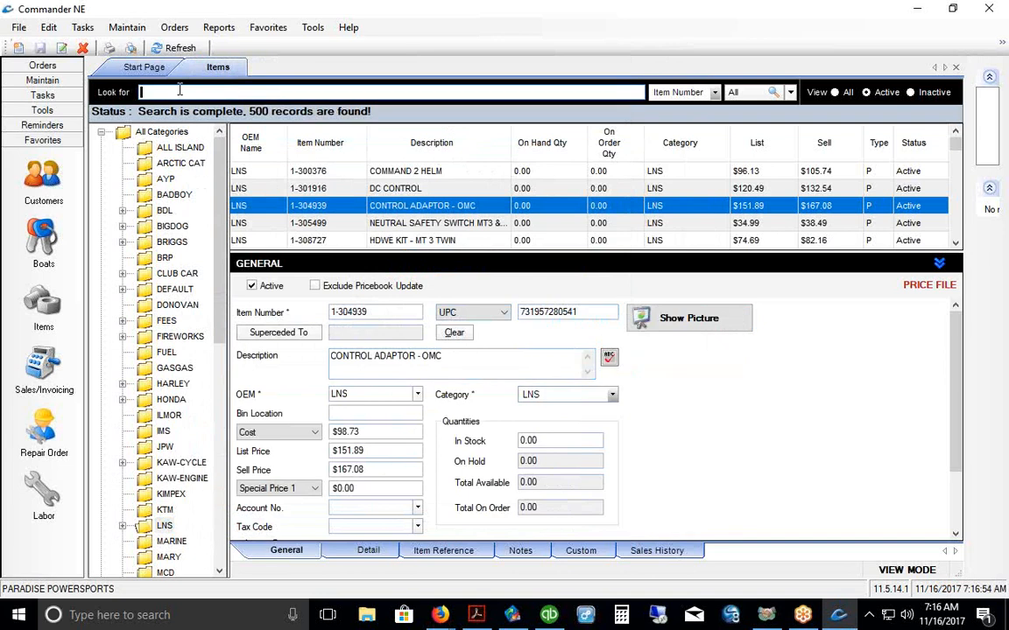
{"action": "right_click", "coordinate": [179, 91]}
{"action": "left_click", "coordinate": [212, 155]}
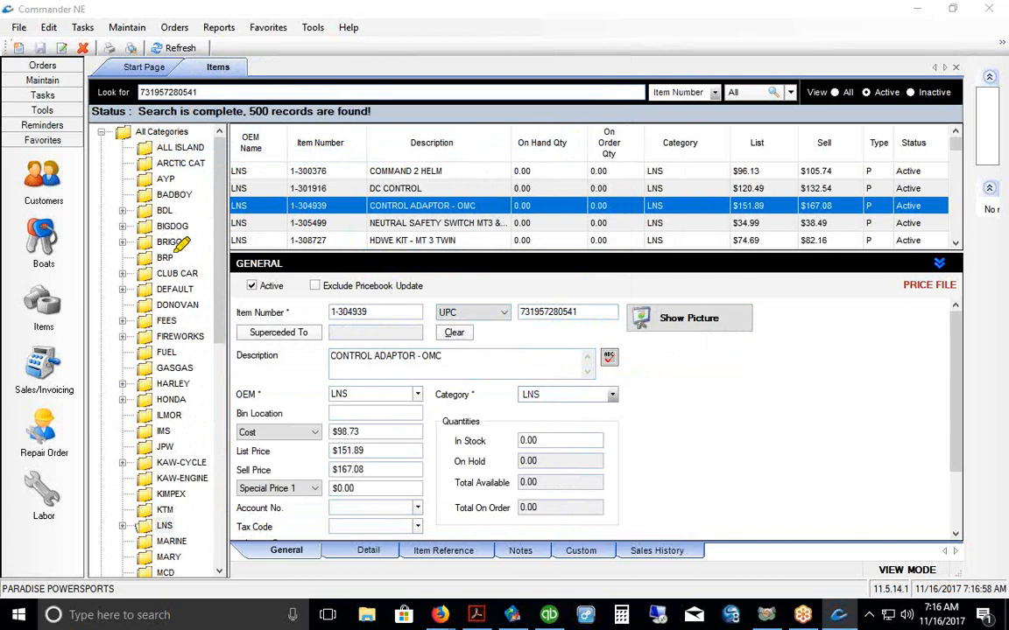
{"action": "left_click_drag", "start_coordinate": [132, 112], "coordinate": [200, 109]}
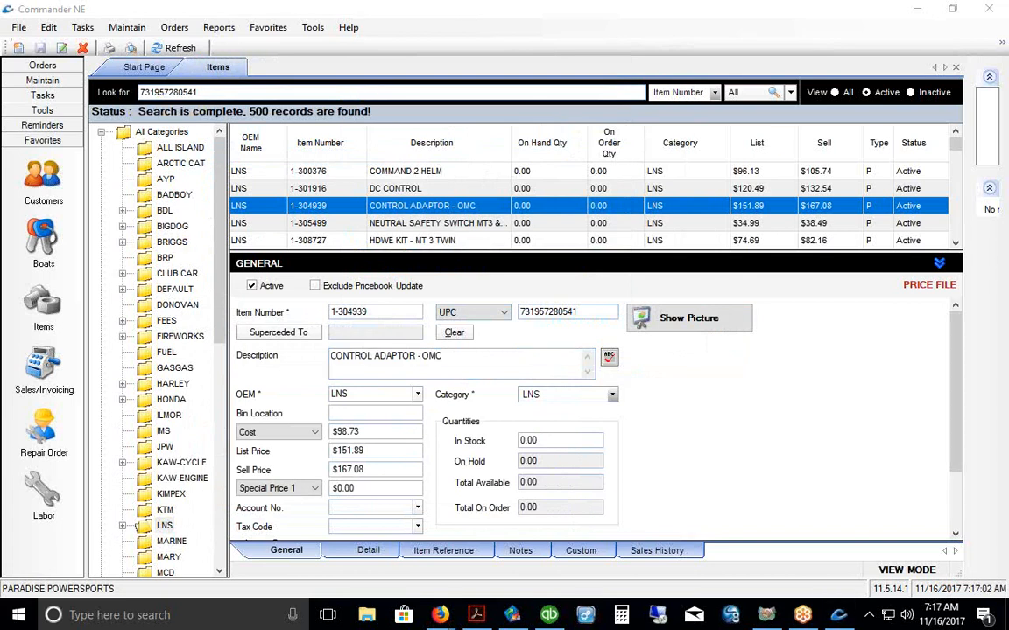
{"action": "left_click", "coordinate": [758, 96]}
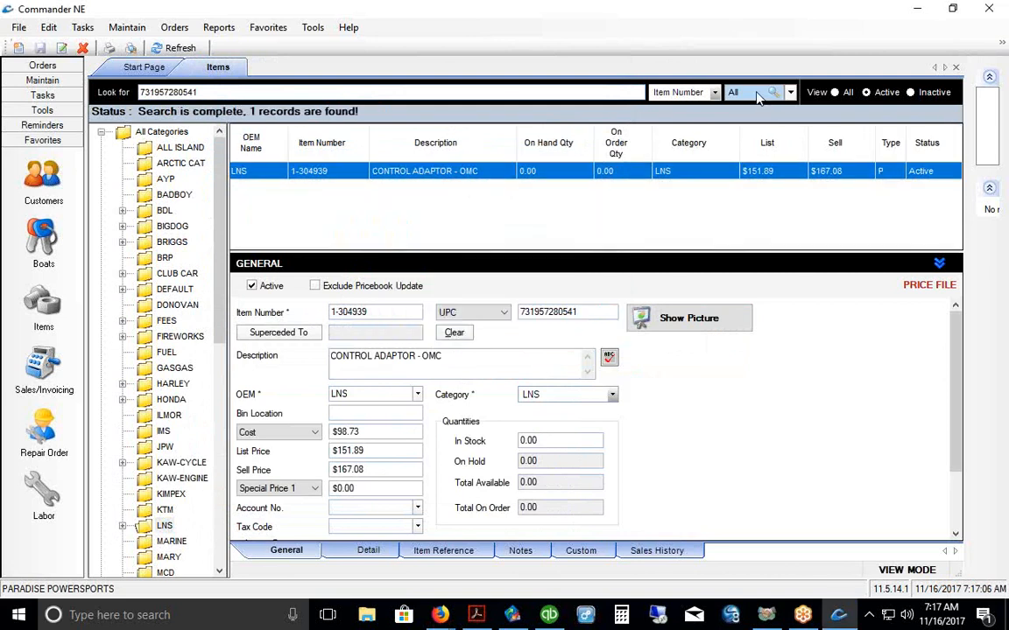
Step: Enter 2 as the CONTROL ADAPTOR - OMC in-stock quantity and save it
{"action": "left_click", "coordinate": [562, 444]}
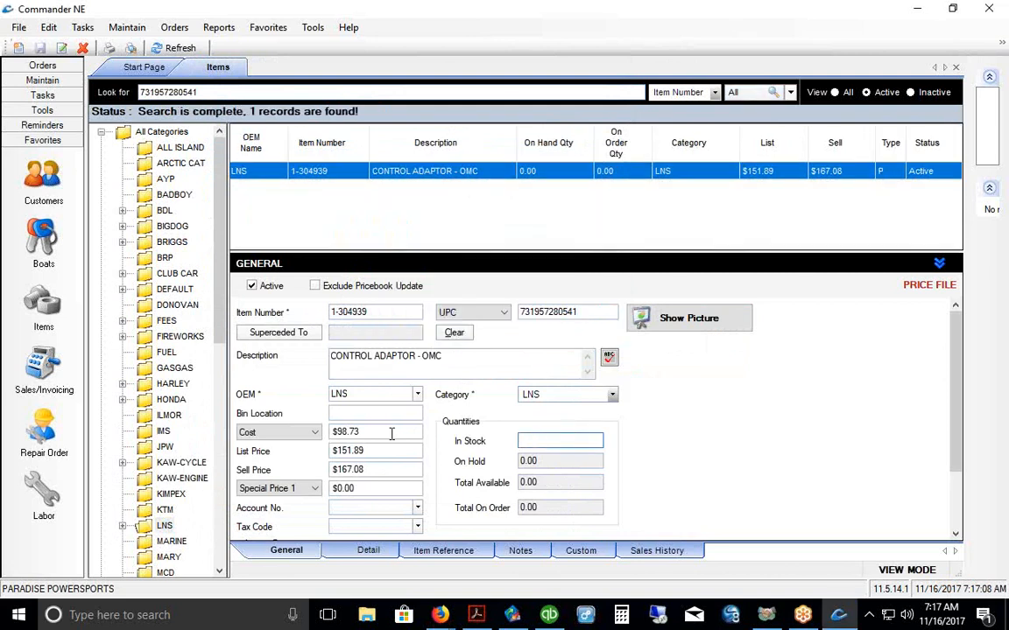
{"action": "type", "text": "2"}
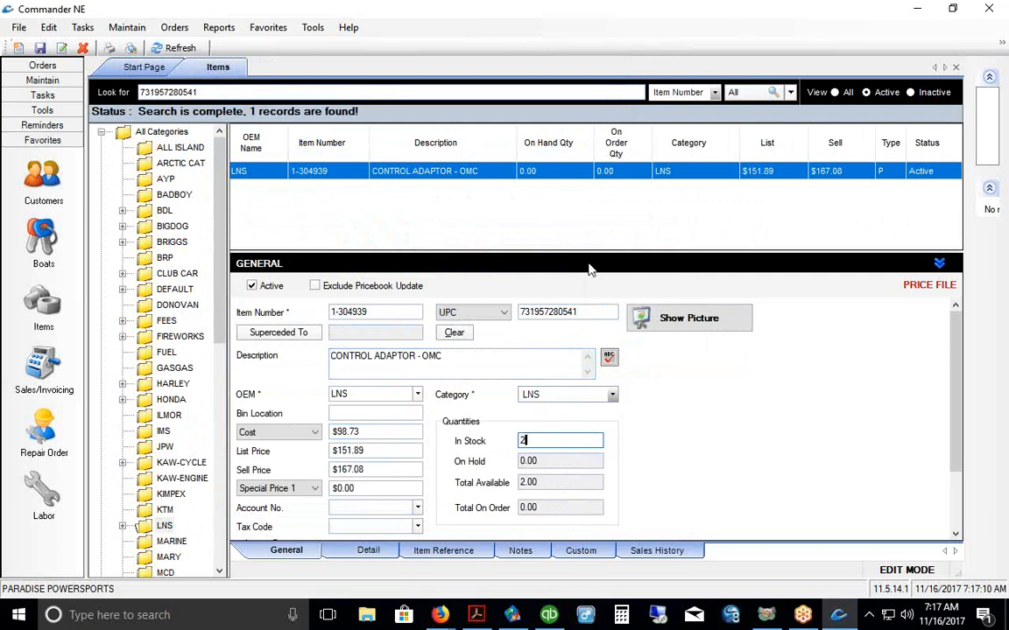
{"action": "left_click", "coordinate": [340, 411]}
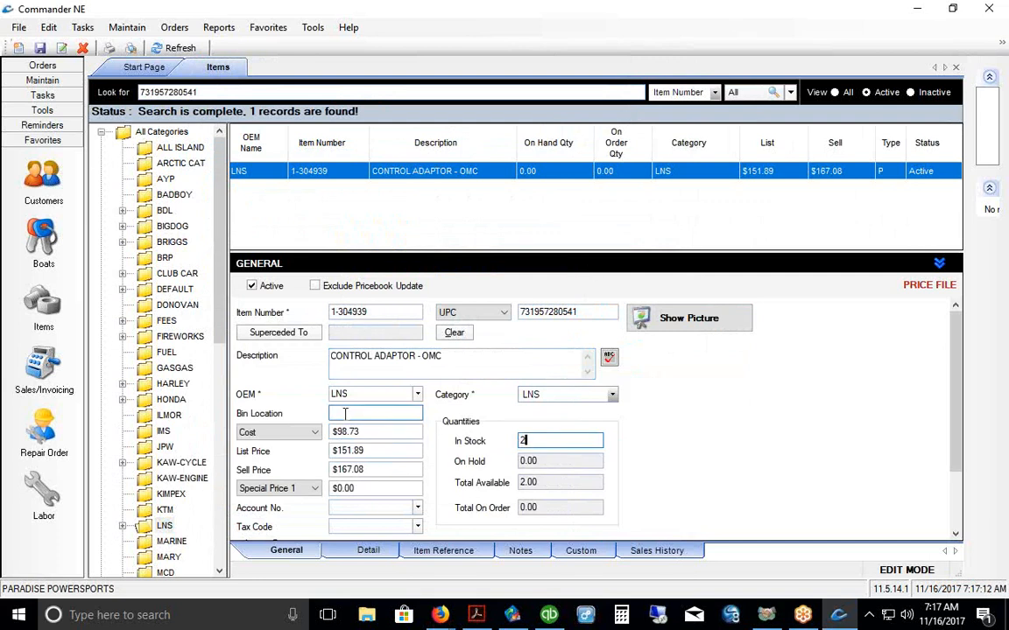
{"action": "left_click", "coordinate": [40, 48]}
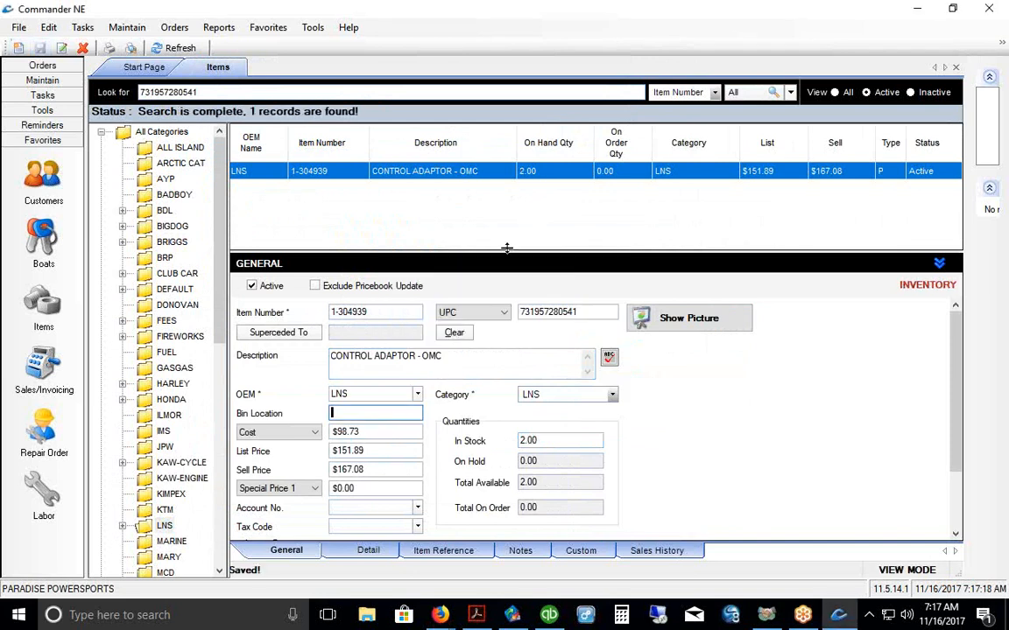
{"action": "left_click_drag", "start_coordinate": [506, 249], "coordinate": [493, 232]}
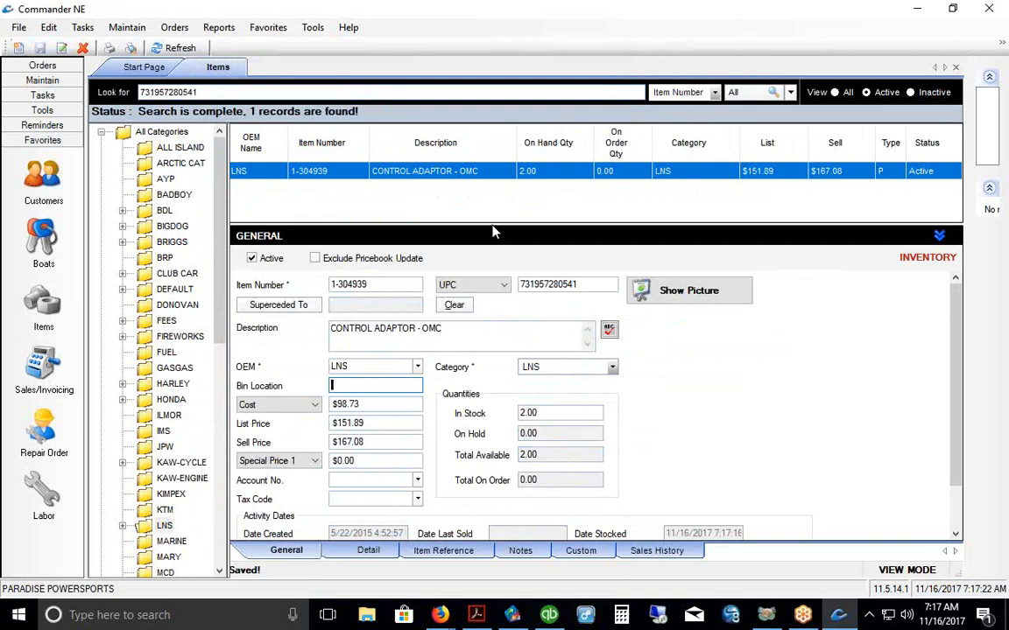
{"action": "left_click", "coordinate": [532, 412]}
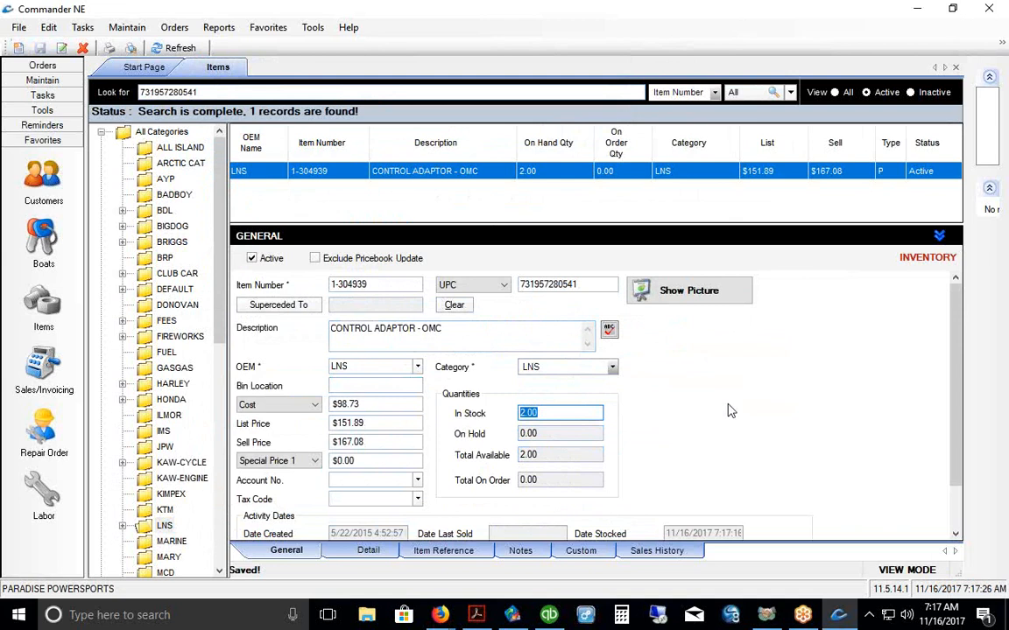
Step: On the Detail tab, choose Use Minimum/Maximum with Minimum 4 and Maximum 12, then save
{"action": "left_click", "coordinate": [367, 553]}
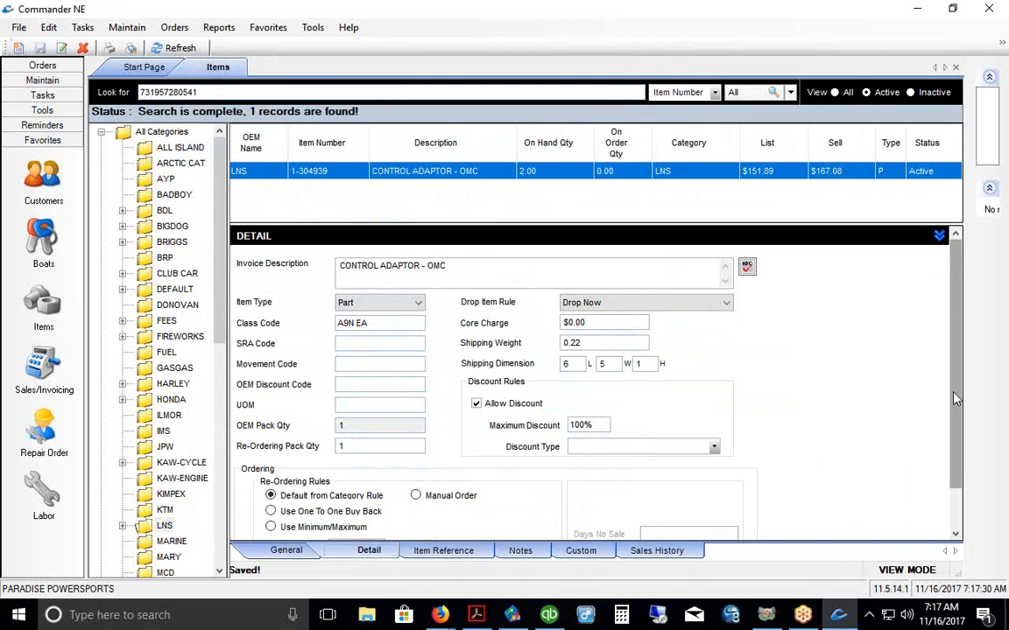
{"action": "left_click_drag", "start_coordinate": [956, 398], "coordinate": [955, 436]}
{"action": "left_click", "coordinate": [273, 478]}
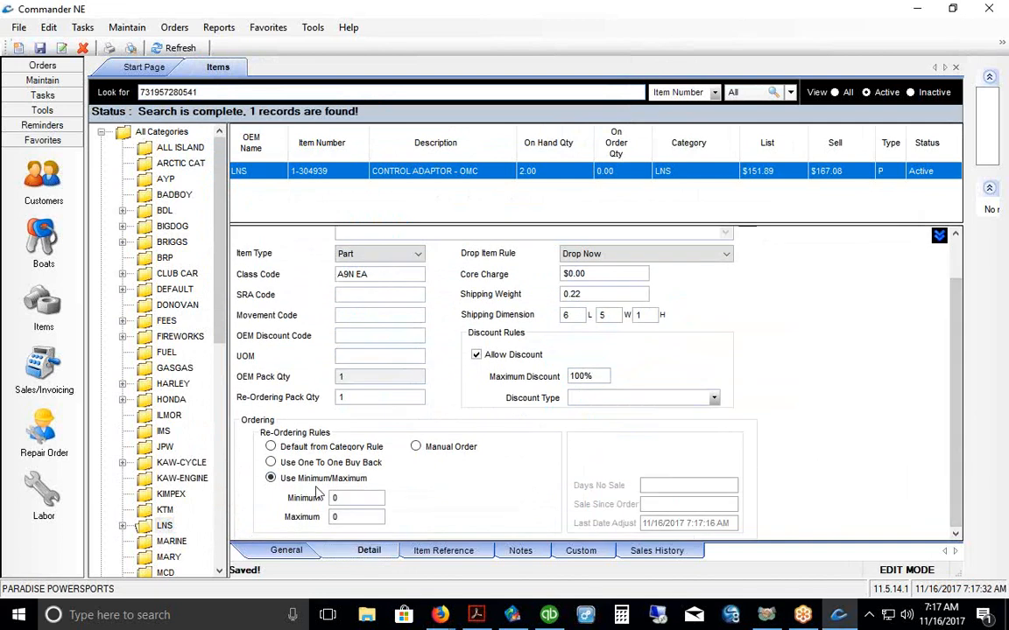
{"action": "left_click", "coordinate": [343, 498]}
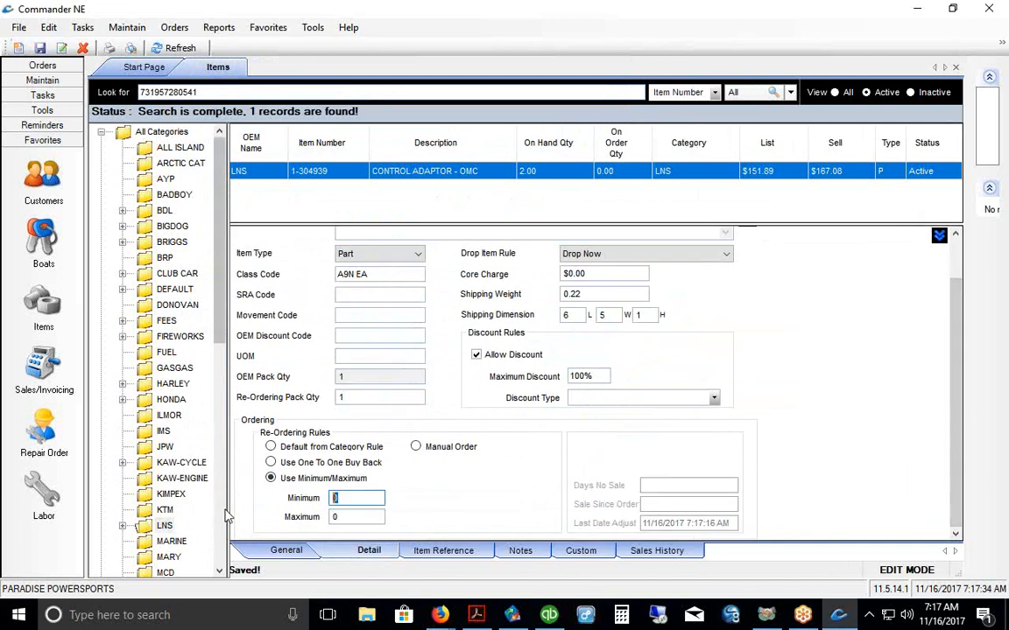
{"action": "type", "text": "4"}
{"action": "key", "text": "Tab"}
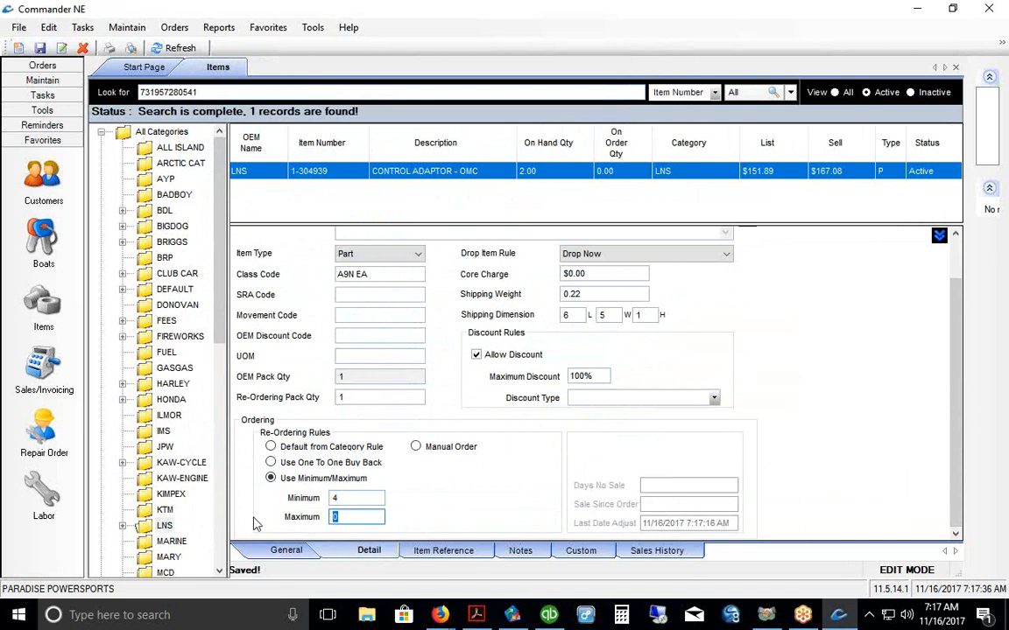
{"action": "type", "text": "12"}
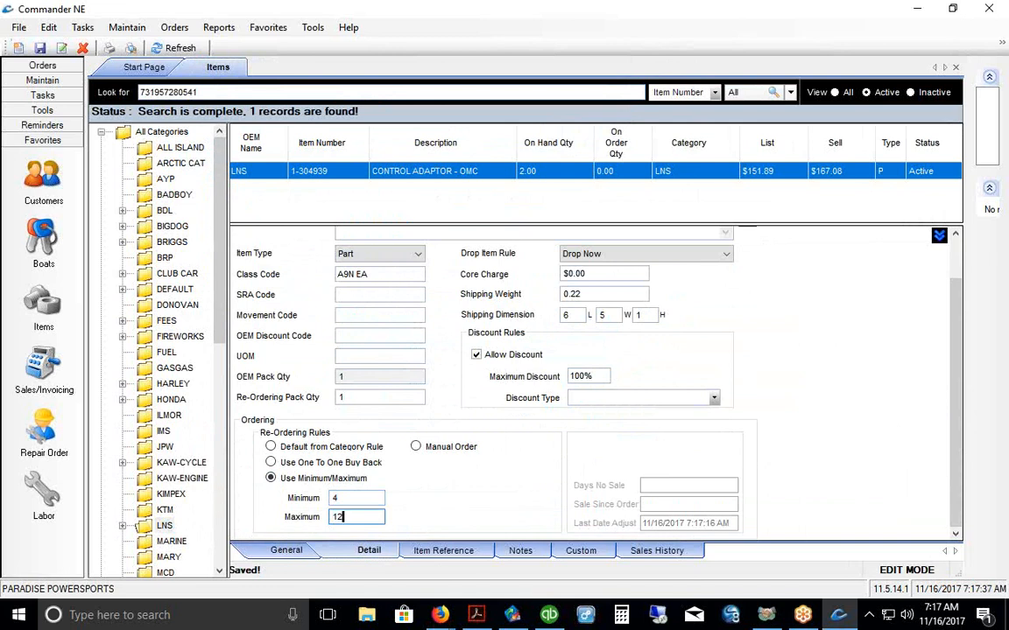
{"action": "left_click", "coordinate": [39, 49]}
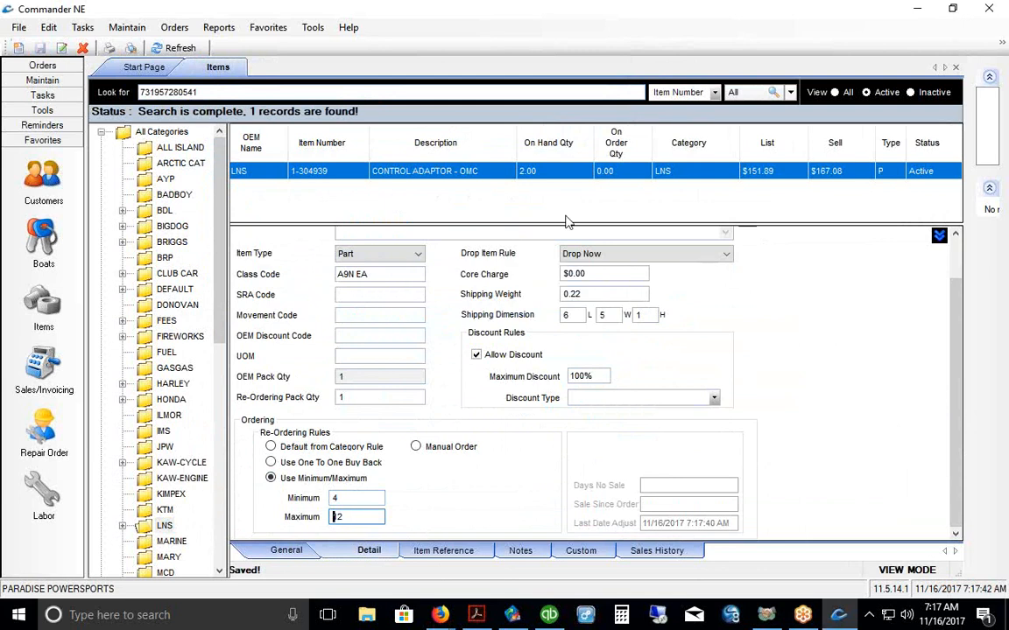
{"action": "left_click", "coordinate": [286, 551]}
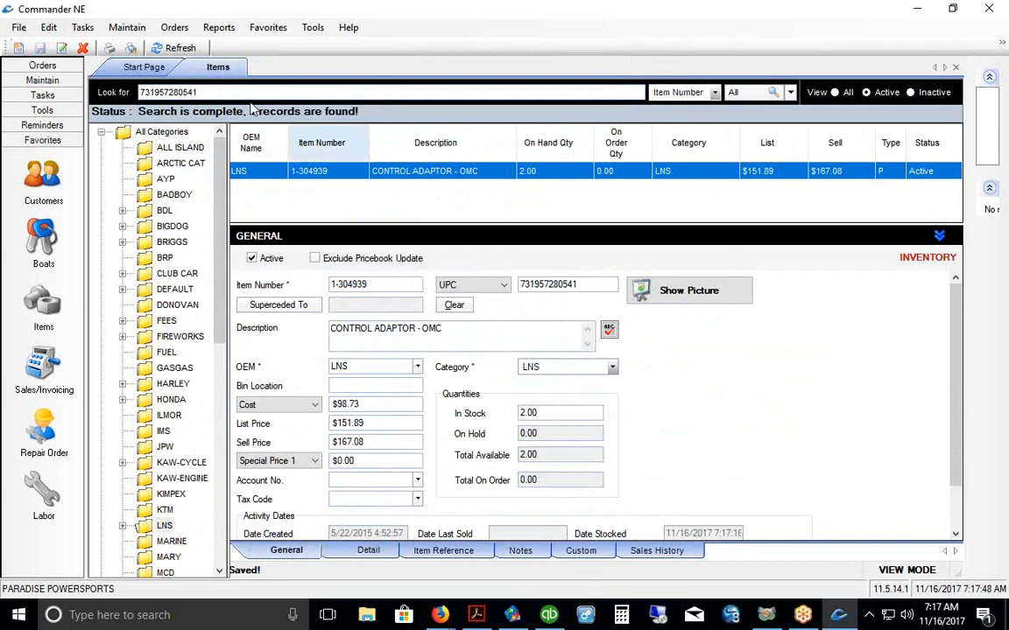
Step: Run Orders > Generate Stock Orders, preview, and add the three Min/Max orders to the PO Pad
{"action": "left_click", "coordinate": [174, 27]}
{"action": "left_click", "coordinate": [183, 45]}
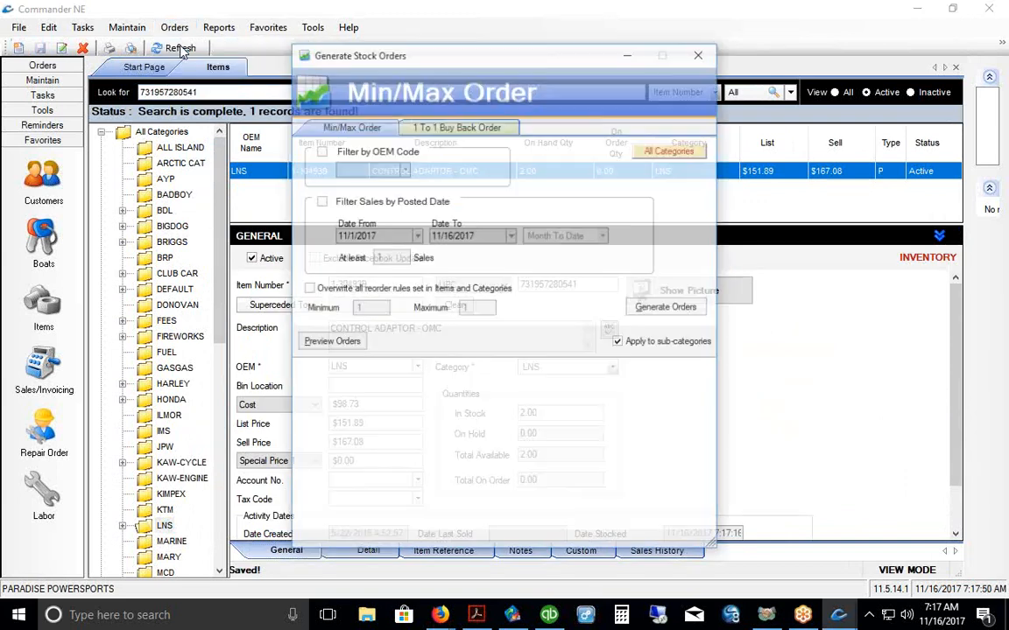
{"action": "left_click", "coordinate": [344, 349]}
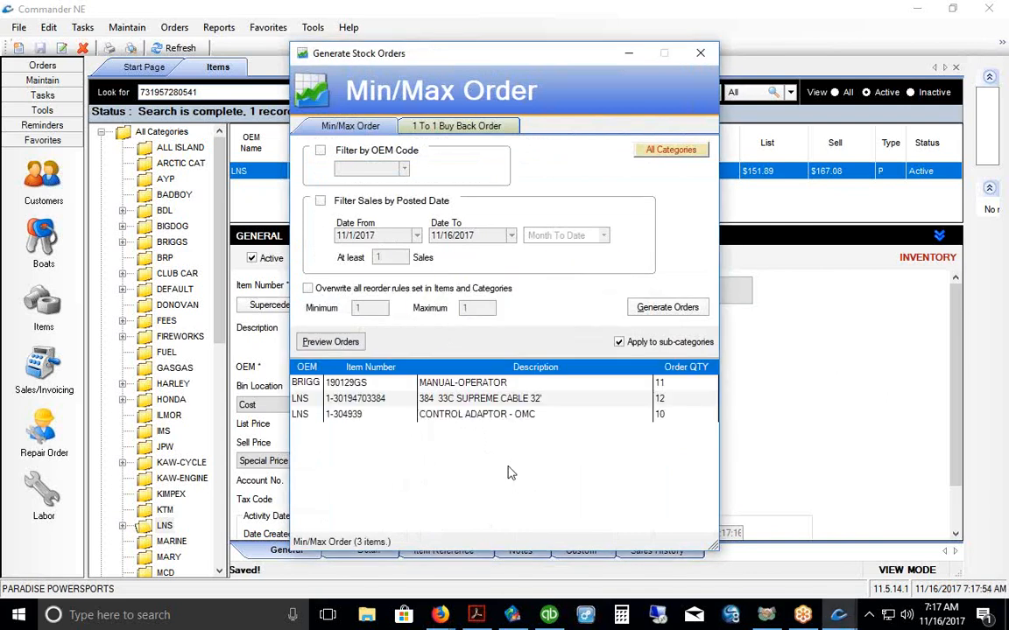
{"action": "left_click", "coordinate": [669, 310]}
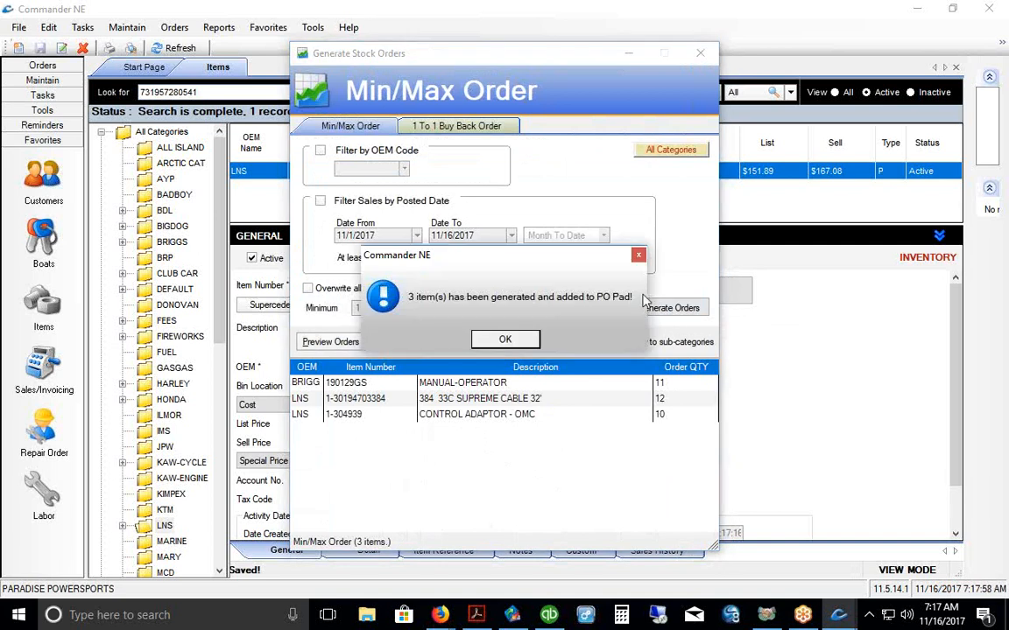
{"action": "left_click", "coordinate": [505, 342]}
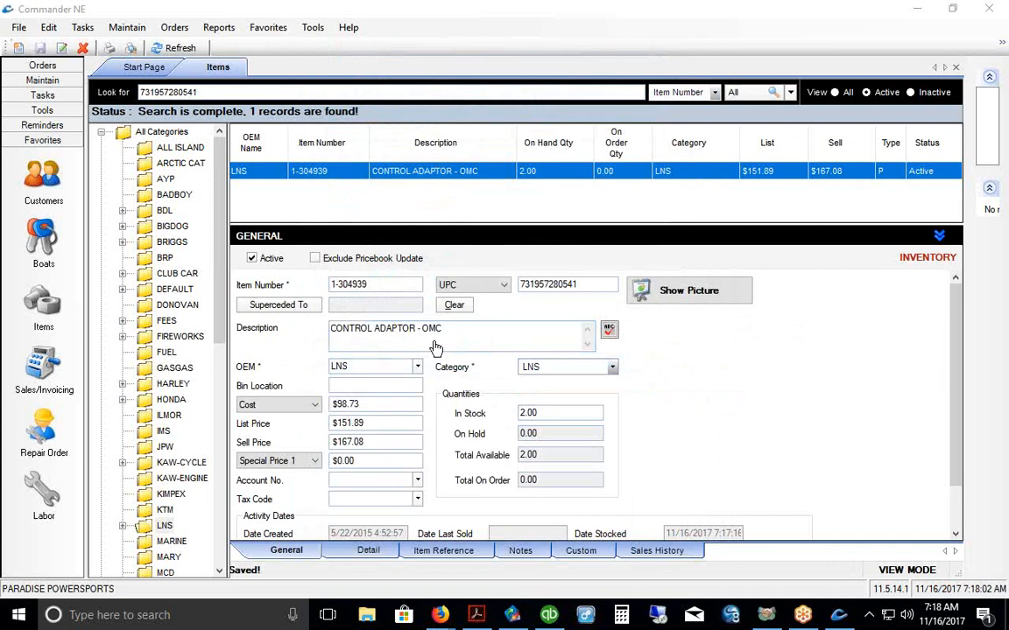
{"action": "left_click", "coordinate": [42, 66]}
Step: Review the three new stock orders listed in the PO Pad
{"action": "left_click", "coordinate": [41, 102]}
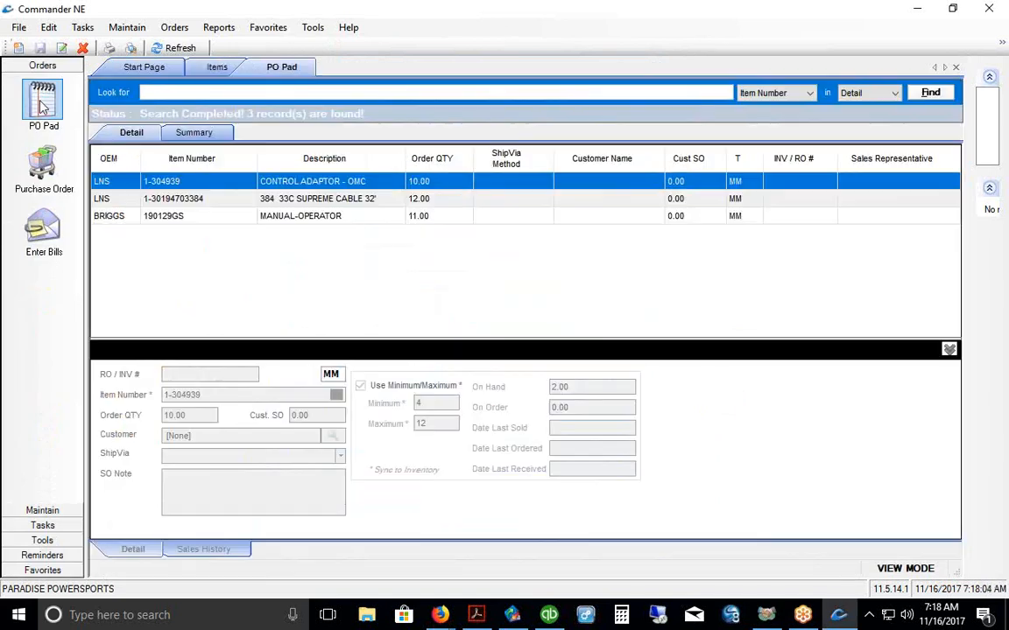
{"action": "left_click_drag", "start_coordinate": [524, 337], "coordinate": [447, 252]}
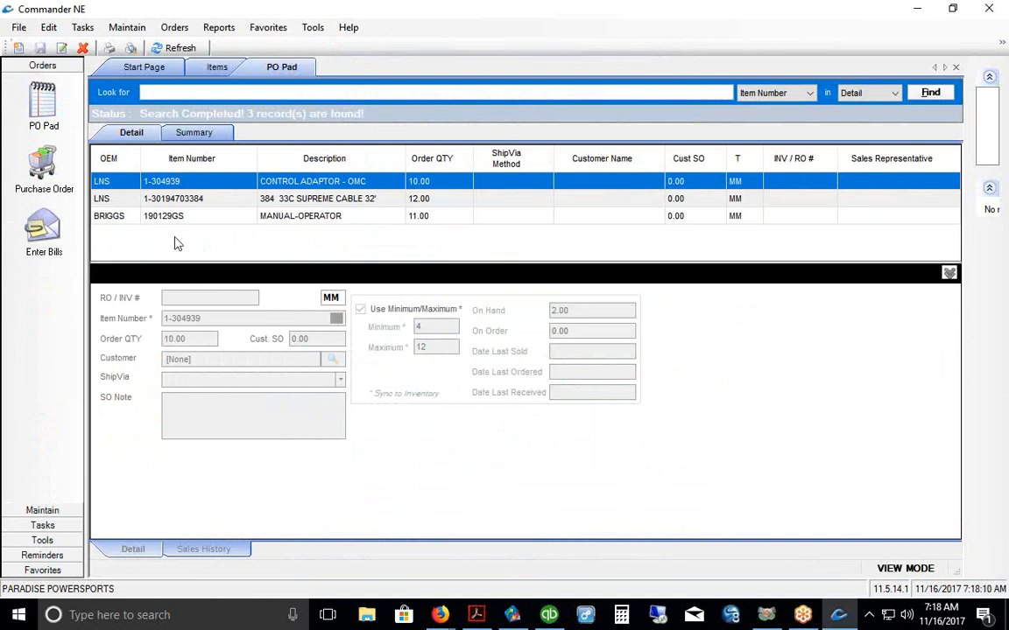
{"action": "left_click", "coordinate": [42, 572]}
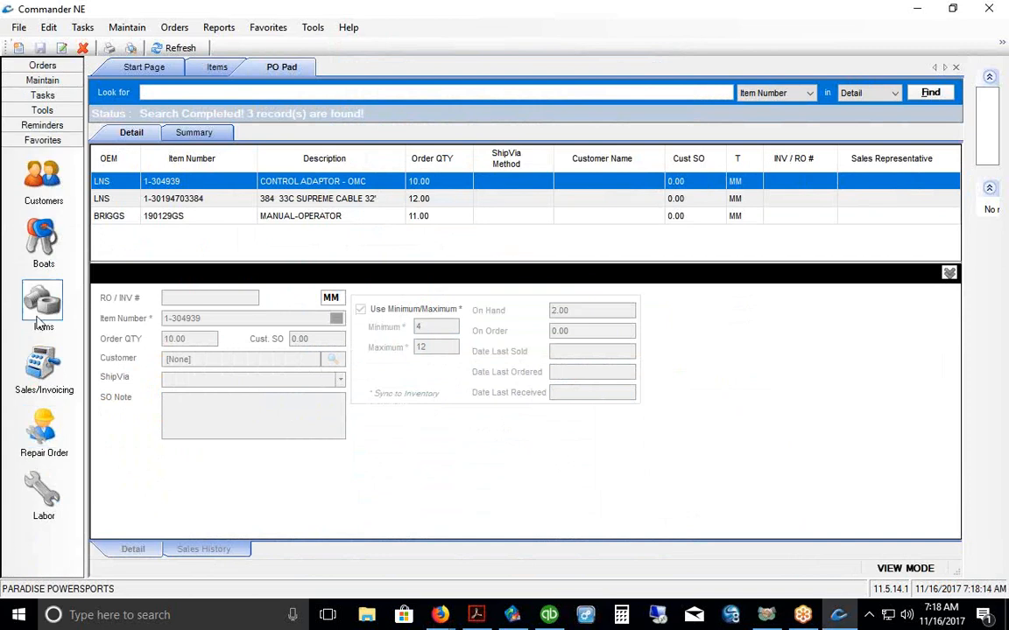
Step: Return to the Items records, view the item's right-click actions, then bring the demo PDF forward
{"action": "left_click", "coordinate": [40, 304]}
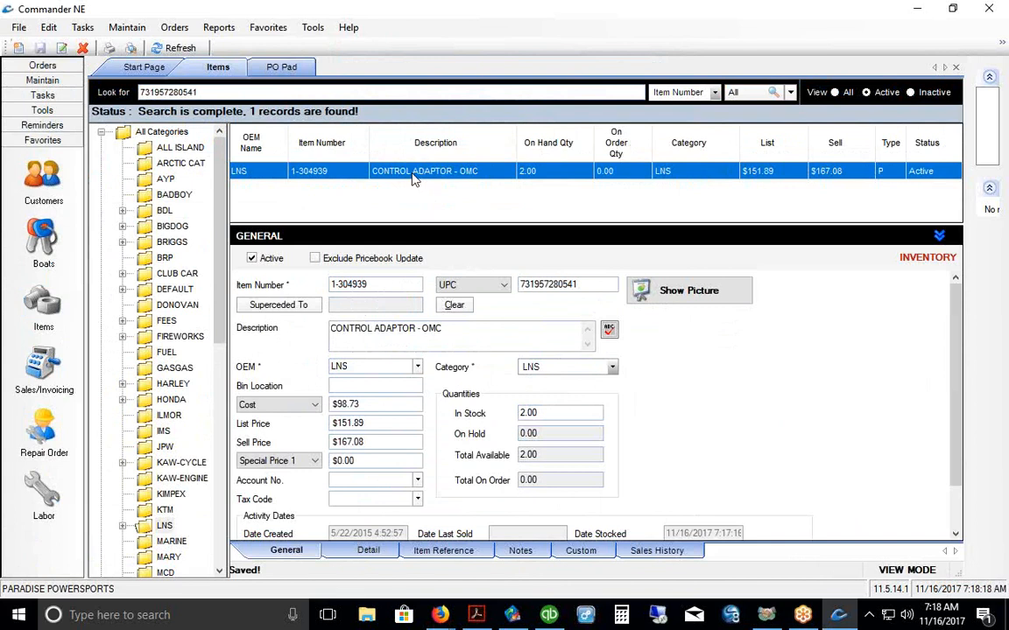
{"action": "right_click", "coordinate": [415, 180]}
{"action": "mouse_move", "coordinate": [477, 244]}
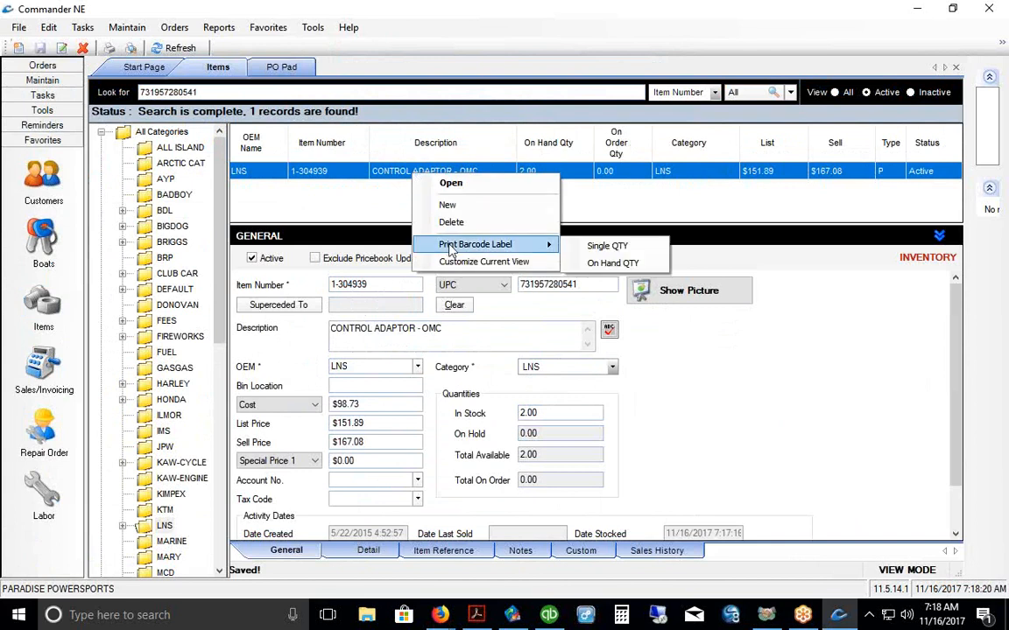
{"action": "left_click", "coordinate": [616, 199]}
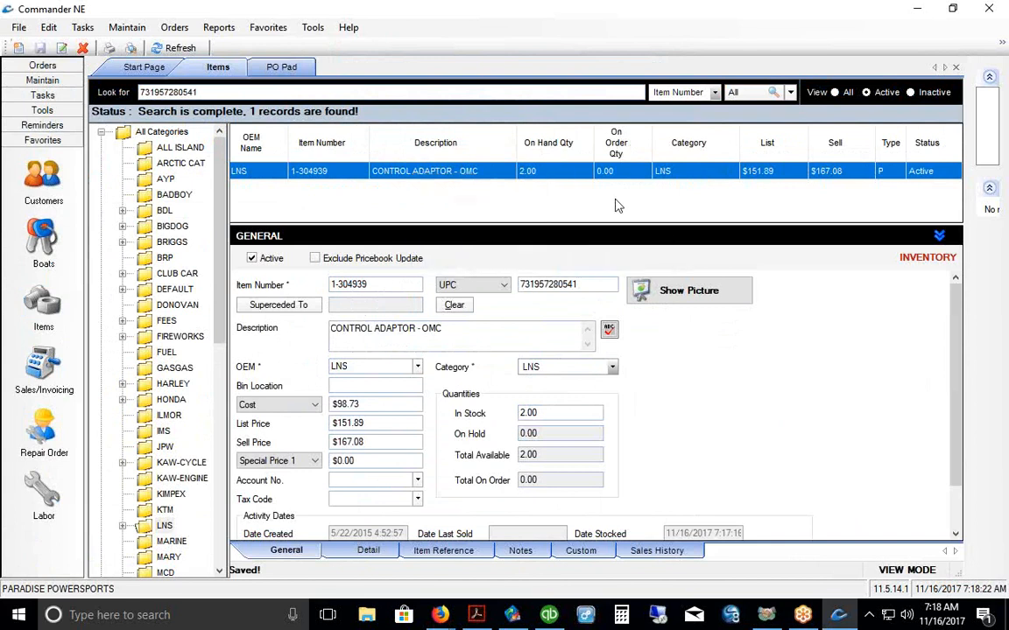
{"action": "left_click", "coordinate": [477, 619]}
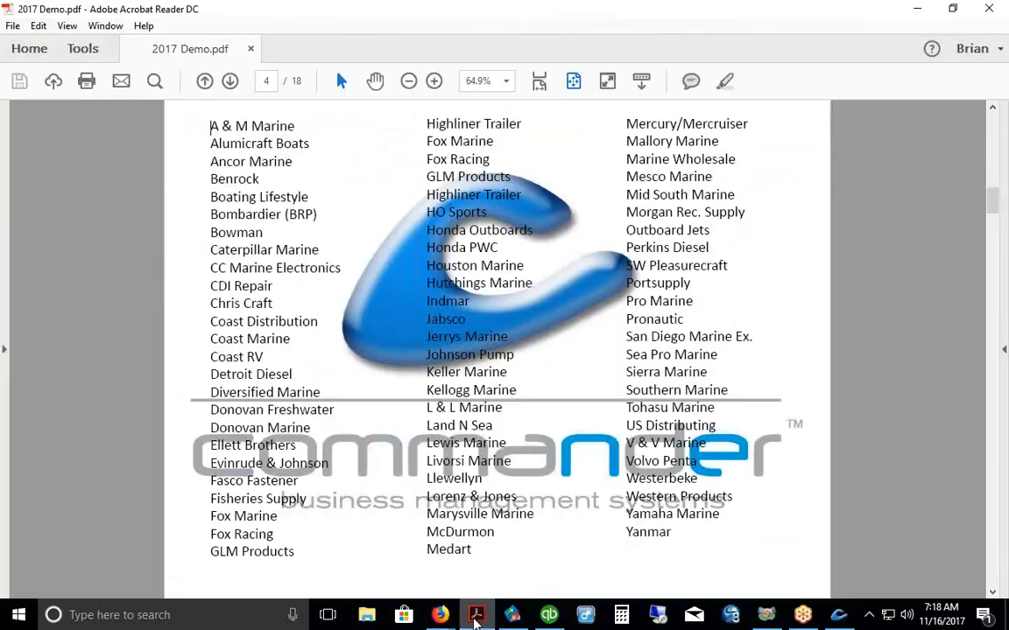
Step: Go to page 5 of 2017 Demo.pdf and highlight the barcode scanner and server in the diagram
{"action": "left_click", "coordinate": [230, 80]}
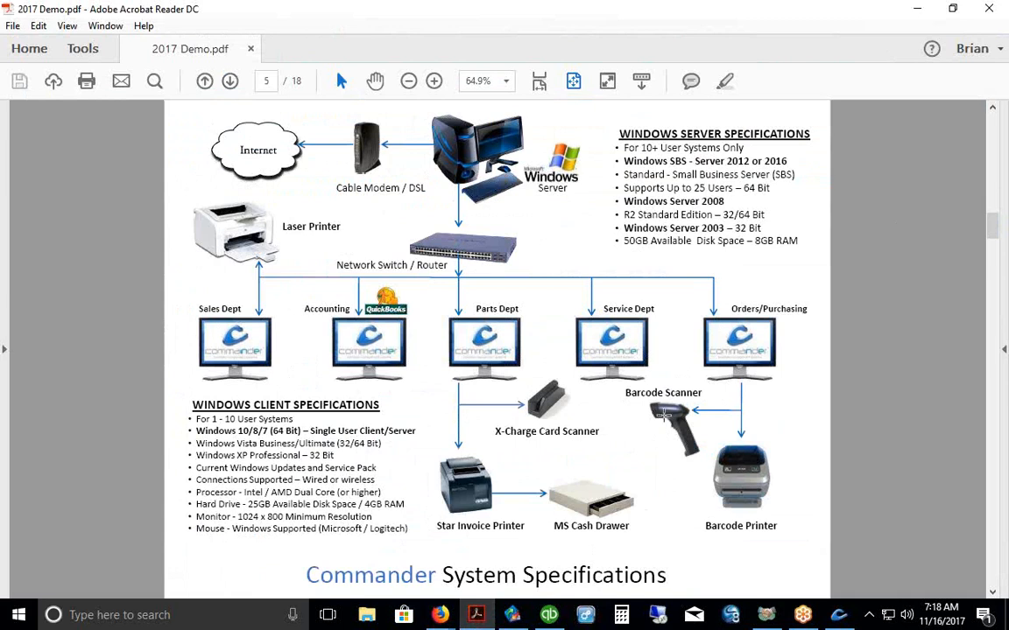
{"action": "left_click", "coordinate": [653, 465]}
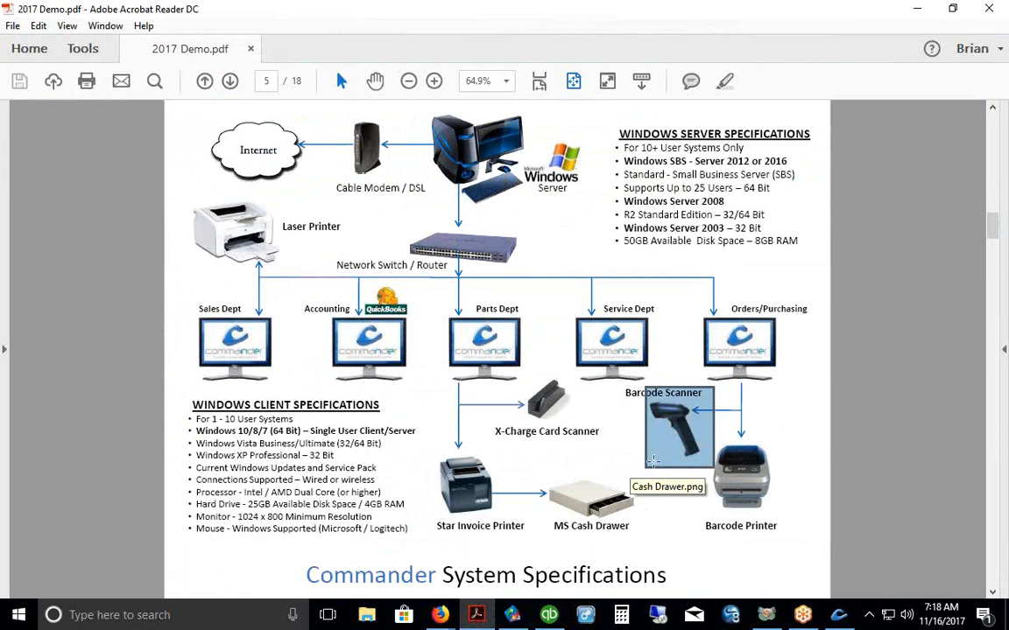
{"action": "left_click", "coordinate": [817, 253]}
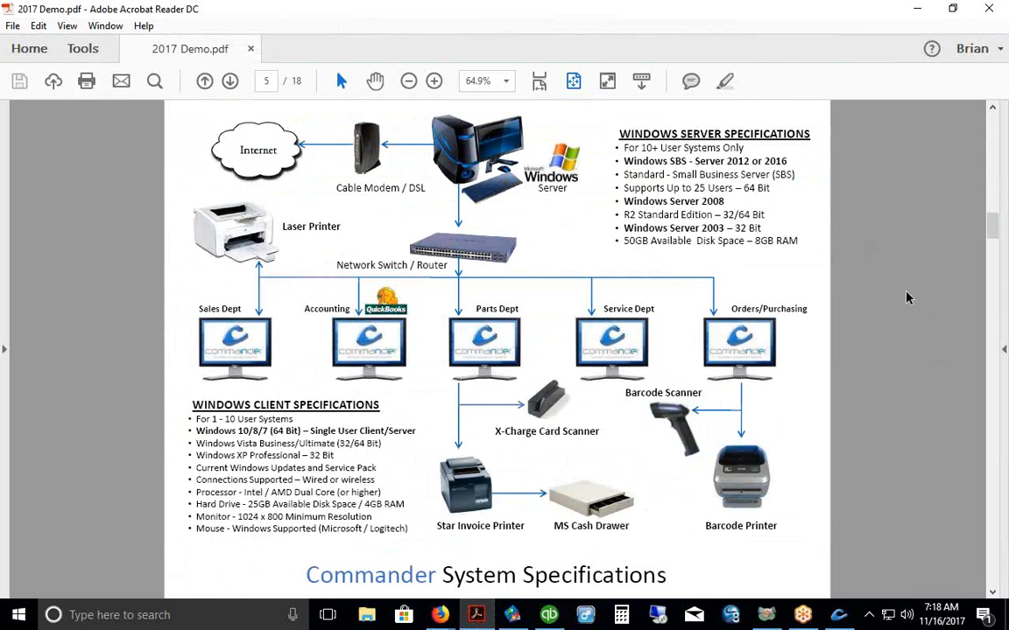
{"action": "left_click", "coordinate": [477, 157]}
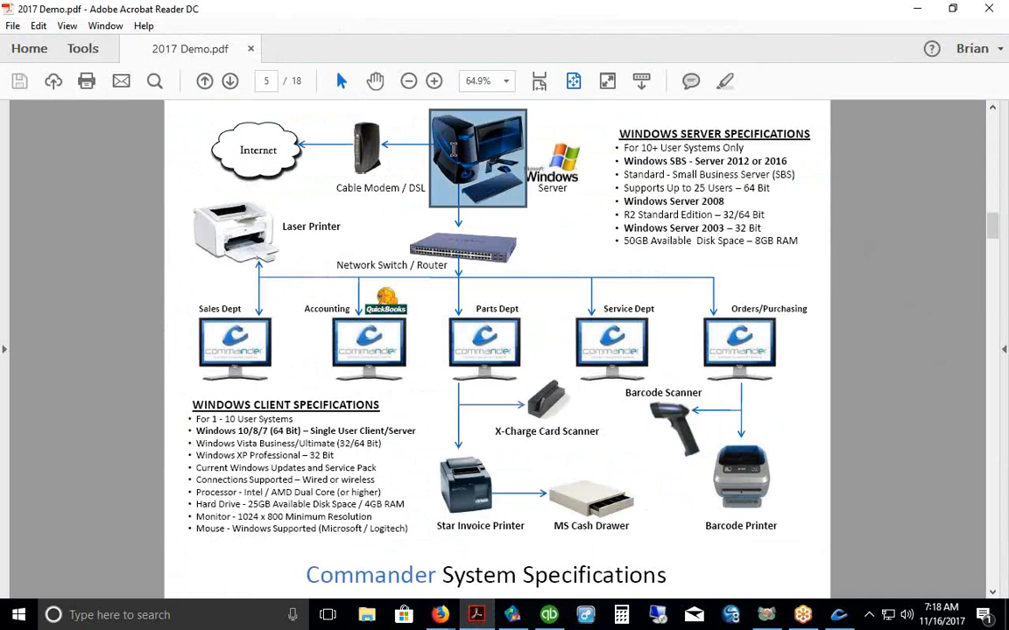
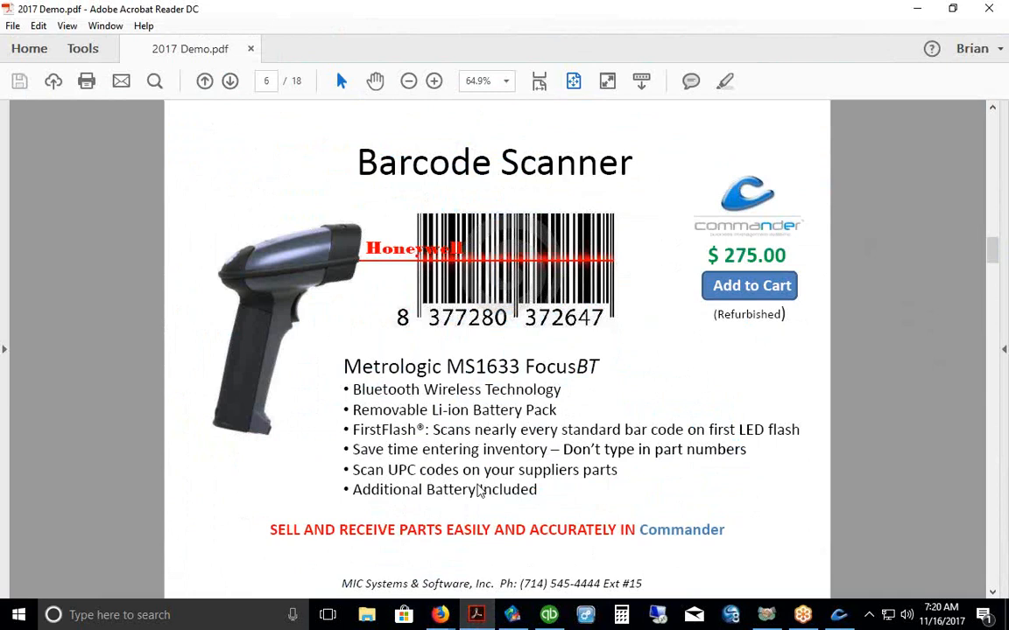
Step: Bring the Firefox New Tab window forward over the 2017 Demo.pdf in Acrobat
{"action": "left_click", "coordinate": [440, 614]}
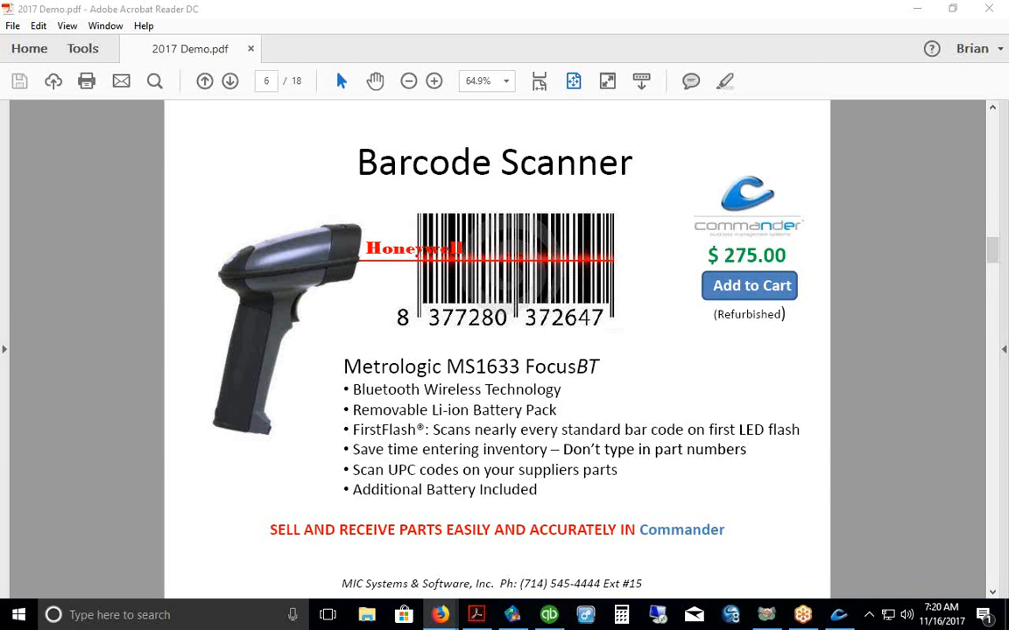
{"action": "left_click_drag", "start_coordinate": [0, 54], "coordinate": [744, 65]}
Step: Search the web for 'HONEYWELL 1902 IMAGES'
{"action": "left_click", "coordinate": [301, 149]}
{"action": "type", "text": "HO"}
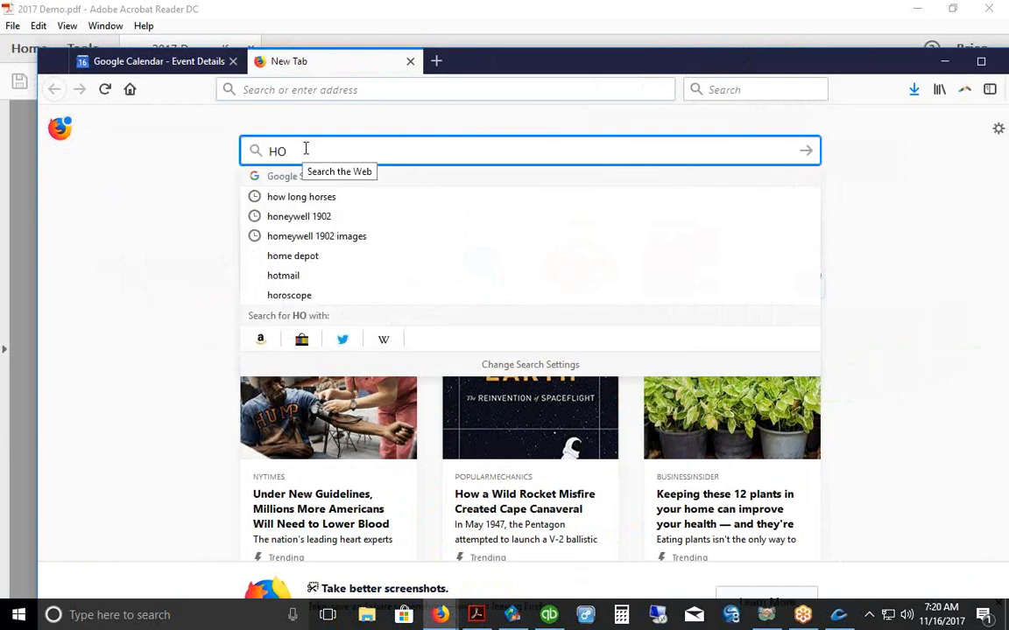
{"action": "type", "text": "NEYWE"}
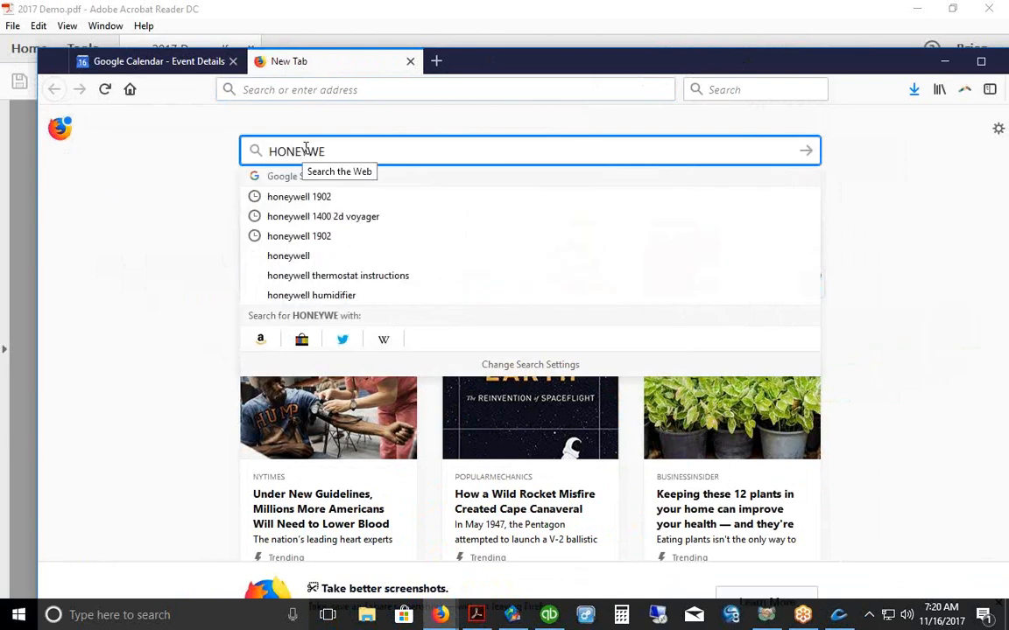
{"action": "type", "text": "LL 1902 IMAGES"}
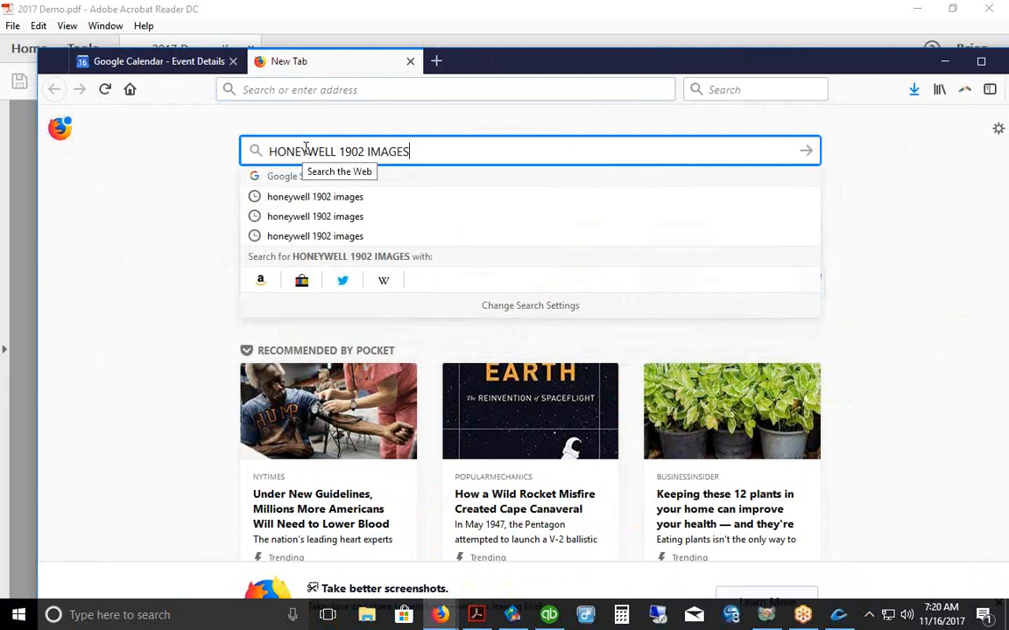
{"action": "key", "text": "Return"}
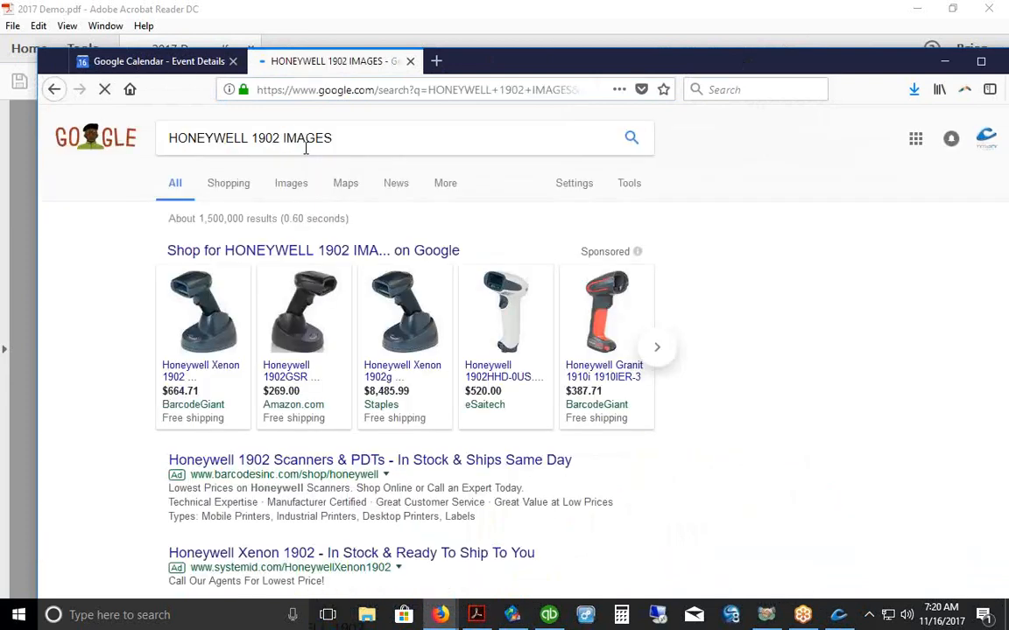
Step: Expand the 1902HSR-5USB-5COL scanner in maximized Shopping results, then return to Commander NE
{"action": "left_click", "coordinate": [280, 253]}
{"action": "left_click", "coordinate": [980, 63]}
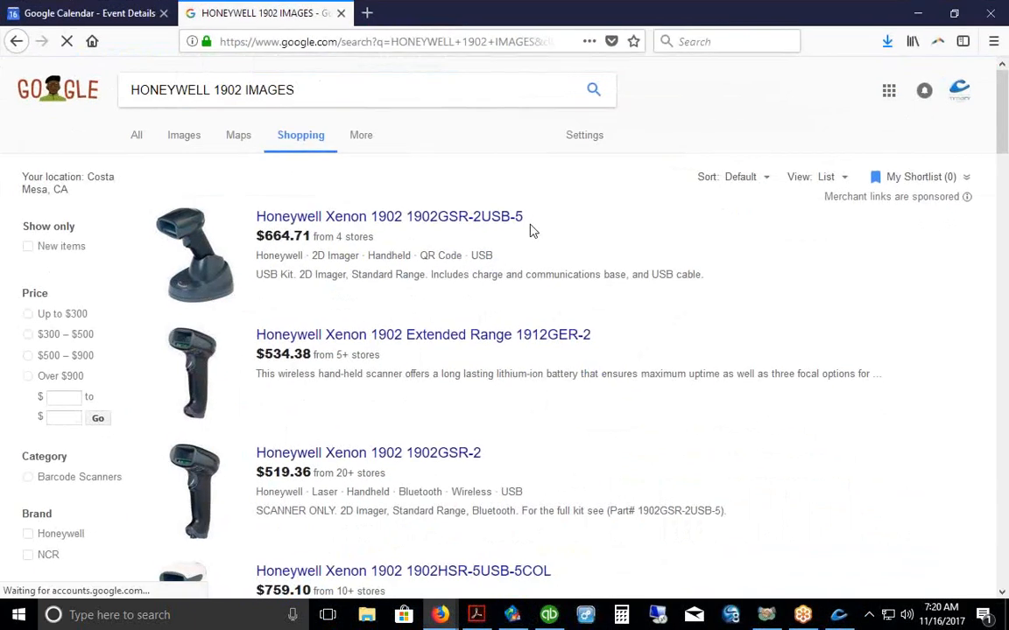
{"action": "scroll", "coordinate": [465, 206], "scroll_direction": "down", "scroll_amount": 3}
{"action": "left_click", "coordinate": [181, 310]}
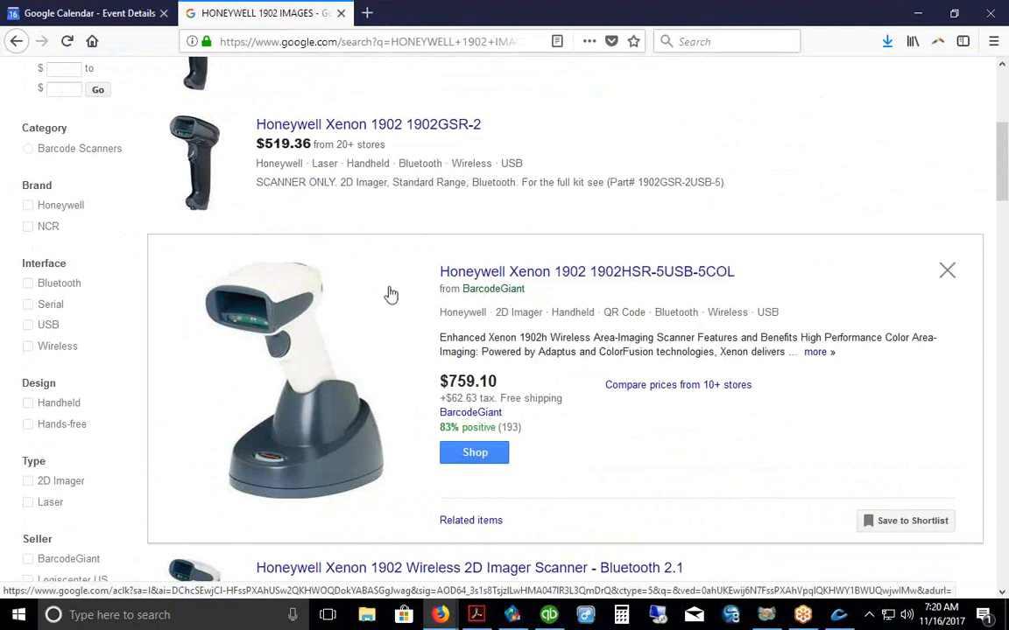
{"action": "left_click", "coordinate": [843, 619]}
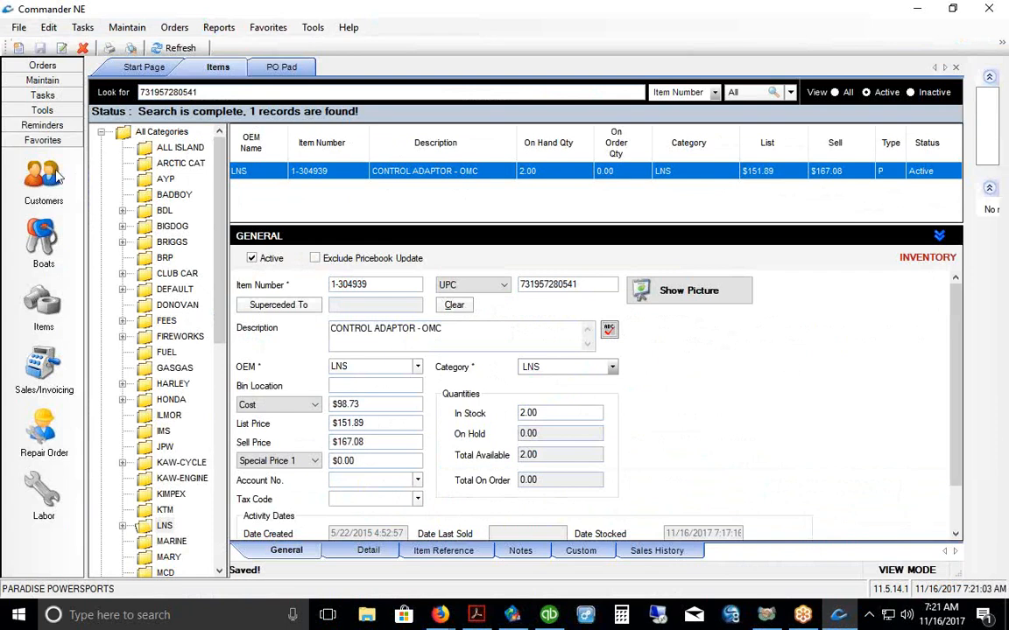
Step: Open the Tools Import Scan form and close it again
{"action": "left_click", "coordinate": [39, 112]}
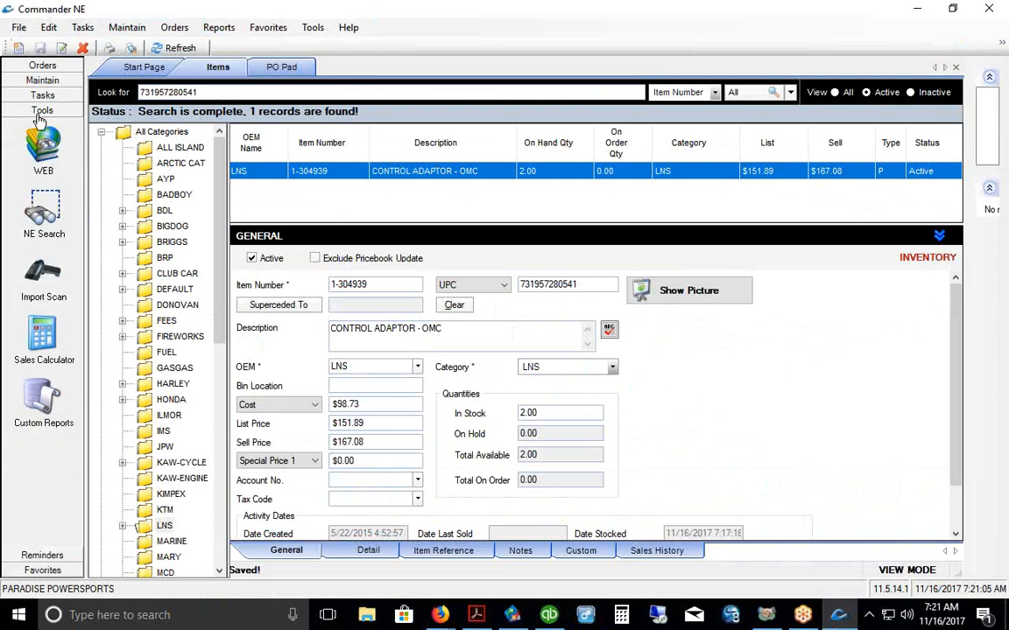
{"action": "left_click", "coordinate": [44, 277]}
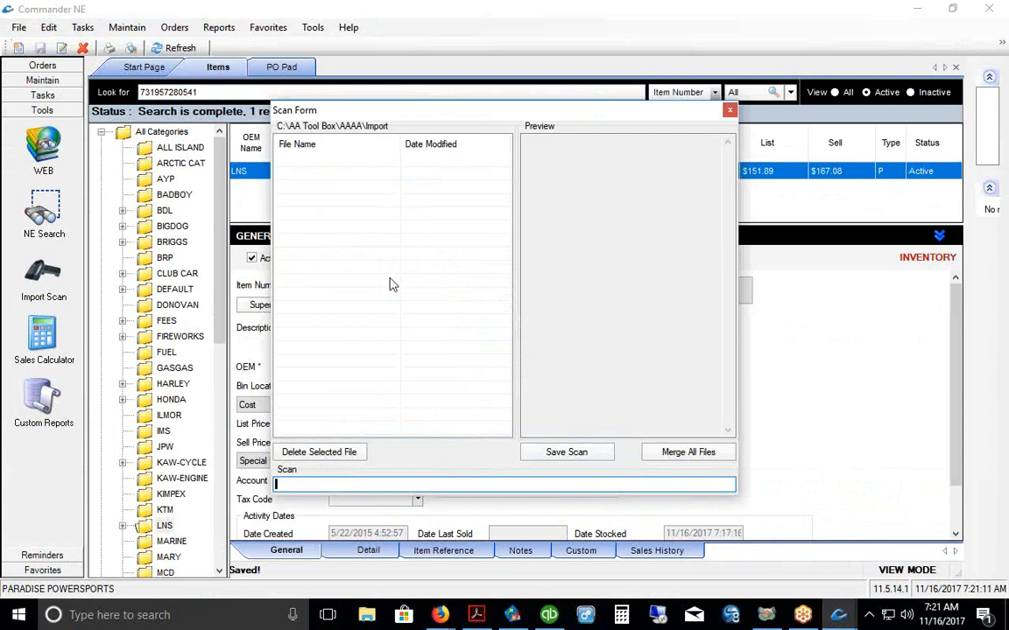
{"action": "left_click", "coordinate": [728, 110]}
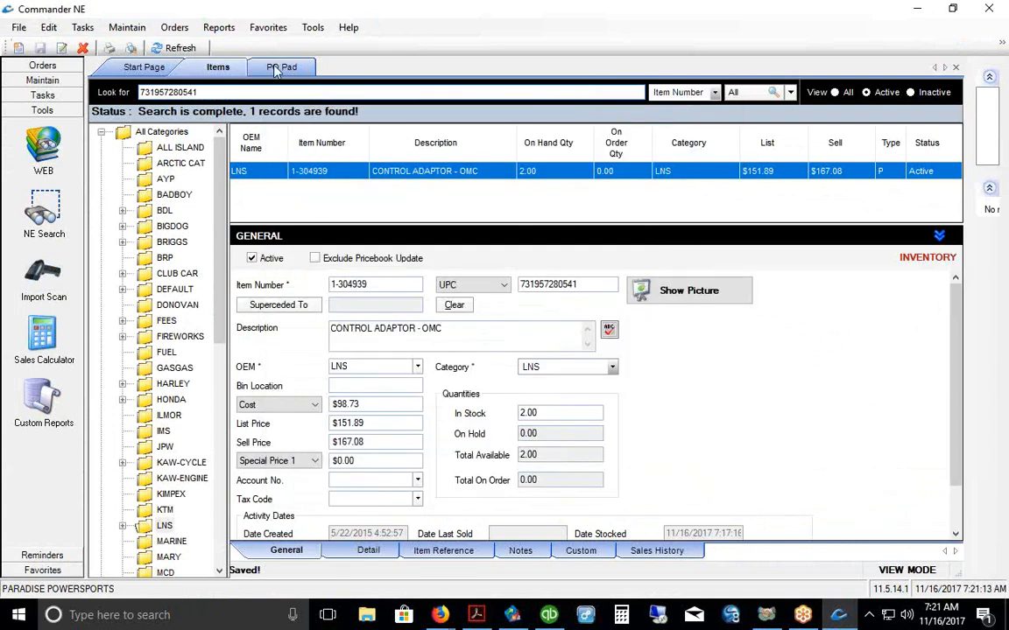
Step: Open the Physical Inventory count sheets and view the Generate Count Sheet dialog without generating
{"action": "left_click", "coordinate": [124, 29]}
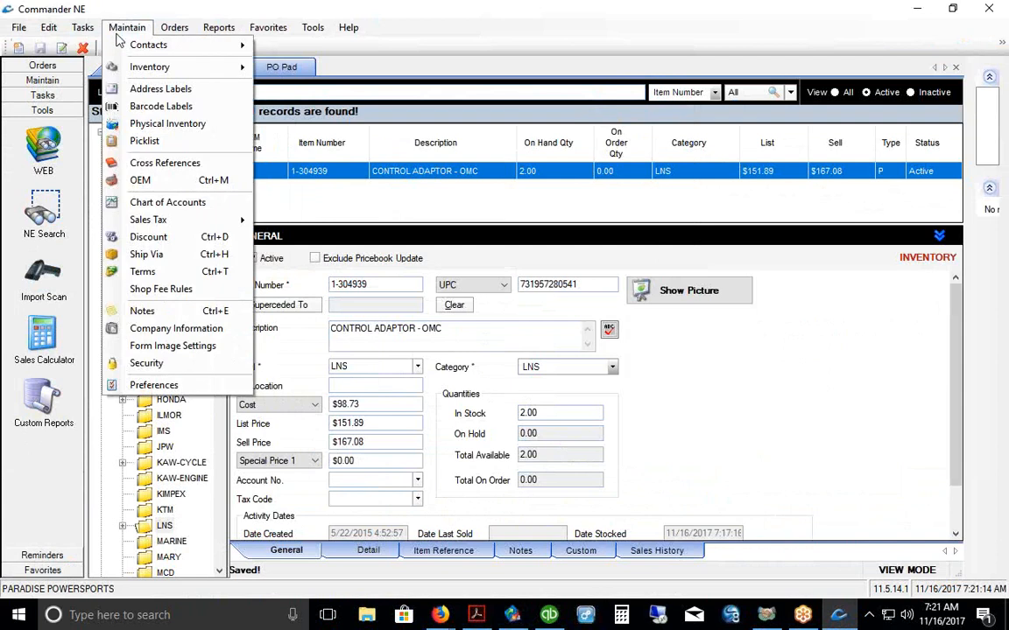
{"action": "left_click", "coordinate": [142, 125]}
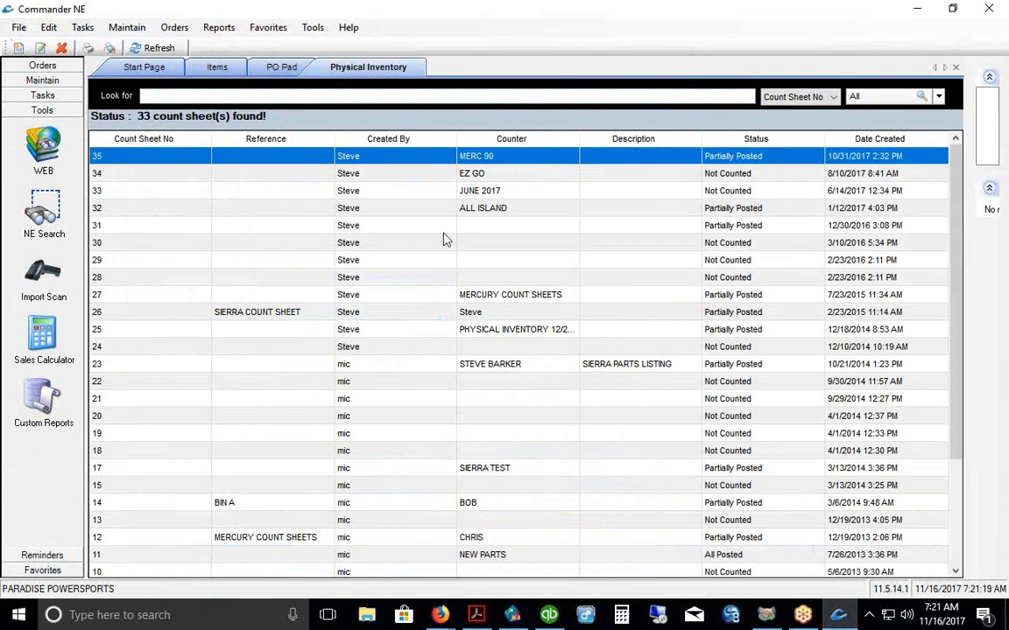
{"action": "right_click", "coordinate": [384, 259]}
{"action": "left_click", "coordinate": [405, 280]}
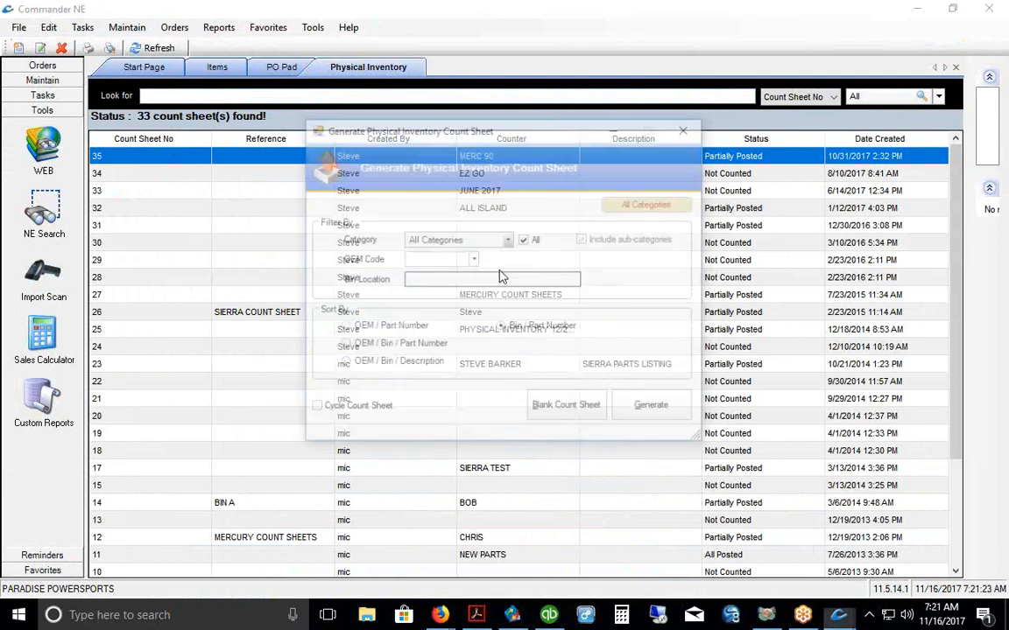
{"action": "left_click_drag", "start_coordinate": [500, 128], "coordinate": [480, 128]}
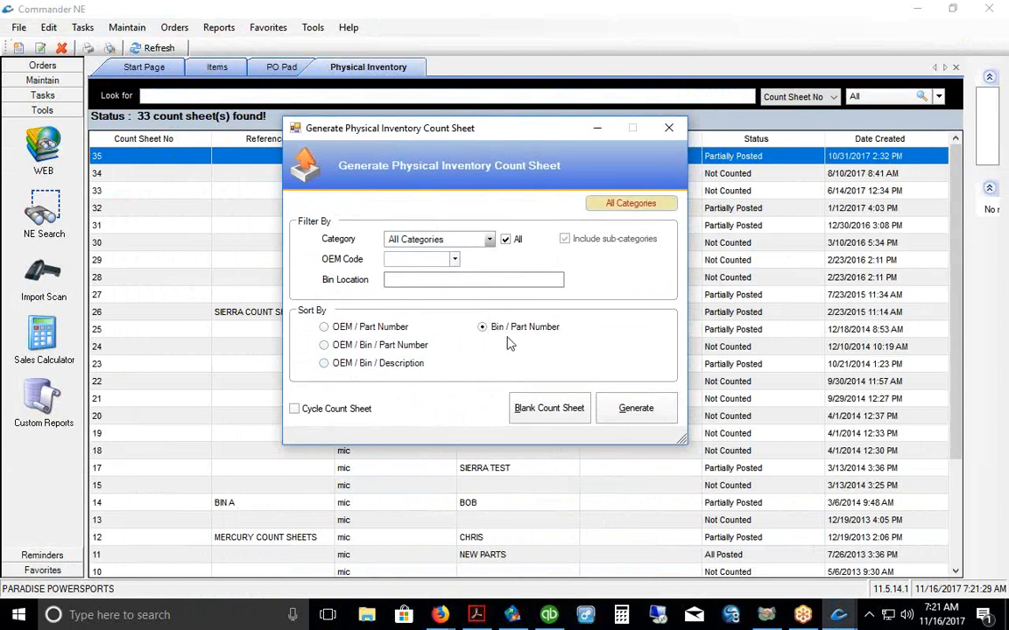
{"action": "left_click", "coordinate": [669, 130]}
Step: Open count sheet 35 and page through its printable count sheet preview
{"action": "double_click", "coordinate": [420, 158]}
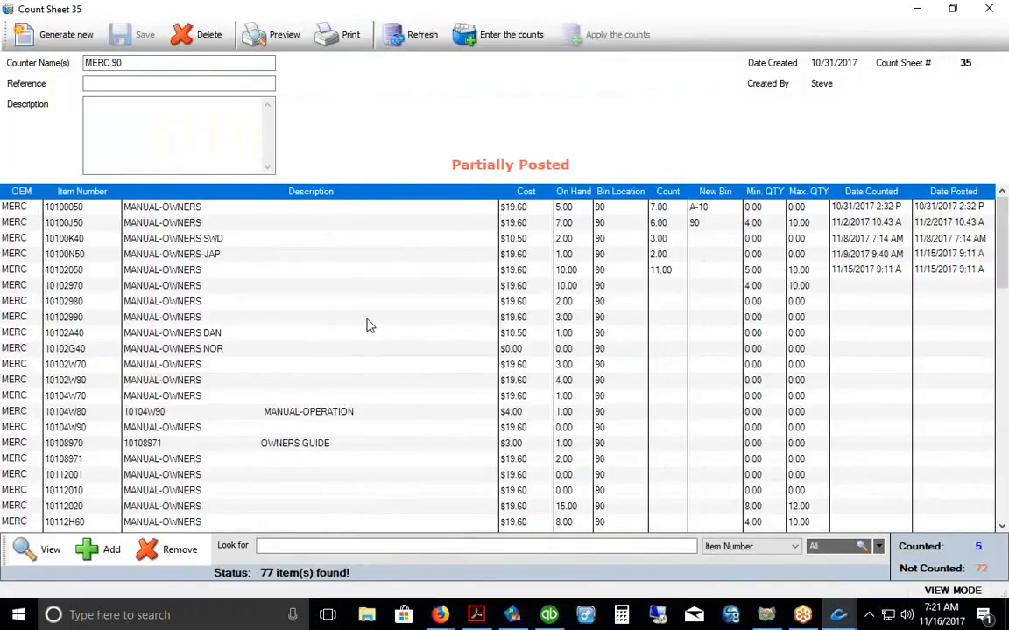
{"action": "left_click", "coordinate": [292, 37]}
{"action": "left_click", "coordinate": [667, 285]}
{"action": "key", "text": "Return"}
{"action": "key", "text": "Return"}
{"action": "key", "text": "Return"}
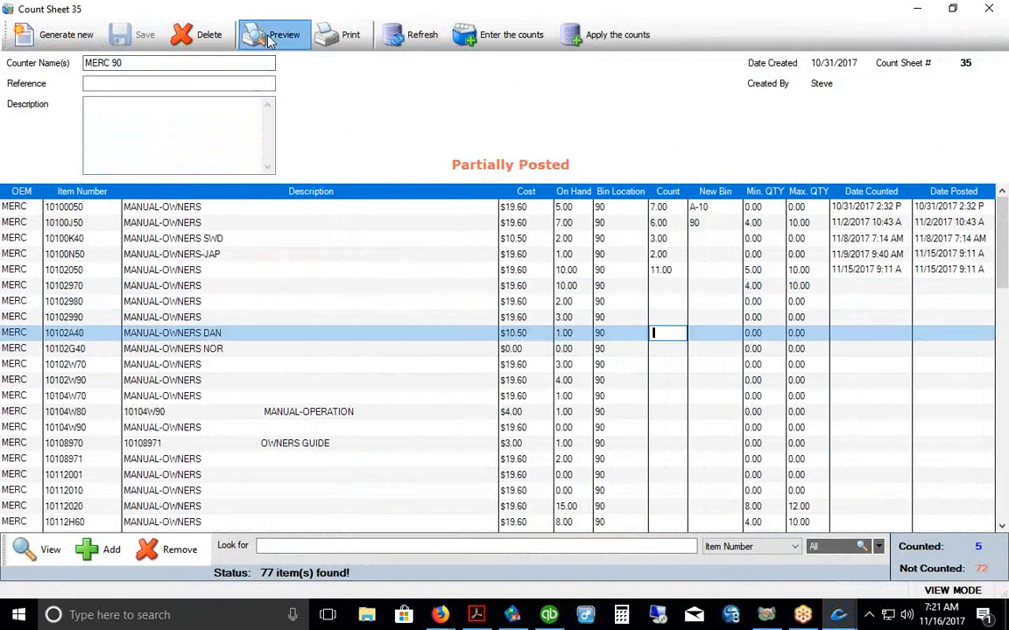
{"action": "left_click", "coordinate": [271, 39]}
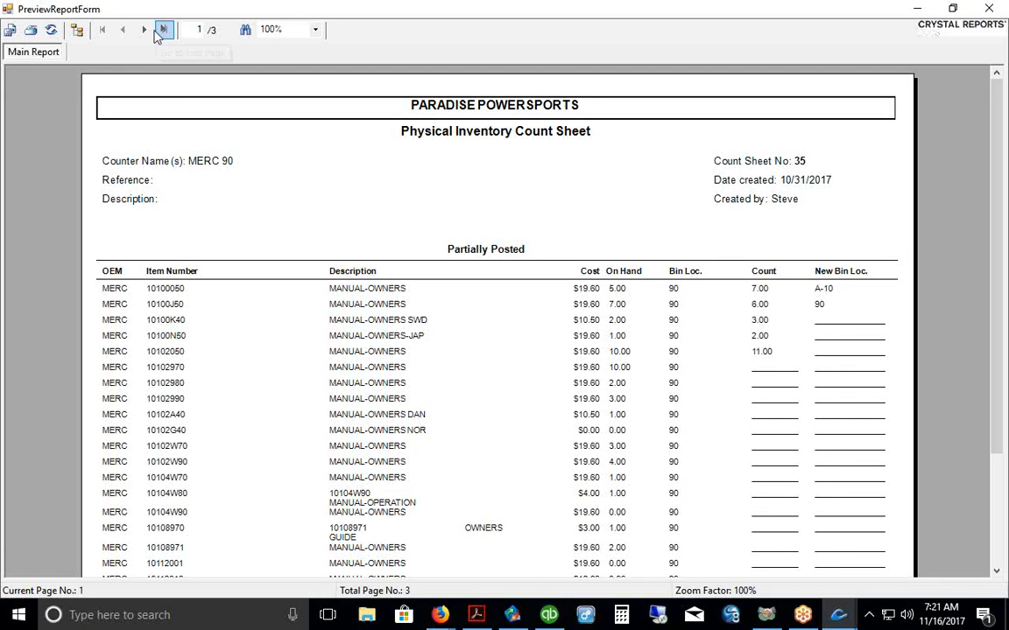
{"action": "left_click", "coordinate": [142, 30]}
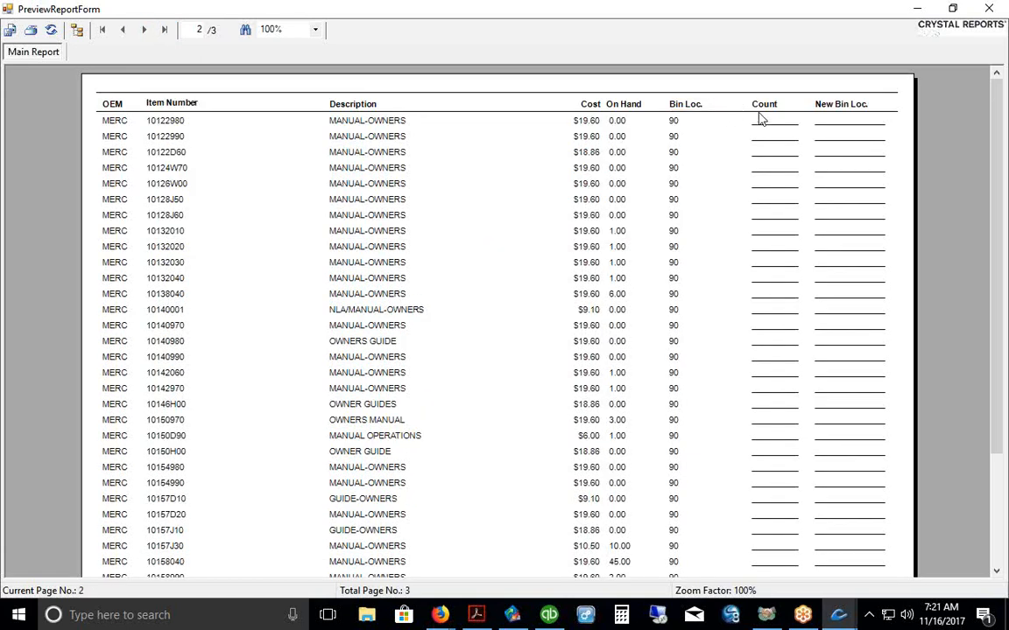
{"action": "left_click", "coordinate": [999, 7]}
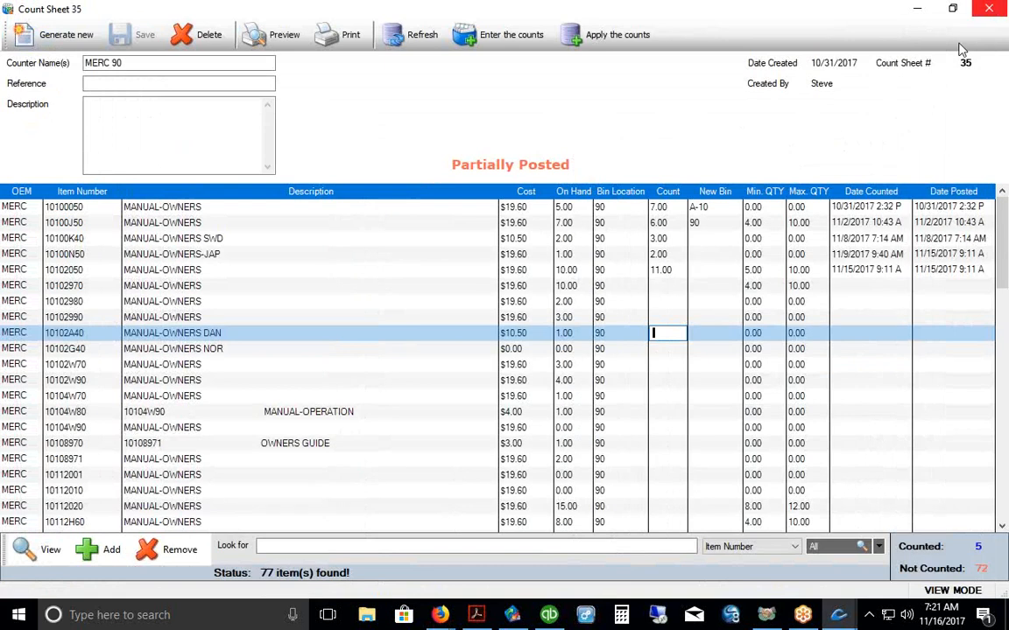
Step: Enter counts 8 and 2 for items 10102970 and 10102980, apply them, and save
{"action": "left_click", "coordinate": [662, 290]}
{"action": "type", "text": "8"}
{"action": "left_click", "coordinate": [670, 303]}
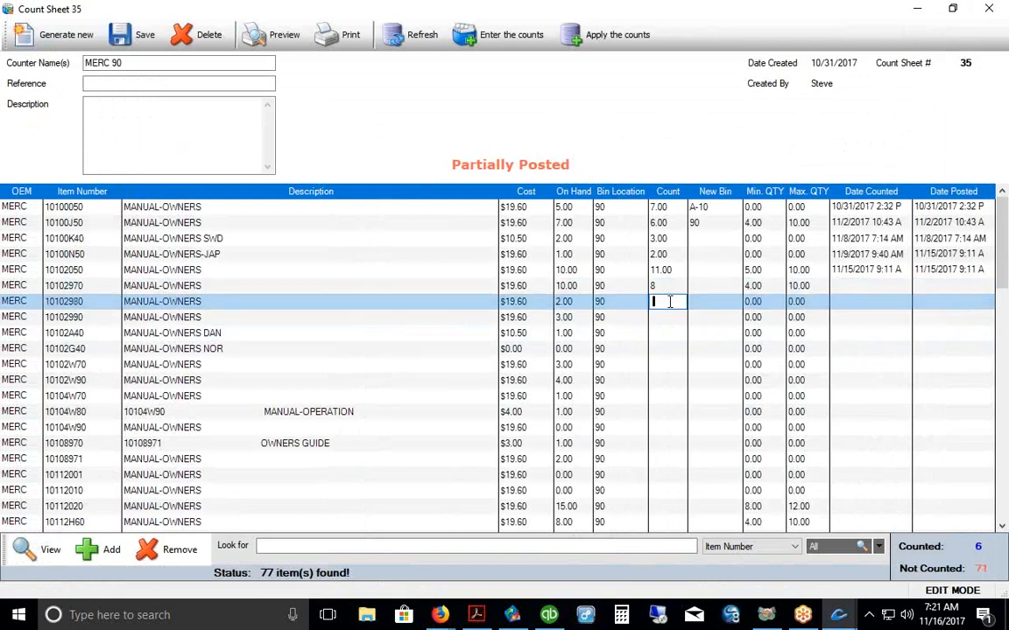
{"action": "type", "text": "2"}
{"action": "left_click", "coordinate": [669, 319]}
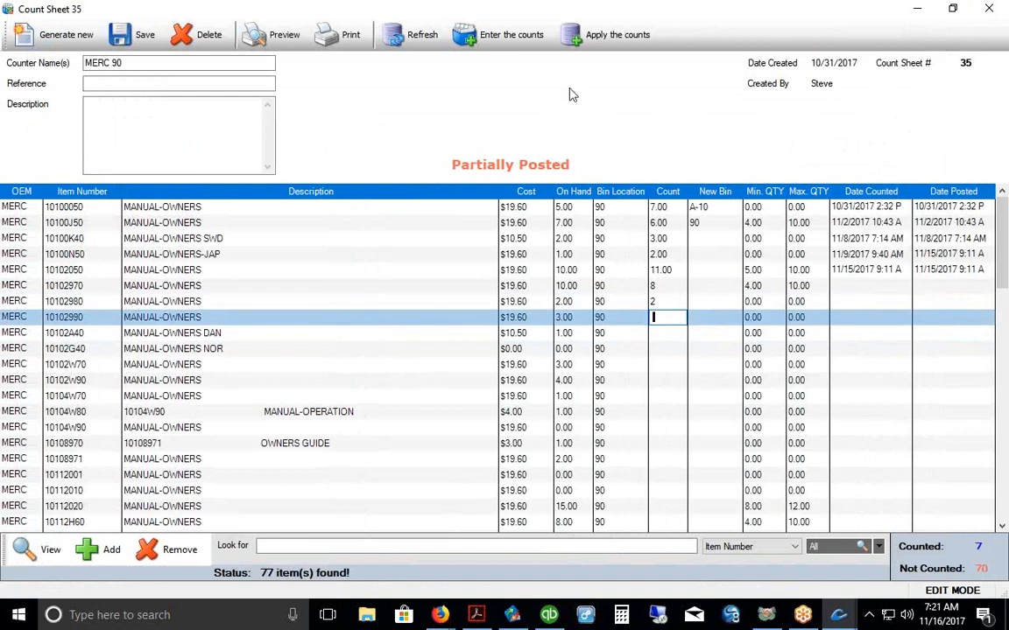
{"action": "left_click", "coordinate": [590, 44]}
{"action": "left_click", "coordinate": [418, 304]}
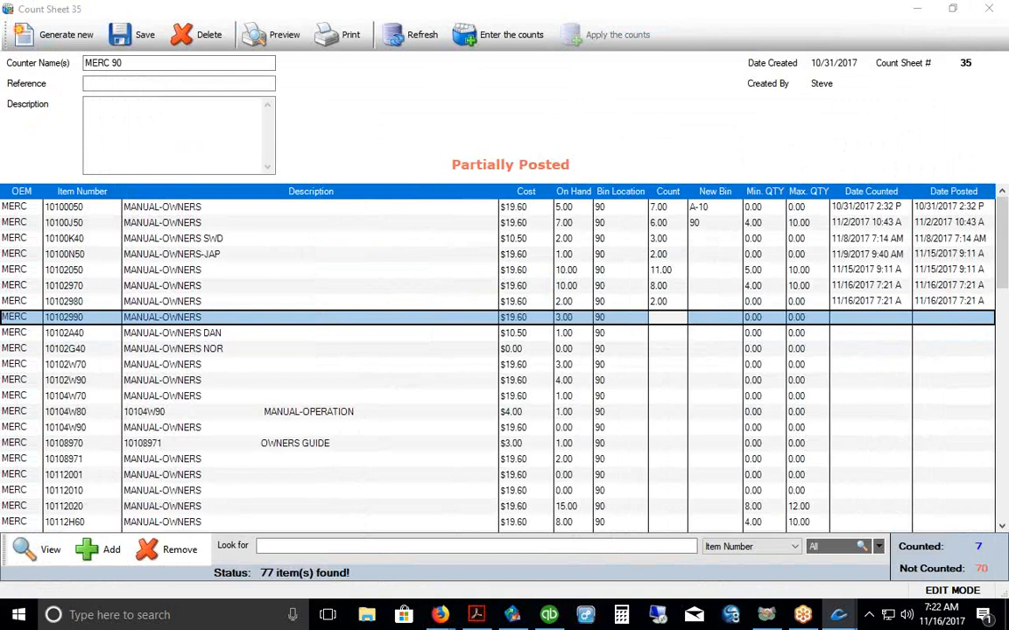
{"action": "left_click_drag", "start_coordinate": [652, 322], "coordinate": [681, 518]}
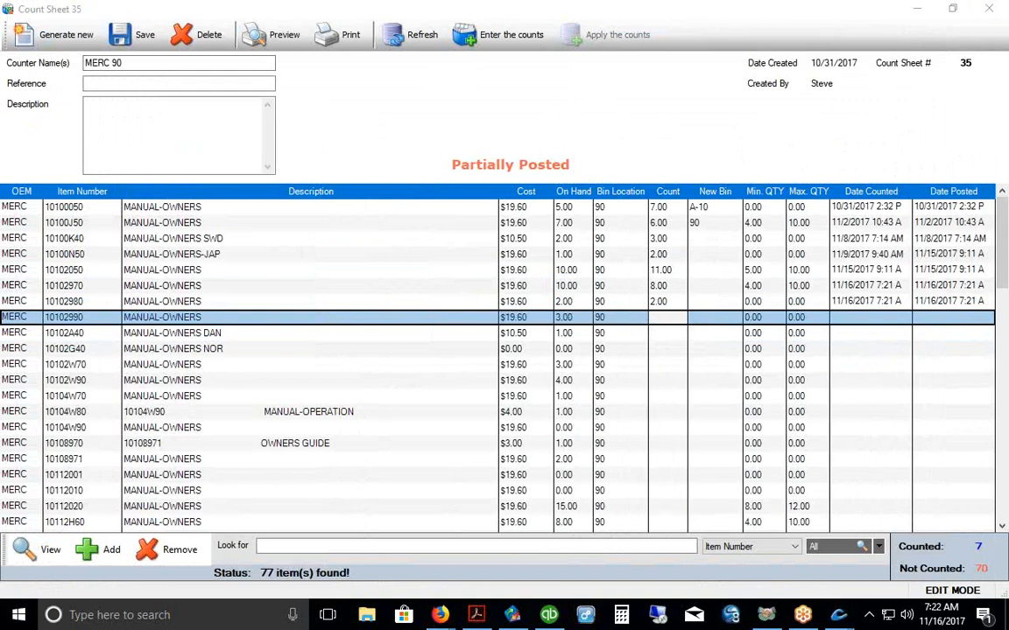
{"action": "left_click", "coordinate": [989, 13]}
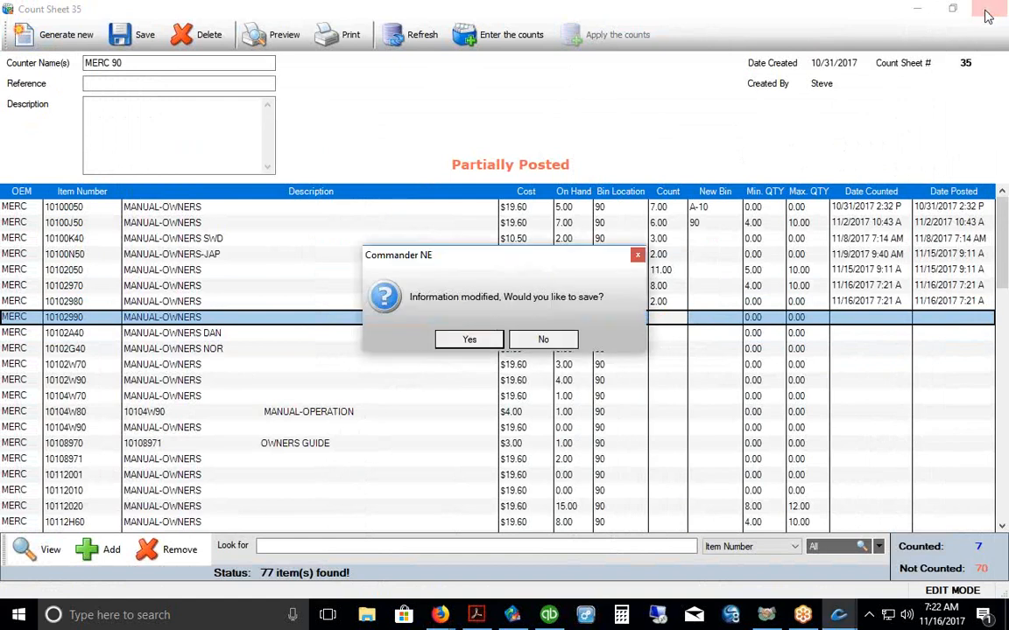
{"action": "left_click", "coordinate": [470, 340]}
Step: Review count sheet 7's plus/minus adjustments report, marking the $737.10 new inventory value
{"action": "scroll", "coordinate": [464, 317], "scroll_direction": "down", "scroll_amount": 3}
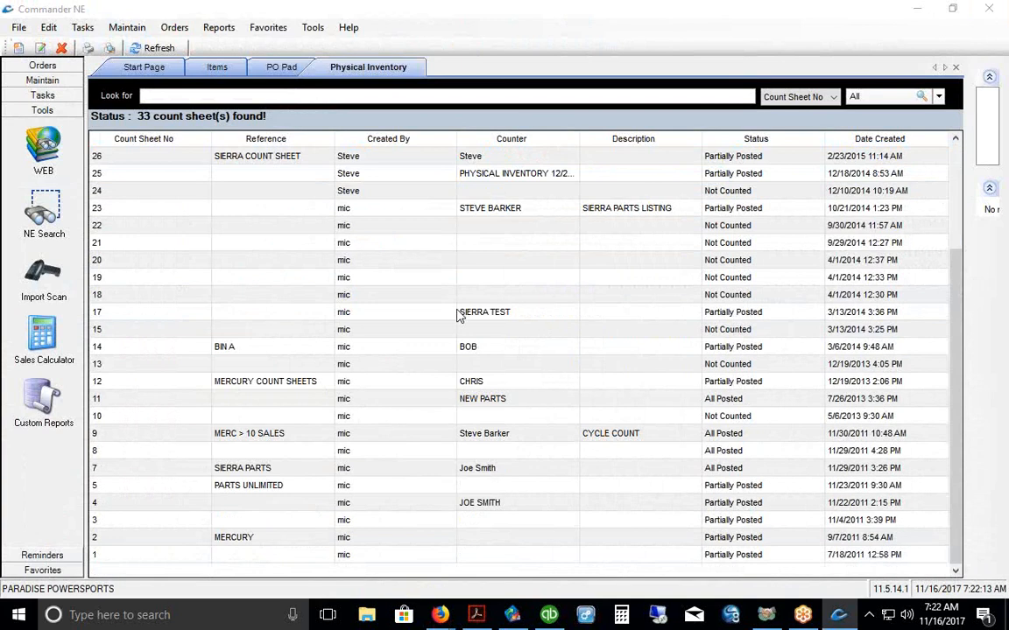
{"action": "double_click", "coordinate": [480, 471]}
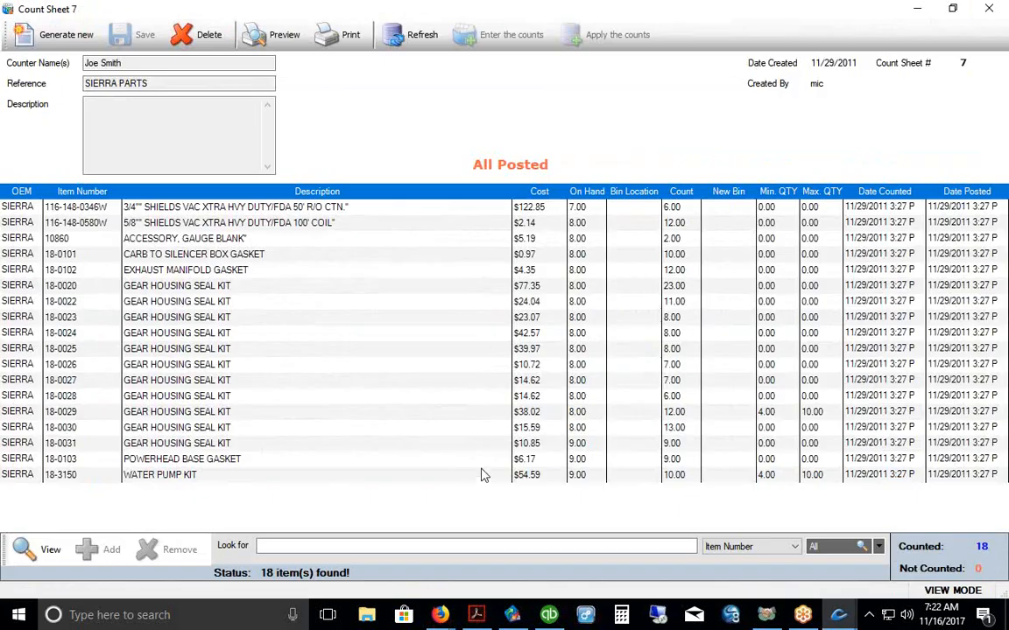
{"action": "left_click", "coordinate": [278, 35]}
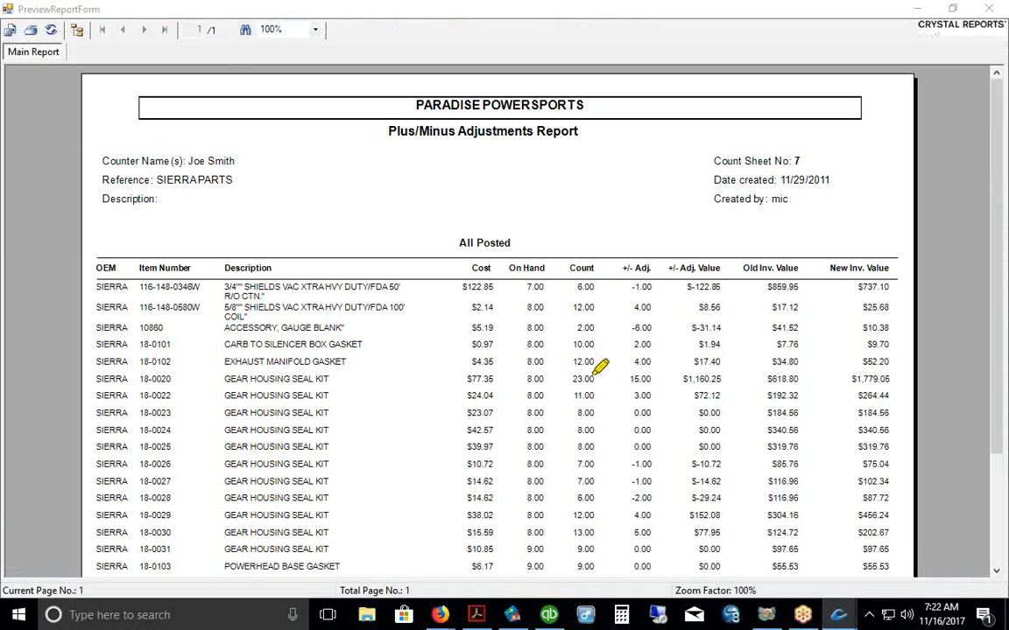
{"action": "left_click_drag", "start_coordinate": [461, 302], "coordinate": [550, 300]}
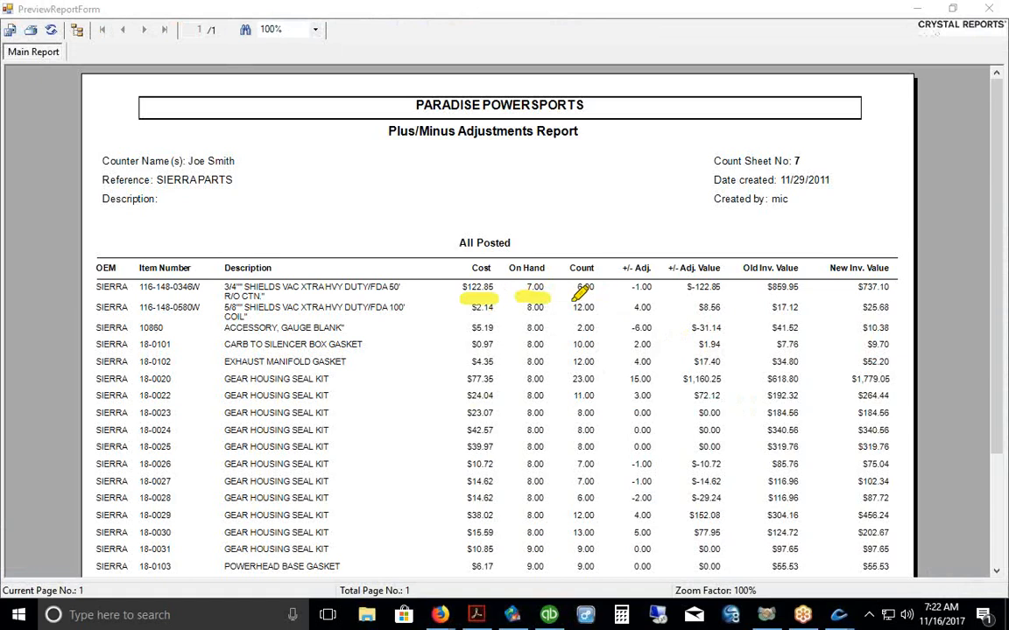
{"action": "left_click_drag", "start_coordinate": [569, 302], "coordinate": [807, 299]}
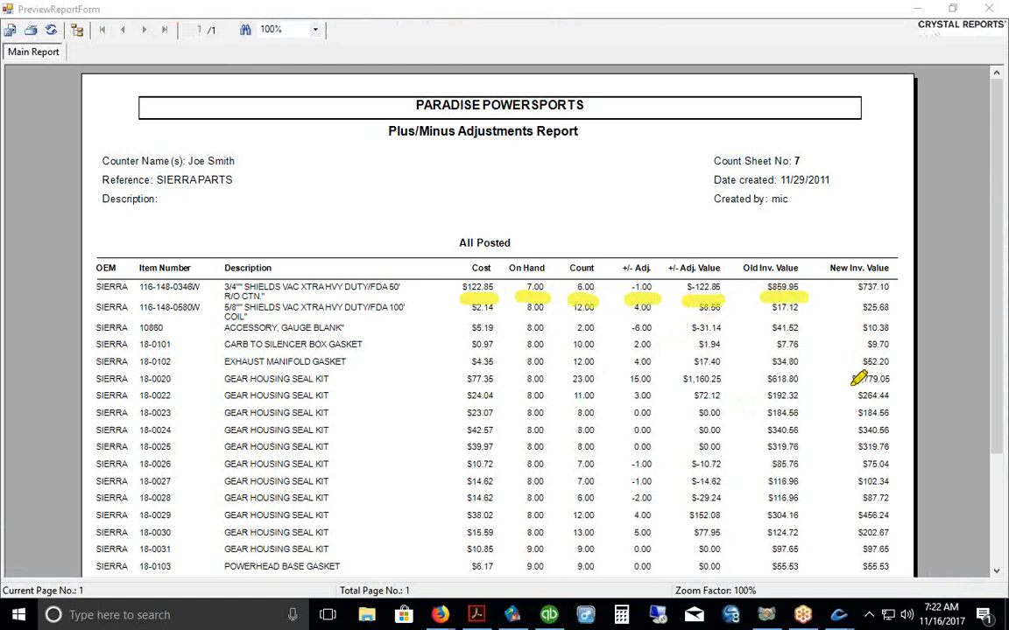
{"action": "left_click_drag", "start_coordinate": [853, 298], "coordinate": [894, 299]}
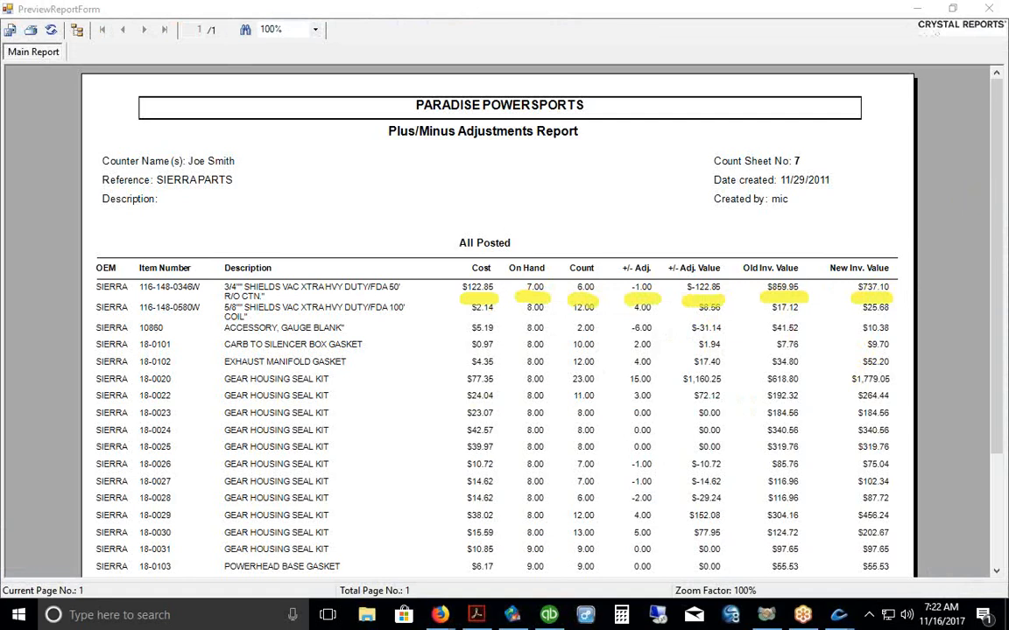
{"action": "key", "text": "Escape"}
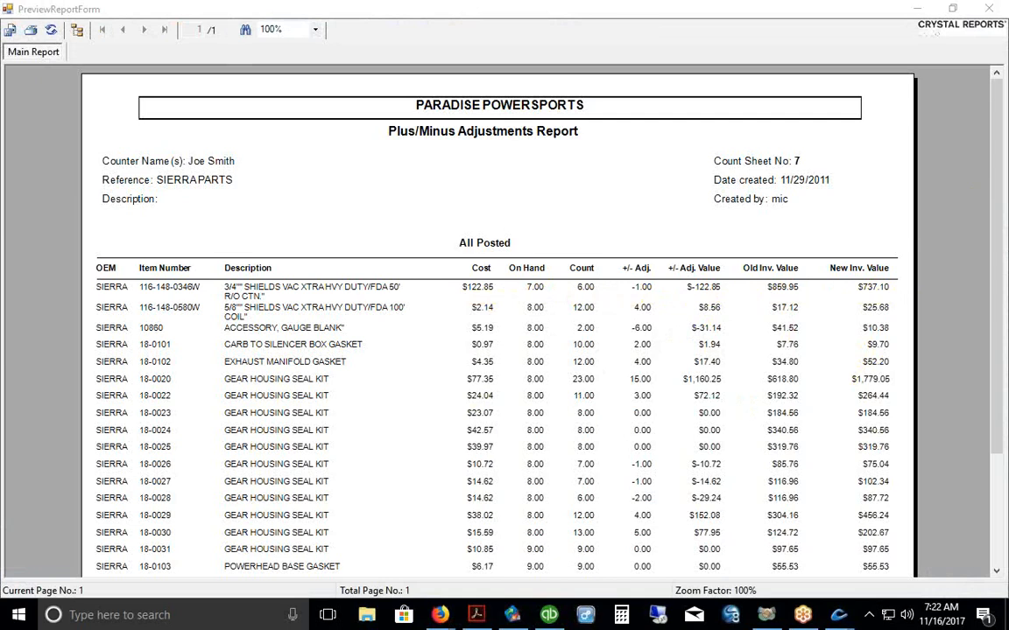
{"action": "left_click", "coordinate": [989, 8]}
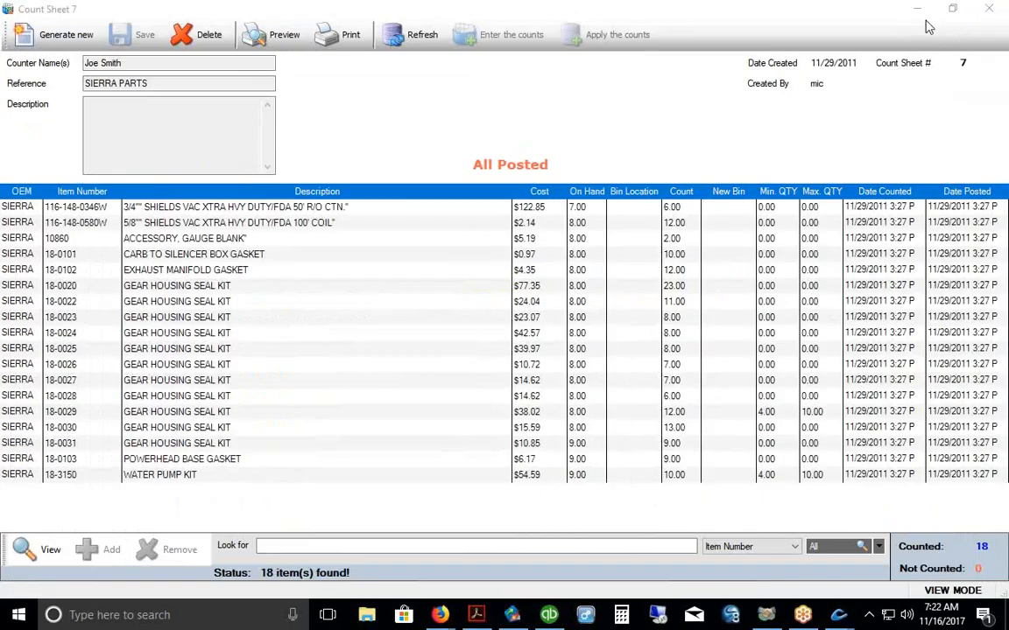
Step: Close Count Sheet 7 to get back to the 33 count sheets
{"action": "left_click", "coordinate": [996, 9]}
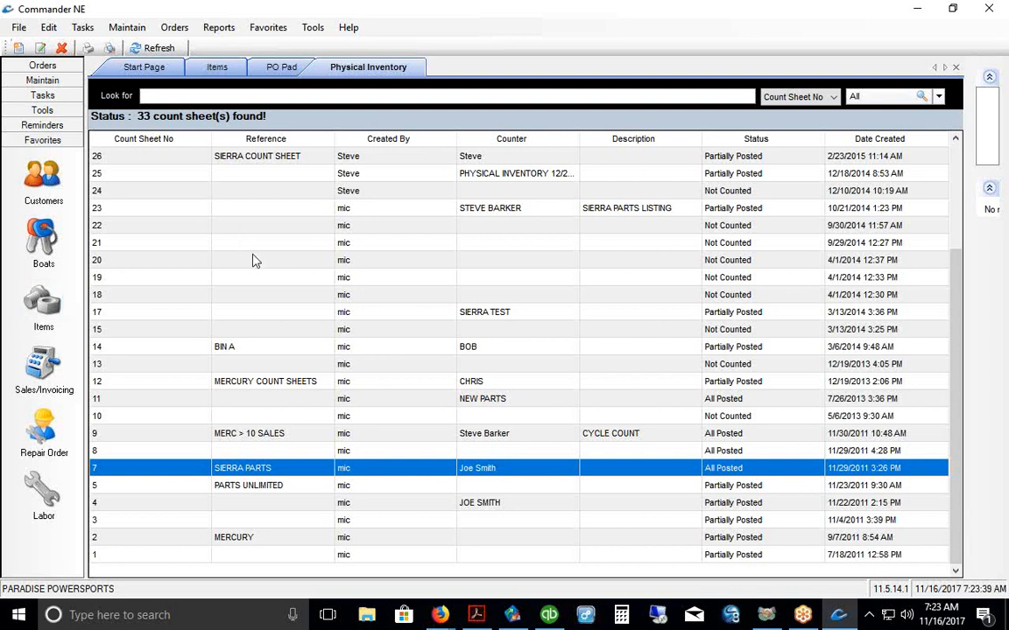
{"action": "left_click", "coordinate": [218, 27]}
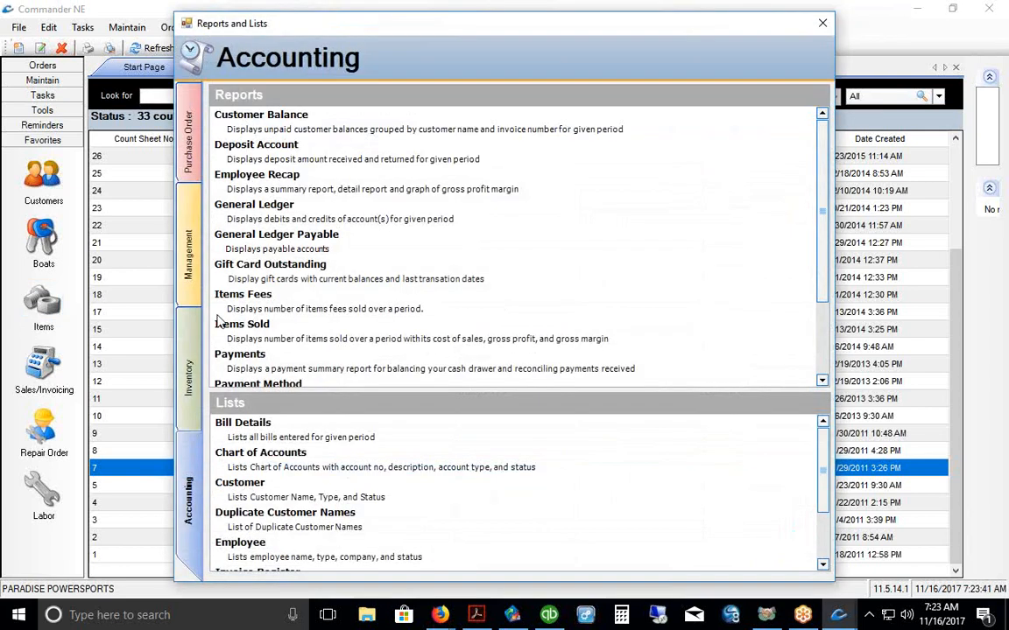
{"action": "left_click", "coordinate": [180, 331]}
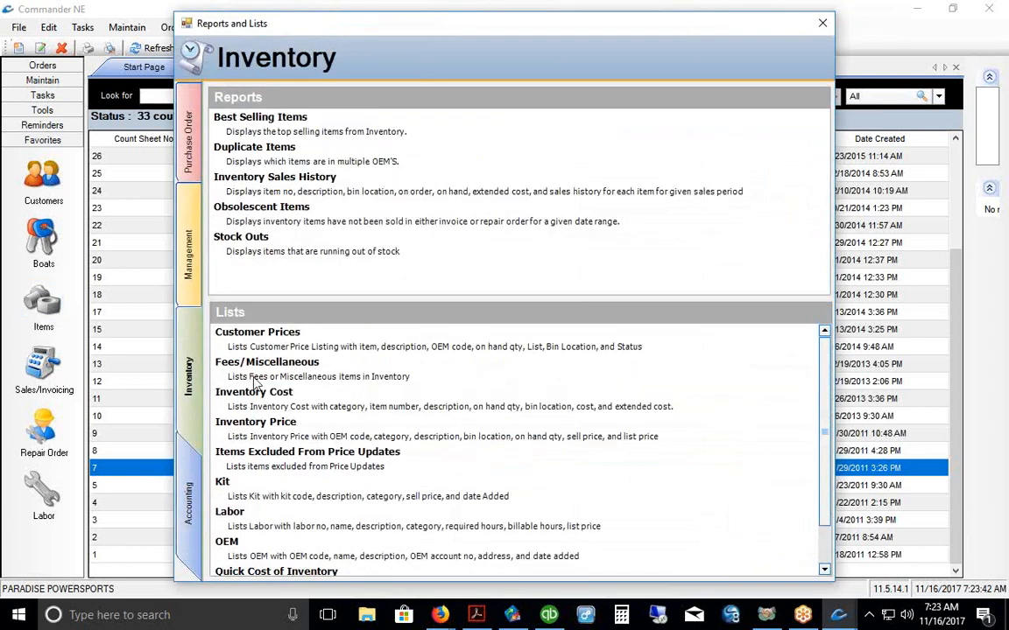
{"action": "left_click", "coordinate": [488, 405]}
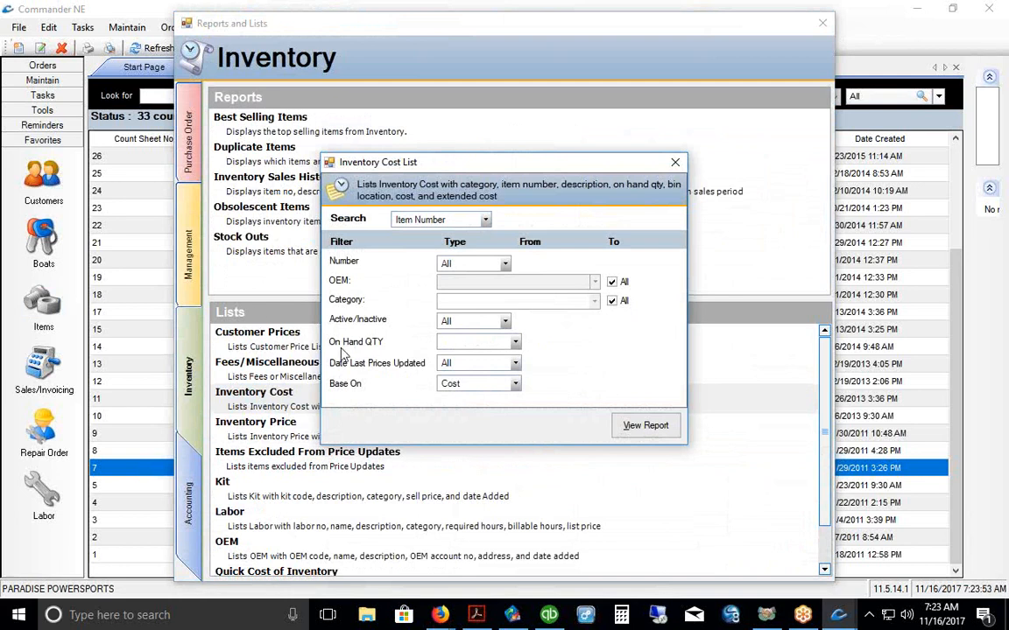
{"action": "left_click", "coordinate": [515, 342]}
{"action": "left_click", "coordinate": [506, 369]}
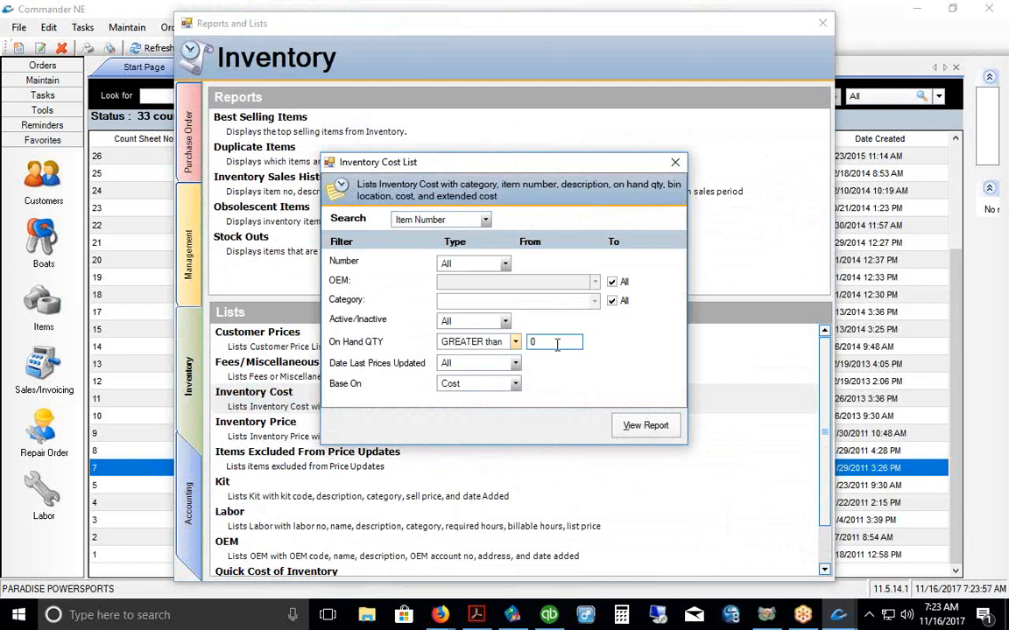
{"action": "left_click", "coordinate": [639, 425]}
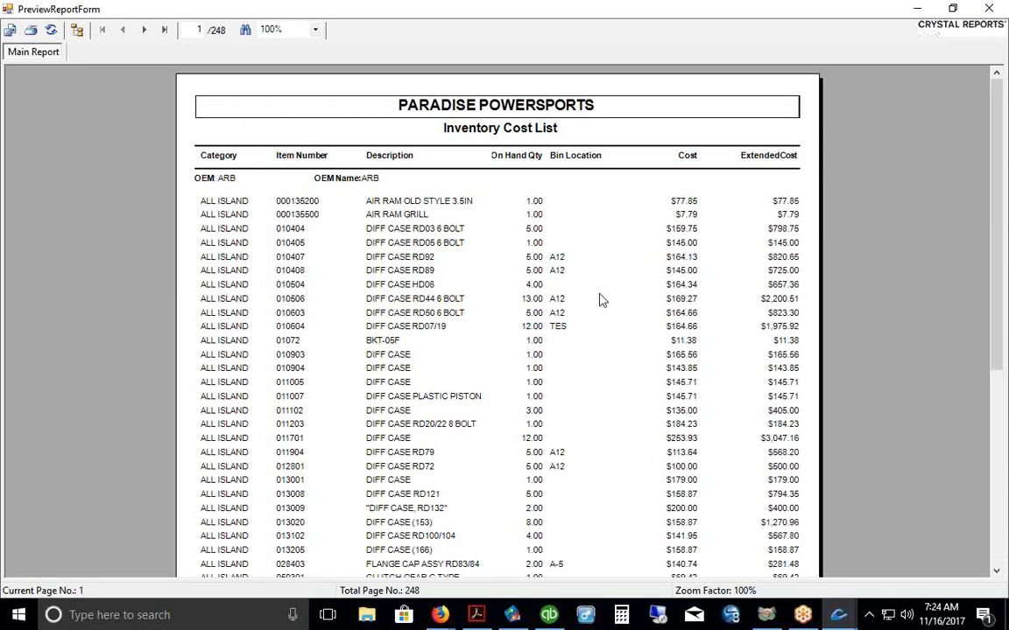
{"action": "scroll", "coordinate": [599, 297], "scroll_direction": "down", "scroll_amount": 5}
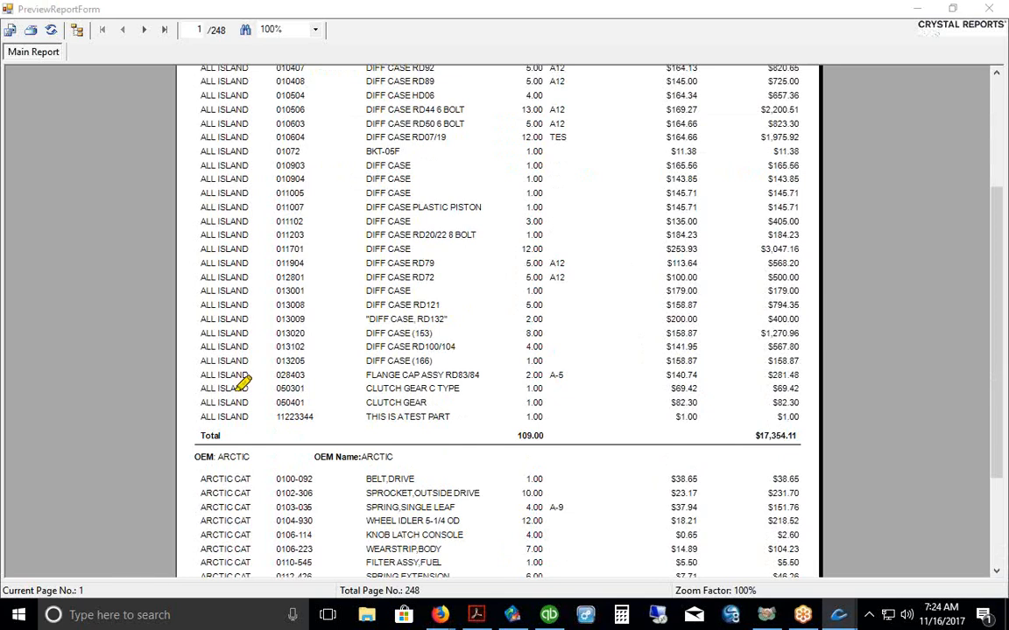
{"action": "mouse_move", "coordinate": [532, 451]}
{"action": "left_mouse_down"}
{"action": "mouse_move", "coordinate": [513, 451]}
{"action": "mouse_move", "coordinate": [551, 451]}
{"action": "left_mouse_up"}
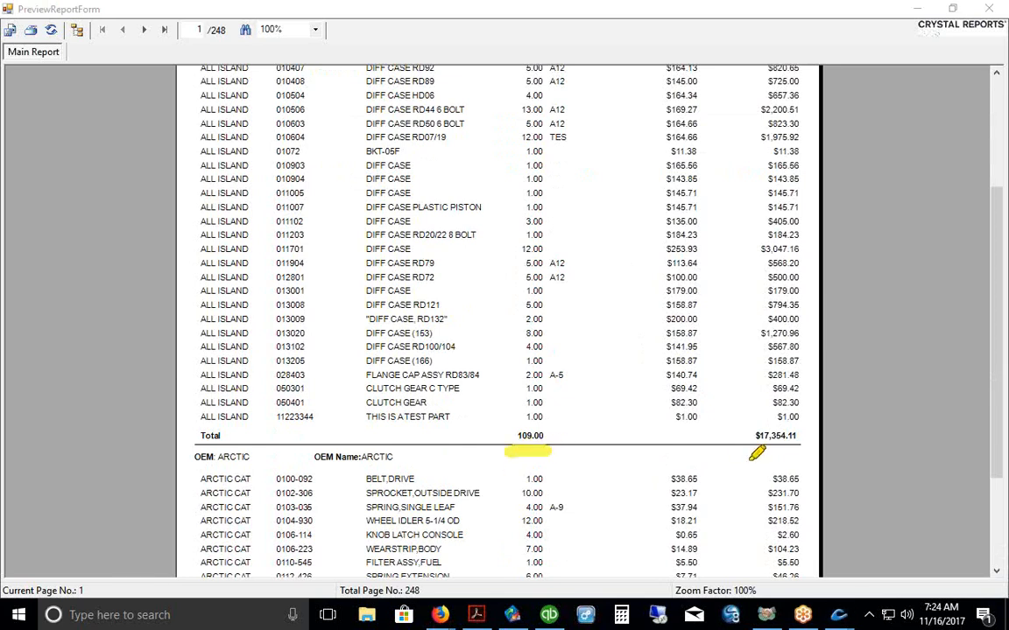
{"action": "left_click_drag", "start_coordinate": [758, 448], "coordinate": [814, 449]}
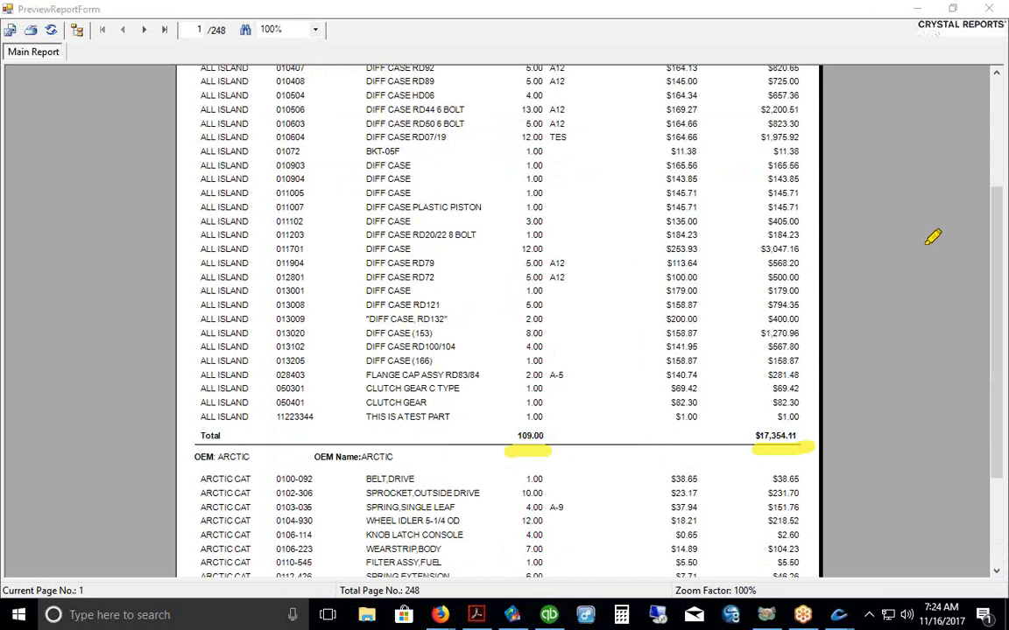
{"action": "key", "text": "Escape"}
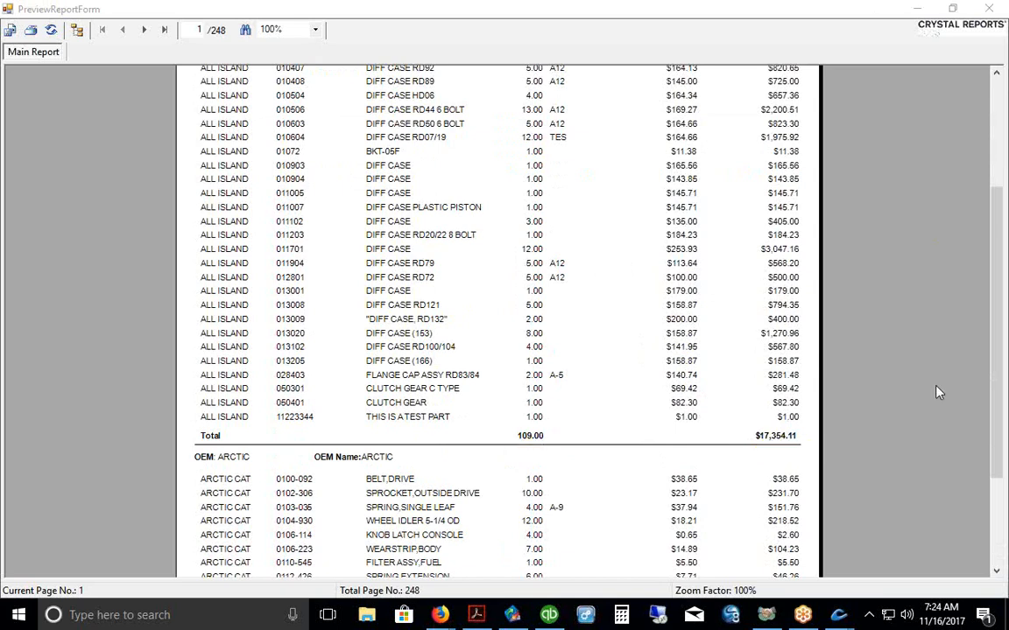
{"action": "scroll", "coordinate": [964, 310], "scroll_direction": "up", "scroll_amount": 5}
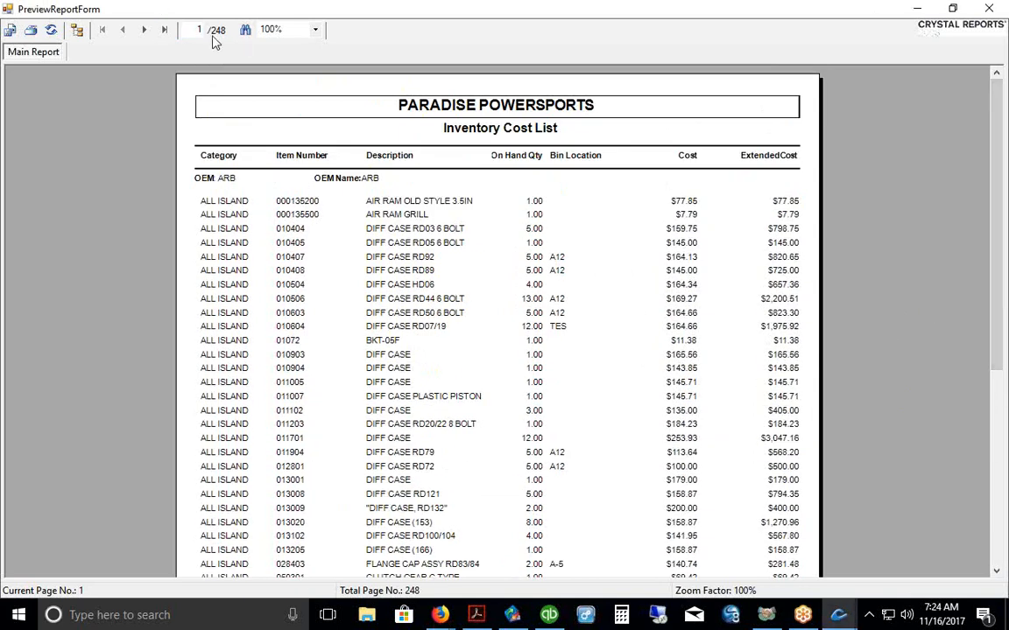
{"action": "left_click", "coordinate": [162, 32]}
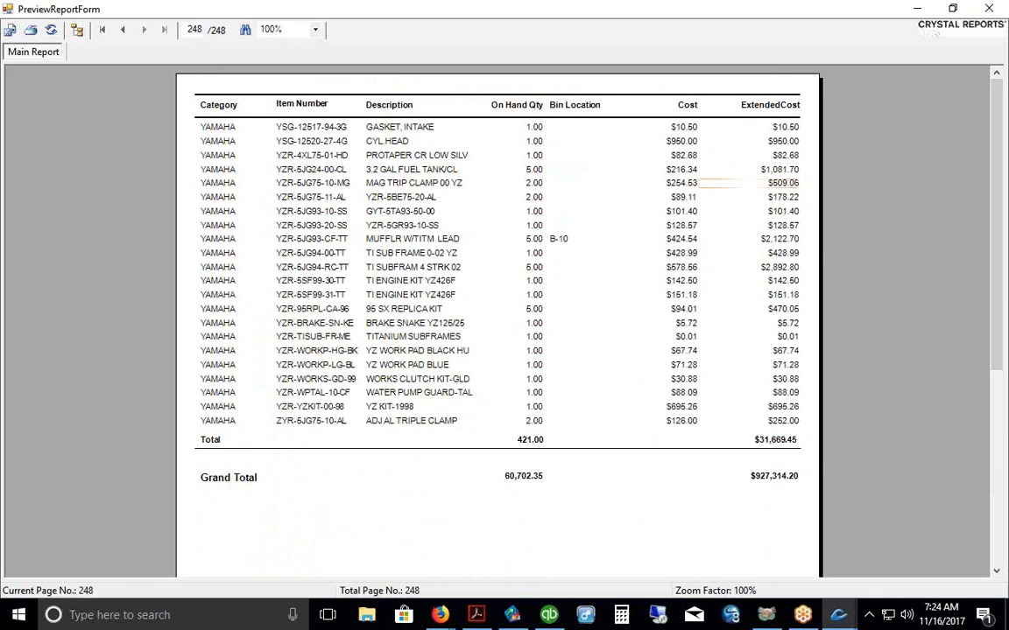
{"action": "left_click_drag", "start_coordinate": [743, 491], "coordinate": [804, 491]}
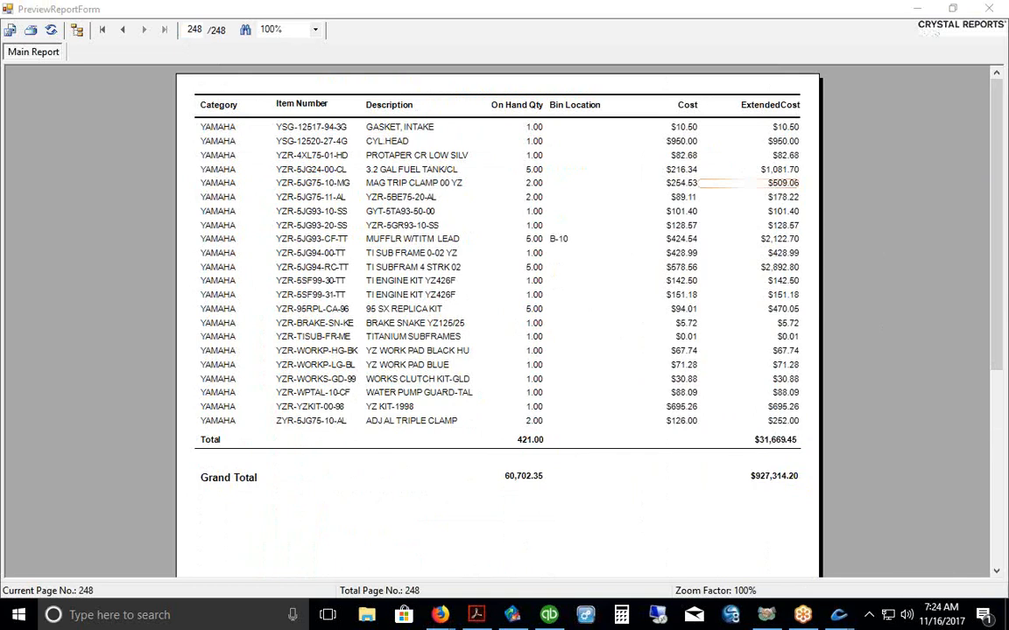
{"action": "left_click", "coordinate": [996, 10]}
{"action": "left_click", "coordinate": [684, 165]}
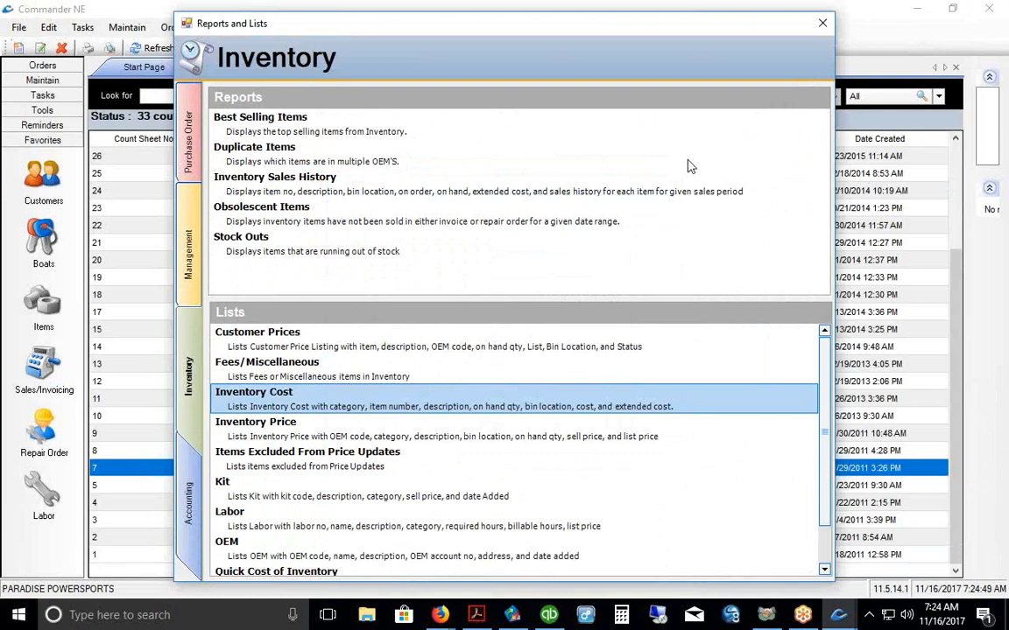
{"action": "left_click", "coordinate": [821, 25]}
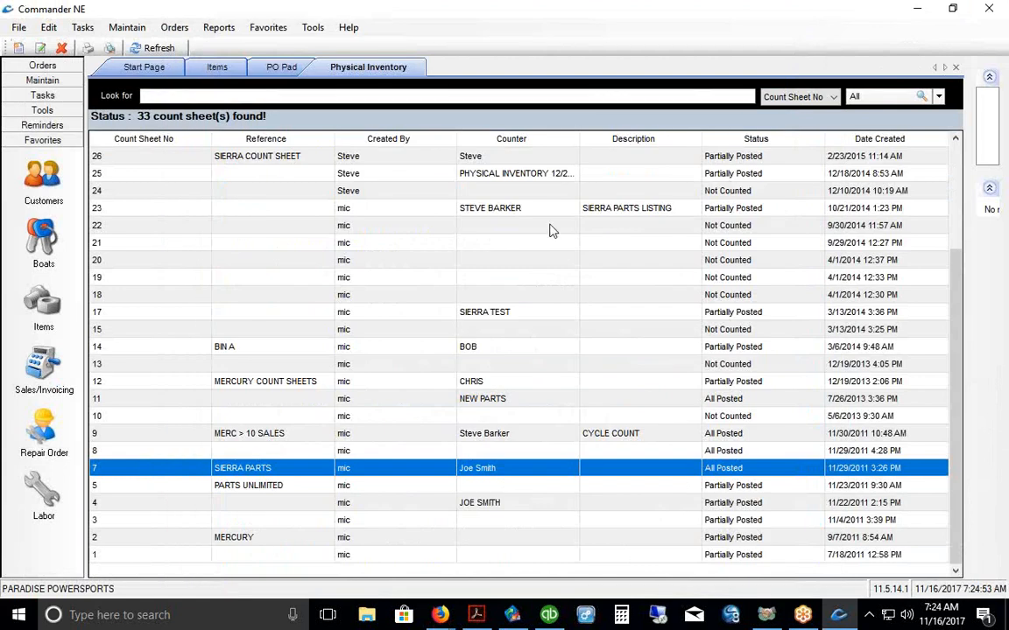
{"action": "scroll", "coordinate": [771, 365], "scroll_direction": "up", "scroll_amount": 3}
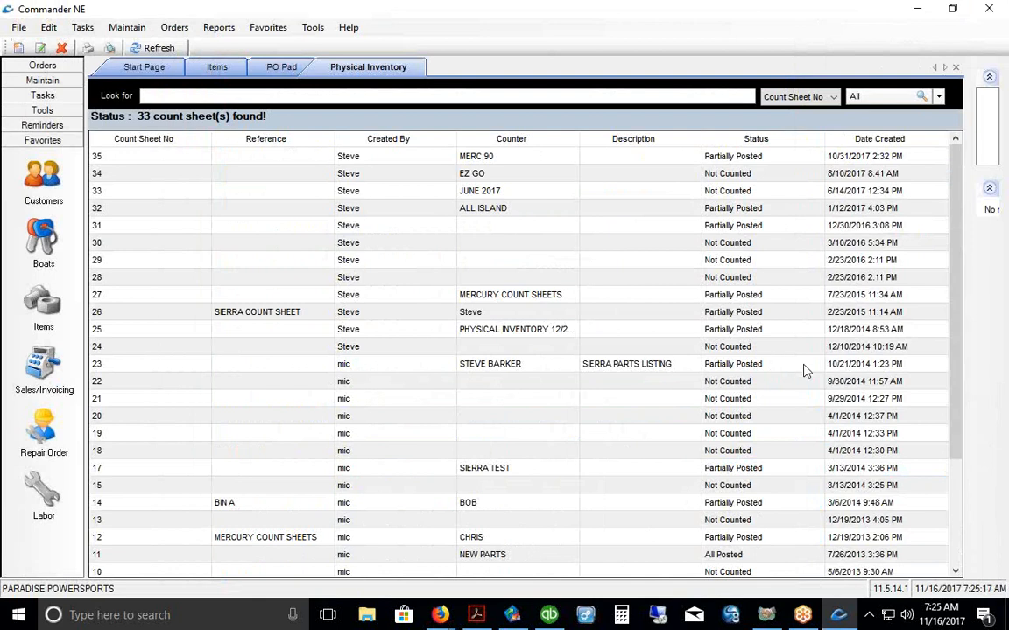
{"action": "left_click", "coordinate": [43, 311]}
{"action": "double_click", "coordinate": [538, 285]}
{"action": "key", "text": "ctrl+c"}
{"action": "right_click", "coordinate": [536, 284]}
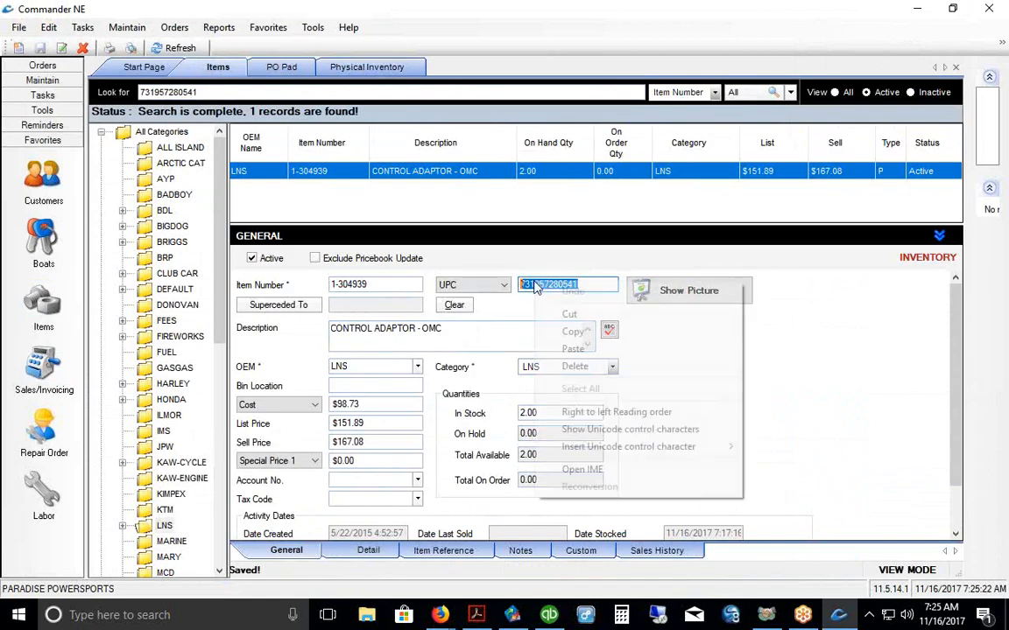
{"action": "left_click", "coordinate": [572, 332]}
Step: Look at the Form Image Settings under Maintain and close them
{"action": "left_click", "coordinate": [128, 27]}
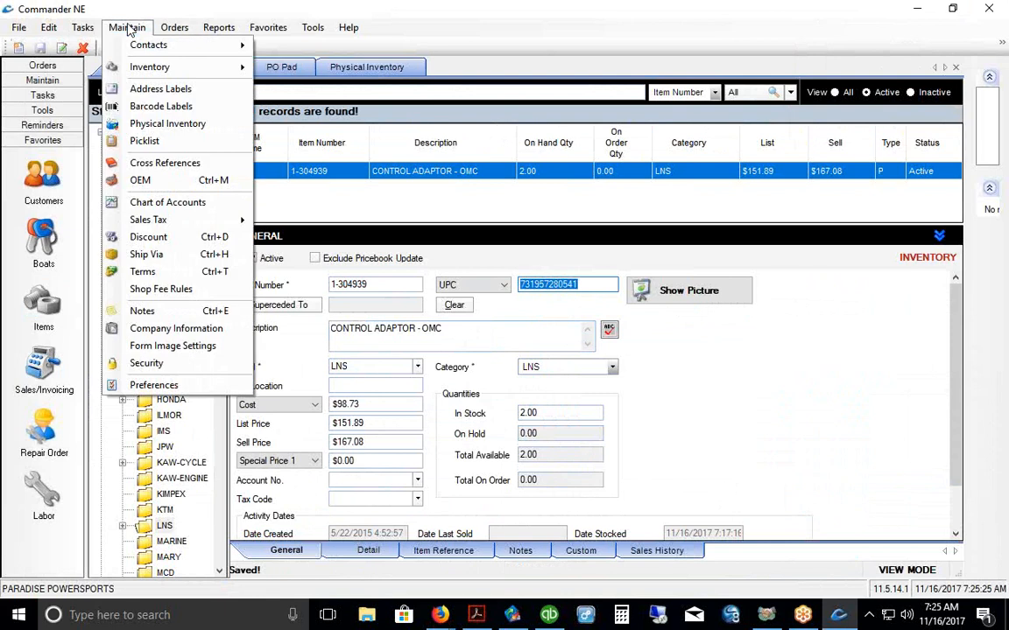
{"action": "left_click", "coordinate": [149, 348]}
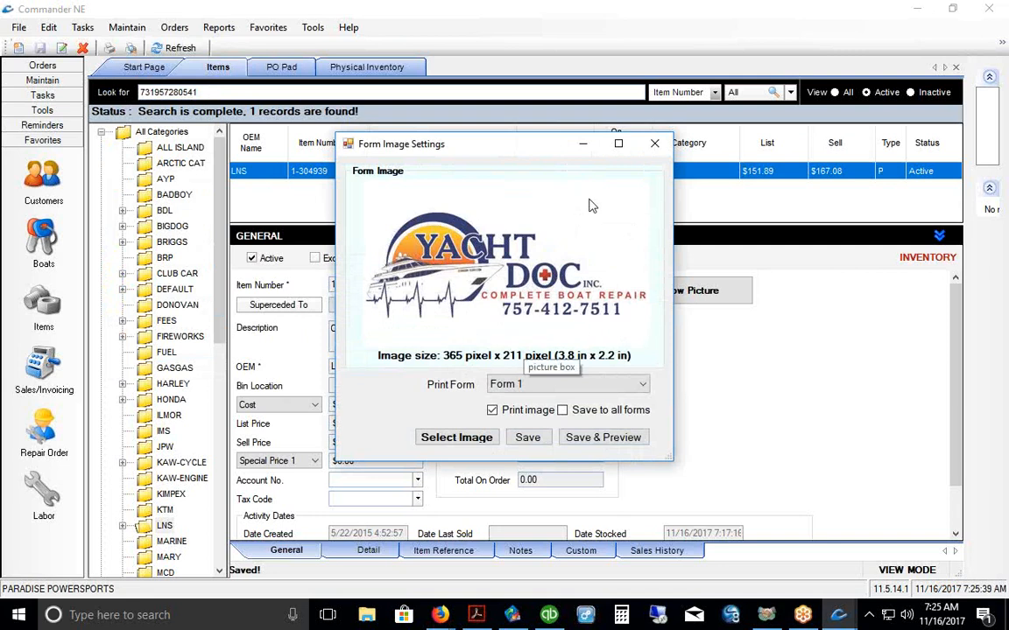
{"action": "left_click", "coordinate": [654, 144]}
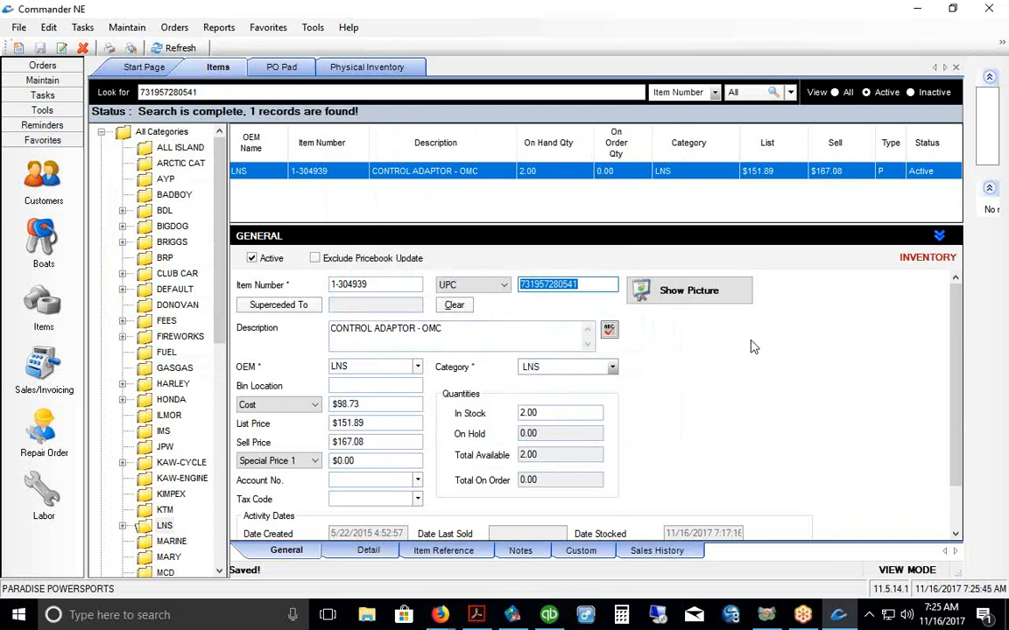
Step: Start a new invoice in Sales/Invoicing and sign in with the employee login
{"action": "left_click", "coordinate": [46, 363]}
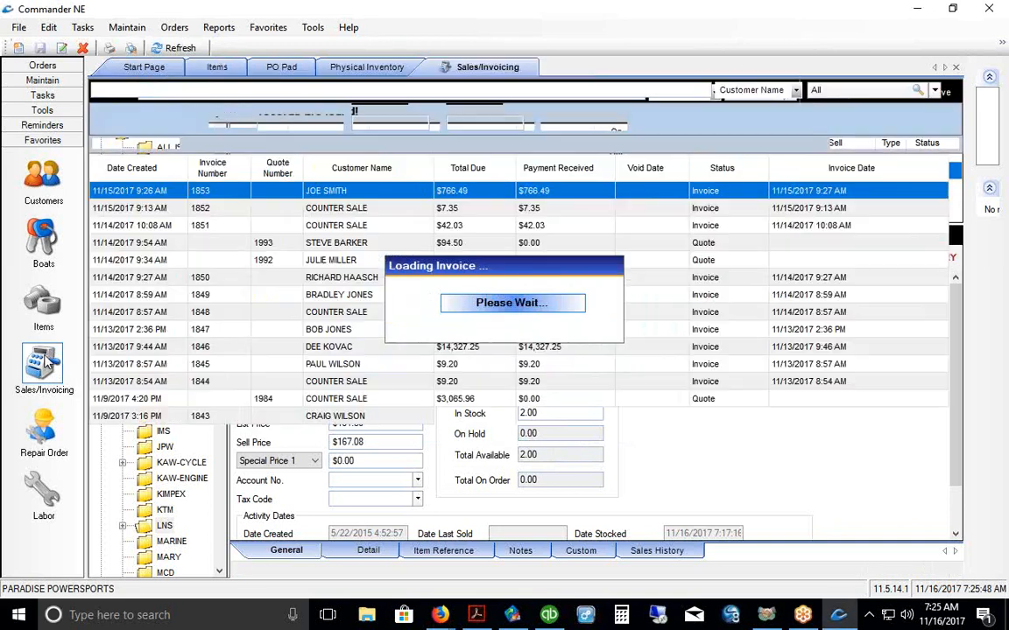
{"action": "right_click", "coordinate": [346, 260]}
{"action": "left_click", "coordinate": [360, 282]}
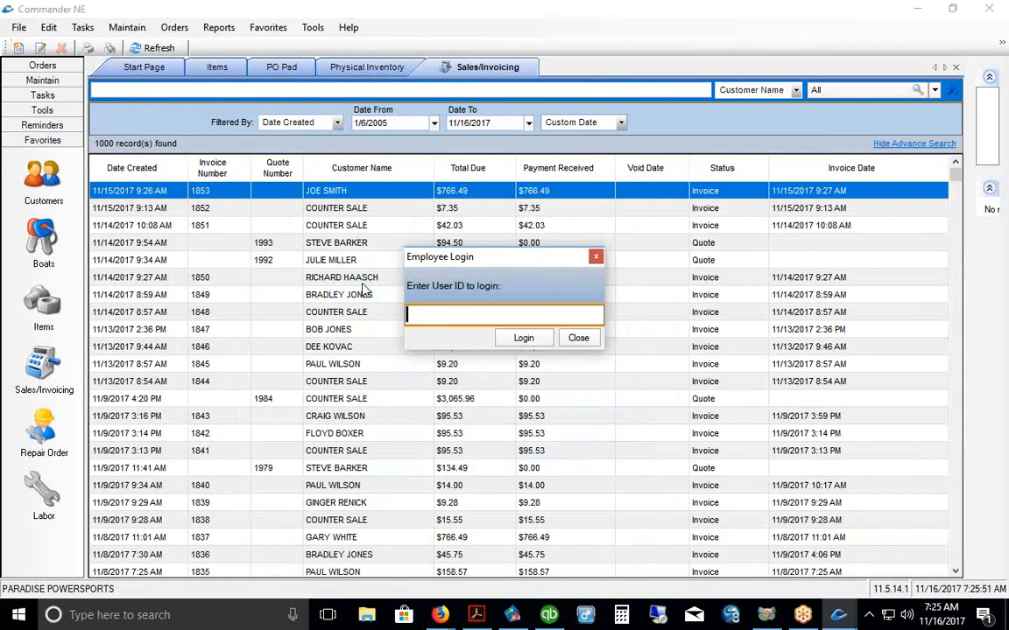
{"action": "type", "text": "11"}
{"action": "key", "text": "Return"}
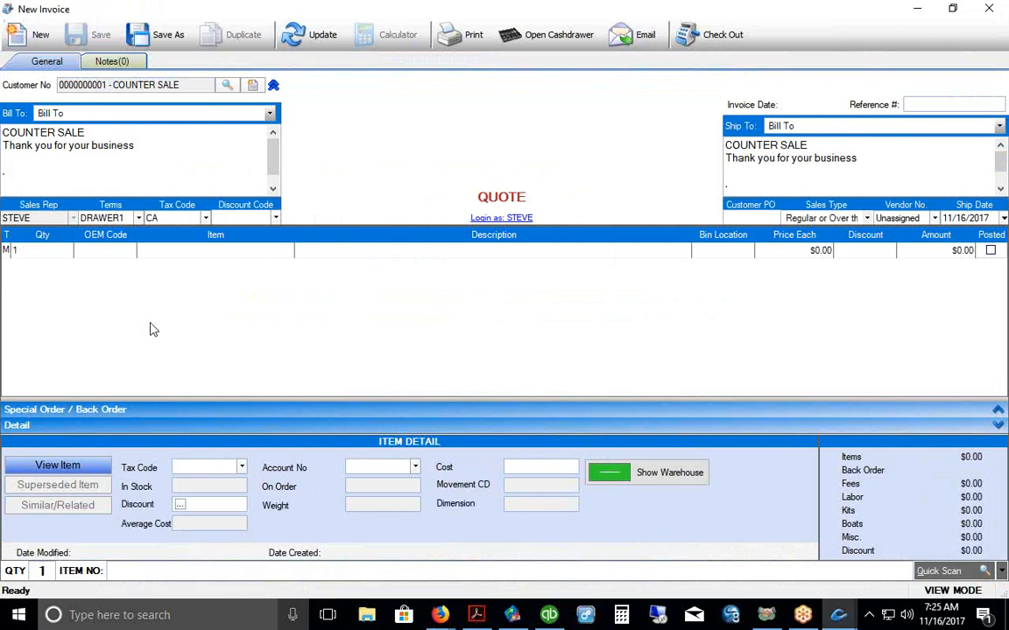
Step: Paste the UPC, pick the LNS control adaptor, and check out as an invoice
{"action": "right_click", "coordinate": [128, 571]}
{"action": "left_click", "coordinate": [149, 422]}
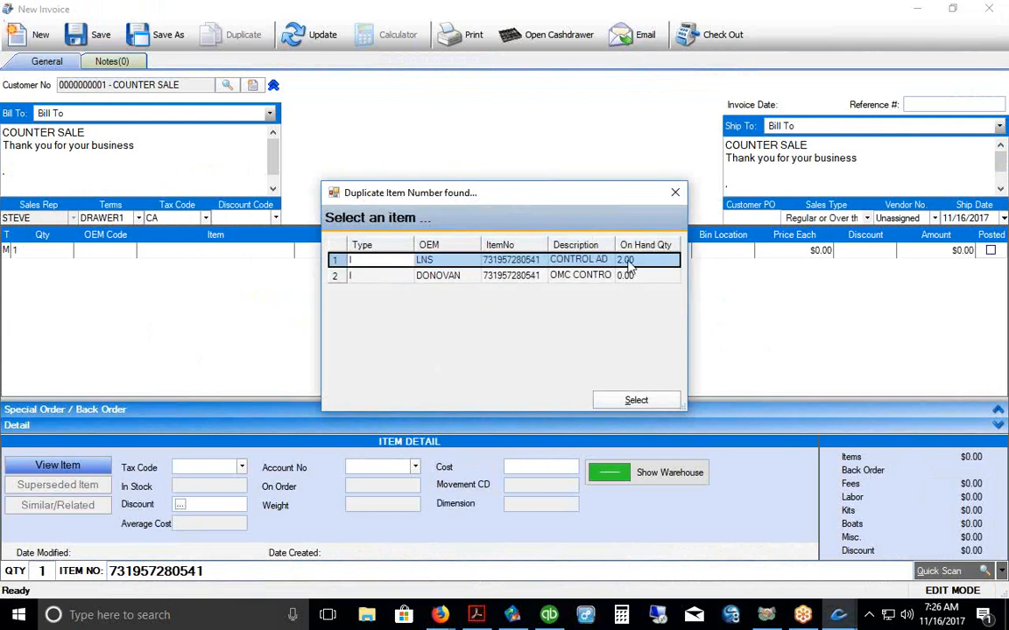
{"action": "left_click", "coordinate": [636, 399]}
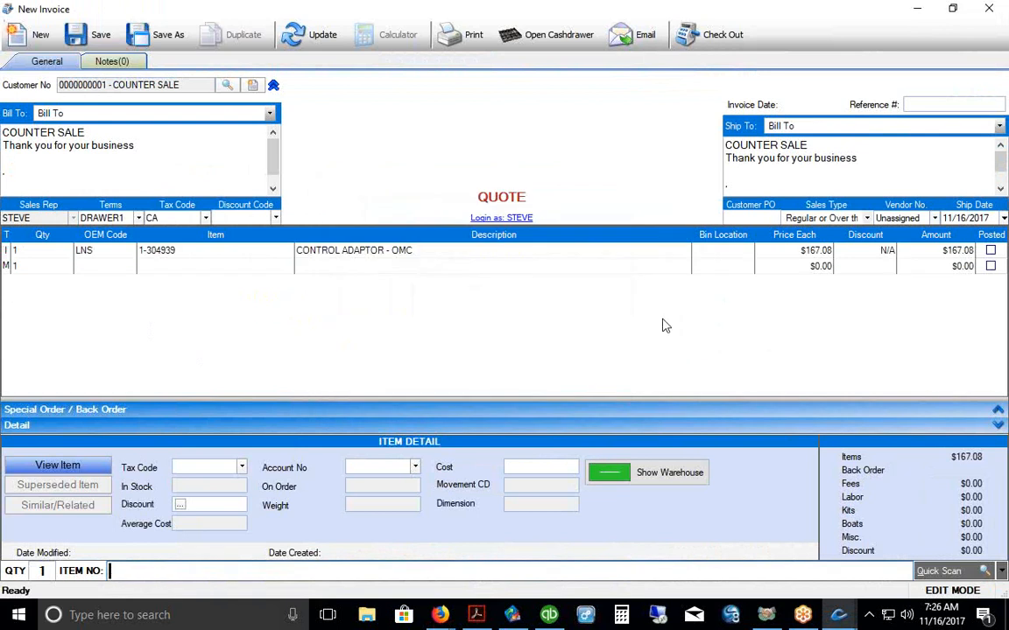
{"action": "left_click", "coordinate": [701, 43]}
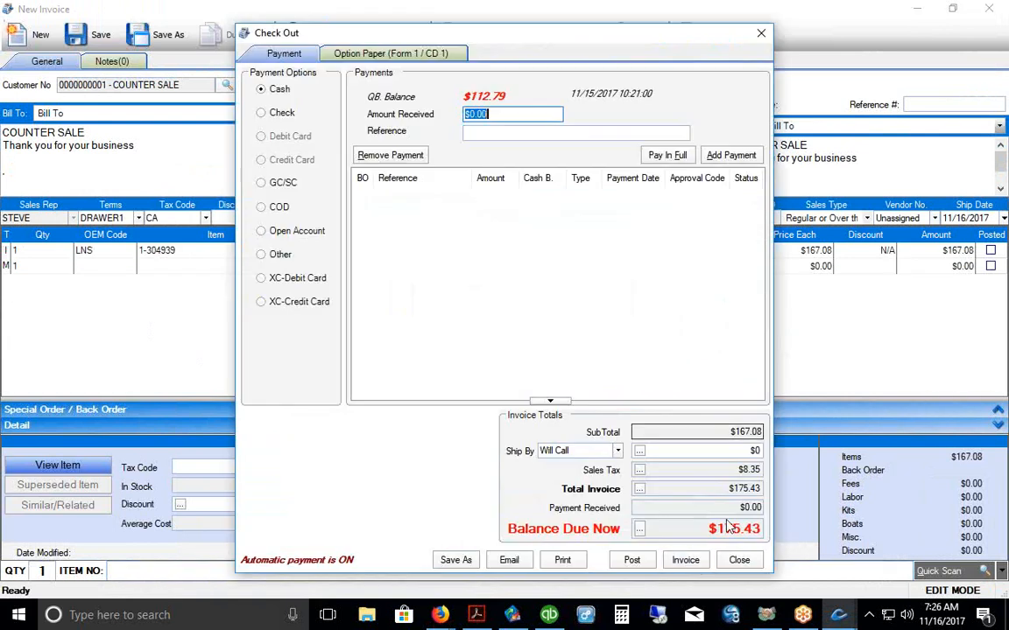
{"action": "left_click", "coordinate": [687, 559]}
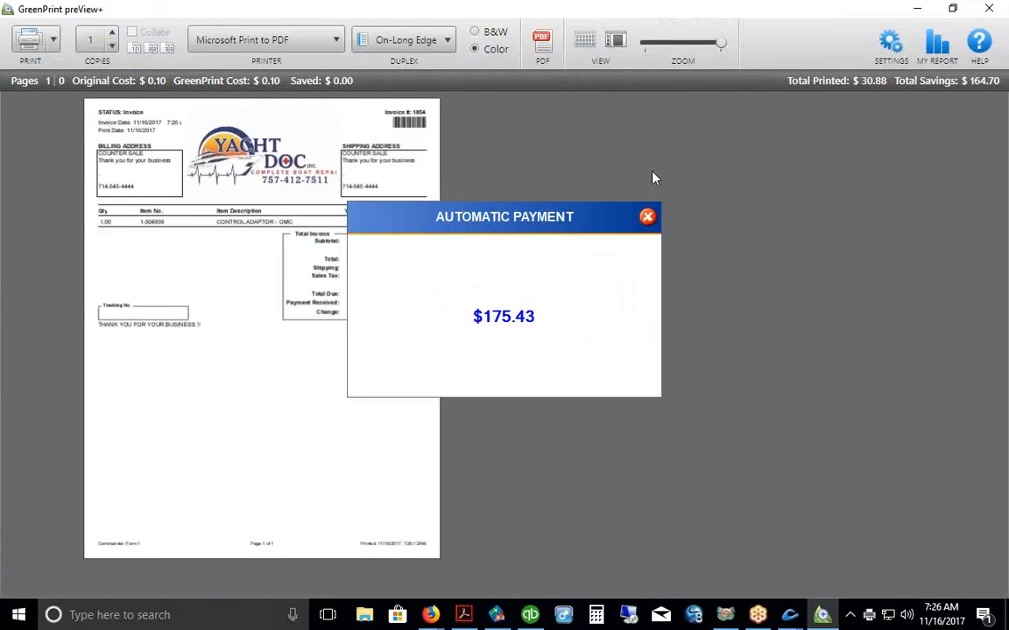
Step: Dismiss the payment notice, enlarge the invoice #1854 preview, then cancel the print job
{"action": "left_click", "coordinate": [648, 217]}
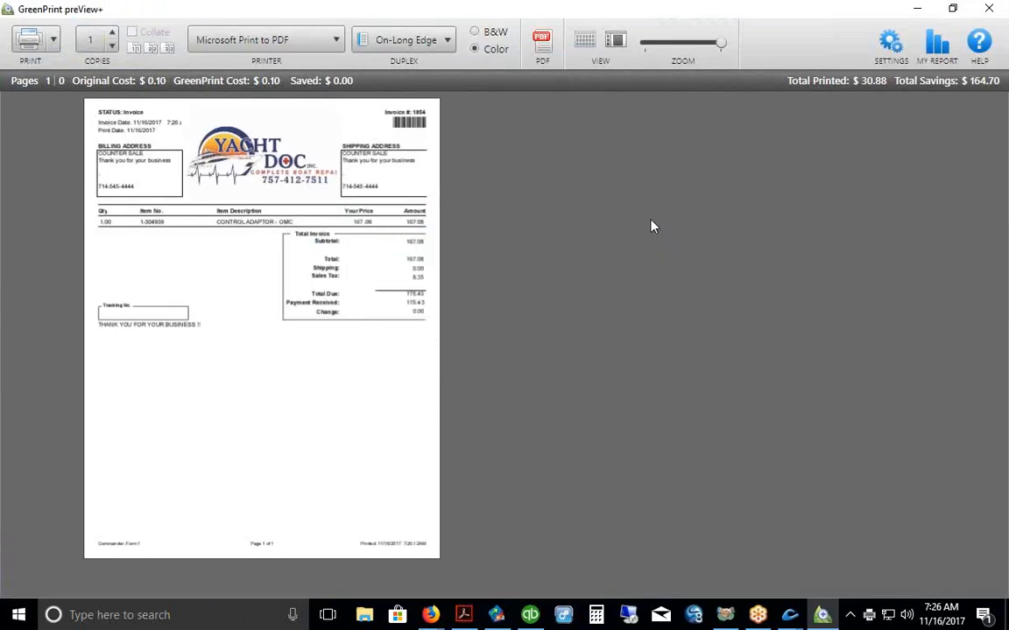
{"action": "mouse_move", "coordinate": [270, 401]}
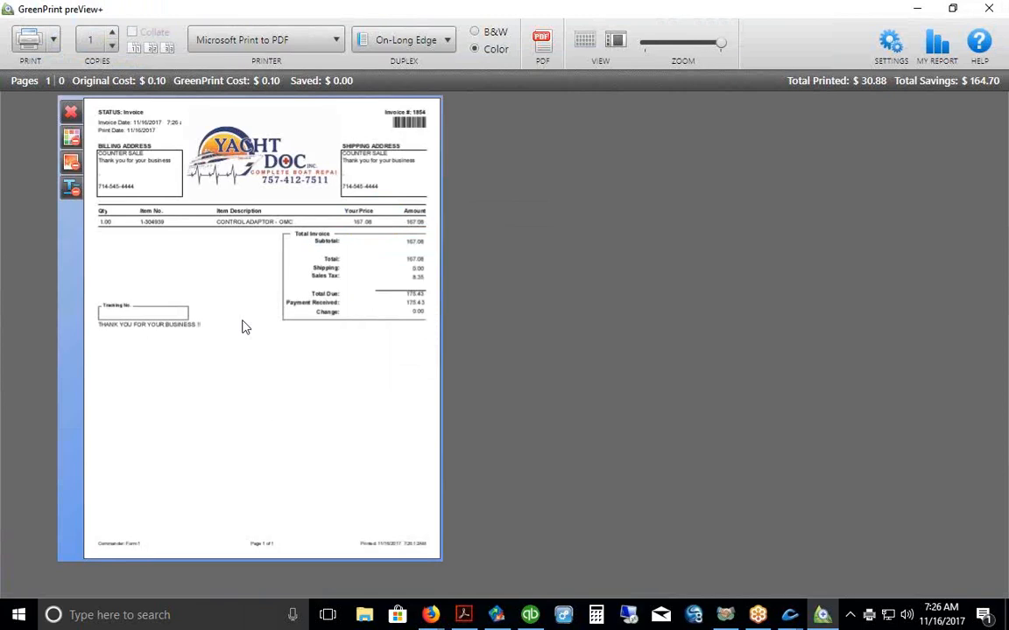
{"action": "double_click", "coordinate": [300, 402]}
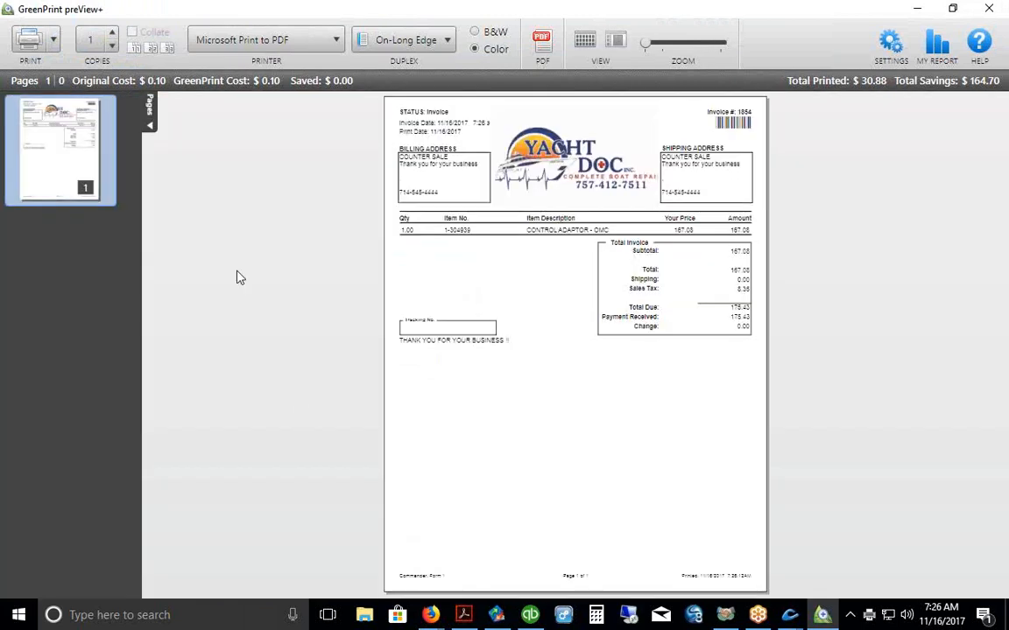
{"action": "left_click", "coordinate": [152, 128]}
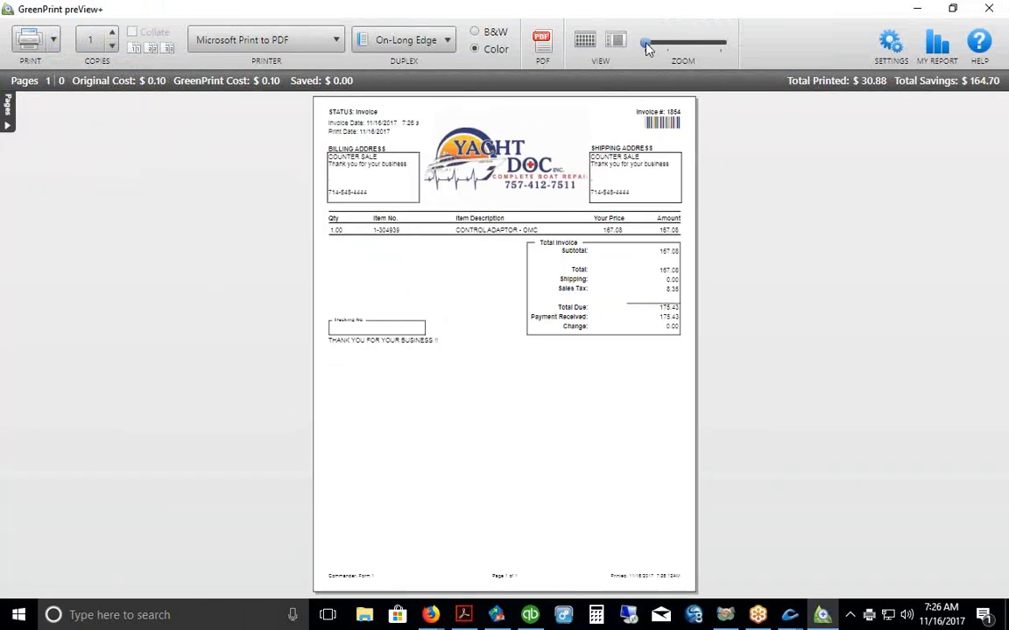
{"action": "left_click", "coordinate": [658, 46]}
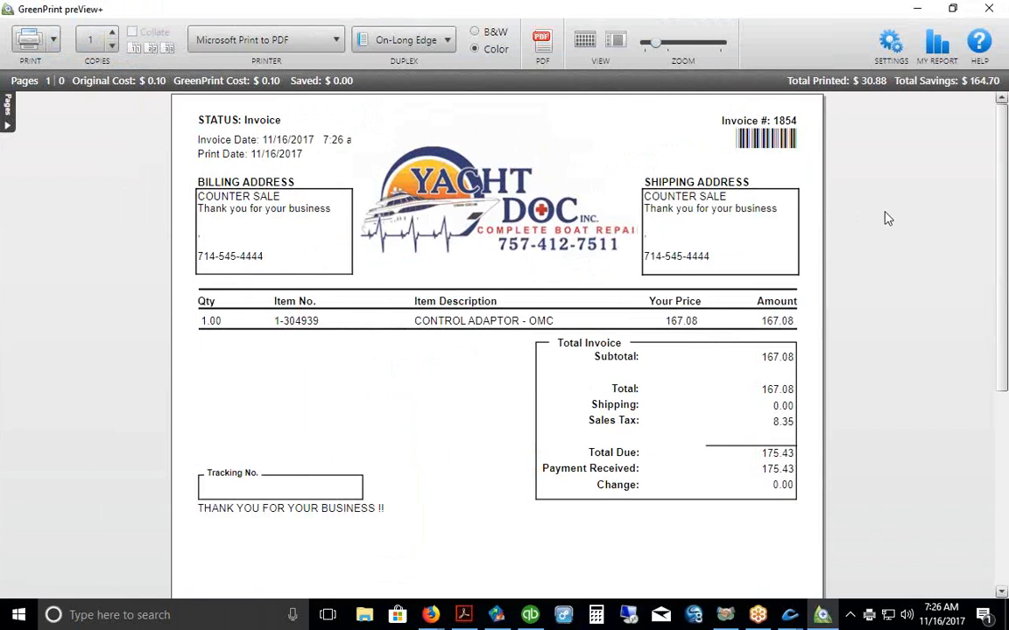
{"action": "left_click", "coordinate": [992, 8]}
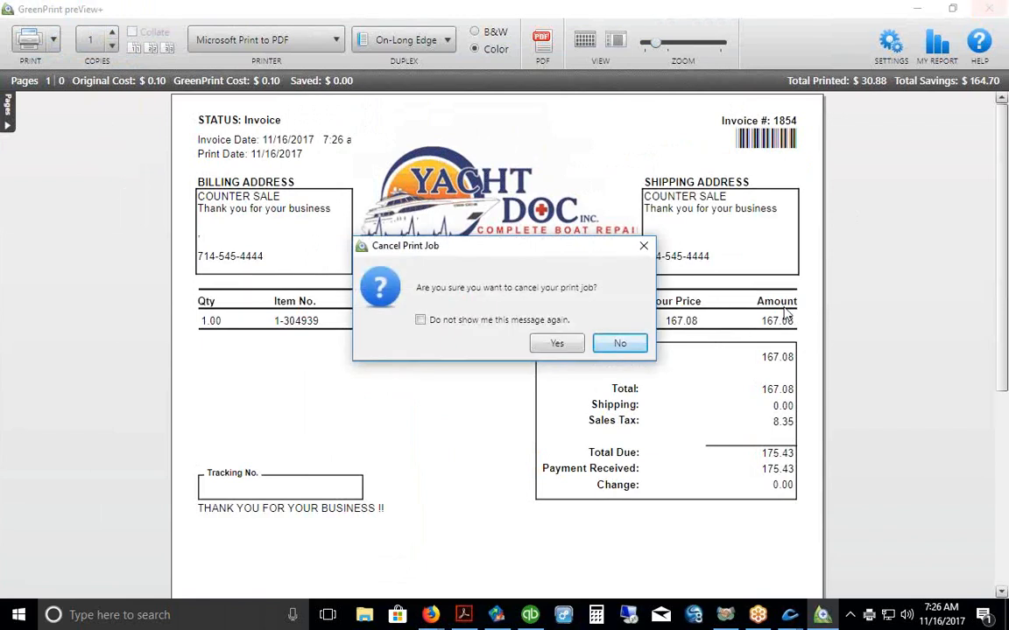
{"action": "left_click", "coordinate": [558, 344]}
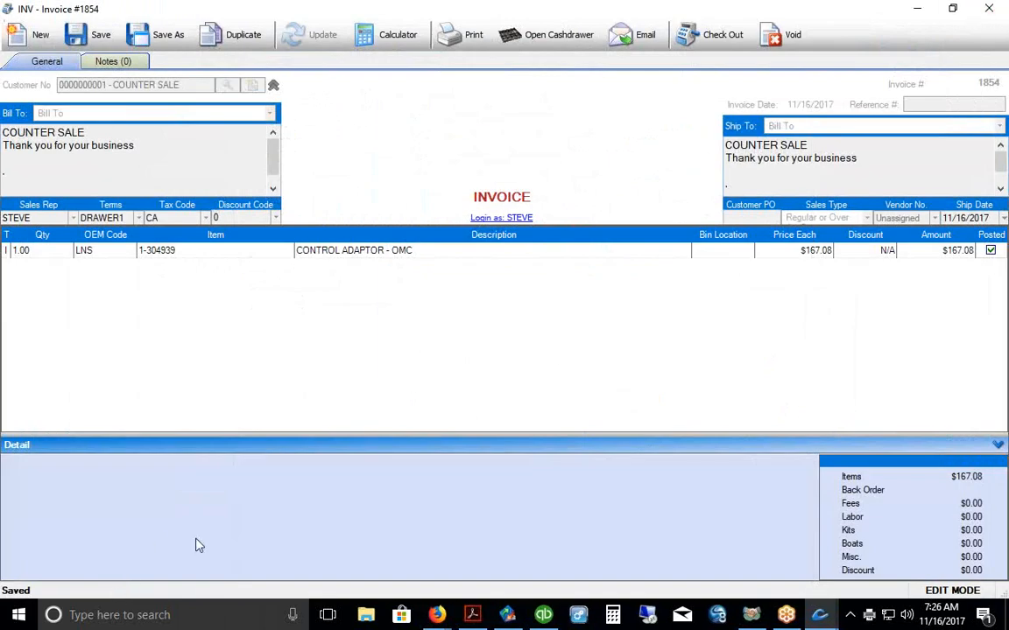
Step: Close invoice #1854 and start a new quote from the Sales/Invoicing list
{"action": "left_click", "coordinate": [906, 9]}
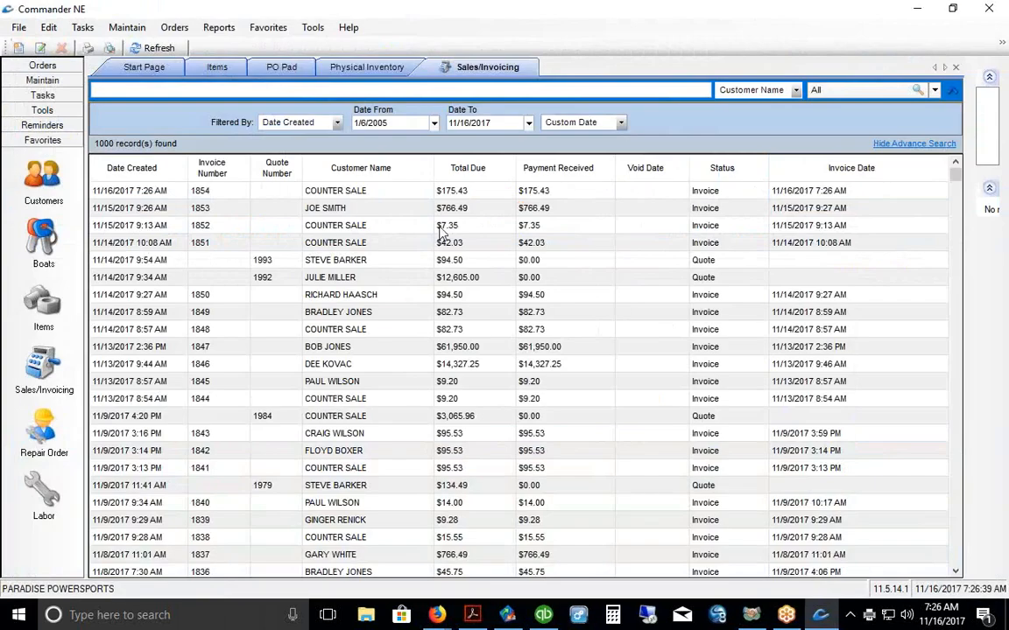
{"action": "left_click", "coordinate": [373, 187]}
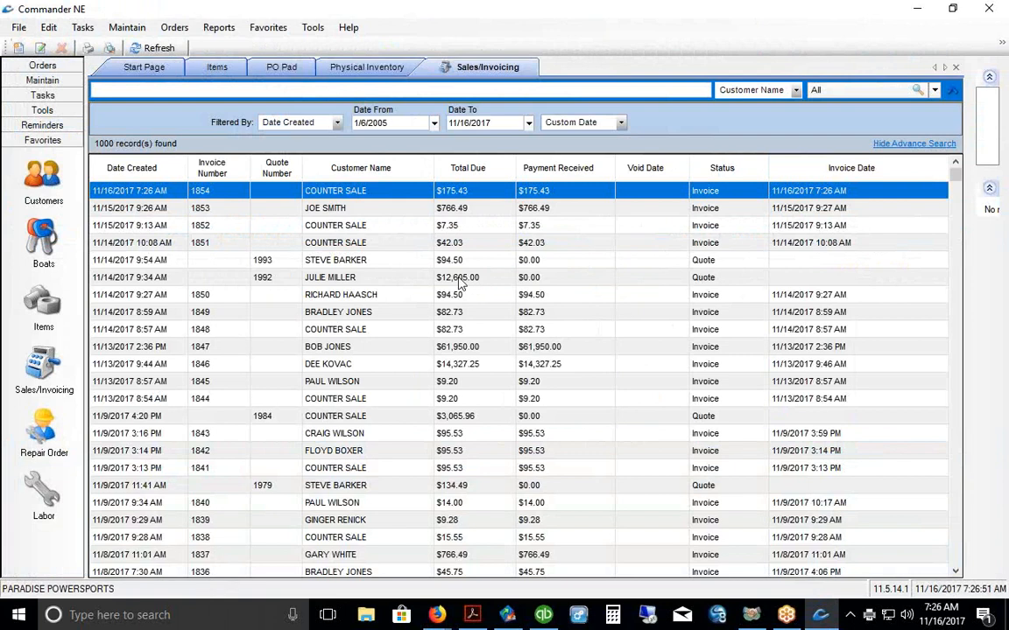
{"action": "right_click", "coordinate": [392, 254]}
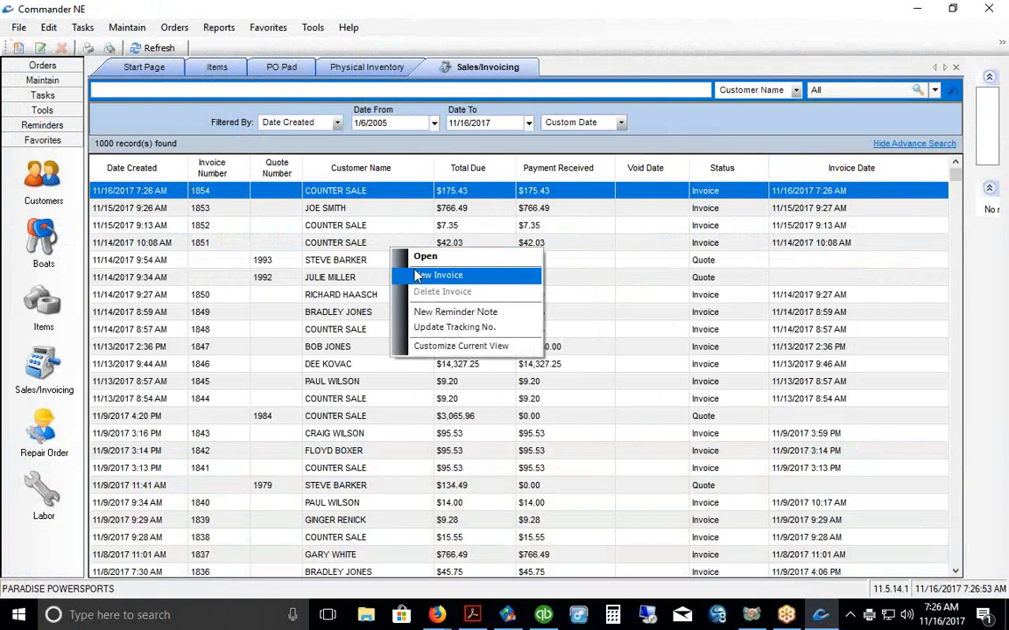
{"action": "left_click", "coordinate": [420, 275]}
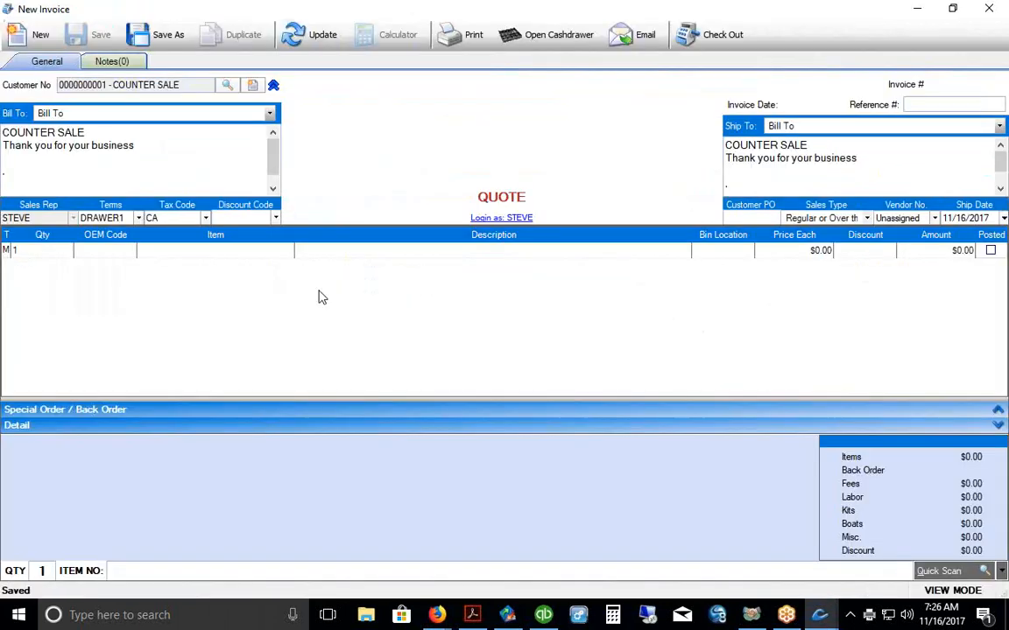
{"action": "left_click", "coordinate": [179, 250]}
{"action": "right_click", "coordinate": [180, 252]}
{"action": "left_click", "coordinate": [208, 319]}
{"action": "key", "text": "Return"}
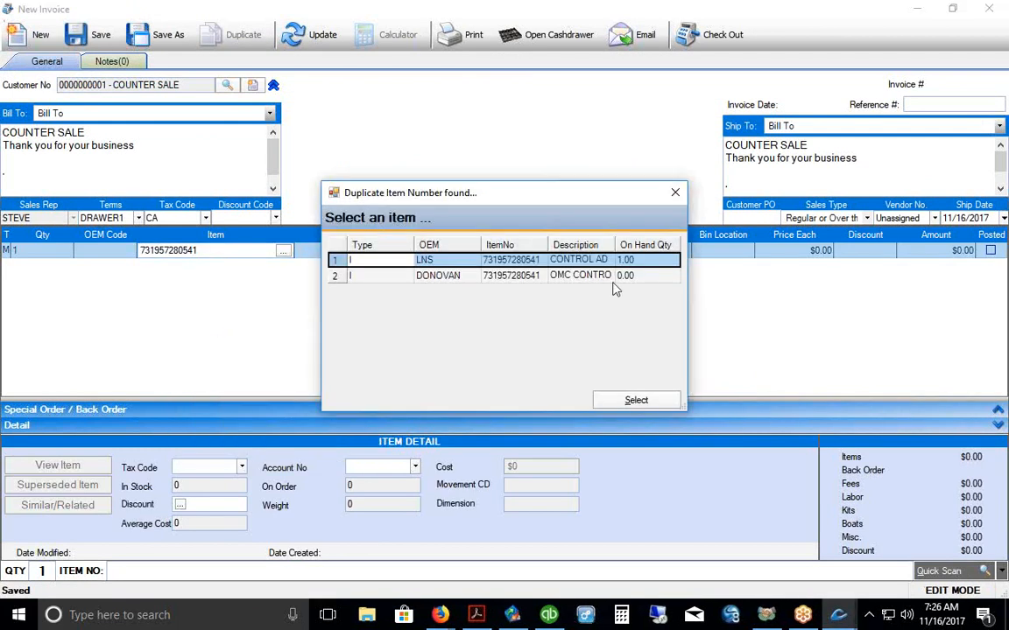
{"action": "left_click", "coordinate": [636, 400]}
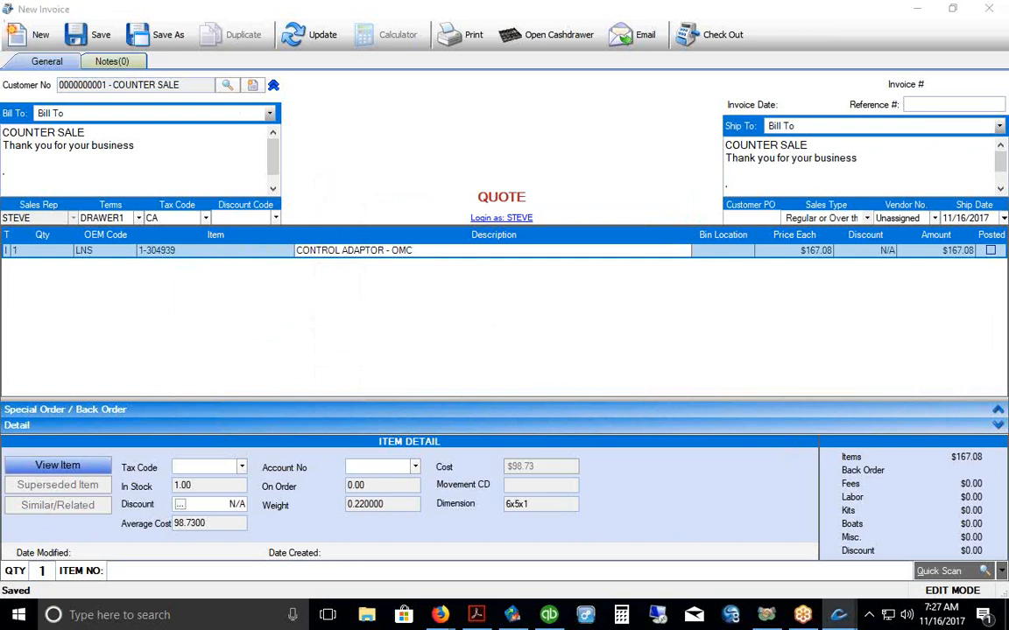
{"action": "left_click_drag", "start_coordinate": [213, 101], "coordinate": [266, 107]}
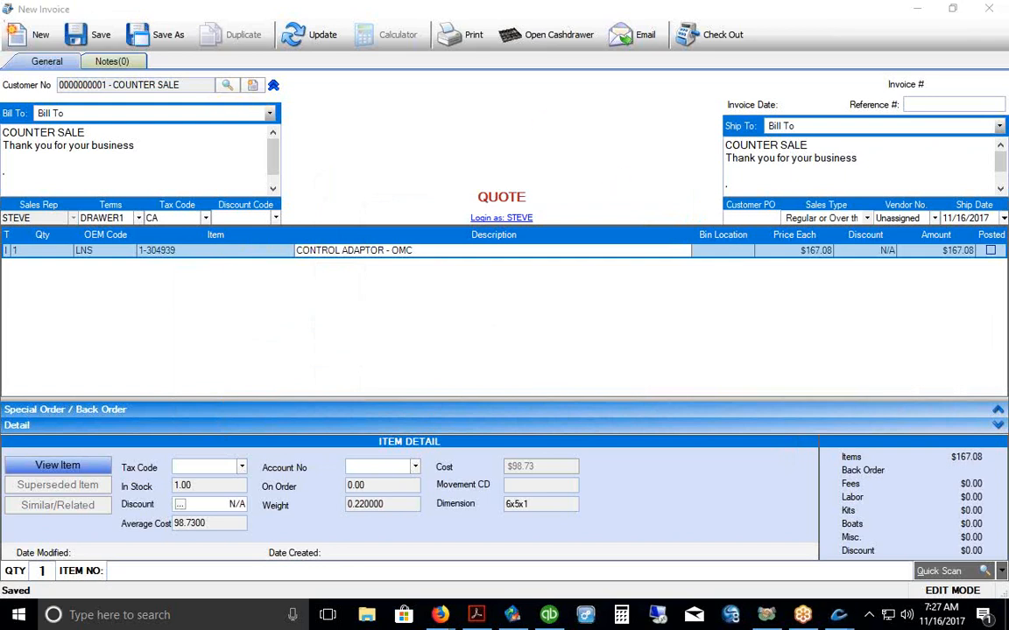
{"action": "left_click", "coordinate": [227, 86]}
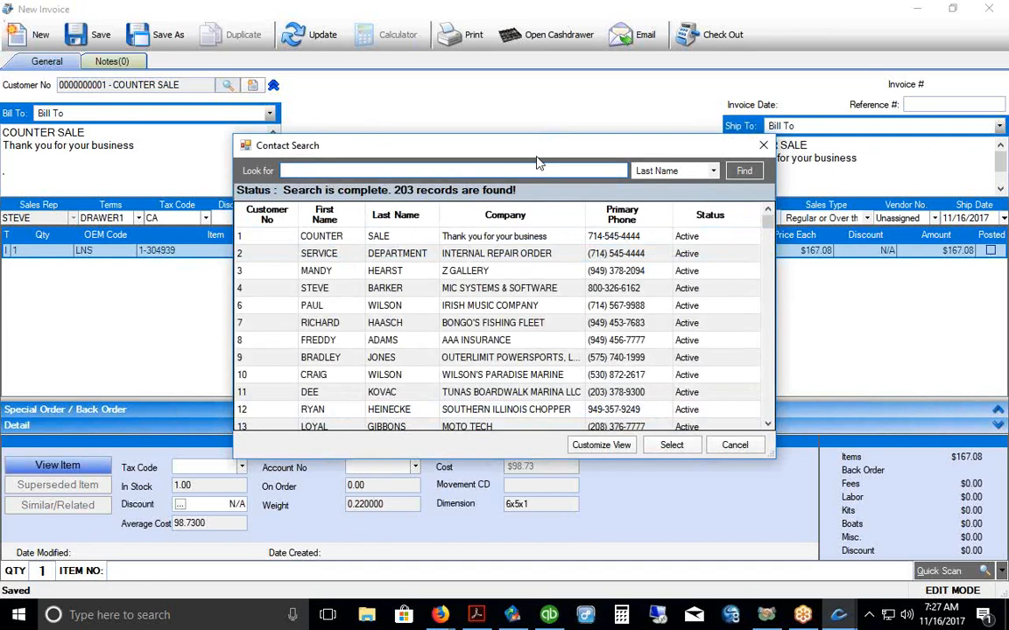
Step: Search contacts for 'WILS' and assign Irish Music Company as the quote's customer with NET30 terms
{"action": "left_click_drag", "start_coordinate": [518, 153], "coordinate": [499, 122]}
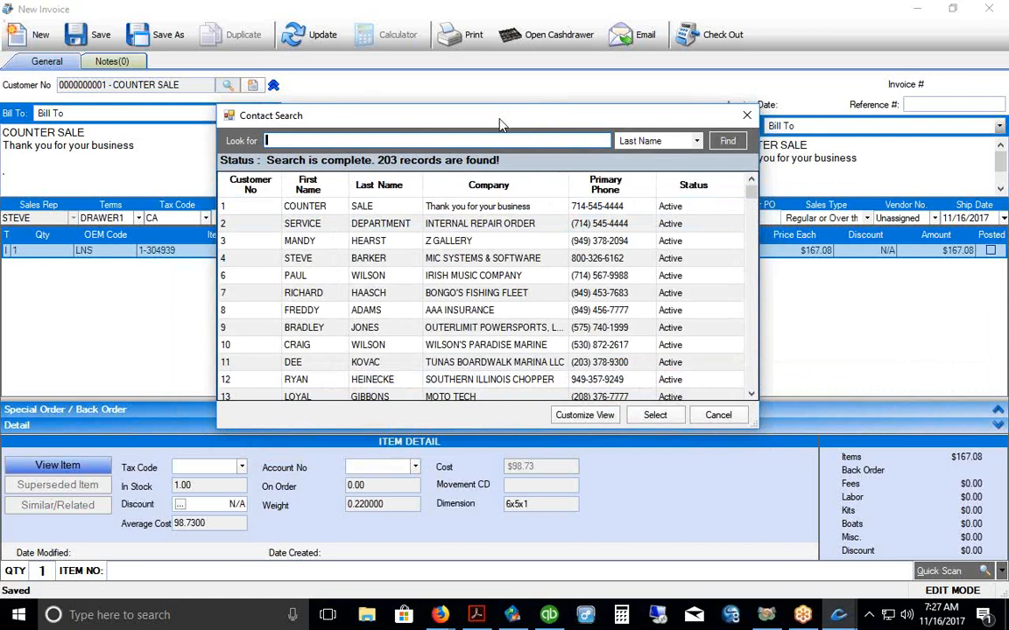
{"action": "left_click", "coordinate": [377, 258]}
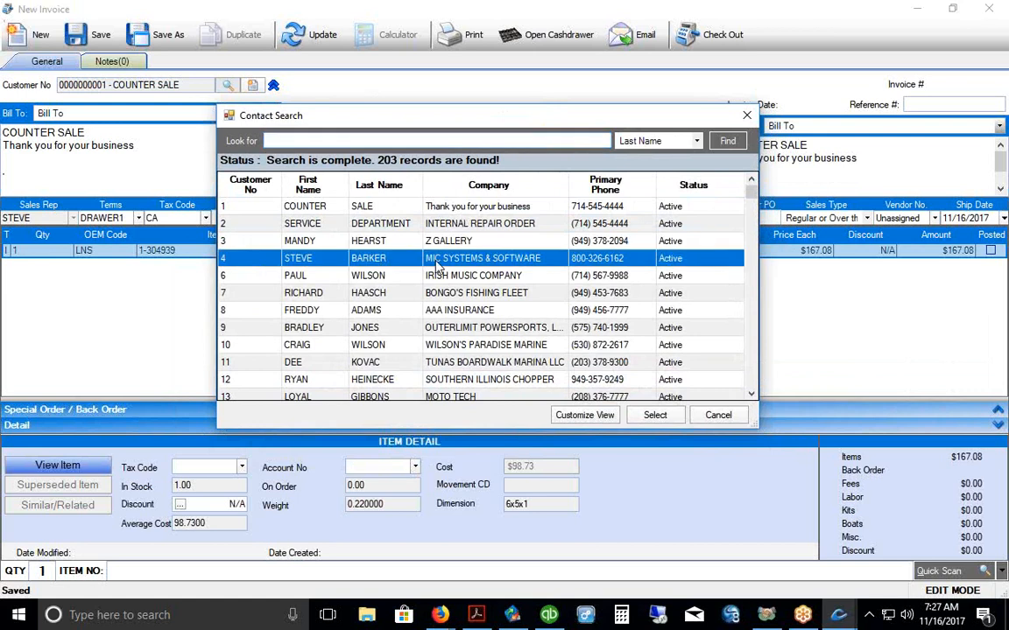
{"action": "left_click", "coordinate": [356, 278]}
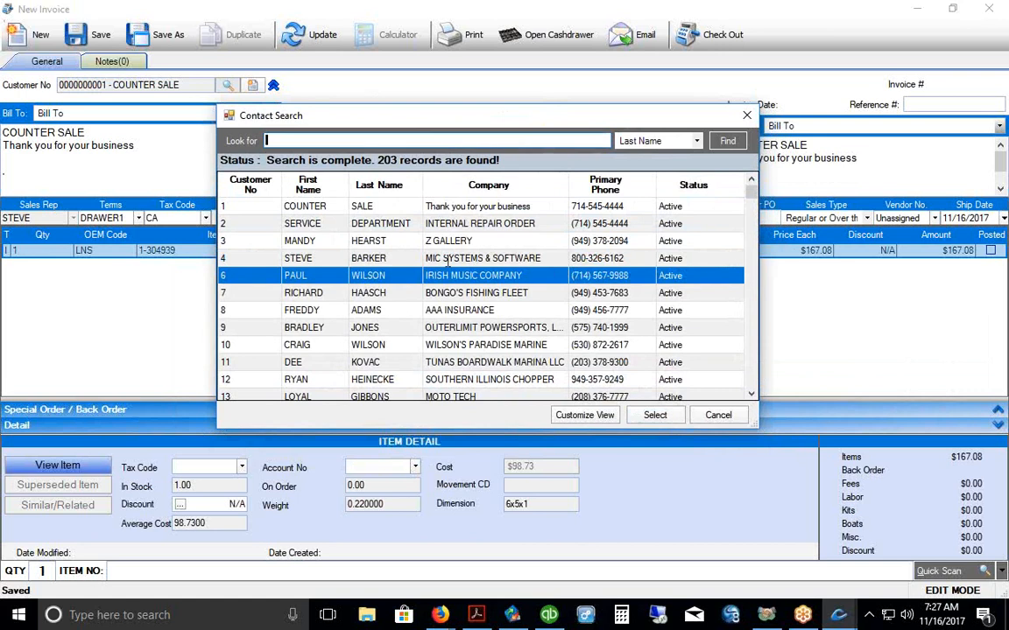
{"action": "type", "text": "WILS"}
{"action": "left_click", "coordinate": [333, 212]}
{"action": "left_click", "coordinate": [336, 227]}
{"action": "left_click", "coordinate": [335, 208]}
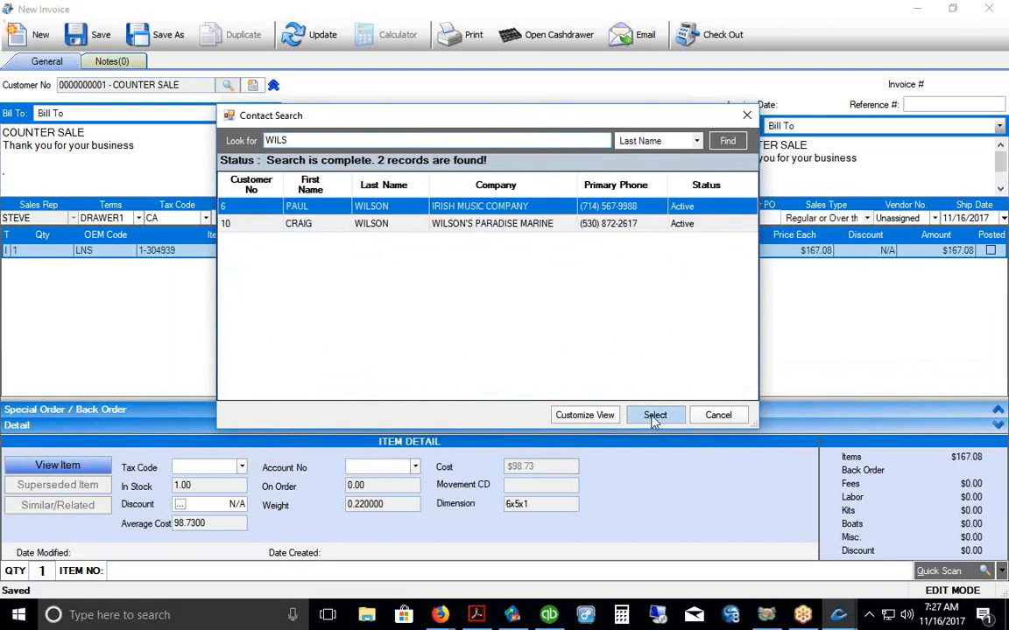
{"action": "left_click", "coordinate": [655, 415]}
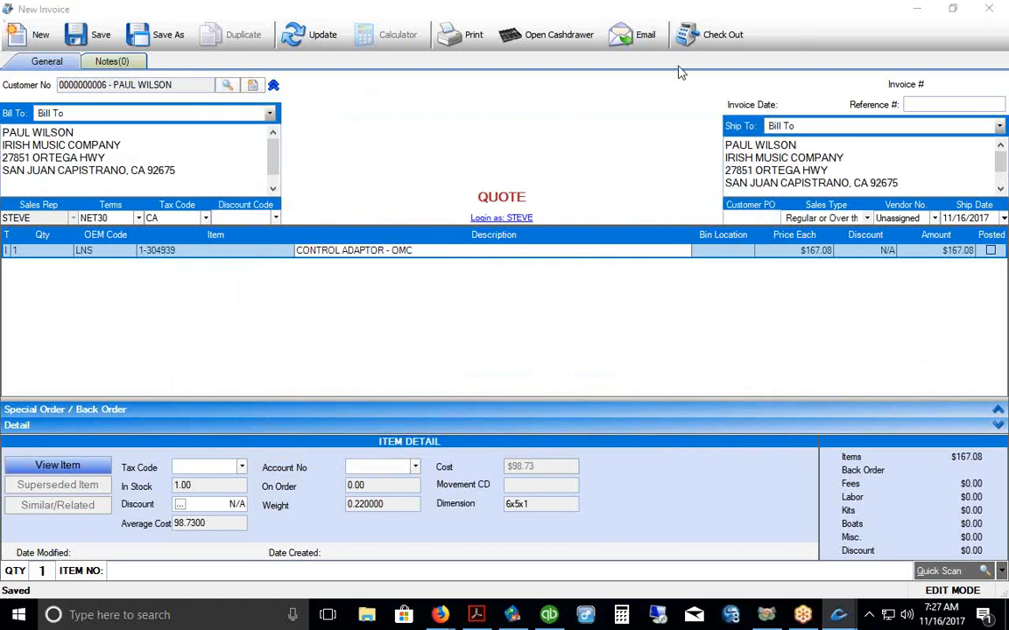
Step: Open Check Out for the quote, showing $175.43 due including $8.35 sales tax
{"action": "left_click", "coordinate": [720, 35]}
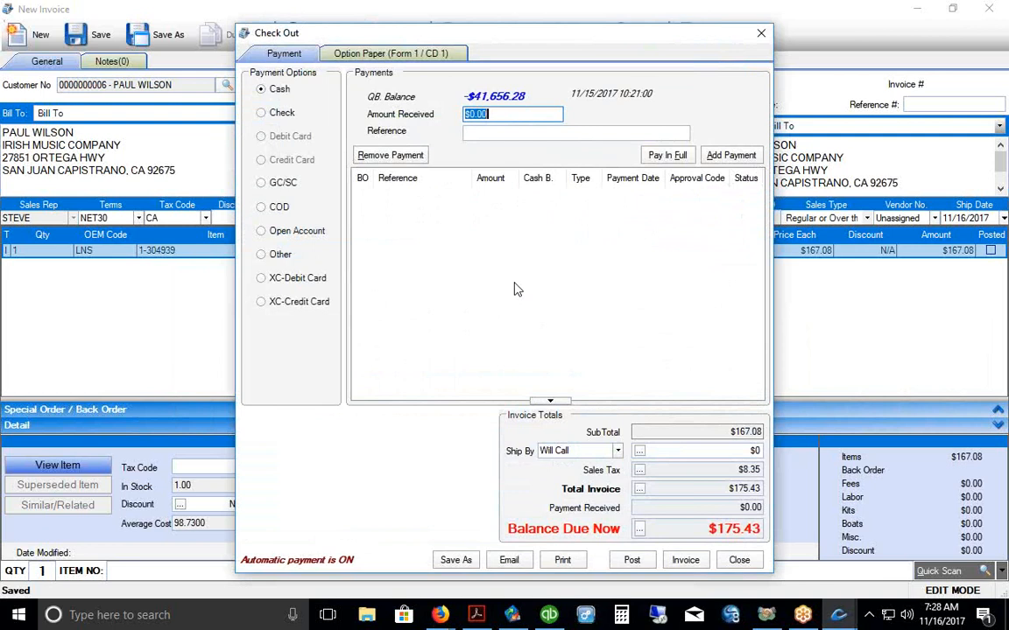
{"action": "left_click", "coordinate": [297, 238]}
{"action": "left_click", "coordinate": [280, 93]}
{"action": "type", "text": "200"}
{"action": "left_click", "coordinate": [714, 155]}
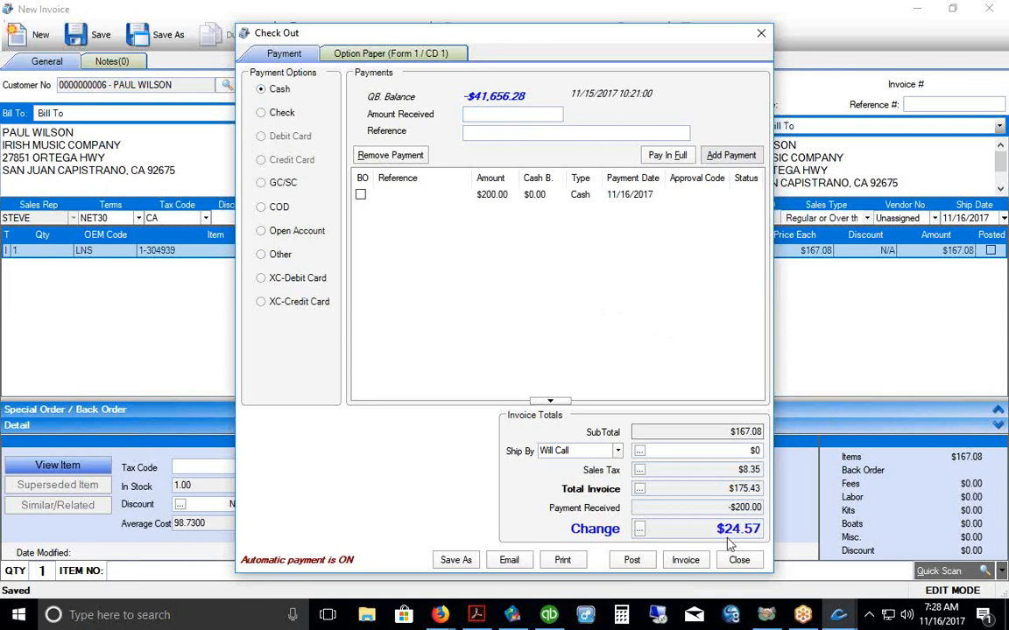
{"action": "left_click", "coordinate": [556, 253]}
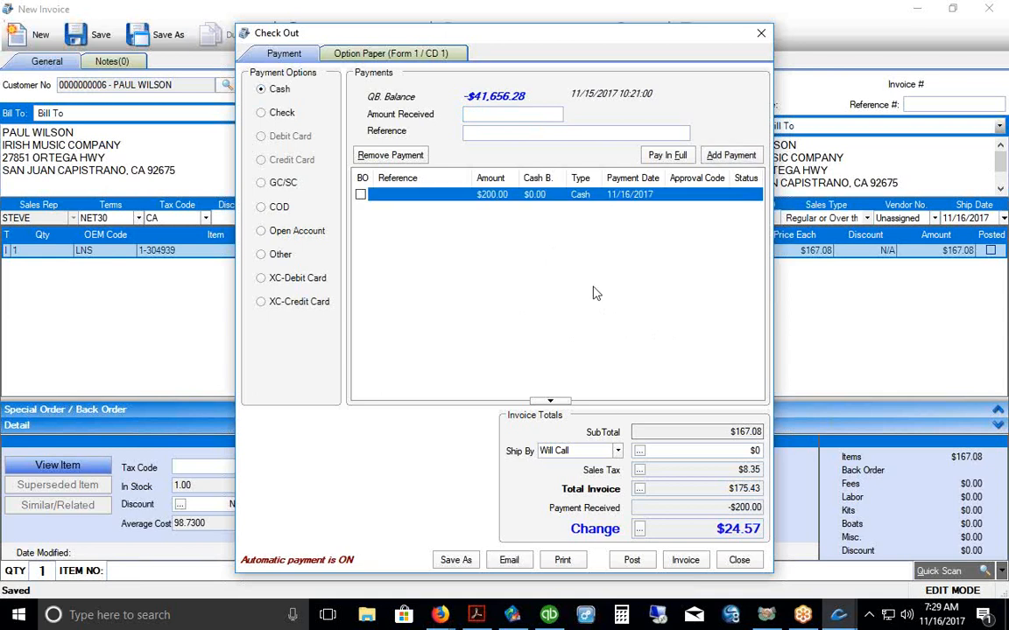
{"action": "left_click", "coordinate": [385, 156]}
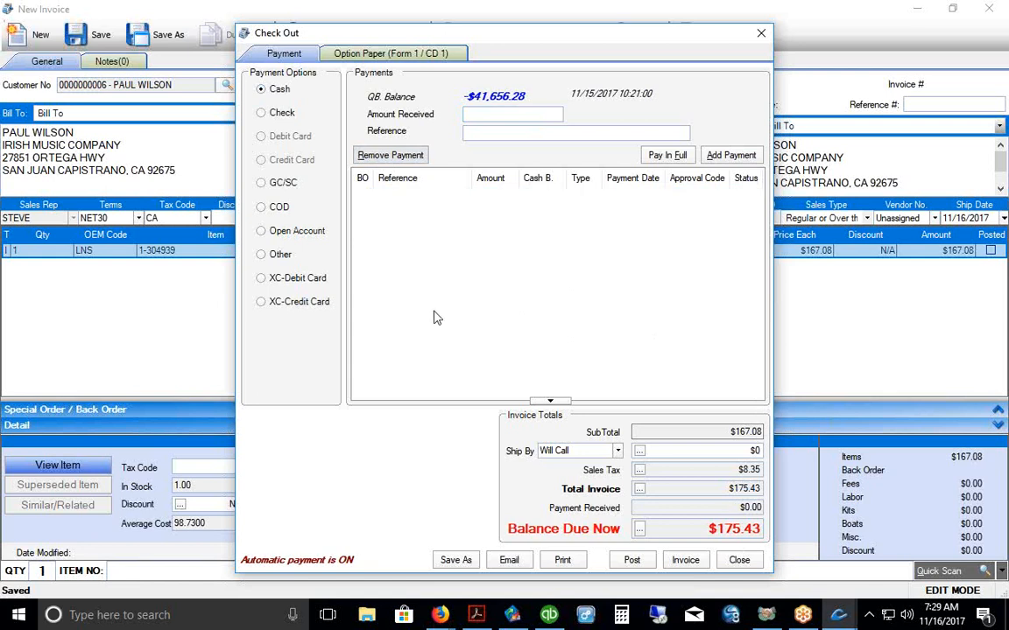
Step: Pay the full $175.43 by XC-Credit Card and save the quote as approved invoice #1855
{"action": "left_click", "coordinate": [292, 302]}
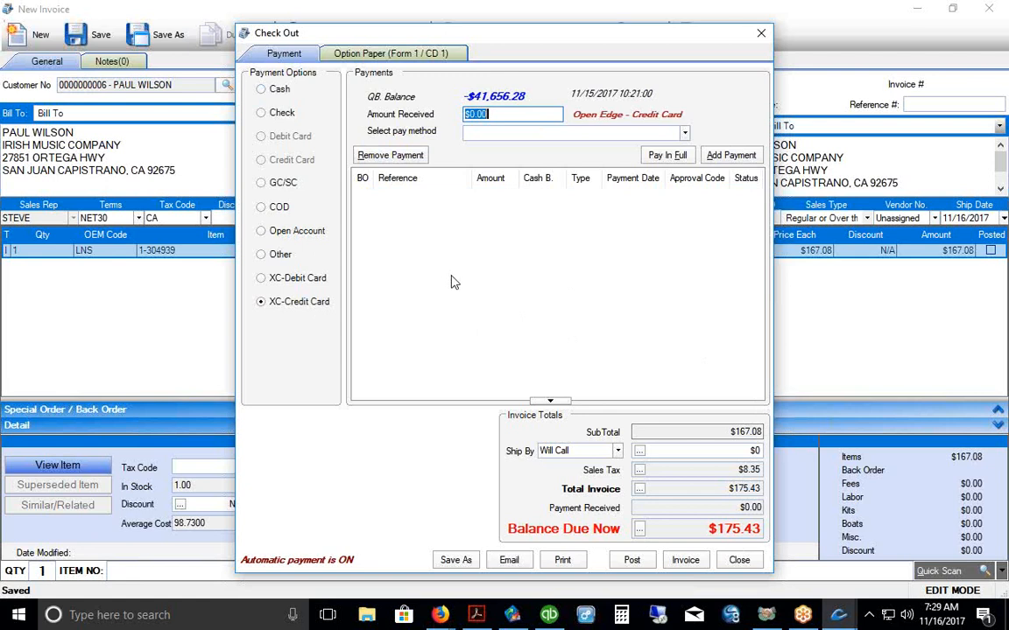
{"action": "left_click", "coordinate": [665, 157]}
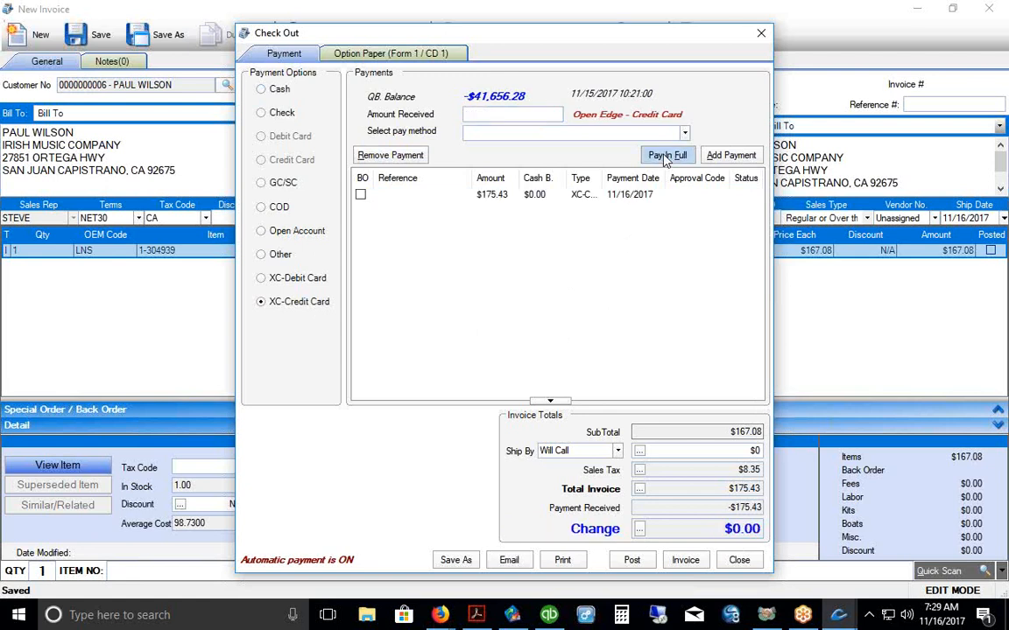
{"action": "left_click_drag", "start_coordinate": [606, 178], "coordinate": [646, 188]}
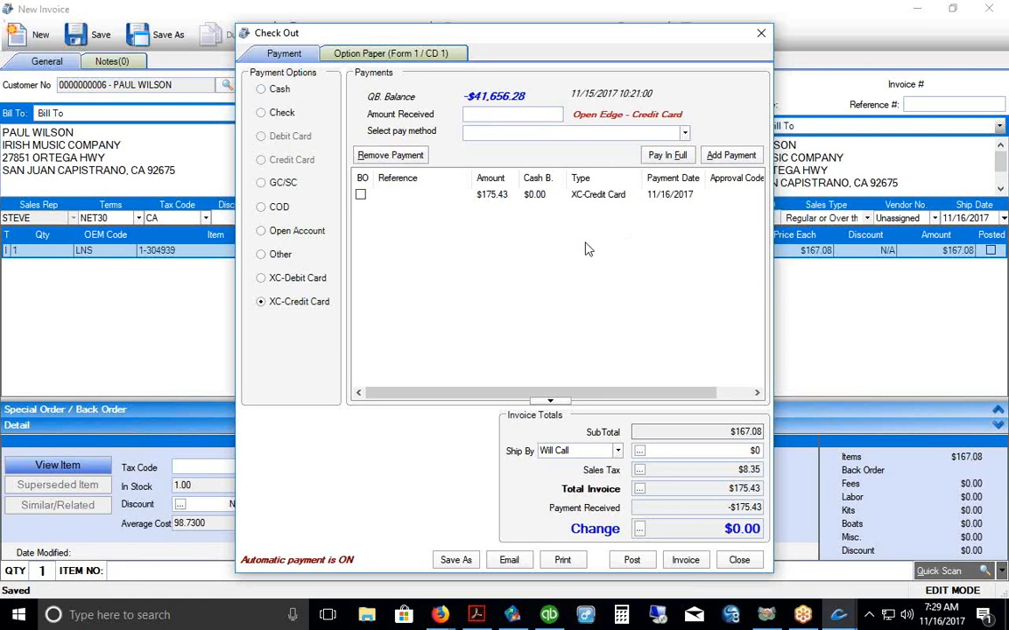
{"action": "left_click", "coordinate": [685, 560]}
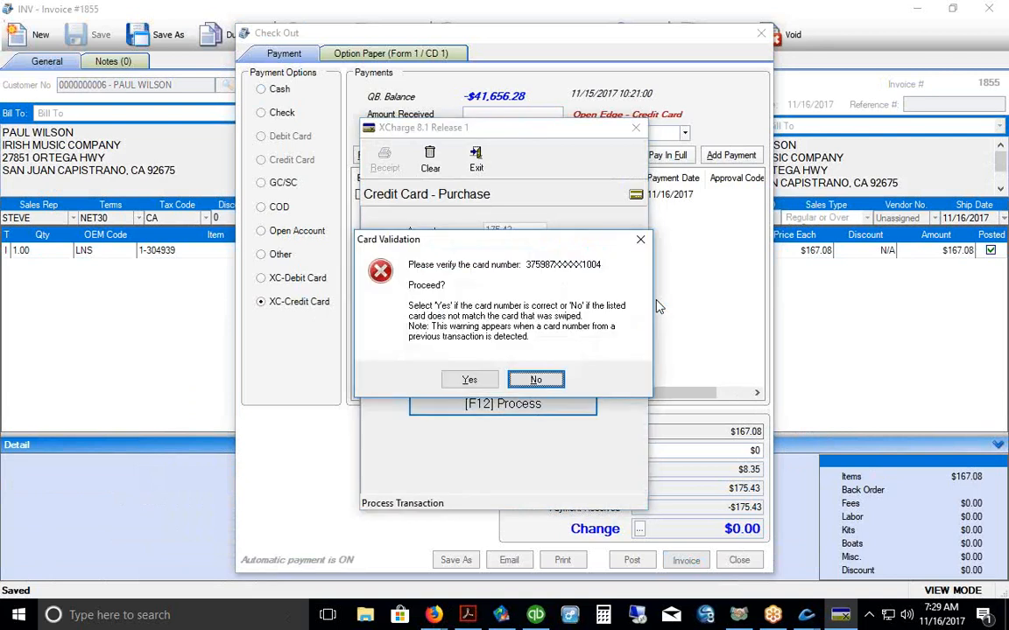
{"action": "left_click", "coordinate": [470, 381]}
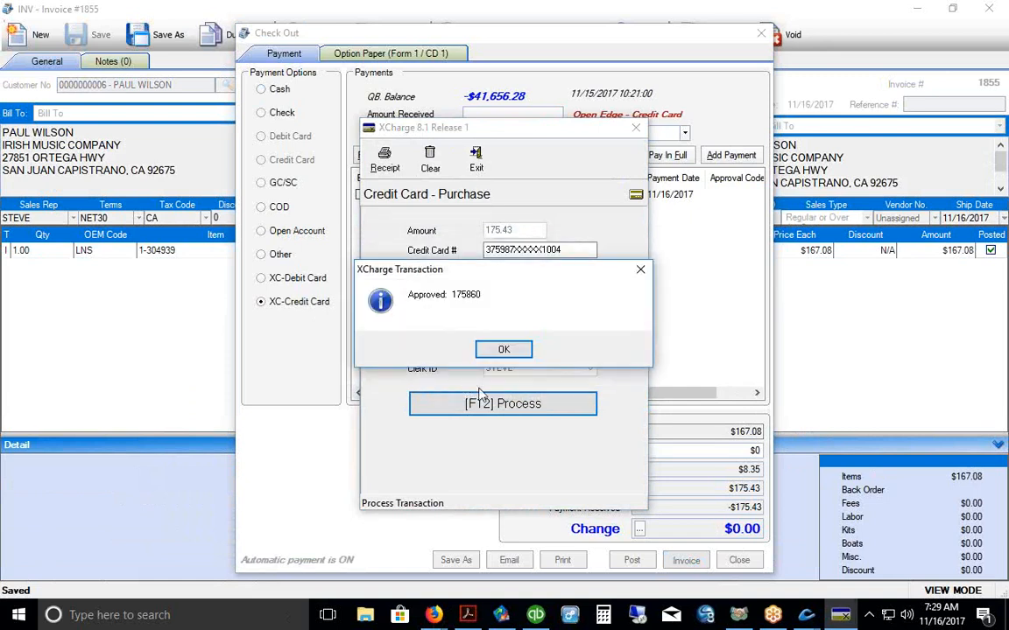
{"action": "left_click", "coordinate": [505, 352]}
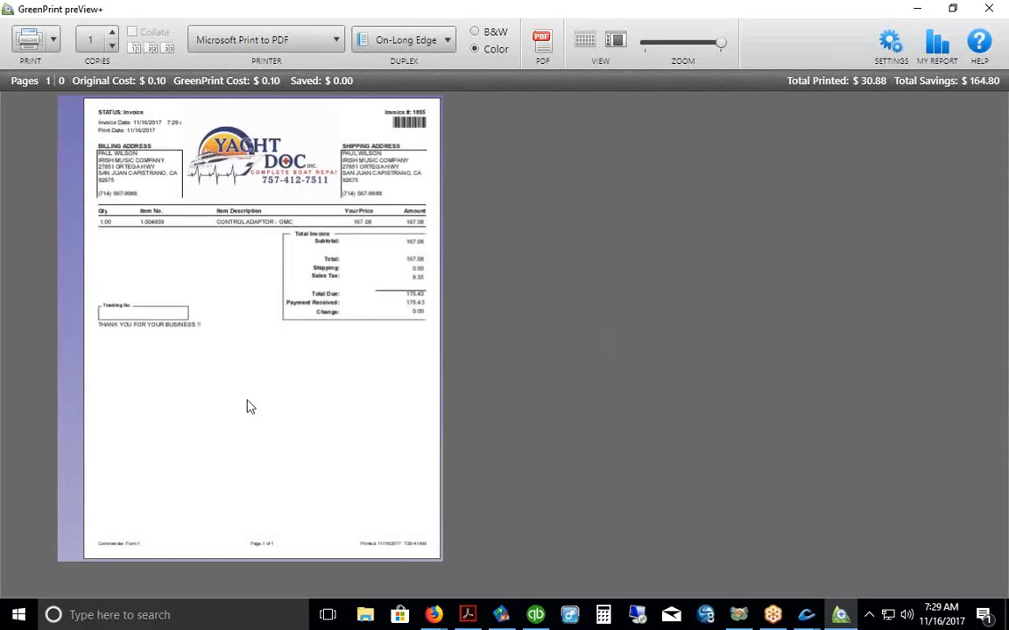
Step: View invoice #1855 as a single, width-filling page, then return to the 2017 Demo PDF
{"action": "double_click", "coordinate": [248, 407]}
{"action": "left_click", "coordinate": [146, 125]}
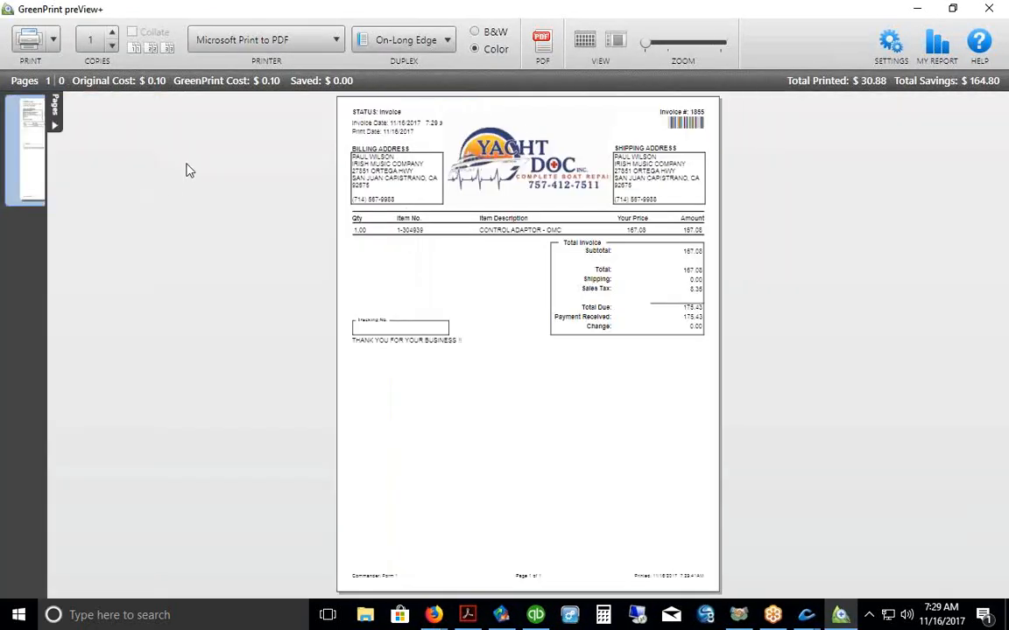
{"action": "left_click_drag", "start_coordinate": [646, 42], "coordinate": [663, 57]}
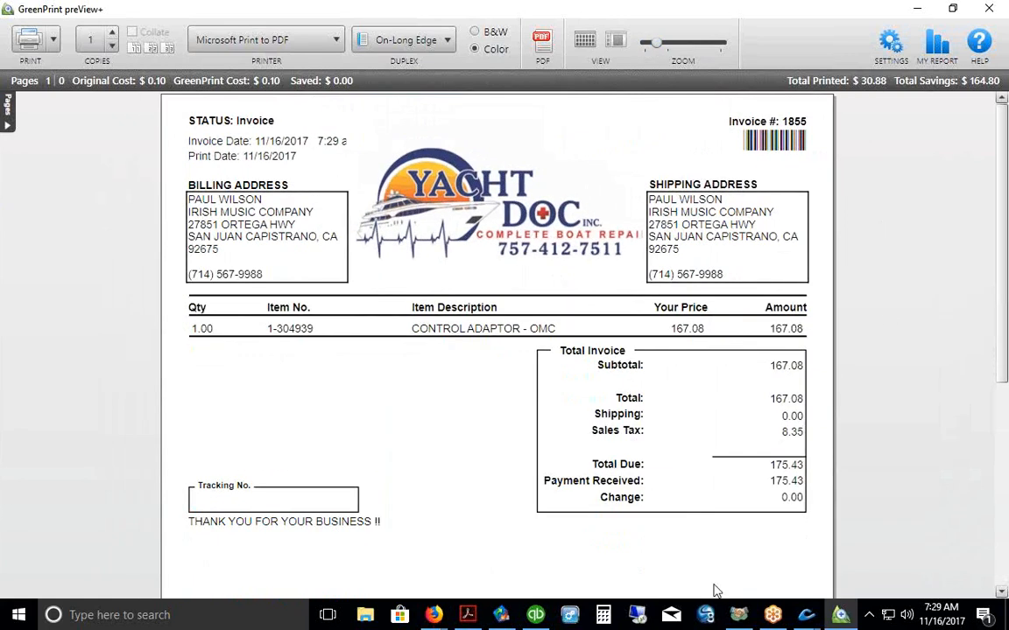
{"action": "left_click", "coordinate": [467, 615]}
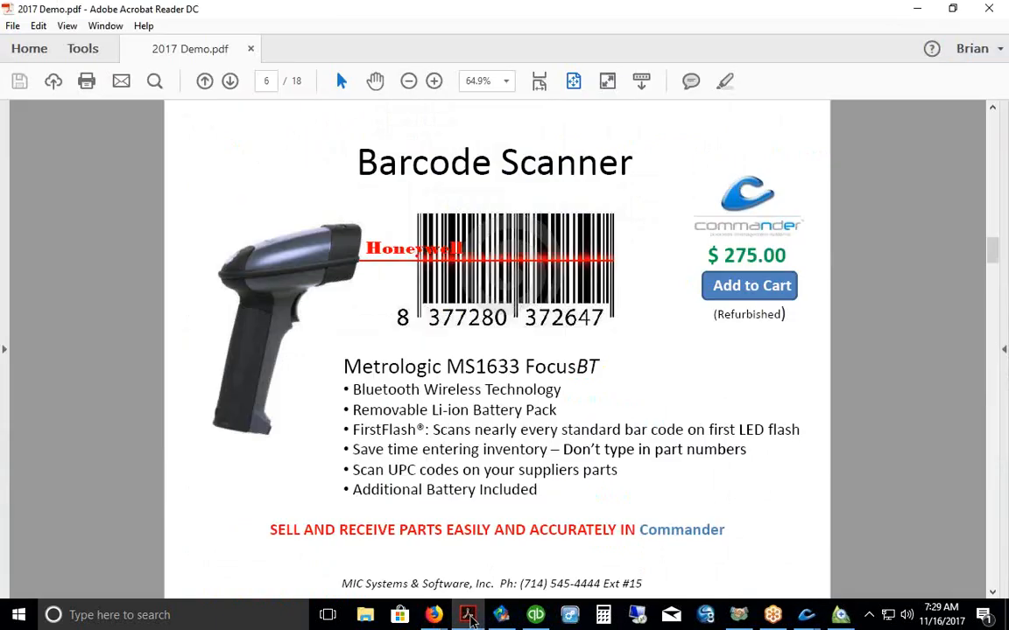
Step: Advance the brochure from page 6 to page 8, the $225.00 Star TSP100 Receipt Printer page
{"action": "left_click", "coordinate": [230, 82]}
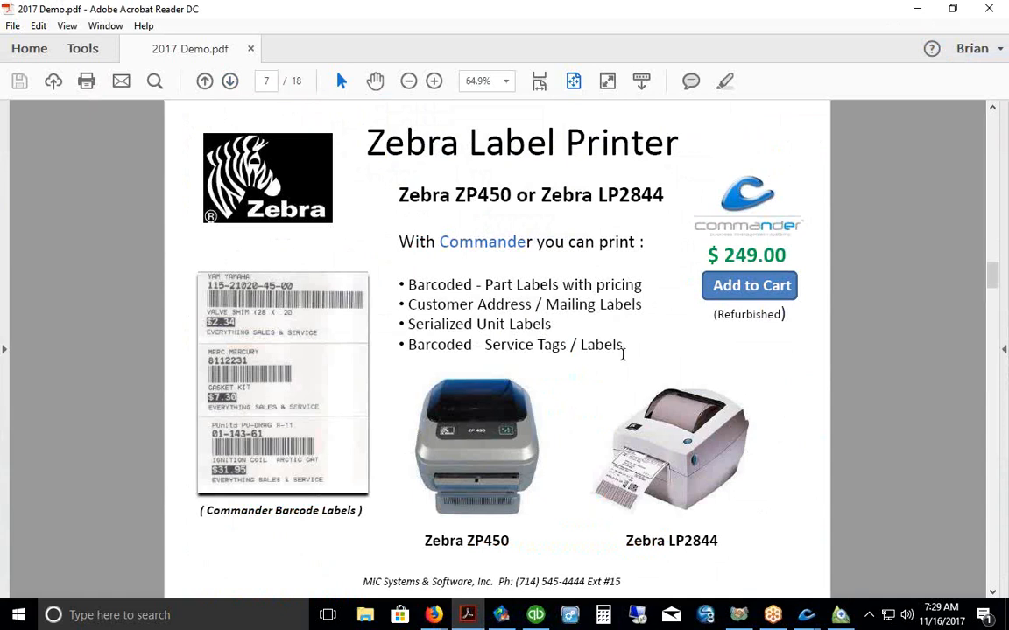
{"action": "left_click", "coordinate": [454, 446]}
{"action": "left_click", "coordinate": [229, 80]}
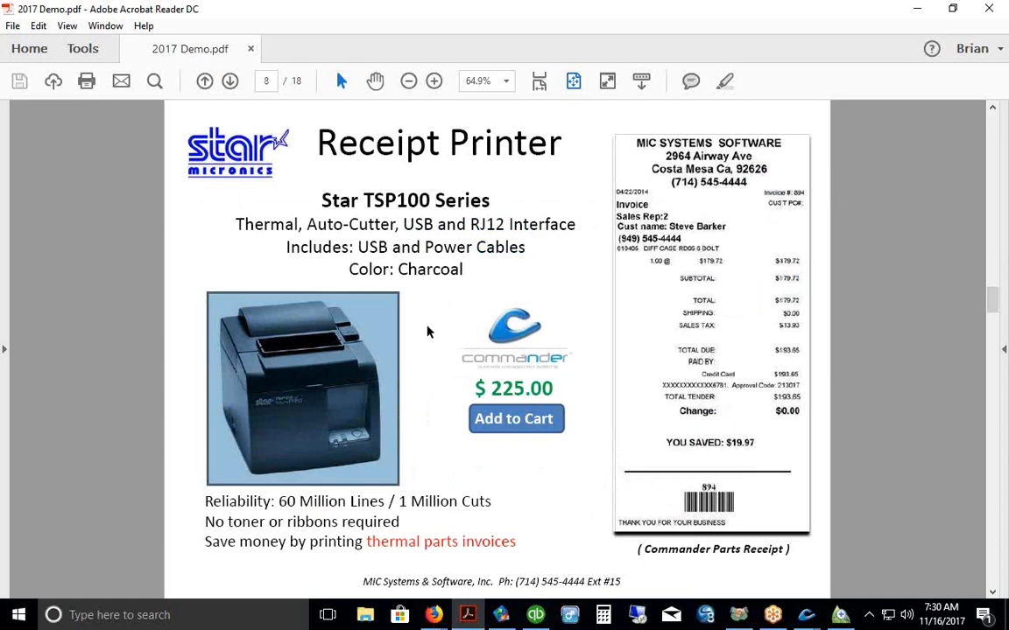
Step: Point out the receipt printer and sample receipt images, then advance to the $275.00 Cash Drawer page 9
{"action": "left_click", "coordinate": [428, 414]}
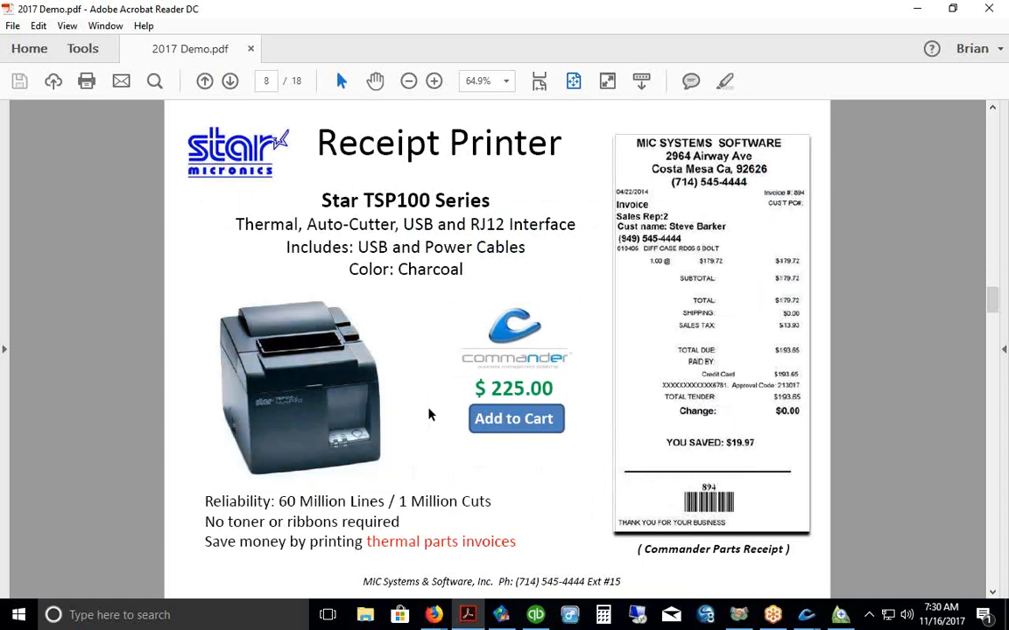
{"action": "left_click", "coordinate": [620, 269]}
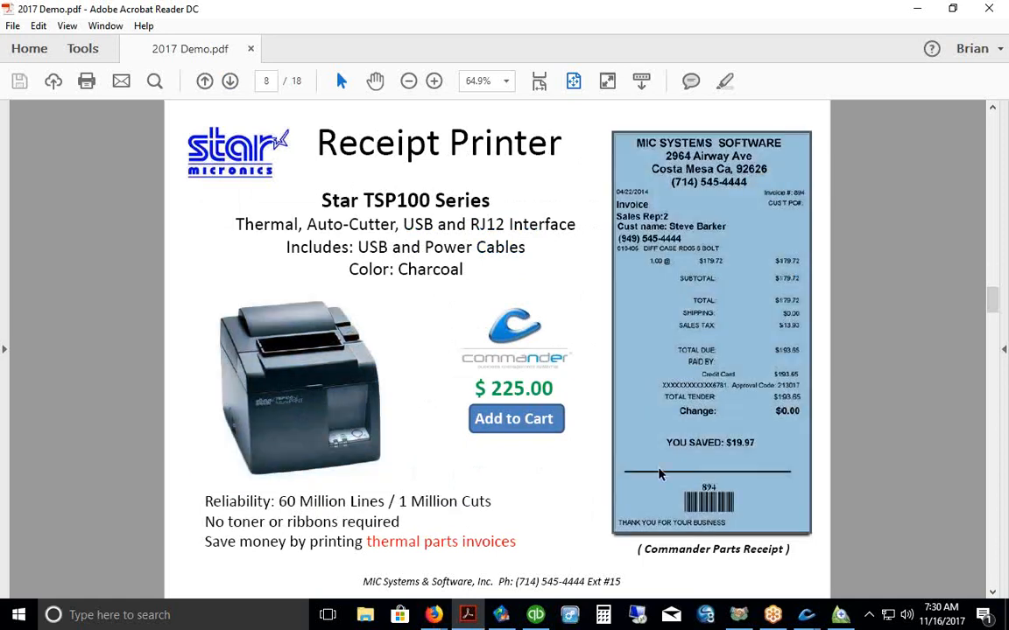
{"action": "left_click", "coordinate": [429, 474]}
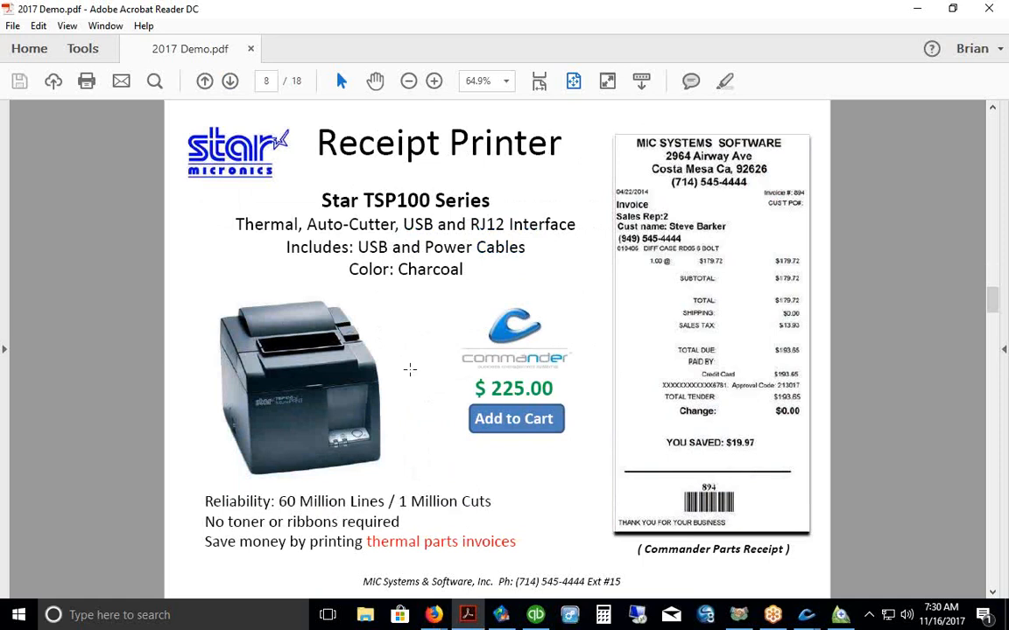
{"action": "left_click", "coordinate": [330, 373]}
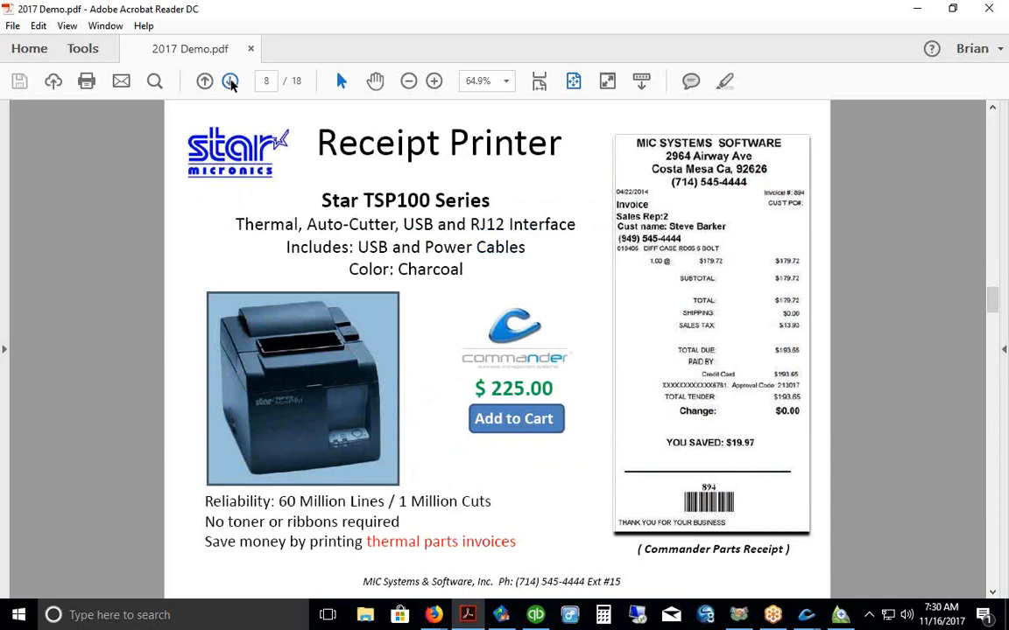
{"action": "left_click", "coordinate": [230, 82]}
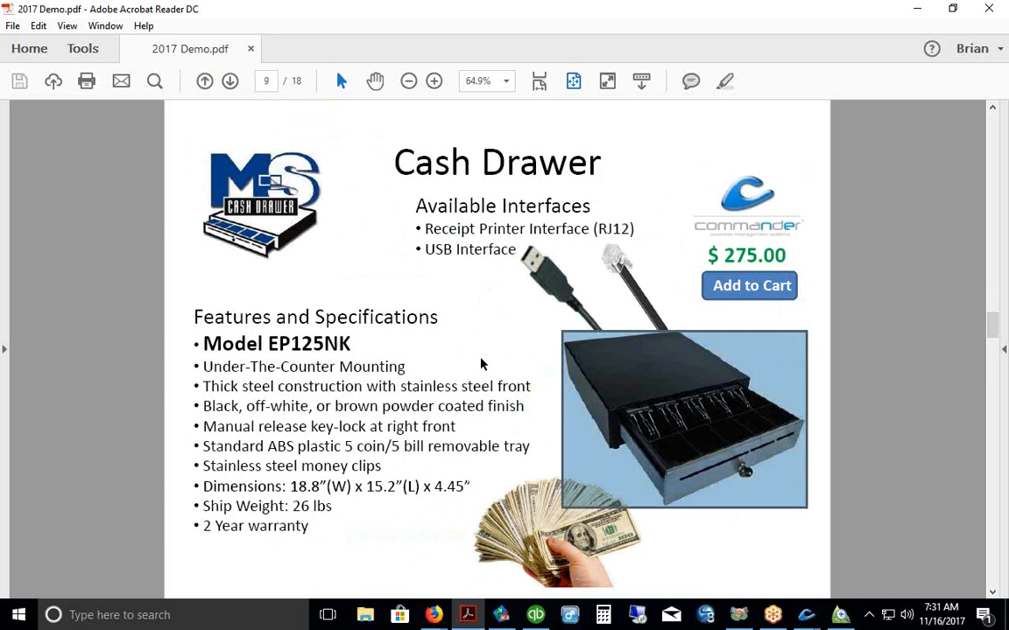
Step: Advance to page 10, Create Professional Repair Orders, and close the Invoice #1855 preview window
{"action": "left_click", "coordinate": [482, 362]}
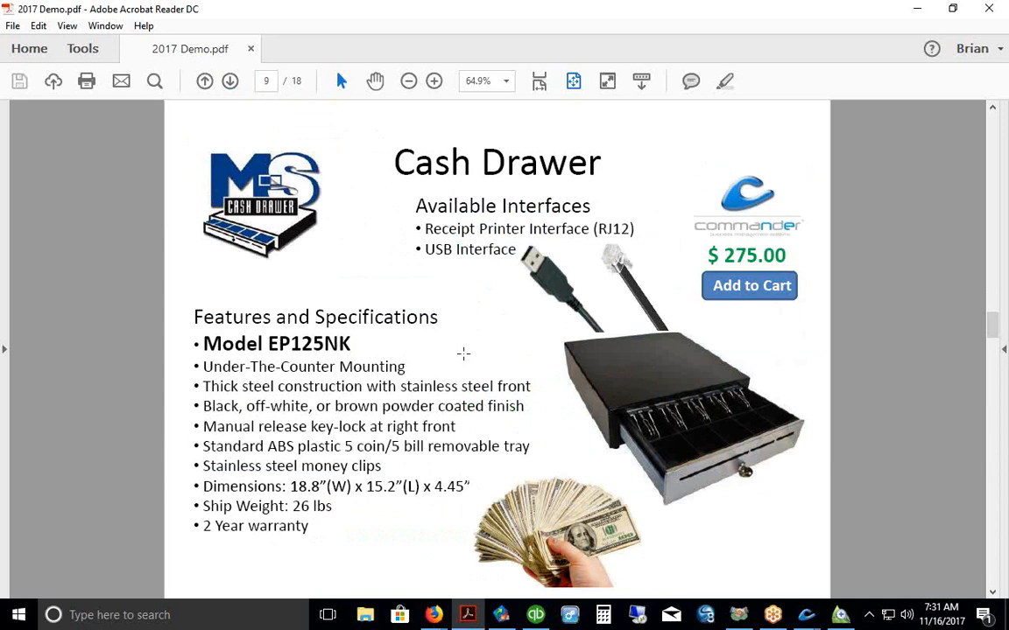
{"action": "left_click", "coordinate": [229, 80]}
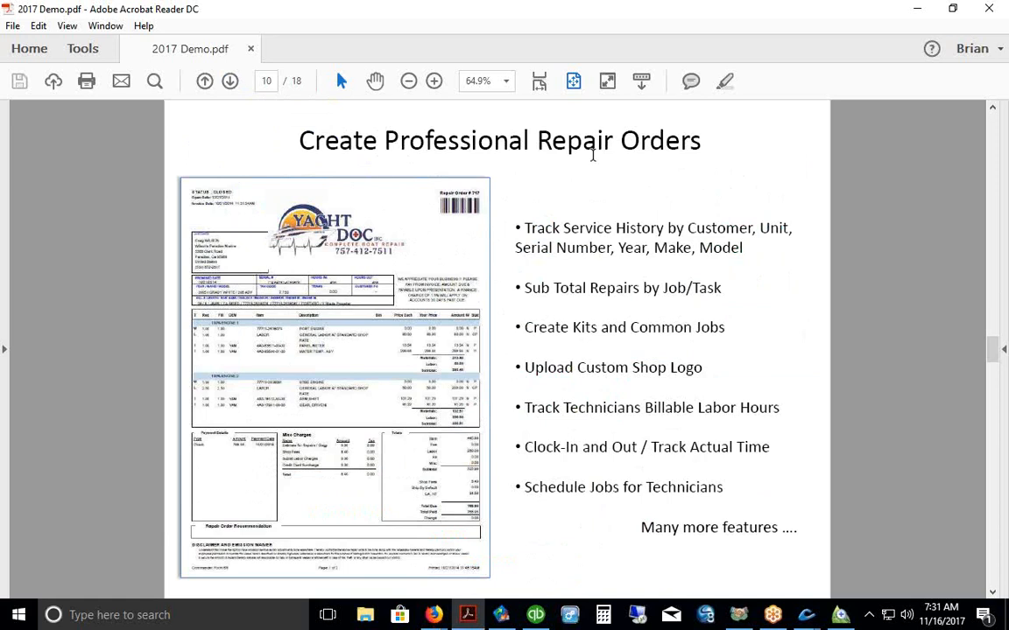
{"action": "left_click", "coordinate": [243, 186]}
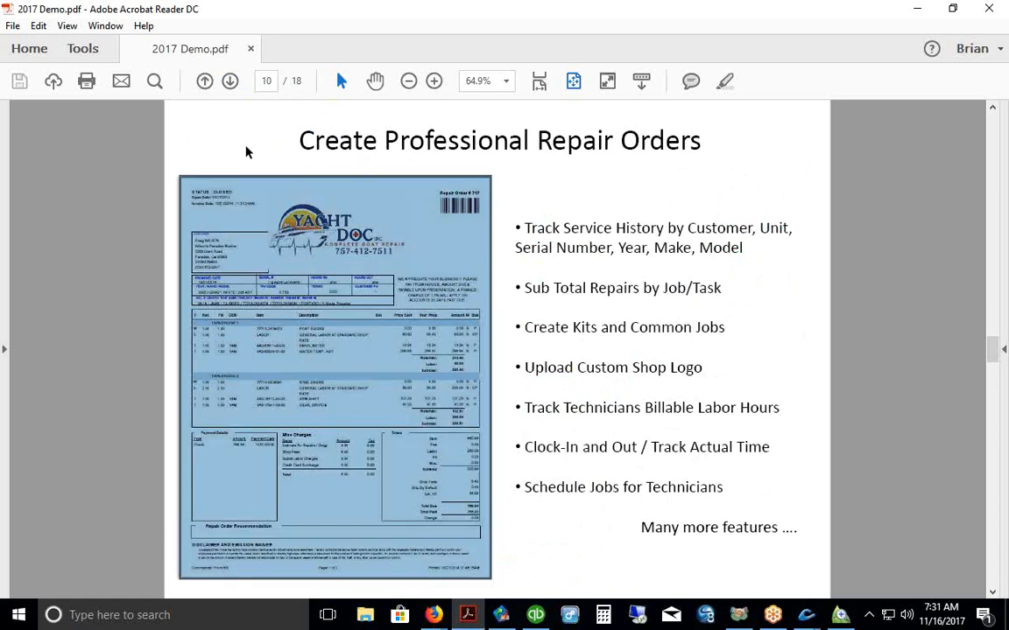
{"action": "left_click", "coordinate": [564, 164]}
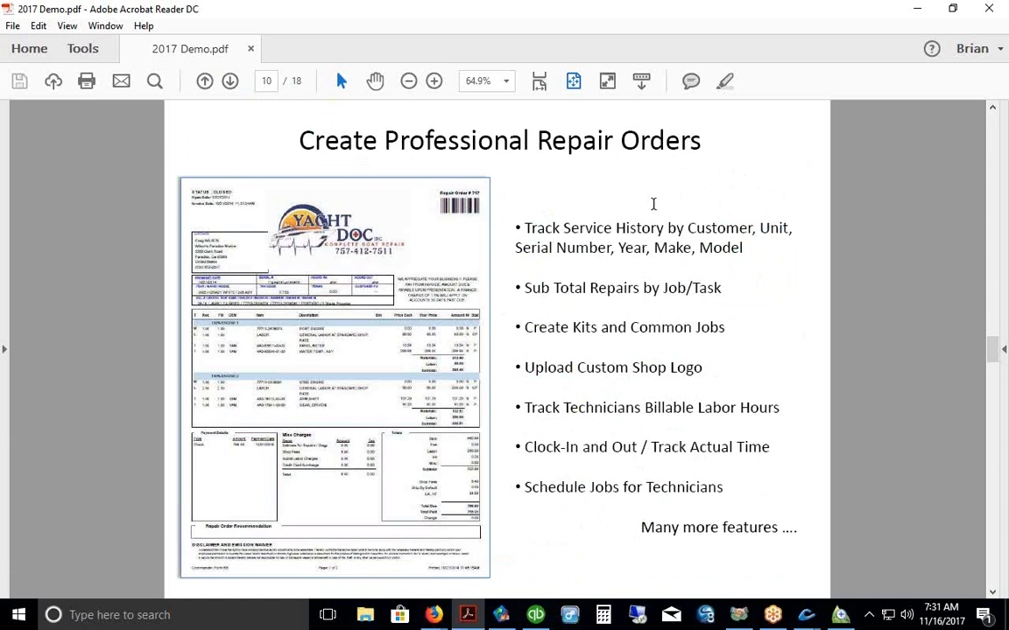
{"action": "left_click", "coordinate": [805, 616]}
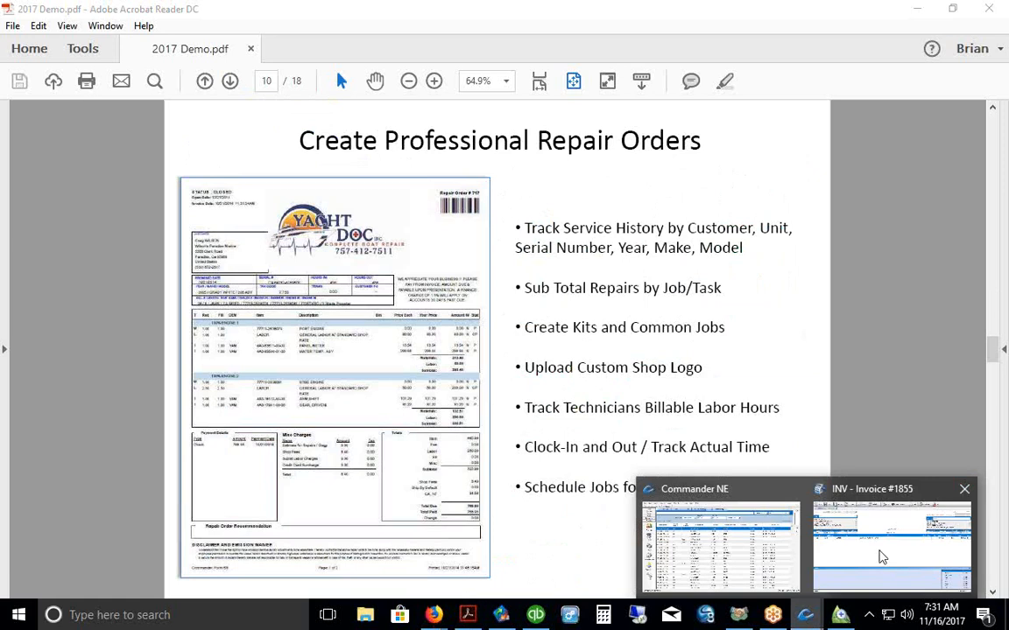
{"action": "left_click", "coordinate": [966, 495]}
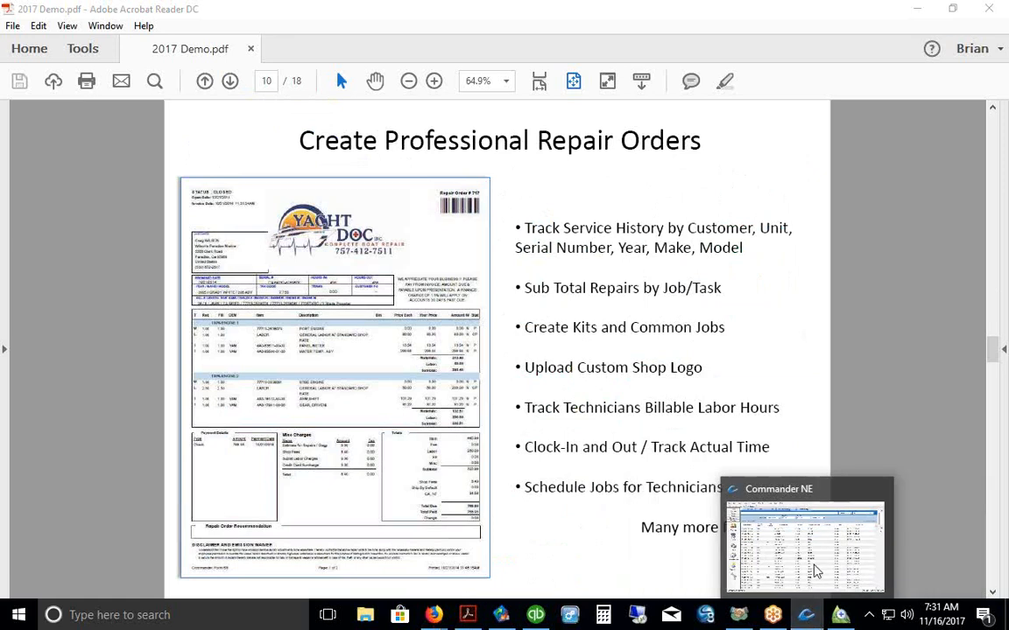
Step: Refresh the CONTROL ADAPTOR - OMC item record and display its sales history
{"action": "left_click", "coordinate": [838, 563]}
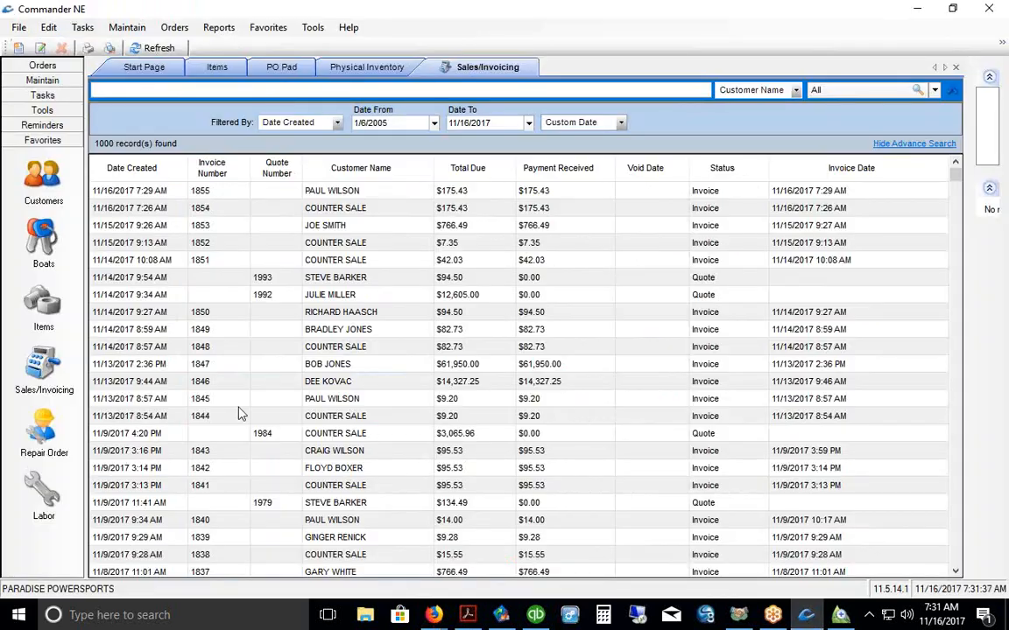
{"action": "left_click", "coordinate": [43, 309]}
{"action": "left_click", "coordinate": [168, 48]}
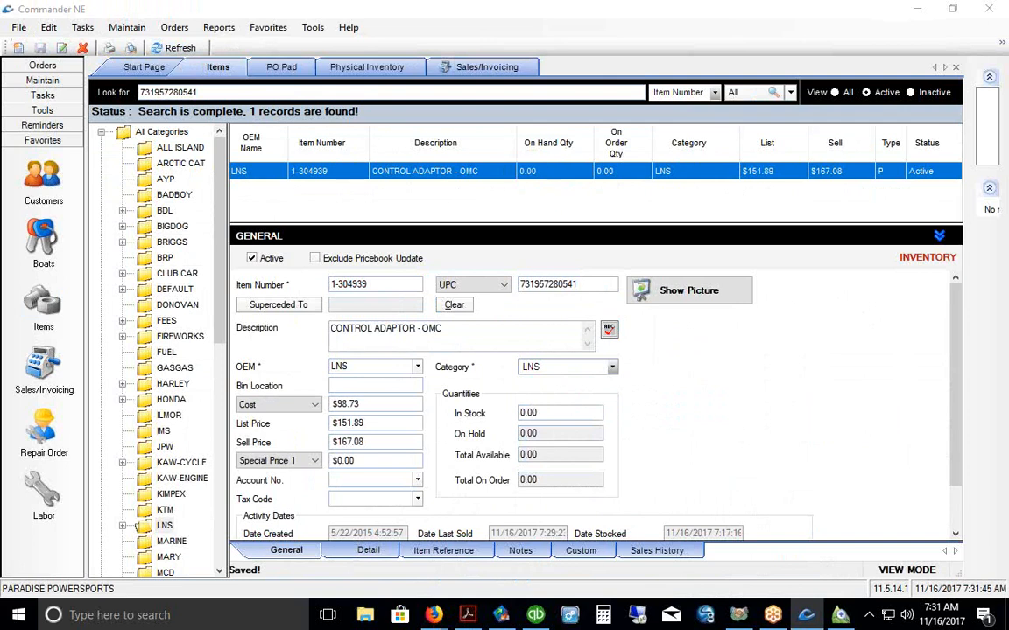
{"action": "left_click", "coordinate": [656, 551]}
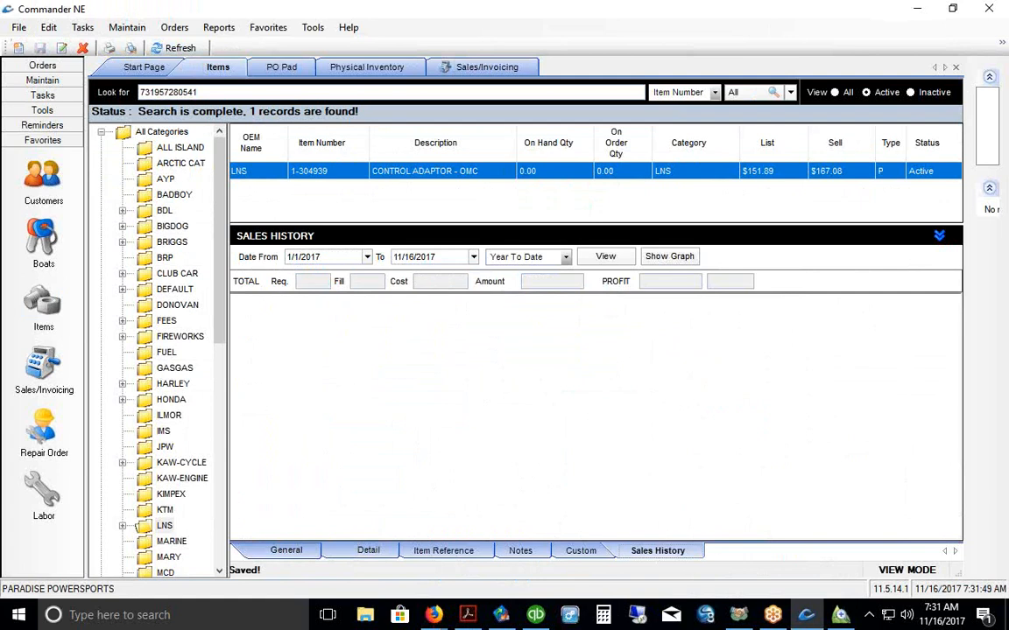
{"action": "left_click_drag", "start_coordinate": [621, 568], "coordinate": [698, 568]}
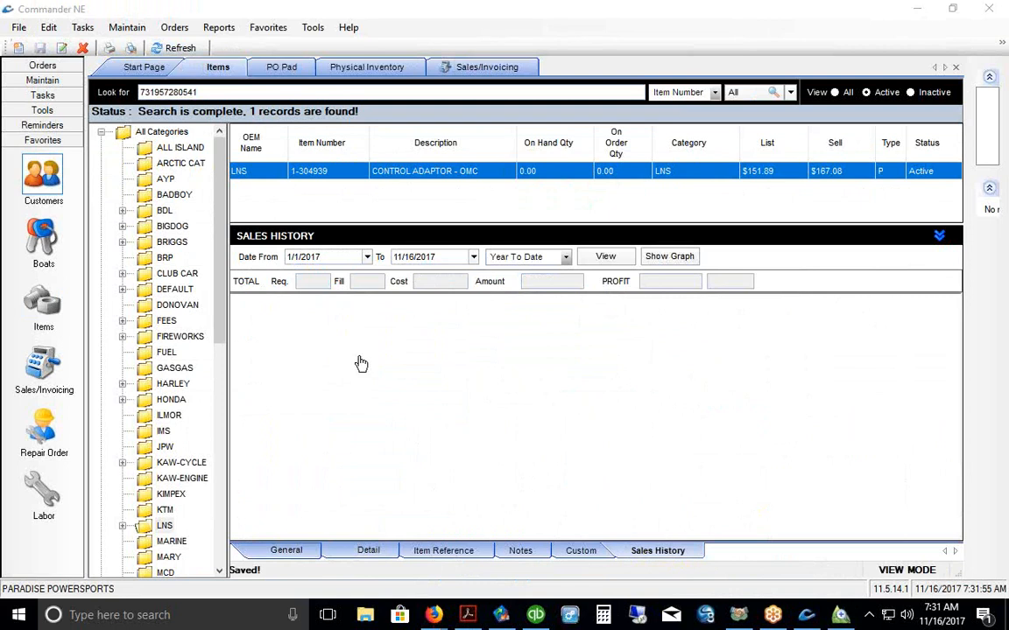
{"action": "left_click", "coordinate": [42, 66]}
{"action": "left_click", "coordinate": [48, 107]}
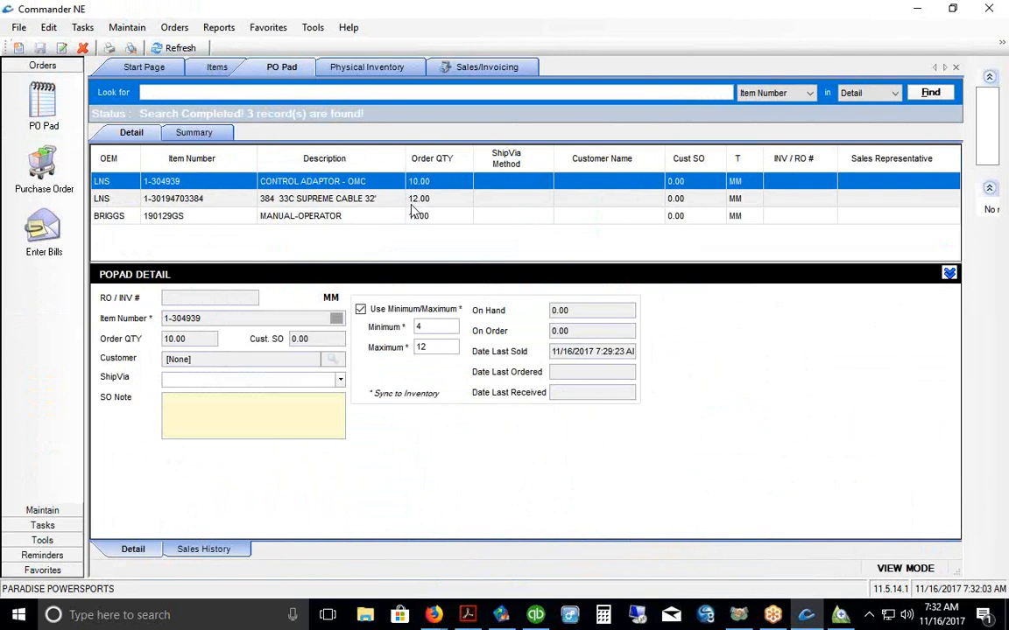
{"action": "left_click", "coordinate": [372, 200]}
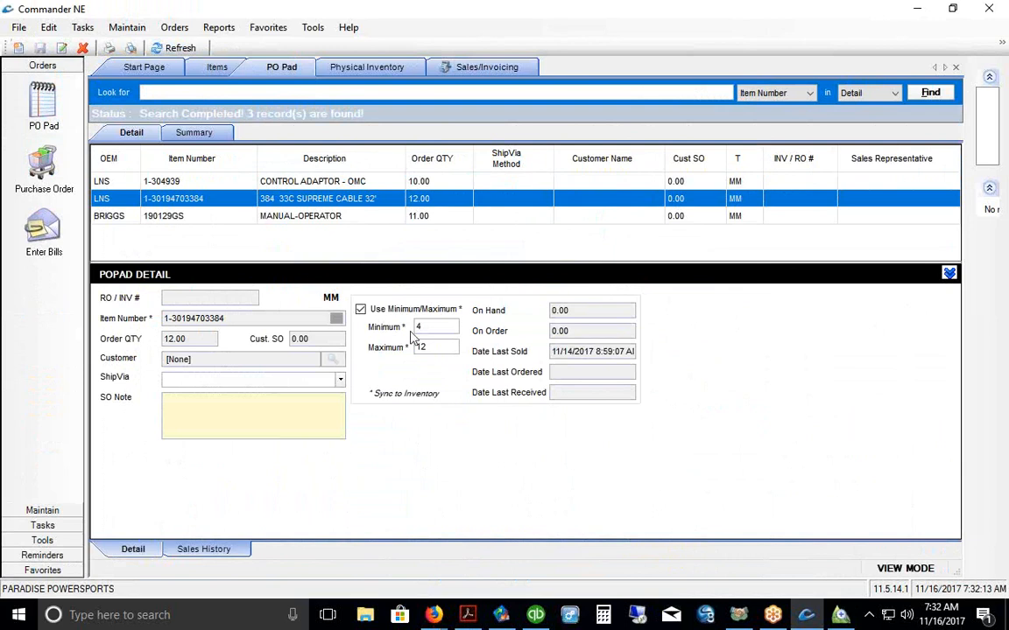
{"action": "left_click", "coordinate": [574, 311]}
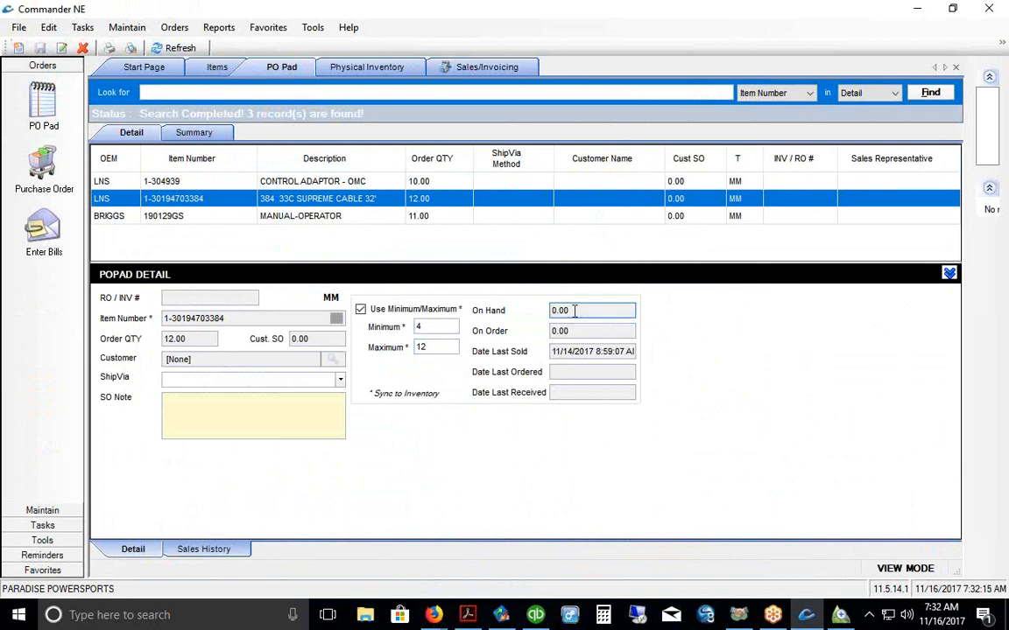
{"action": "left_click", "coordinate": [179, 339]}
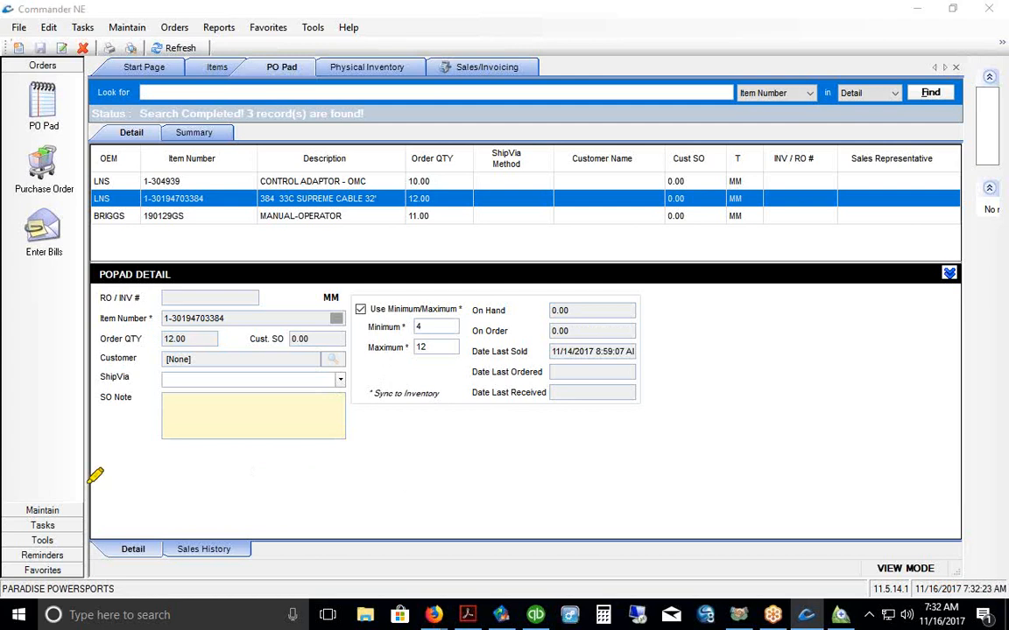
{"action": "left_click_drag", "start_coordinate": [179, 575], "coordinate": [243, 576]}
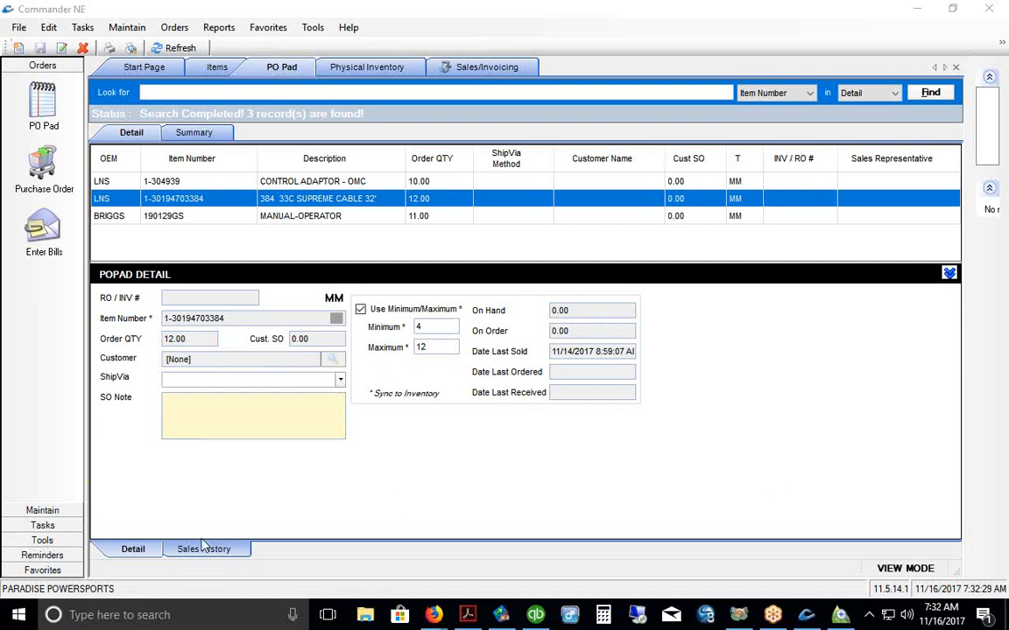
Step: List the cable's sales from 1/1/2017 to 11/16/2017, then return to its reorder details
{"action": "left_click", "coordinate": [207, 551]}
{"action": "left_click", "coordinate": [156, 297]}
{"action": "left_click", "coordinate": [315, 295]}
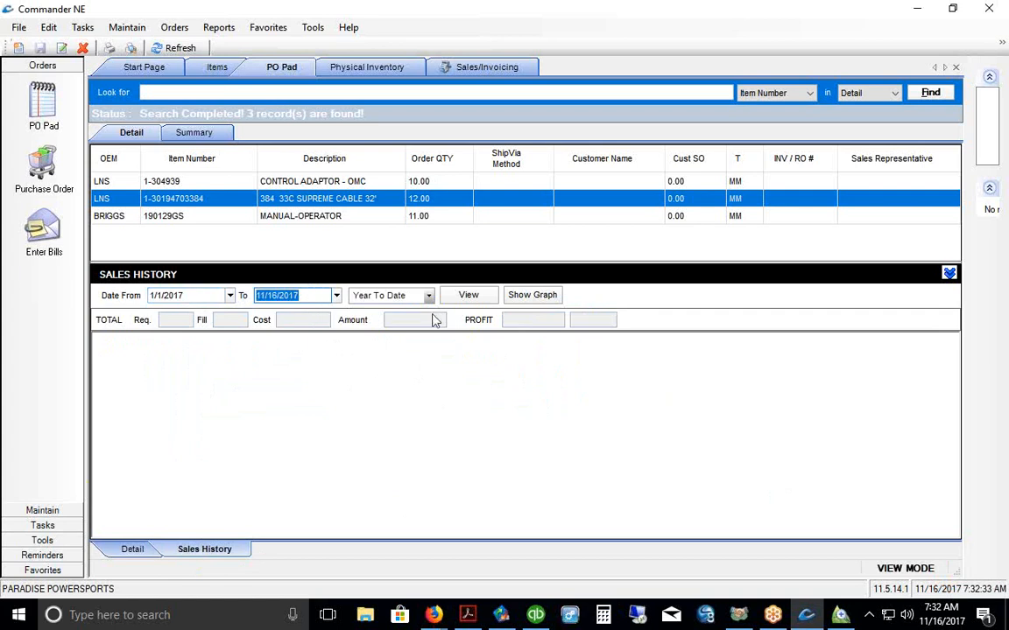
{"action": "left_click", "coordinate": [469, 298]}
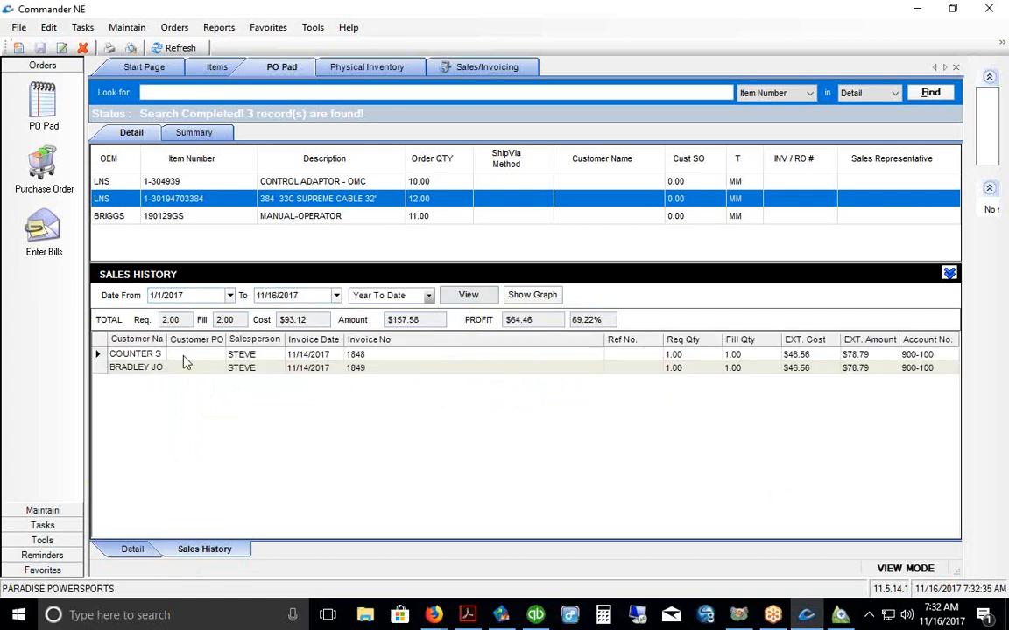
{"action": "left_click_drag", "start_coordinate": [168, 340], "coordinate": [188, 340]}
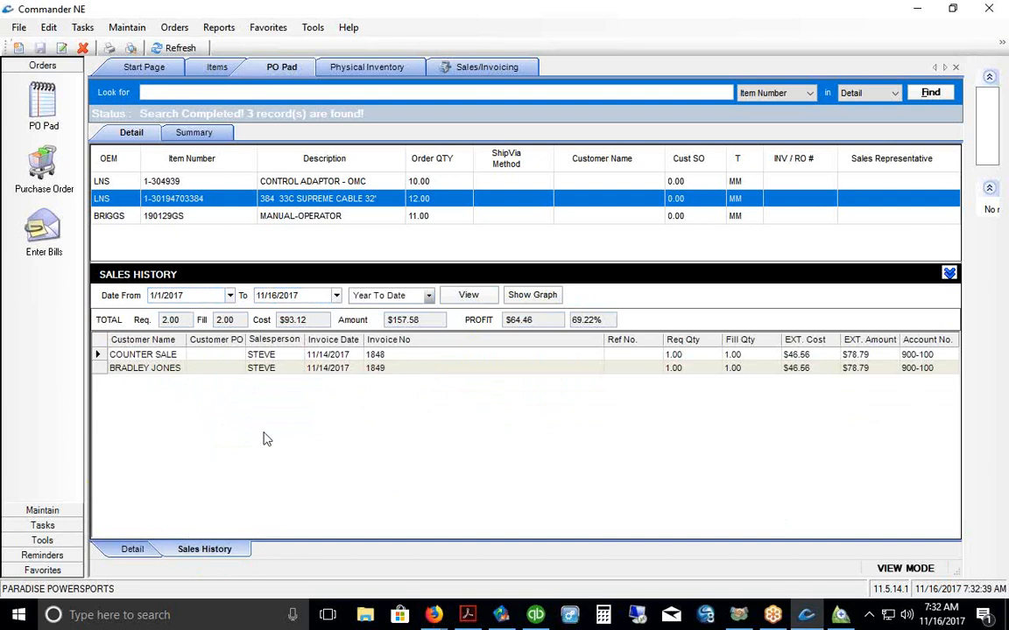
{"action": "left_click", "coordinate": [134, 549]}
{"action": "left_click", "coordinate": [175, 339]}
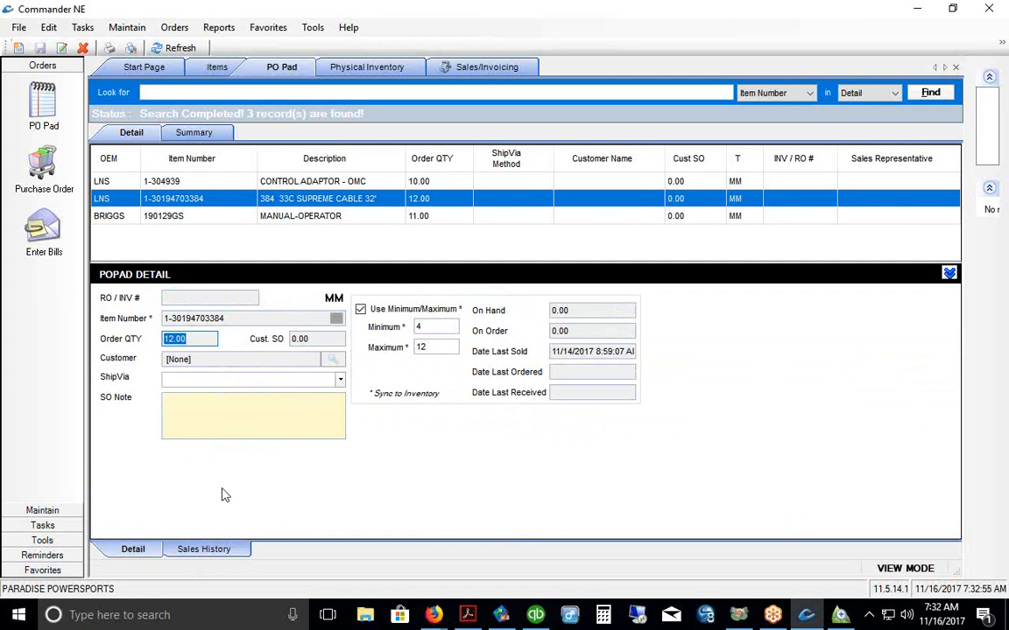
Step: Switch to the Sales/Invoicing list and bring up the invoice list's actions menu
{"action": "left_click", "coordinate": [42, 570]}
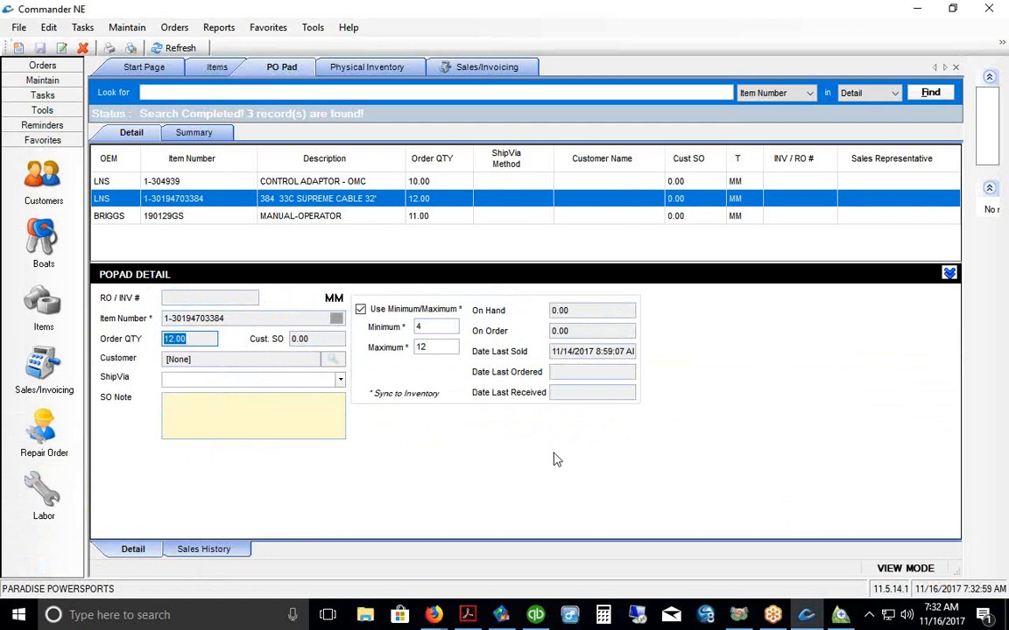
{"action": "left_click", "coordinate": [40, 350]}
{"action": "right_click", "coordinate": [351, 245]}
{"action": "left_click", "coordinate": [369, 268]}
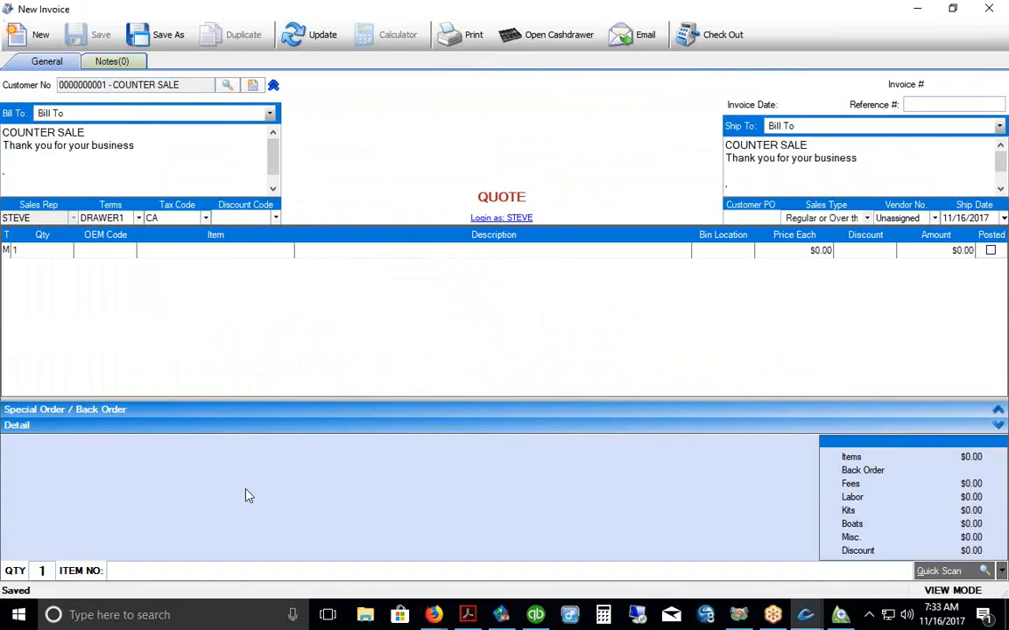
{"action": "left_click", "coordinate": [153, 251]}
{"action": "right_click", "coordinate": [153, 251]}
{"action": "left_click", "coordinate": [173, 318]}
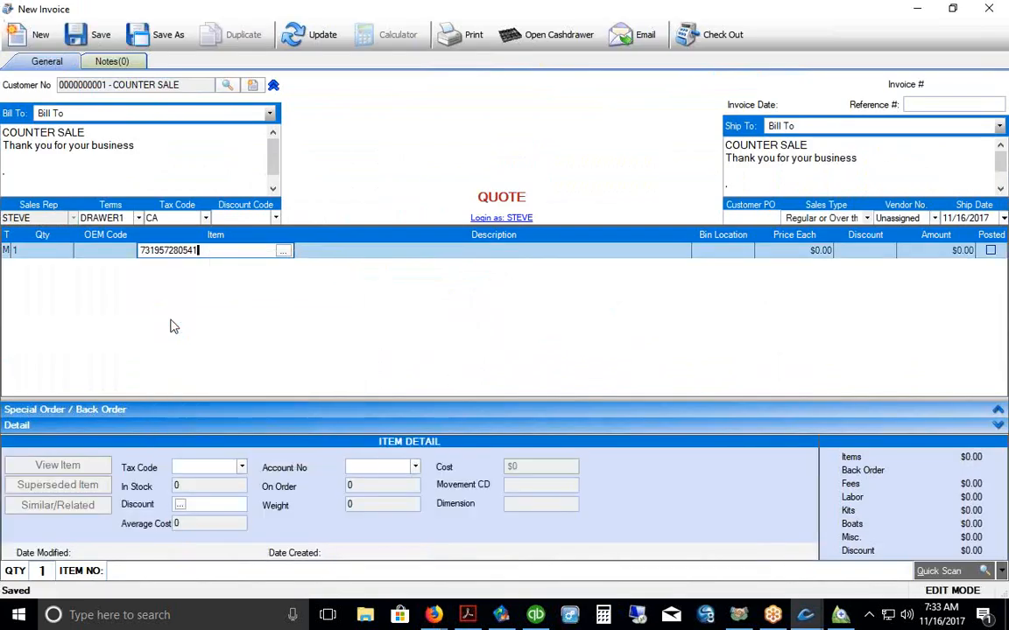
{"action": "left_click", "coordinate": [627, 400]}
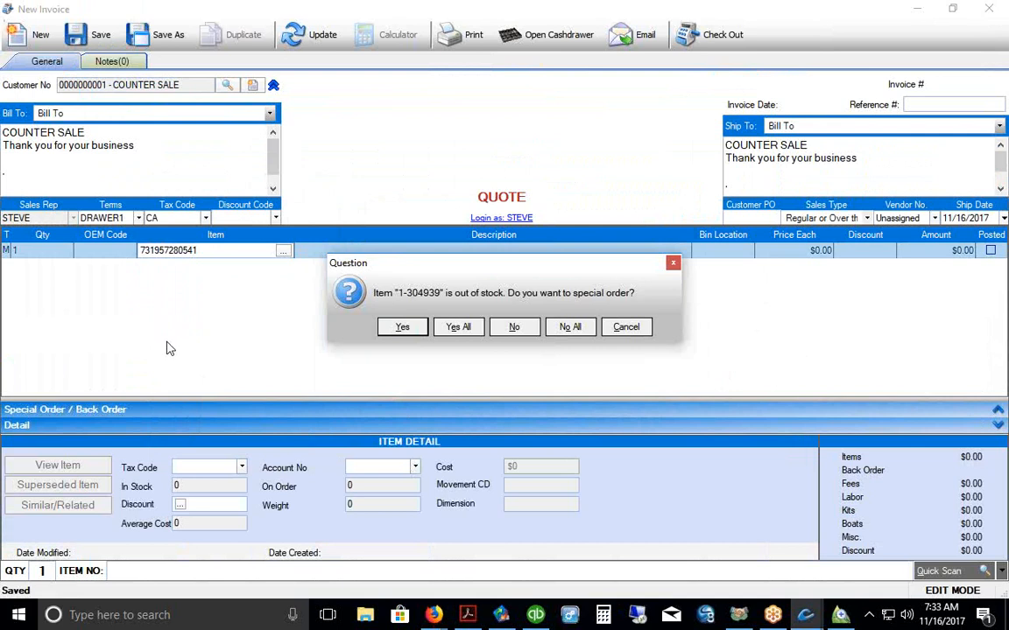
{"action": "left_click", "coordinate": [515, 331]}
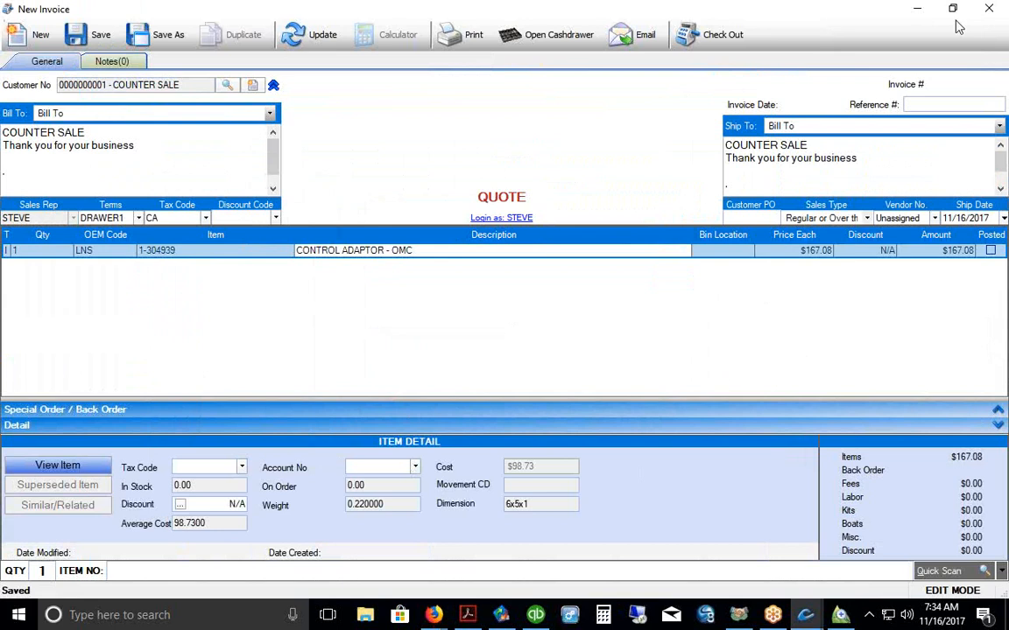
{"action": "left_click", "coordinate": [991, 8]}
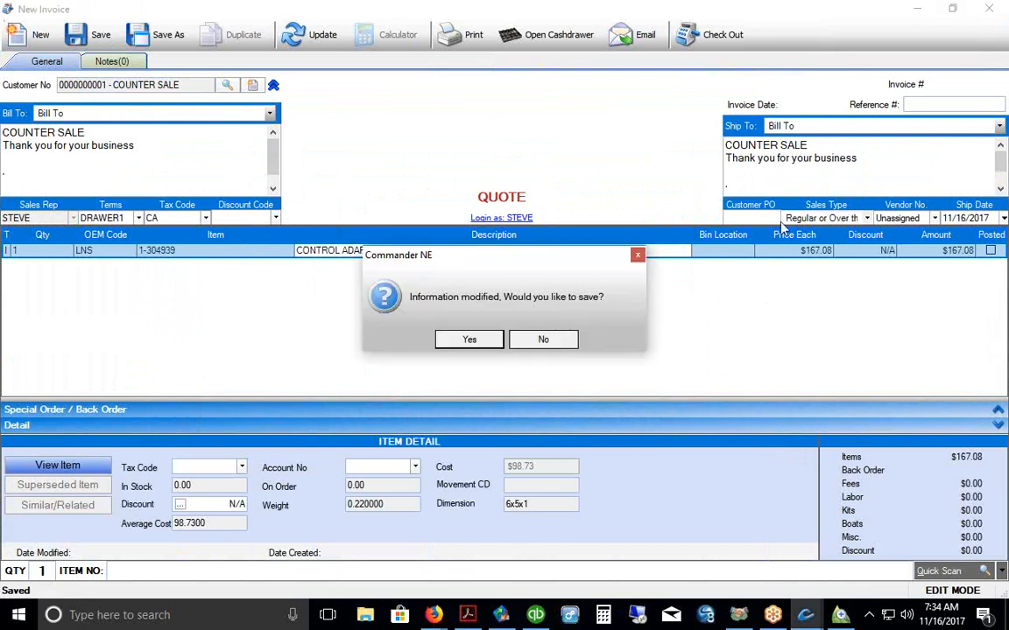
{"action": "left_click", "coordinate": [545, 340]}
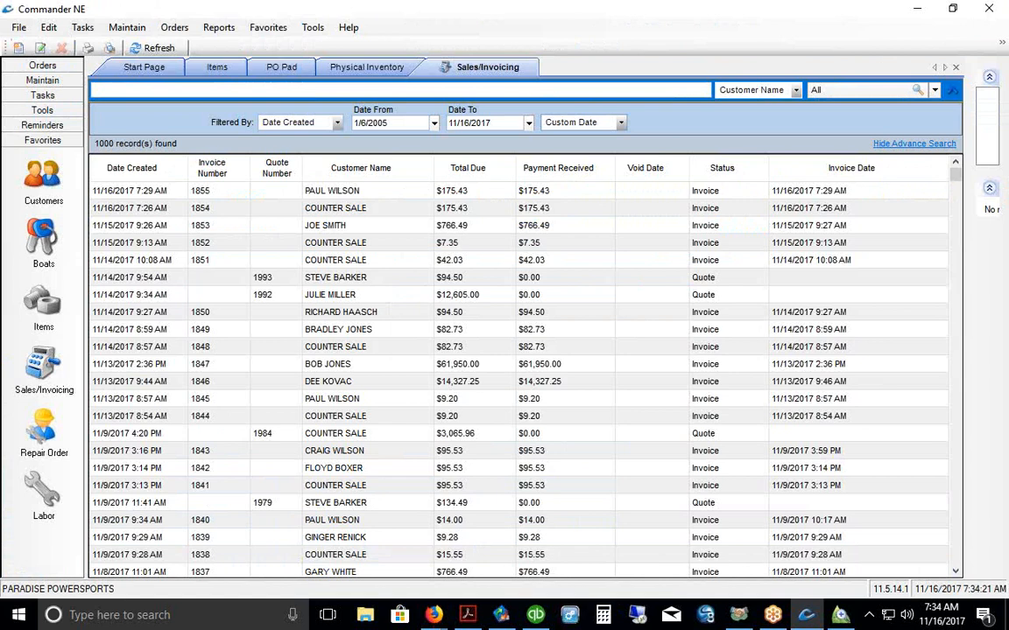
Step: Review item 1-304939's general details, then go through Sales/Invoicing to the Repair Order list
{"action": "left_click_drag", "start_coordinate": [77, 184], "coordinate": [79, 475]}
{"action": "left_click_drag", "start_coordinate": [118, 89], "coordinate": [529, 89]}
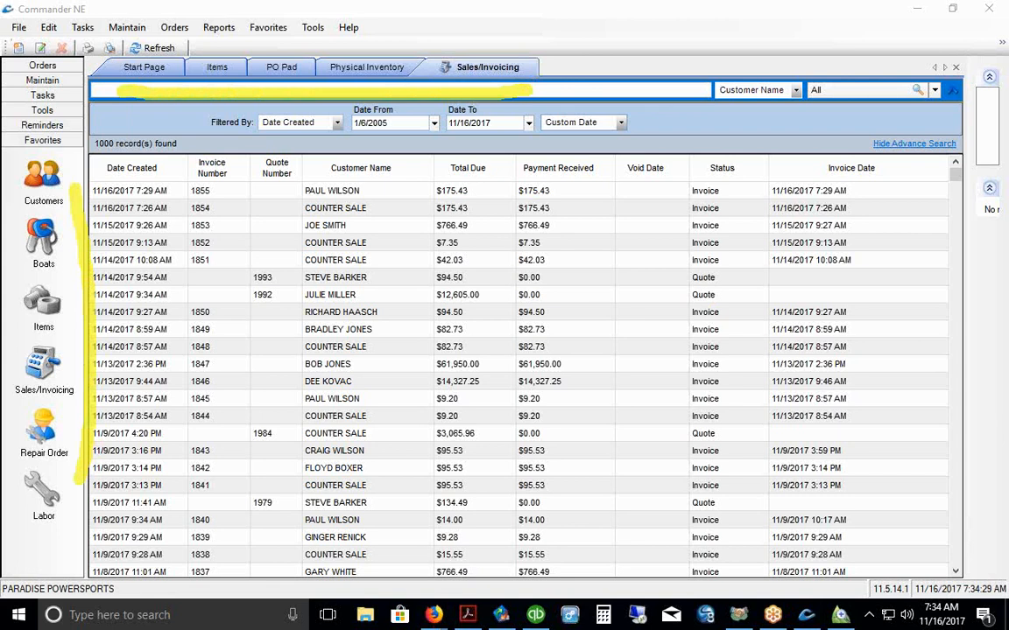
{"action": "key", "text": "Escape"}
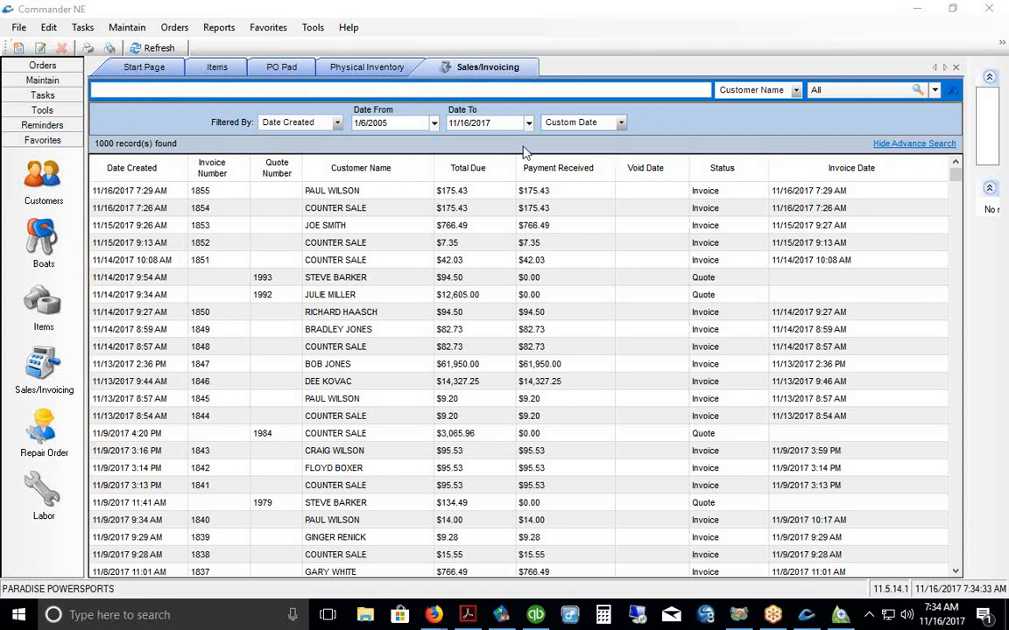
{"action": "left_click", "coordinate": [311, 67]}
{"action": "left_click", "coordinate": [495, 71]}
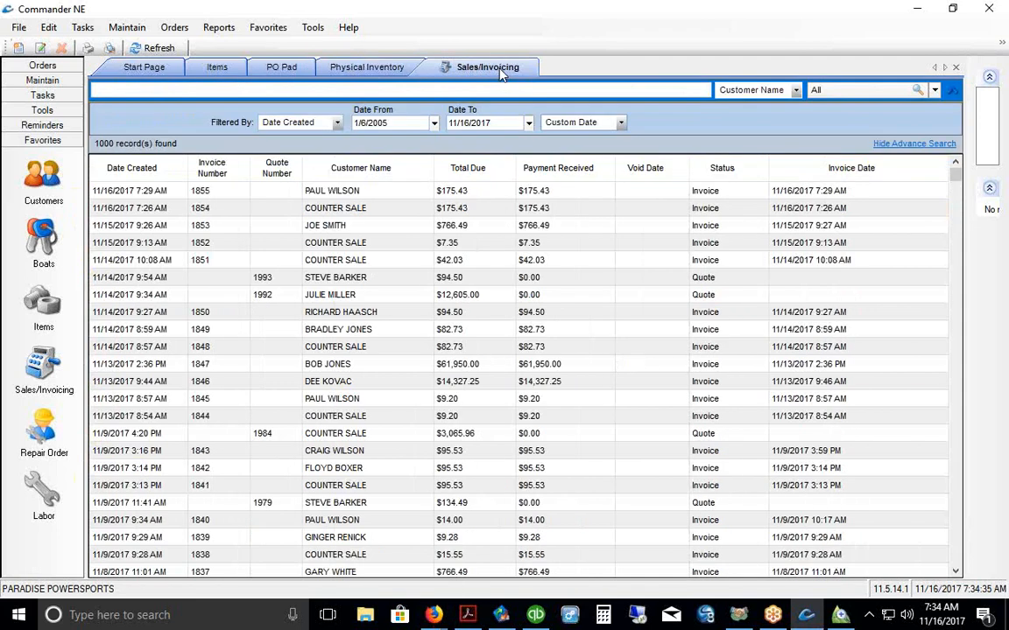
{"action": "left_click", "coordinate": [210, 71]}
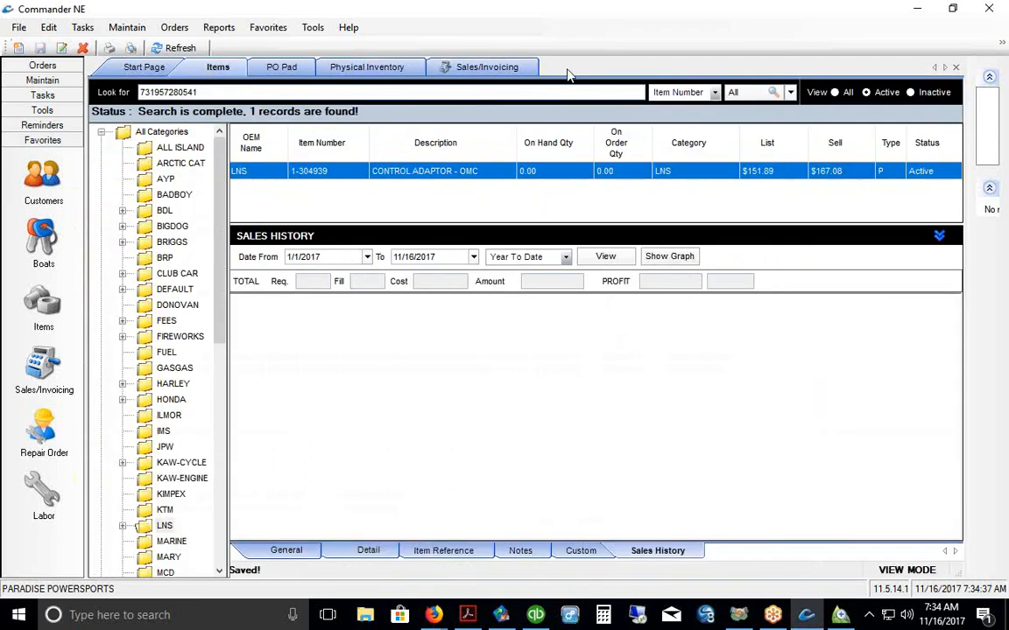
{"action": "left_click", "coordinate": [282, 549]}
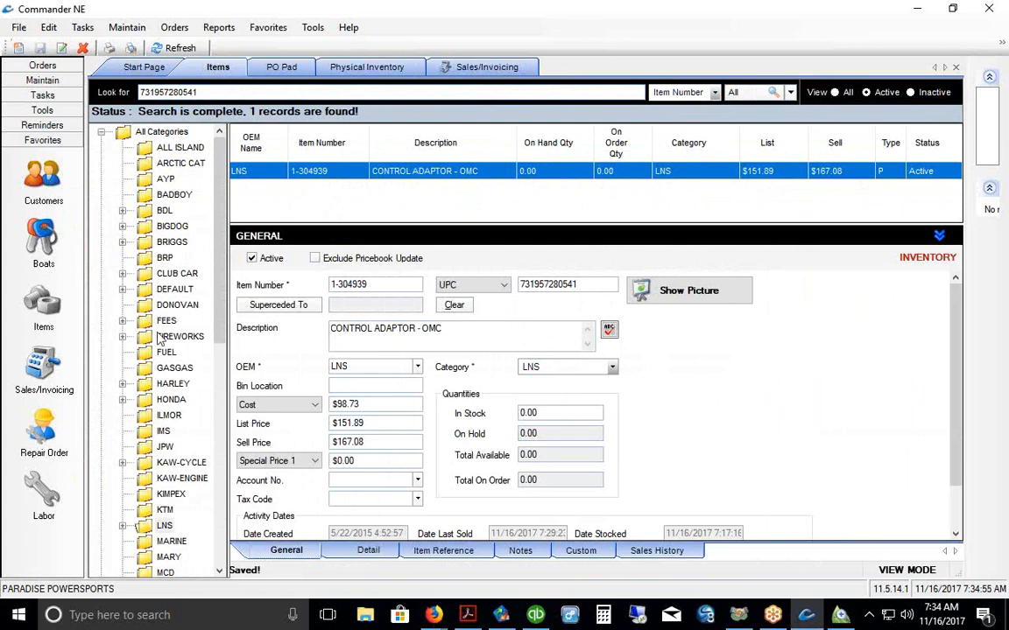
{"action": "left_click", "coordinate": [44, 366]}
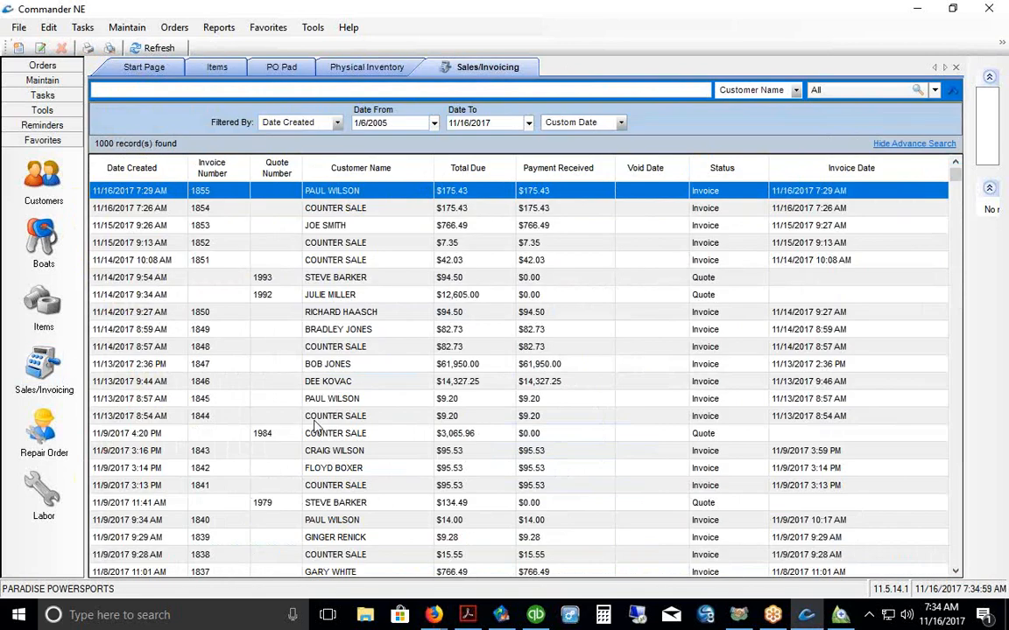
{"action": "left_click", "coordinate": [44, 429]}
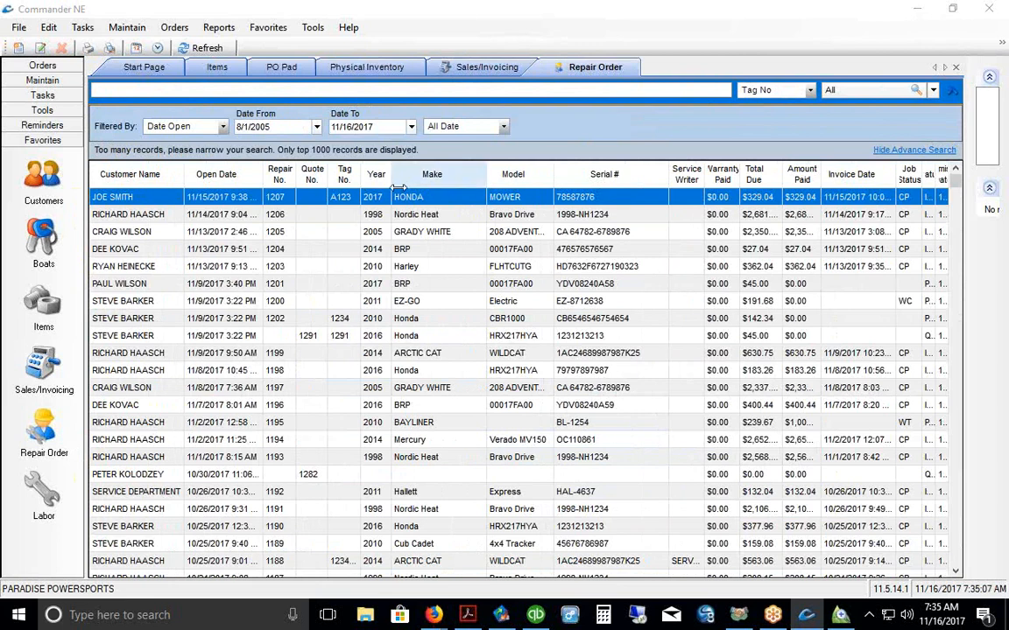
Step: Widen the Year and Open Date columns and remove Tag No. from the current view
{"action": "left_click_drag", "start_coordinate": [399, 184], "coordinate": [367, 184]}
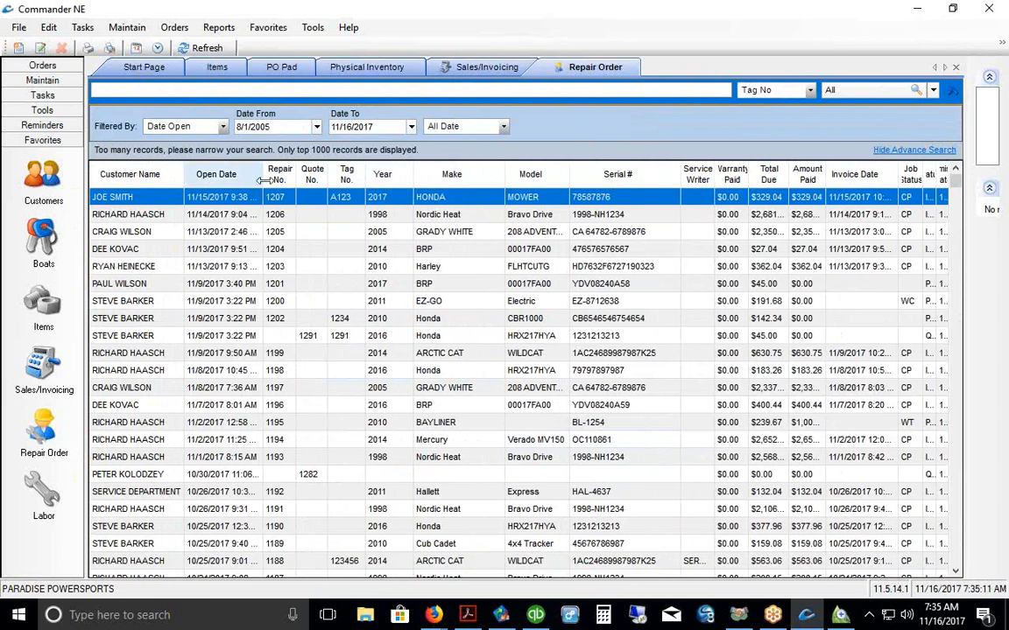
{"action": "left_click_drag", "start_coordinate": [262, 179], "coordinate": [282, 179]}
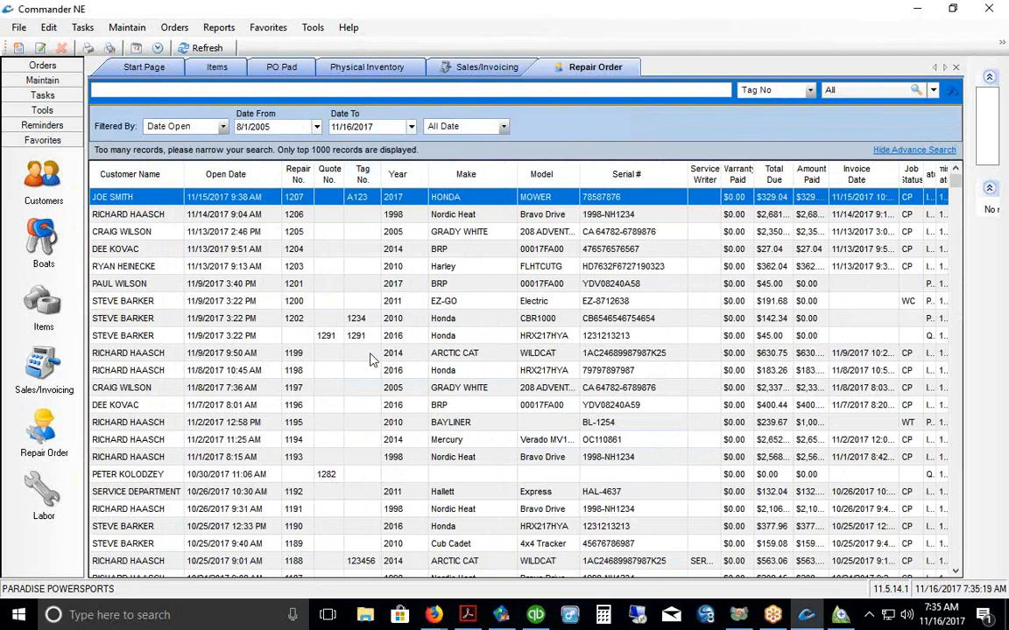
{"action": "right_click", "coordinate": [254, 199]}
{"action": "left_click", "coordinate": [289, 345]}
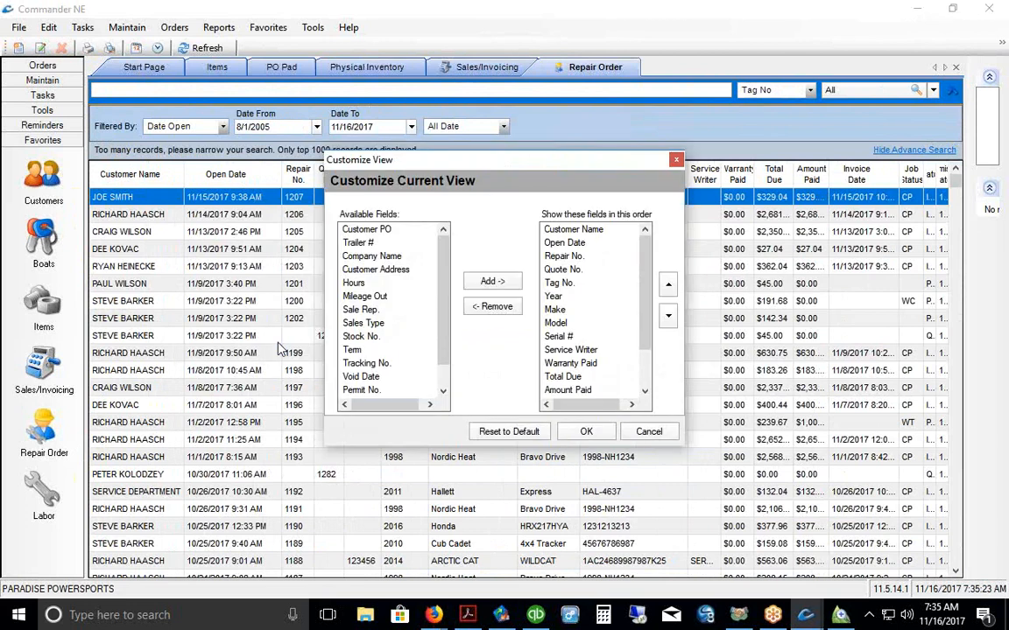
{"action": "left_click", "coordinate": [559, 284]}
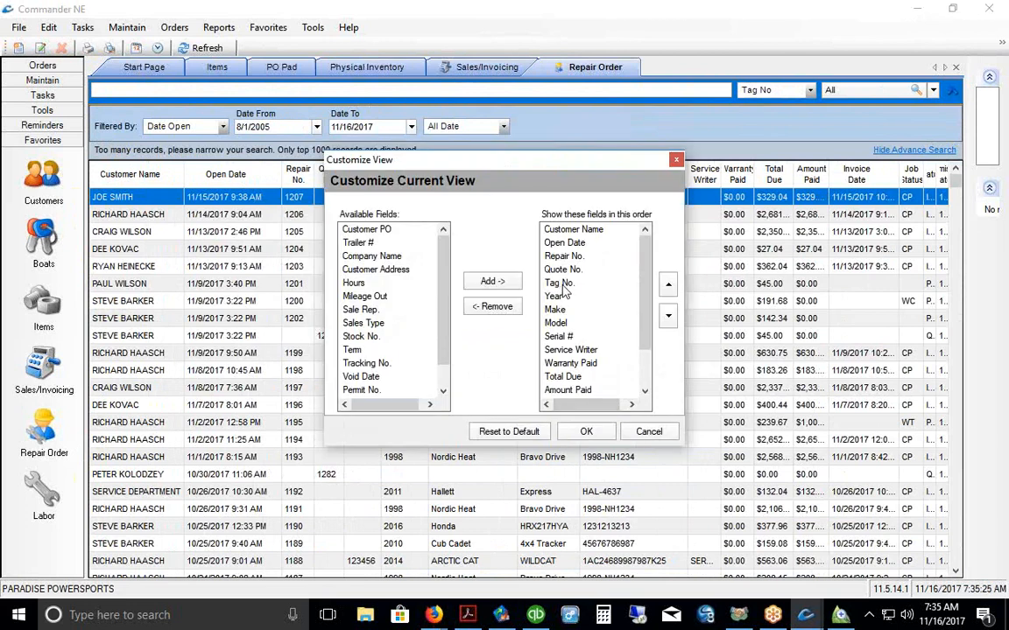
{"action": "left_click", "coordinate": [492, 306]}
{"action": "left_click", "coordinate": [570, 432]}
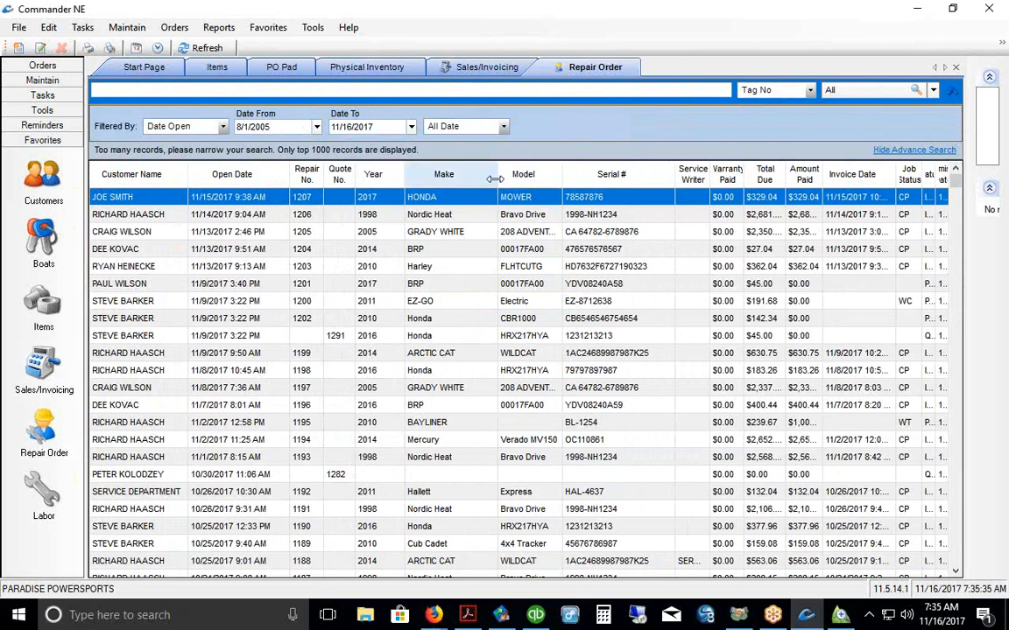
Step: Narrow the Make and Serial # columns in the repair order list
{"action": "left_click_drag", "start_coordinate": [497, 174], "coordinate": [478, 173]}
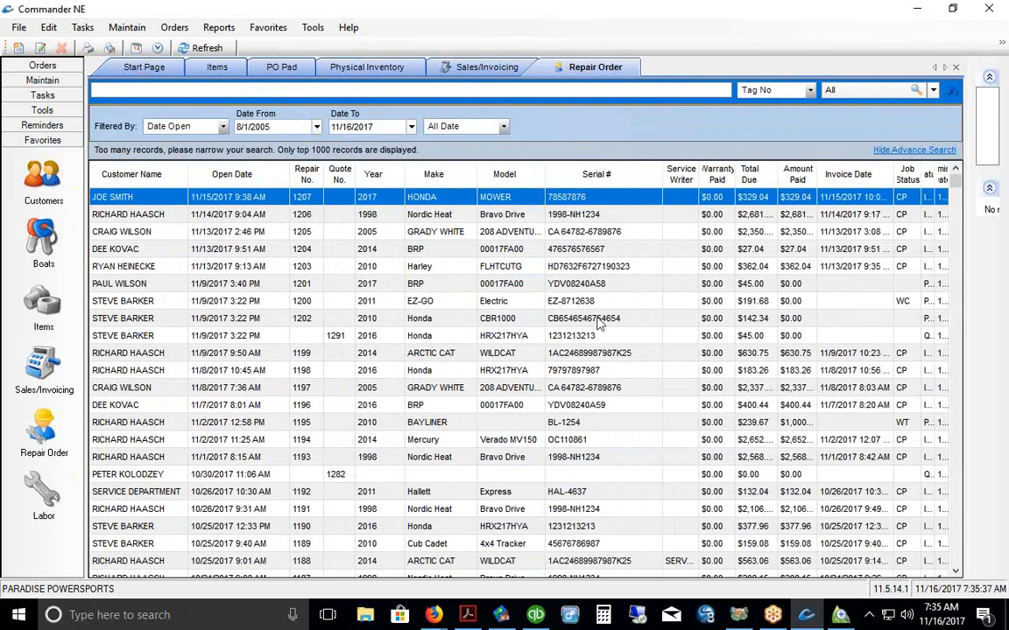
{"action": "left_click_drag", "start_coordinate": [652, 179], "coordinate": [632, 179]}
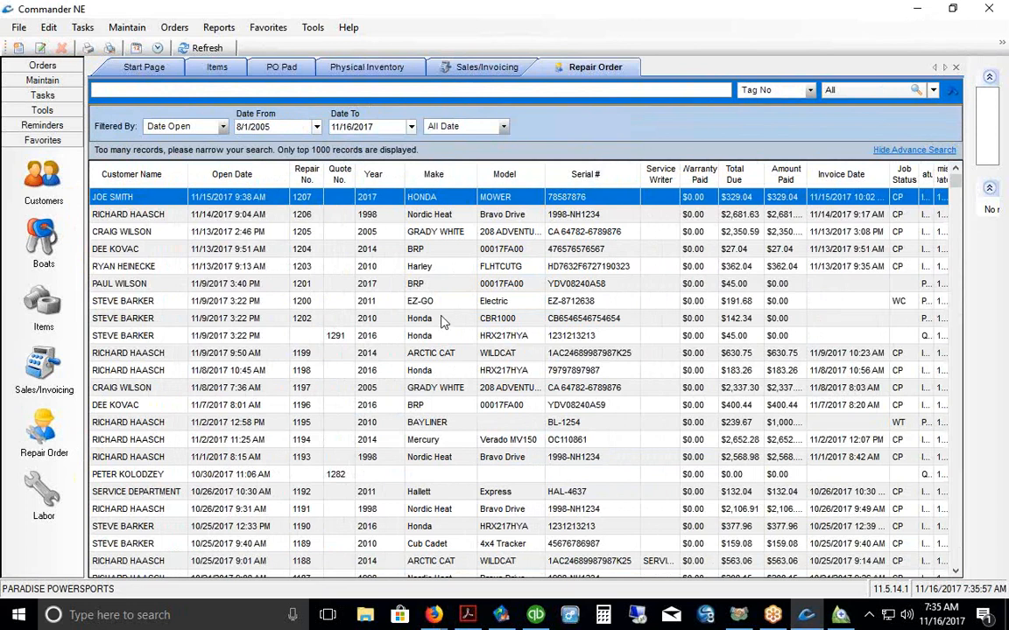
{"action": "left_click", "coordinate": [147, 89]}
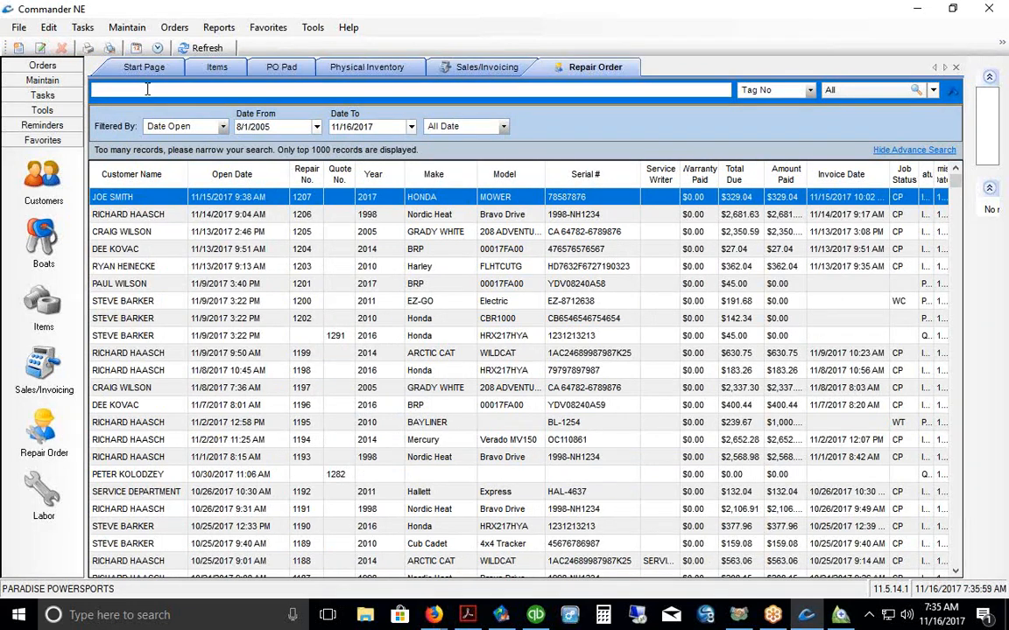
Step: Search repair orders by VIN No. for 'CA 64'
{"action": "left_click", "coordinate": [809, 90]}
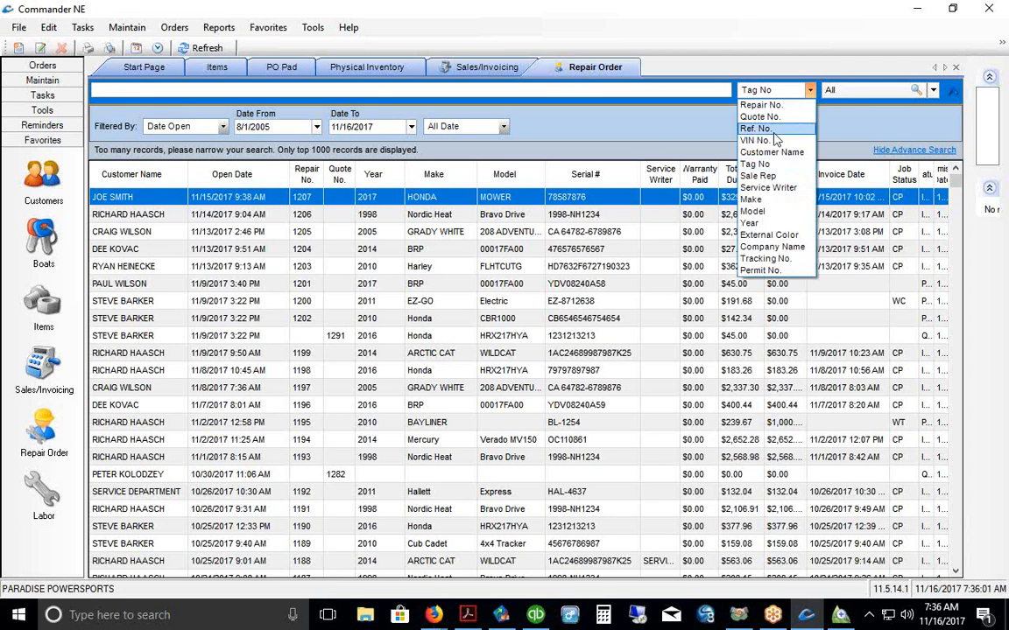
{"action": "left_click", "coordinate": [754, 129]}
{"action": "left_click", "coordinate": [809, 90]}
{"action": "left_click", "coordinate": [766, 141]}
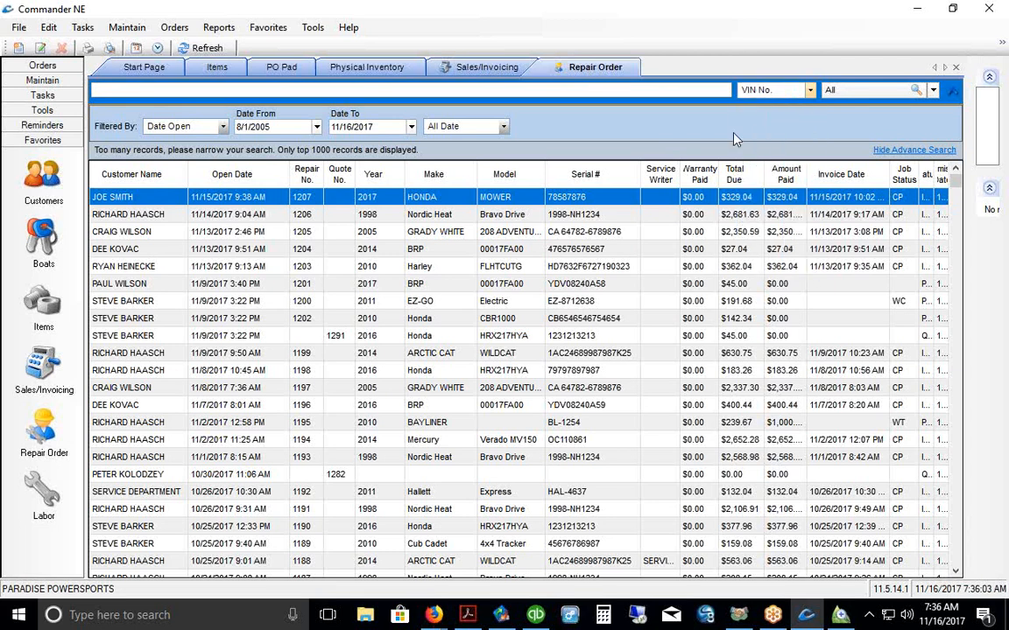
{"action": "left_click", "coordinate": [254, 93]}
{"action": "type", "text": "CA"}
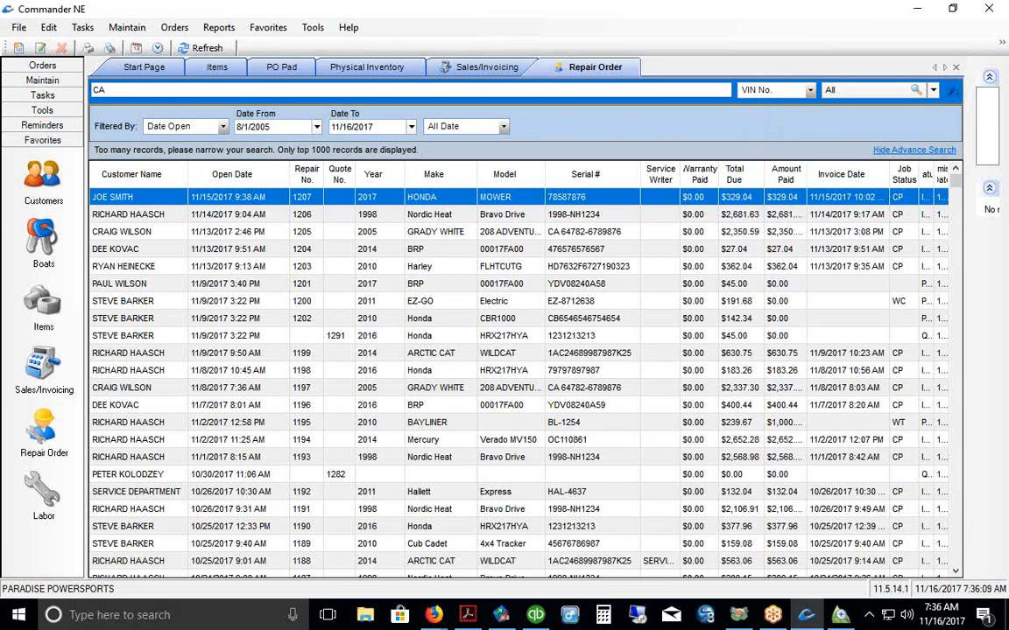
{"action": "type", "text": "64"}
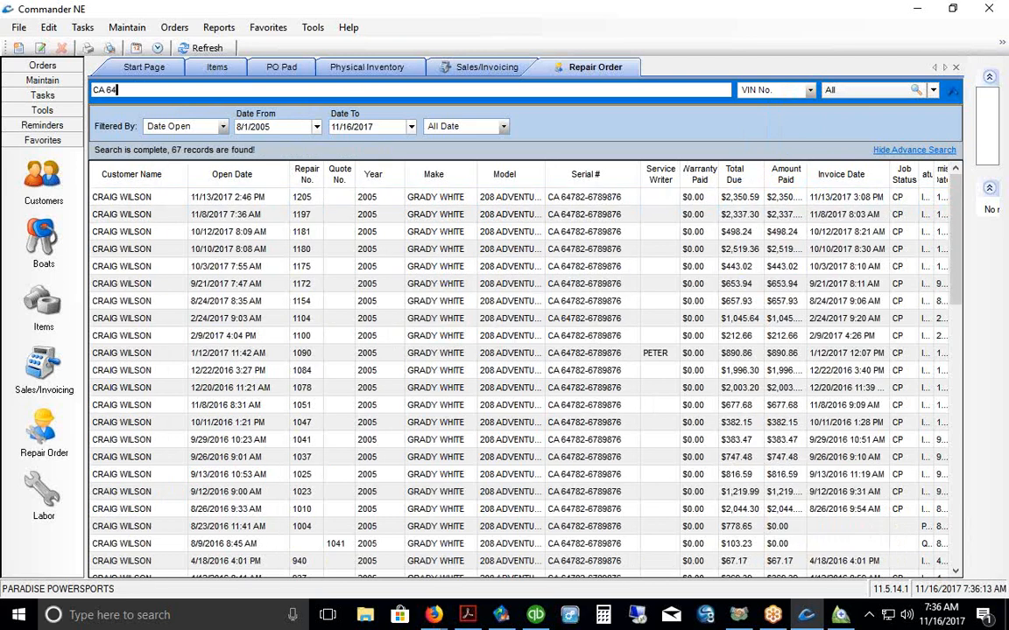
Step: Scroll through the 67 matching orders and select the oldest, repair order 407
{"action": "scroll", "coordinate": [493, 264], "scroll_direction": "down", "scroll_amount": 2}
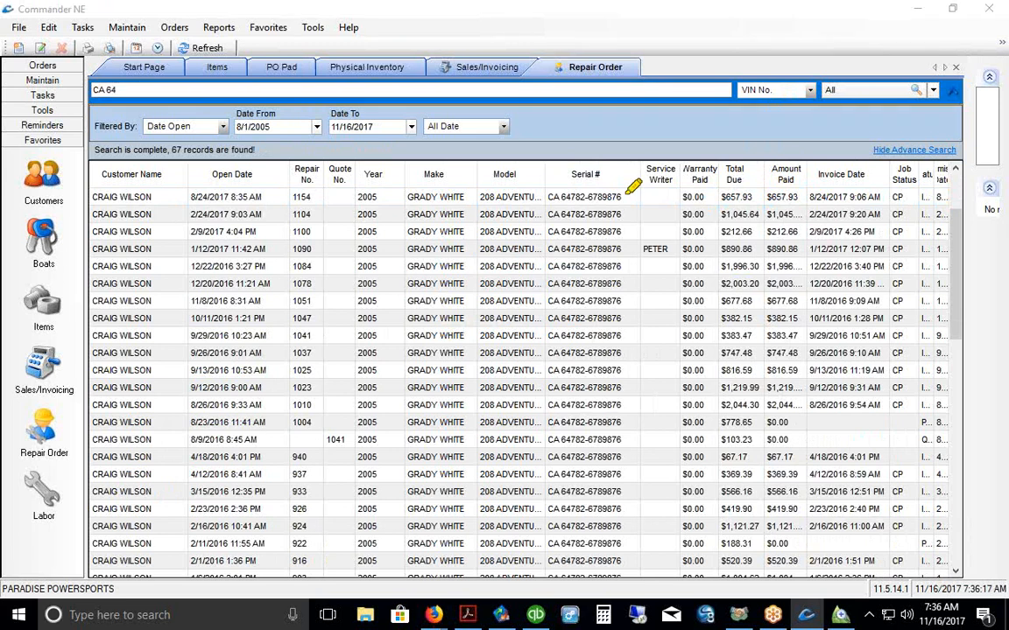
{"action": "left_click_drag", "start_coordinate": [560, 189], "coordinate": [614, 189]}
{"action": "left_click_drag", "start_coordinate": [273, 224], "coordinate": [299, 477]}
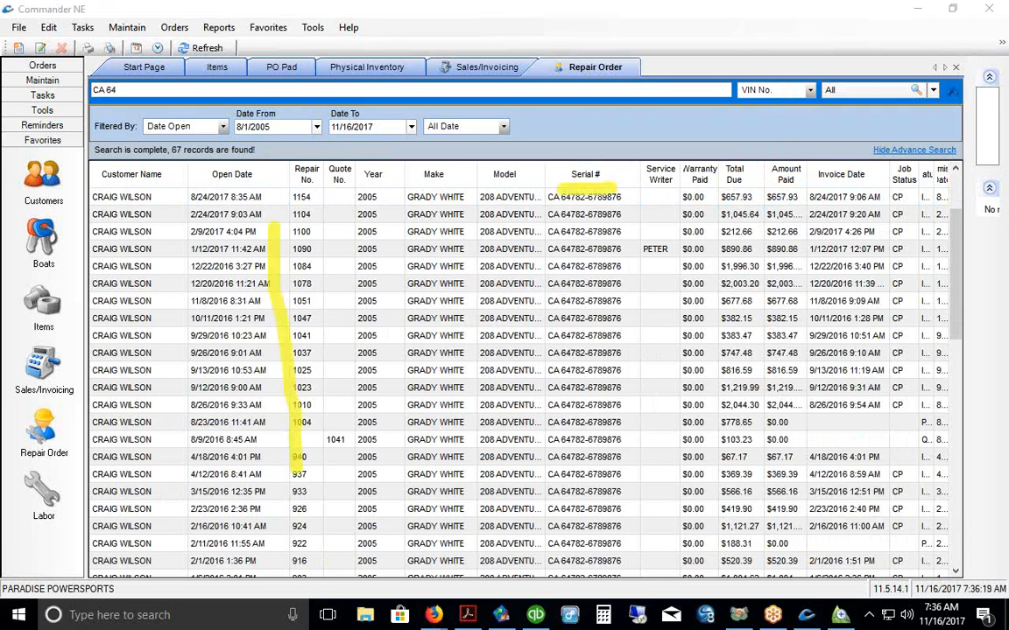
{"action": "key", "text": "Escape"}
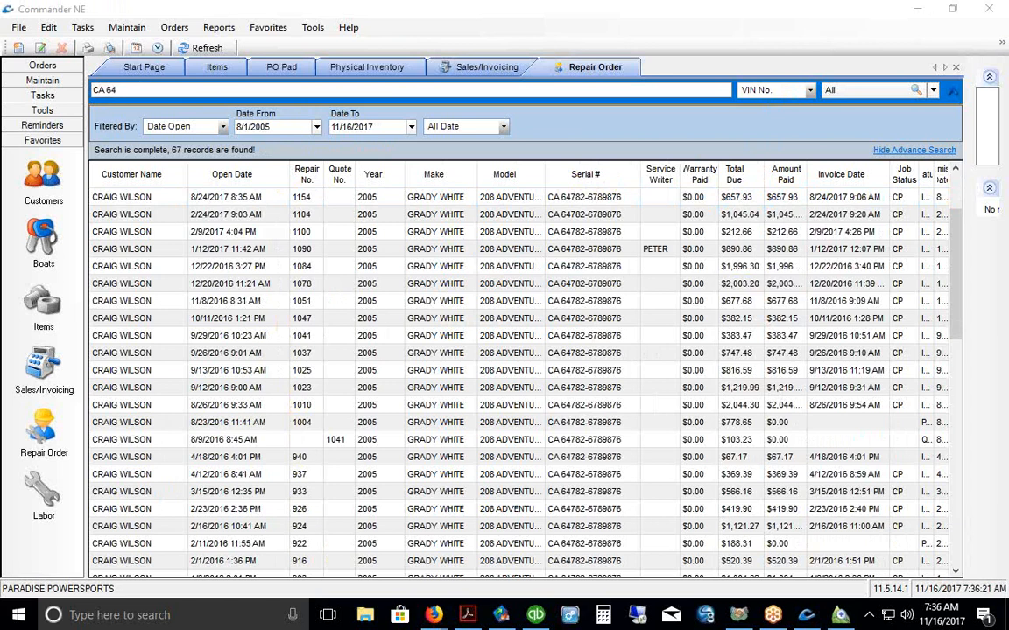
{"action": "scroll", "coordinate": [486, 302], "scroll_direction": "down", "scroll_amount": 15}
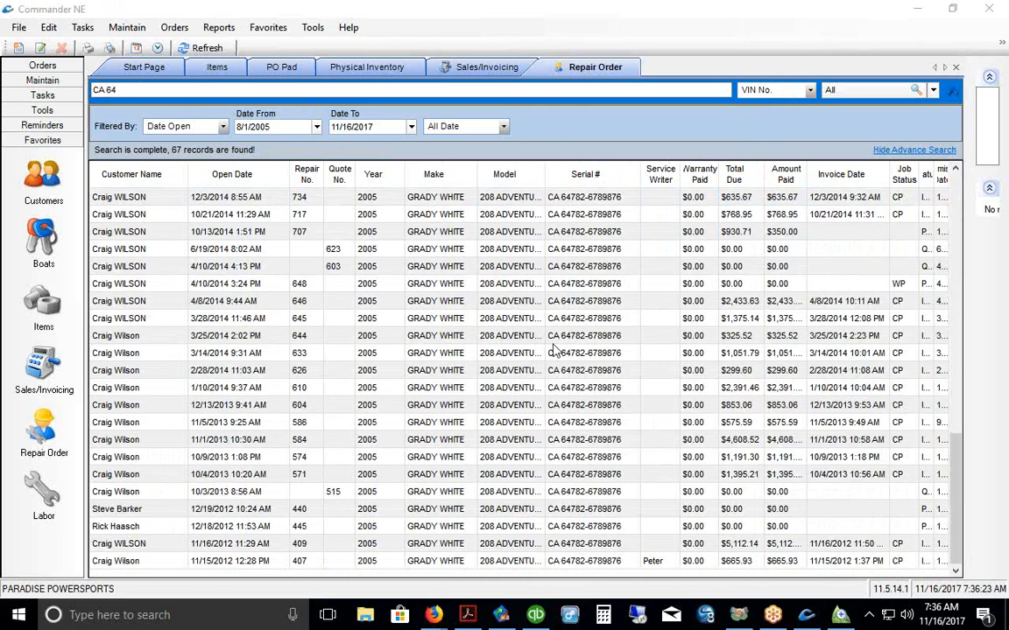
{"action": "left_click", "coordinate": [245, 562]}
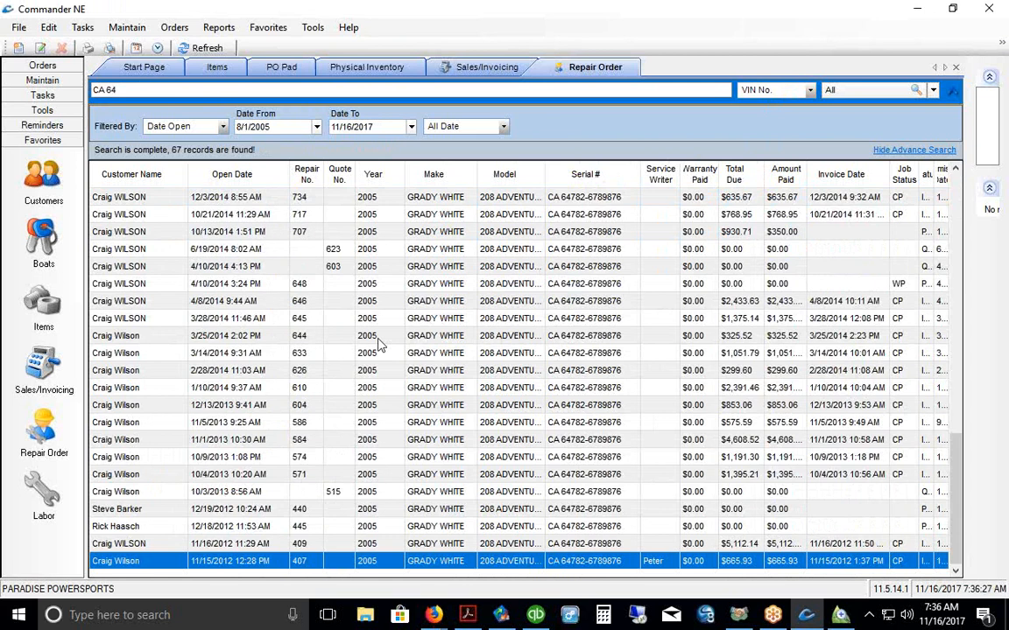
Step: View repair order 407, widen the Model column, and clear the CA 64 search
{"action": "double_click", "coordinate": [461, 561]}
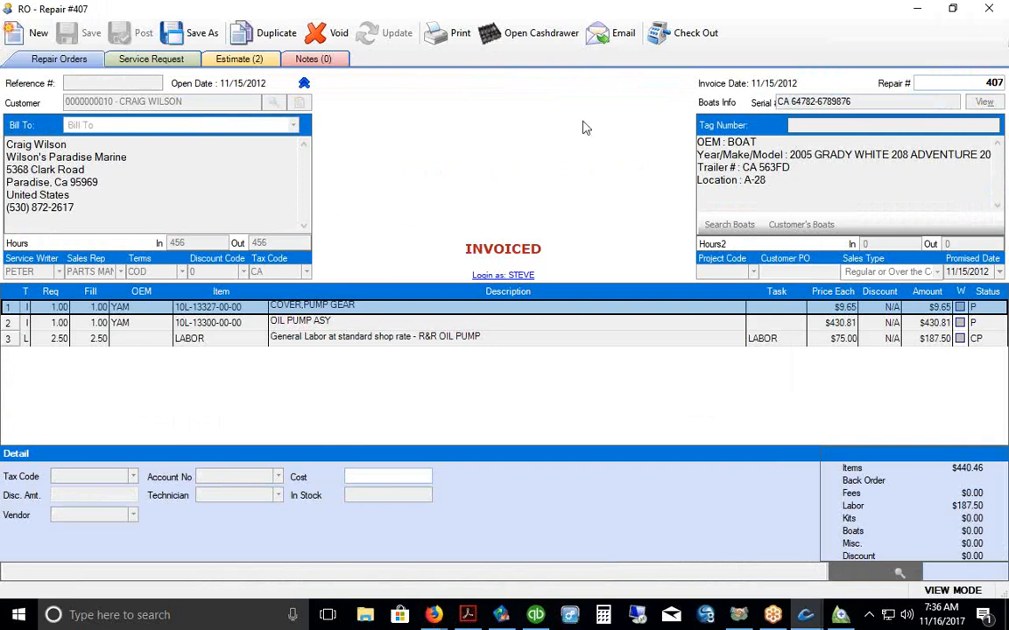
{"action": "left_click", "coordinate": [984, 11]}
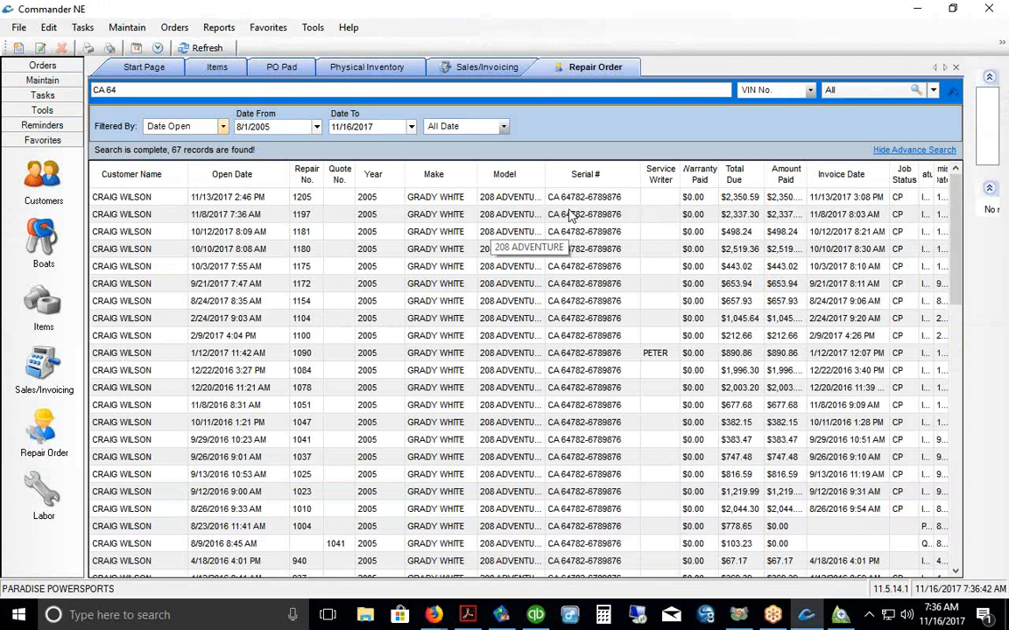
{"action": "left_click_drag", "start_coordinate": [544, 174], "coordinate": [562, 179]}
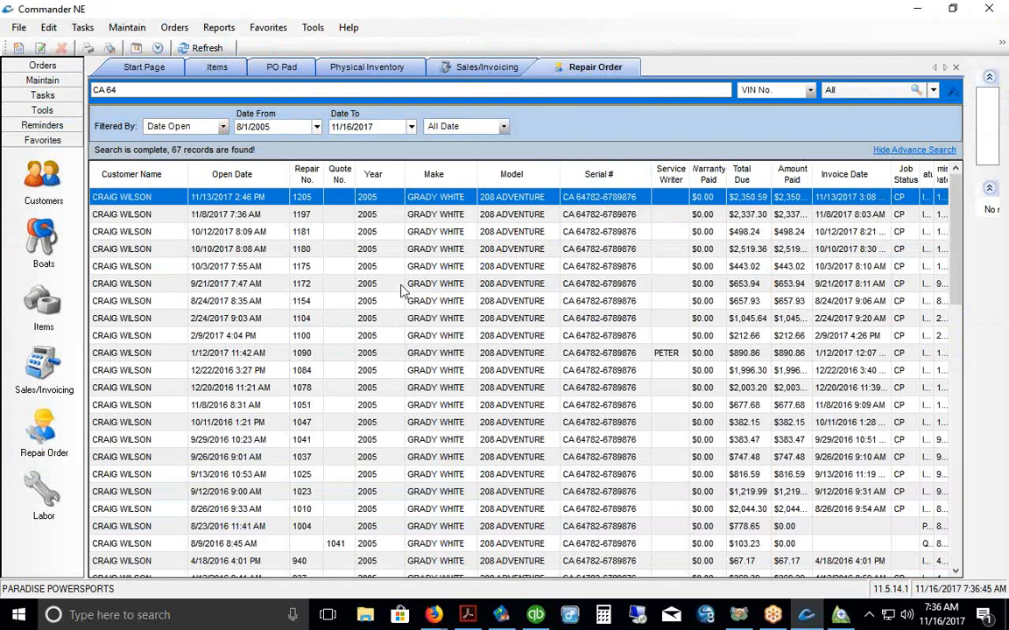
{"action": "left_click", "coordinate": [113, 92]}
{"action": "key", "text": "BackSpace"}
{"action": "key", "text": "BackSpace"}
{"action": "key", "text": "BackSpace"}
{"action": "key", "text": "BackSpace"}
{"action": "key", "text": "BackSpace"}
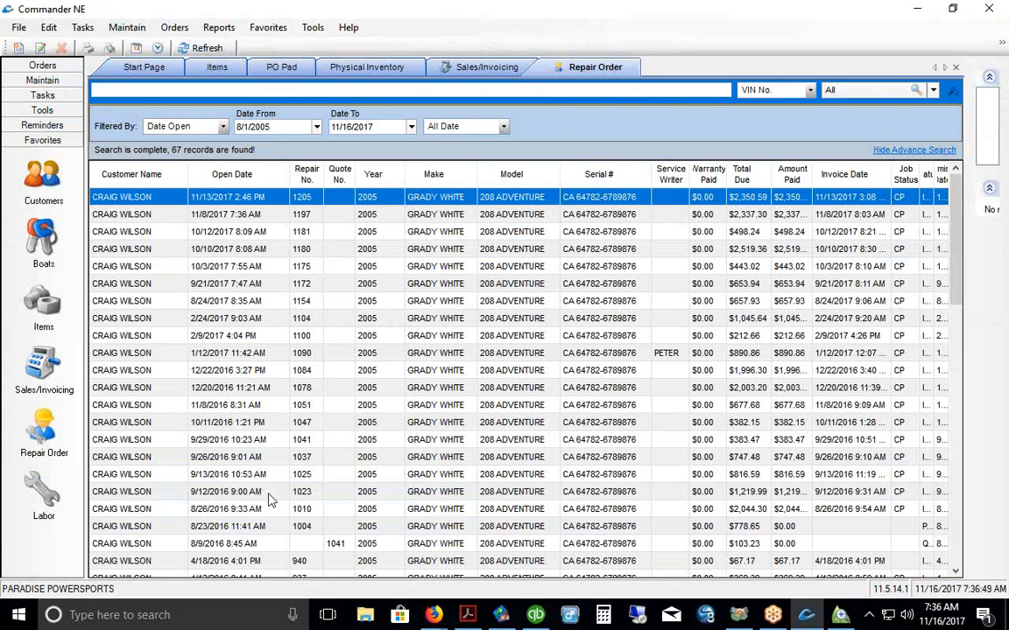
Step: Open repair order 1037 and copy the control handle part number 1-CA69060P
{"action": "double_click", "coordinate": [413, 460]}
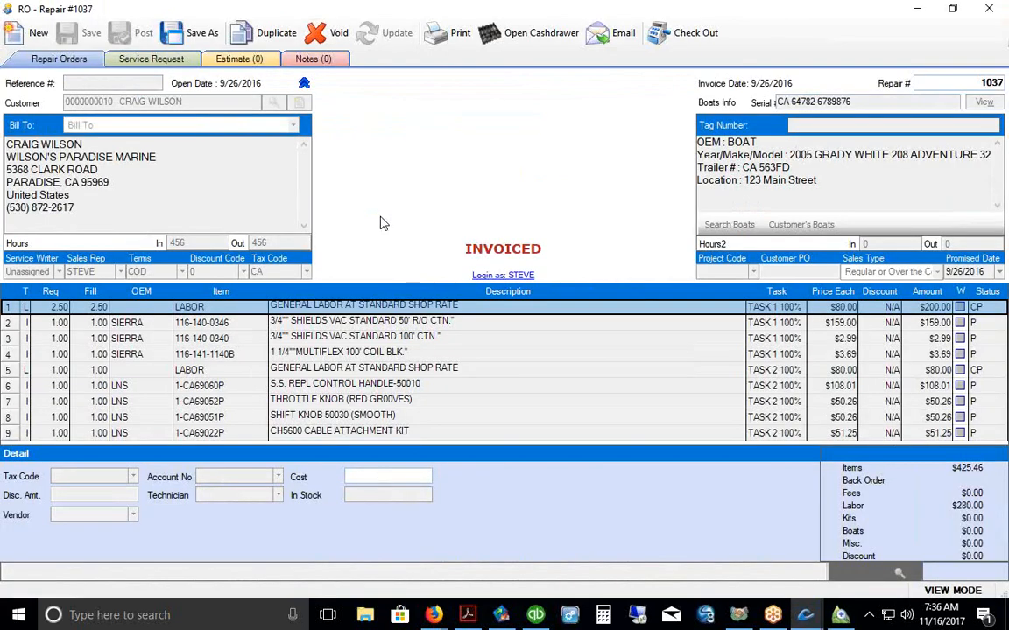
{"action": "left_click", "coordinate": [403, 401]}
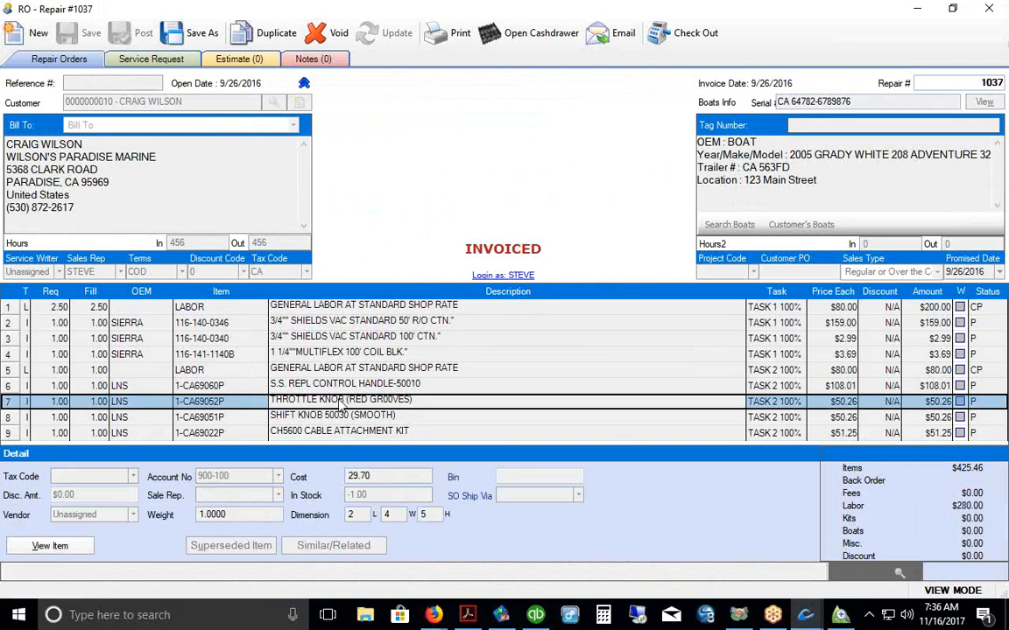
{"action": "right_click", "coordinate": [189, 391]}
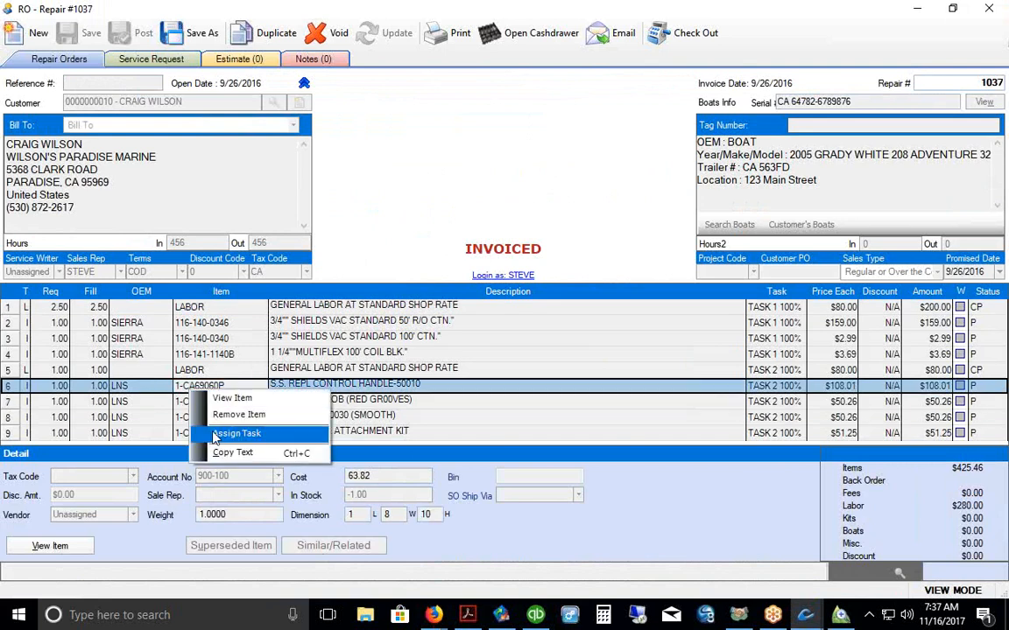
{"action": "left_click", "coordinate": [232, 453]}
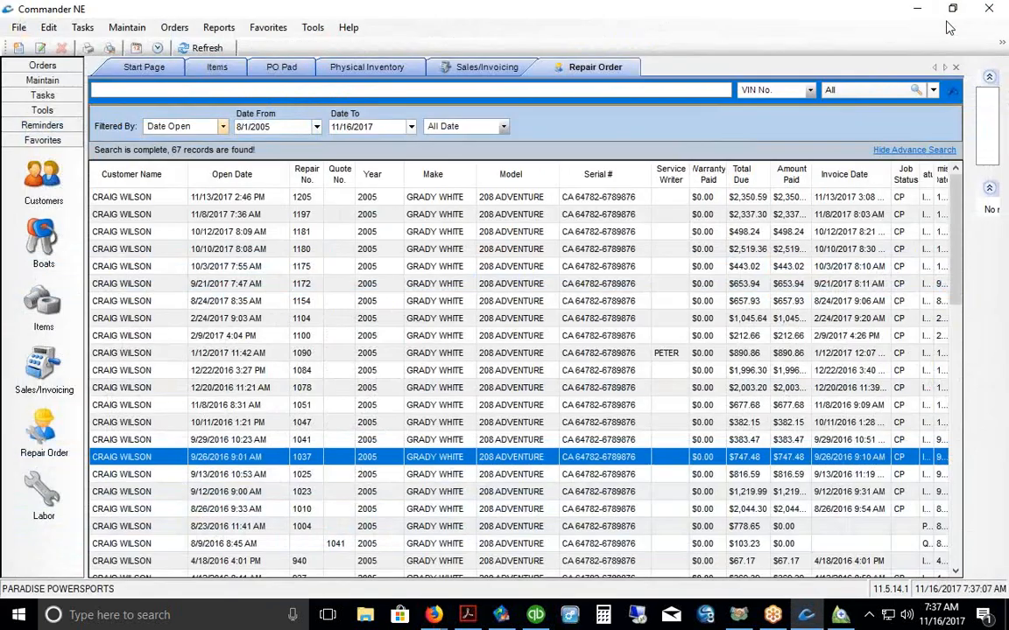
Step: Run an NE Search for the pasted part number 1-CA69060P
{"action": "left_click", "coordinate": [42, 111]}
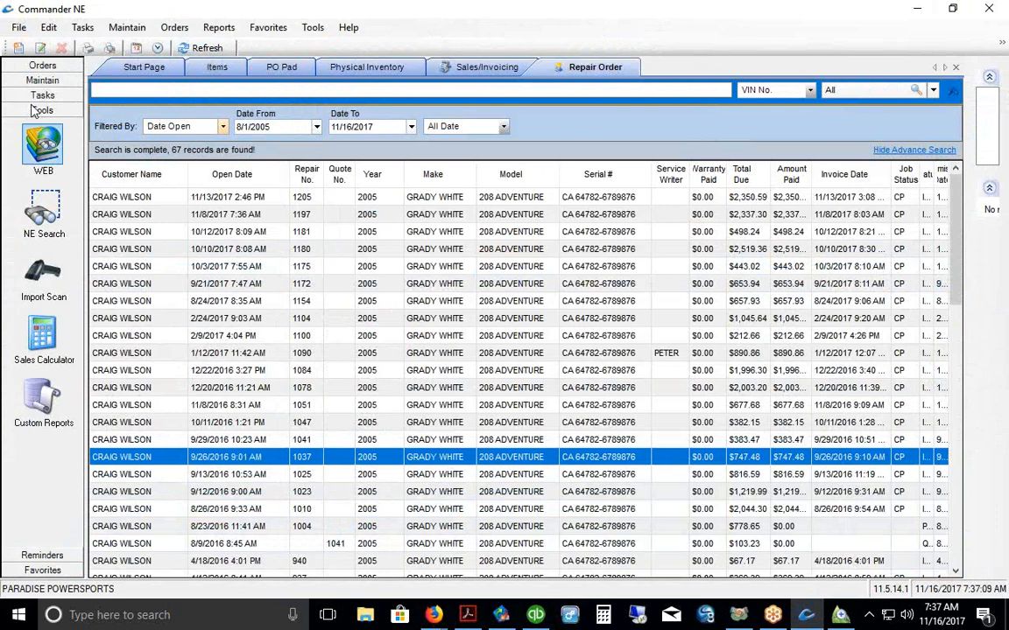
{"action": "left_click", "coordinate": [44, 182]}
{"action": "double_click", "coordinate": [98, 29]}
{"action": "right_click", "coordinate": [99, 28]}
{"action": "left_click", "coordinate": [131, 95]}
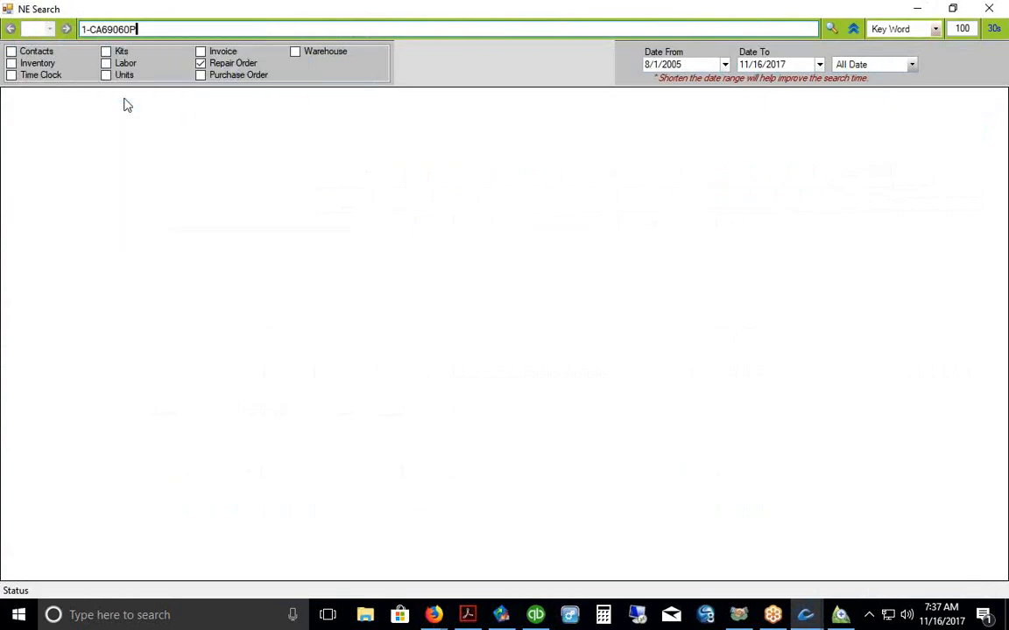
{"action": "key", "text": "Return"}
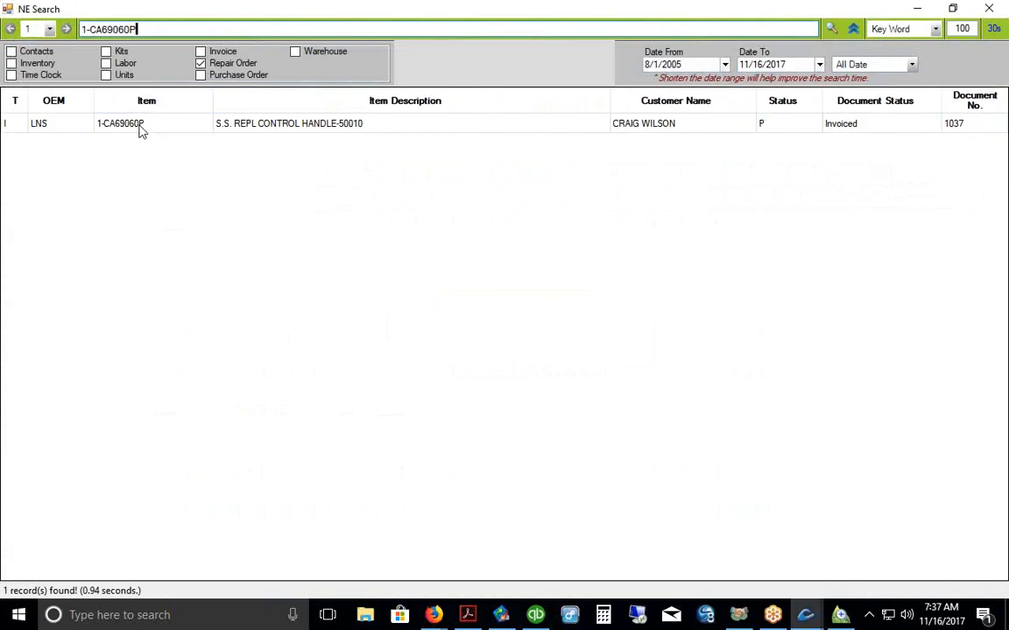
Step: Open the single matching result, invoiced repair order 1037
{"action": "left_click", "coordinate": [140, 128]}
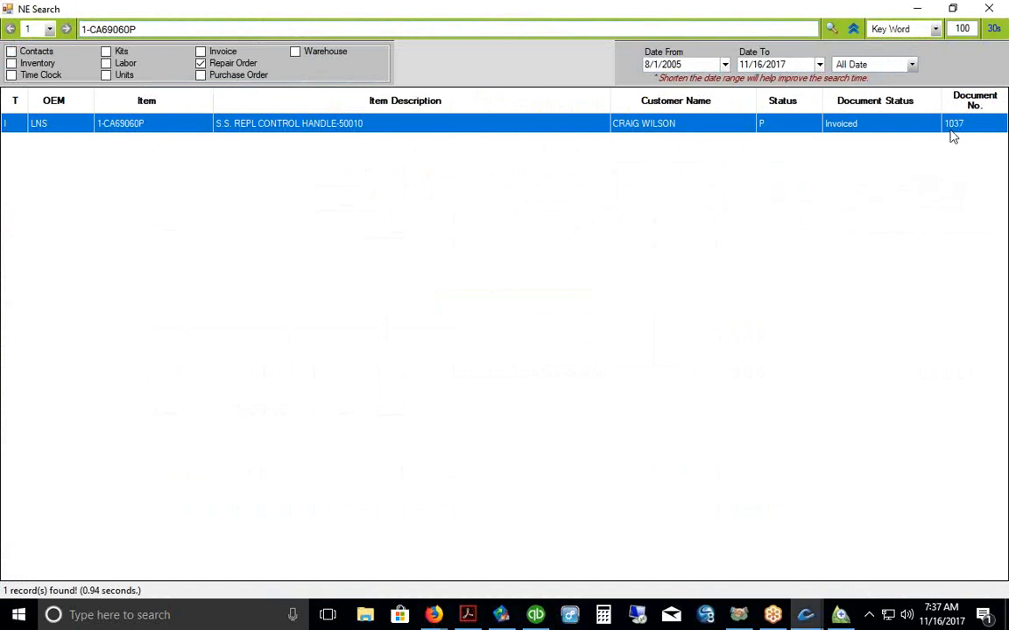
{"action": "double_click", "coordinate": [355, 128]}
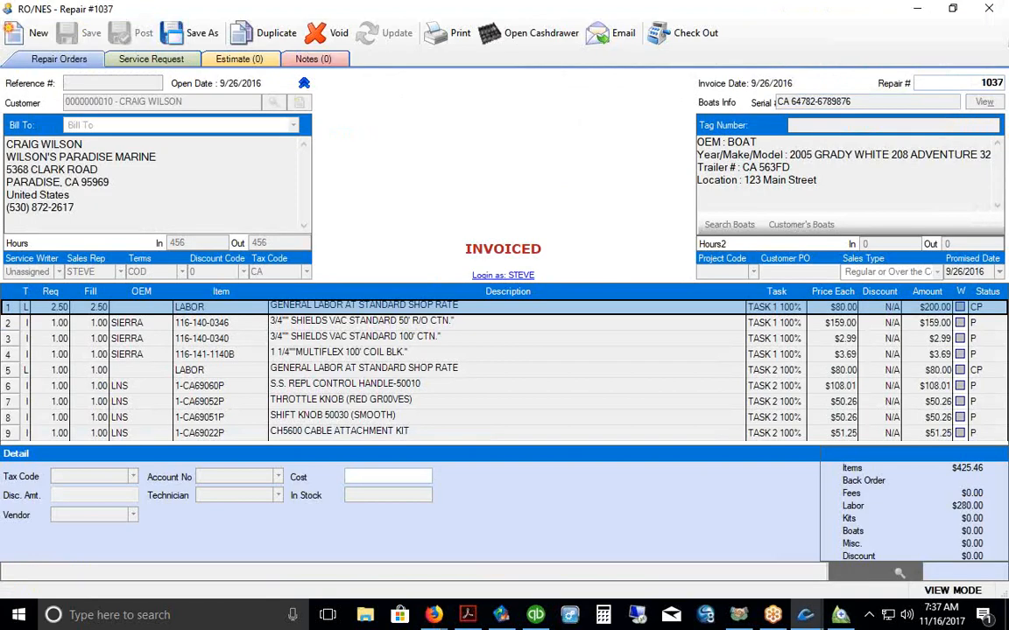
{"action": "left_click_drag", "start_coordinate": [751, 103], "coordinate": [814, 100]}
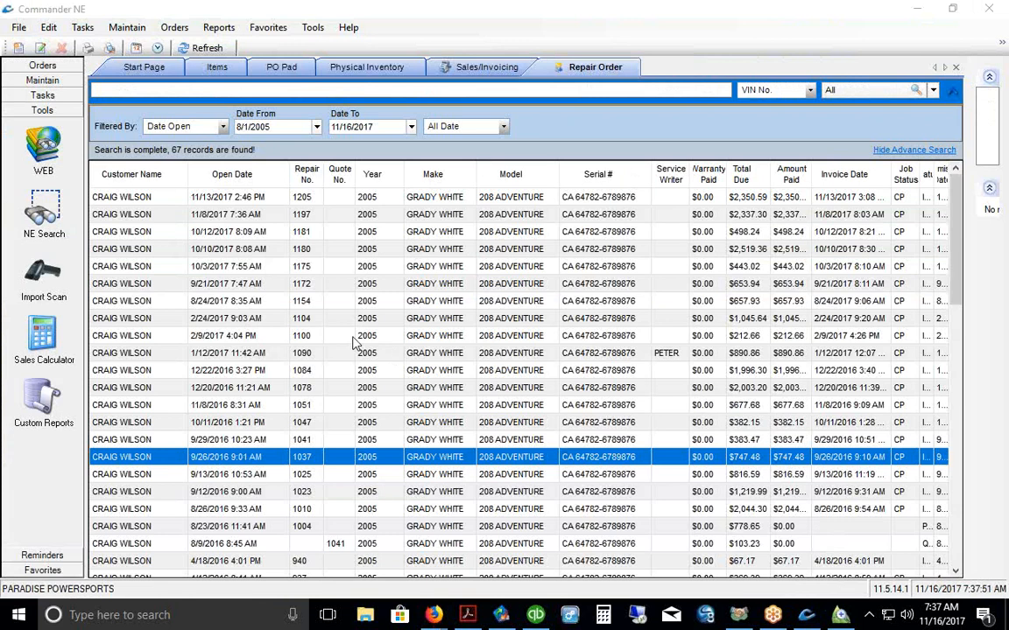
Step: Start a new repair order and look over the customer search and customer details forms
{"action": "right_click", "coordinate": [456, 267]}
{"action": "left_click", "coordinate": [492, 295]}
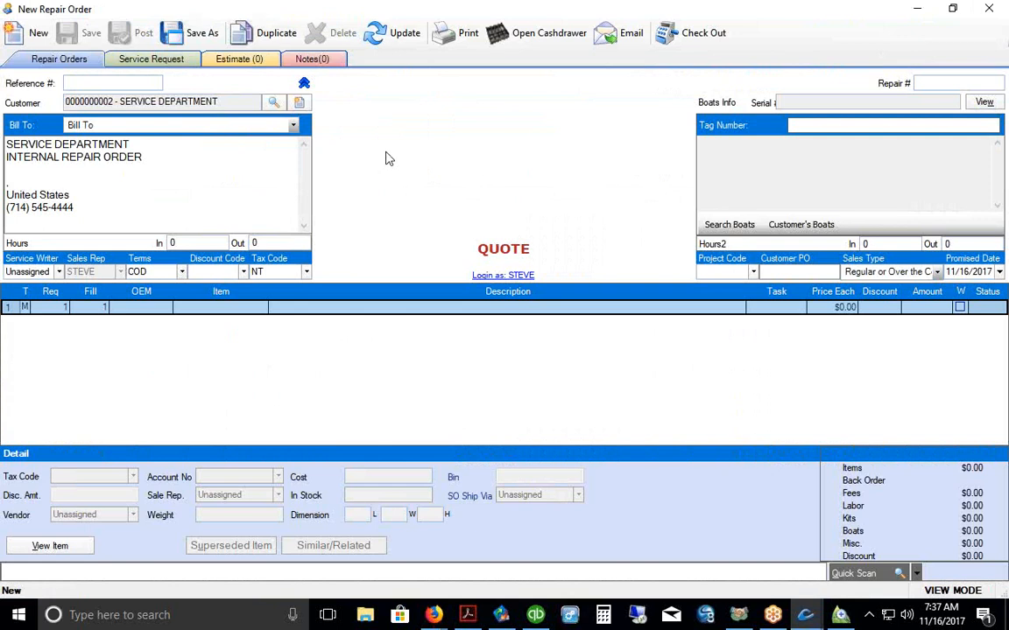
{"action": "left_click", "coordinate": [274, 103]}
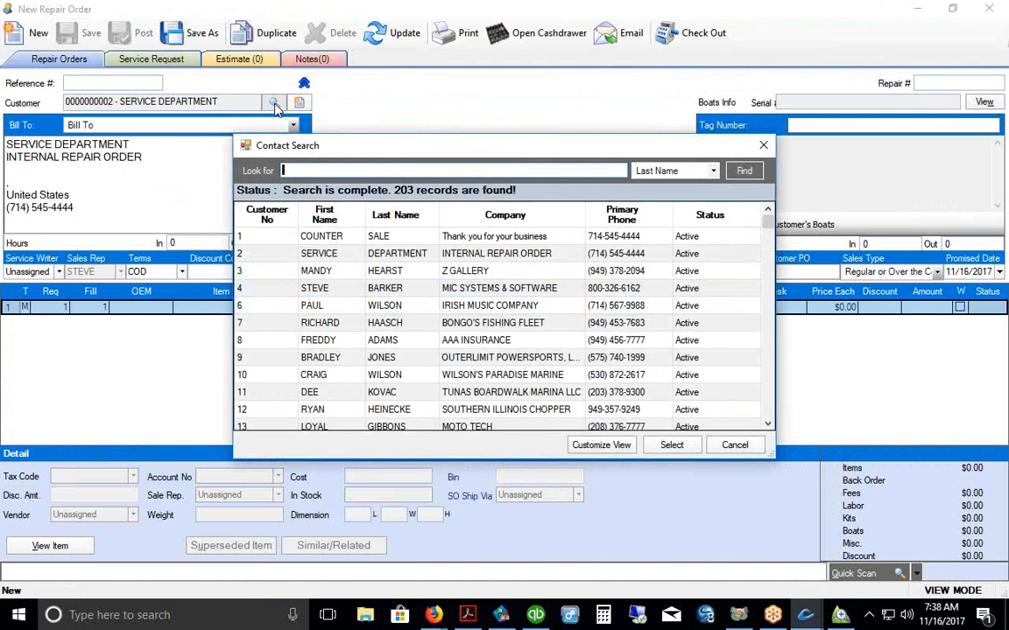
{"action": "left_click", "coordinate": [762, 146]}
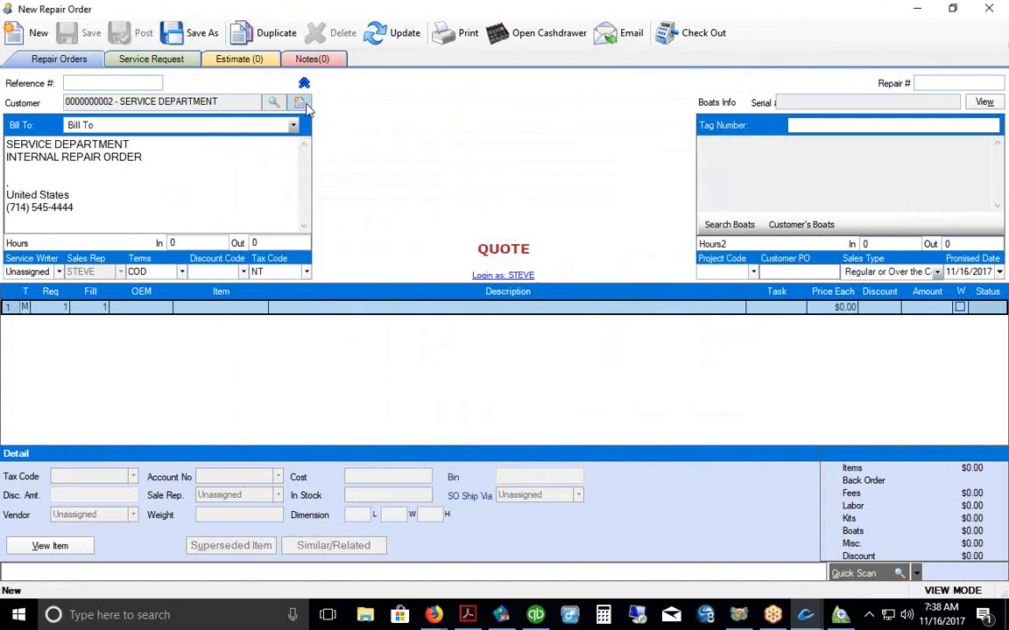
{"action": "left_click", "coordinate": [300, 104]}
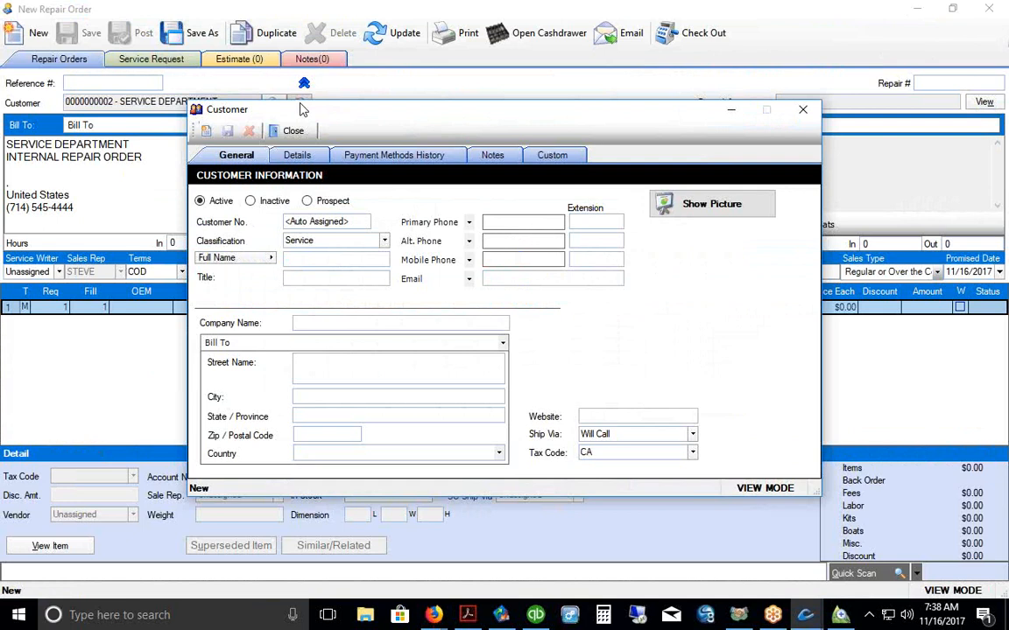
{"action": "left_click", "coordinate": [289, 130]}
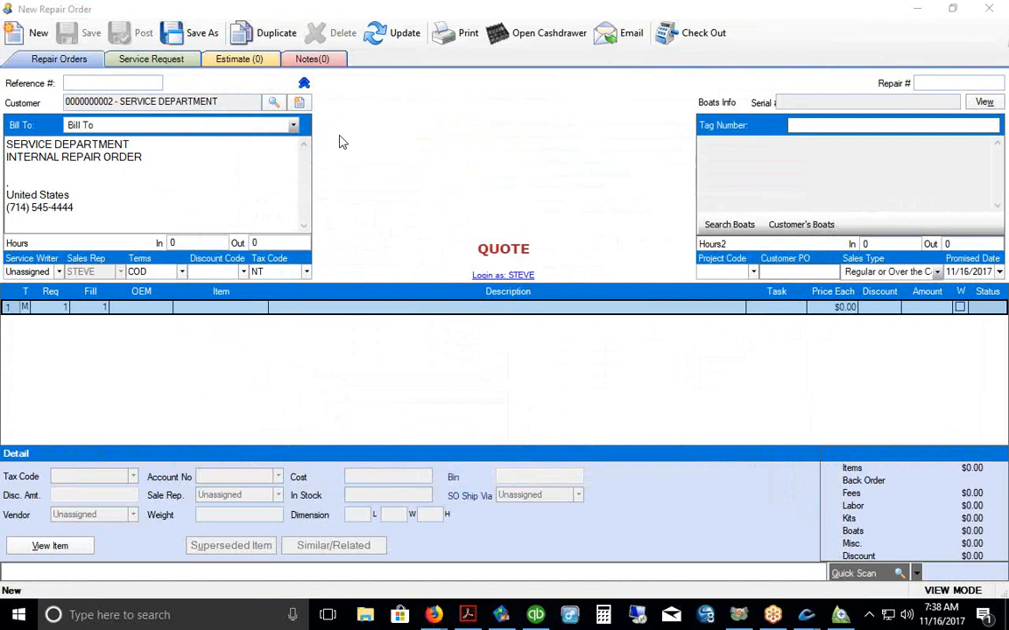
{"action": "left_click", "coordinate": [299, 104]}
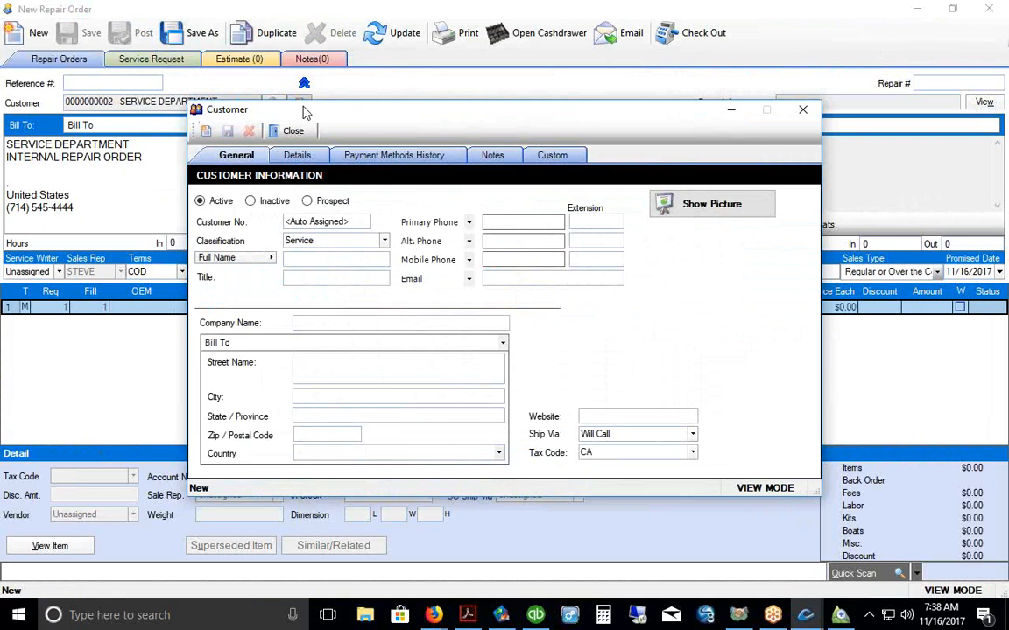
{"action": "left_click", "coordinate": [802, 110]}
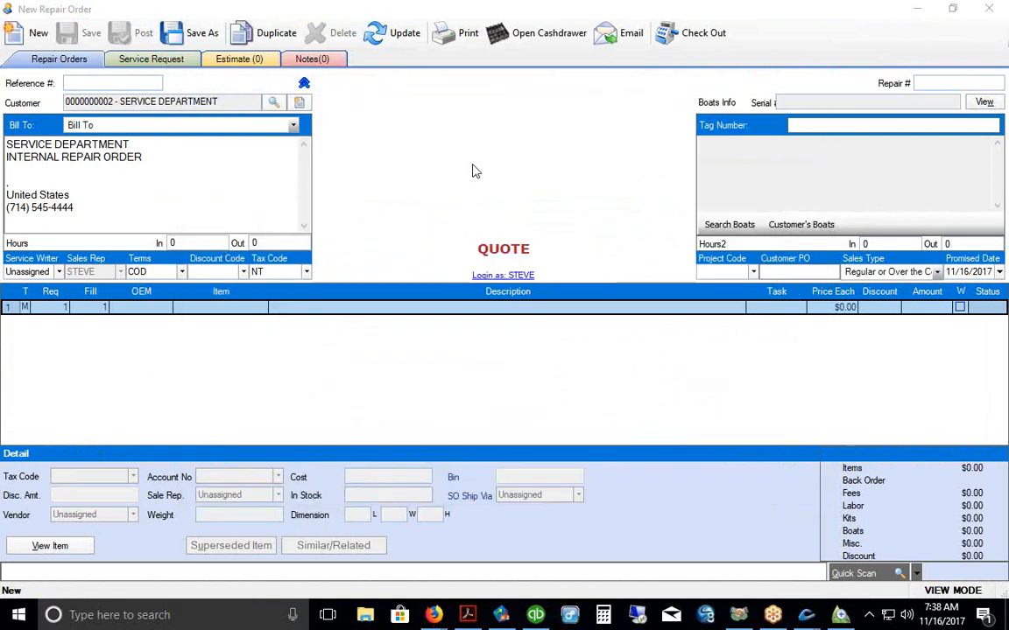
Step: Select the Bongo's Fishing Fleet contact as the order's customer
{"action": "left_click", "coordinate": [273, 102]}
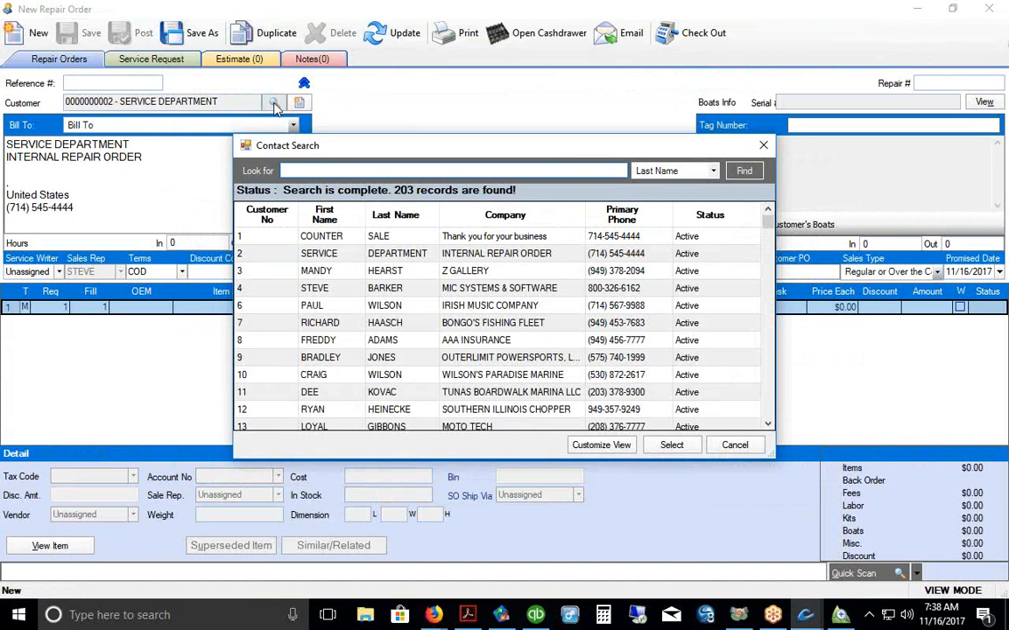
{"action": "left_click_drag", "start_coordinate": [504, 146], "coordinate": [501, 109]}
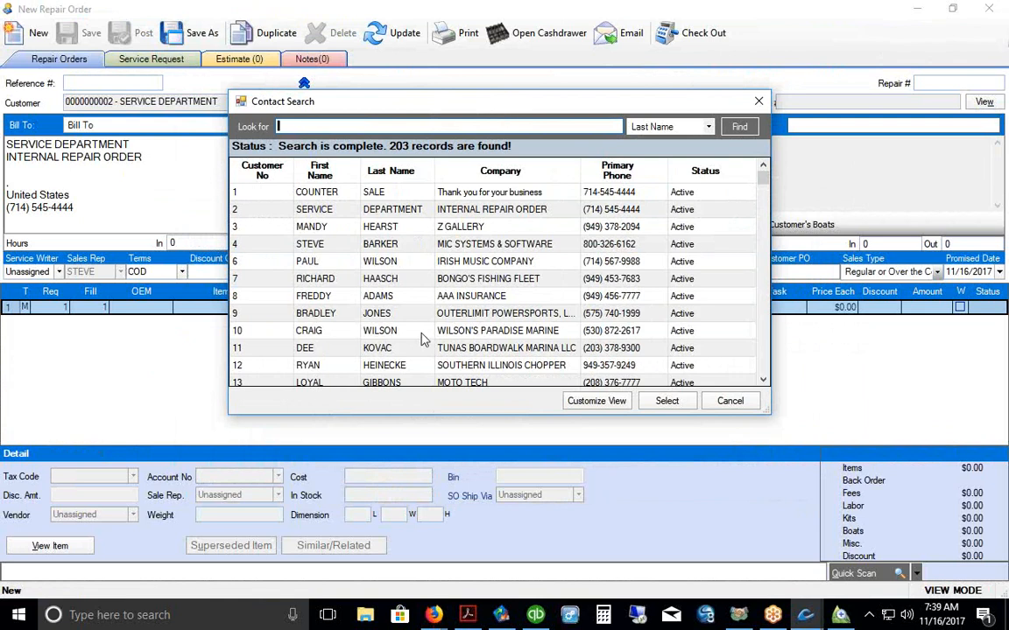
{"action": "left_click", "coordinate": [367, 278]}
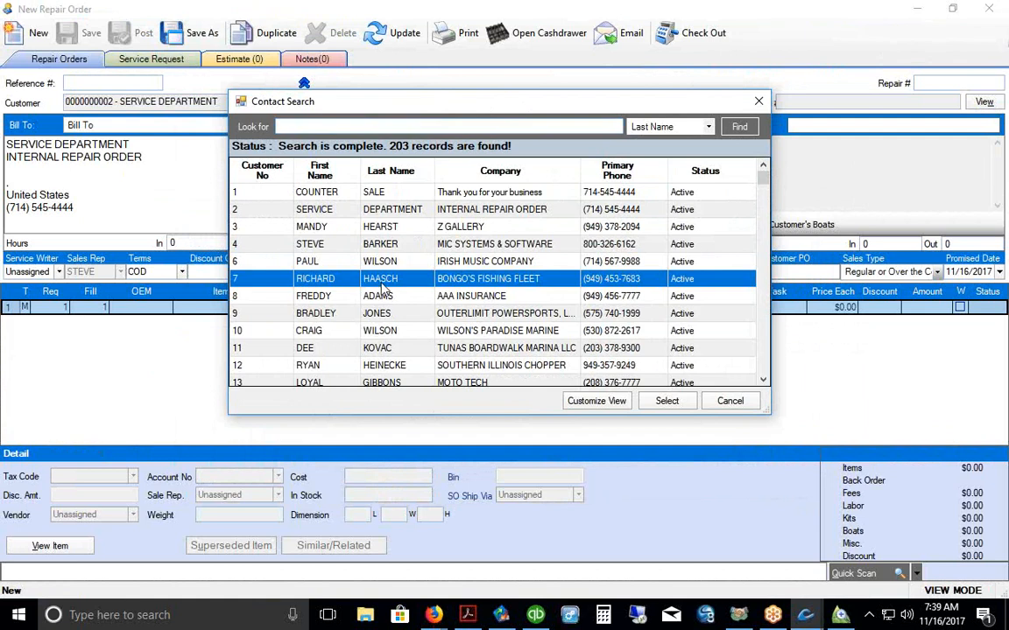
{"action": "left_click", "coordinate": [665, 403]}
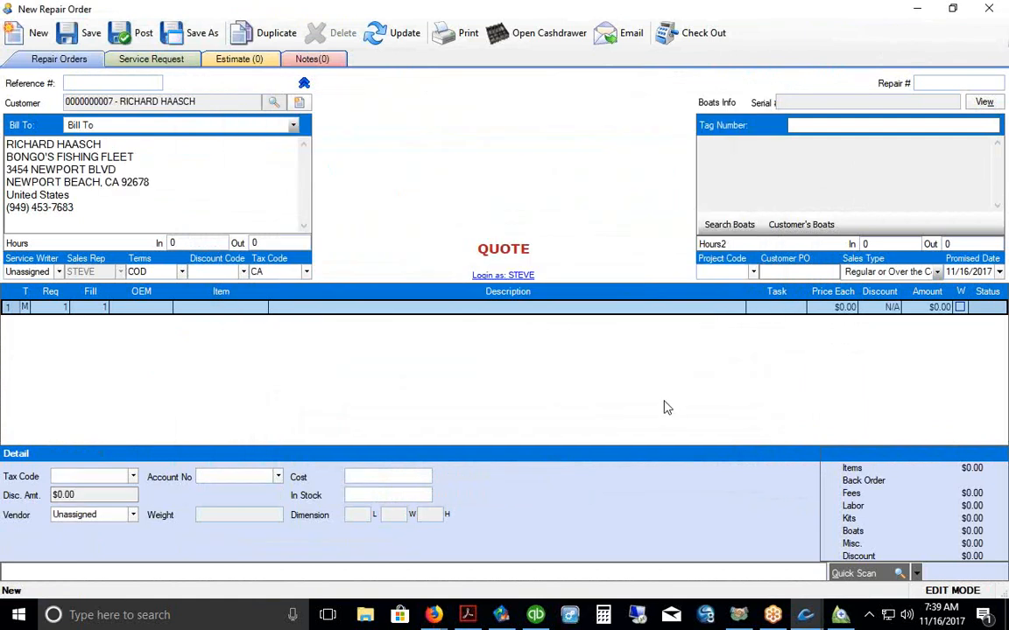
Step: Search units limited to this customer's own and widen the Customer Name column
{"action": "left_click", "coordinate": [729, 225]}
{"action": "left_click", "coordinate": [741, 153]}
{"action": "left_click", "coordinate": [778, 173]}
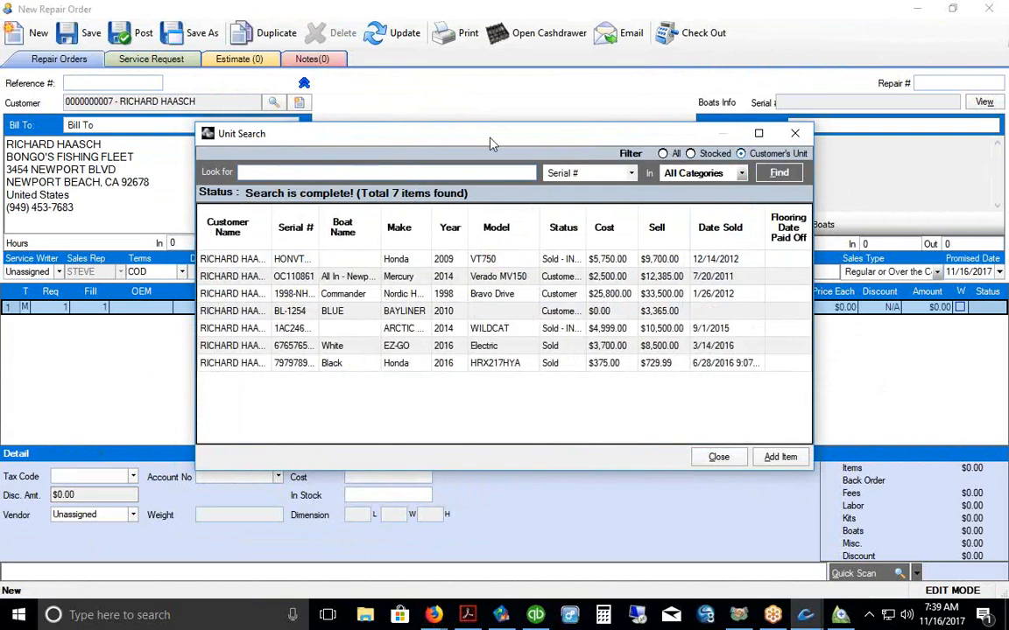
{"action": "left_click_drag", "start_coordinate": [500, 136], "coordinate": [496, 118]}
{"action": "left_click_drag", "start_coordinate": [279, 231], "coordinate": [297, 232]}
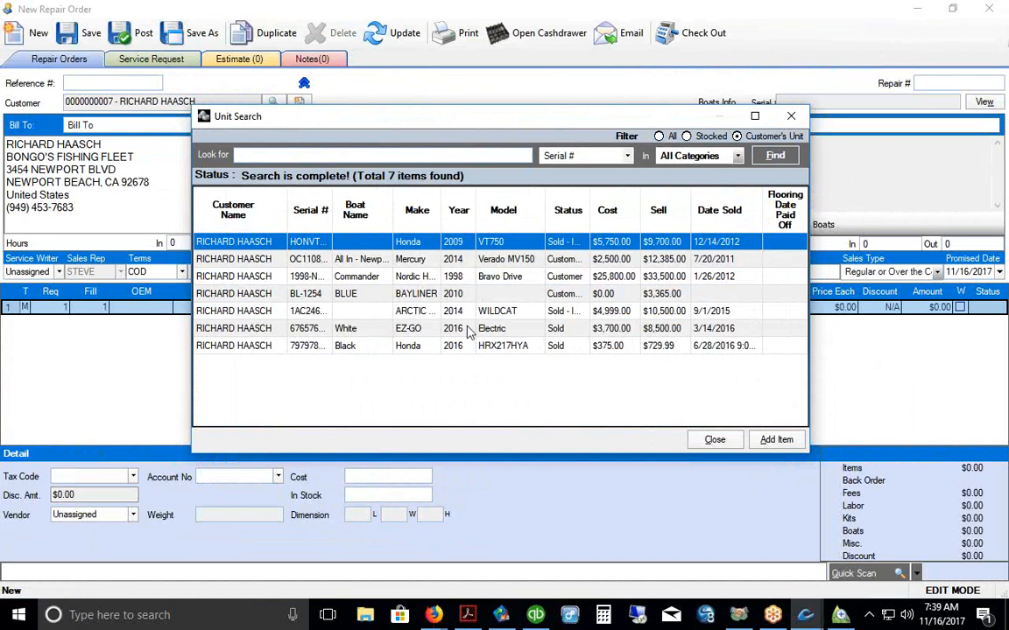
{"action": "left_click", "coordinate": [430, 264]}
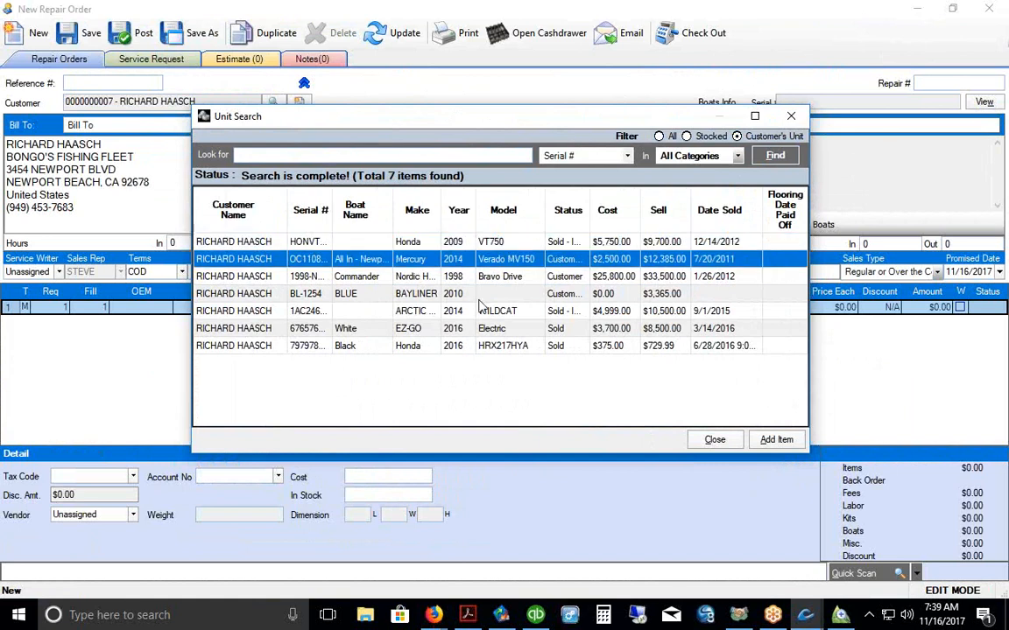
{"action": "key", "text": "Down"}
Step: Widen Make, Boat Name and Serial # columns, then add the 1998-NH1234 Commander boat
{"action": "left_click_drag", "start_coordinate": [464, 223], "coordinate": [468, 225]}
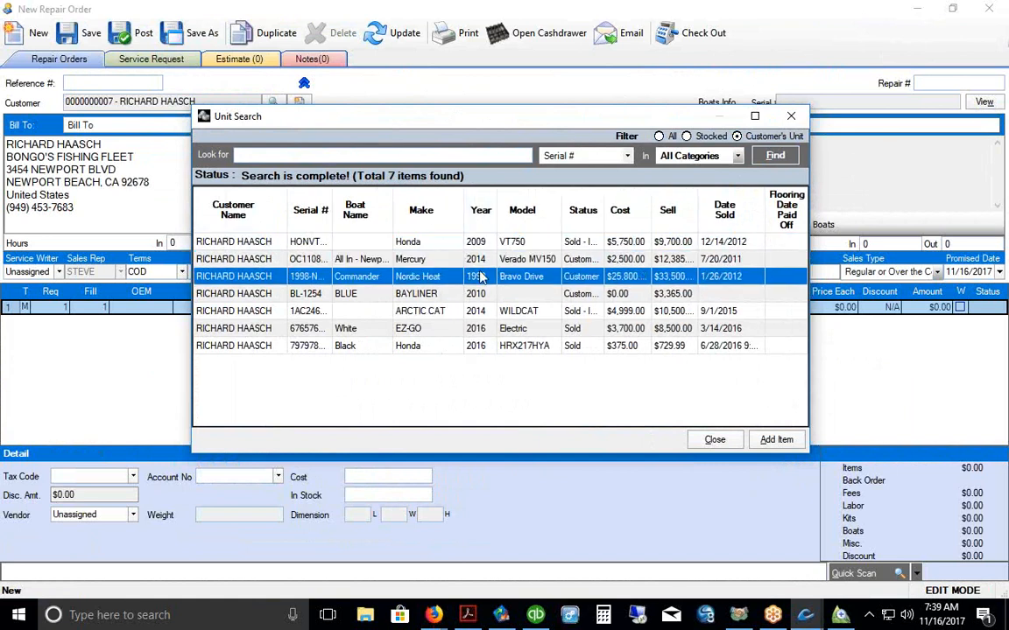
{"action": "left_click", "coordinate": [439, 295]}
{"action": "left_click", "coordinate": [443, 315]}
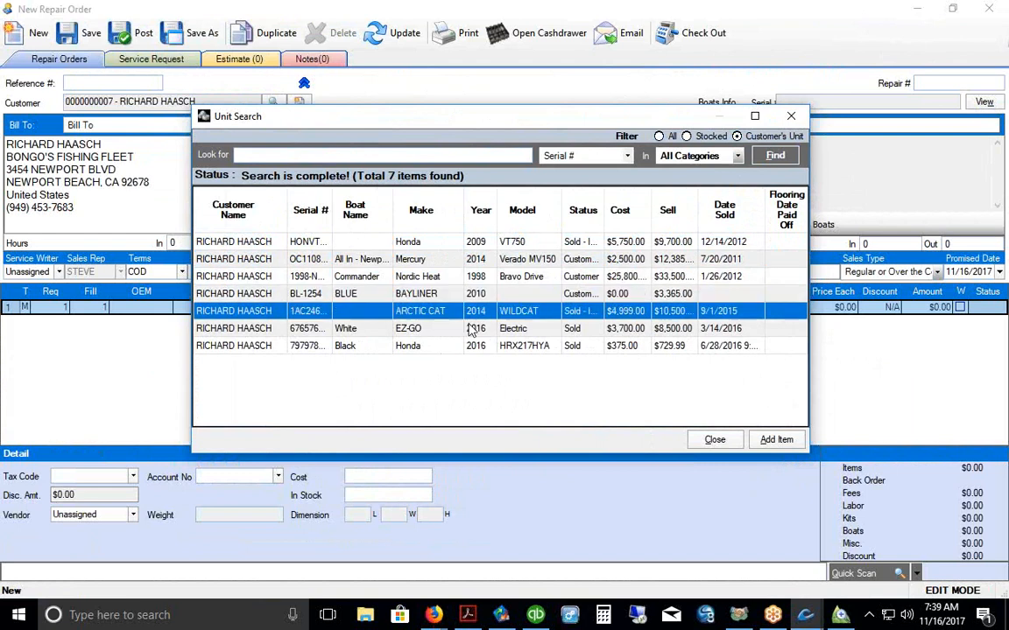
{"action": "left_click", "coordinate": [409, 330]}
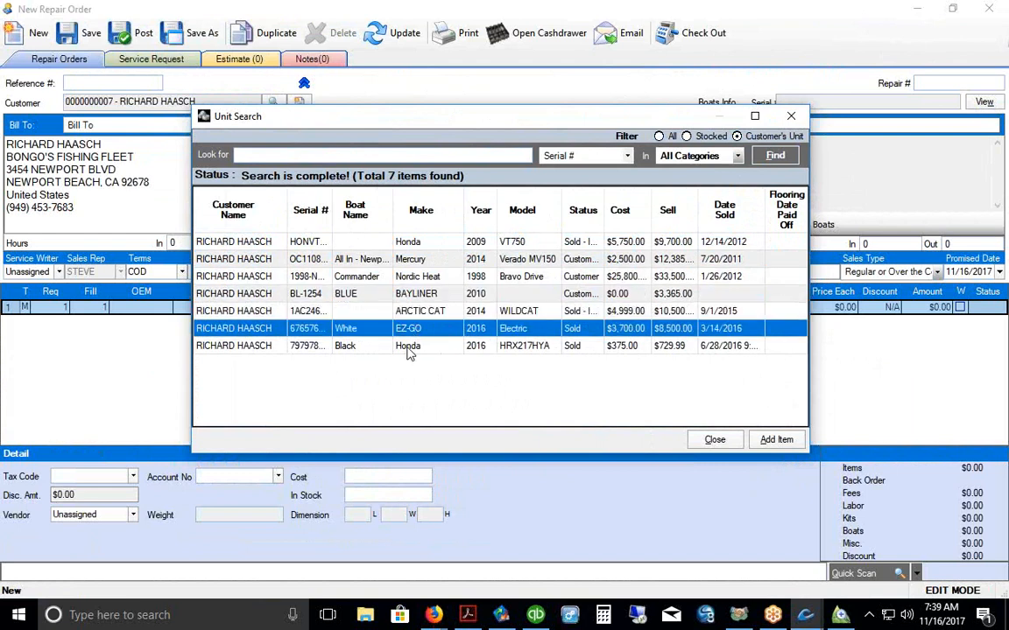
{"action": "left_click", "coordinate": [412, 348]}
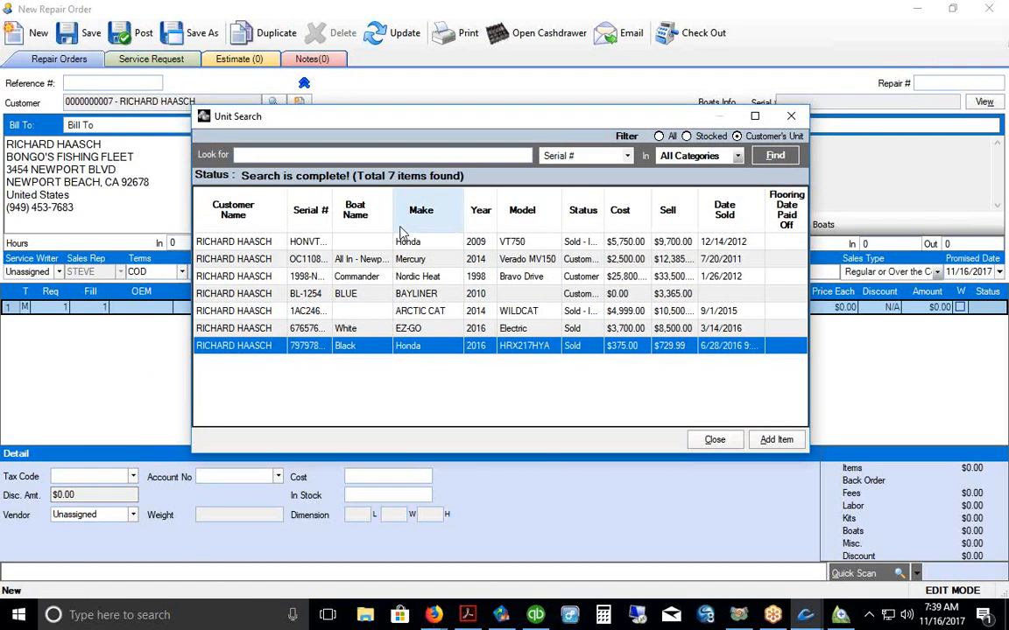
{"action": "left_click_drag", "start_coordinate": [393, 220], "coordinate": [409, 222]}
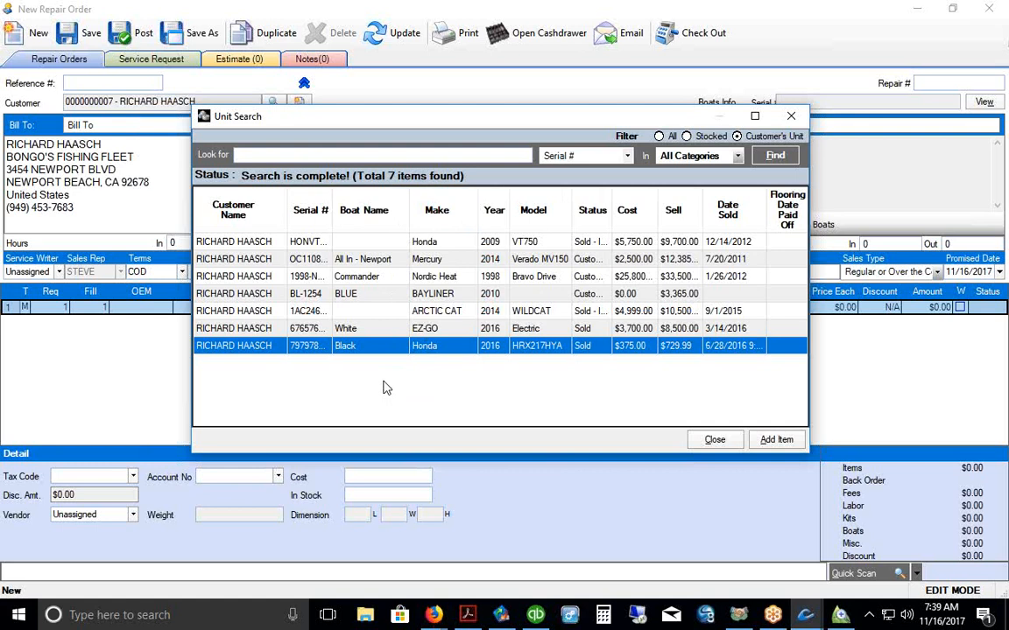
{"action": "left_click_drag", "start_coordinate": [351, 230], "coordinate": [368, 230]}
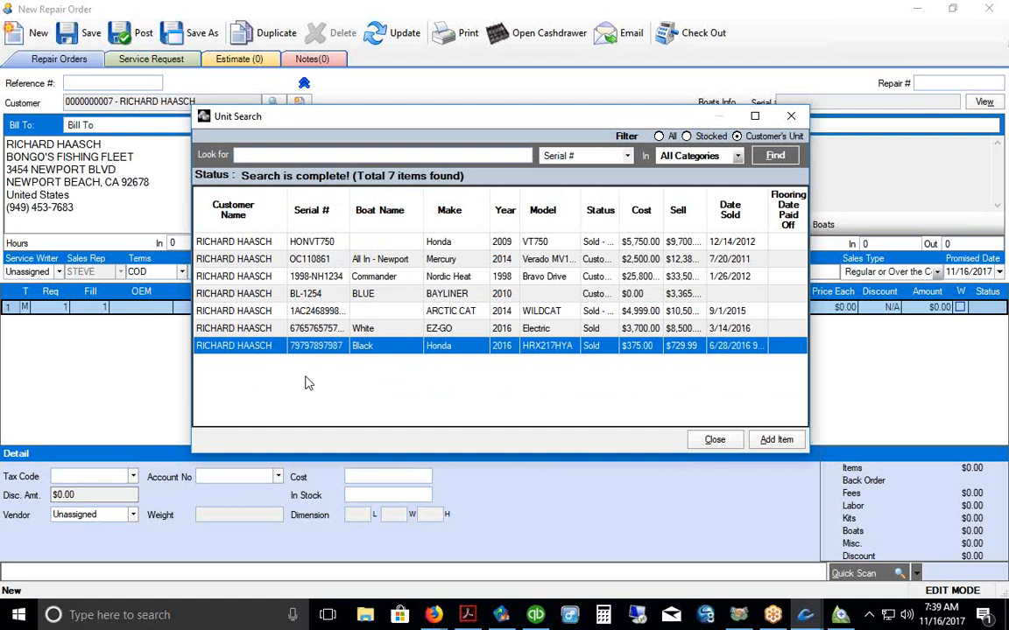
{"action": "left_click", "coordinate": [417, 278]}
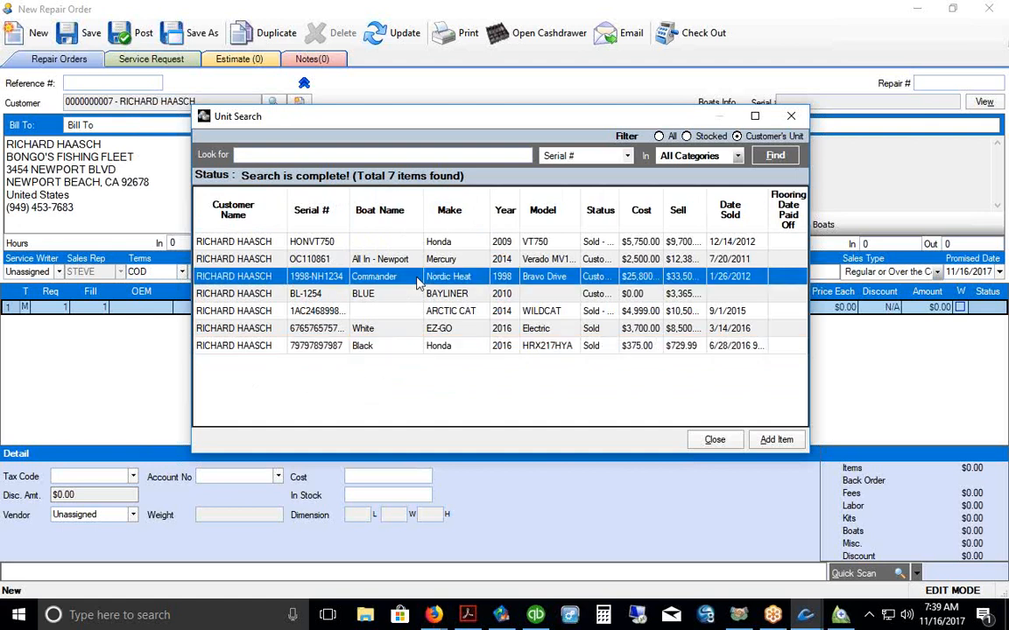
{"action": "left_click", "coordinate": [777, 441]}
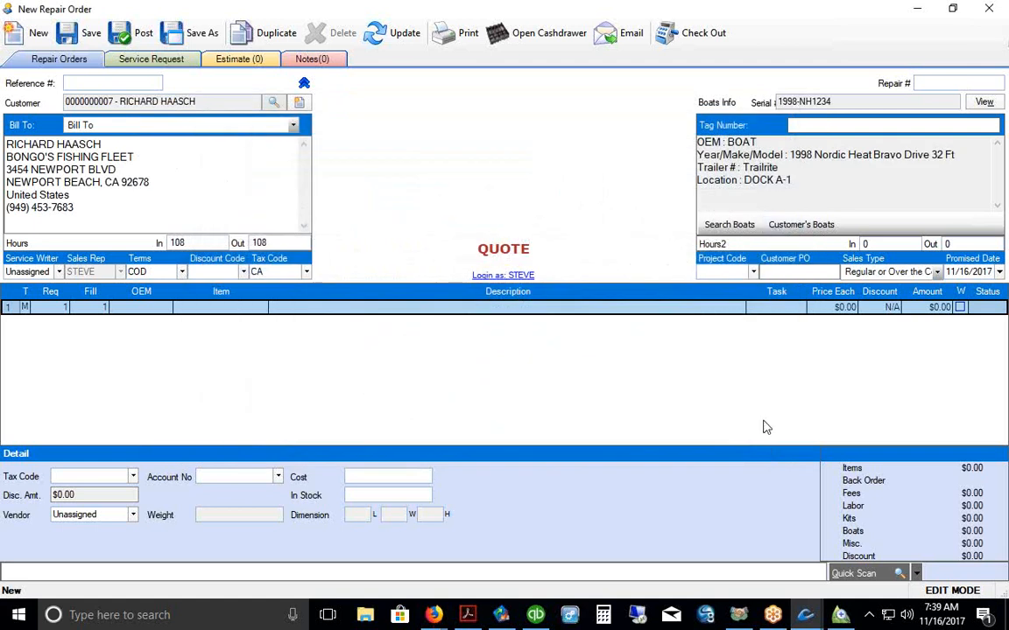
Step: Check the customer's boats list, close it, then open the Nordic Heat boat's unit record
{"action": "left_click", "coordinate": [802, 228]}
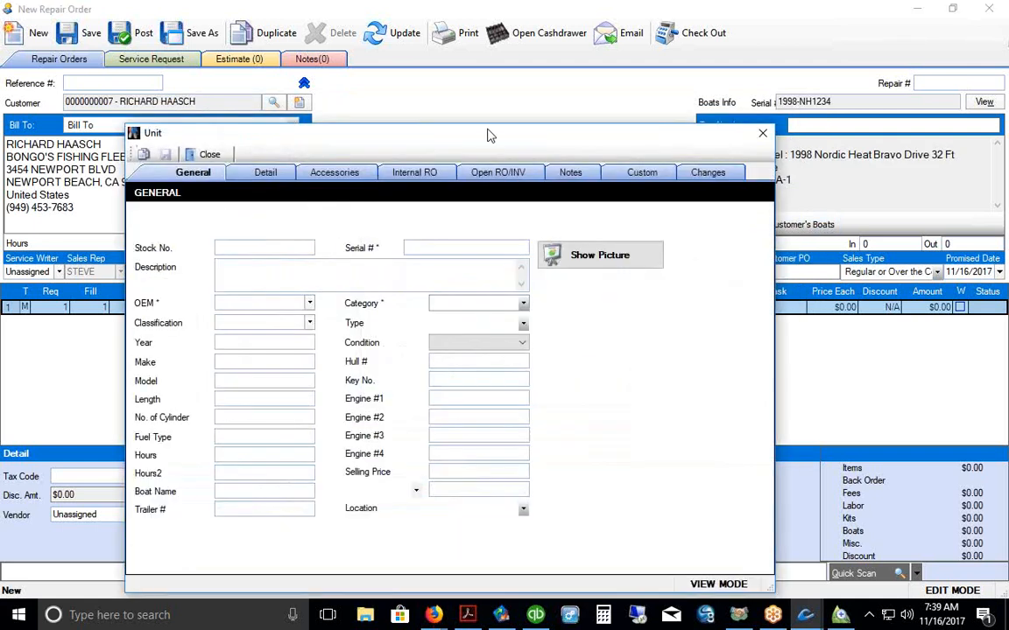
{"action": "left_click_drag", "start_coordinate": [497, 141], "coordinate": [552, 87]}
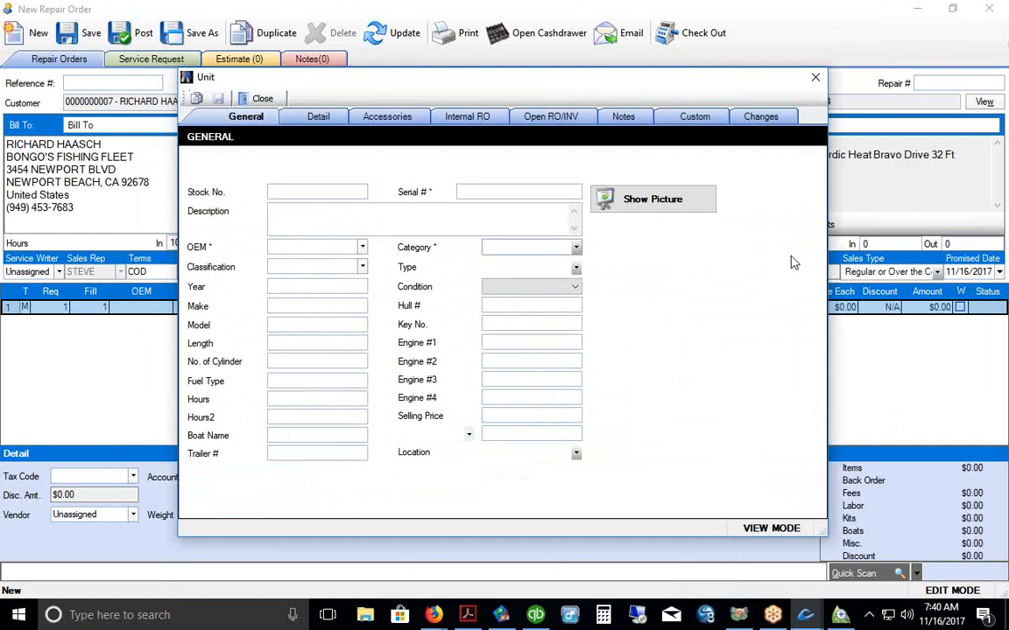
{"action": "left_click", "coordinate": [815, 77]}
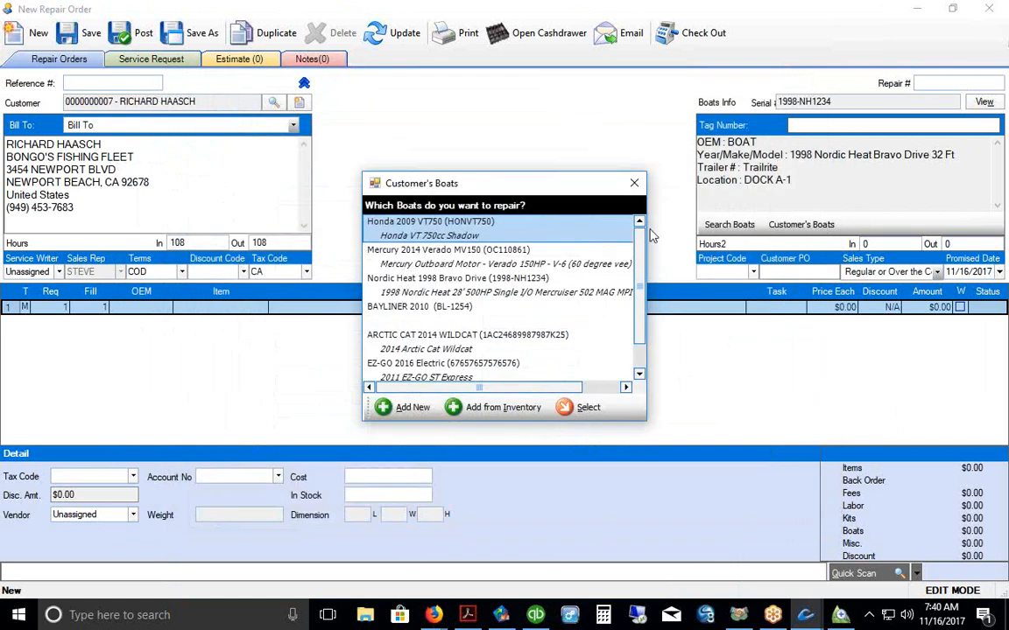
{"action": "left_click", "coordinate": [634, 183]}
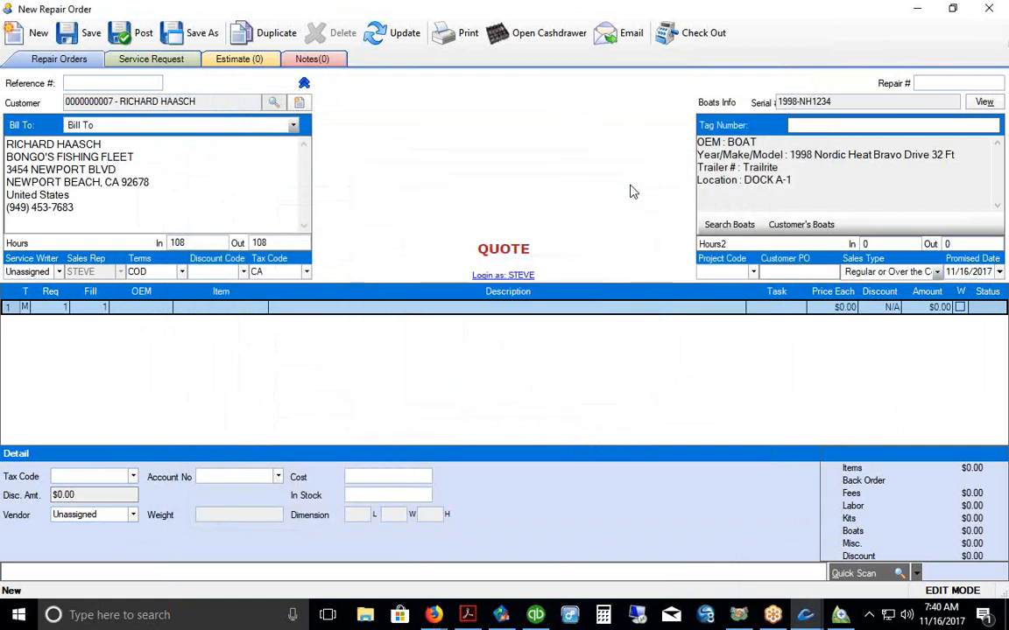
{"action": "left_click", "coordinate": [985, 101]}
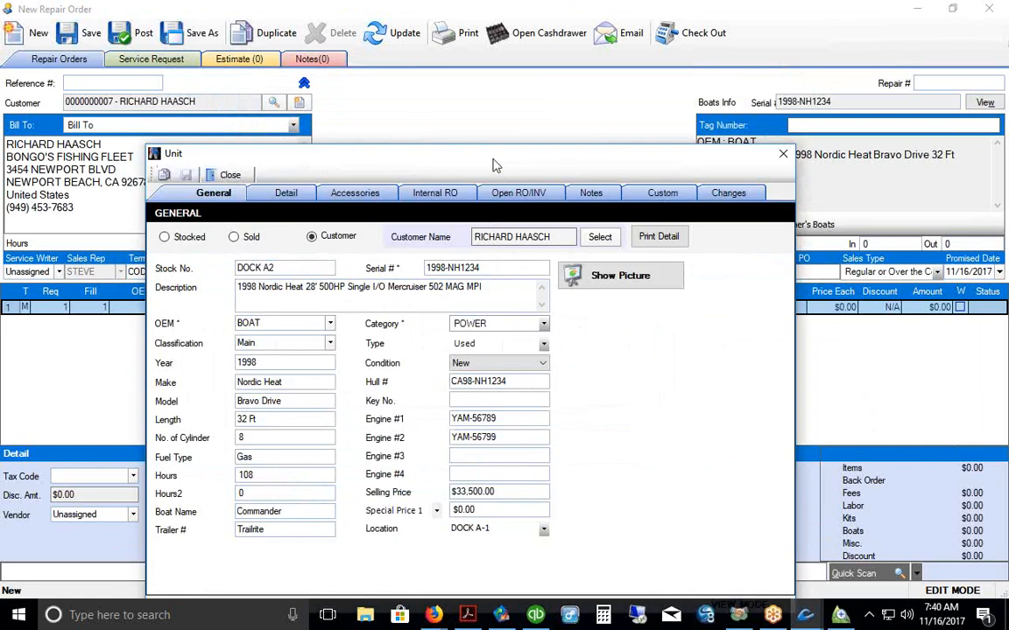
{"action": "left_click_drag", "start_coordinate": [503, 155], "coordinate": [502, 86]}
Step: Preview the exterior, interior and cabin photos full size, hide them, and save the unit
{"action": "left_click", "coordinate": [610, 201]}
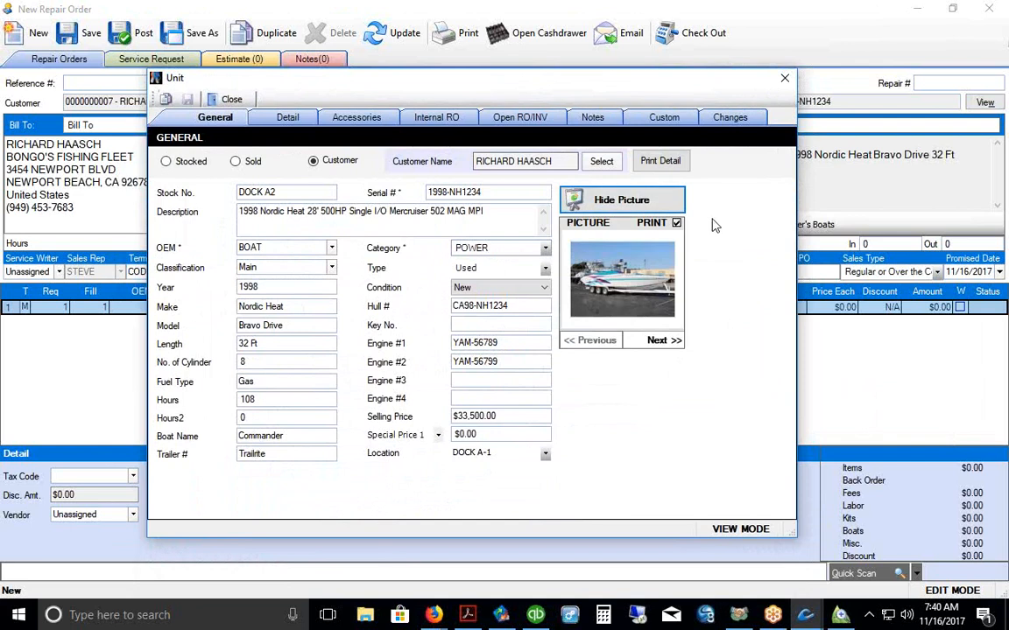
{"action": "left_click", "coordinate": [671, 279]}
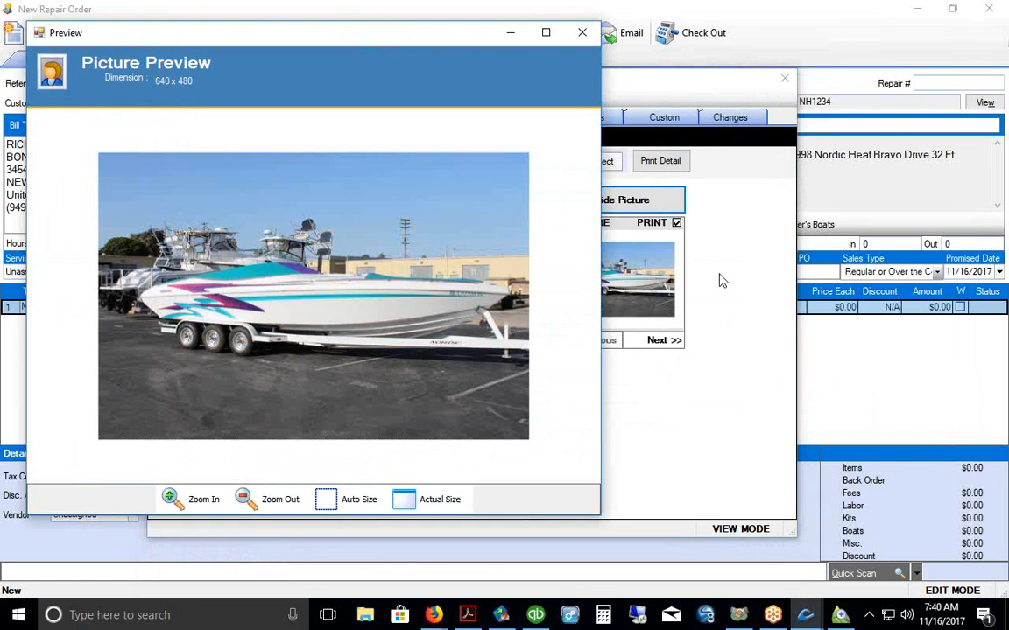
{"action": "left_click", "coordinate": [582, 32]}
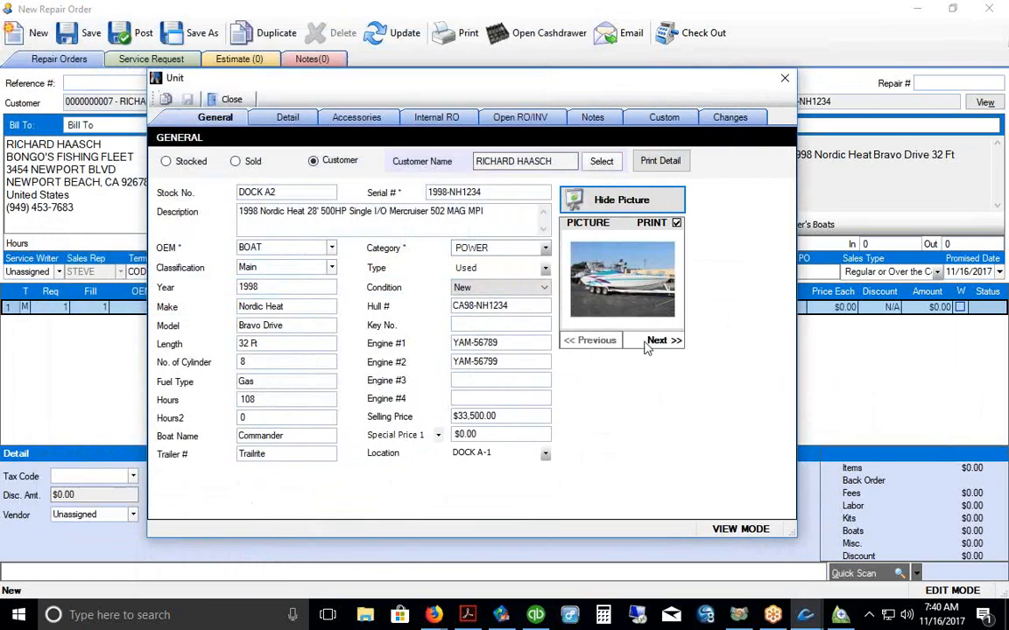
{"action": "left_click", "coordinate": [662, 341]}
{"action": "left_click", "coordinate": [670, 280]}
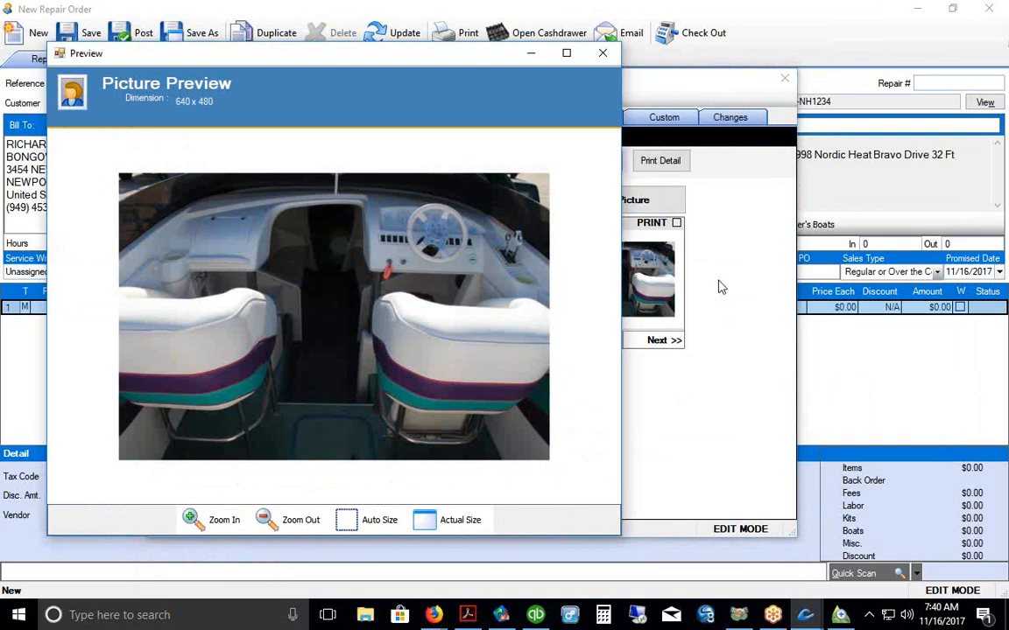
{"action": "left_click", "coordinate": [602, 52]}
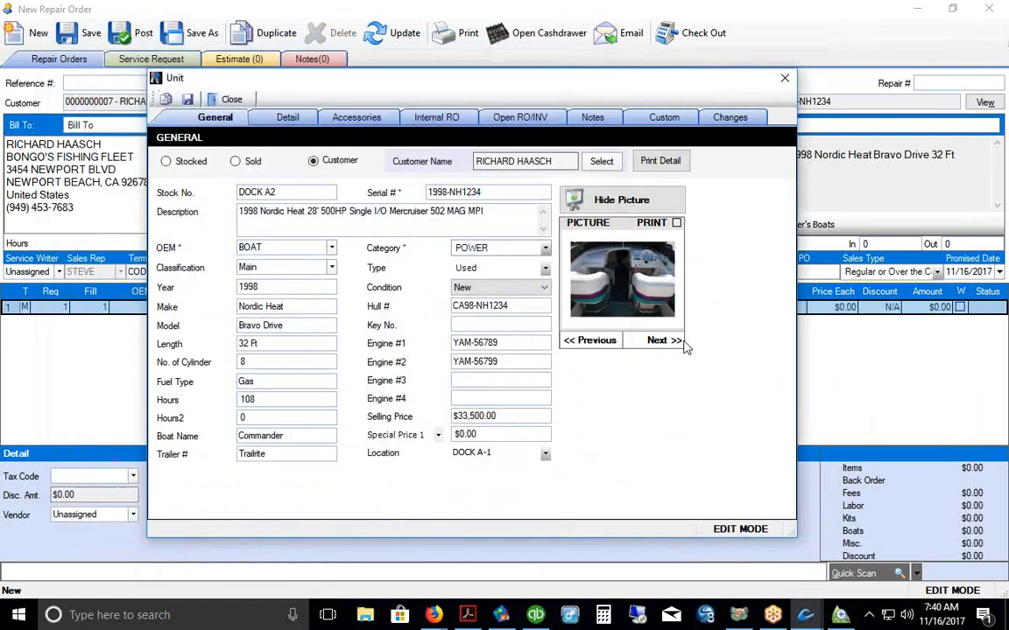
{"action": "left_click", "coordinate": [613, 276]}
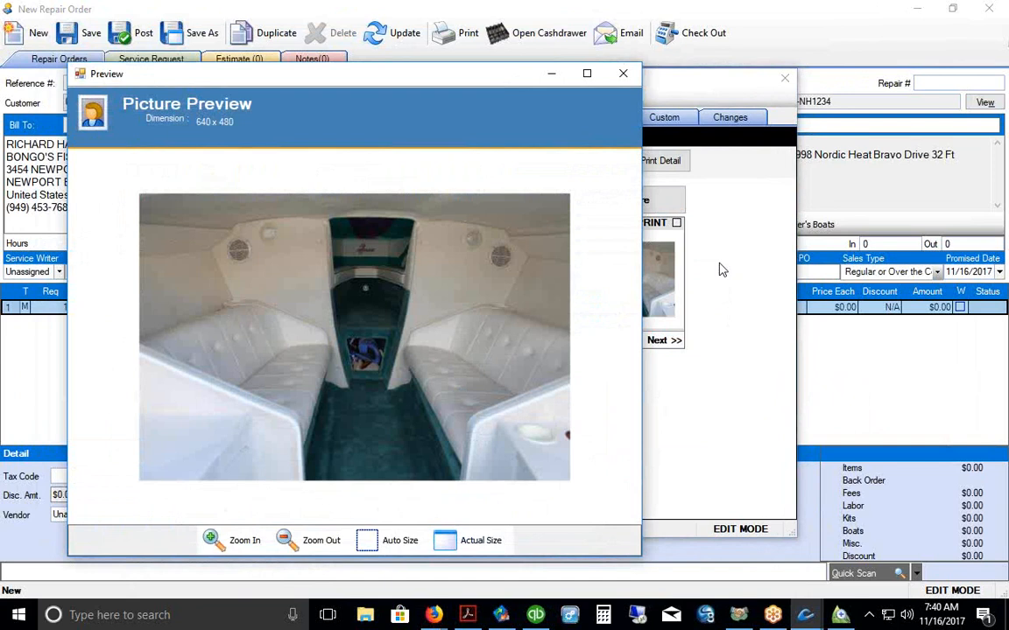
{"action": "left_click", "coordinate": [622, 74]}
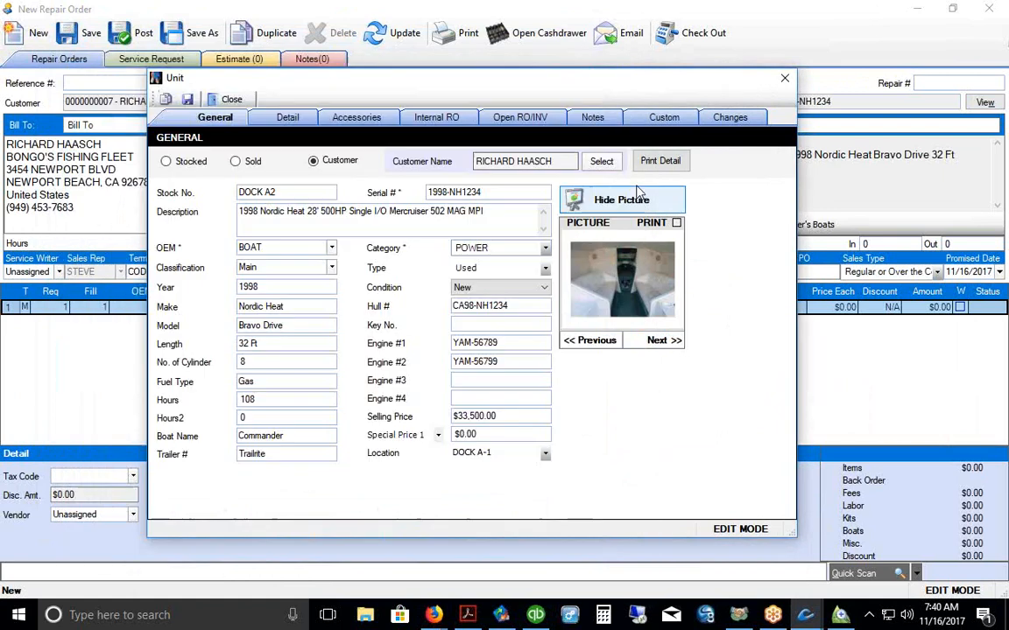
{"action": "left_click", "coordinate": [638, 201]}
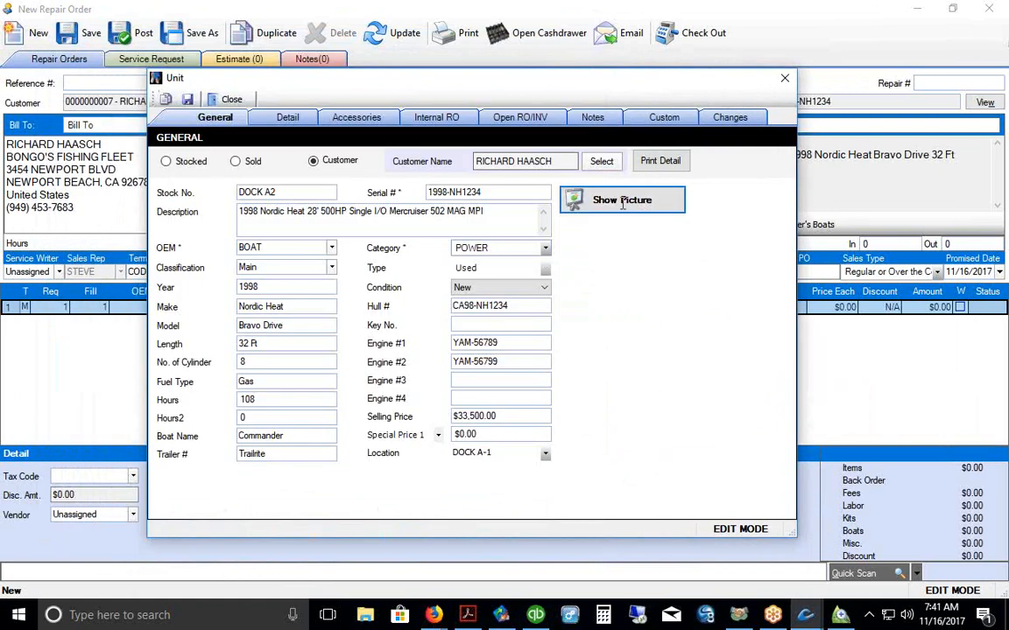
{"action": "left_click", "coordinate": [186, 99]}
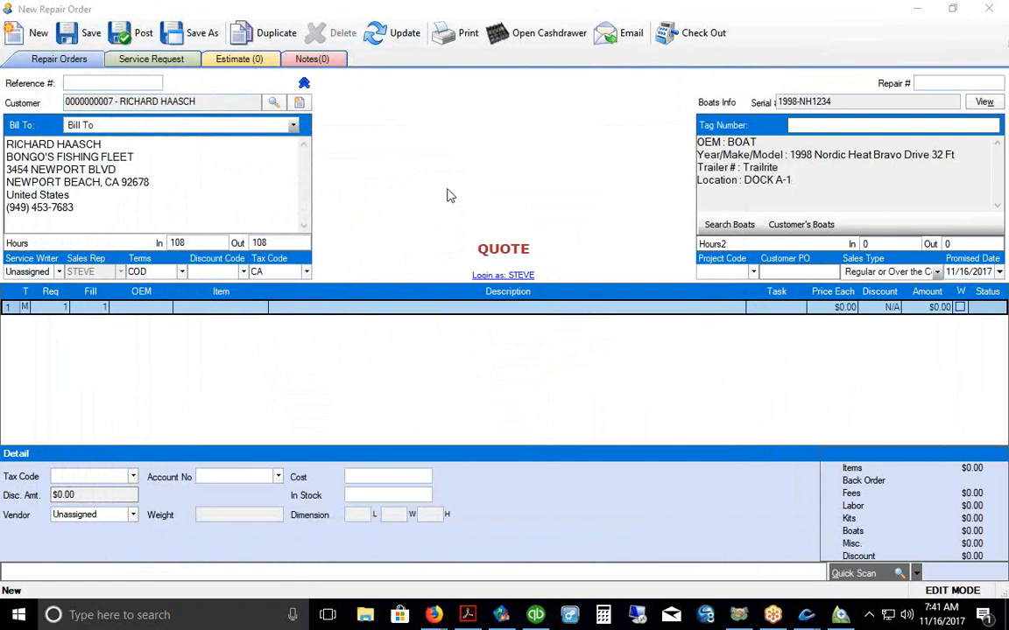
Step: Enter OIL CHANGE, NEW IMPELLER and WILL NOT START as service requests and save as Quote #1303
{"action": "left_click", "coordinate": [128, 58]}
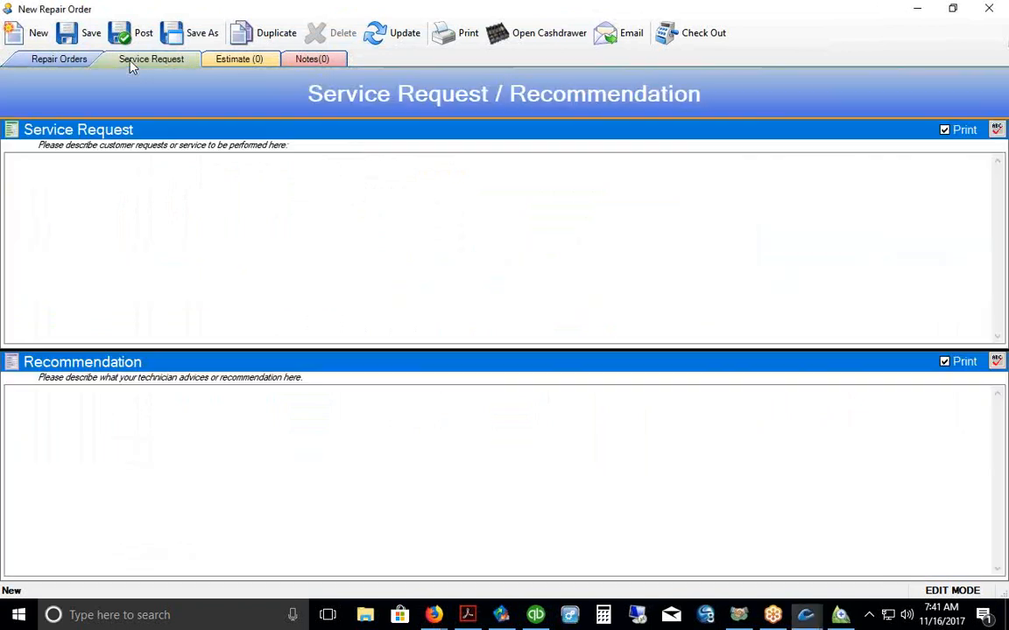
{"action": "left_click", "coordinate": [85, 174]}
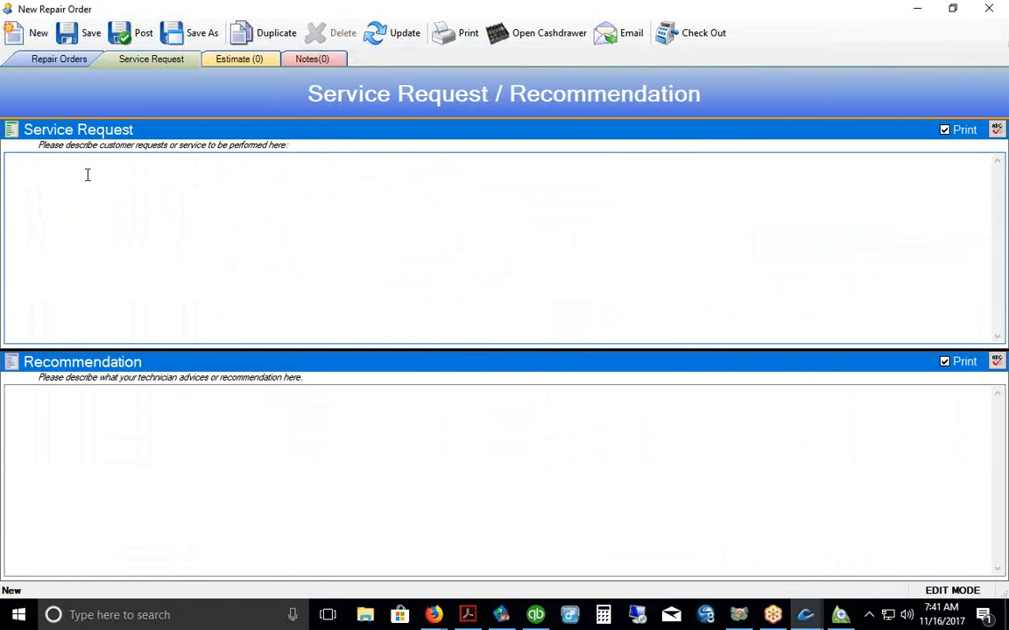
{"action": "type", "text": "OIL CHANGE"}
{"action": "key", "text": "Return"}
{"action": "type", "text": "NEW IMPELLER"}
{"action": "key", "text": "Return"}
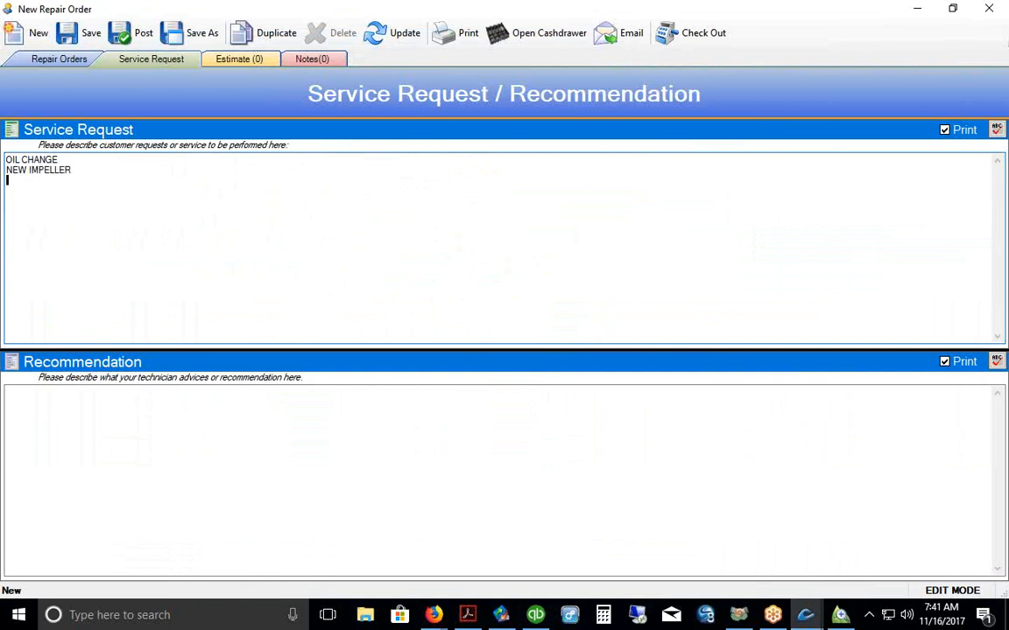
{"action": "type", "text": "WILL NOT START"}
{"action": "left_click", "coordinate": [81, 33]}
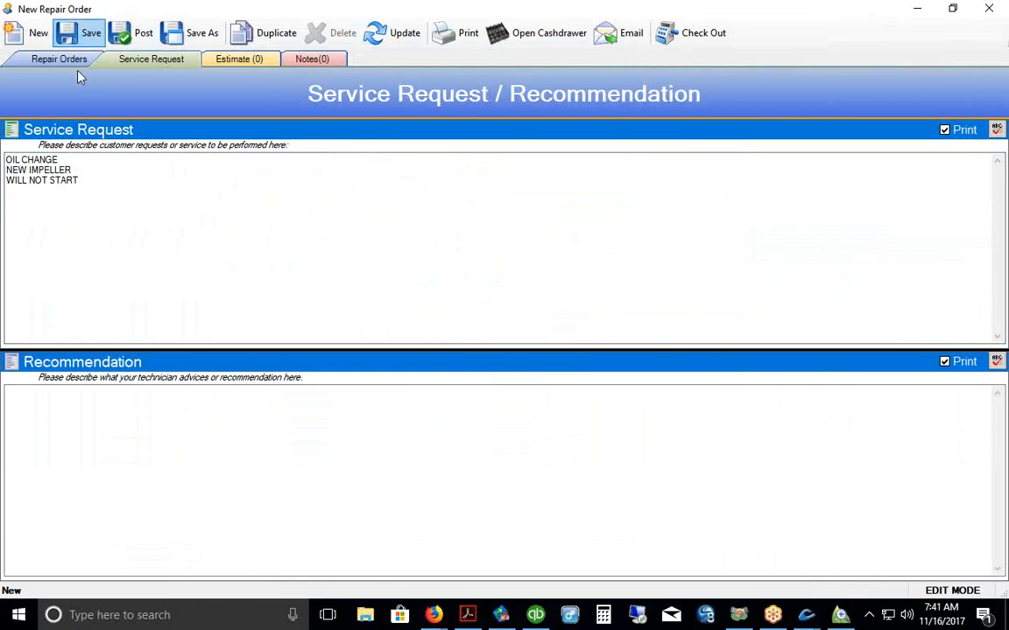
{"action": "left_click", "coordinate": [58, 58]}
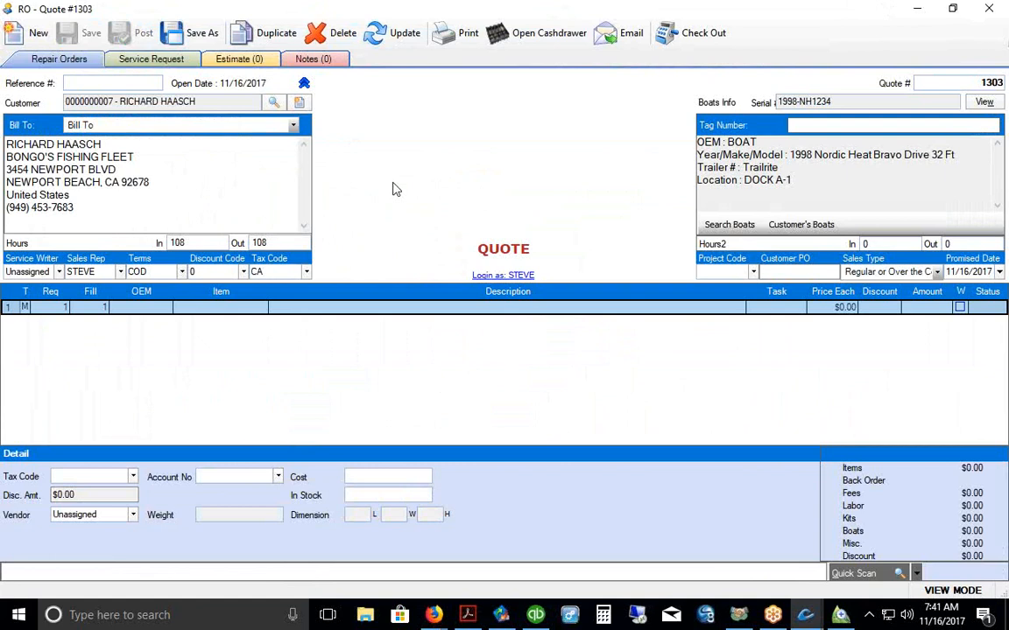
Step: Print Quote #1303 using Form 6R from the Check Out print options
{"action": "left_click", "coordinate": [445, 35]}
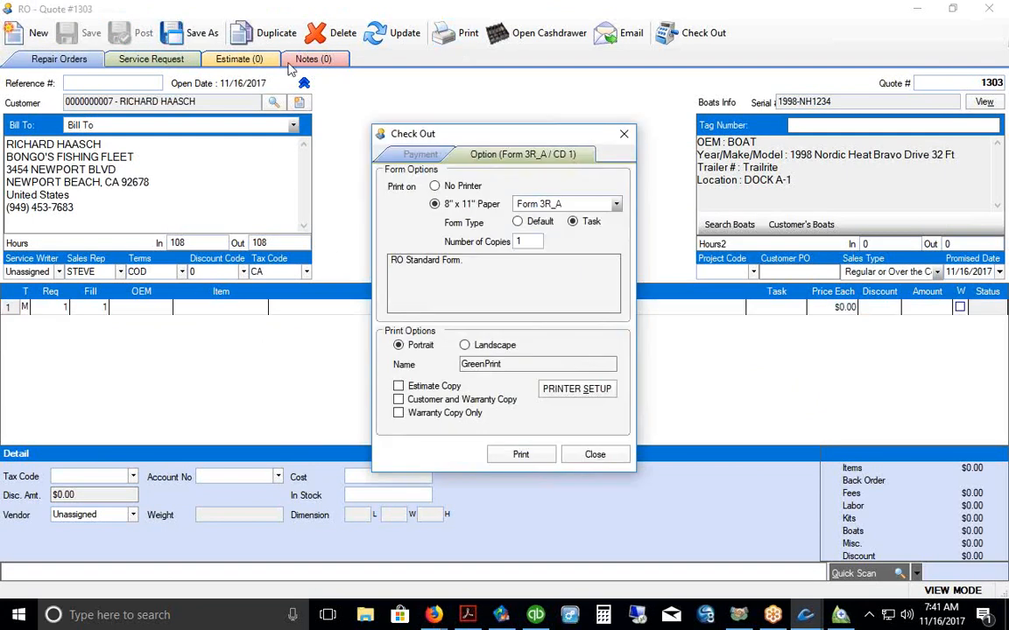
{"action": "left_click", "coordinate": [616, 204]}
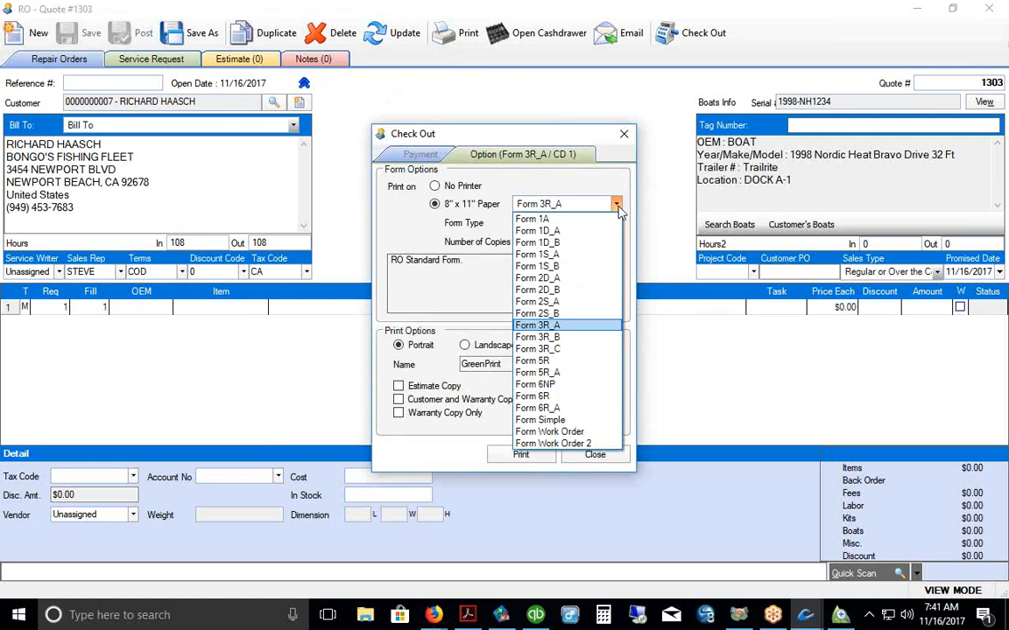
{"action": "left_click", "coordinate": [567, 397]}
{"action": "left_click", "coordinate": [522, 455]}
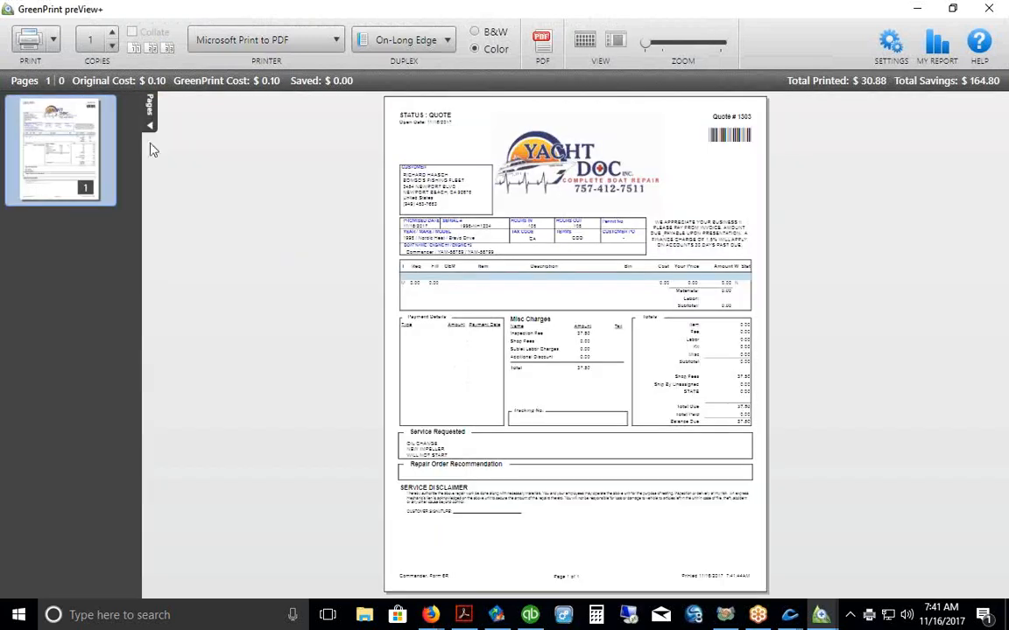
Step: Zoom the quote preview, sketch a sample signature, circle Service Requested, then clear the marks
{"action": "left_click", "coordinate": [151, 129]}
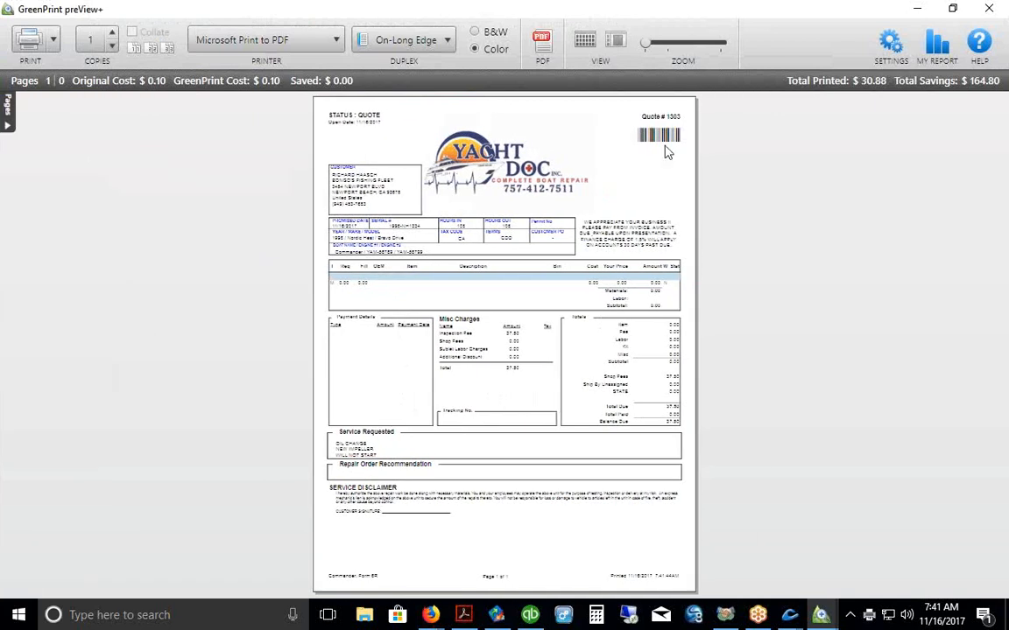
{"action": "left_click", "coordinate": [653, 44]}
{"action": "scroll", "coordinate": [992, 403], "scroll_direction": "down", "scroll_amount": 5}
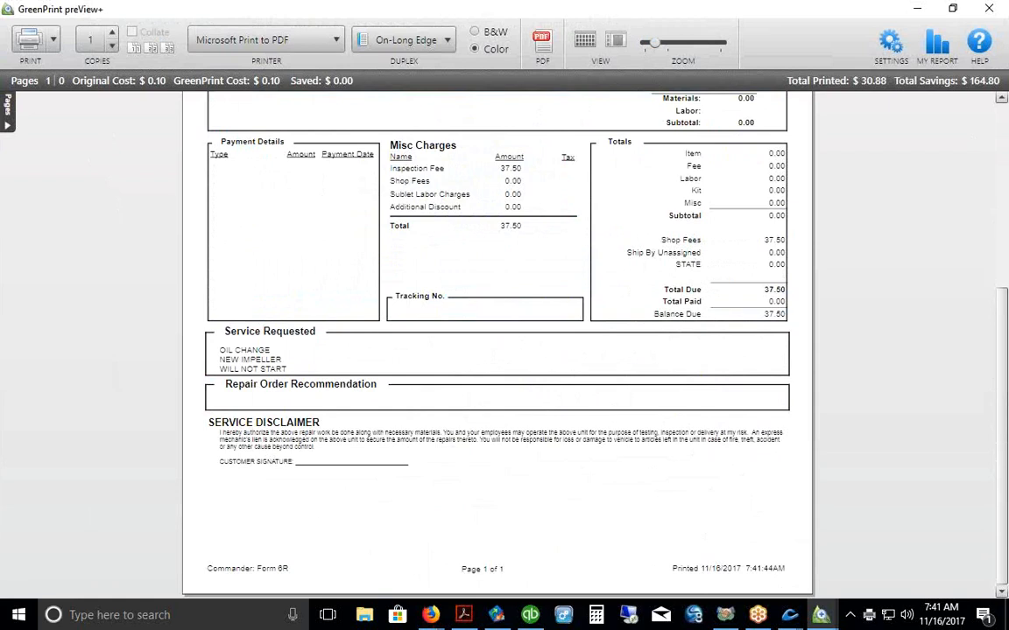
{"action": "left_click_drag", "start_coordinate": [306, 465], "coordinate": [361, 458]}
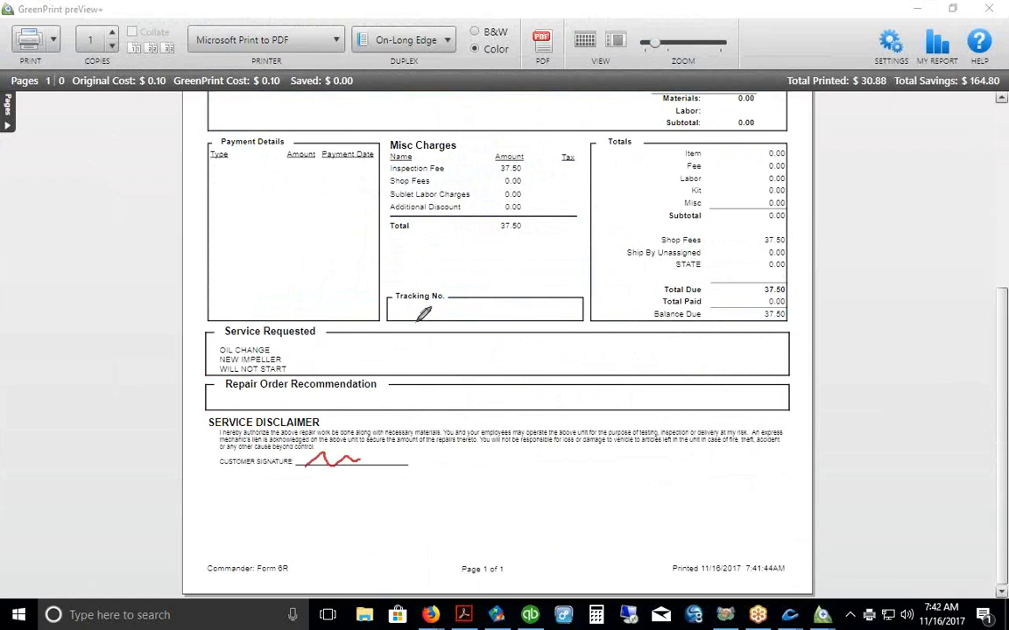
{"action": "mouse_move", "coordinate": [243, 313]}
{"action": "left_mouse_down"}
{"action": "mouse_move", "coordinate": [306, 348]}
{"action": "mouse_move", "coordinate": [256, 315]}
{"action": "left_mouse_up"}
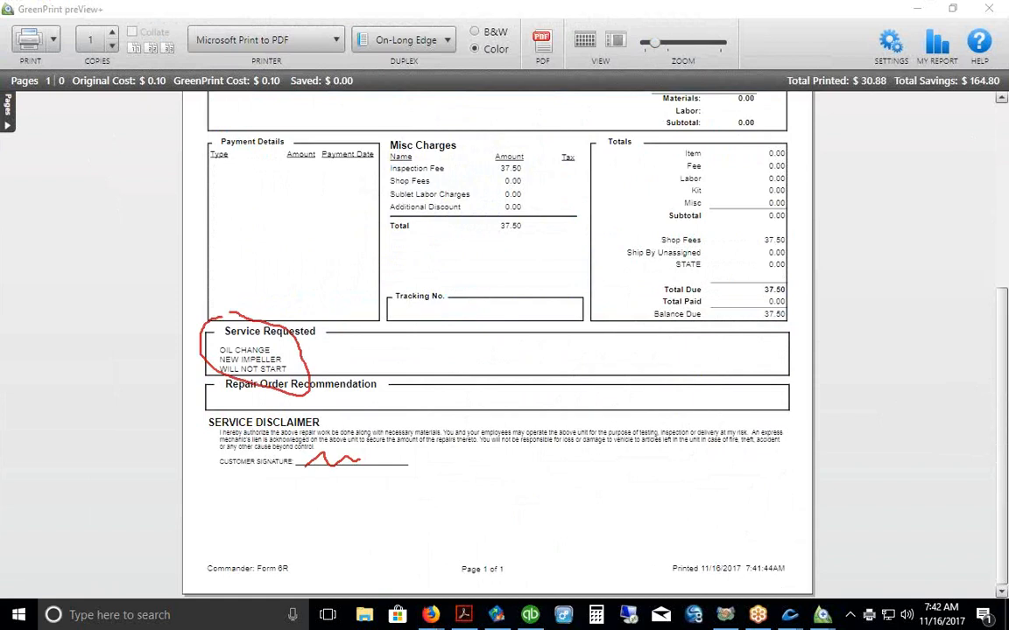
{"action": "key", "text": "Escape"}
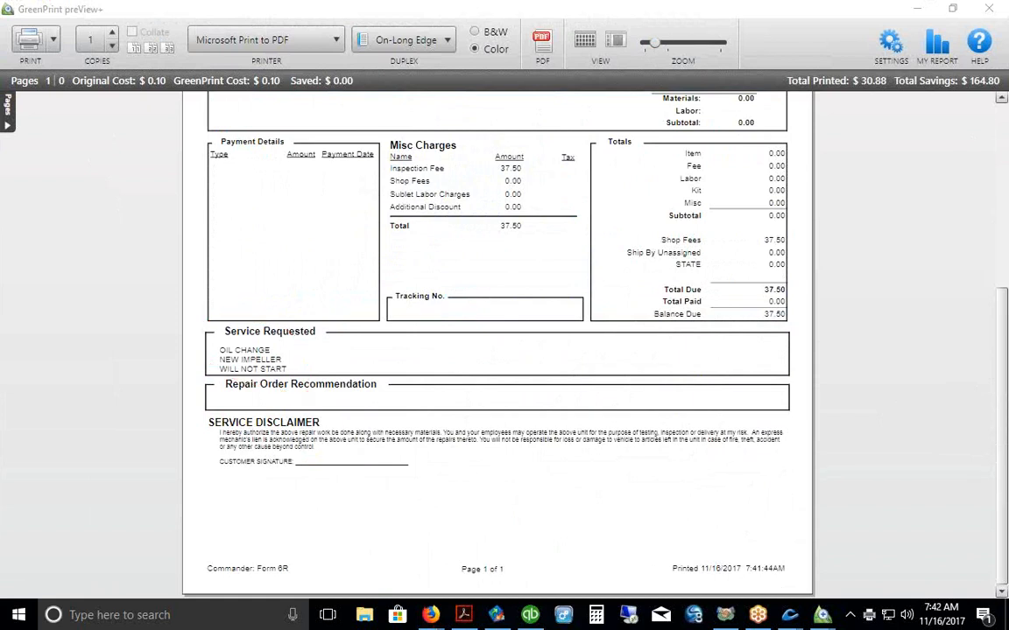
Step: Enlarge the page, return to its top and cancel the print job
{"action": "left_click", "coordinate": [661, 44]}
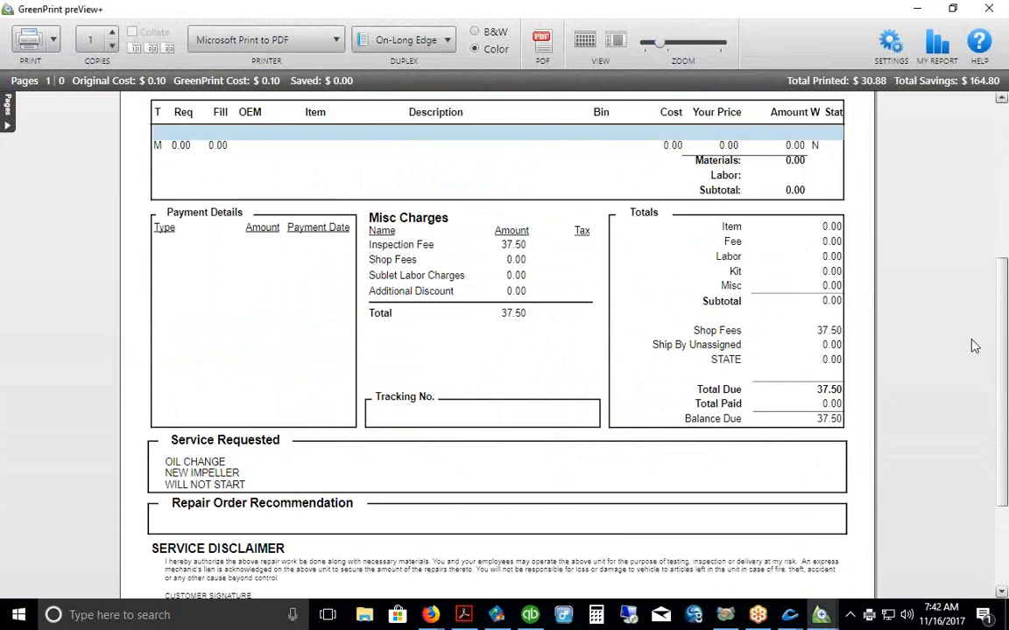
{"action": "scroll", "coordinate": [903, 322], "scroll_direction": "up", "scroll_amount": 5}
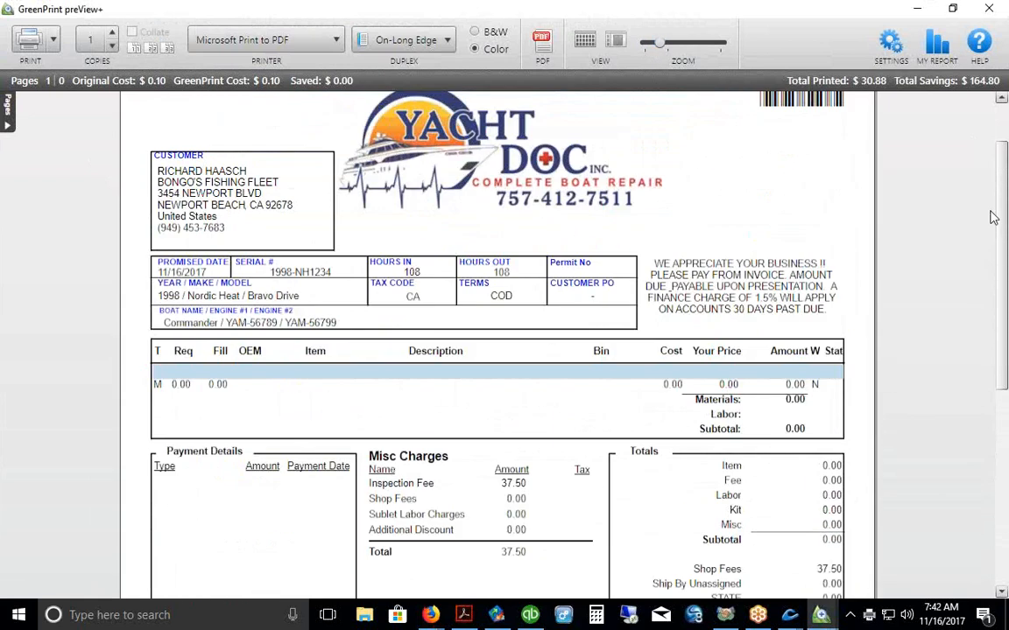
{"action": "key", "text": "Escape"}
{"action": "left_click", "coordinate": [556, 345]}
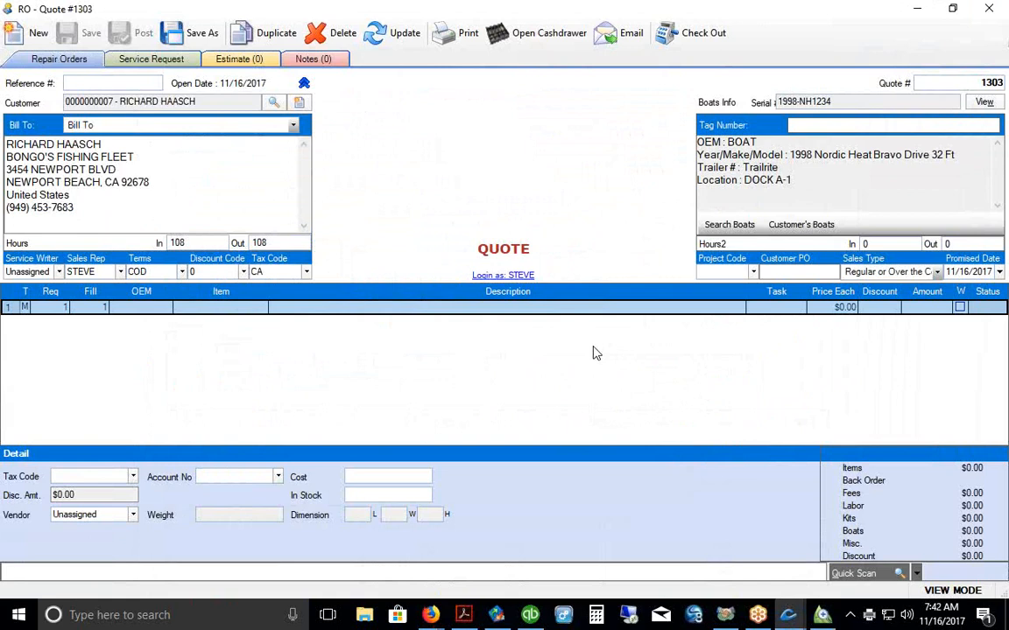
Step: Dismiss the item lookup on the first line and close quote #1303
{"action": "left_click", "coordinate": [197, 307]}
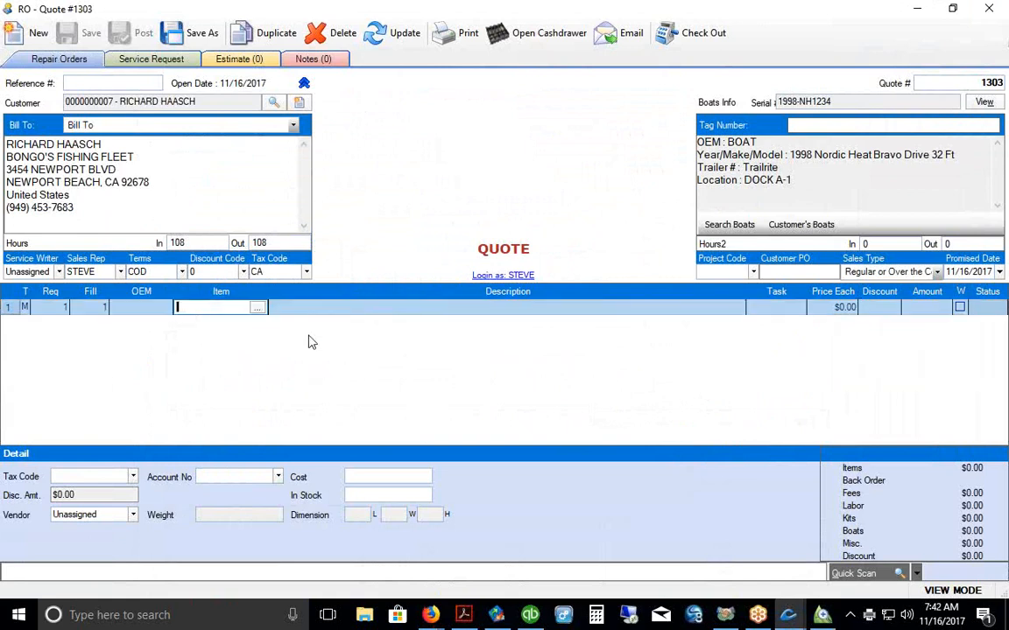
{"action": "key", "text": "Return"}
{"action": "left_click", "coordinate": [972, 16]}
{"action": "left_click", "coordinate": [465, 200]}
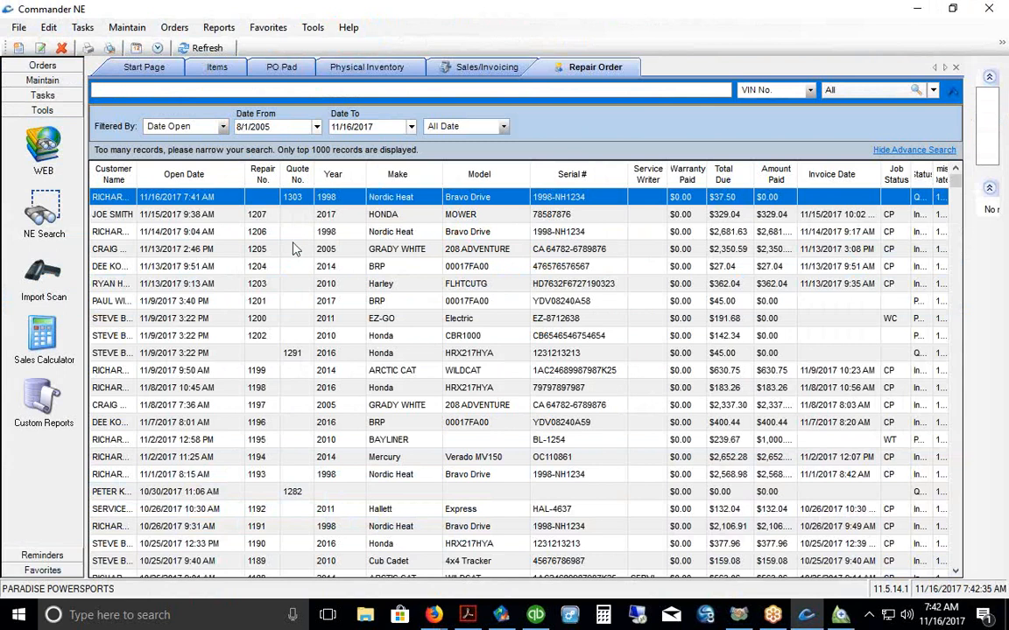
Step: Widen Customer Name, drop the Job Status column, and highlight rows 1291 and 1203
{"action": "left_click_drag", "start_coordinate": [246, 174], "coordinate": [225, 177]}
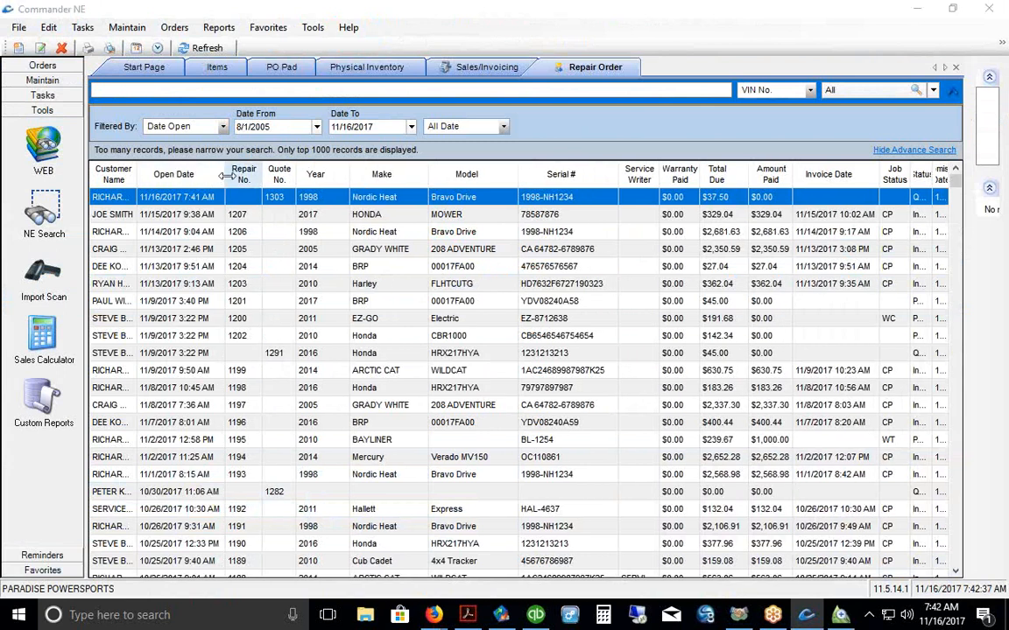
{"action": "left_click_drag", "start_coordinate": [160, 187], "coordinate": [172, 184]}
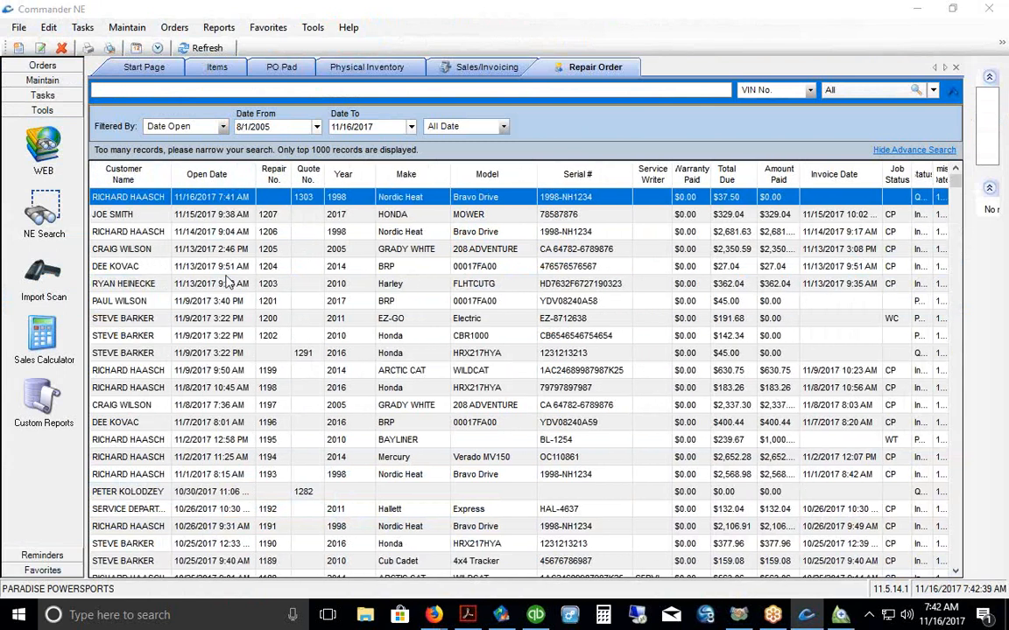
{"action": "left_click_drag", "start_coordinate": [897, 175], "coordinate": [801, 157]}
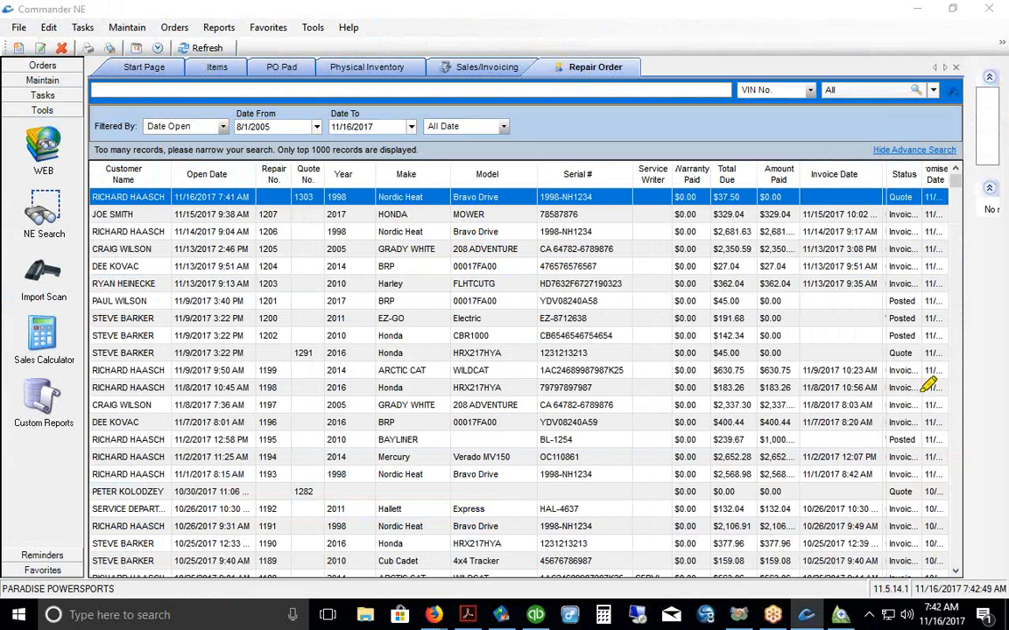
{"action": "left_click_drag", "start_coordinate": [888, 353], "coordinate": [914, 353]}
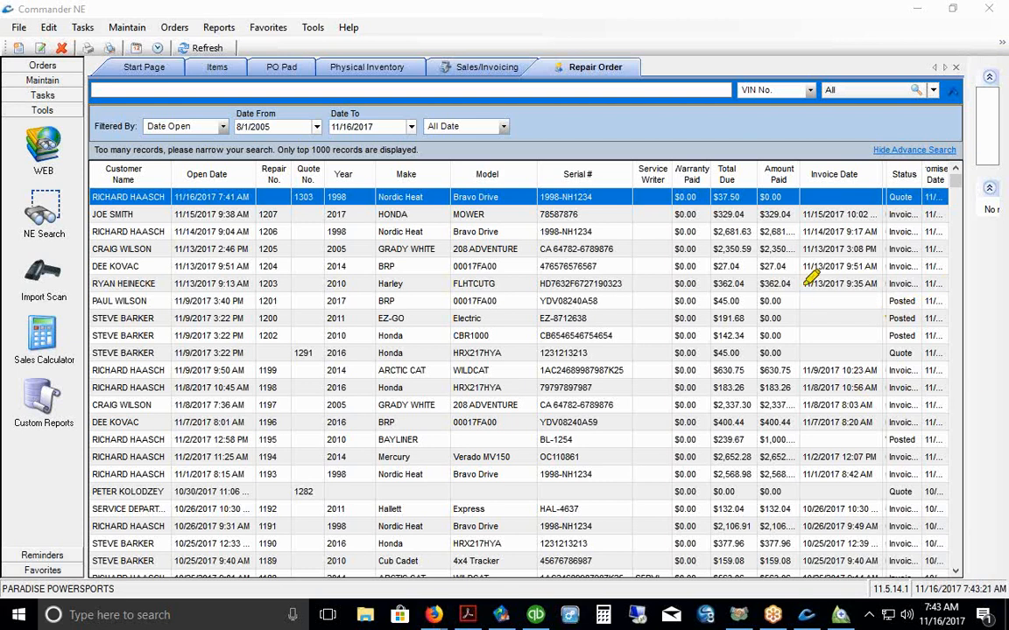
{"action": "left_click_drag", "start_coordinate": [802, 286], "coordinate": [920, 282]}
{"action": "double_click", "coordinate": [363, 196]}
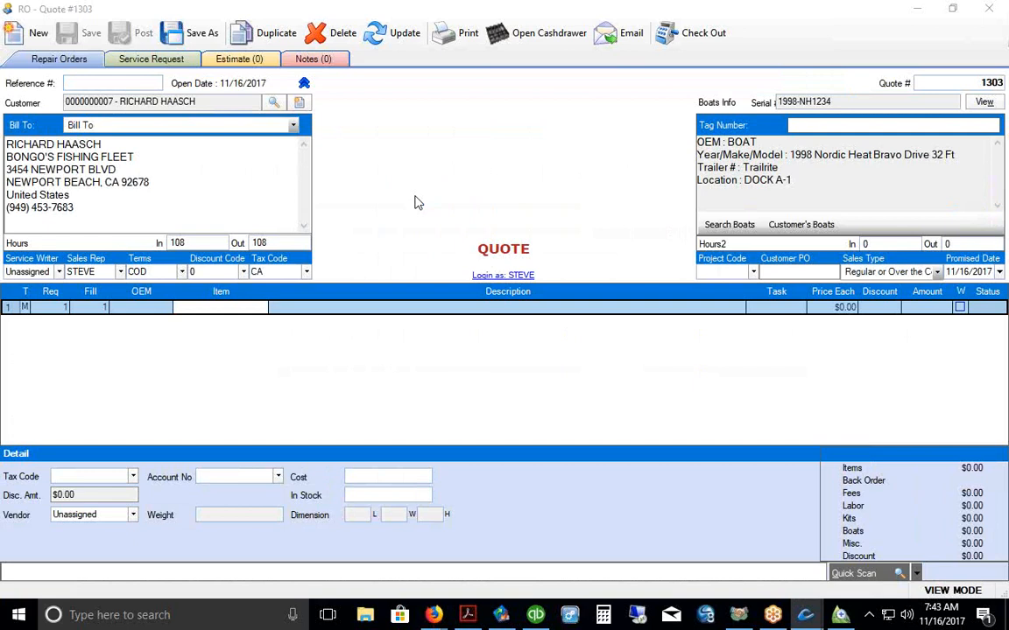
{"action": "left_click", "coordinate": [443, 40]}
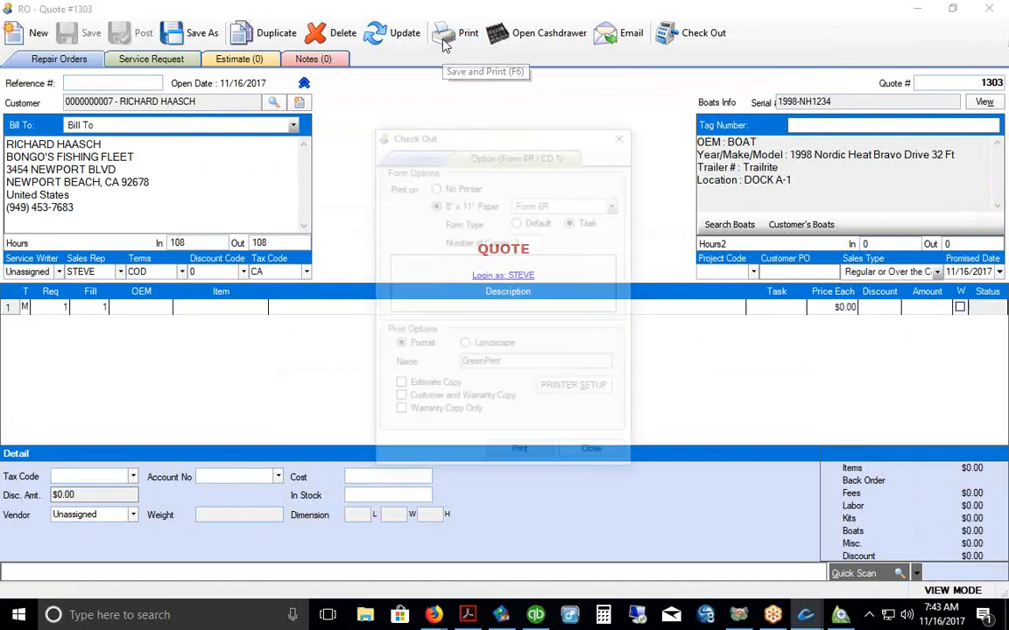
{"action": "left_click", "coordinate": [399, 388]}
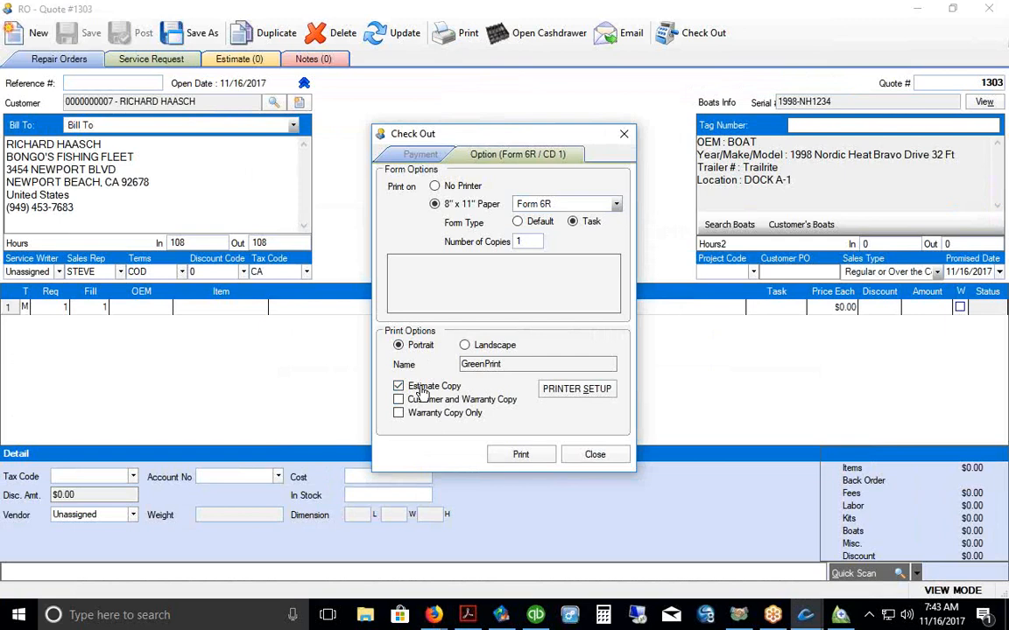
{"action": "left_click", "coordinate": [399, 388]}
{"action": "left_click", "coordinate": [595, 454]}
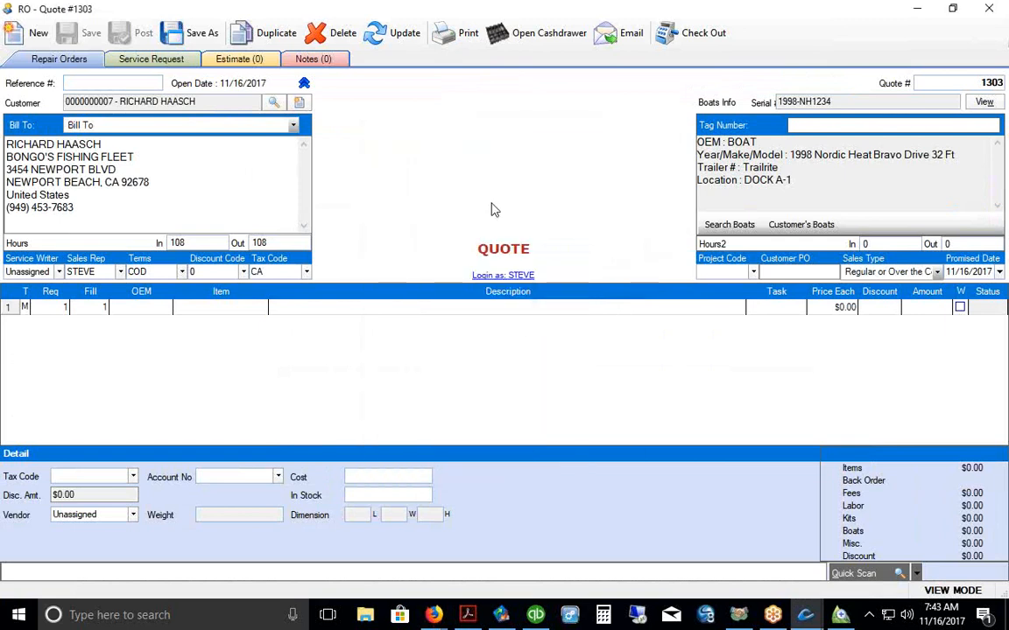
{"action": "left_click", "coordinate": [200, 308]}
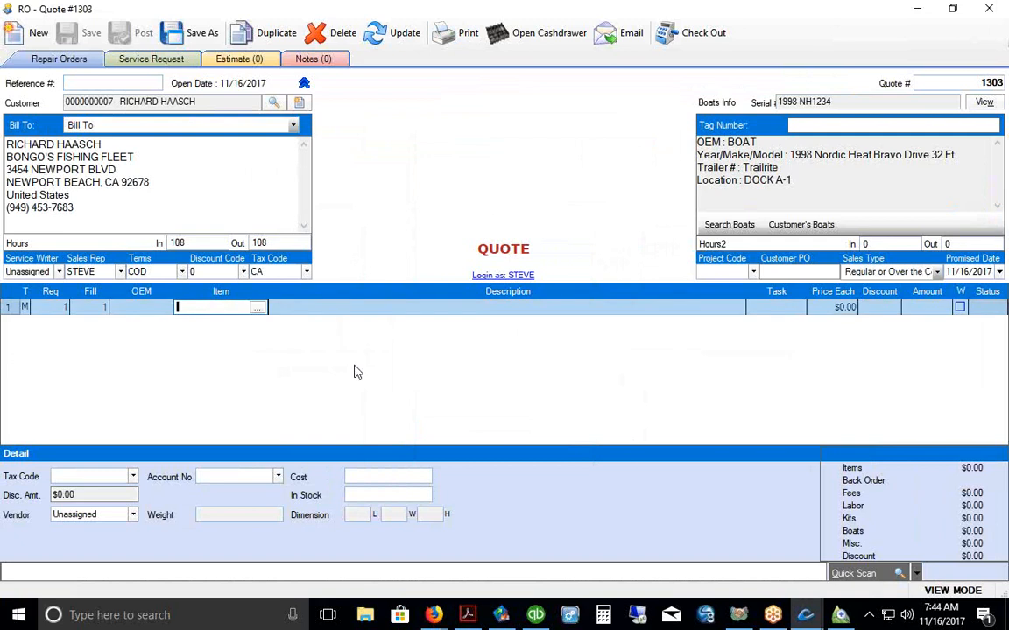
{"action": "type", "text": "87"}
{"action": "key", "text": "BackSpace"}
{"action": "key", "text": "BackSpace"}
Step: Minimize the quote, Commander NE and the PDF, and cancel the pending invoice print job
{"action": "left_click", "coordinate": [917, 8]}
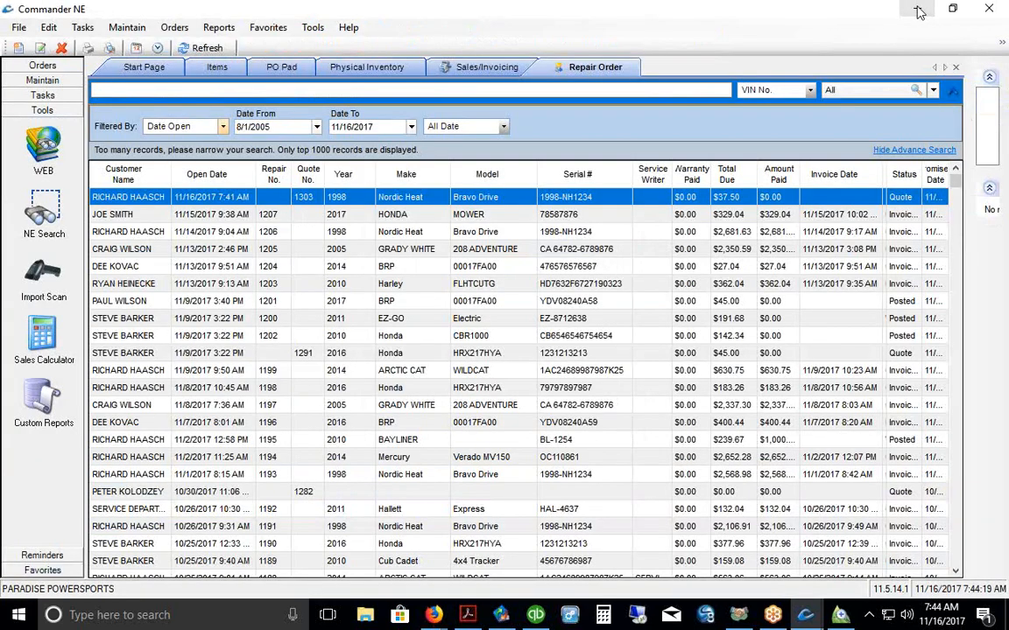
{"action": "left_click", "coordinate": [917, 9]}
{"action": "left_click", "coordinate": [919, 9]}
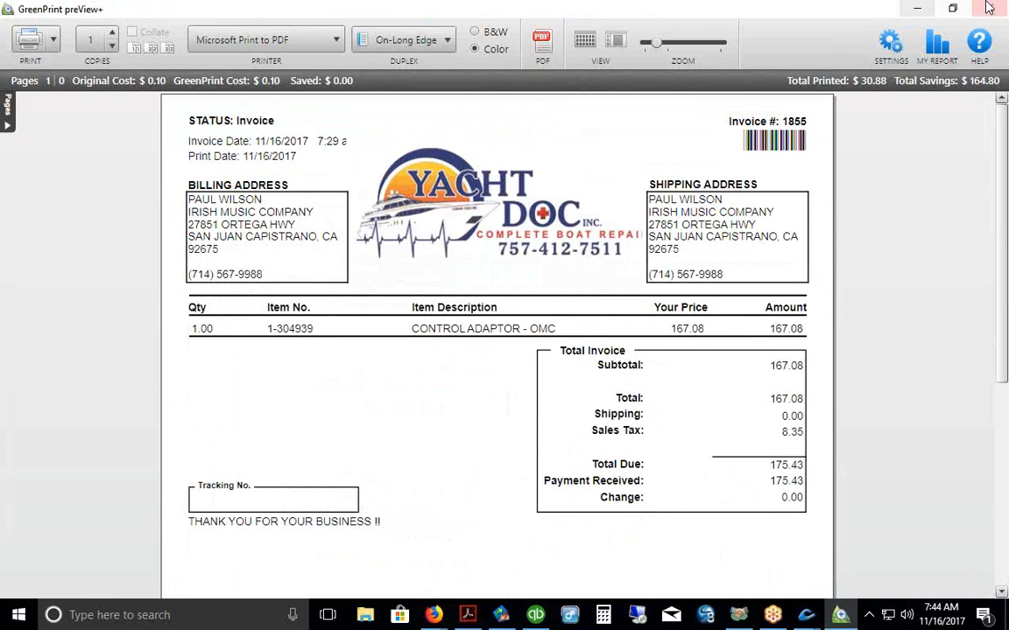
{"action": "left_click", "coordinate": [926, 8]}
{"action": "left_click", "coordinate": [555, 341]}
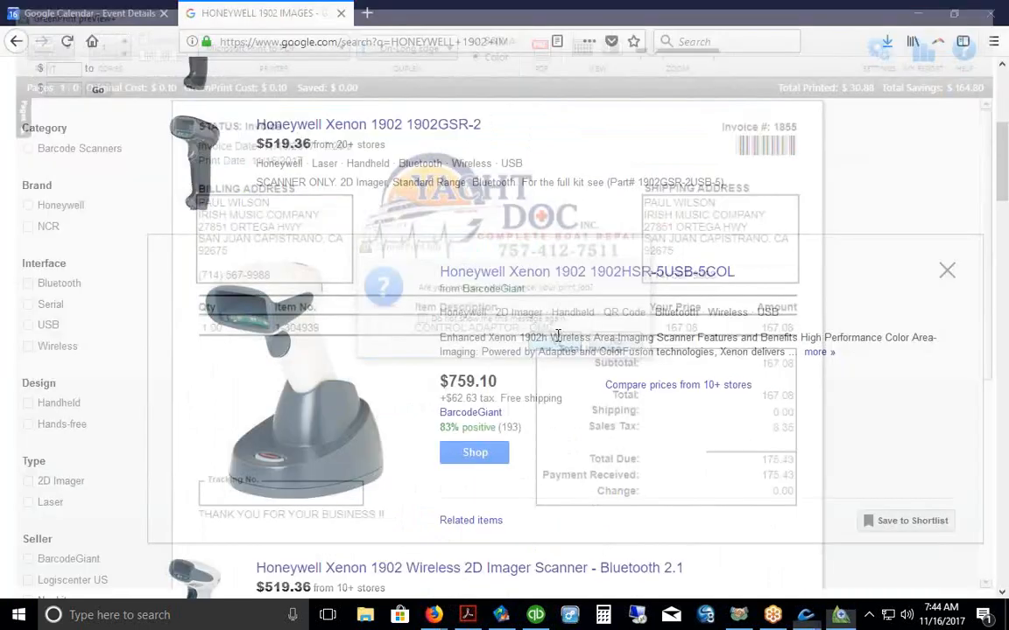
Step: Launch EzParts5 from the desktop and move its Login dialog to the top right
{"action": "left_click", "coordinate": [916, 14]}
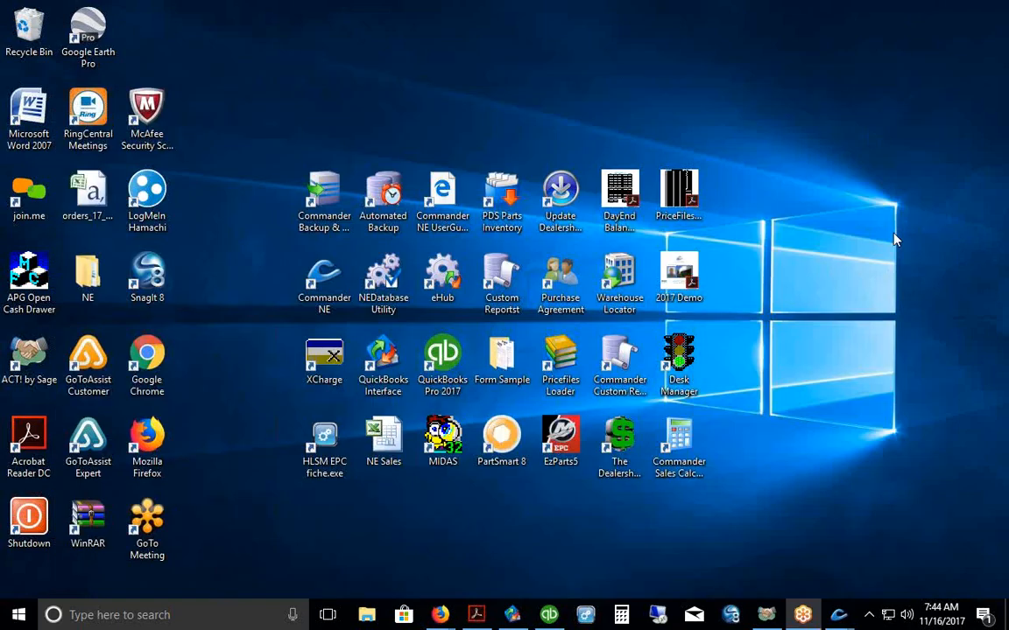
{"action": "left_click", "coordinate": [558, 442]}
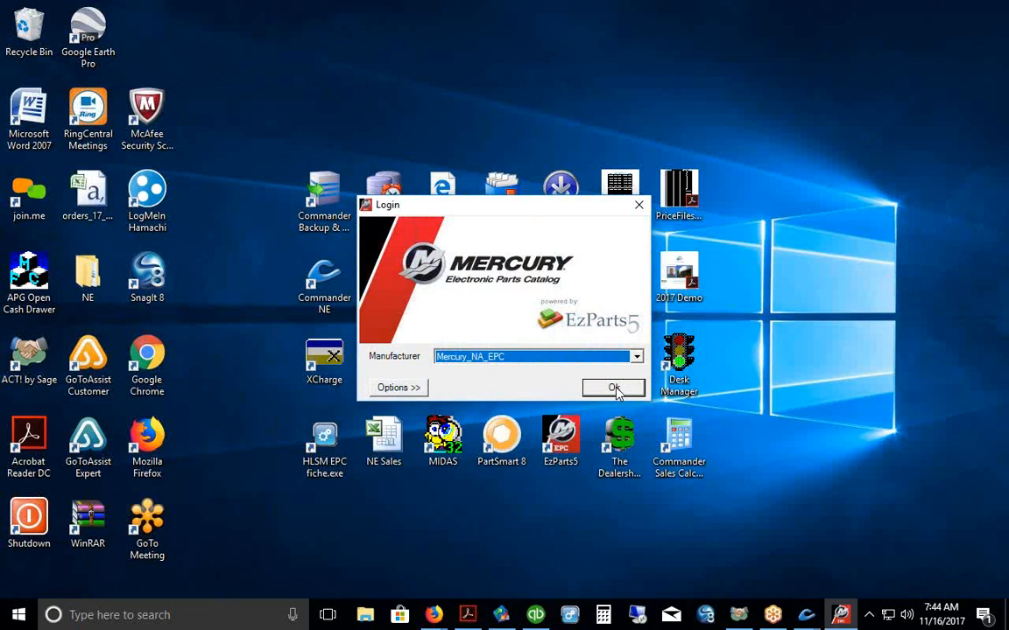
{"action": "left_click_drag", "start_coordinate": [537, 207], "coordinate": [797, 51]}
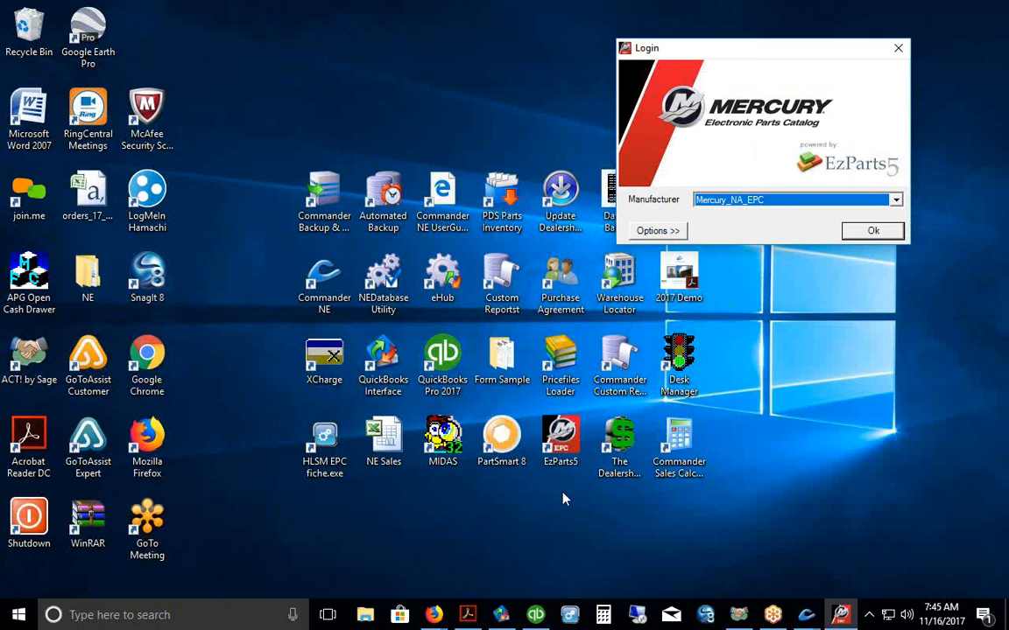
Step: Log in with manufacturer Mercury_NA_EPC and dismiss the Update Prices synchronisation prompt
{"action": "left_click", "coordinate": [864, 231]}
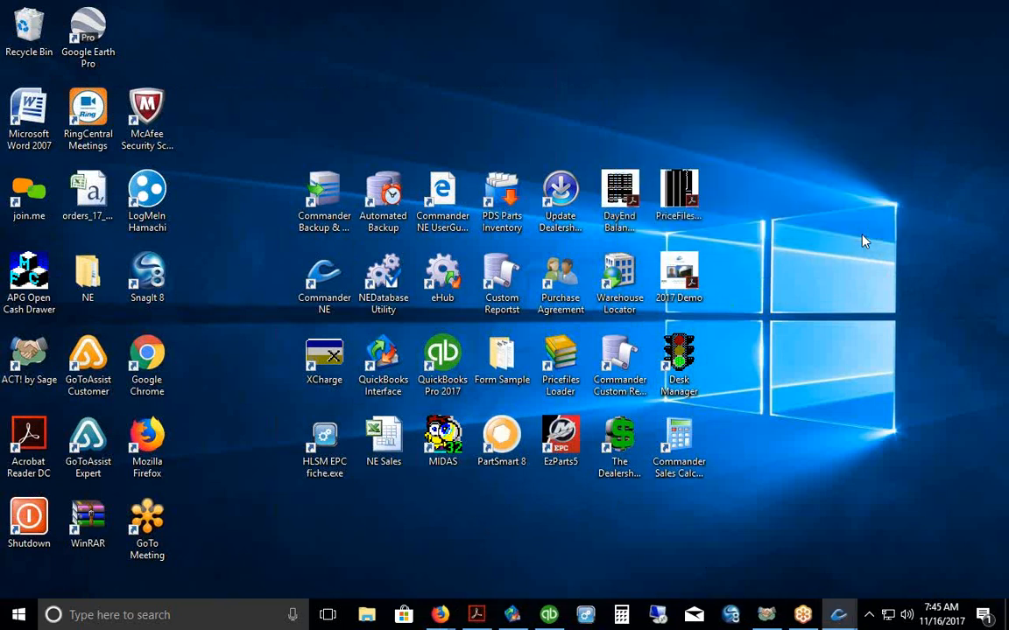
{"action": "left_click", "coordinate": [574, 359]}
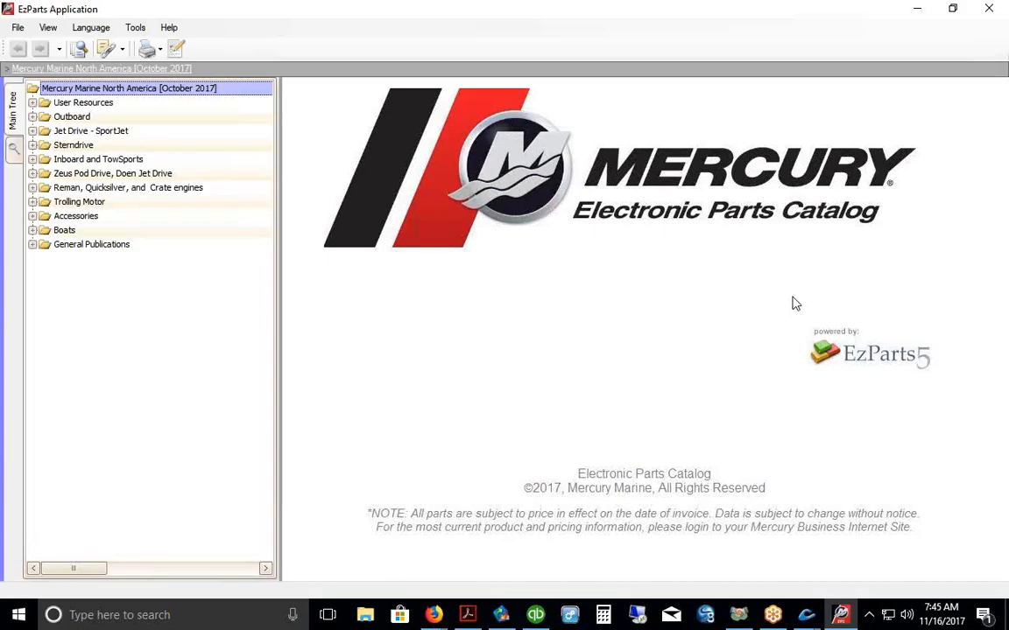
Step: Browse Outboard > 4 Stroke > 175 VERADO, range 0P419487 THRU 0P464487, to Fuel Supply Module
{"action": "left_click", "coordinate": [70, 117]}
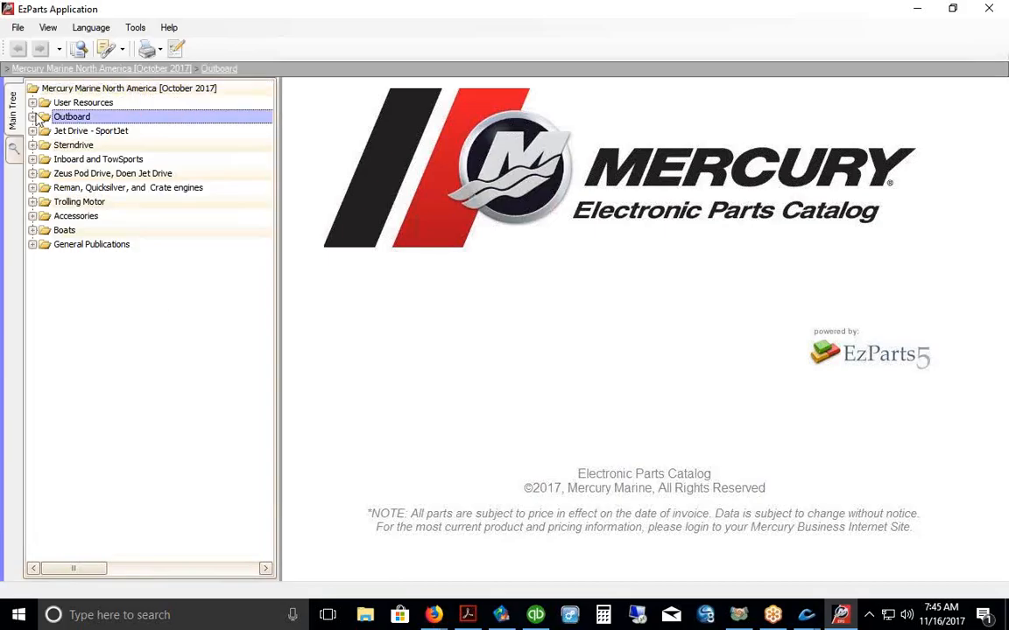
{"action": "left_click", "coordinate": [32, 117]}
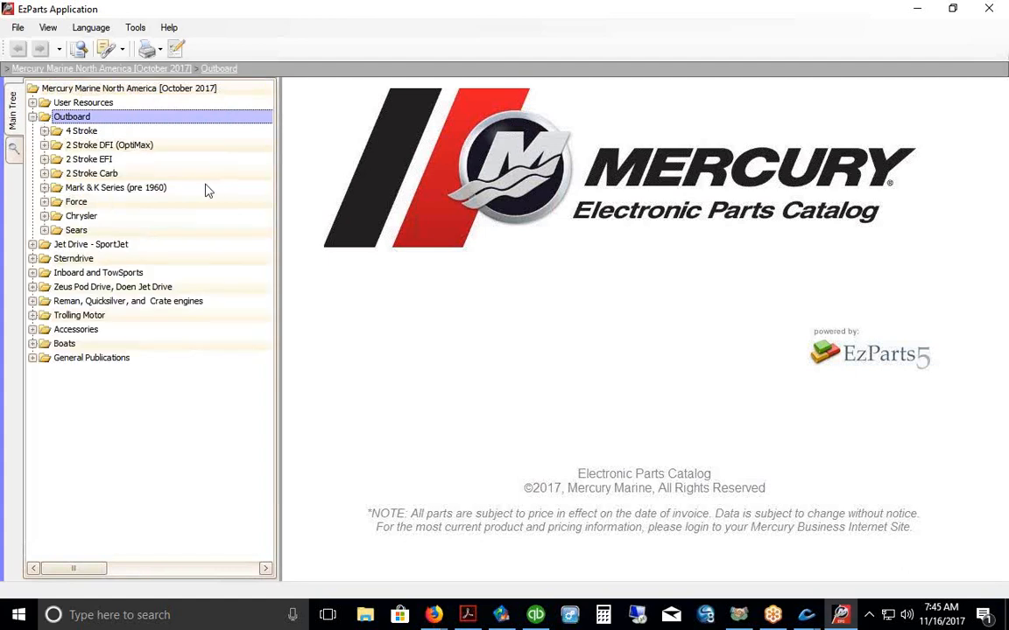
{"action": "left_click", "coordinate": [44, 131]}
{"action": "scroll", "coordinate": [200, 213], "scroll_direction": "down", "scroll_amount": 3}
{"action": "scroll", "coordinate": [199, 213], "scroll_direction": "down", "scroll_amount": 11}
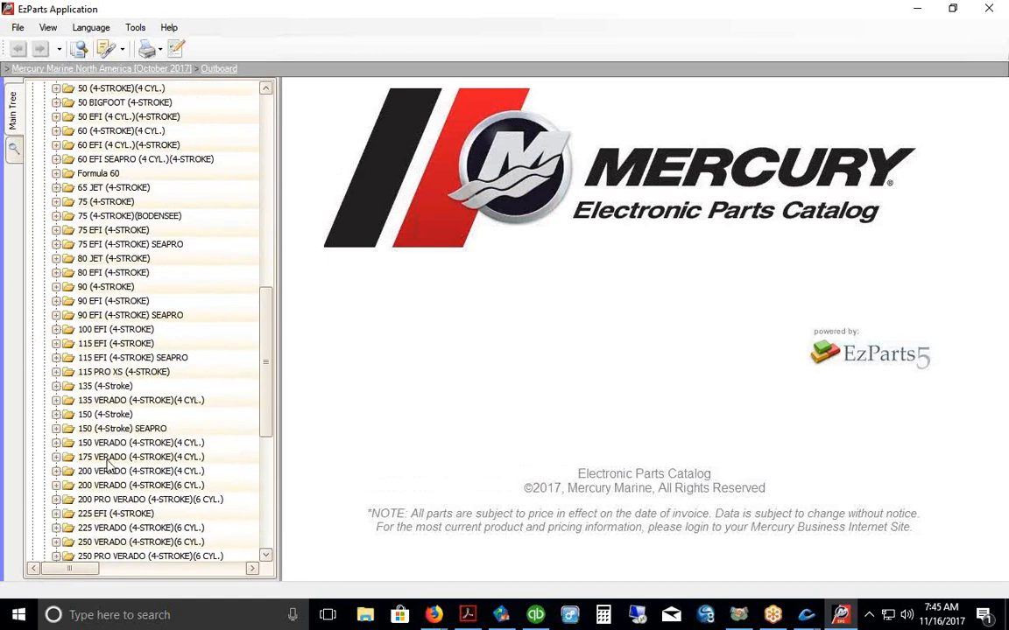
{"action": "left_click", "coordinate": [117, 456]}
{"action": "left_click", "coordinate": [55, 456]}
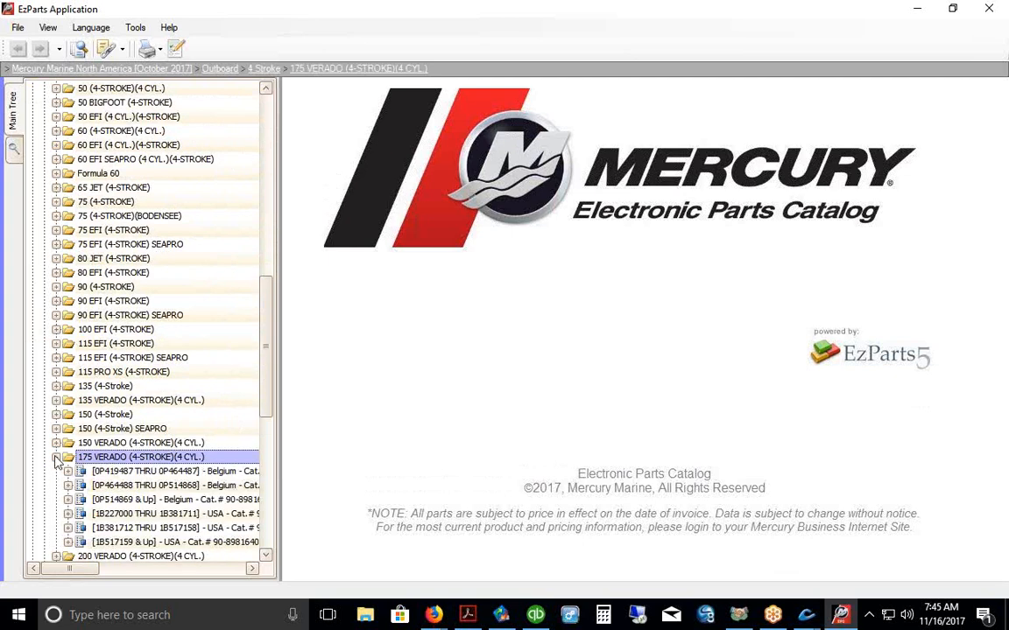
{"action": "left_click", "coordinate": [114, 471]}
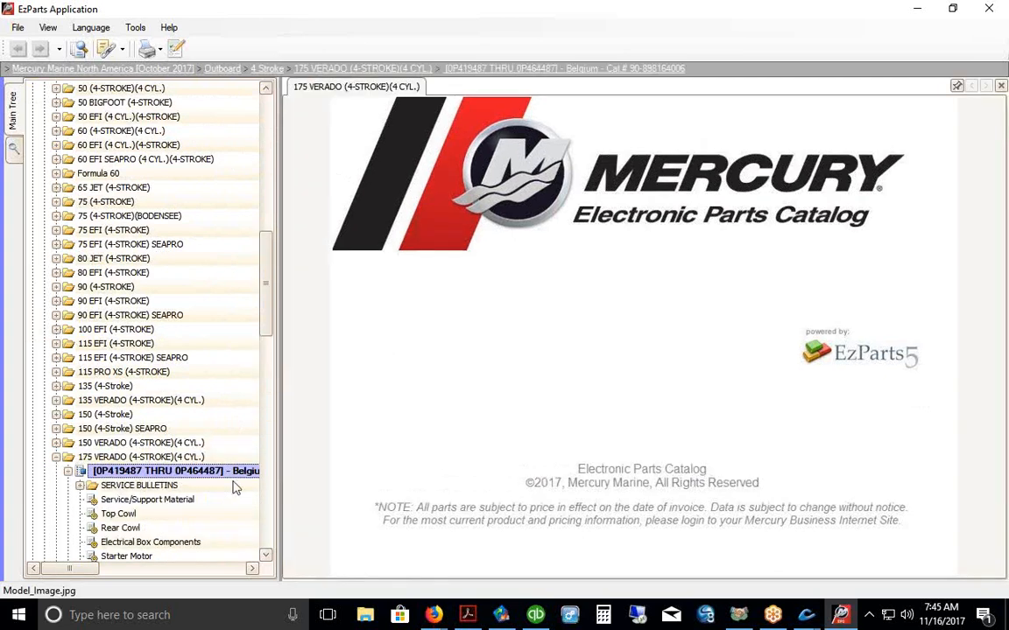
{"action": "scroll", "coordinate": [267, 375], "scroll_direction": "down", "scroll_amount": 5}
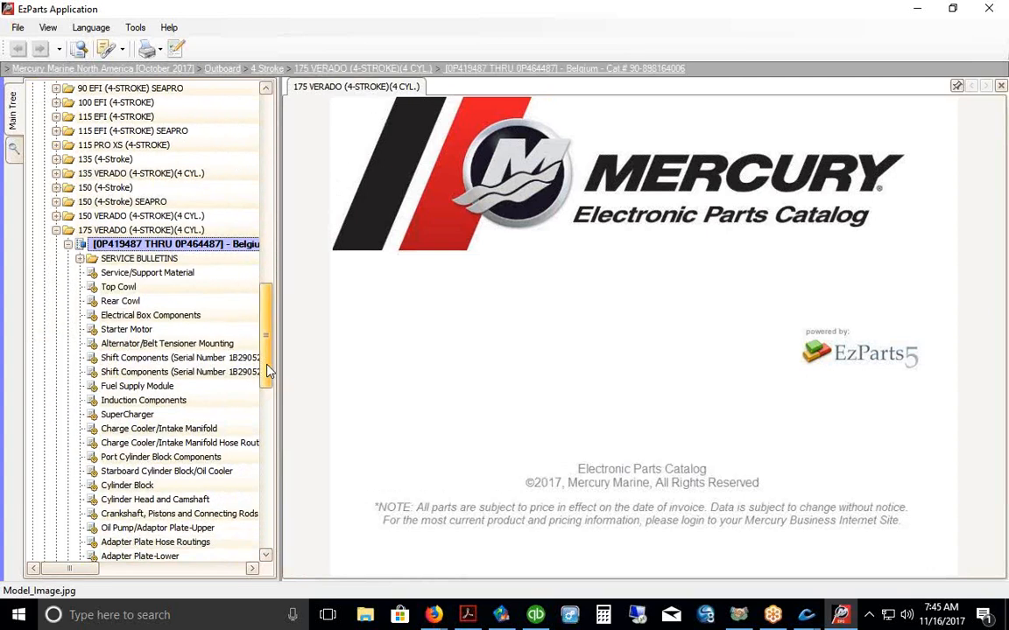
{"action": "left_click", "coordinate": [157, 387]}
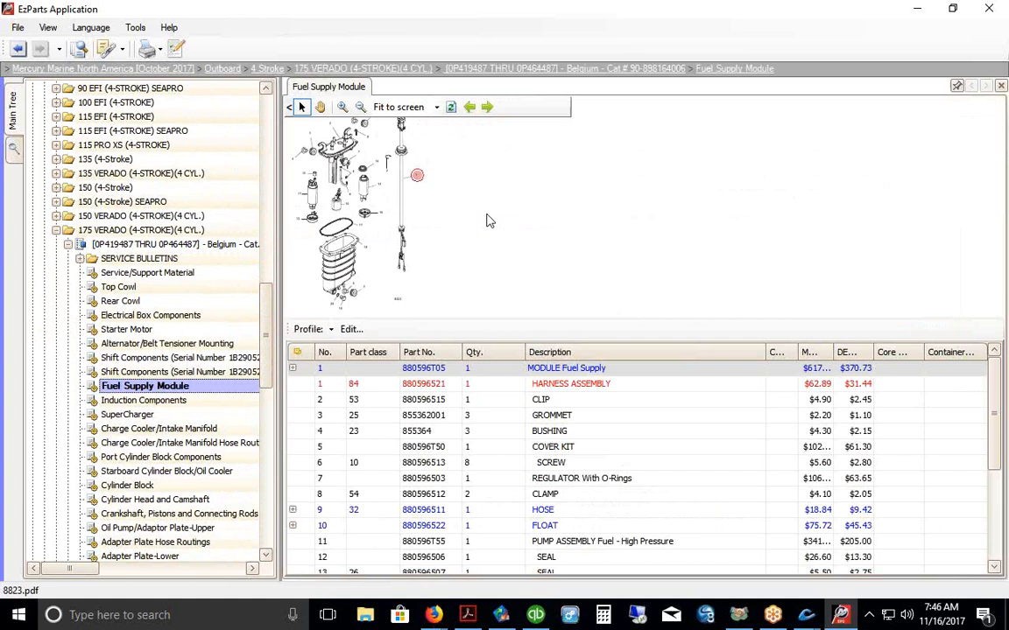
Step: Zoom into the diagram and look up the REGULATOR With O-Rings' bin location and sell price
{"action": "left_click", "coordinate": [342, 107]}
{"action": "left_click", "coordinate": [343, 107]}
{"action": "left_click", "coordinate": [343, 107]}
{"action": "left_click", "coordinate": [343, 107]}
{"action": "left_click", "coordinate": [342, 107]}
{"action": "left_click", "coordinate": [343, 107]}
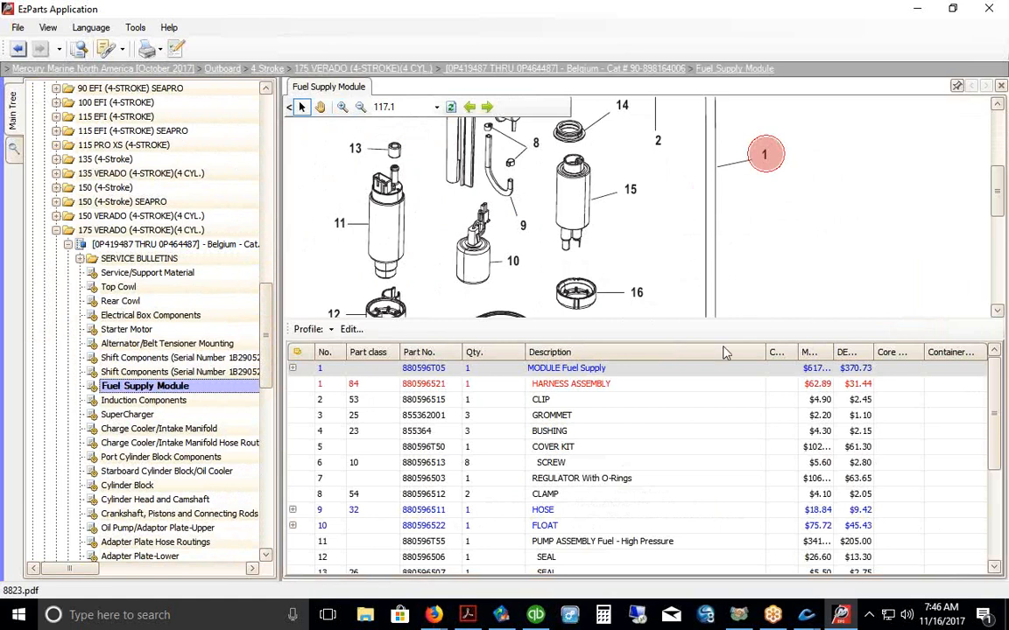
{"action": "left_click", "coordinate": [423, 482]}
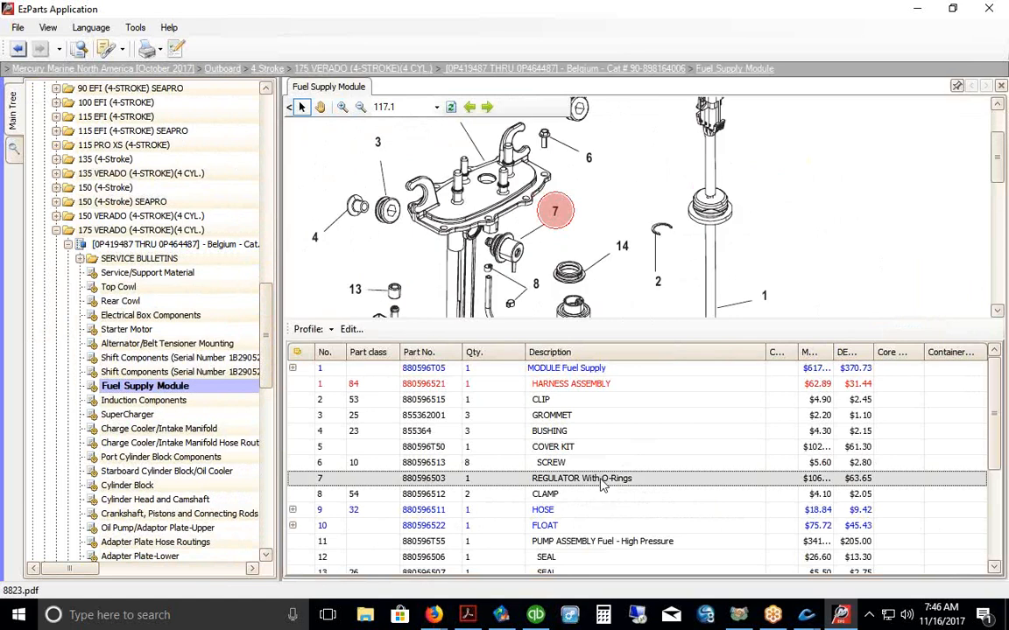
{"action": "right_click", "coordinate": [424, 484]}
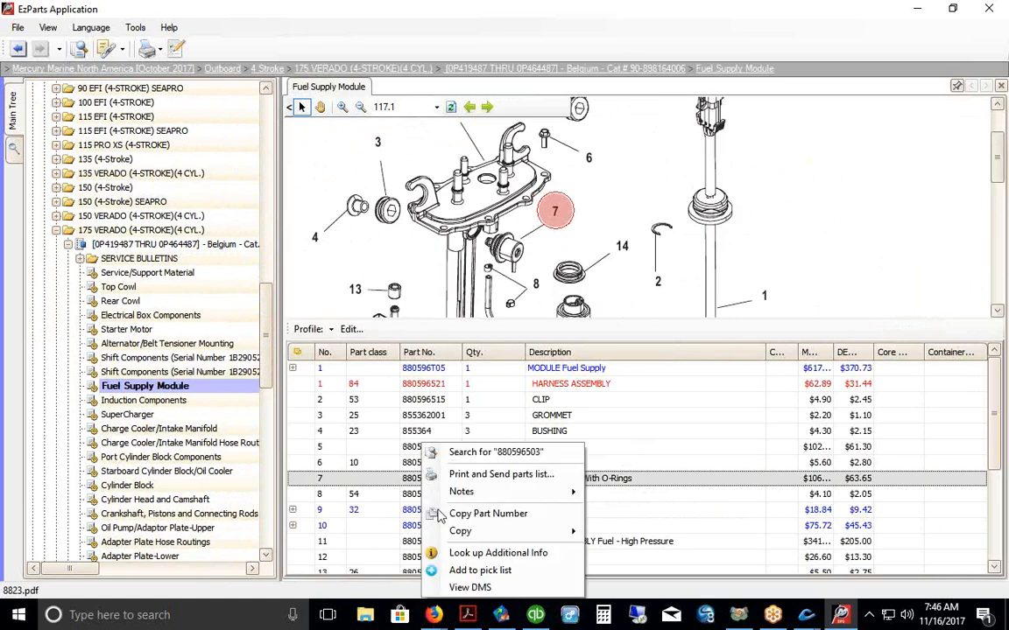
{"action": "left_click", "coordinate": [469, 589]}
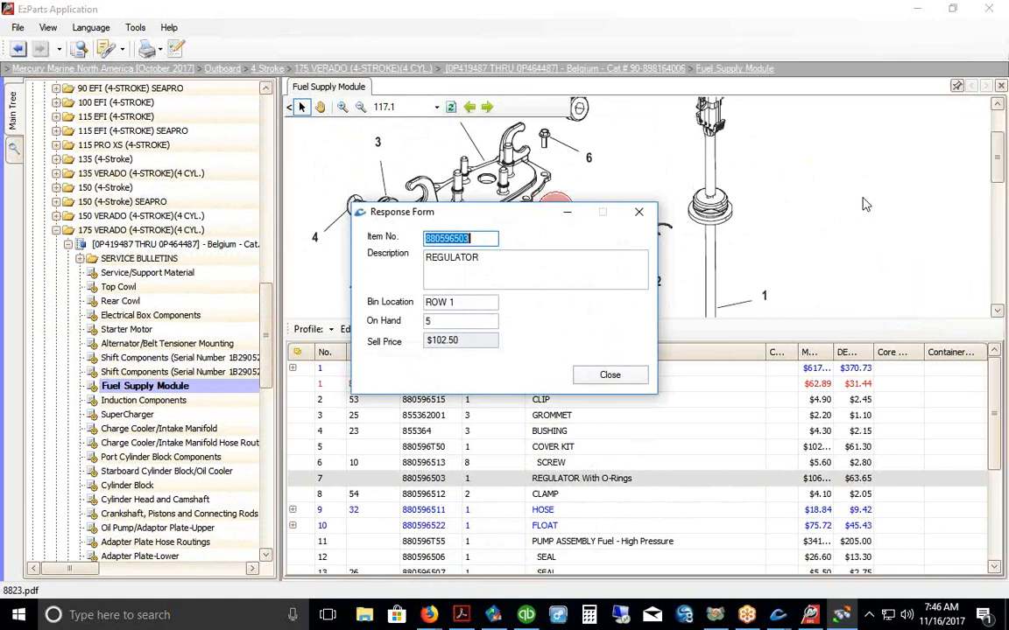
{"action": "key", "text": "Tab"}
{"action": "key", "text": "Tab"}
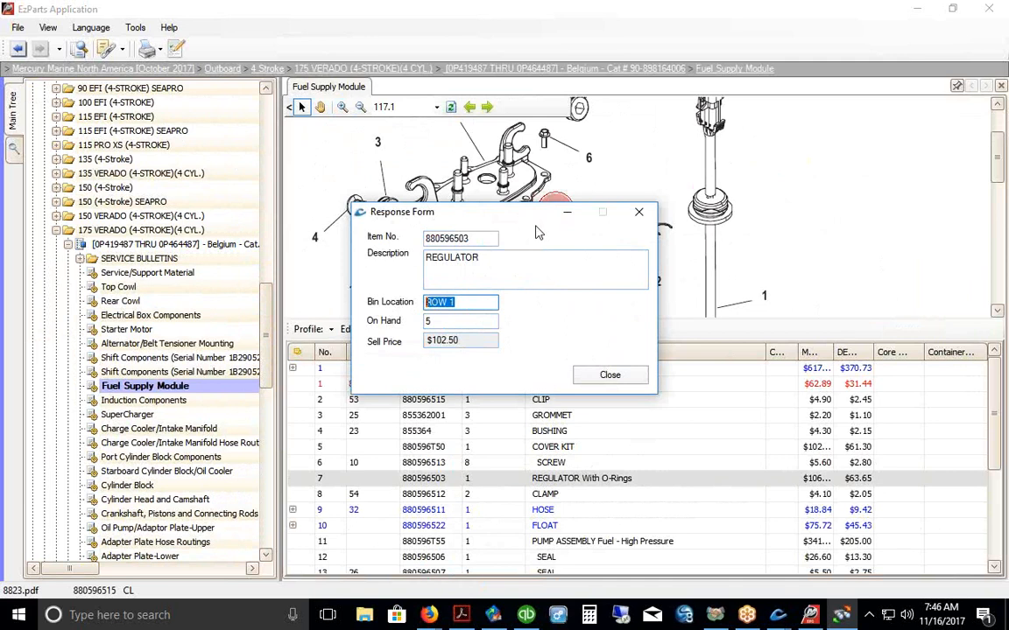
{"action": "key", "text": "Tab"}
{"action": "key", "text": "Tab"}
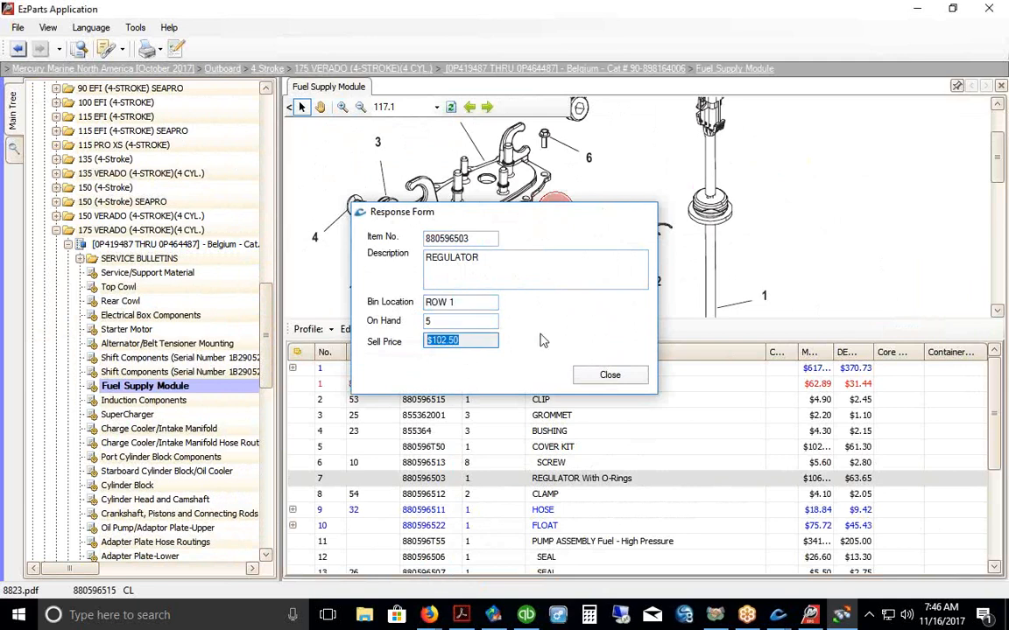
{"action": "key", "text": "Escape"}
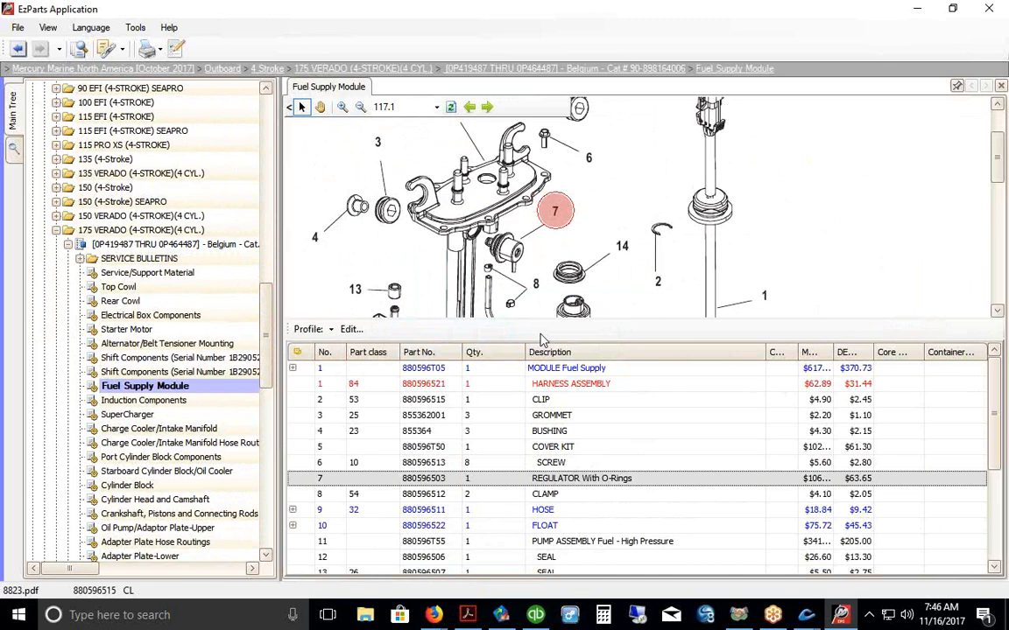
Step: Check the harness assembly's NLA note, on-hand quantity 3 and bin location 84
{"action": "left_click", "coordinate": [434, 385]}
{"action": "right_click", "coordinate": [435, 392]}
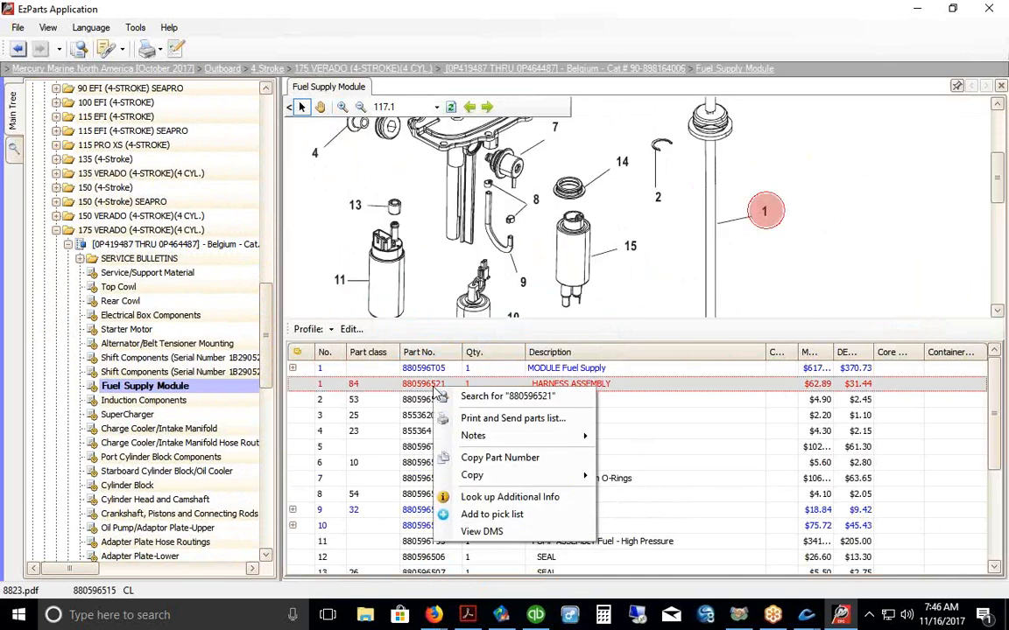
{"action": "left_click", "coordinate": [477, 532]}
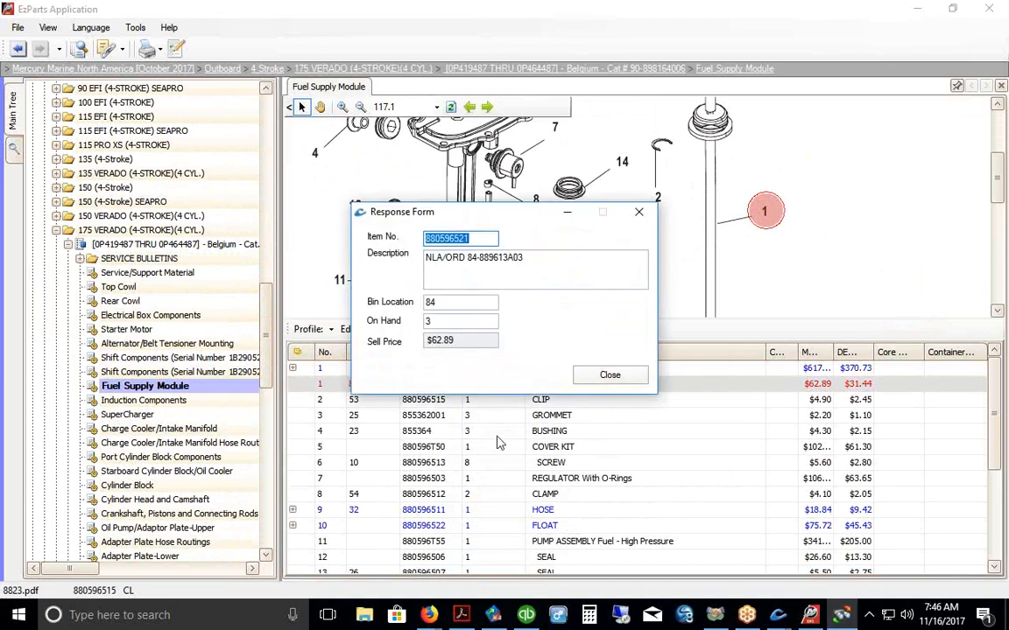
{"action": "double_click", "coordinate": [437, 258]}
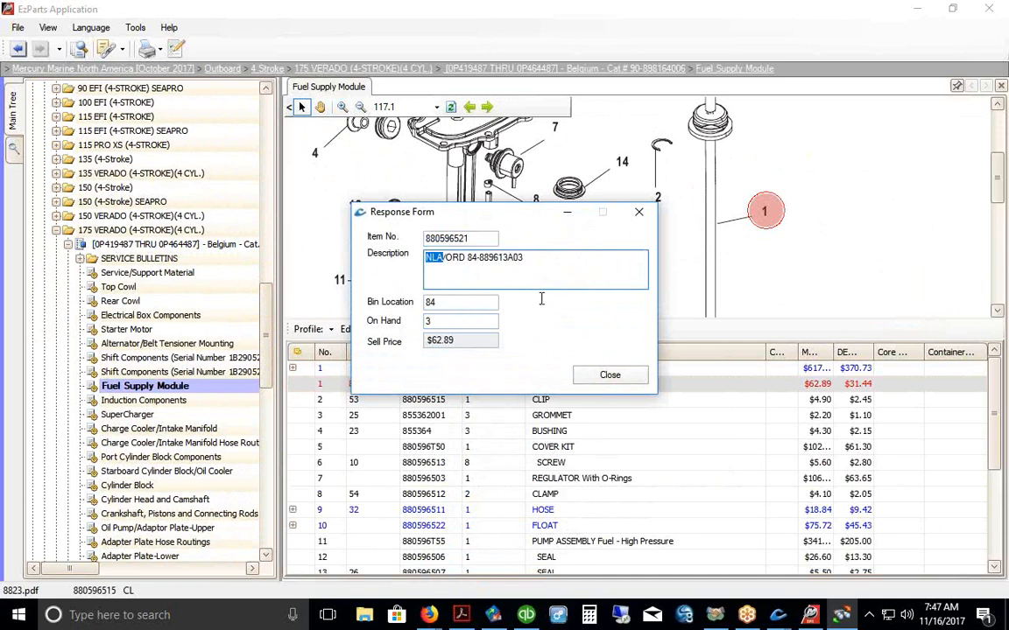
{"action": "left_click", "coordinate": [429, 320]}
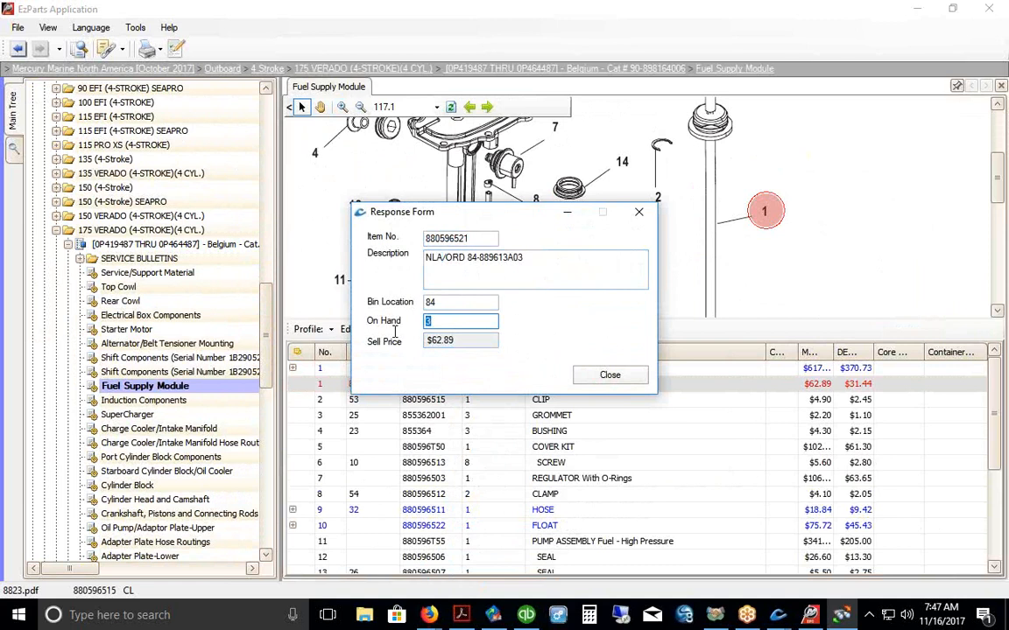
{"action": "double_click", "coordinate": [443, 301]}
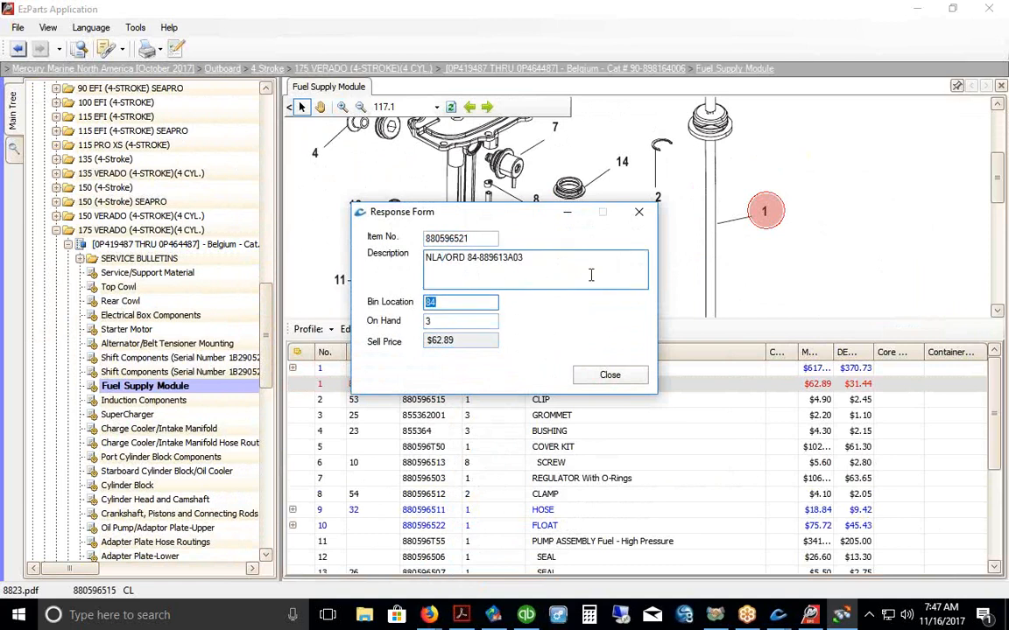
{"action": "left_click_drag", "start_coordinate": [478, 260], "coordinate": [467, 259]}
{"action": "key", "text": "Escape"}
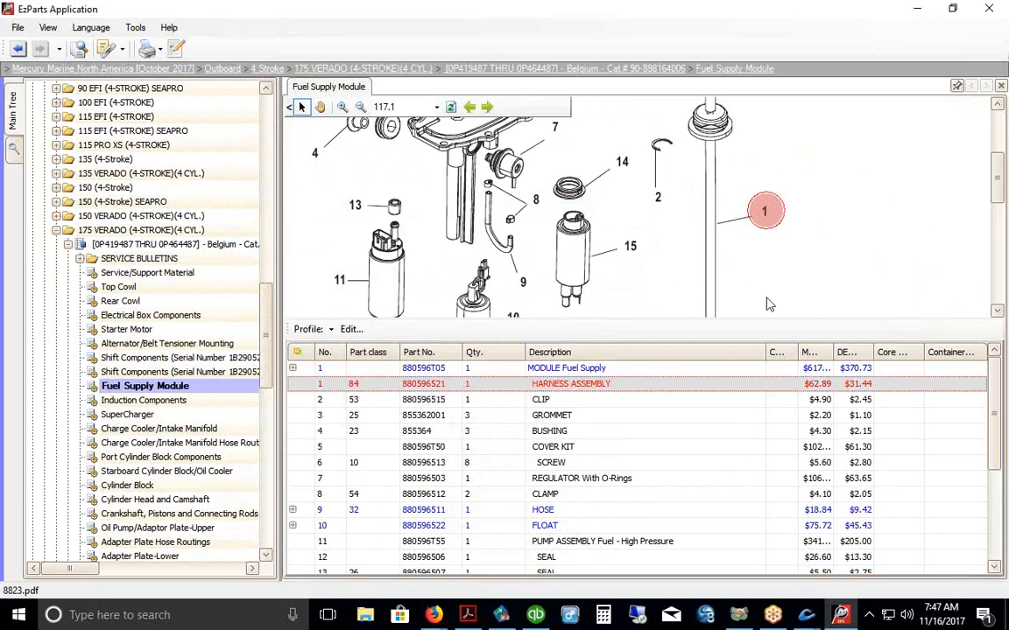
Step: Trace the fuel supply module 880596T05's supersession chain through 880596T07 and 880596T08 to 880596T11
{"action": "left_click", "coordinate": [442, 371]}
{"action": "right_click", "coordinate": [443, 372]}
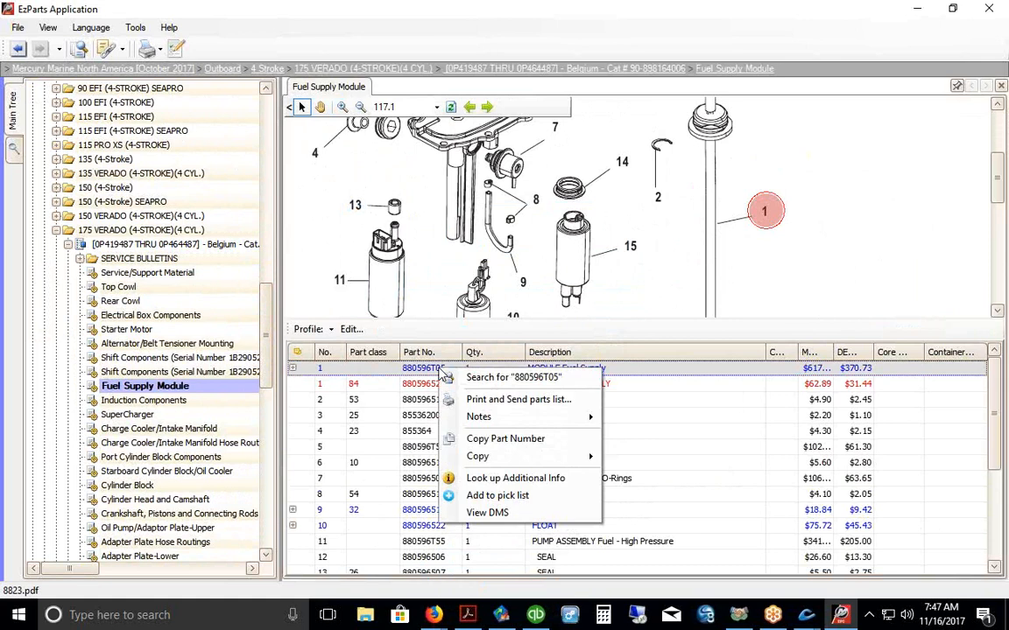
{"action": "left_click", "coordinate": [477, 513]}
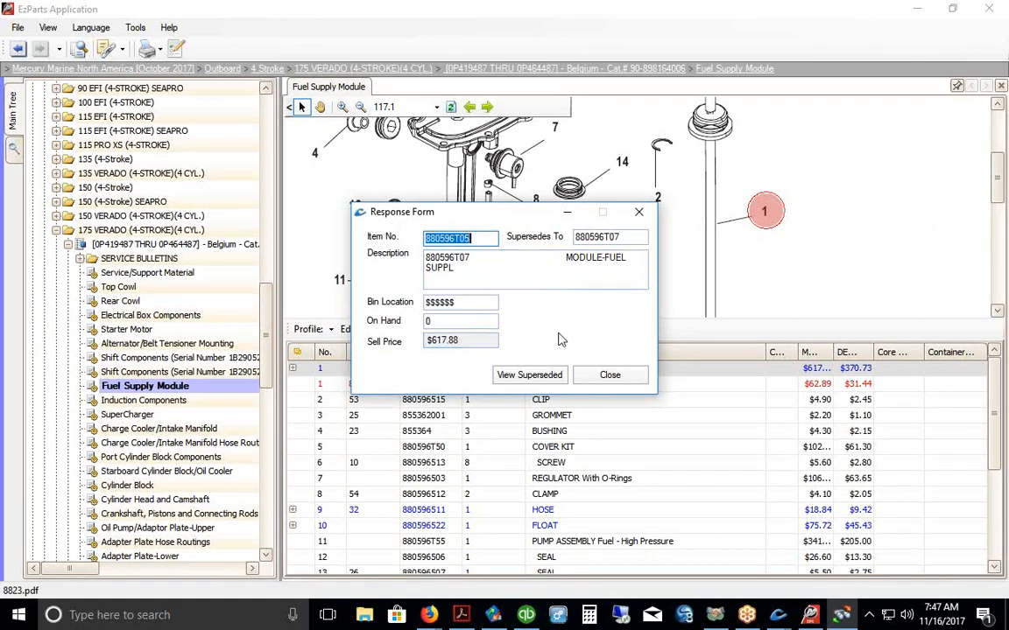
{"action": "left_click", "coordinate": [536, 382]}
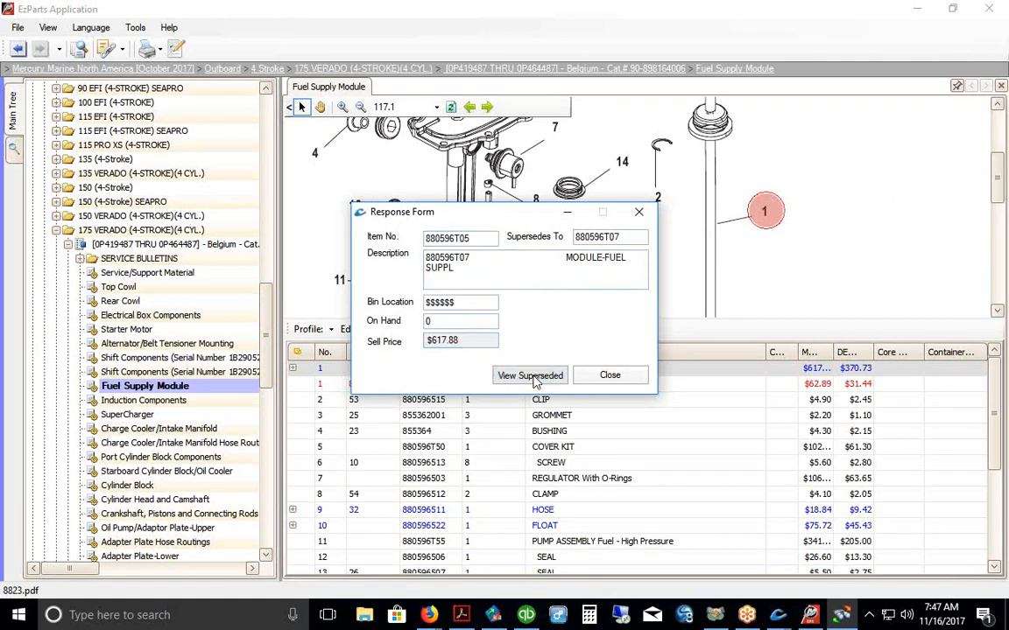
{"action": "left_click", "coordinate": [536, 382]}
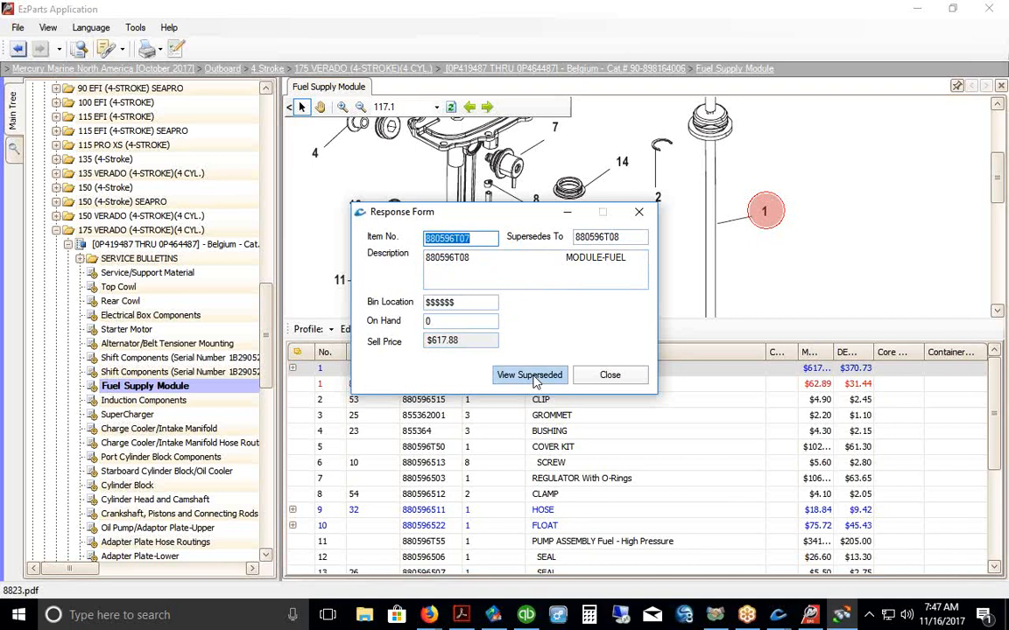
{"action": "left_click", "coordinate": [526, 379]}
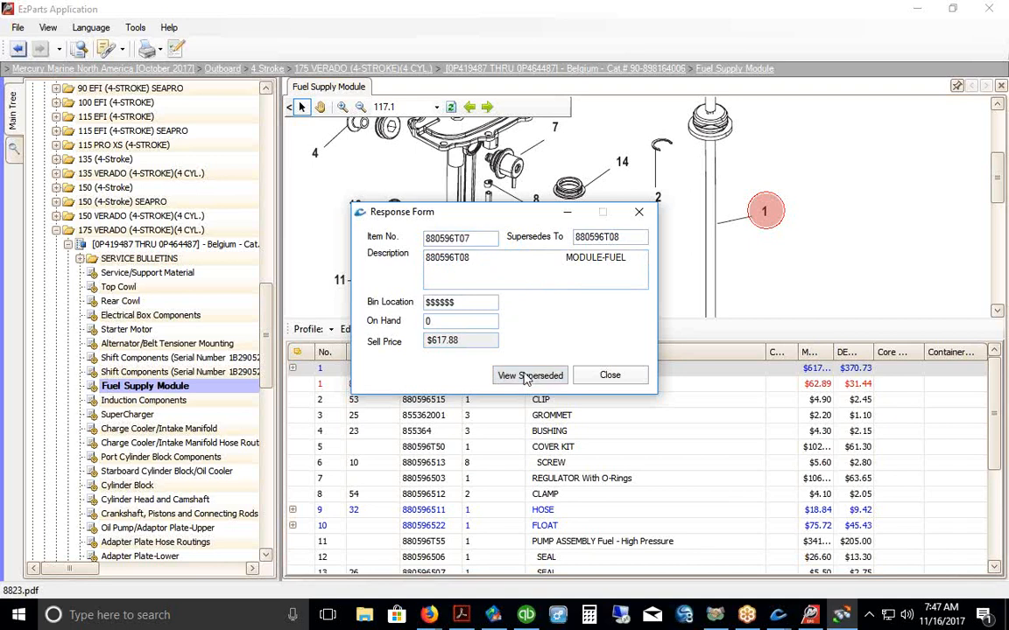
{"action": "left_click", "coordinate": [527, 378]}
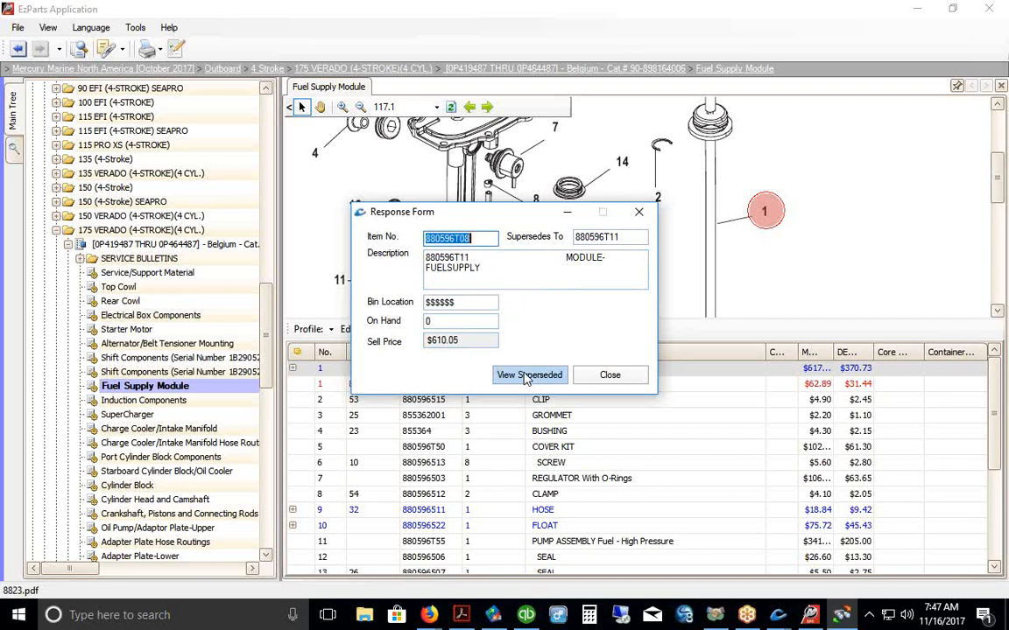
{"action": "left_click", "coordinate": [526, 376]}
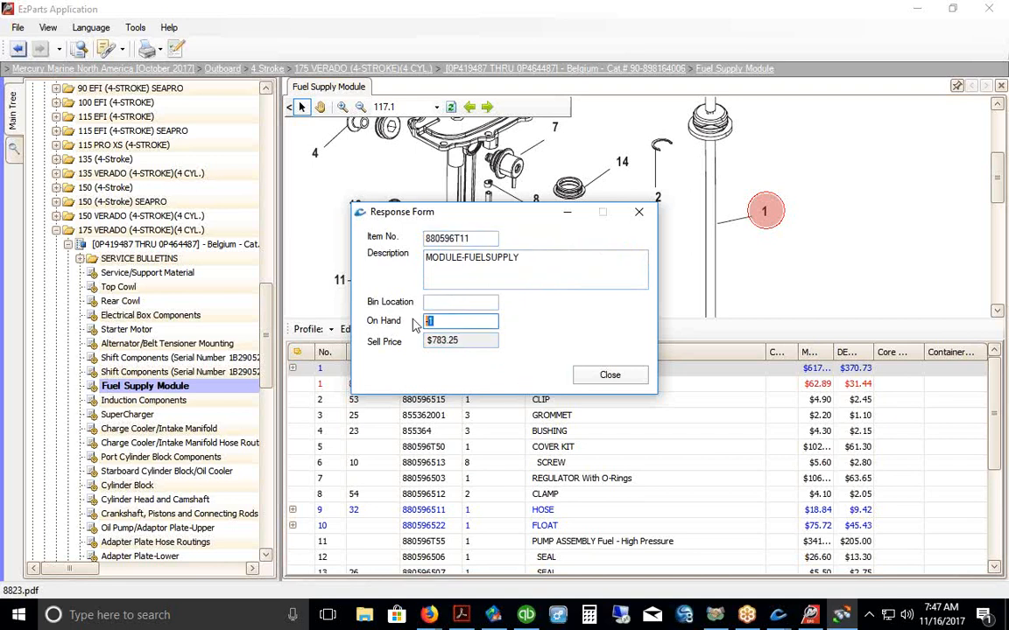
{"action": "left_click", "coordinate": [638, 212]}
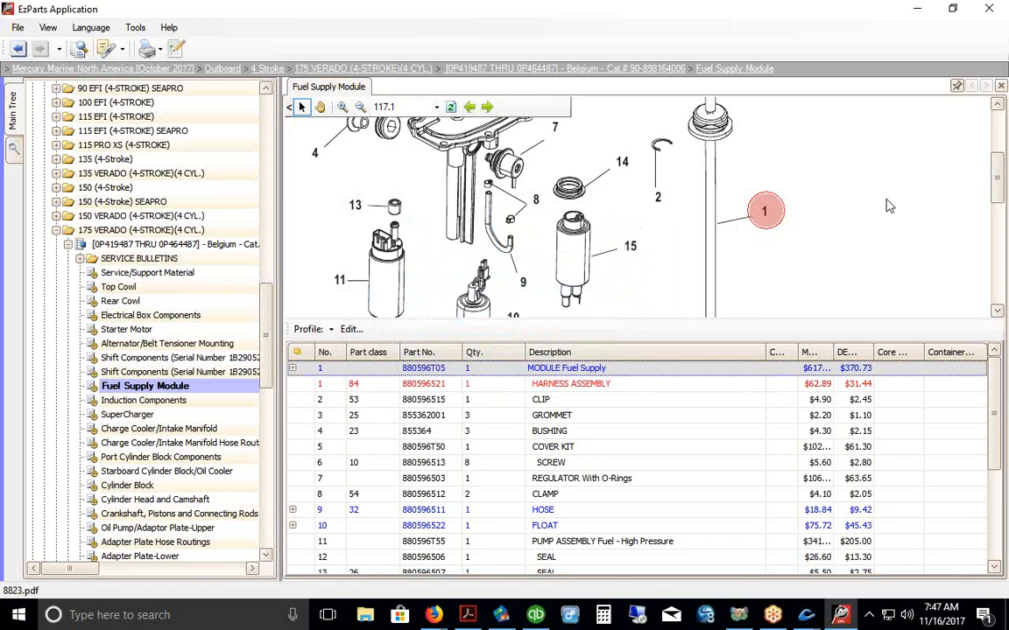
Step: Copy item number 880596T05 from the fuel supply module's stock details
{"action": "right_click", "coordinate": [435, 372]}
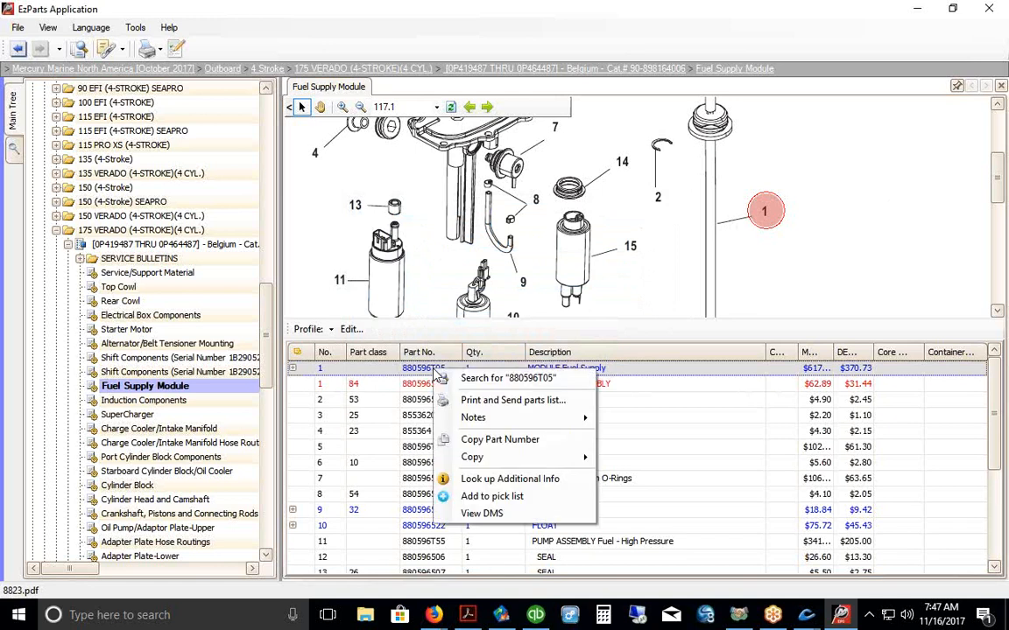
{"action": "left_click", "coordinate": [492, 511]}
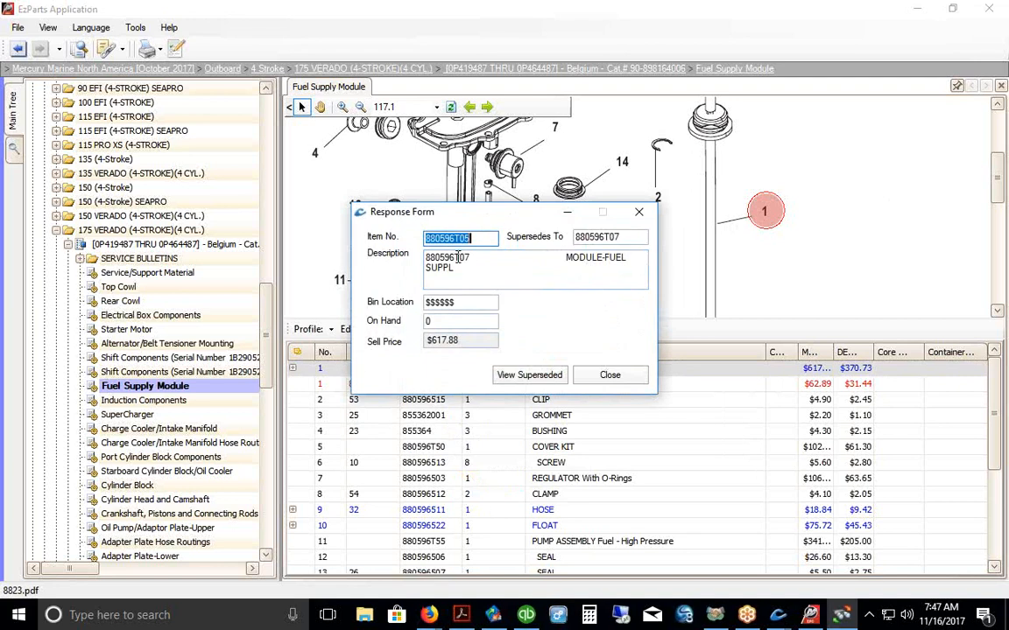
{"action": "right_click", "coordinate": [449, 245]}
{"action": "left_click", "coordinate": [482, 290]}
{"action": "left_click", "coordinate": [610, 375]}
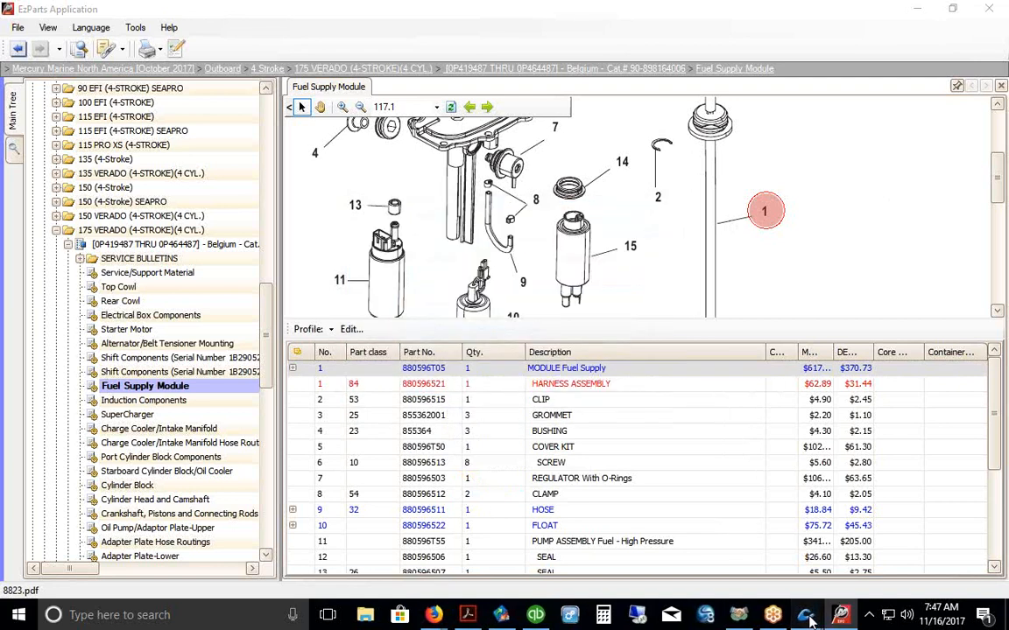
Step: Paste 880596T05 into the quote's item field, keeping the original part rather than its supersessions
{"action": "mouse_move", "coordinate": [807, 619]}
{"action": "left_click", "coordinate": [891, 547]}
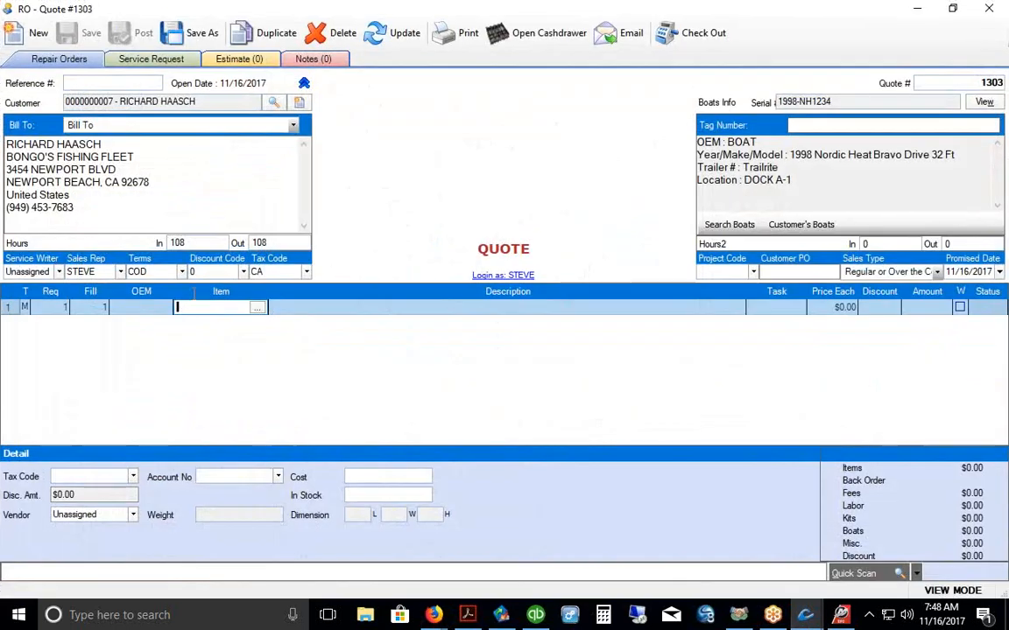
{"action": "right_click", "coordinate": [186, 304]}
{"action": "left_click", "coordinate": [210, 369]}
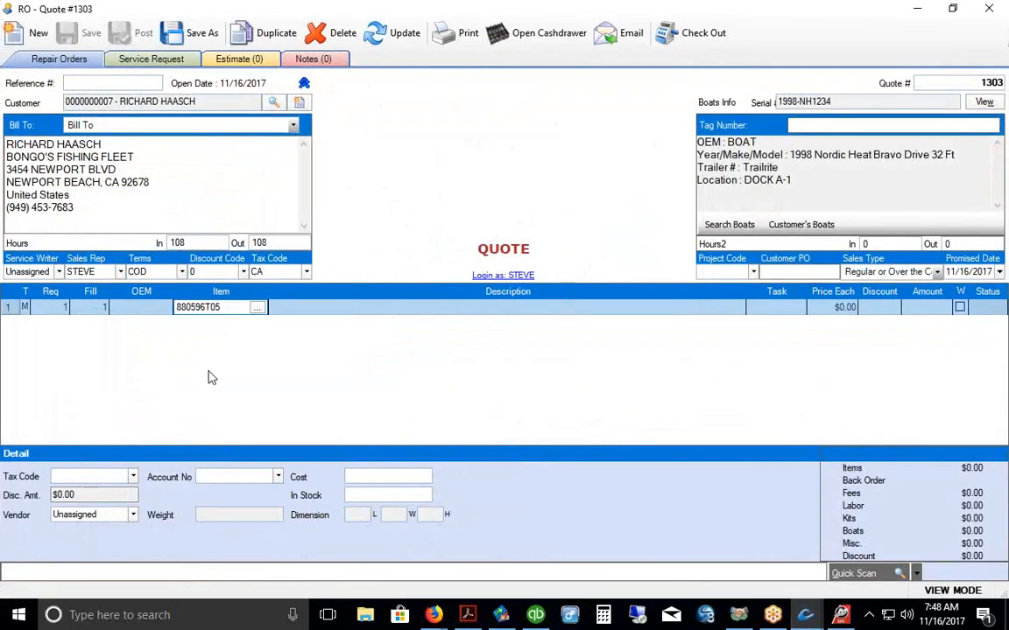
{"action": "key", "text": "Tab"}
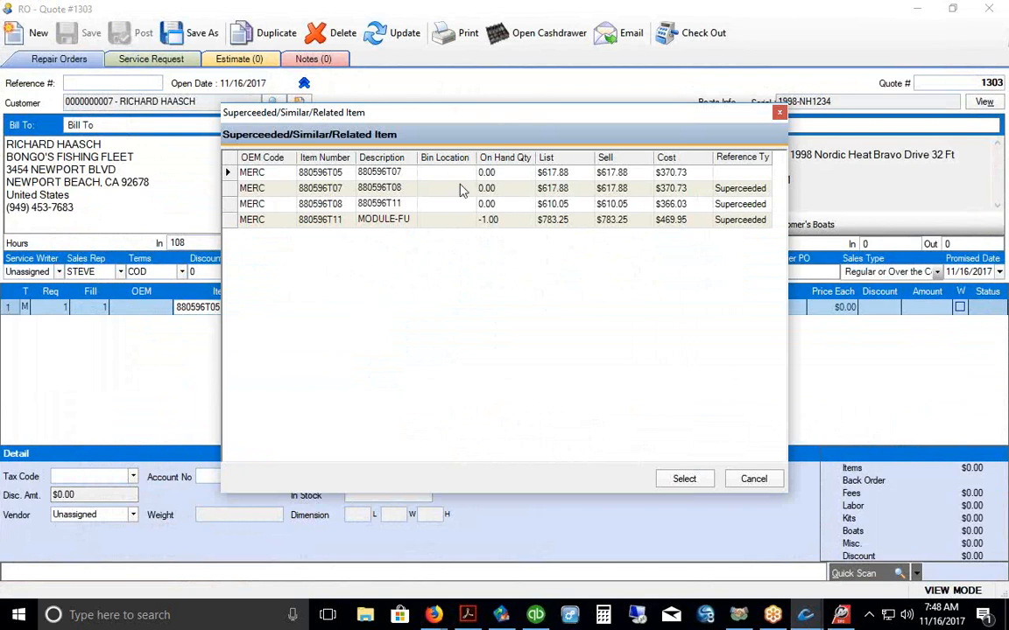
{"action": "left_click", "coordinate": [500, 174]}
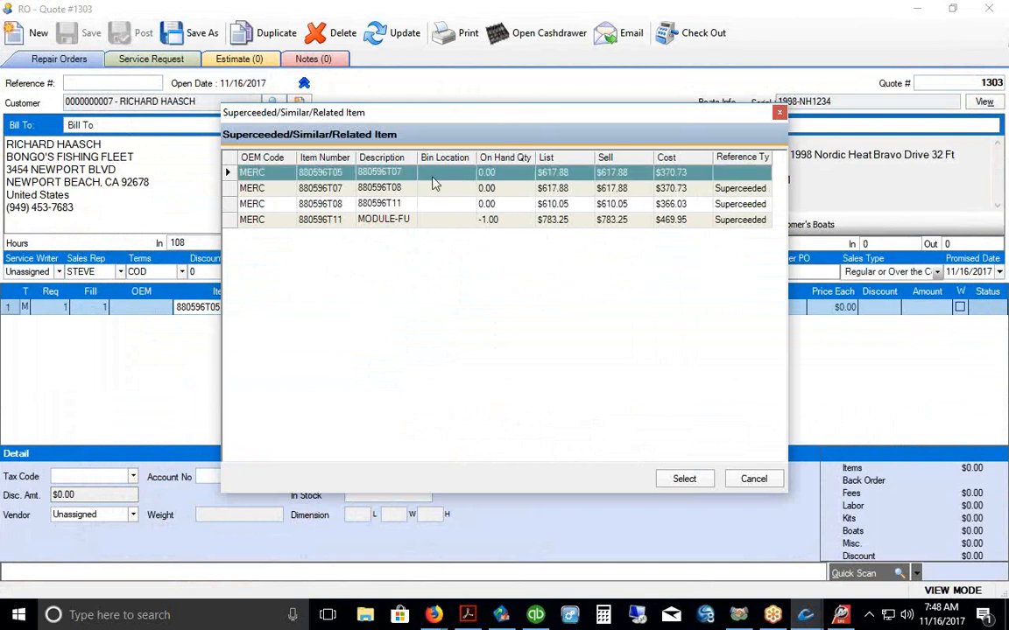
{"action": "left_click", "coordinate": [780, 114]}
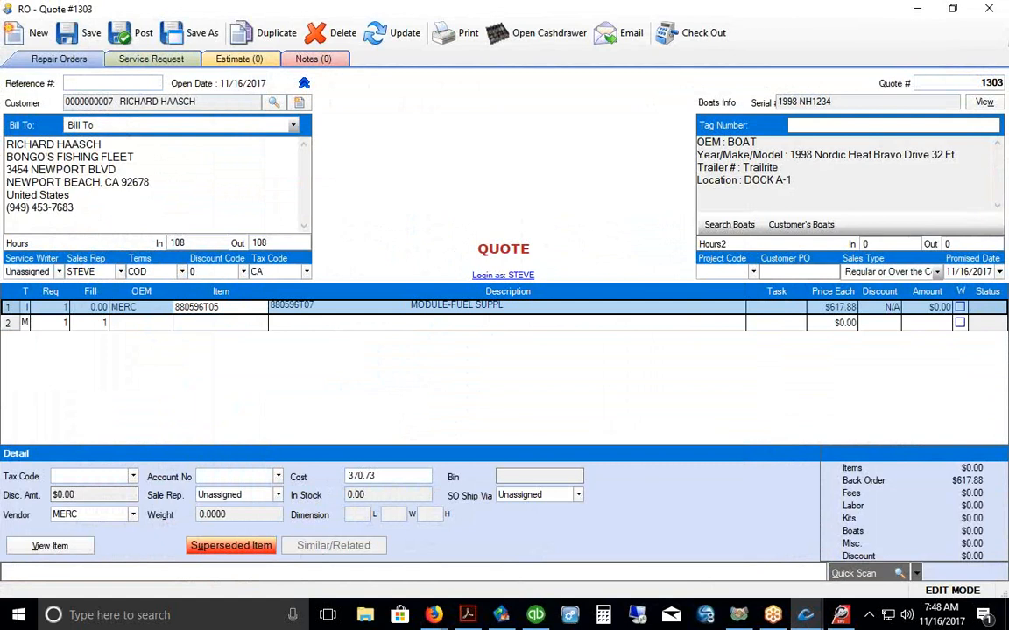
{"action": "left_click_drag", "start_coordinate": [187, 566], "coordinate": [263, 555]}
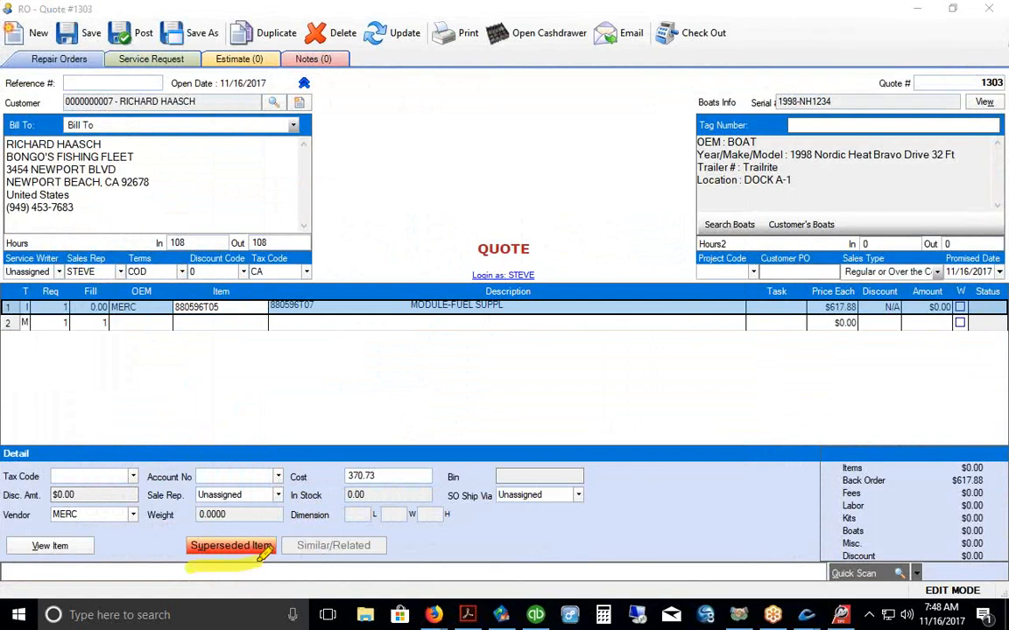
{"action": "left_click_drag", "start_coordinate": [175, 323], "coordinate": [212, 323]}
{"action": "left_click_drag", "start_coordinate": [276, 323], "coordinate": [326, 323]}
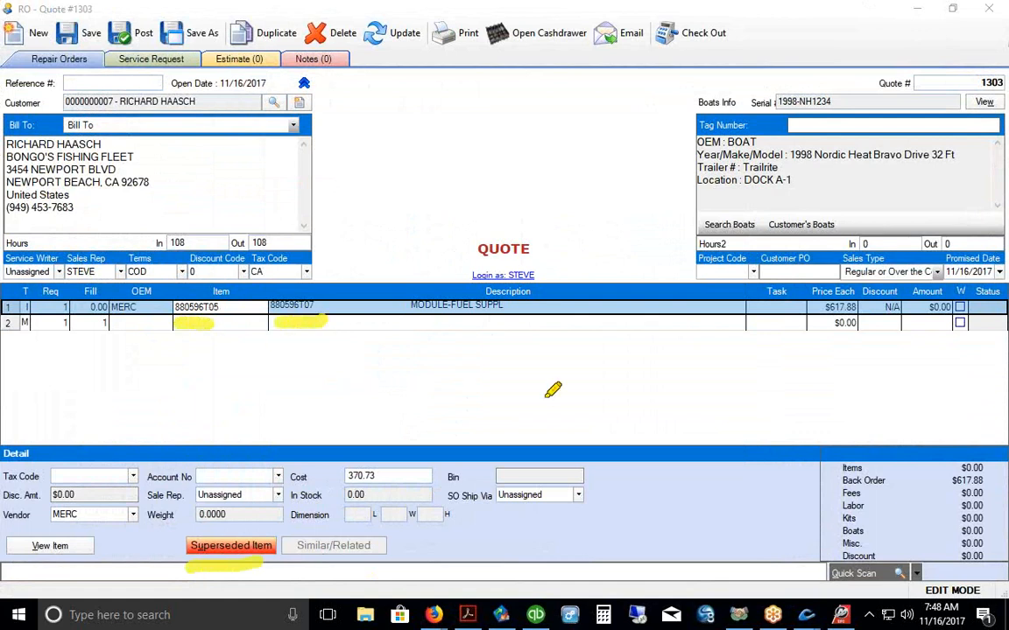
{"action": "key", "text": "e"}
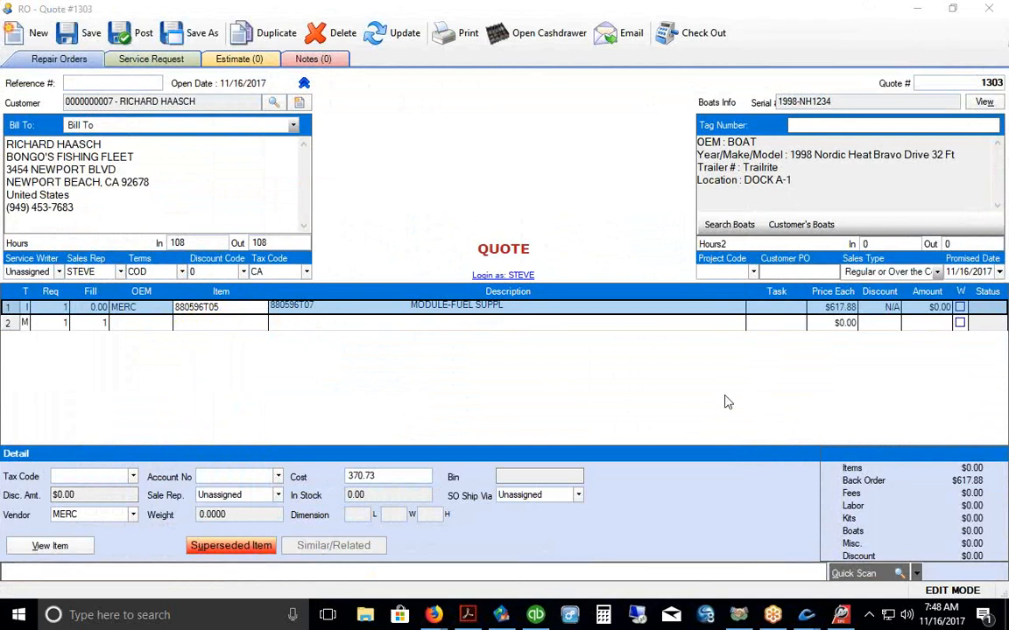
{"action": "key", "text": "alt+Tab"}
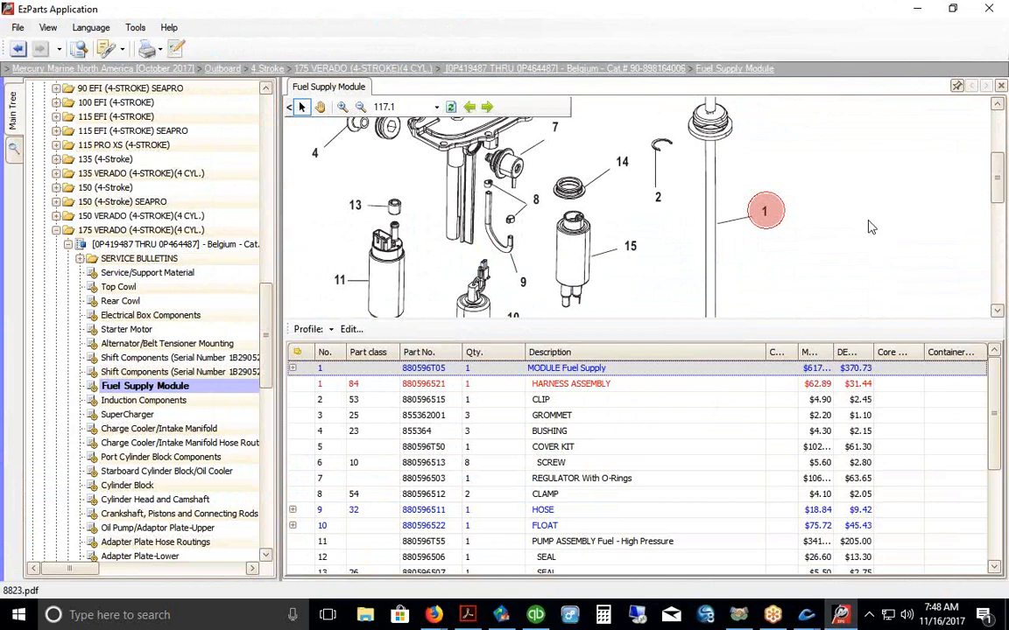
Step: Add one REGULATOR With O-Rings to the Default pick list
{"action": "left_click", "coordinate": [424, 480]}
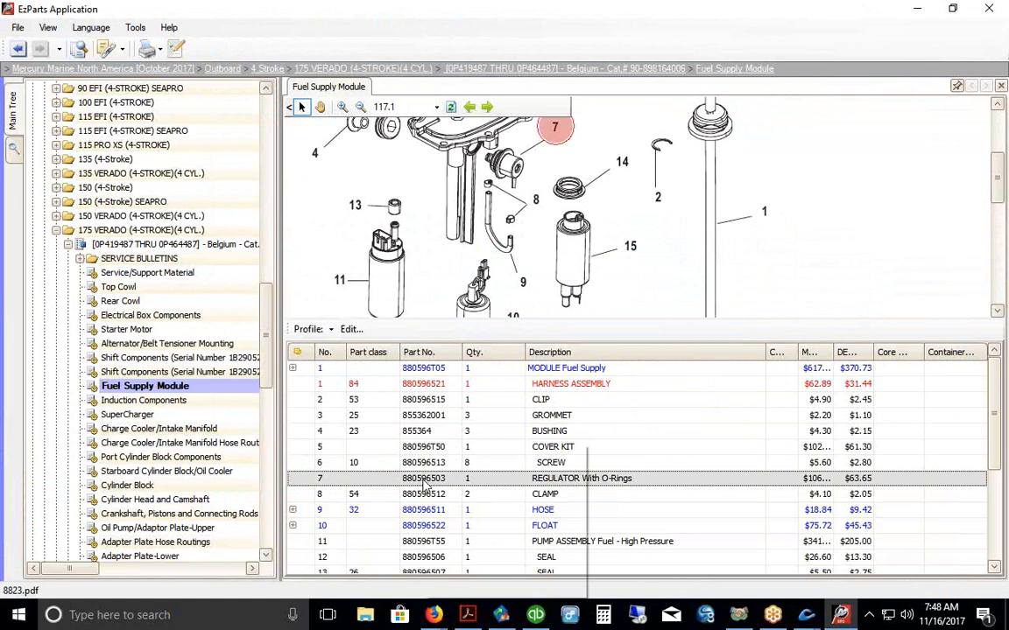
{"action": "right_click", "coordinate": [425, 483]}
{"action": "left_click", "coordinate": [462, 570]}
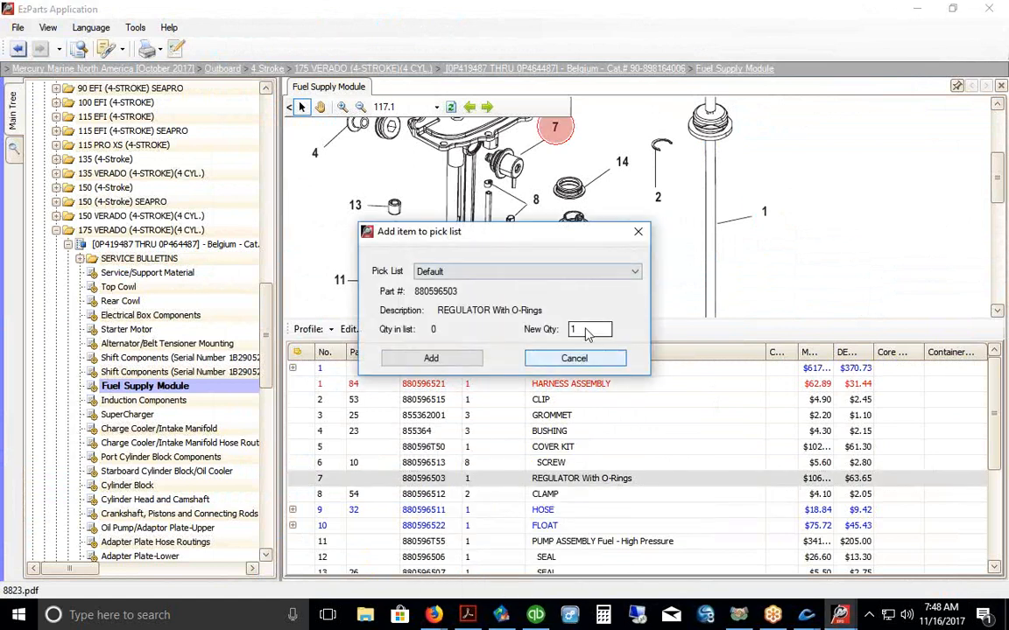
{"action": "left_click", "coordinate": [433, 359]}
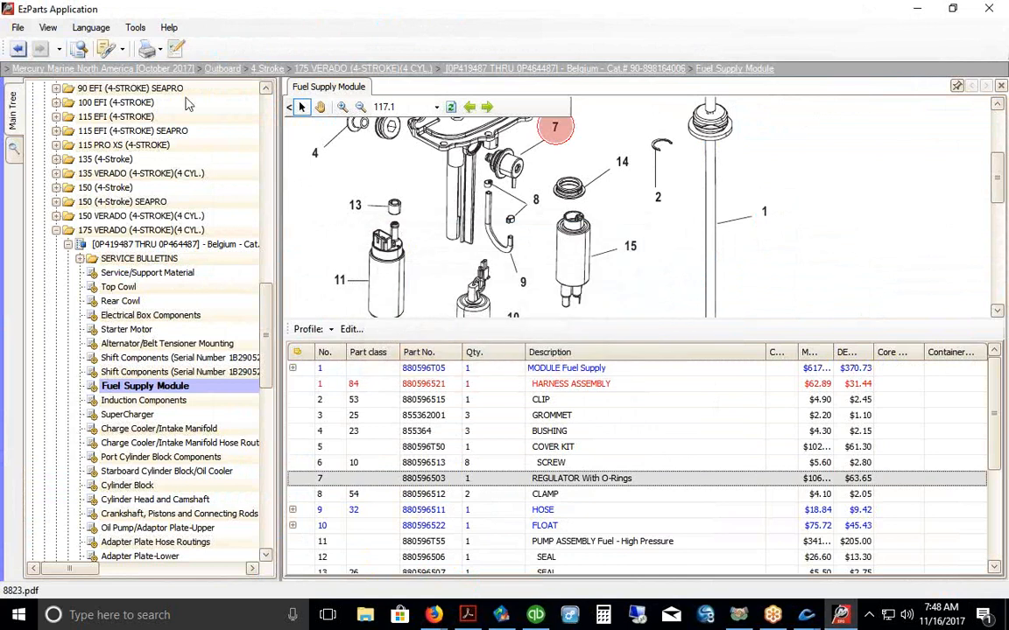
Step: Export the 10-item Default pick list
{"action": "left_click", "coordinate": [177, 51]}
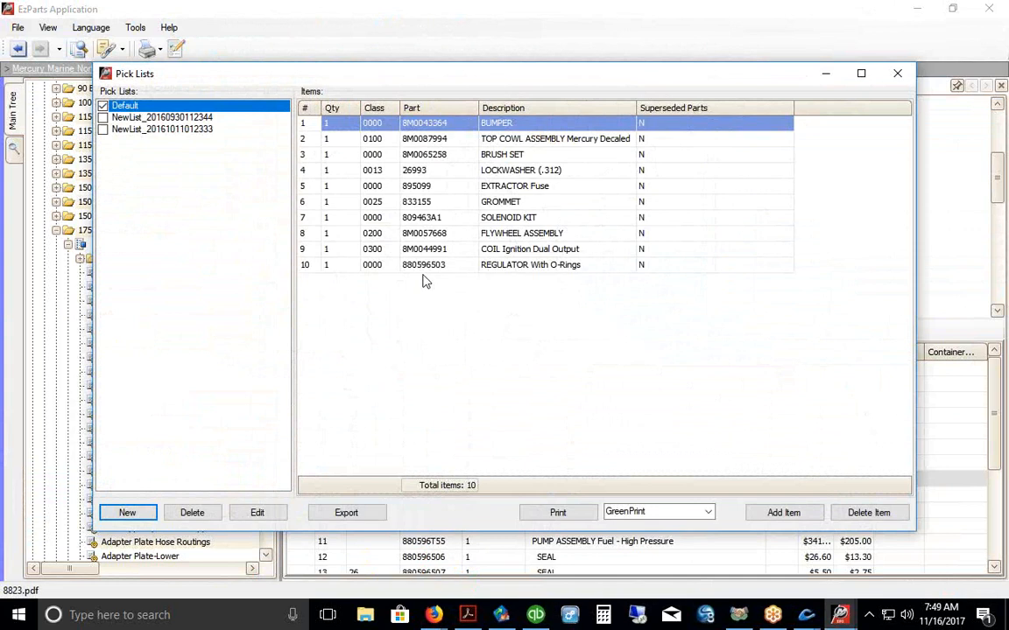
{"action": "left_click", "coordinate": [347, 515]}
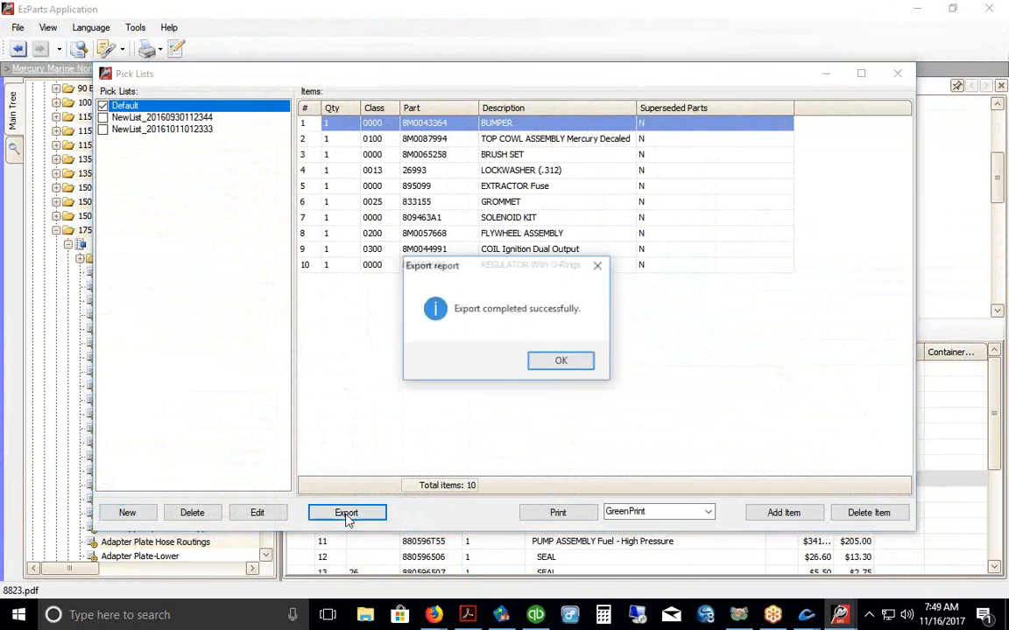
{"action": "left_click", "coordinate": [554, 365]}
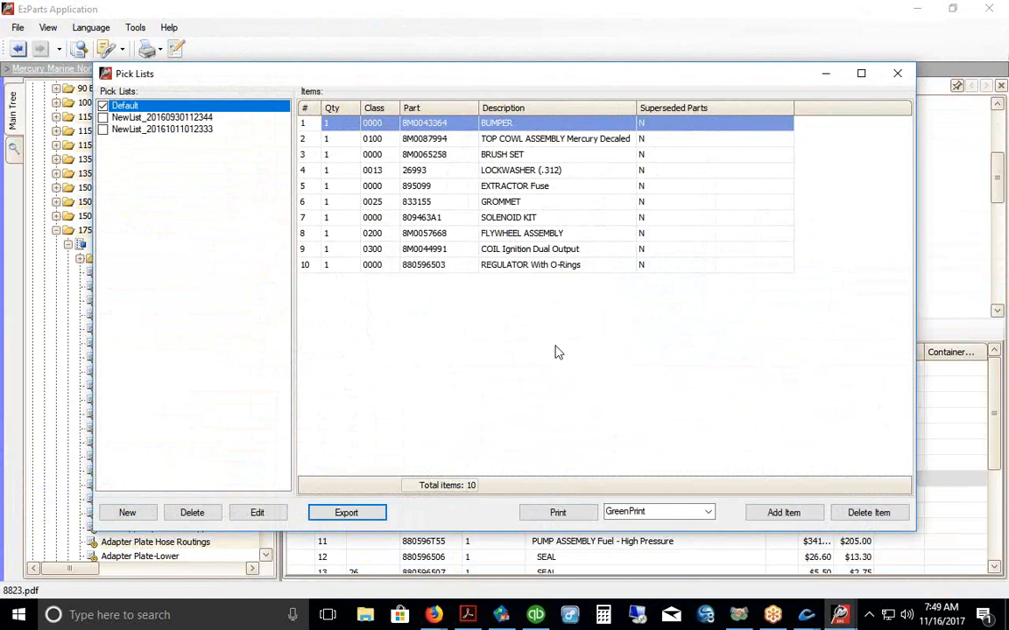
{"action": "left_click", "coordinate": [897, 72]}
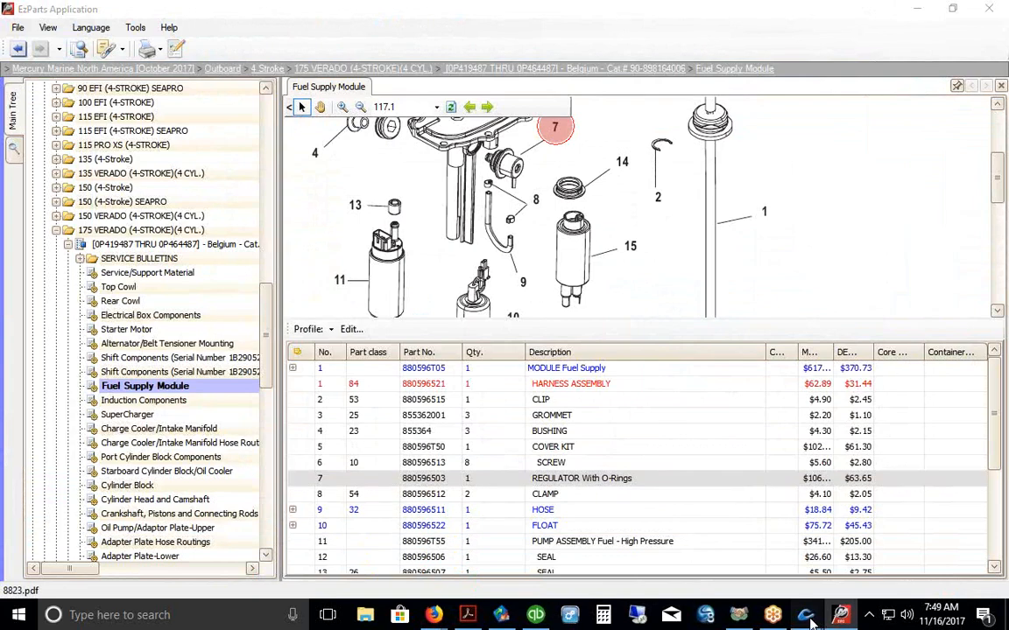
Step: Import the exported pick list parts, bumper through flywheel assembly, into quote 1303
{"action": "mouse_move", "coordinate": [806, 615]}
{"action": "left_click", "coordinate": [862, 515]}
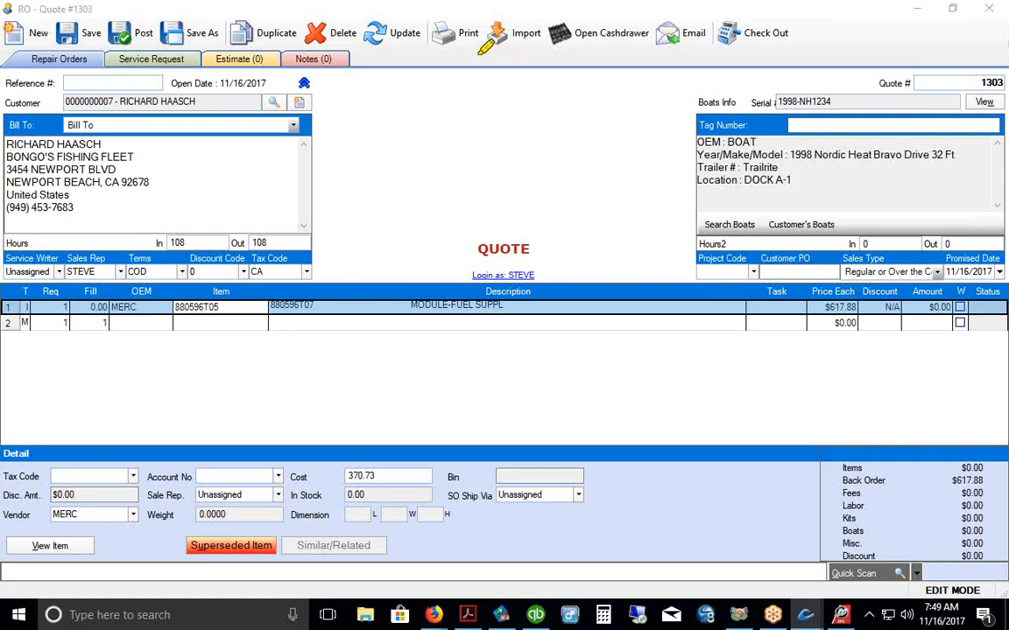
{"action": "left_click_drag", "start_coordinate": [472, 53], "coordinate": [544, 54]}
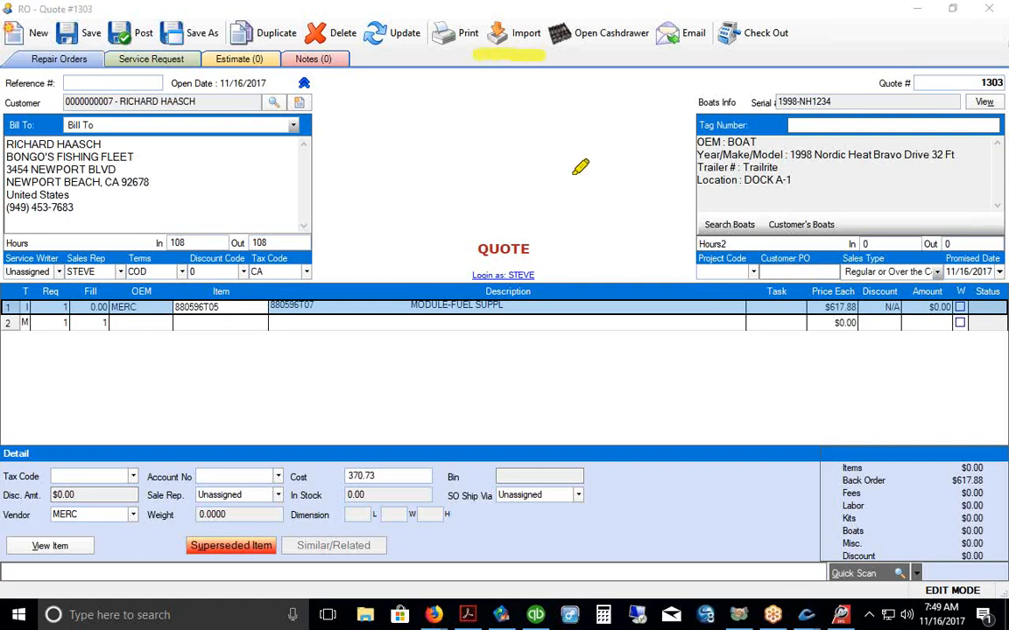
{"action": "left_click", "coordinate": [513, 37]}
{"action": "left_click", "coordinate": [88, 35]}
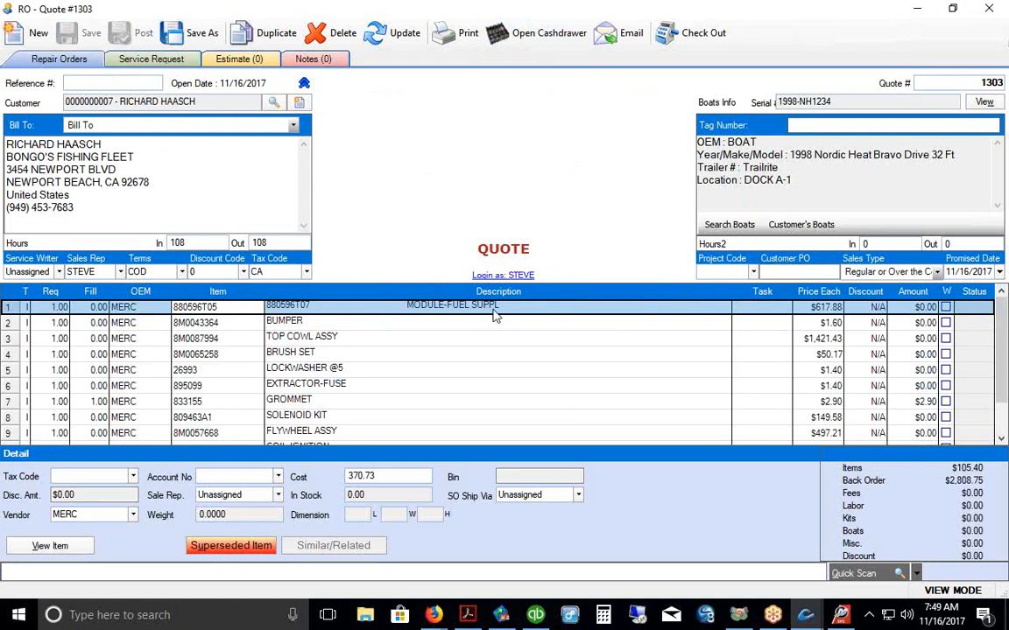
Step: Swap the first line to superseding part 880596T11 and note its In Stock quantity of -1.00
{"action": "left_click", "coordinate": [229, 547]}
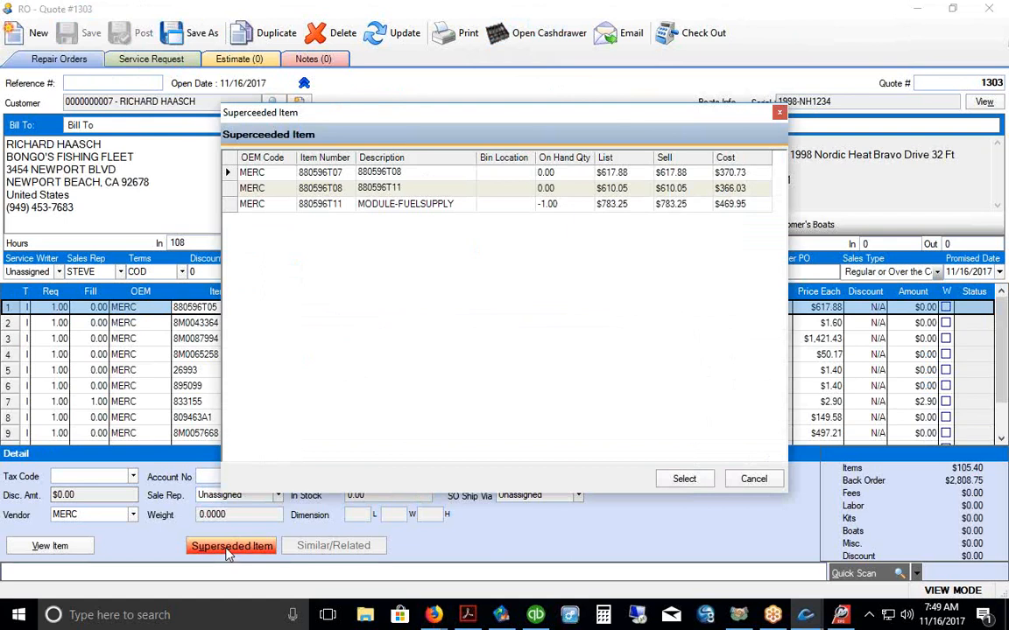
{"action": "left_click", "coordinate": [317, 210]}
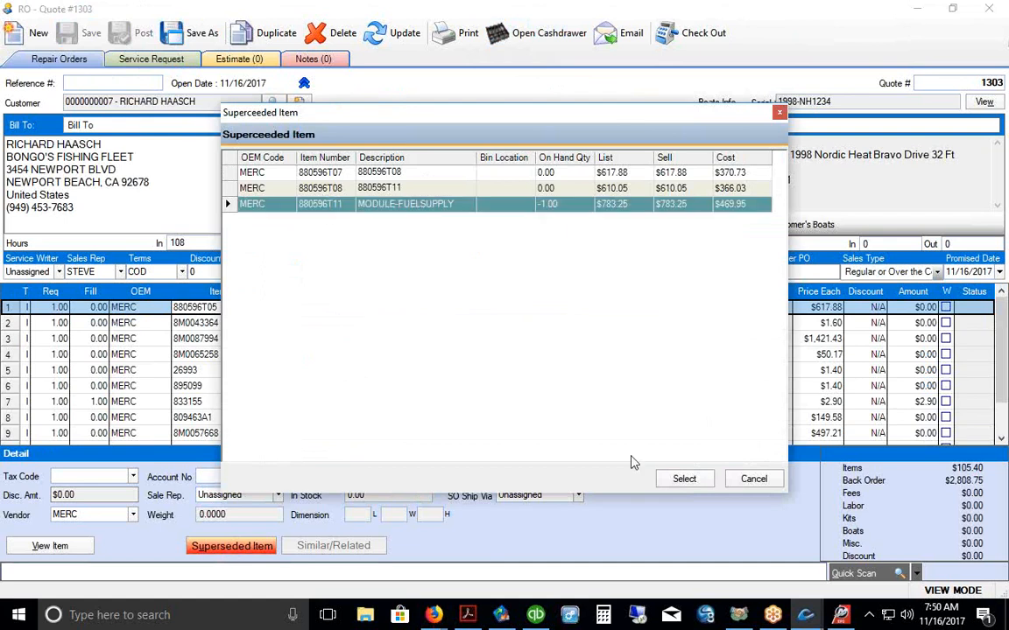
{"action": "left_click", "coordinate": [680, 479]}
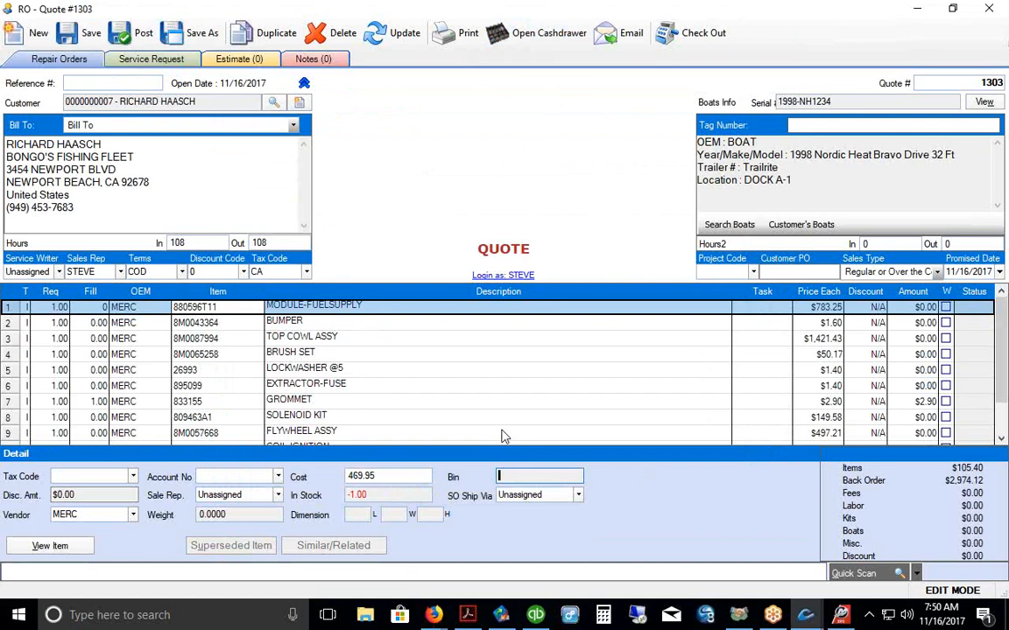
{"action": "left_click_drag", "start_coordinate": [382, 495], "coordinate": [347, 495]}
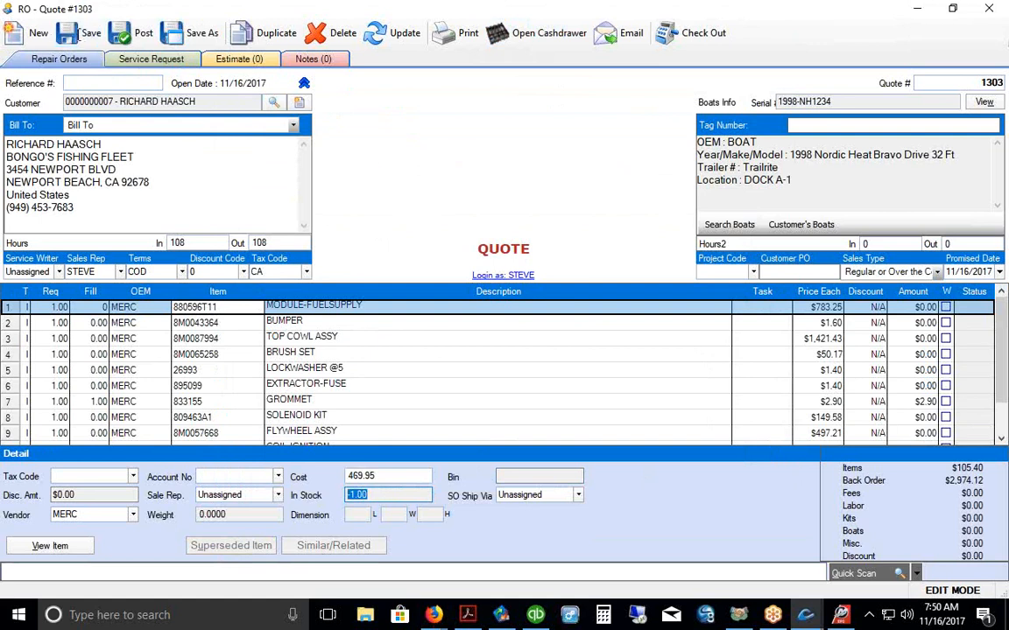
Step: Delete the MODULE-FUELSUPPLY first line and save the quote
{"action": "right_click", "coordinate": [7, 313]}
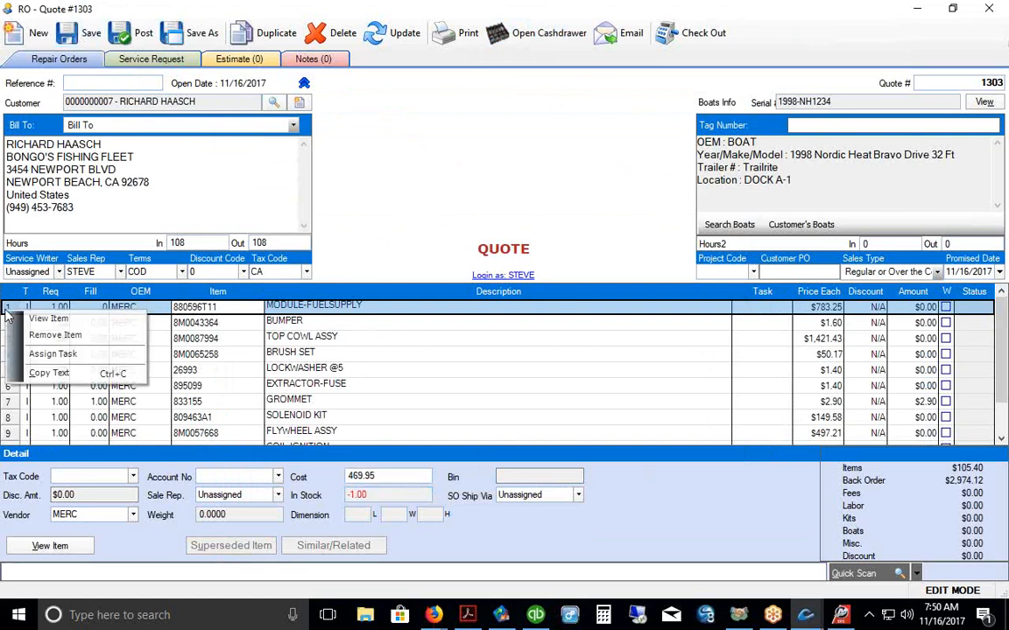
{"action": "left_click", "coordinate": [55, 335]}
{"action": "left_click", "coordinate": [468, 341]}
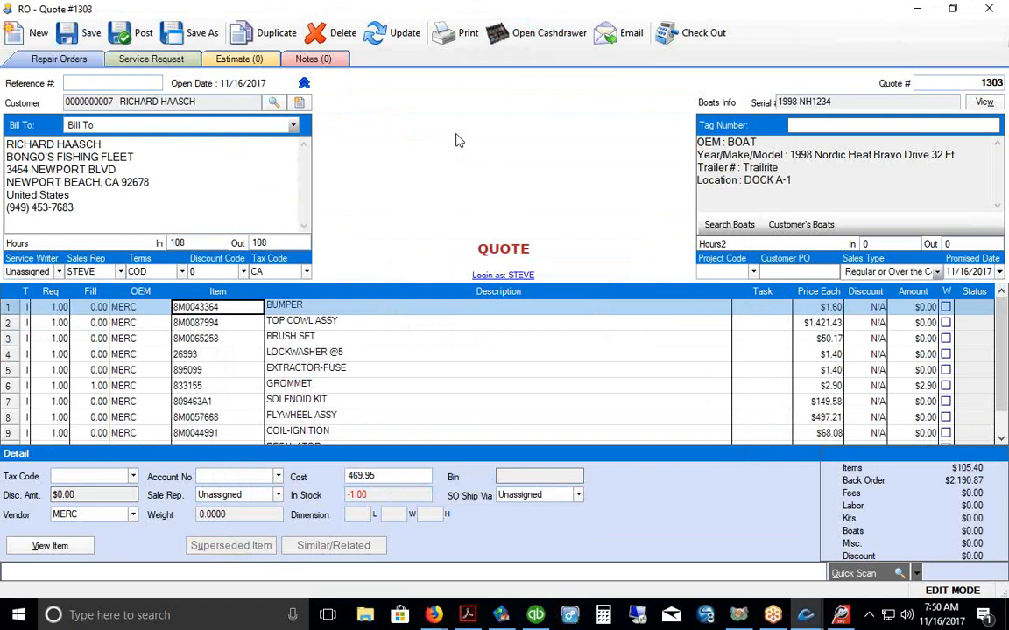
{"action": "left_click", "coordinate": [70, 35]}
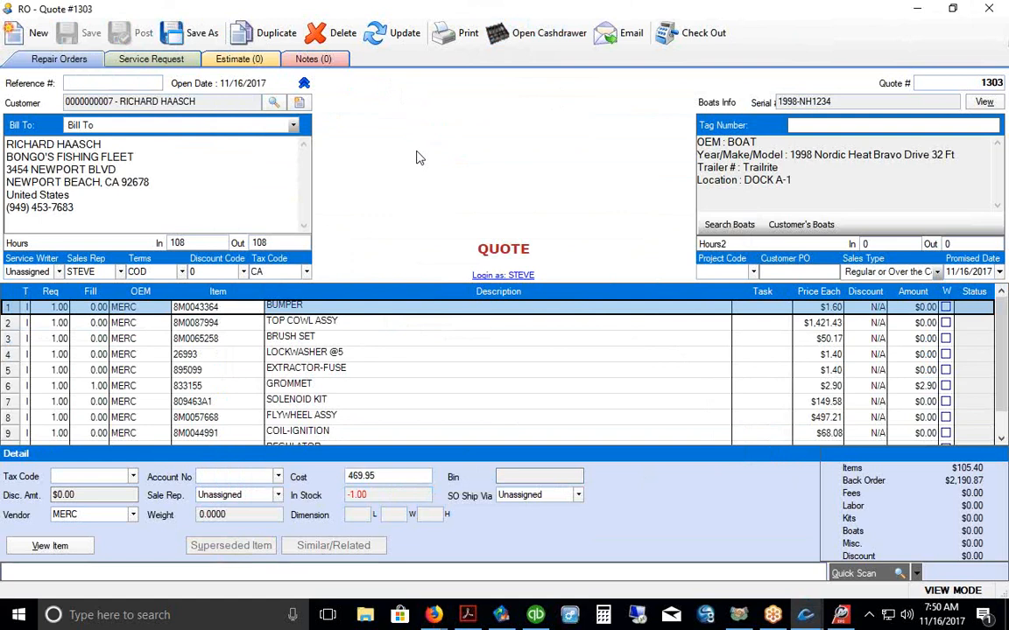
{"action": "left_click", "coordinate": [10, 387]}
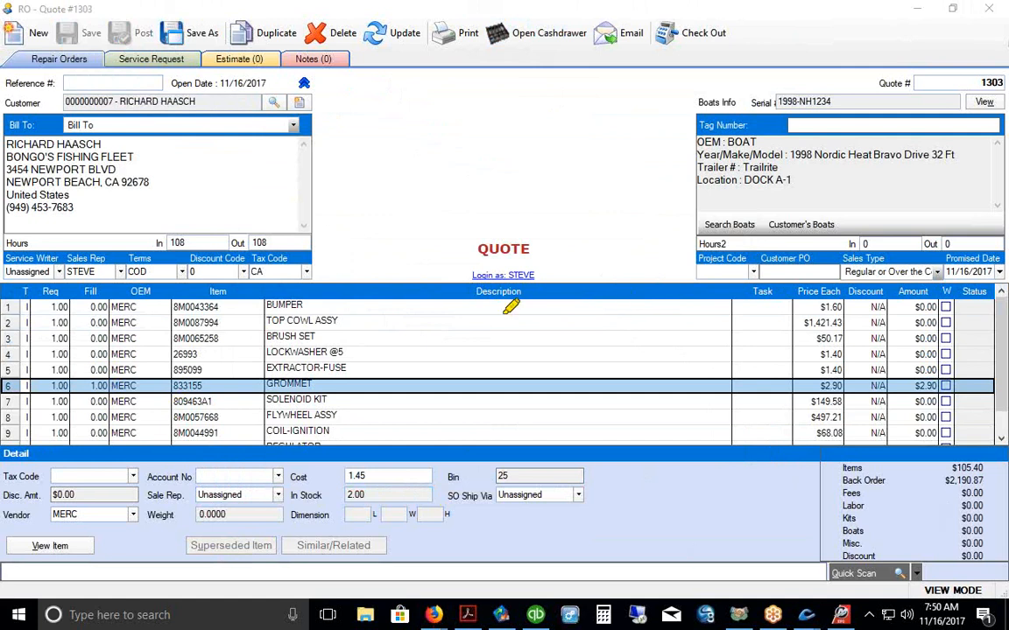
{"action": "left_click_drag", "start_coordinate": [100, 355], "coordinate": [99, 363]}
{"action": "left_click_drag", "start_coordinate": [93, 407], "coordinate": [97, 431]}
{"action": "left_click_drag", "start_coordinate": [478, 255], "coordinate": [543, 264]}
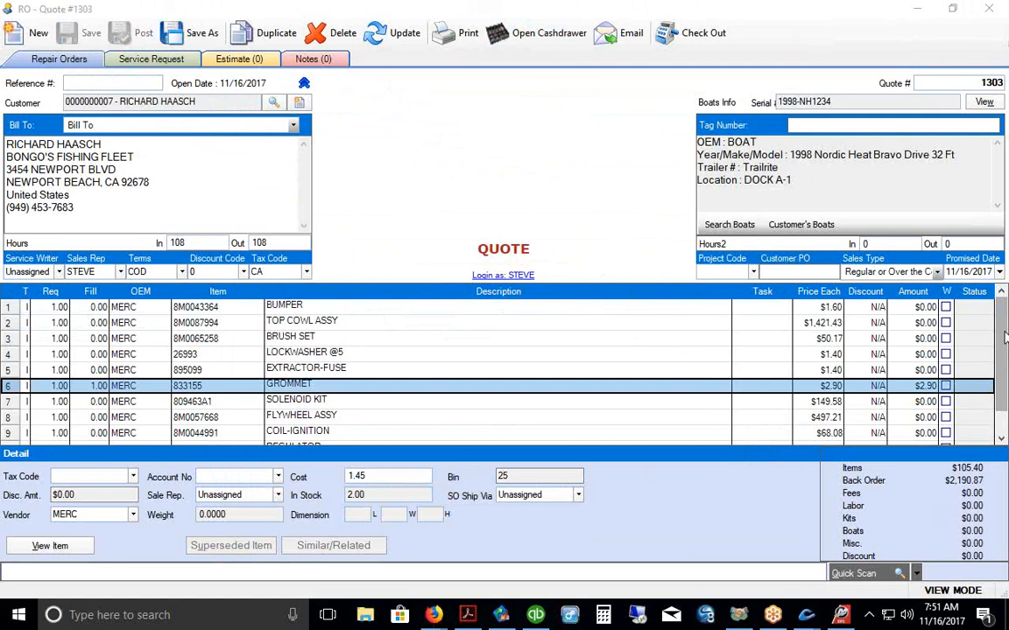
{"action": "scroll", "coordinate": [1003, 389], "scroll_direction": "down", "scroll_amount": 1}
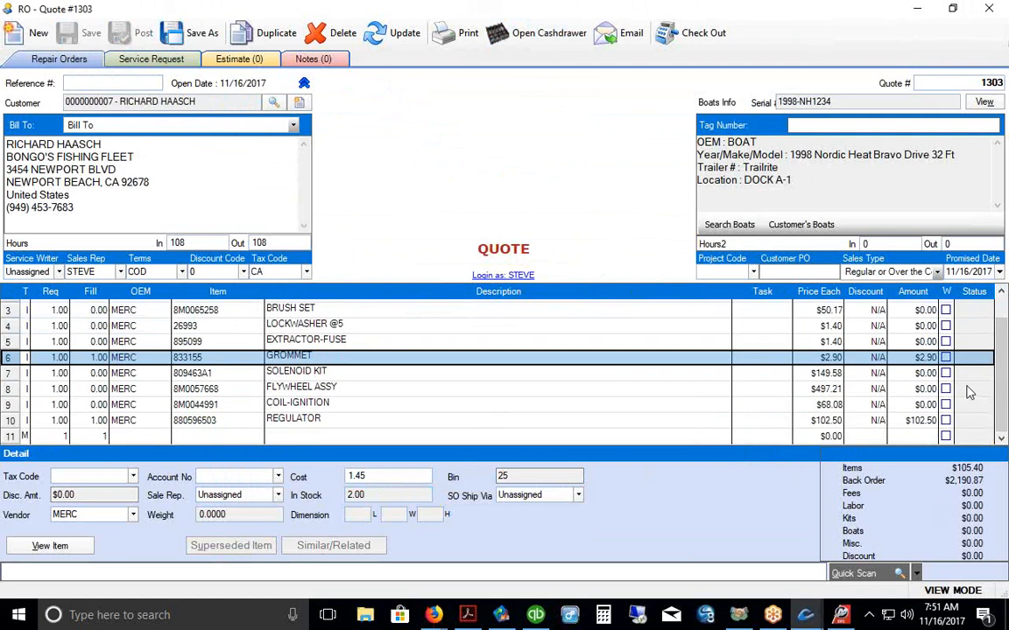
Step: Add a $90.00 STANDARD SHOP LABOR item on a new last row of the quote
{"action": "left_click", "coordinate": [215, 436]}
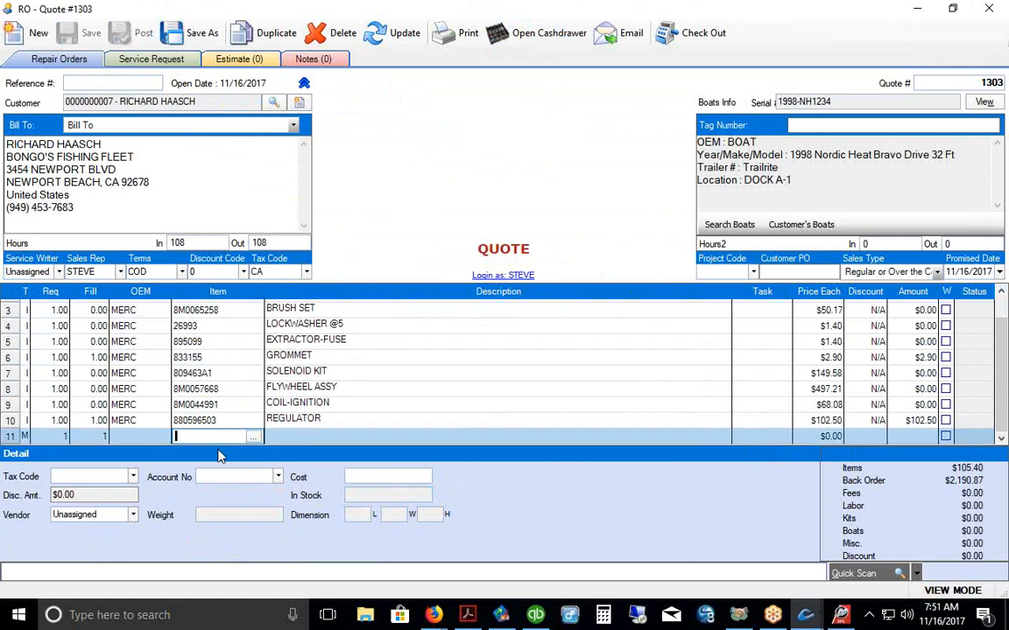
{"action": "left_click", "coordinate": [254, 438]}
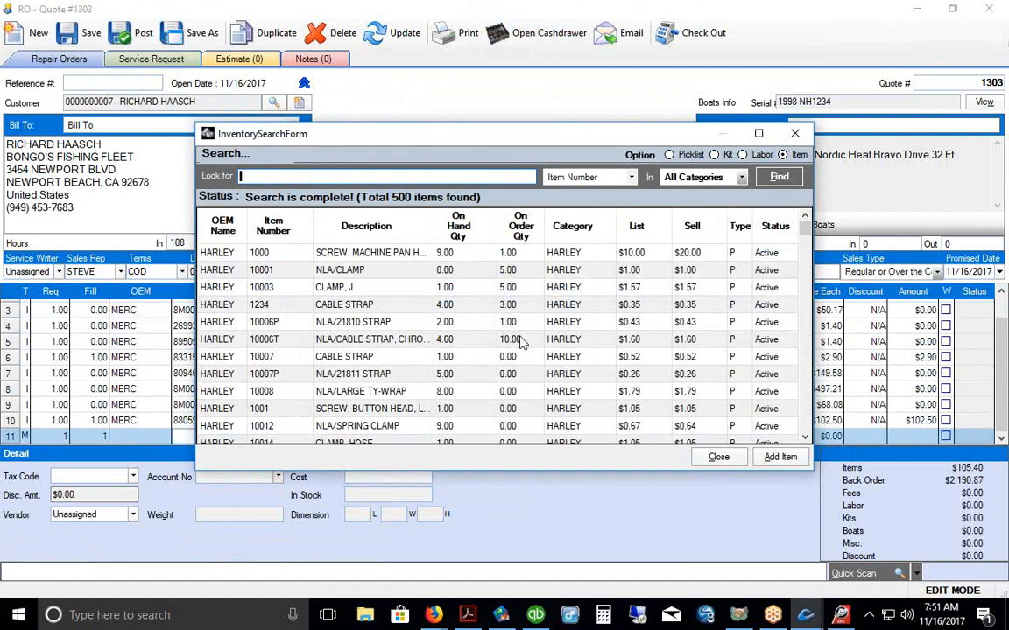
{"action": "left_click", "coordinate": [742, 155]}
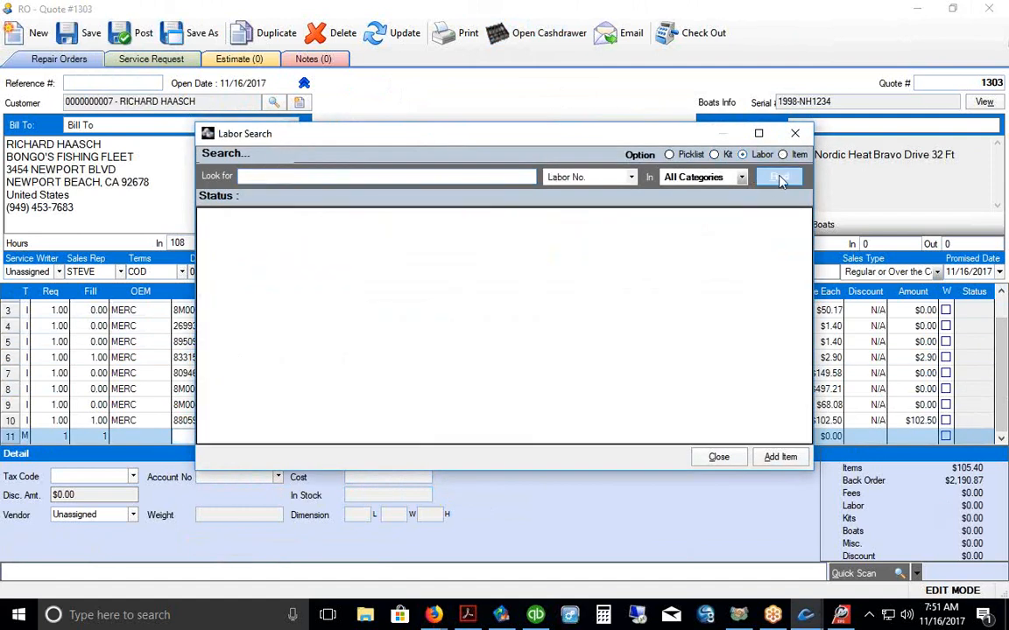
{"action": "left_click_drag", "start_coordinate": [526, 132], "coordinate": [514, 86]}
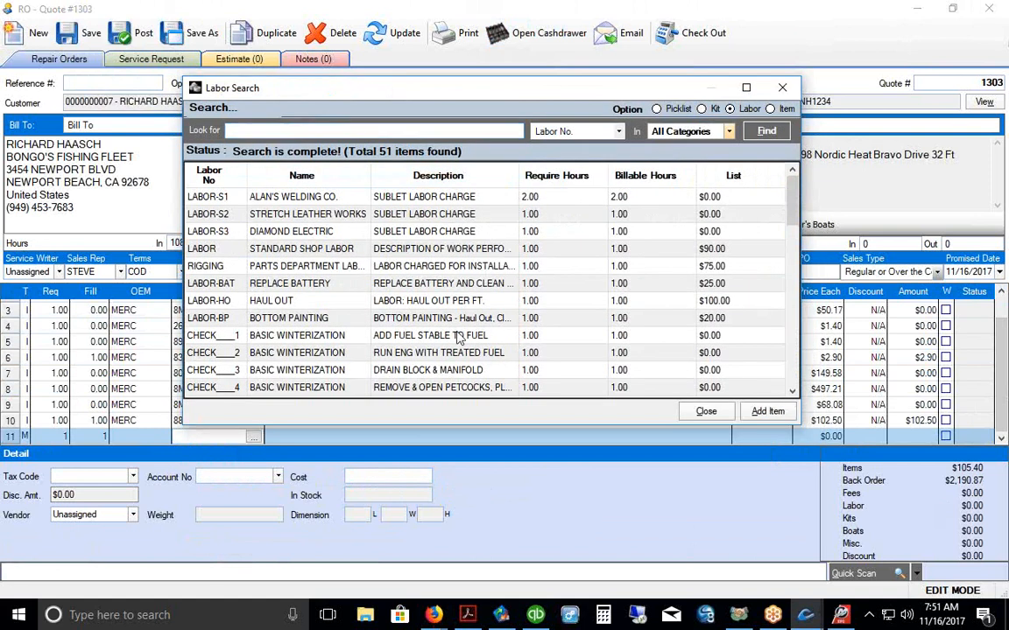
{"action": "left_click", "coordinate": [277, 301]}
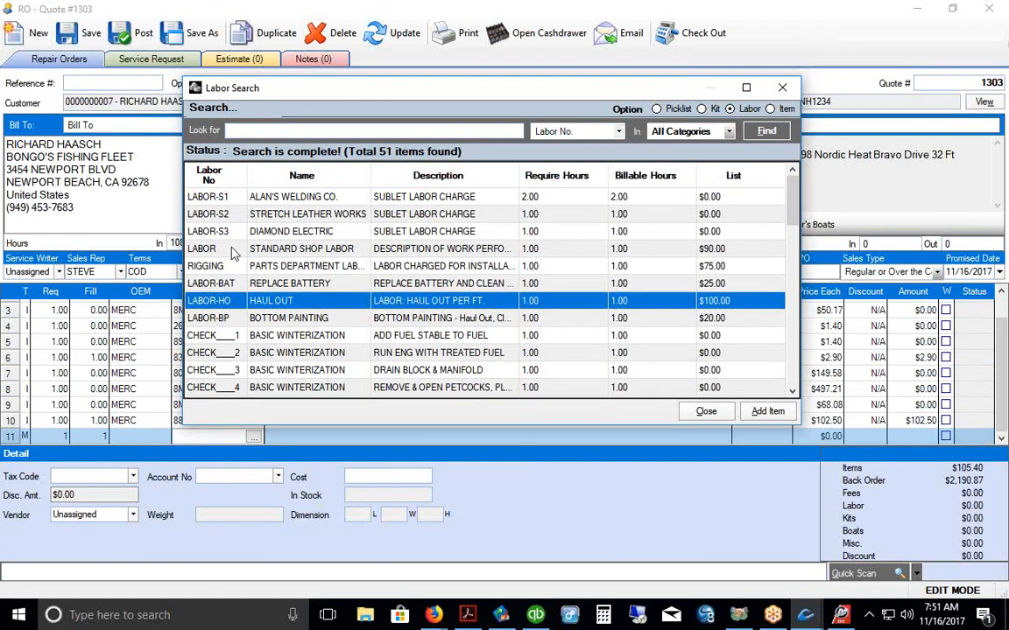
{"action": "left_click", "coordinate": [355, 251]}
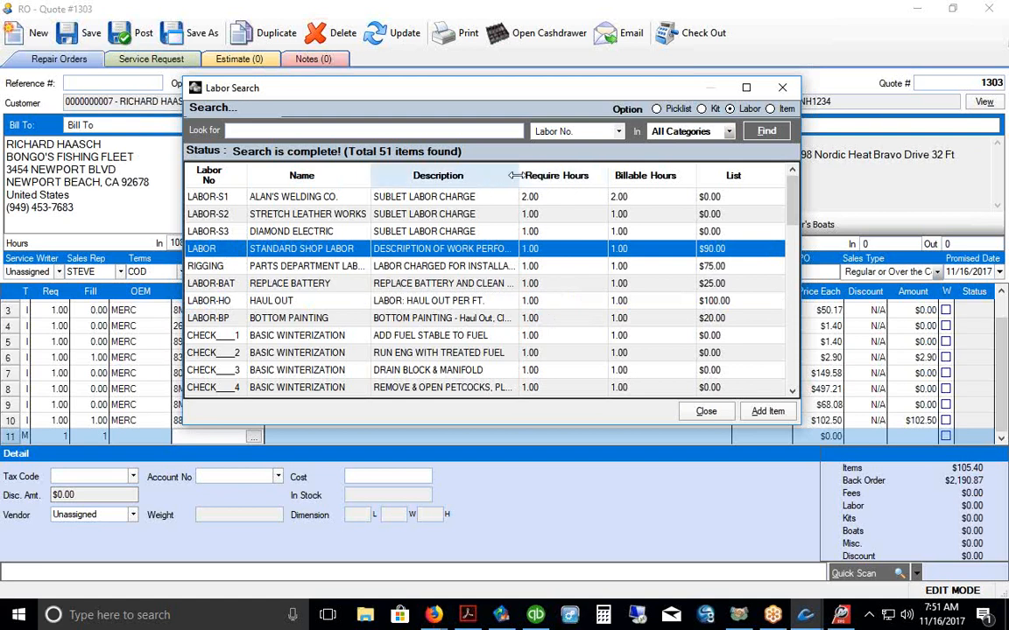
{"action": "left_click_drag", "start_coordinate": [519, 175], "coordinate": [559, 176]}
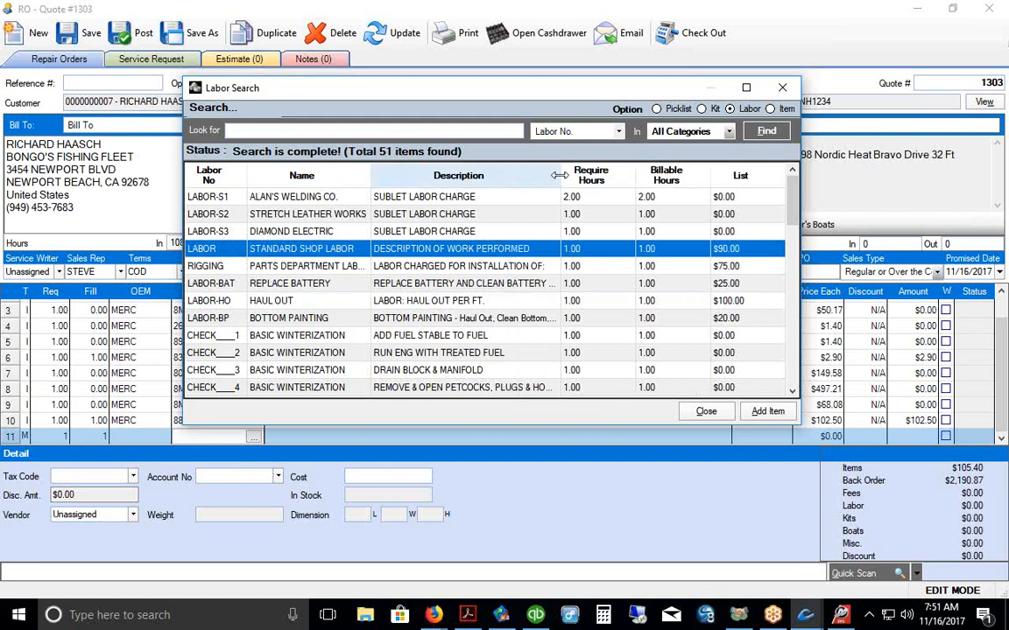
{"action": "left_click", "coordinate": [765, 412]}
{"action": "left_click", "coordinate": [377, 423]}
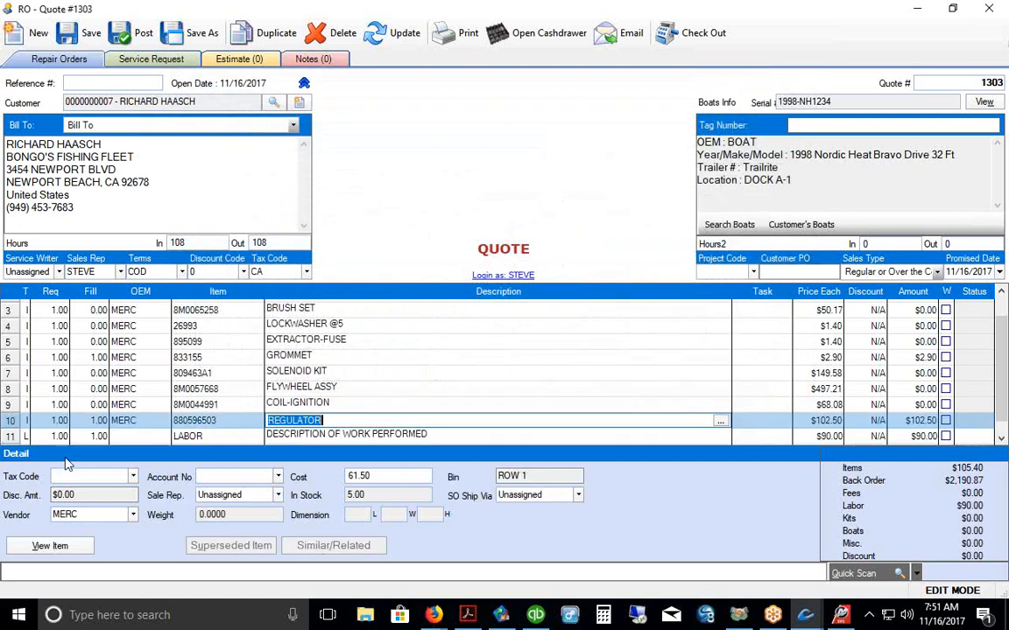
{"action": "left_click", "coordinate": [10, 439]}
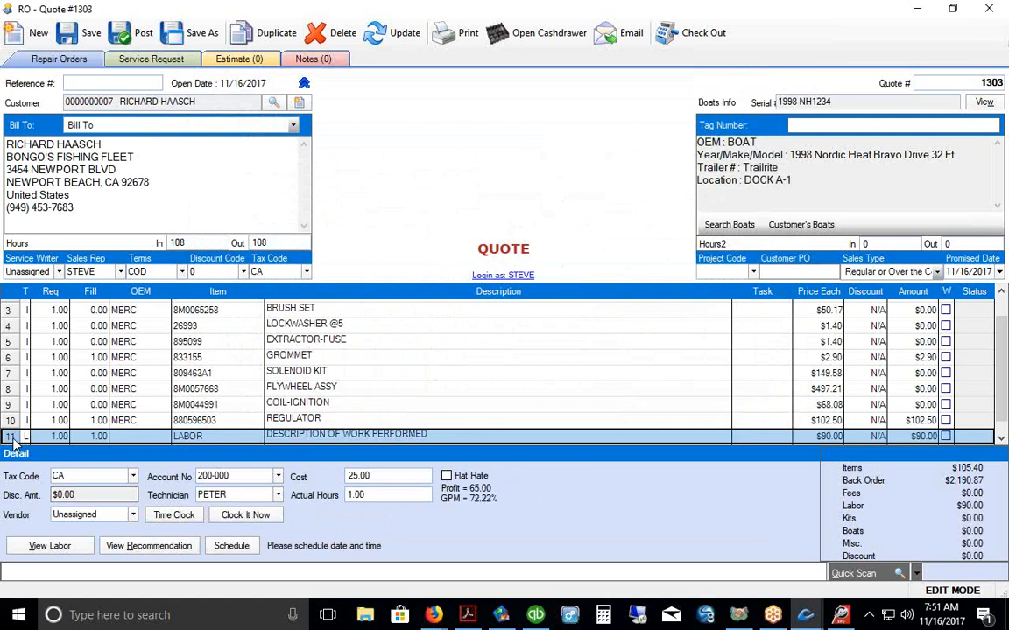
Step: Move the LABOR line up to row 1 with Ctrl+Up and save the quote
{"action": "key", "text": "ctrl+Up"}
{"action": "key", "text": "ctrl+Up"}
{"action": "key", "text": "ctrl+Up"}
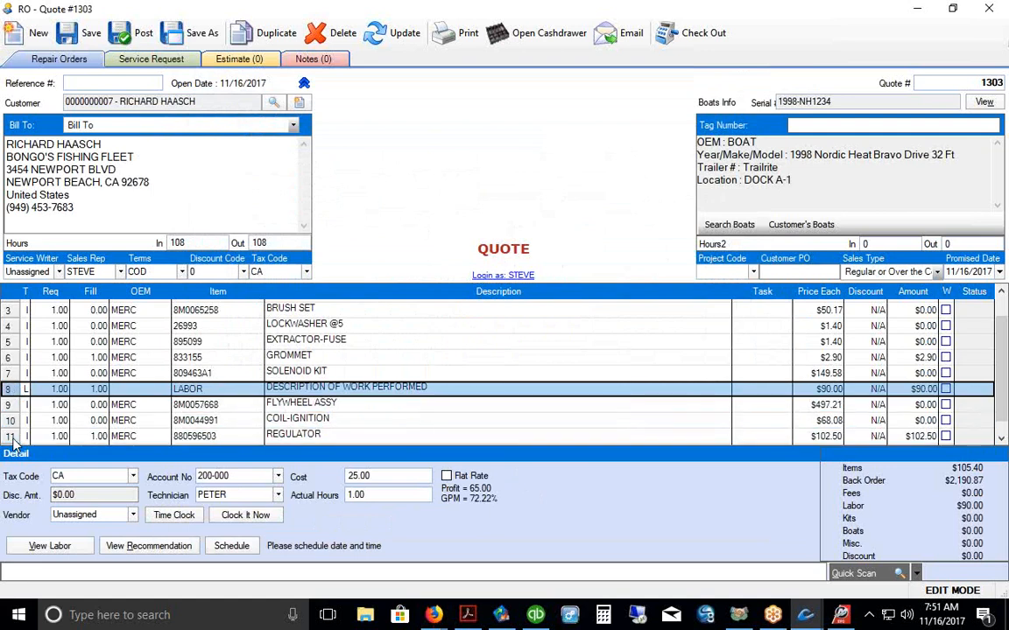
{"action": "key", "text": "ctrl+Up"}
{"action": "key", "text": "ctrl+Up"}
{"action": "key", "text": "ctrl+Up"}
{"action": "key", "text": "ctrl+Up"}
{"action": "key", "text": "ctrl+Up"}
{"action": "key", "text": "ctrl+Up"}
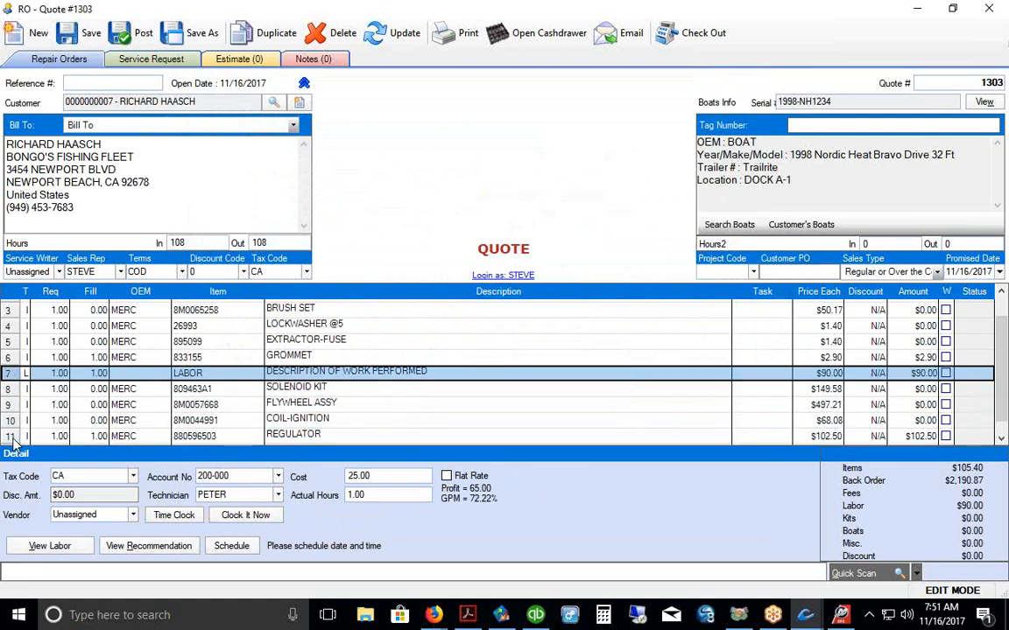
{"action": "key", "text": "ctrl+Up"}
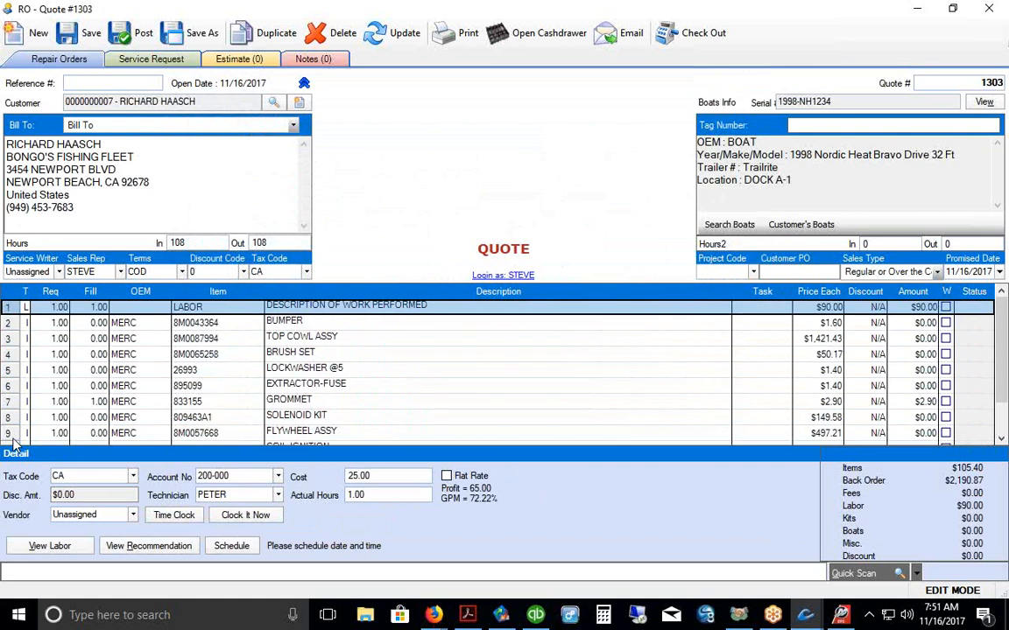
{"action": "left_click", "coordinate": [85, 33]}
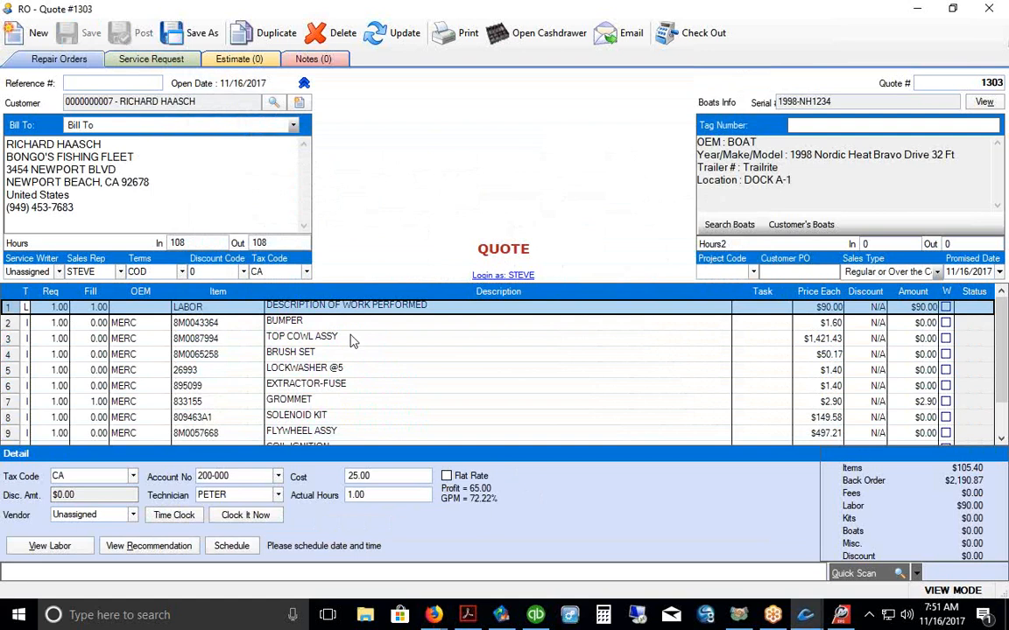
Step: Resize the labor line's row height and begin editing its description
{"action": "left_click", "coordinate": [324, 308]}
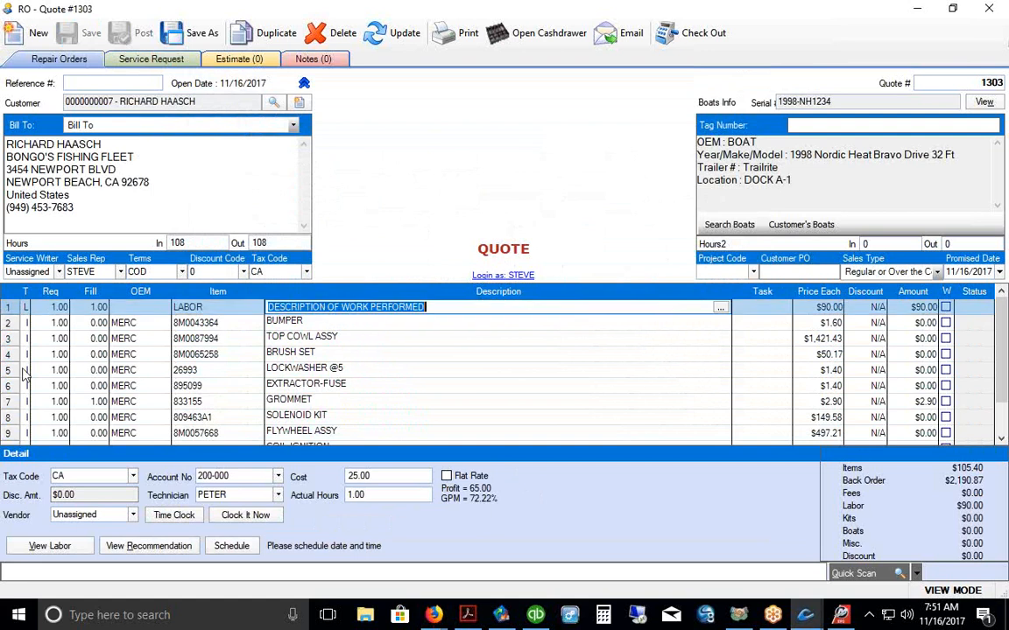
{"action": "left_click_drag", "start_coordinate": [9, 324], "coordinate": [10, 353]}
{"action": "left_click", "coordinate": [8, 307]}
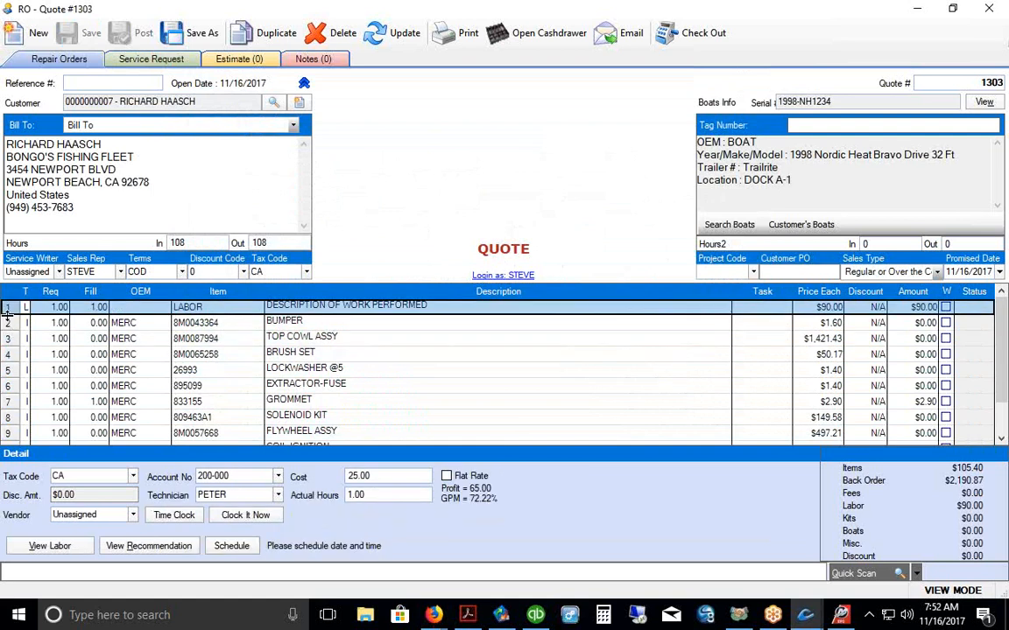
{"action": "left_click_drag", "start_coordinate": [29, 395], "coordinate": [30, 396]}
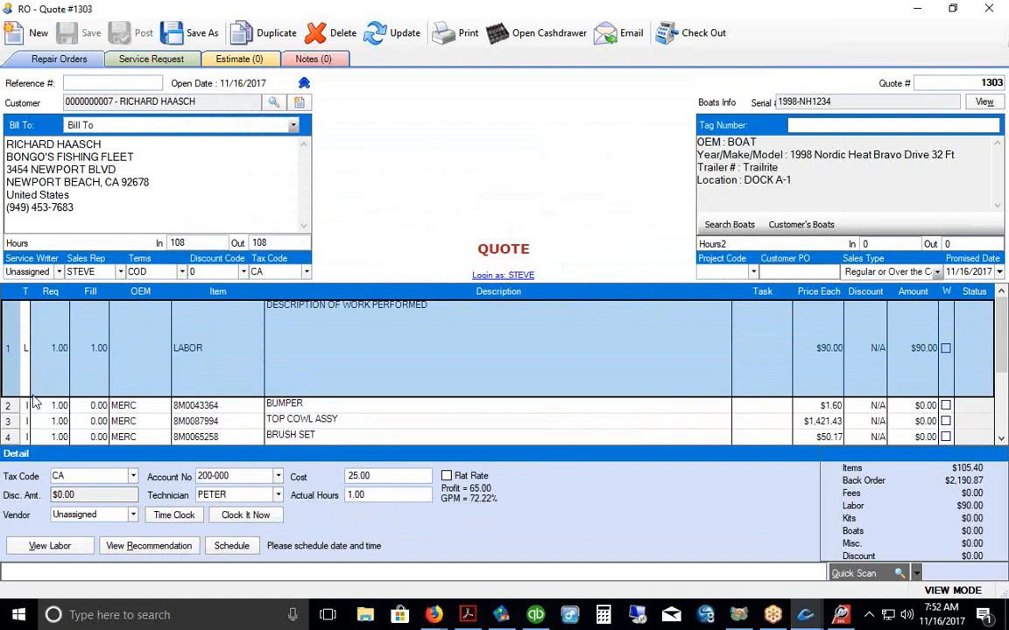
{"action": "left_click_drag", "start_coordinate": [33, 399], "coordinate": [23, 316]}
{"action": "left_click", "coordinate": [339, 306]}
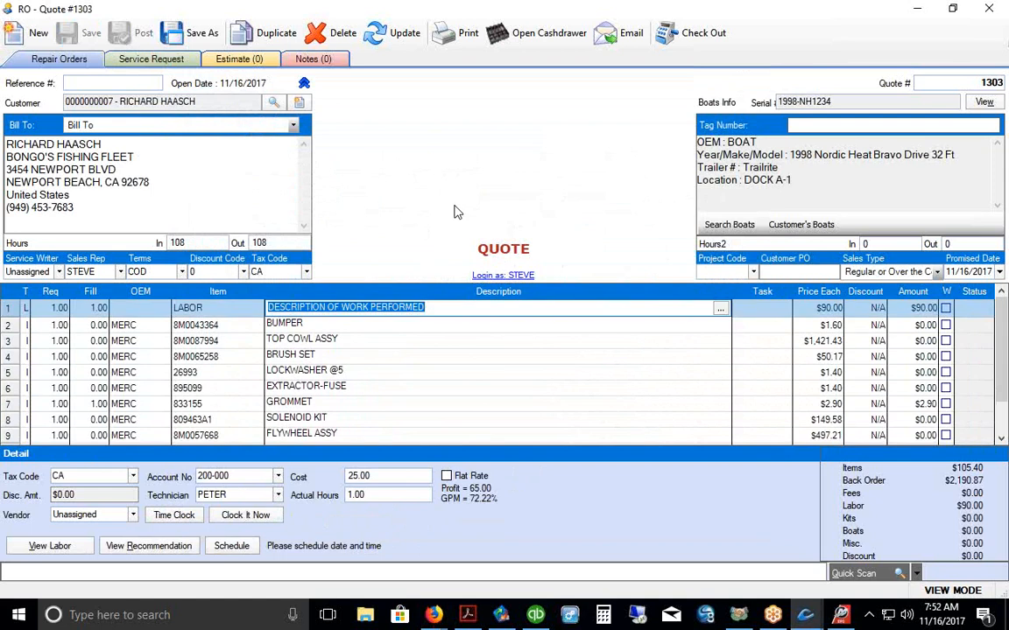
Step: Set the first labor line's Req and Fill quantities to 2 hours ($180.00)
{"action": "left_click", "coordinate": [58, 307]}
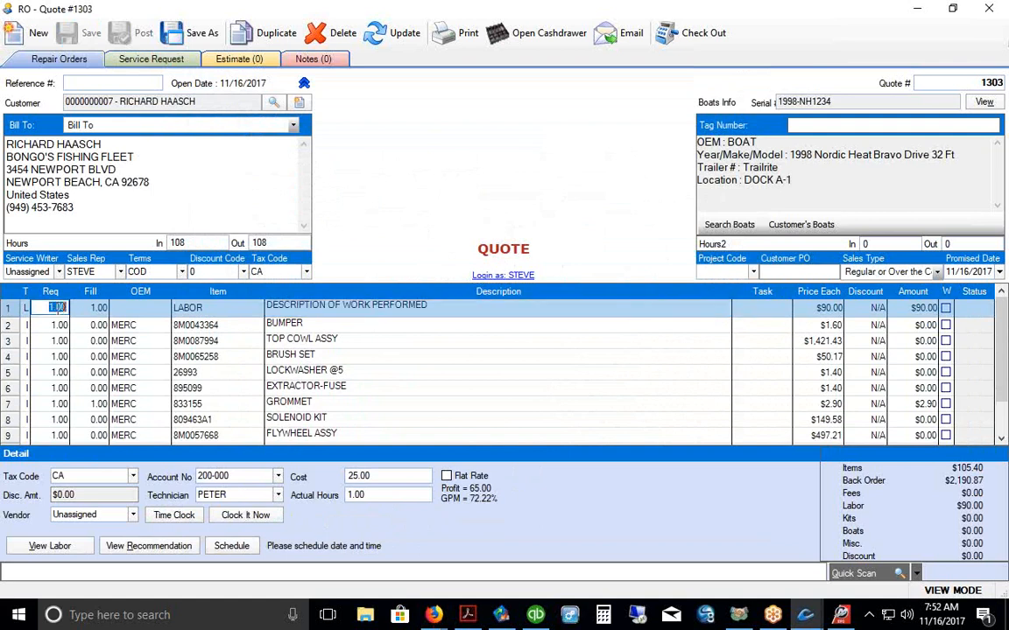
{"action": "type", "text": "2"}
{"action": "key", "text": "Tab"}
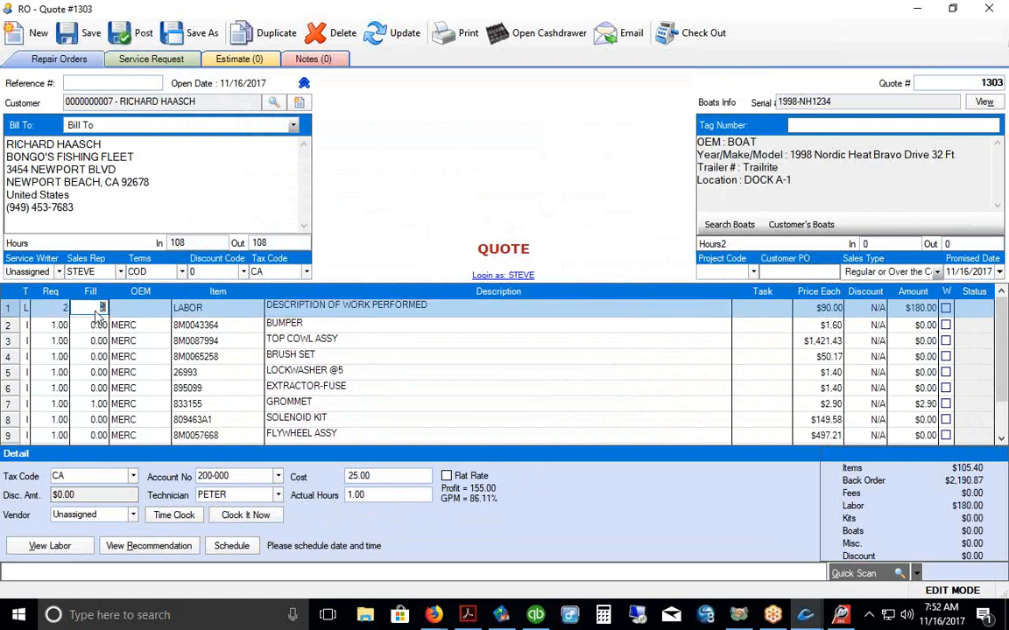
{"action": "type", "text": "2"}
{"action": "key", "text": "Return"}
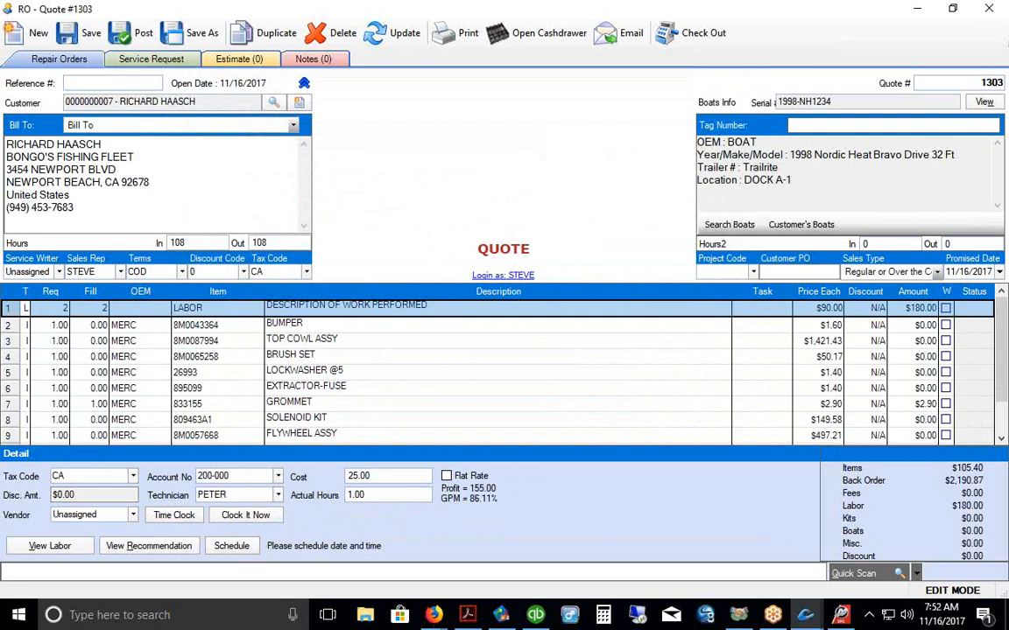
Step: Add a new LABOR line at the end of the quote
{"action": "scroll", "coordinate": [1002, 346], "scroll_direction": "down", "scroll_amount": 1}
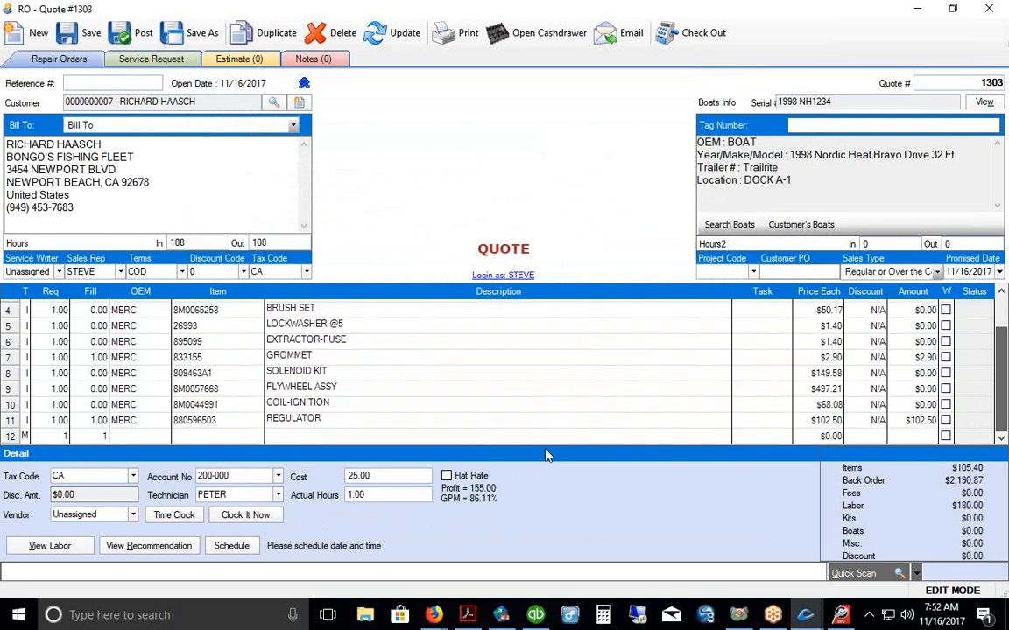
{"action": "left_click", "coordinate": [180, 437]}
{"action": "type", "text": "LABOR"}
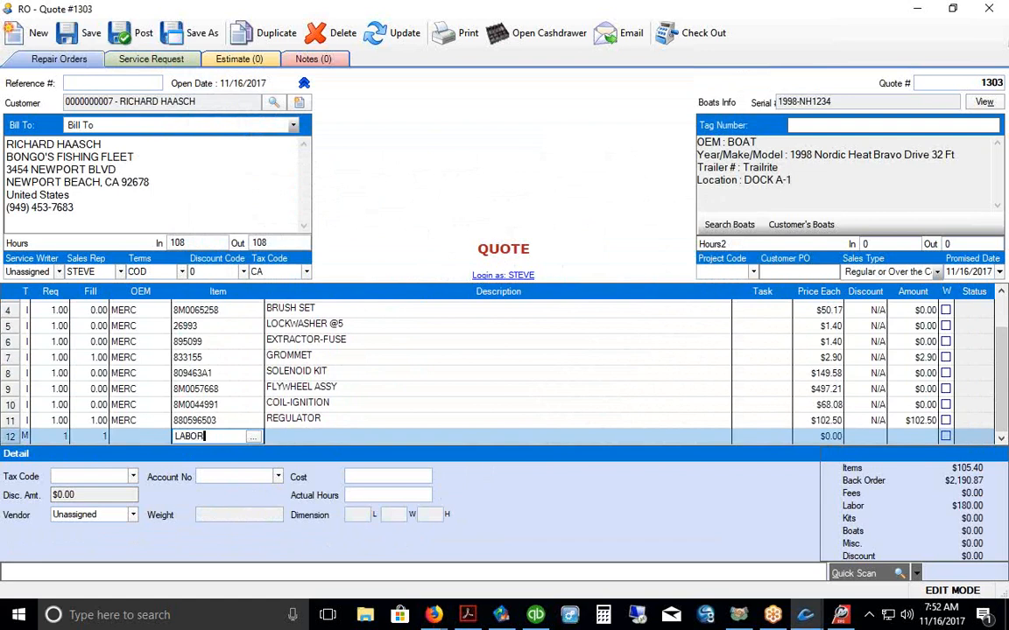
{"action": "key", "text": "Return"}
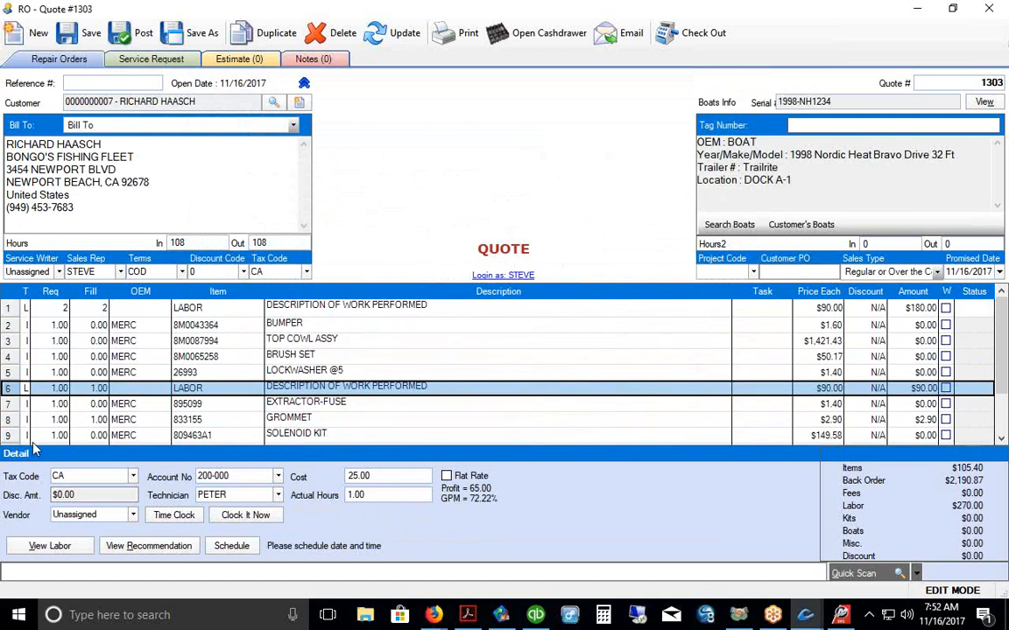
Step: Assign quote lines 1 through 5 to TASK 1
{"action": "left_click_drag", "start_coordinate": [14, 308], "coordinate": [16, 372]}
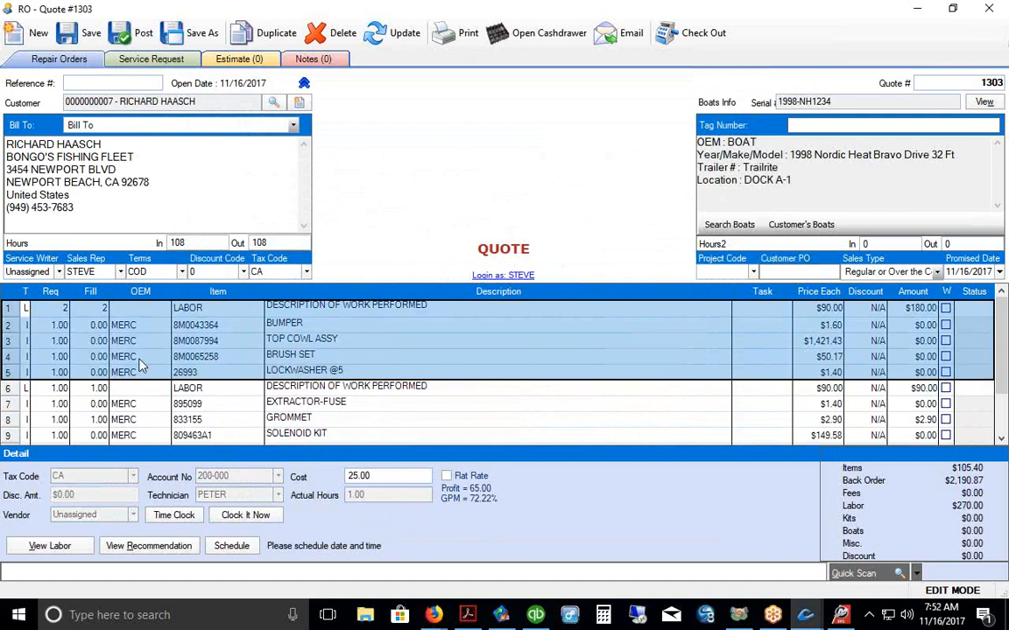
{"action": "right_click", "coordinate": [7, 347]}
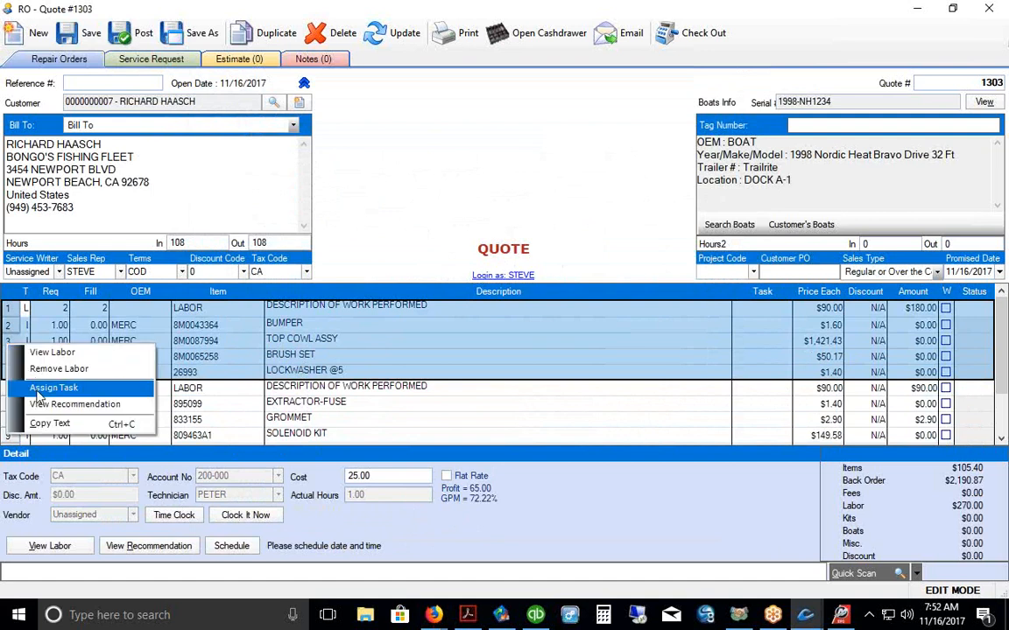
{"action": "left_click", "coordinate": [53, 387]}
{"action": "left_click", "coordinate": [551, 291]}
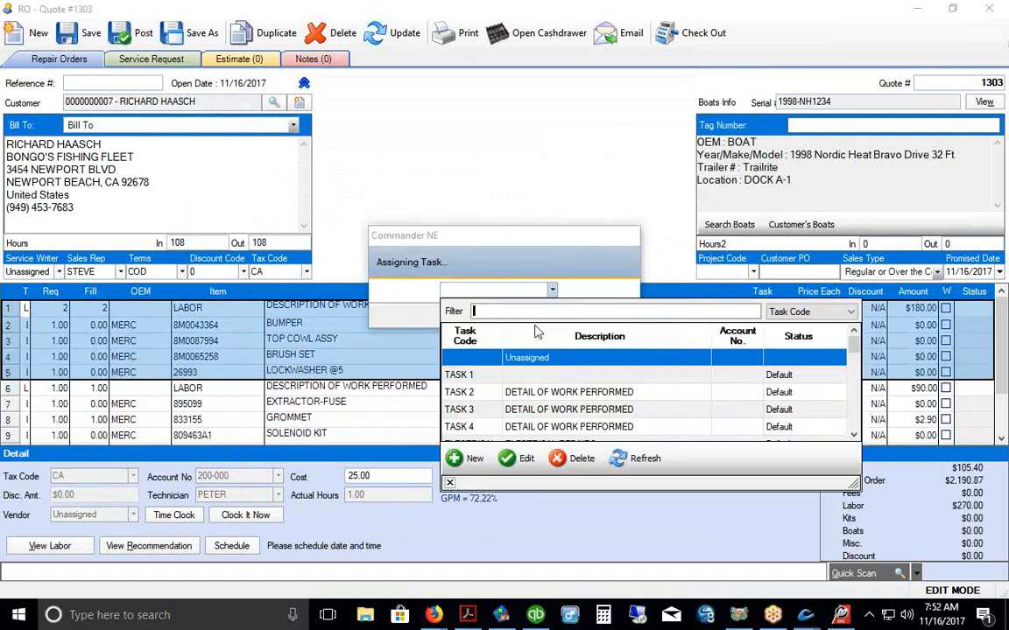
{"action": "left_click", "coordinate": [459, 375]}
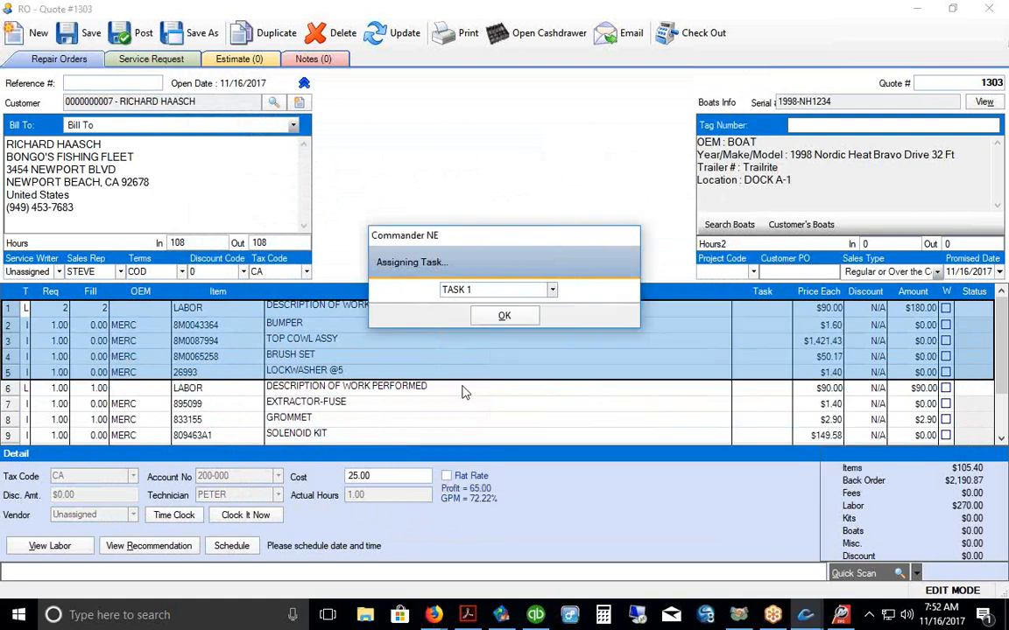
{"action": "left_click", "coordinate": [497, 316]}
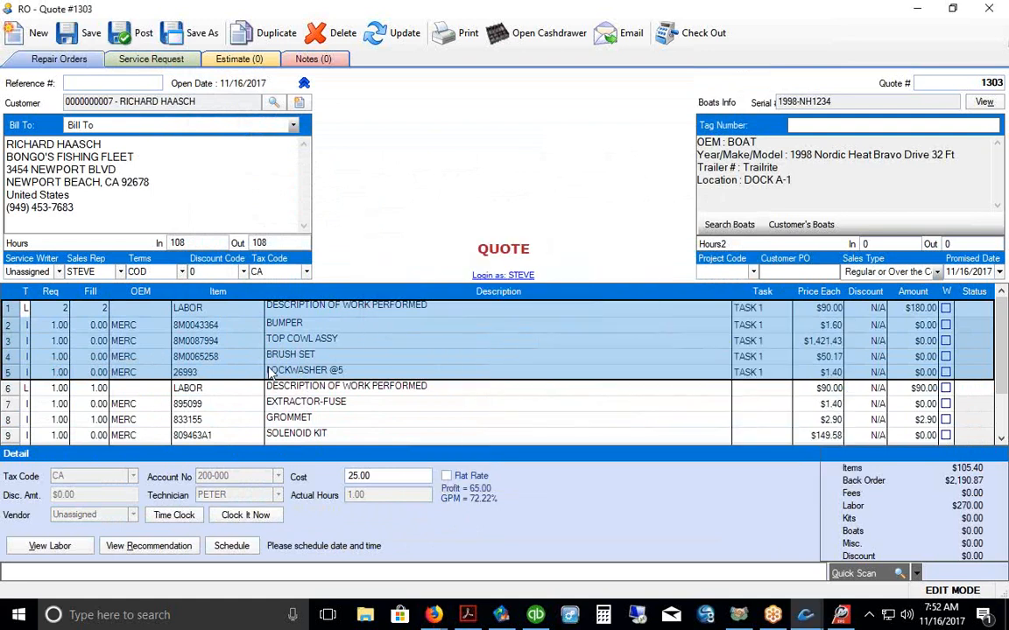
Step: Assign lines 6 through 12 to TASK 2 and save quote 1303
{"action": "scroll", "coordinate": [271, 372], "scroll_direction": "down", "scroll_amount": 3}
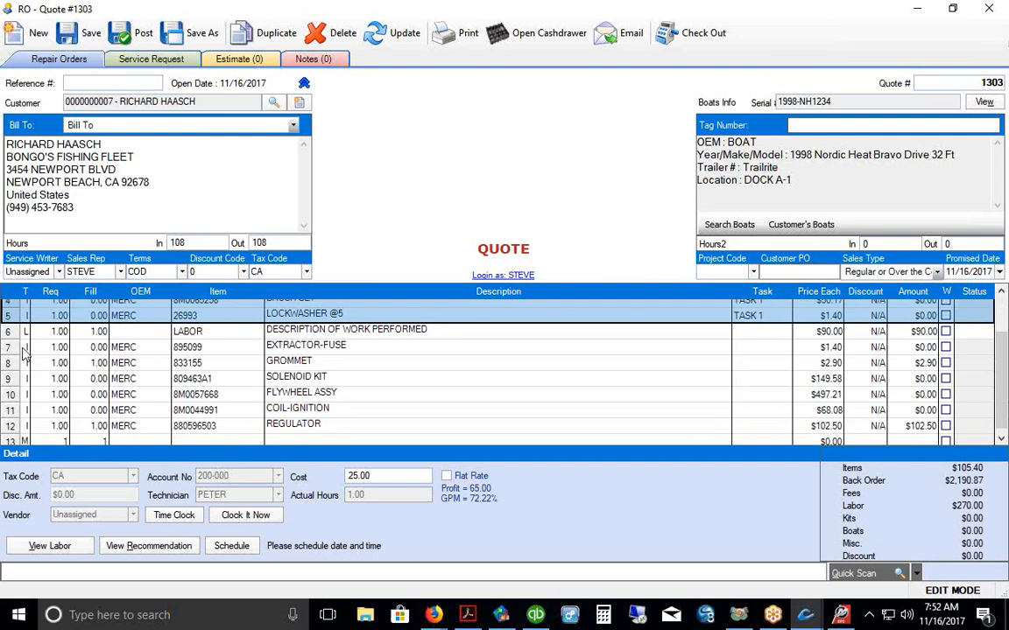
{"action": "left_click_drag", "start_coordinate": [9, 337], "coordinate": [9, 378]}
{"action": "right_click", "coordinate": [9, 379]}
{"action": "left_click", "coordinate": [53, 409]}
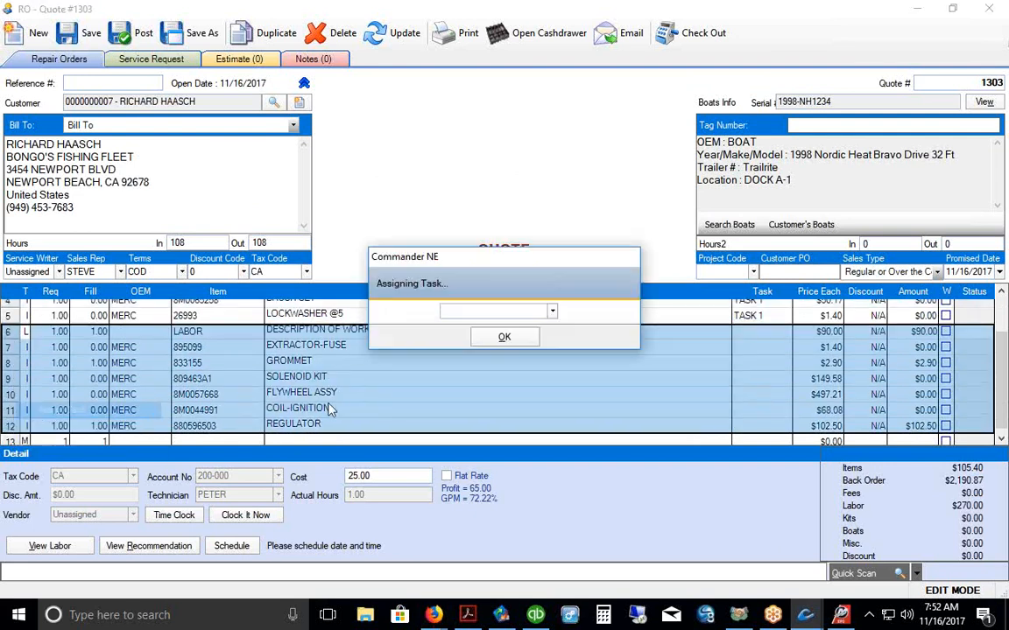
{"action": "left_click", "coordinate": [552, 312]}
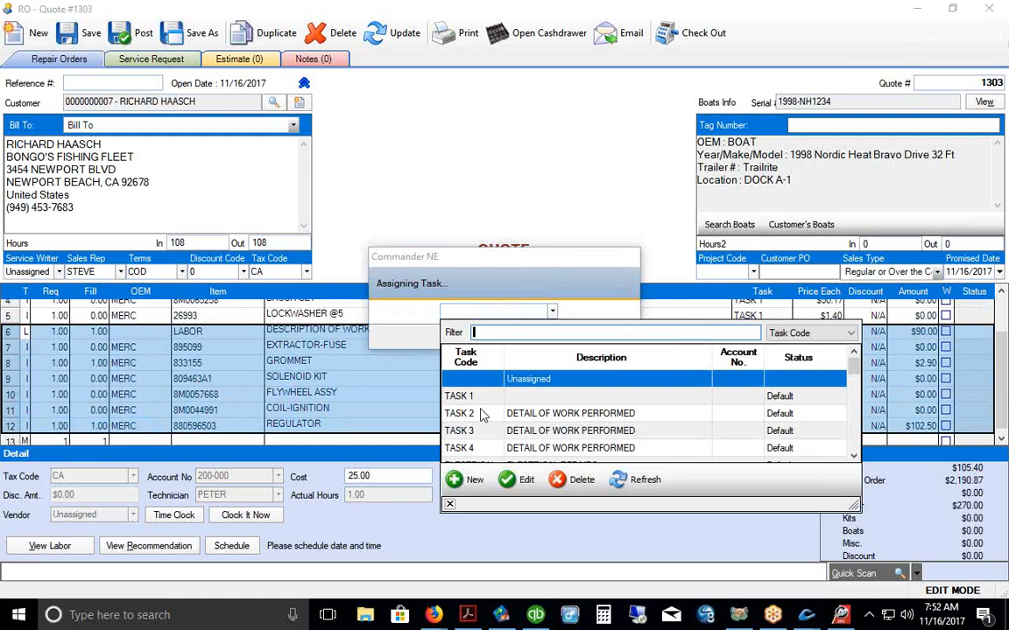
{"action": "left_click", "coordinate": [477, 417]}
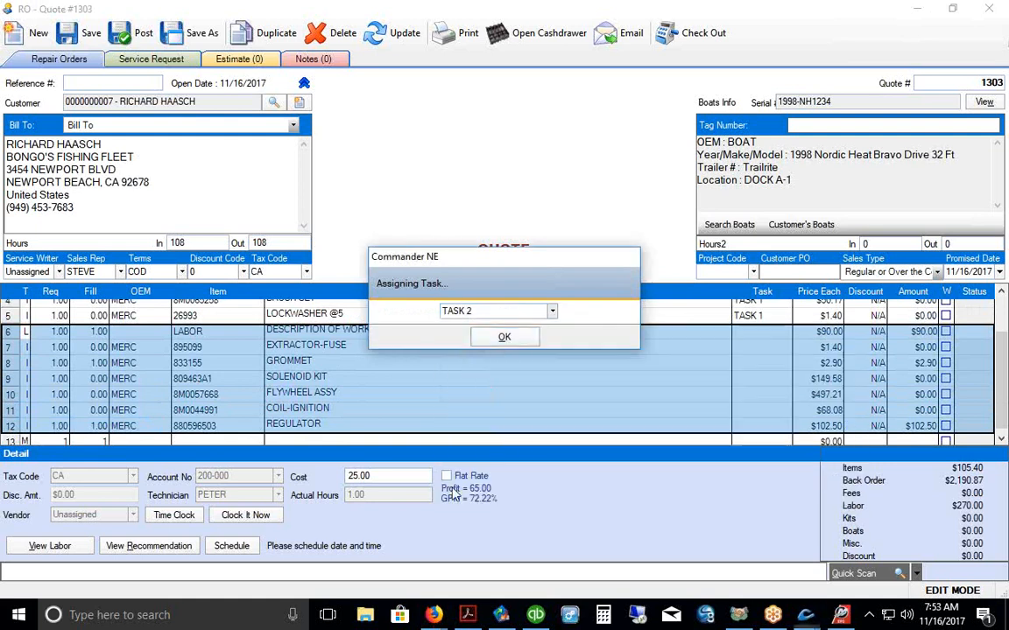
{"action": "left_click", "coordinate": [504, 338]}
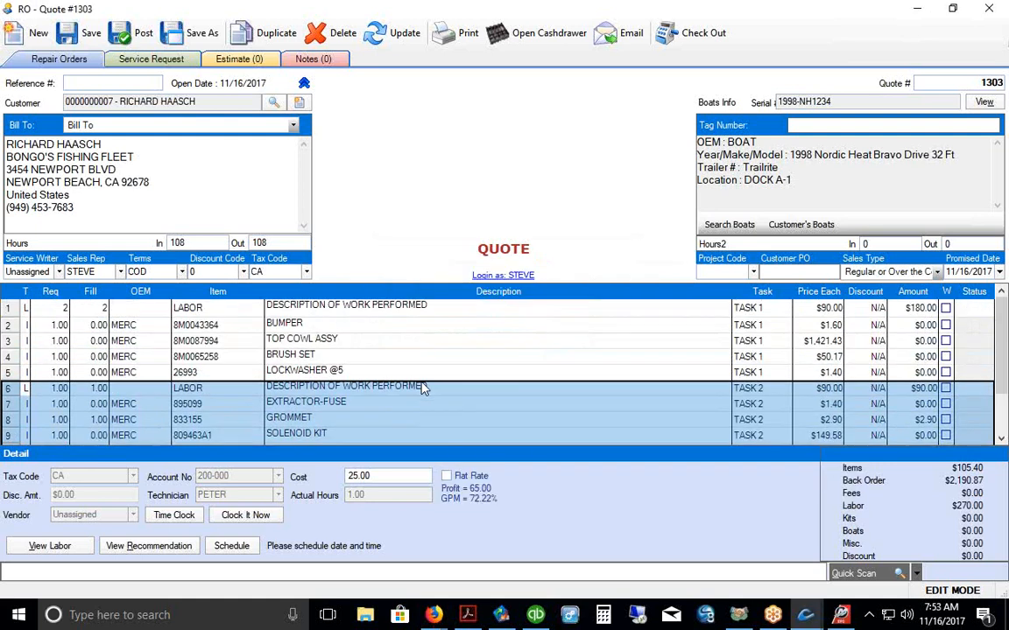
{"action": "left_click", "coordinate": [93, 38]}
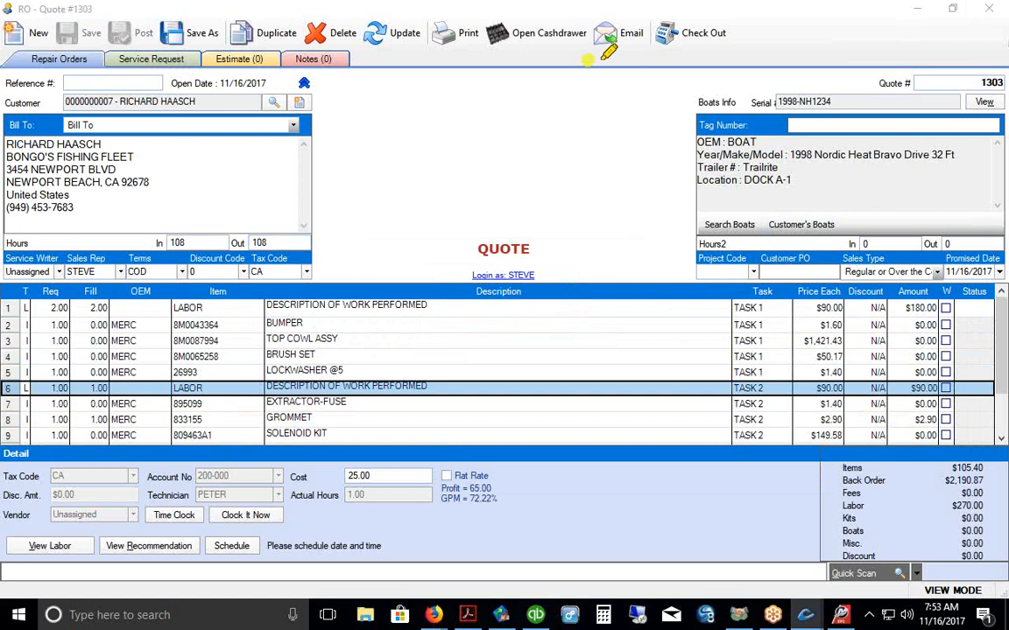
Step: Close quote 1303 and the EzParts parts catalog
{"action": "left_click_drag", "start_coordinate": [582, 59], "coordinate": [651, 51]}
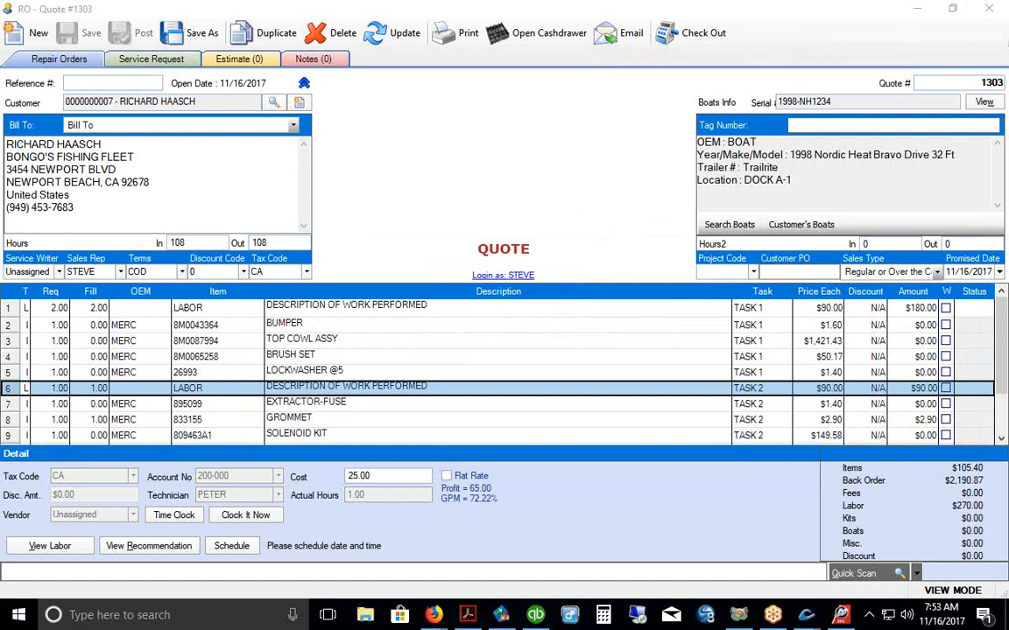
{"action": "left_click", "coordinate": [988, 9]}
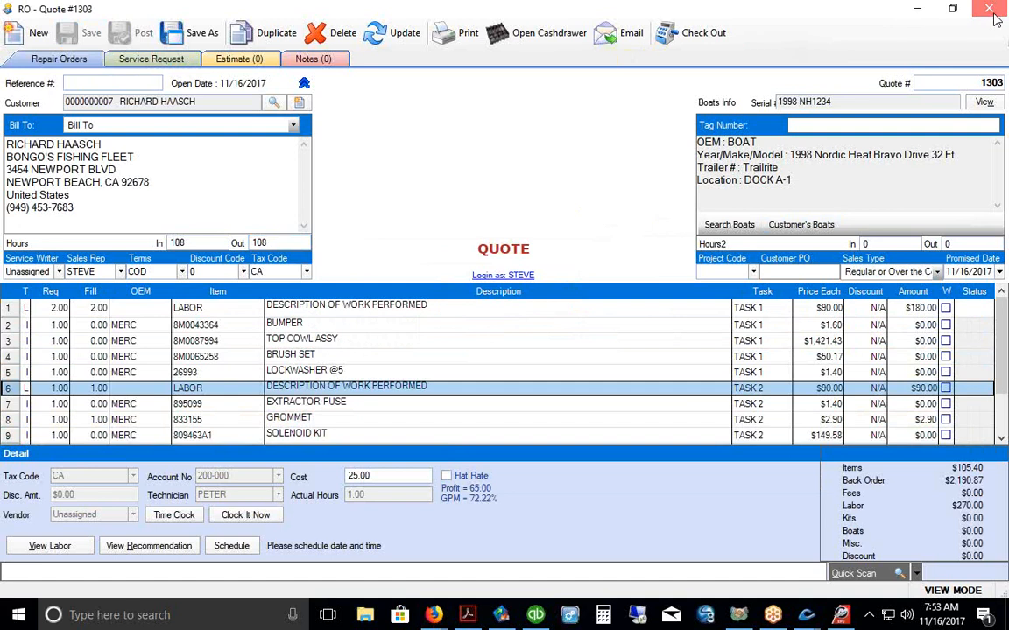
{"action": "left_click", "coordinate": [989, 10]}
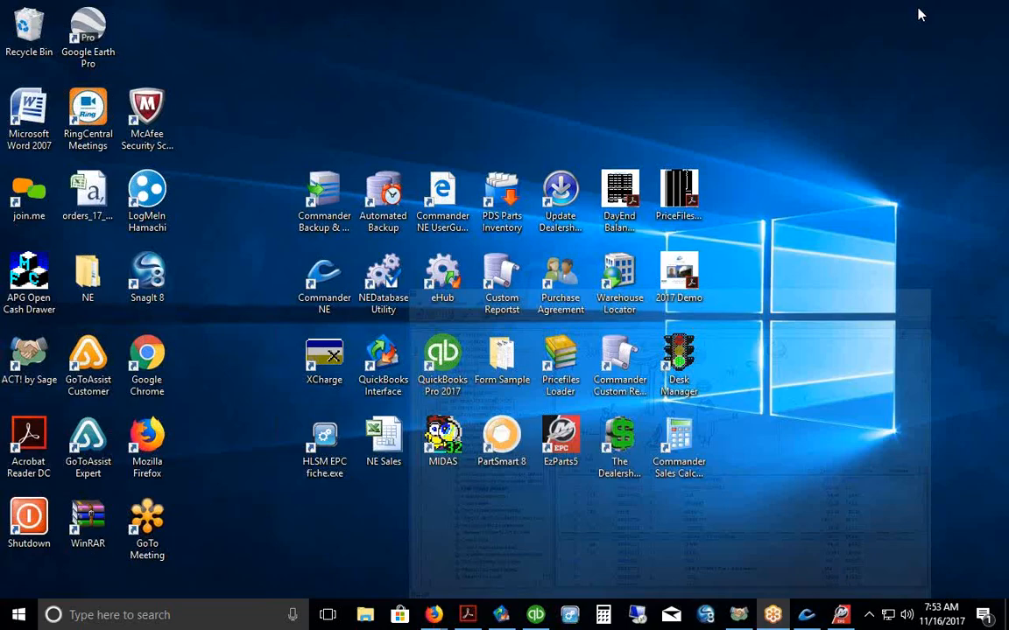
Step: Widen the Total Due column and reopen quote 1303 from the repair order list
{"action": "left_click", "coordinate": [805, 614]}
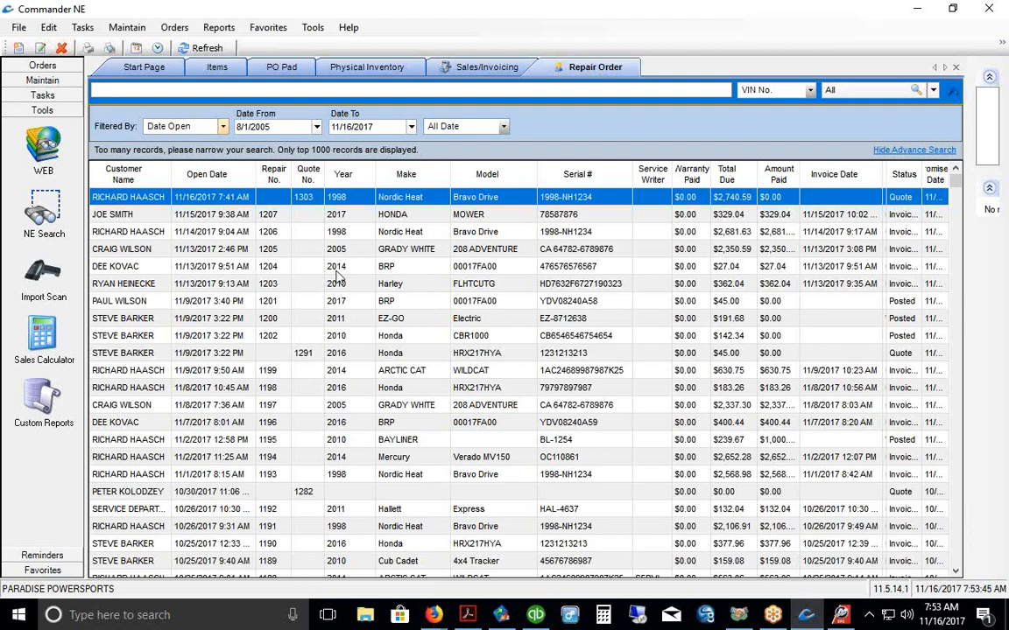
{"action": "mouse_move", "coordinate": [743, 174]}
{"action": "left_mouse_down"}
{"action": "mouse_move", "coordinate": [754, 175]}
{"action": "mouse_move", "coordinate": [729, 173]}
{"action": "left_mouse_up"}
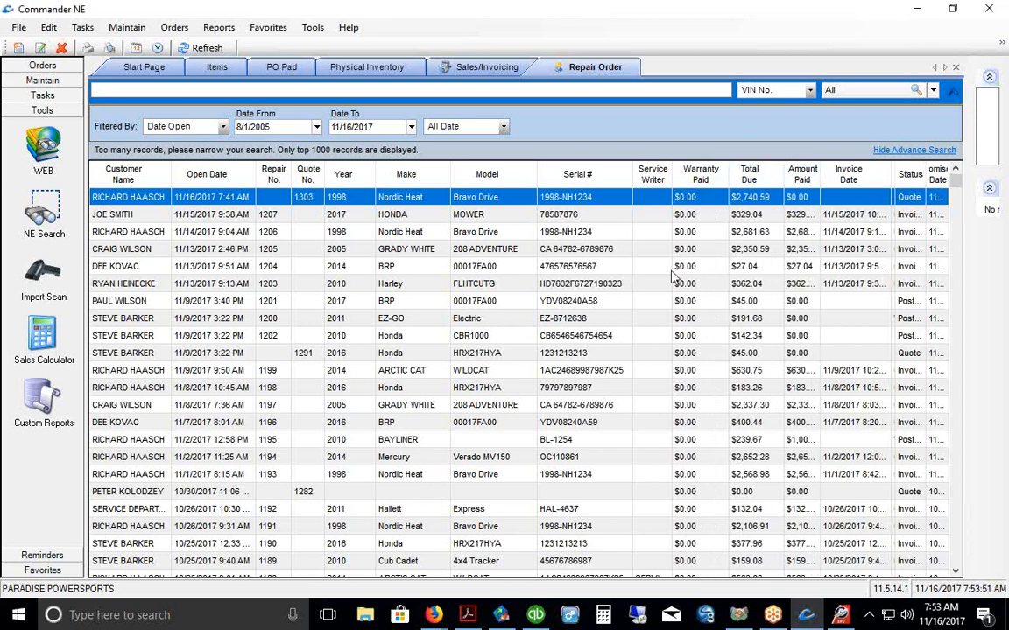
{"action": "double_click", "coordinate": [429, 198]}
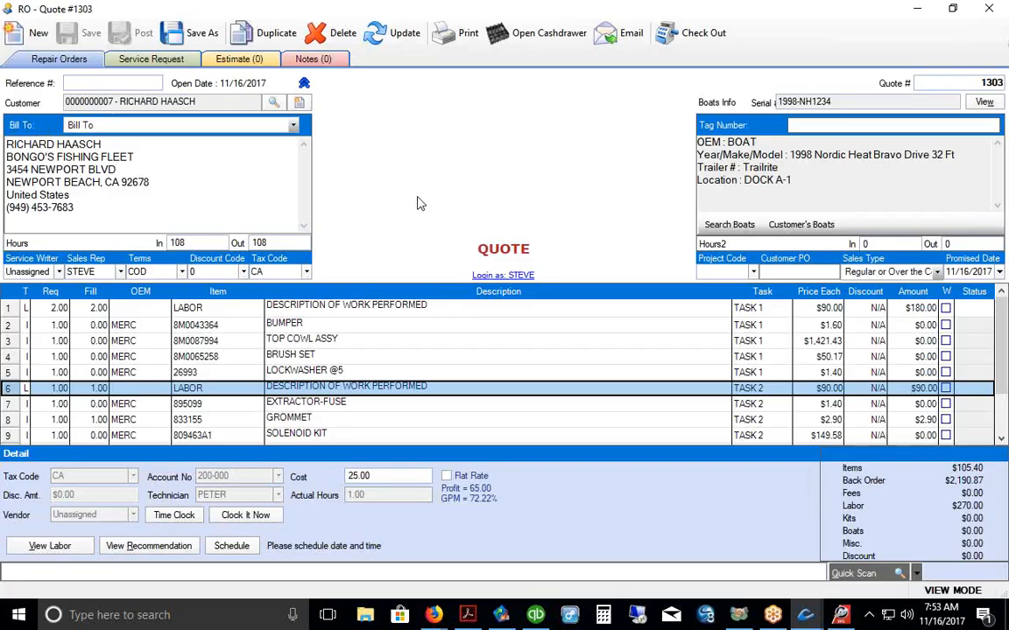
{"action": "left_click", "coordinate": [814, 341]}
Step: Post quote 1303 as repair order 1208 and close the Repair #1208 window
{"action": "left_click", "coordinate": [34, 309]}
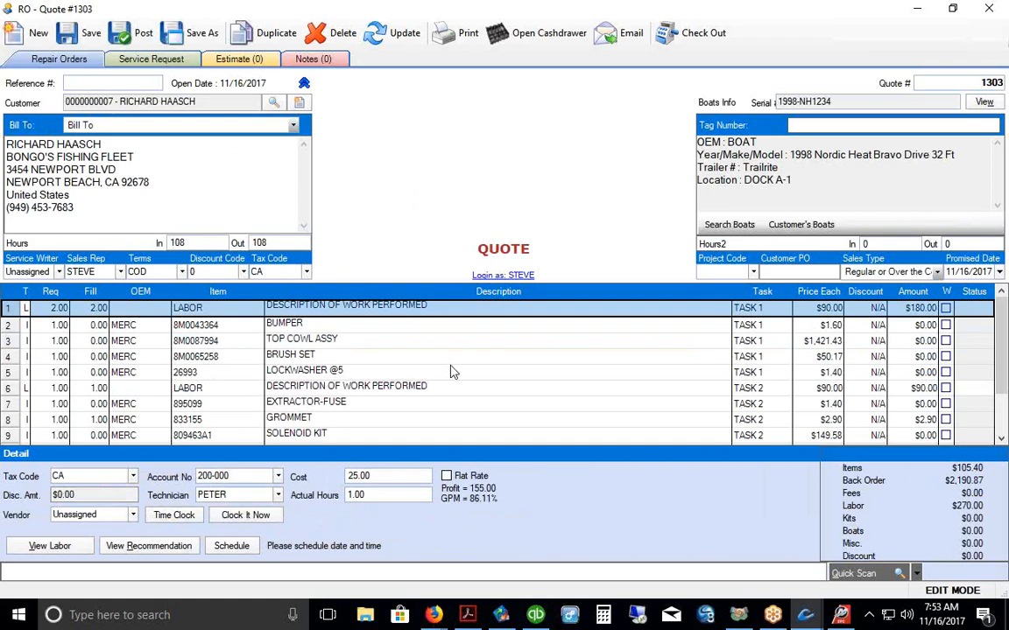
{"action": "left_click", "coordinate": [131, 32]}
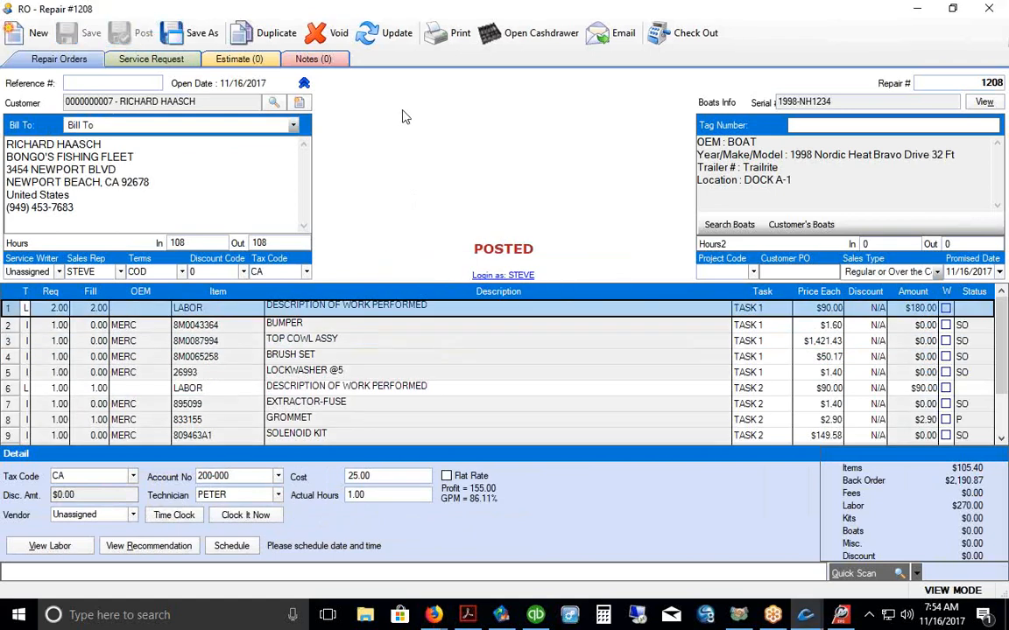
{"action": "mouse_move", "coordinate": [1001, 323]}
{"action": "left_mouse_down"}
{"action": "mouse_move", "coordinate": [1004, 353]}
{"action": "mouse_move", "coordinate": [1000, 331]}
{"action": "left_mouse_up"}
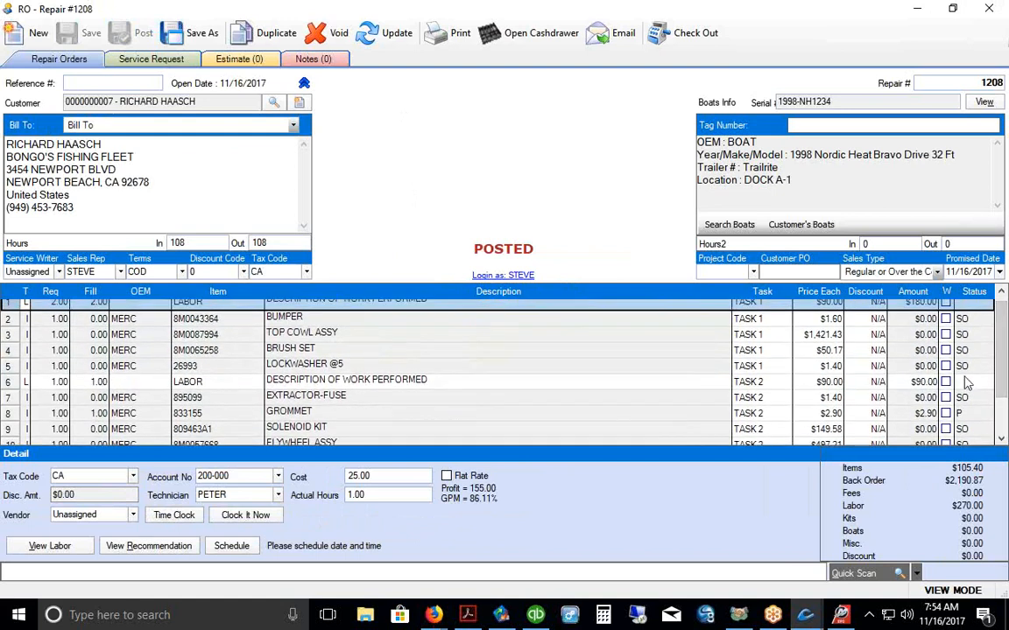
{"action": "left_click", "coordinate": [989, 10]}
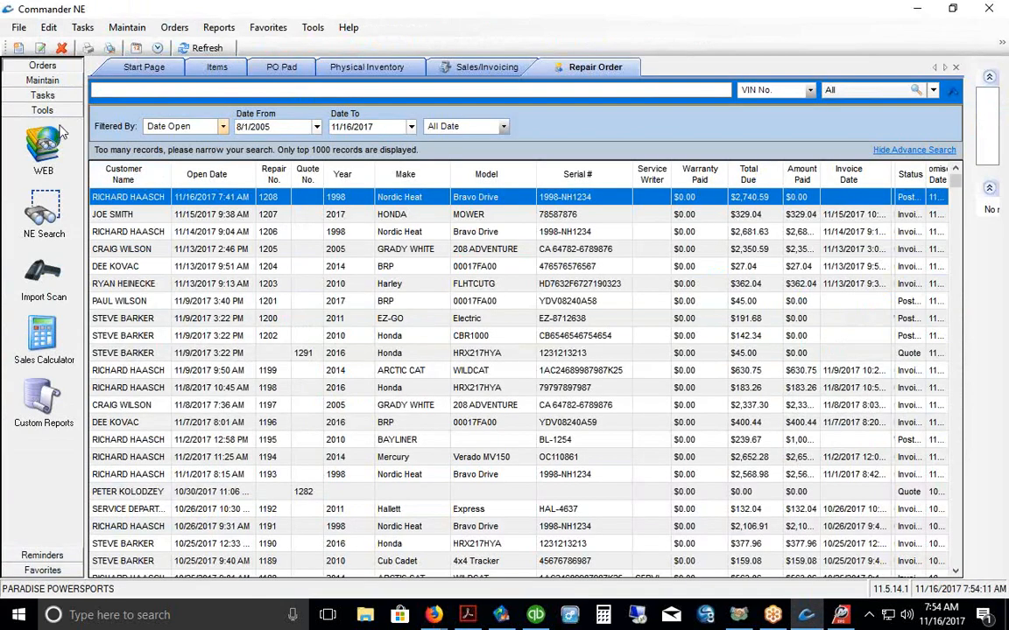
Step: Refresh the PO Pad and select the eight MERC parts pending for order 1208
{"action": "left_click", "coordinate": [42, 65]}
{"action": "left_click", "coordinate": [42, 96]}
{"action": "left_click", "coordinate": [173, 47]}
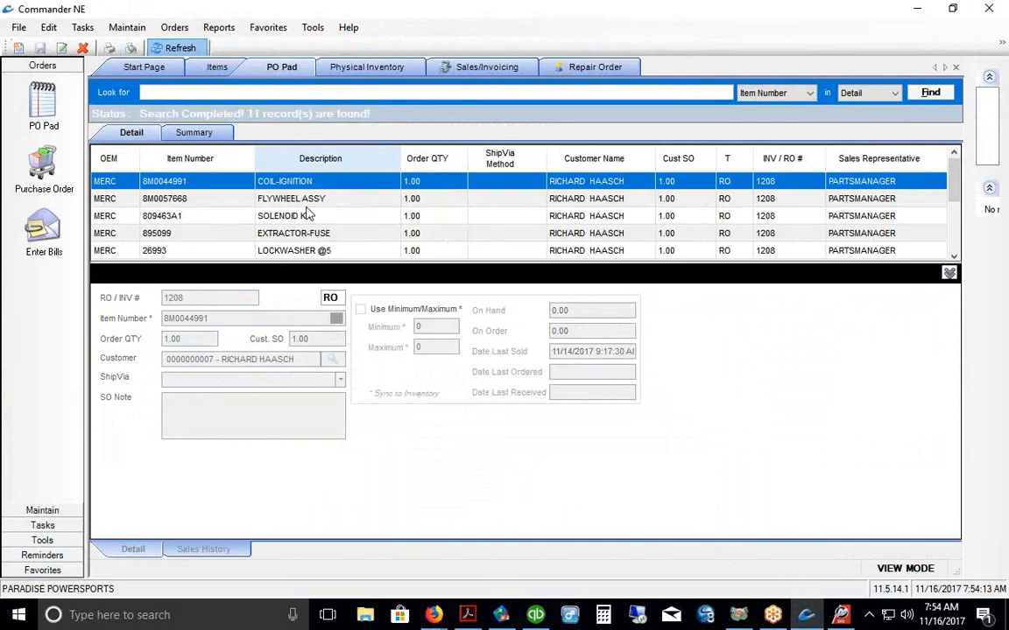
{"action": "left_click_drag", "start_coordinate": [317, 269], "coordinate": [332, 414]}
{"action": "left_click_drag", "start_coordinate": [579, 301], "coordinate": [569, 180]}
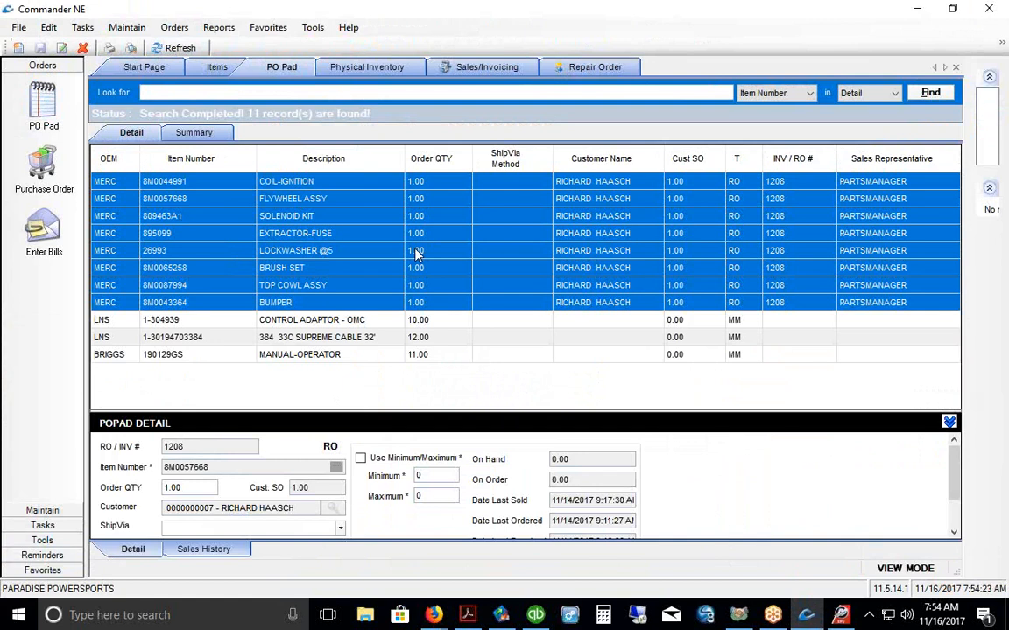
Step: Start a new purchase order from the Purchase Orders list
{"action": "left_click", "coordinate": [42, 163]}
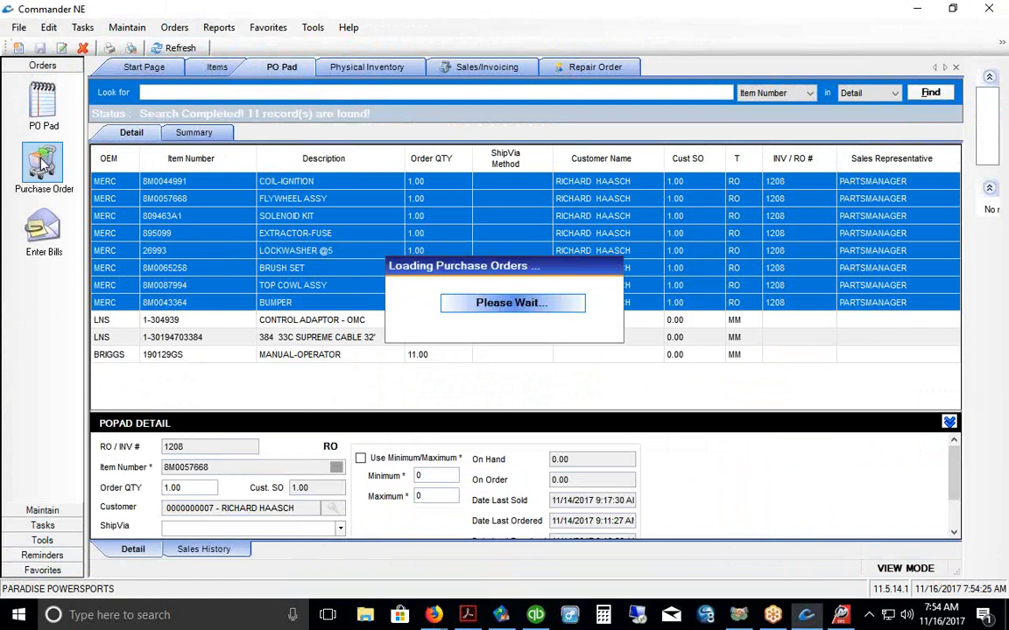
{"action": "right_click", "coordinate": [289, 249]}
{"action": "left_click", "coordinate": [317, 275]}
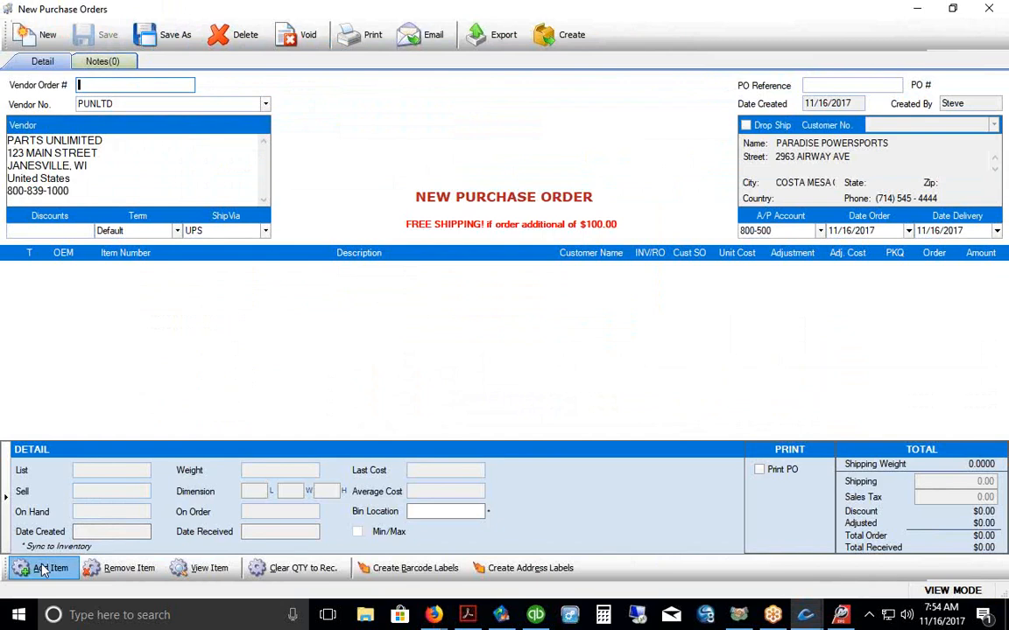
Step: Add the eight pending MERC PO Pad items to the new purchase order
{"action": "left_click", "coordinate": [42, 571]}
{"action": "left_click_drag", "start_coordinate": [220, 249], "coordinate": [227, 362]}
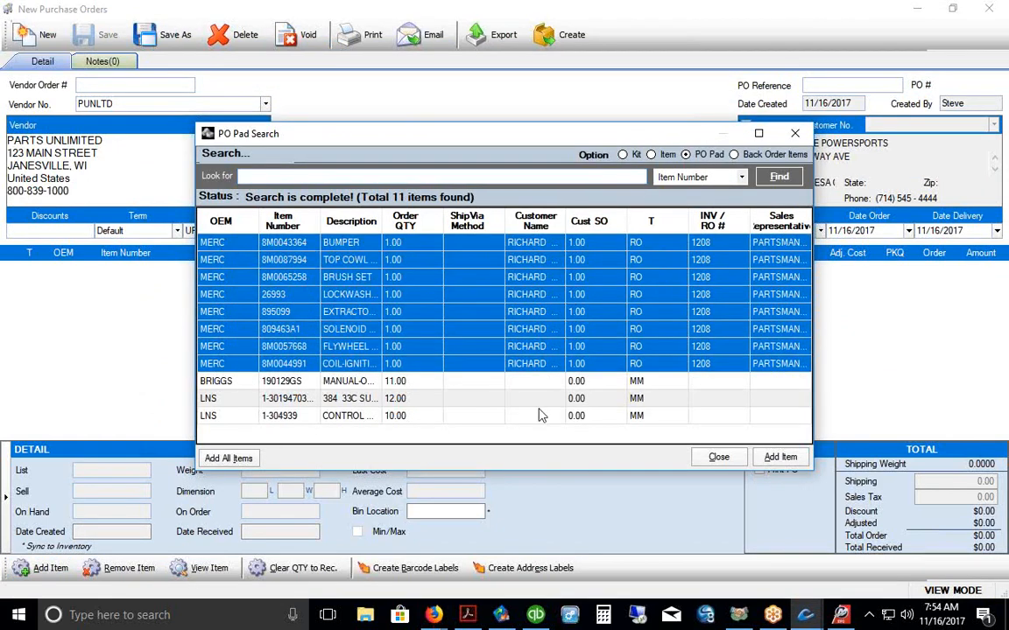
{"action": "left_click", "coordinate": [779, 457]}
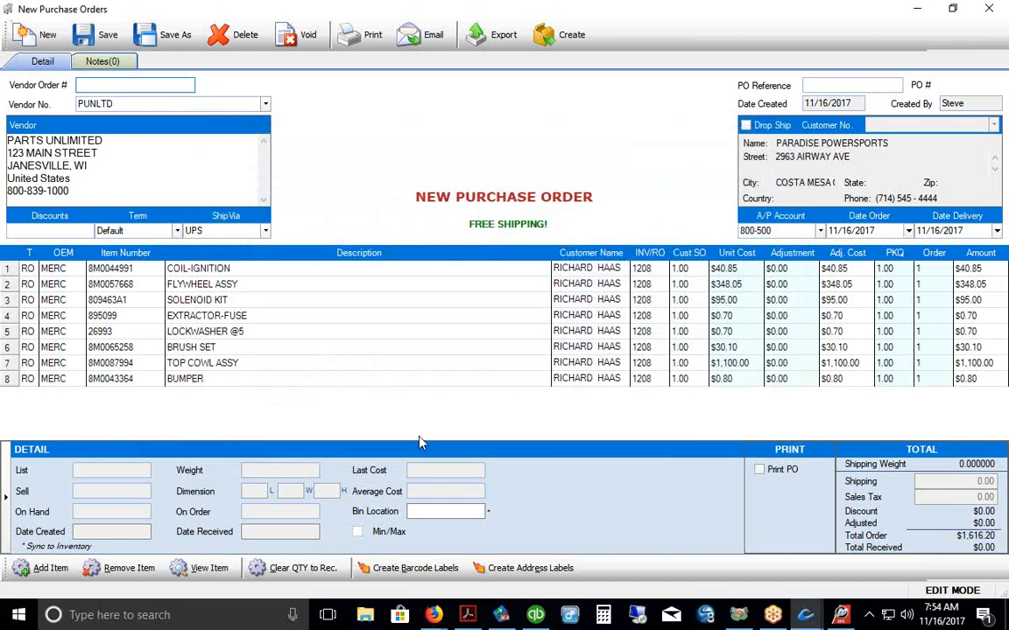
Step: Set the vendor to MERC and confirm creating purchase order 1425
{"action": "left_click", "coordinate": [265, 104]}
{"action": "key", "text": "Up"}
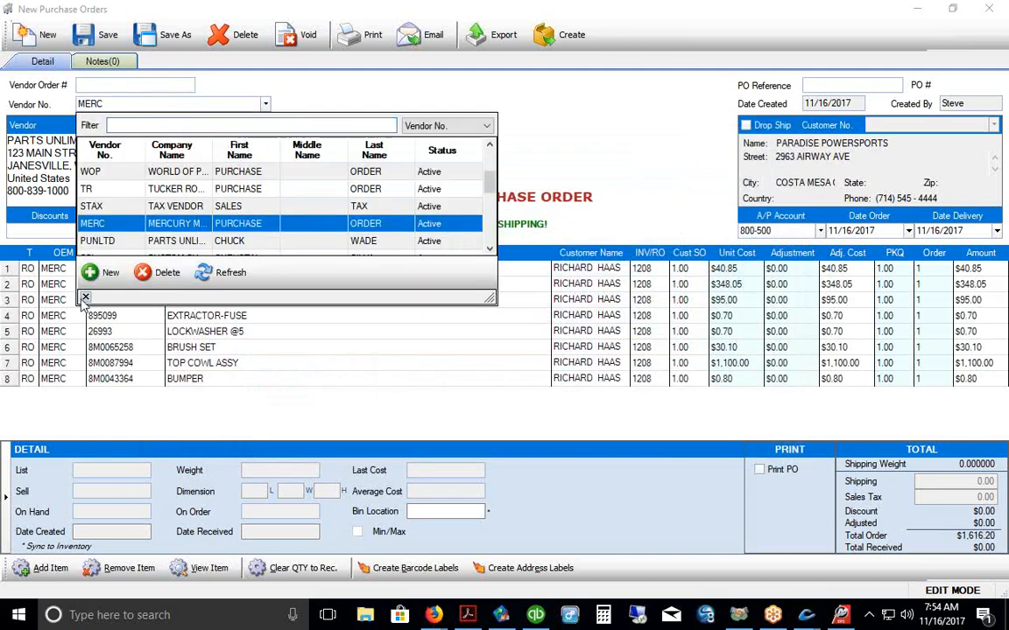
{"action": "key", "text": "Return"}
{"action": "left_click", "coordinate": [563, 40]}
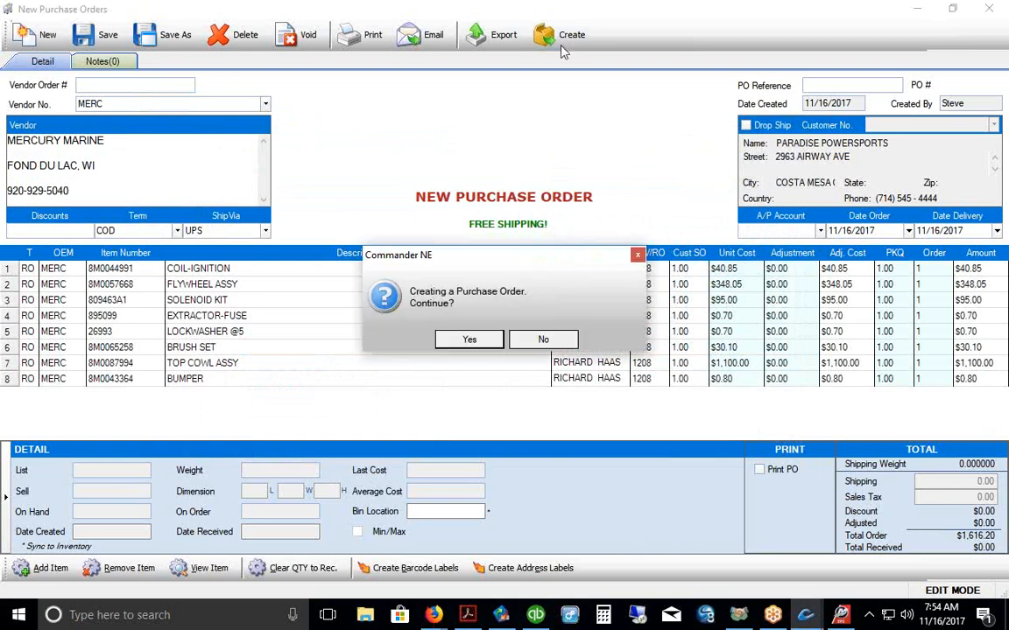
{"action": "left_click_drag", "start_coordinate": [579, 265], "coordinate": [598, 304]}
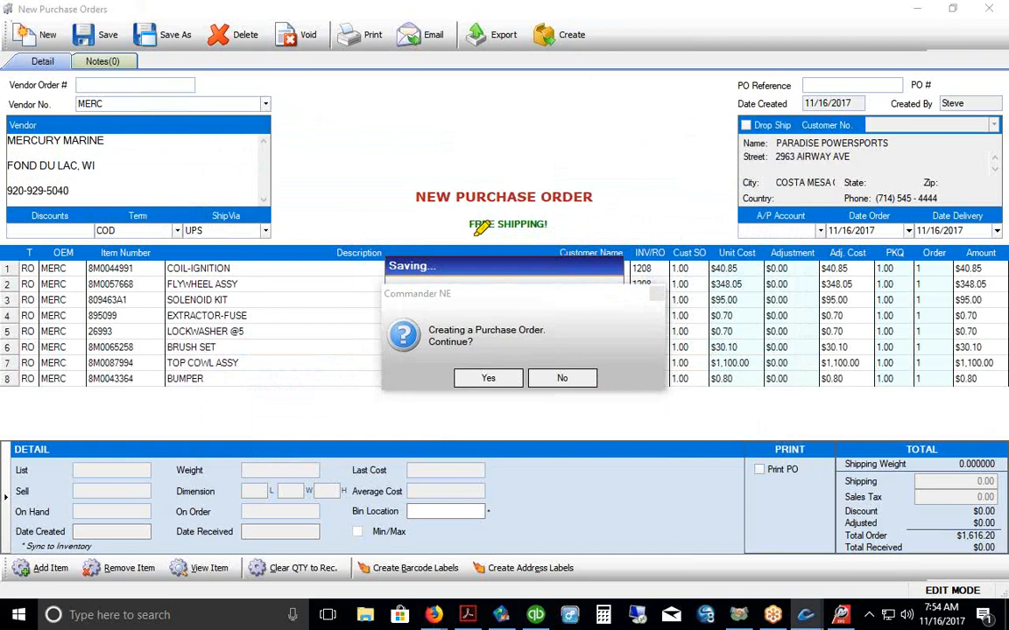
{"action": "left_click_drag", "start_coordinate": [470, 233], "coordinate": [528, 233]}
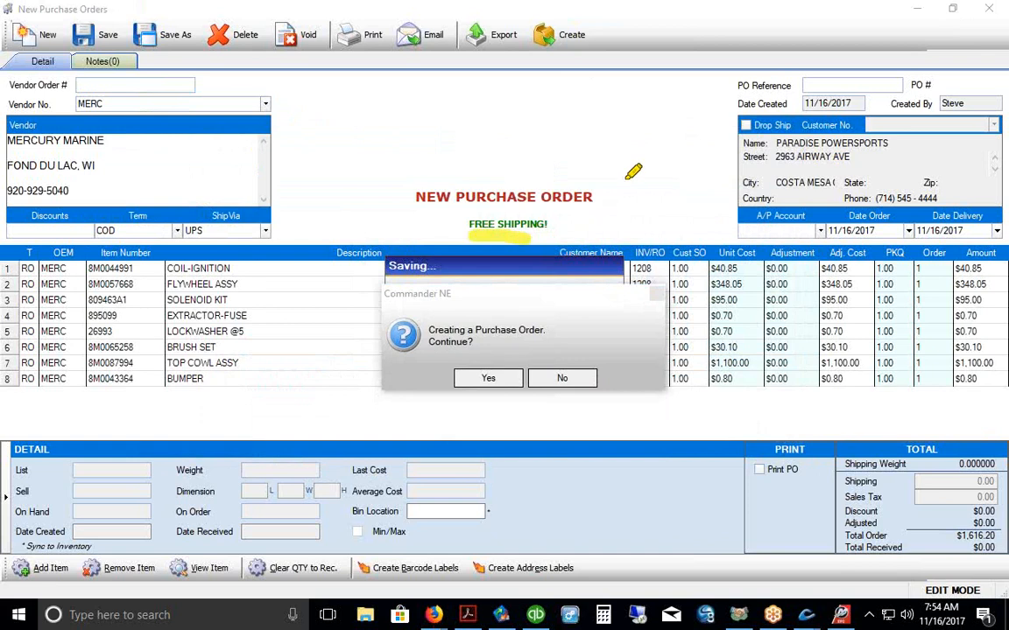
{"action": "key", "text": "Escape"}
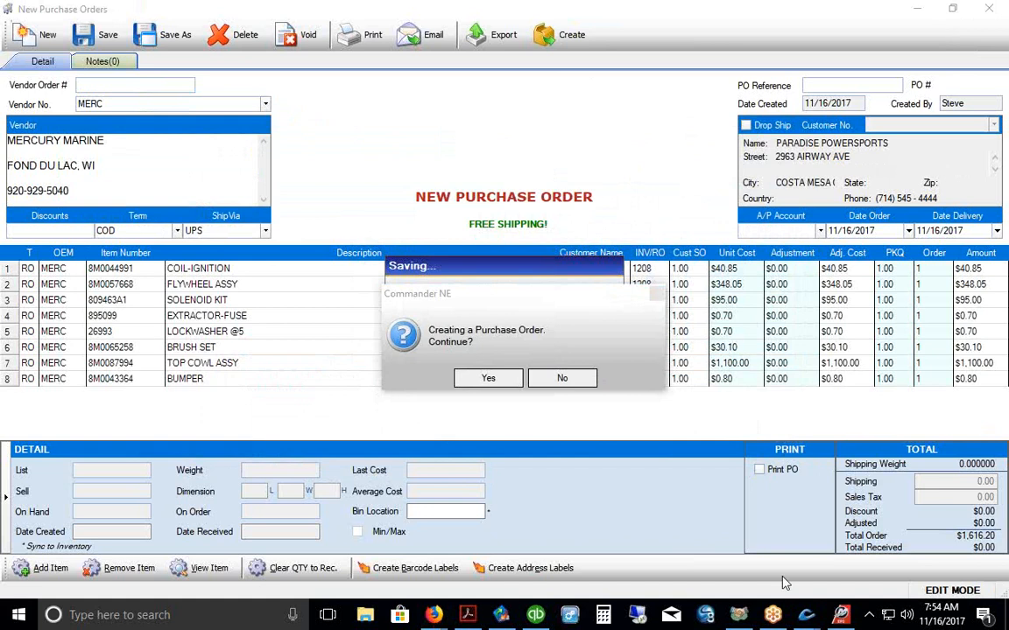
{"action": "left_click", "coordinate": [485, 379]}
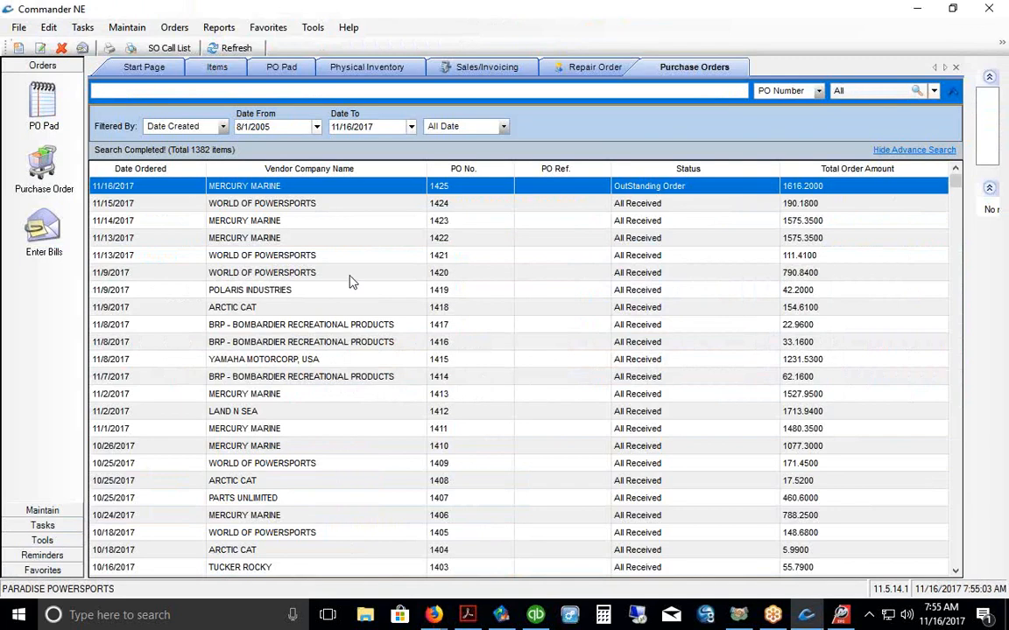
Step: Open PO 1425 and export it in MercNet format
{"action": "double_click", "coordinate": [347, 188]}
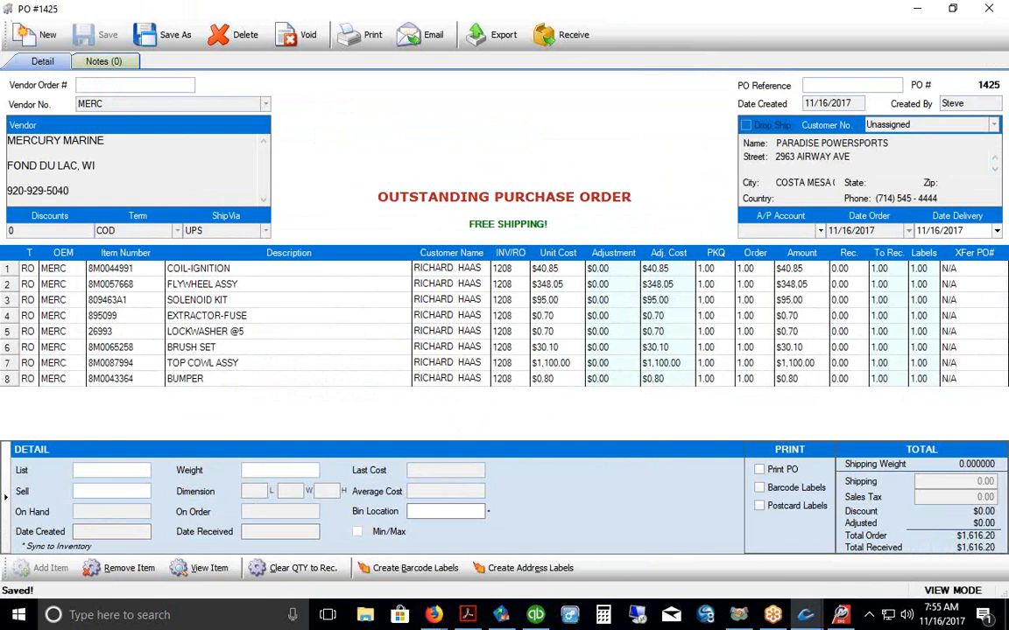
{"action": "left_click_drag", "start_coordinate": [457, 60], "coordinate": [525, 61]}
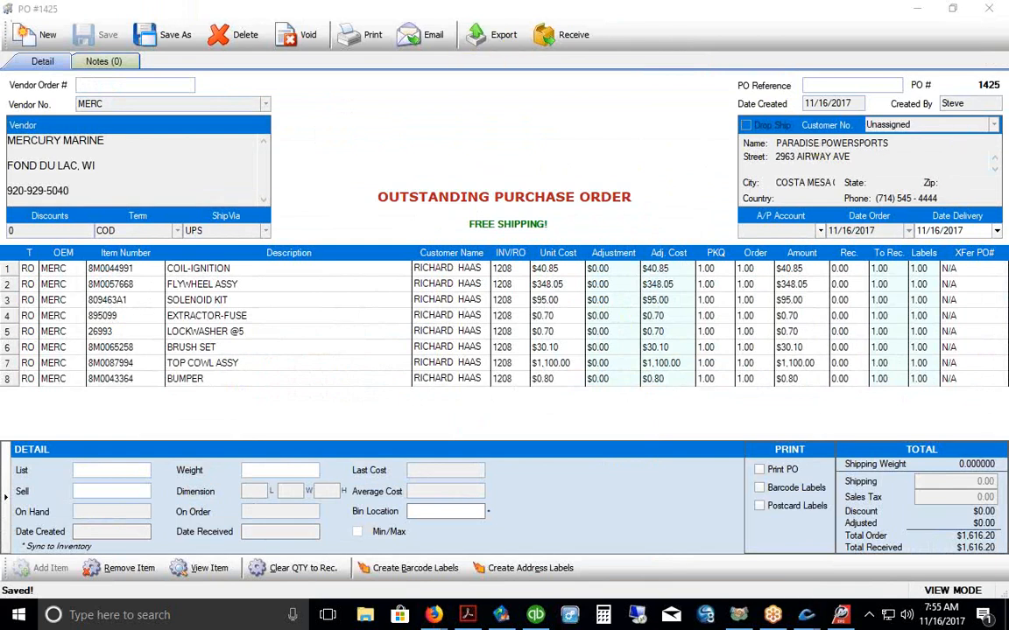
{"action": "left_click", "coordinate": [477, 35]}
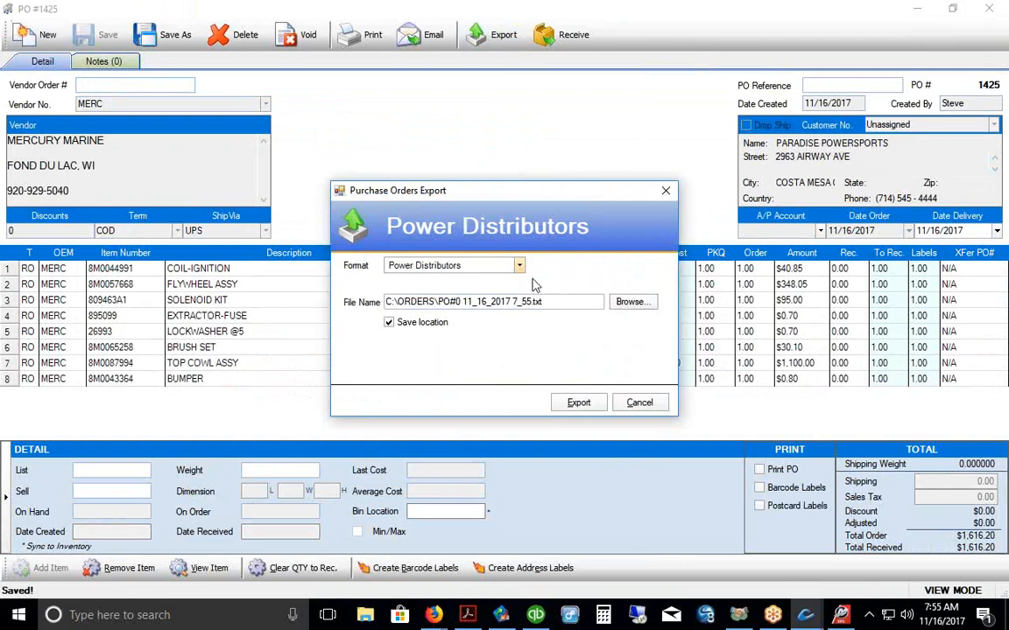
{"action": "left_click", "coordinate": [519, 266]}
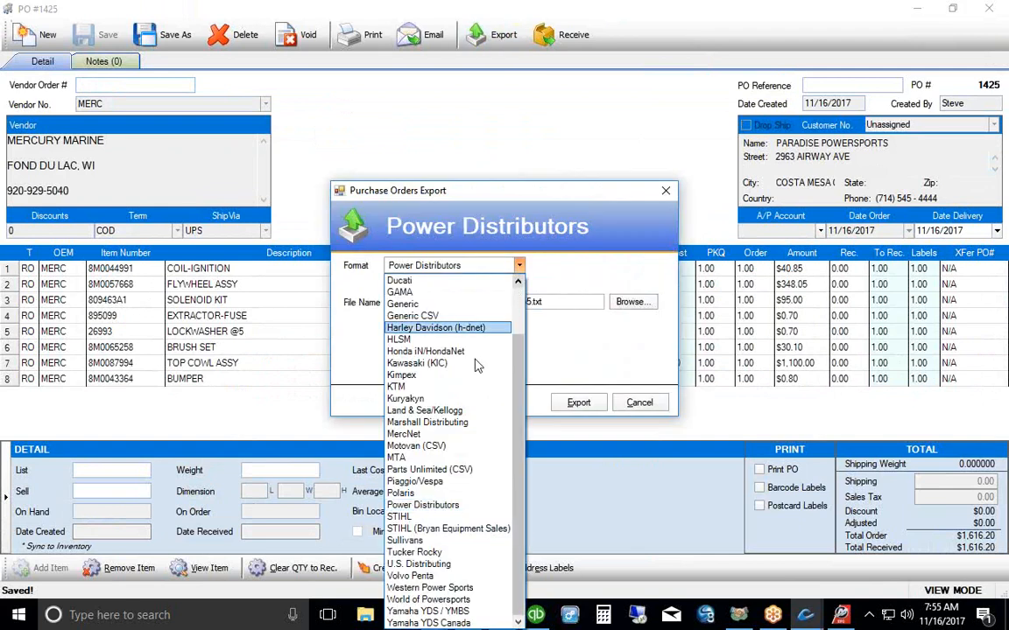
{"action": "left_click", "coordinate": [458, 435]}
{"action": "left_click_drag", "start_coordinate": [523, 204], "coordinate": [515, 156]}
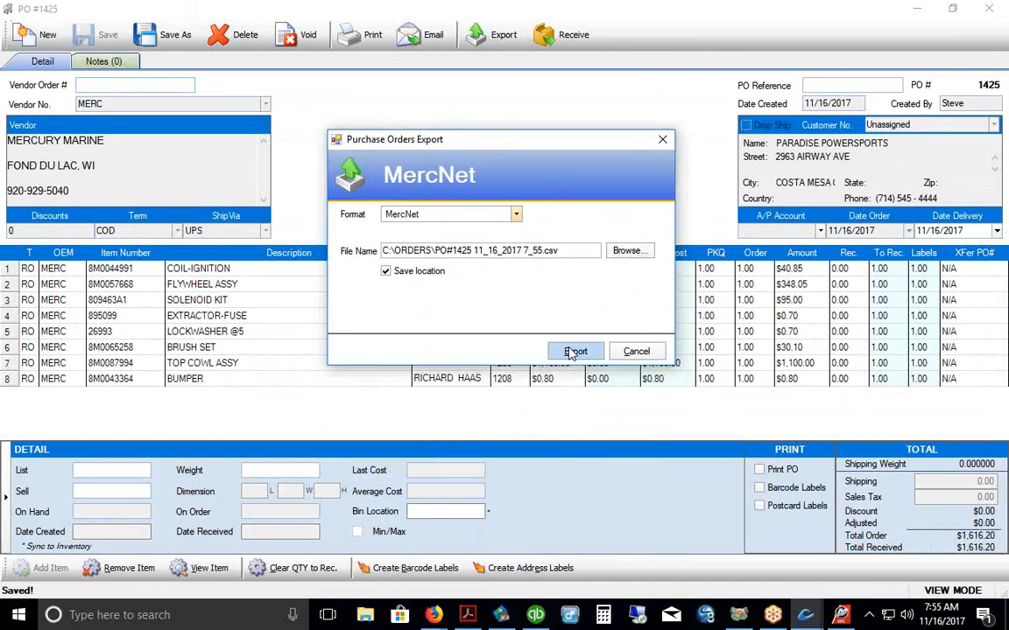
{"action": "left_click", "coordinate": [578, 353]}
{"action": "left_click", "coordinate": [507, 340]}
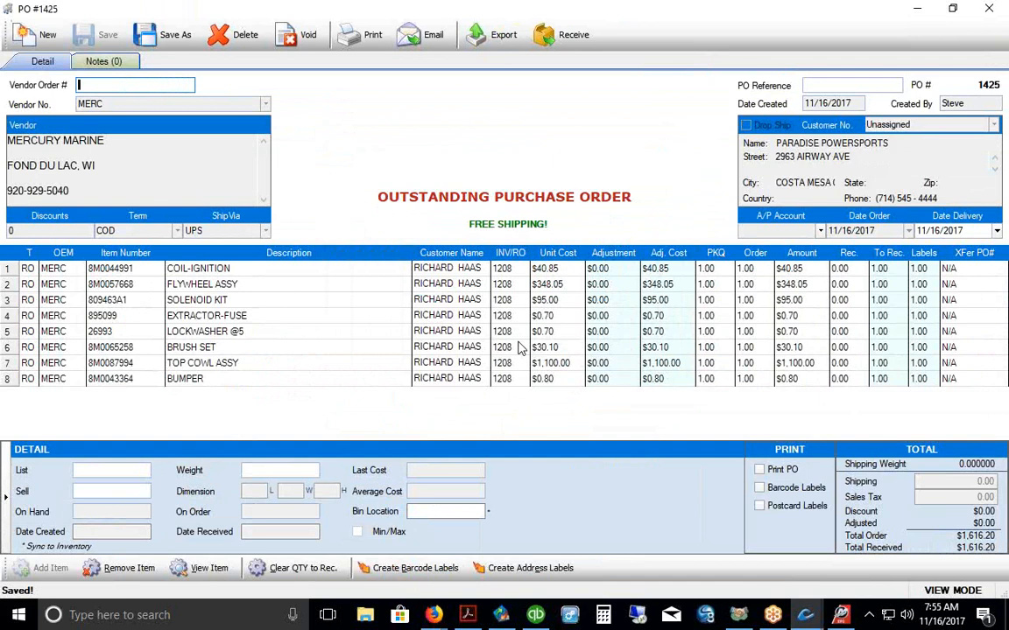
Step: Browse the Yamaha YDS/YMBS, Honda iN/HondaNet and Land & Sea/Kellogg export formats, then close Export
{"action": "left_click", "coordinate": [494, 39]}
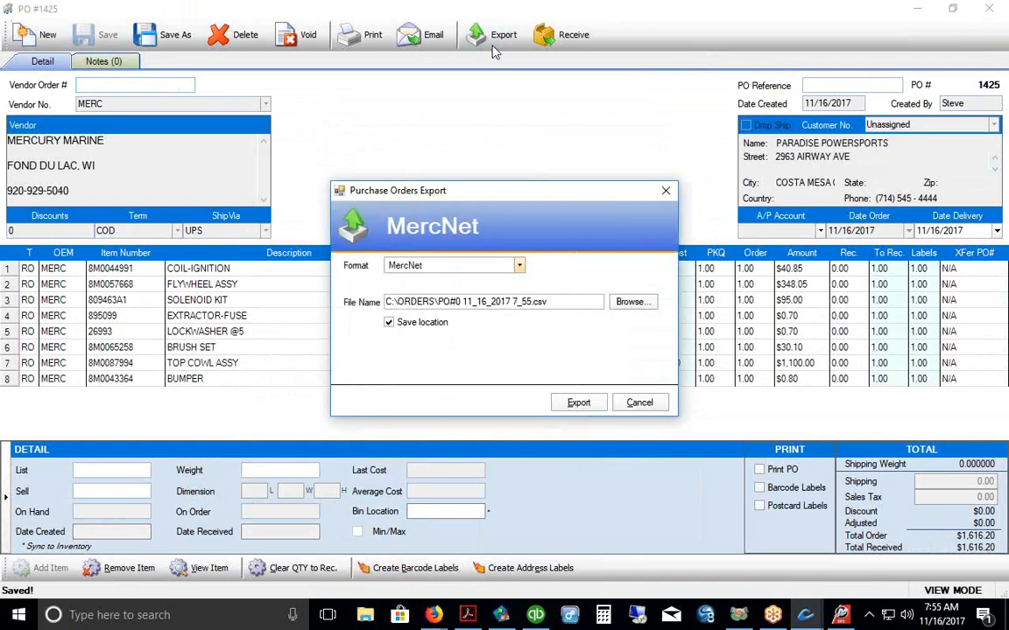
{"action": "left_click", "coordinate": [519, 266]}
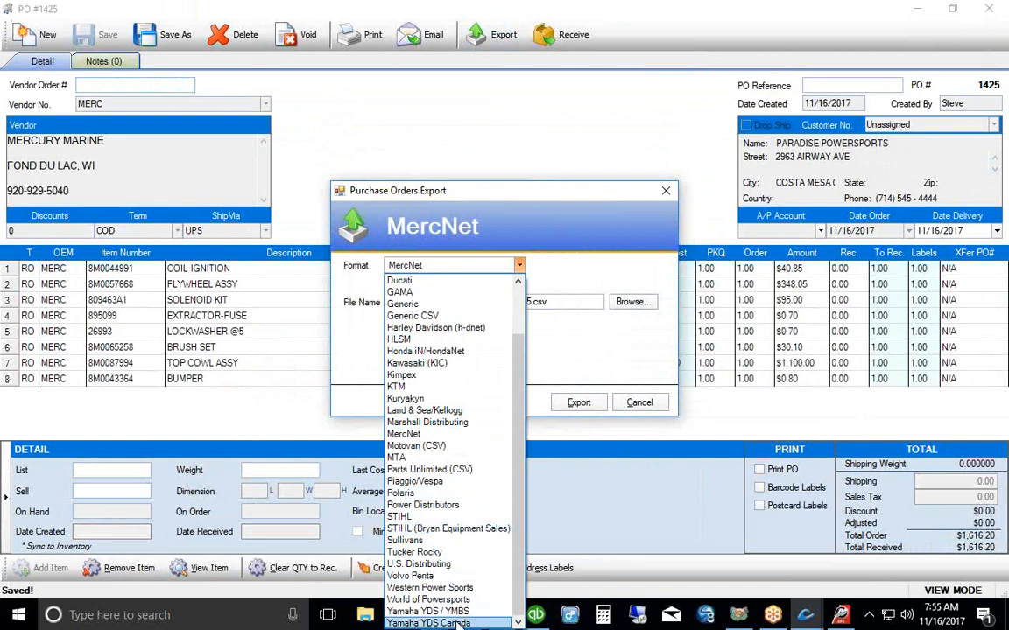
{"action": "left_click", "coordinate": [428, 611]}
{"action": "left_click_drag", "start_coordinate": [496, 193], "coordinate": [484, 113]}
{"action": "left_click", "coordinate": [507, 186]}
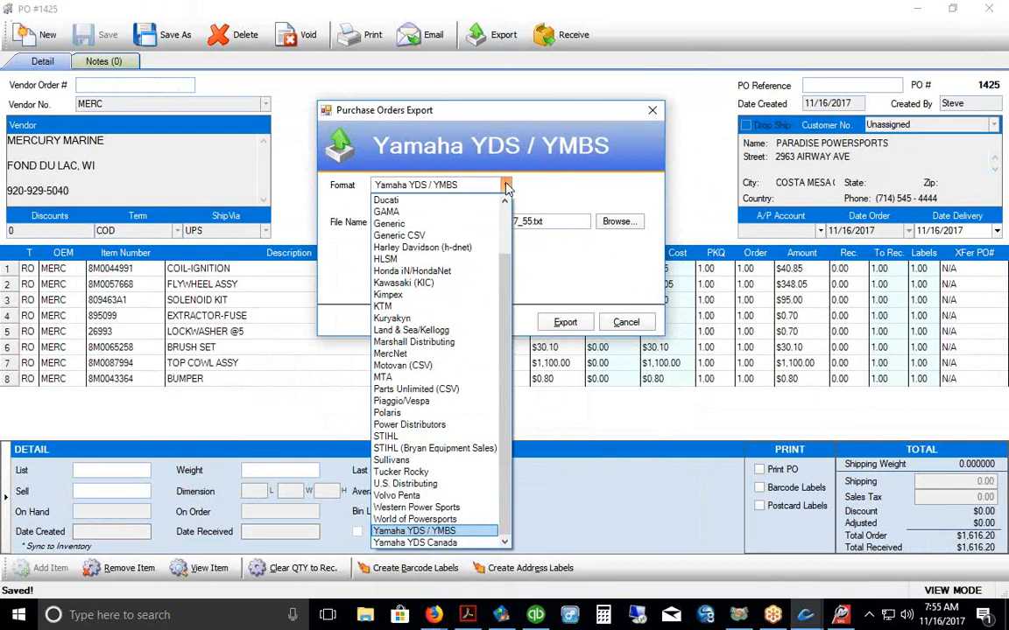
{"action": "left_click", "coordinate": [425, 271]}
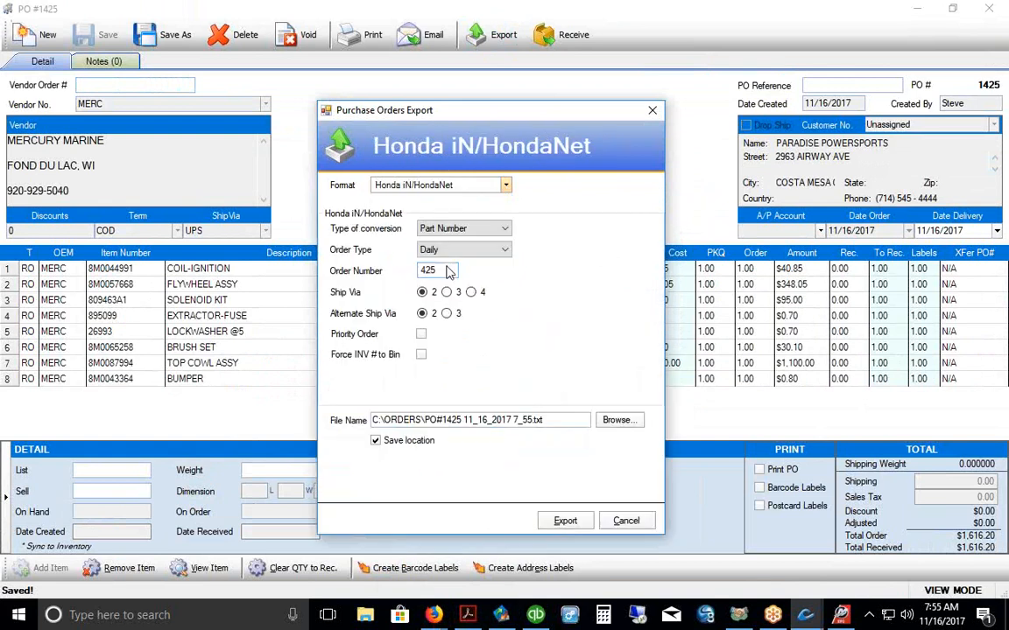
{"action": "left_click", "coordinate": [506, 186]}
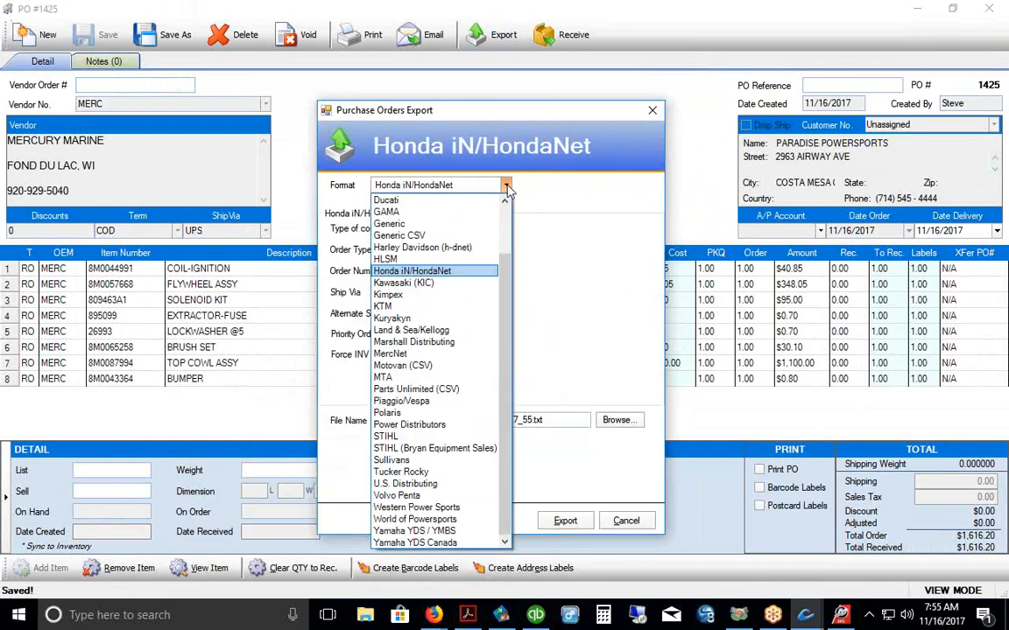
{"action": "left_click_drag", "start_coordinate": [508, 292], "coordinate": [511, 237]}
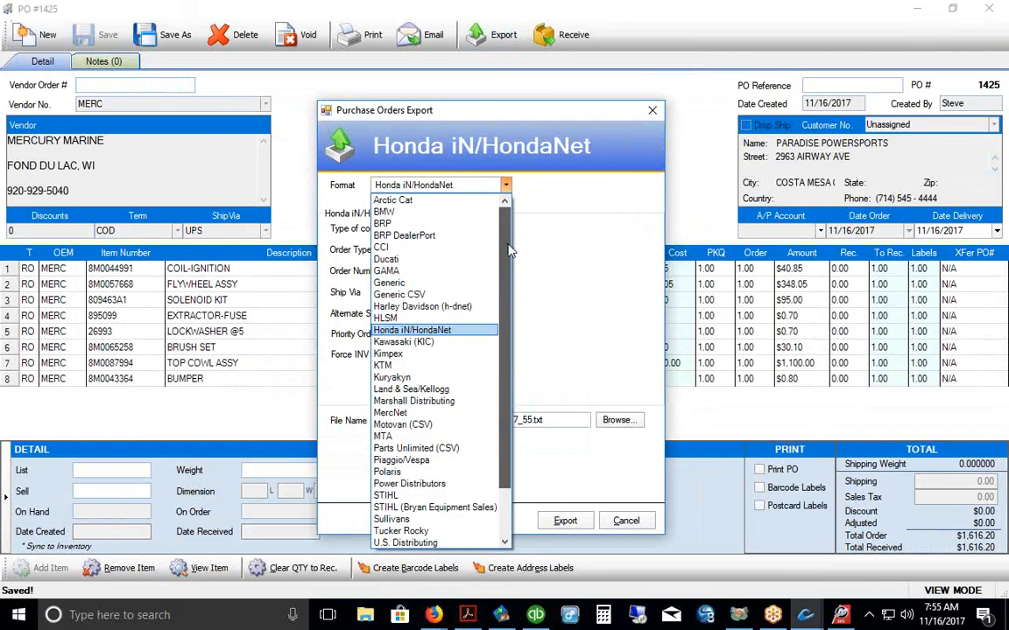
{"action": "scroll", "coordinate": [472, 330], "scroll_direction": "down", "scroll_amount": 1}
{"action": "left_click", "coordinate": [412, 377]}
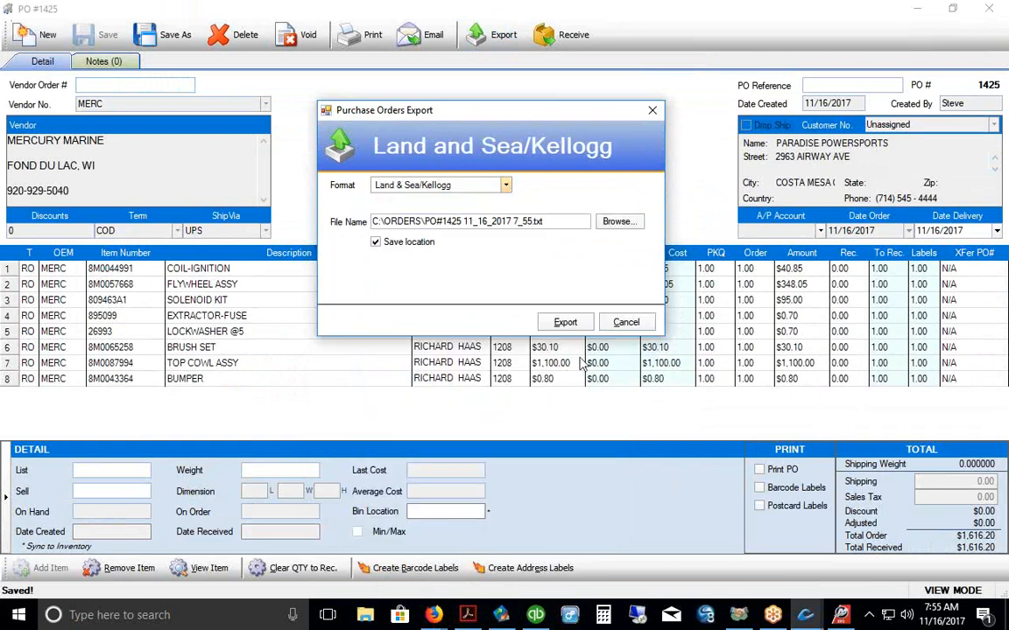
{"action": "left_click", "coordinate": [564, 322]}
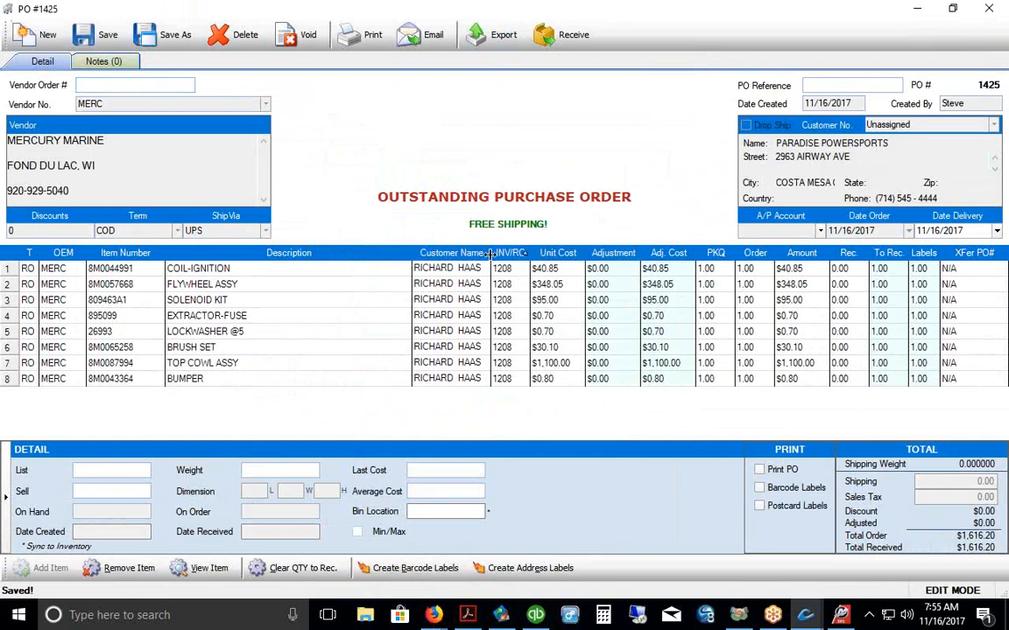
Step: Widen PO 1425's Customer Name column and review item lines 5 through 8, ending on BUMPER
{"action": "left_click_drag", "start_coordinate": [493, 253], "coordinate": [505, 253]}
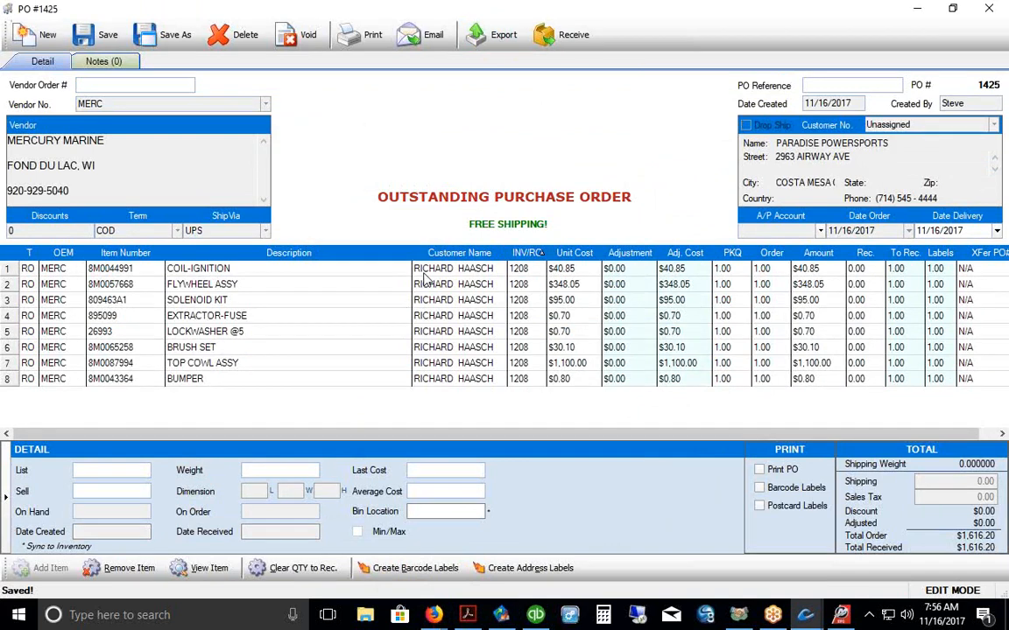
{"action": "left_click", "coordinate": [434, 332]}
{"action": "left_click", "coordinate": [434, 341]}
{"action": "left_click", "coordinate": [434, 362]}
{"action": "left_click", "coordinate": [437, 378]}
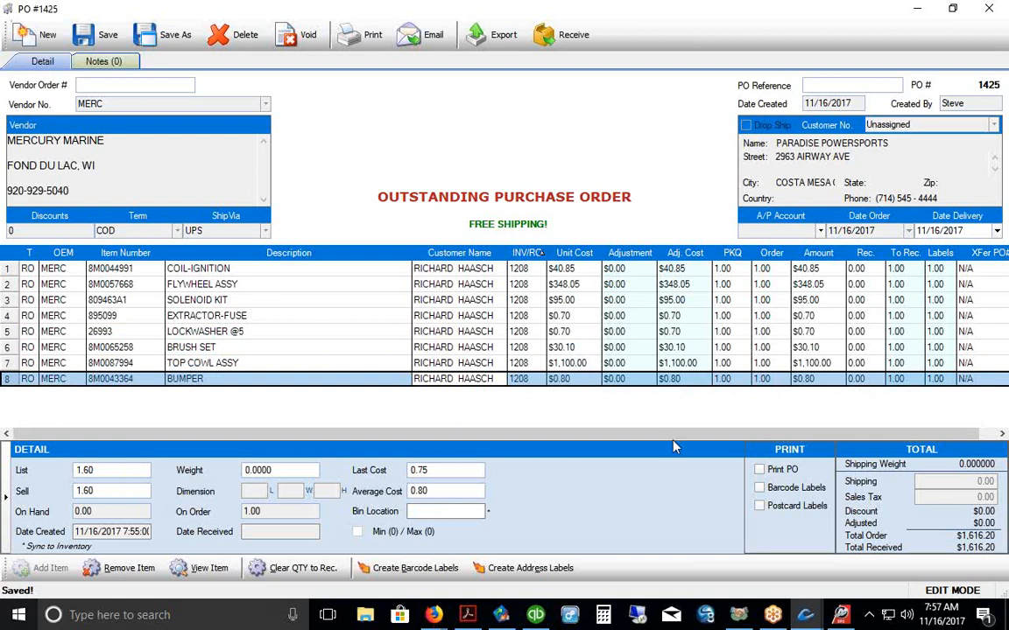
{"action": "left_click", "coordinate": [758, 492]}
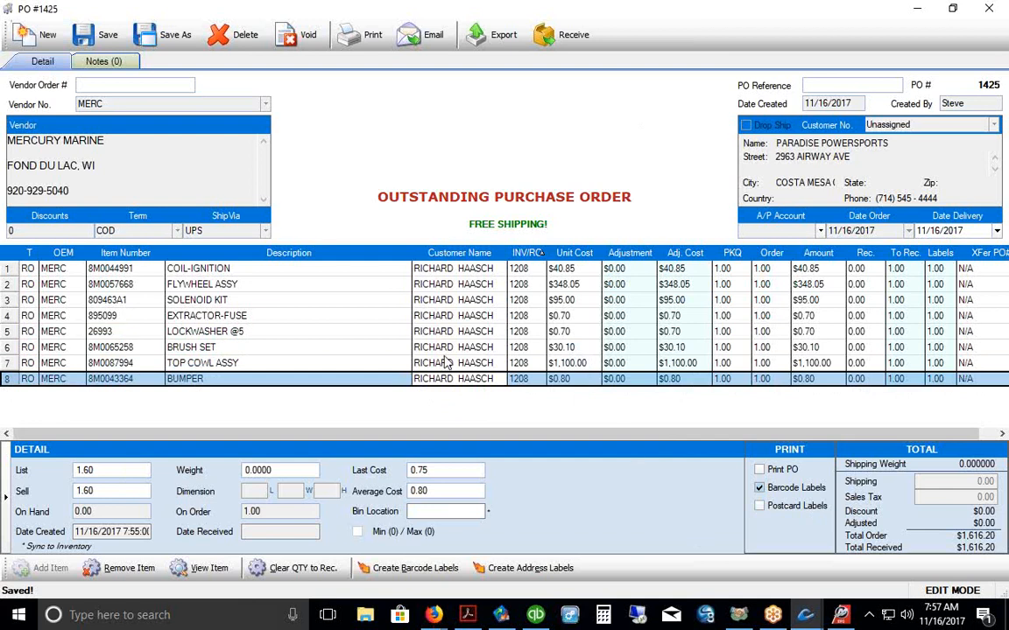
{"action": "left_click", "coordinate": [758, 488]}
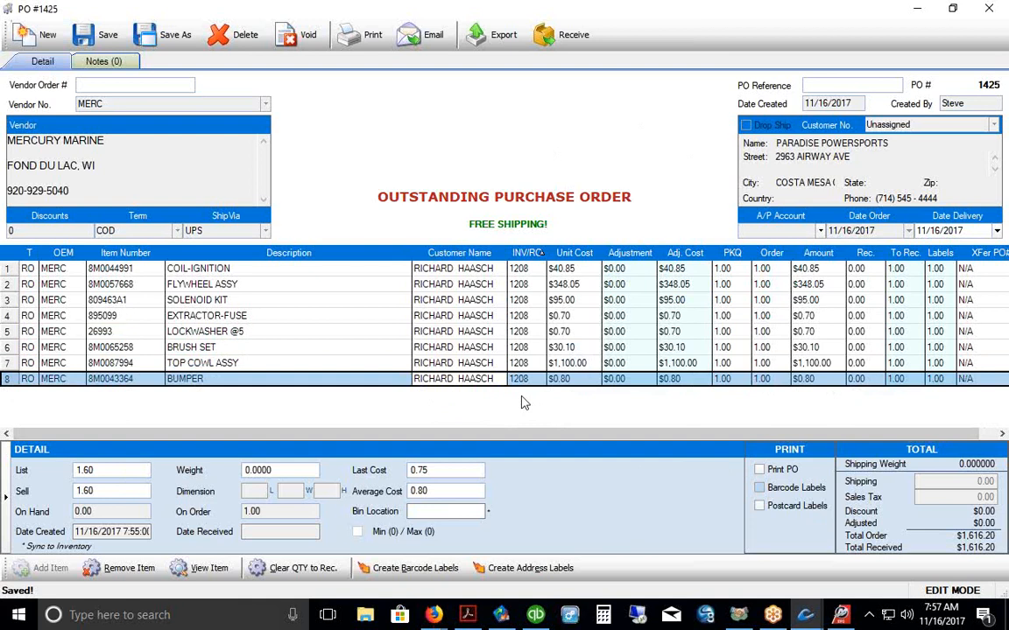
Step: Receive PO 1425 with Receive & Skip Bills, then view the SO Call List report
{"action": "left_click", "coordinate": [571, 44]}
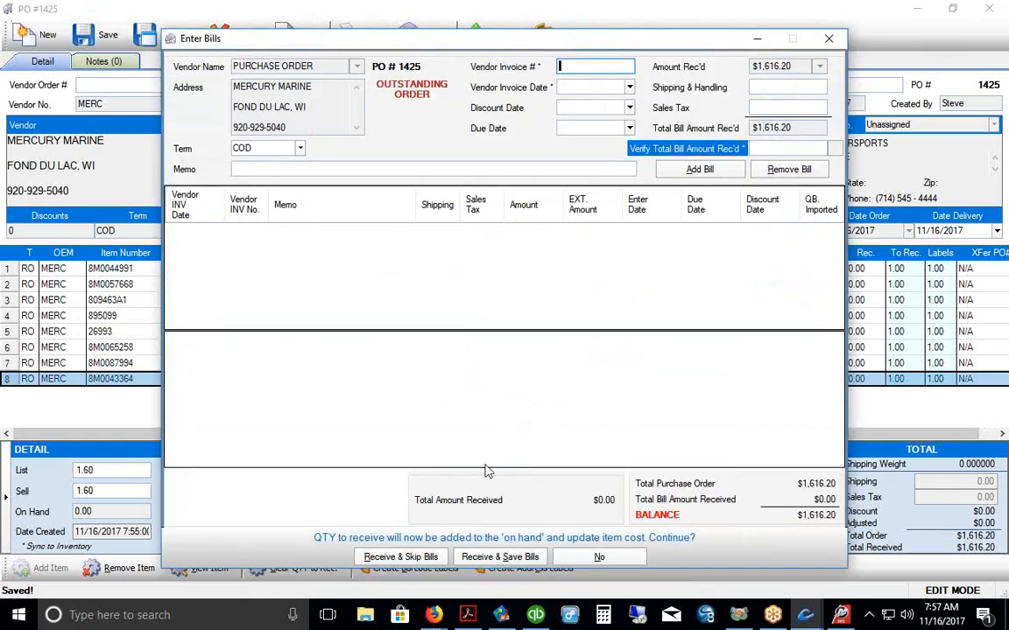
{"action": "left_click", "coordinate": [426, 560]}
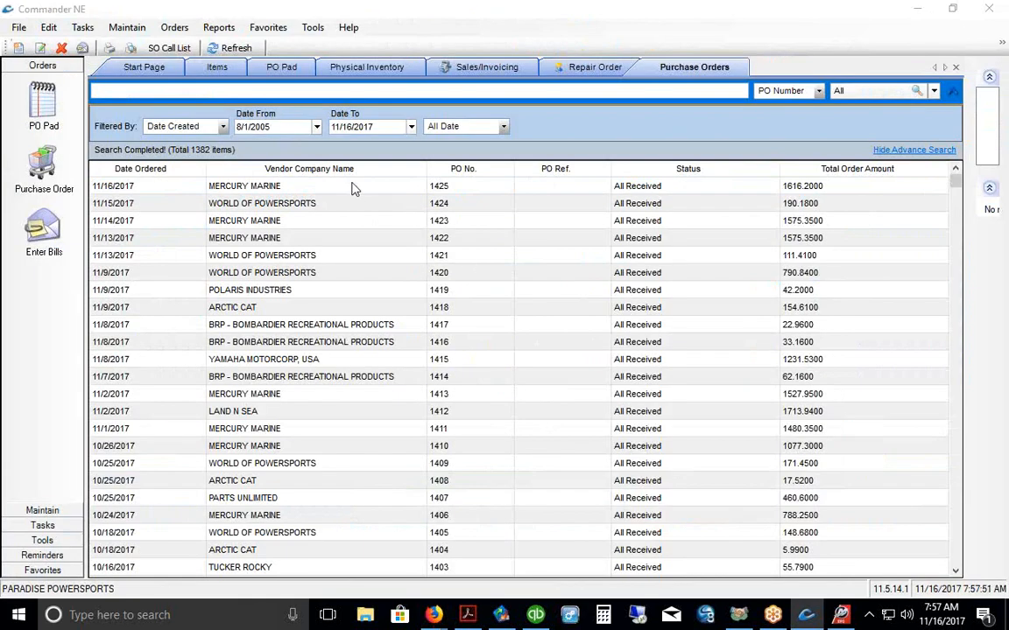
{"action": "left_click", "coordinate": [328, 185]}
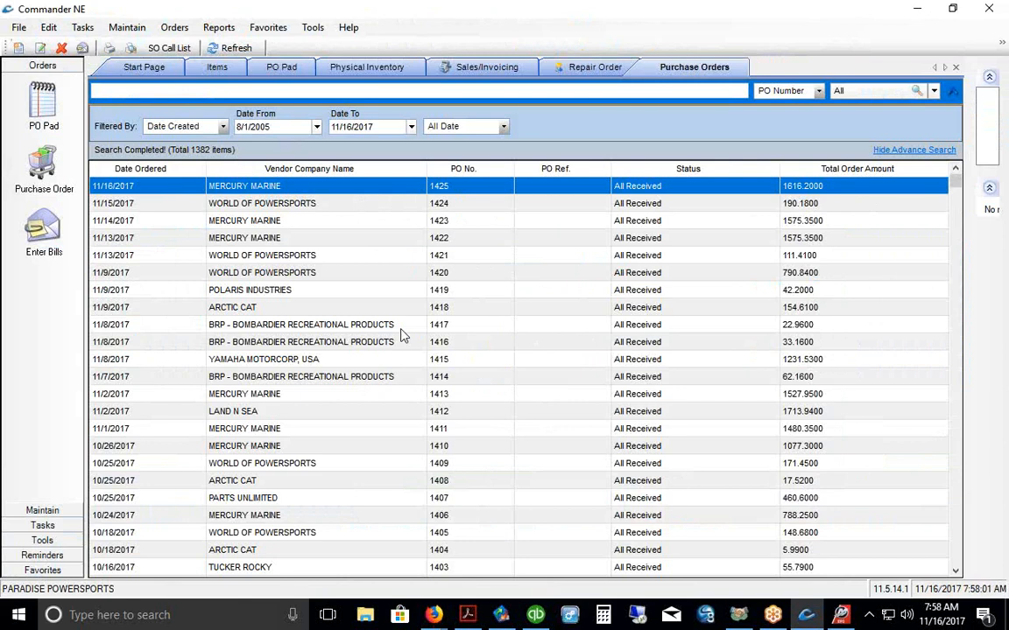
{"action": "left_click", "coordinate": [170, 53]}
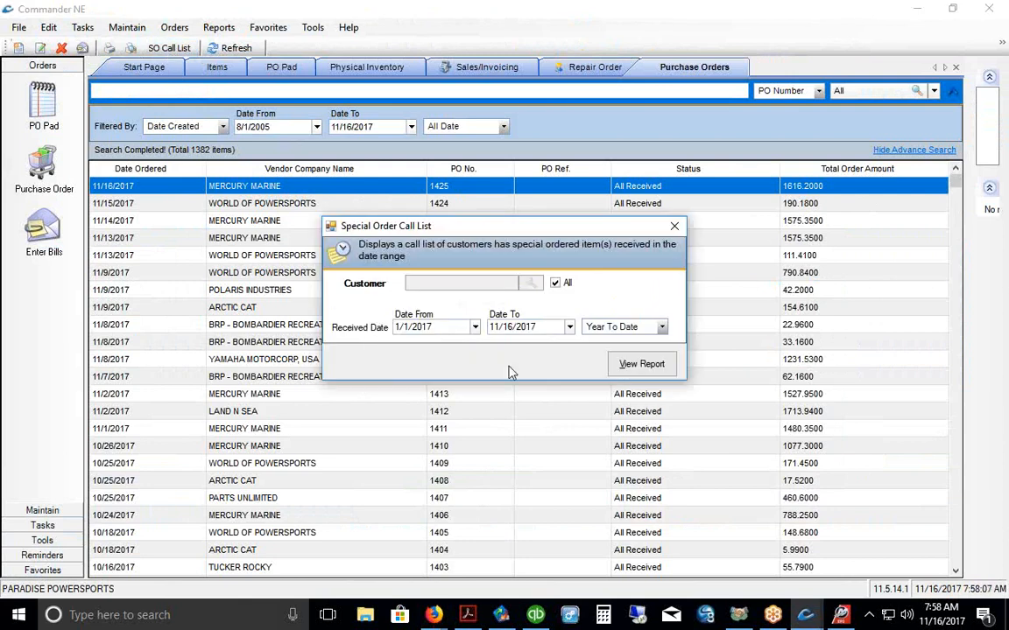
{"action": "left_click", "coordinate": [642, 366]}
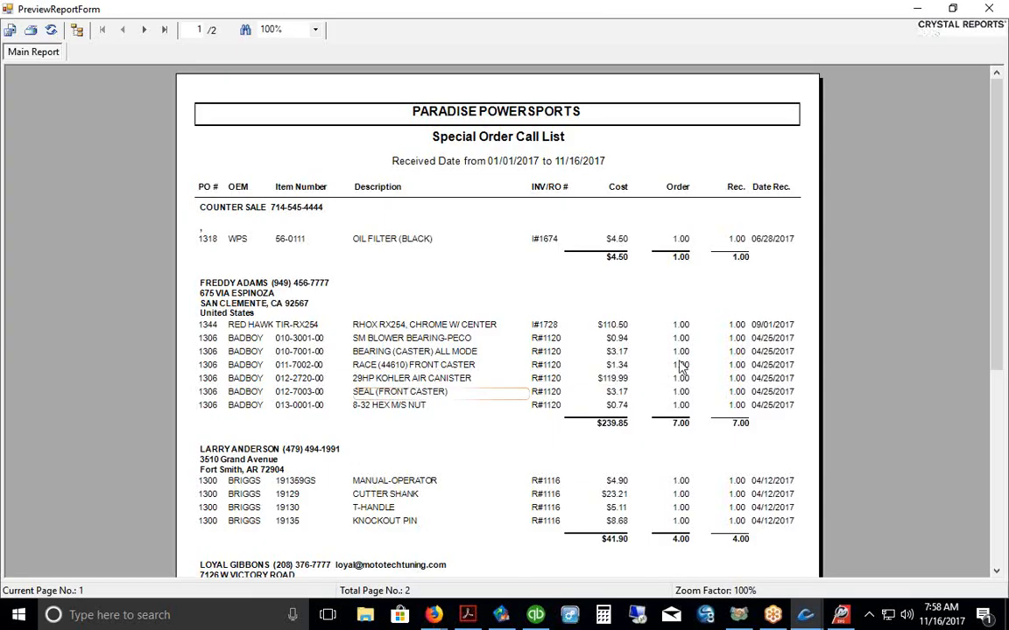
Step: Rerun the SO Call List limited to Today, 11/16/2017
{"action": "scroll", "coordinate": [738, 263], "scroll_direction": "down", "scroll_amount": 5}
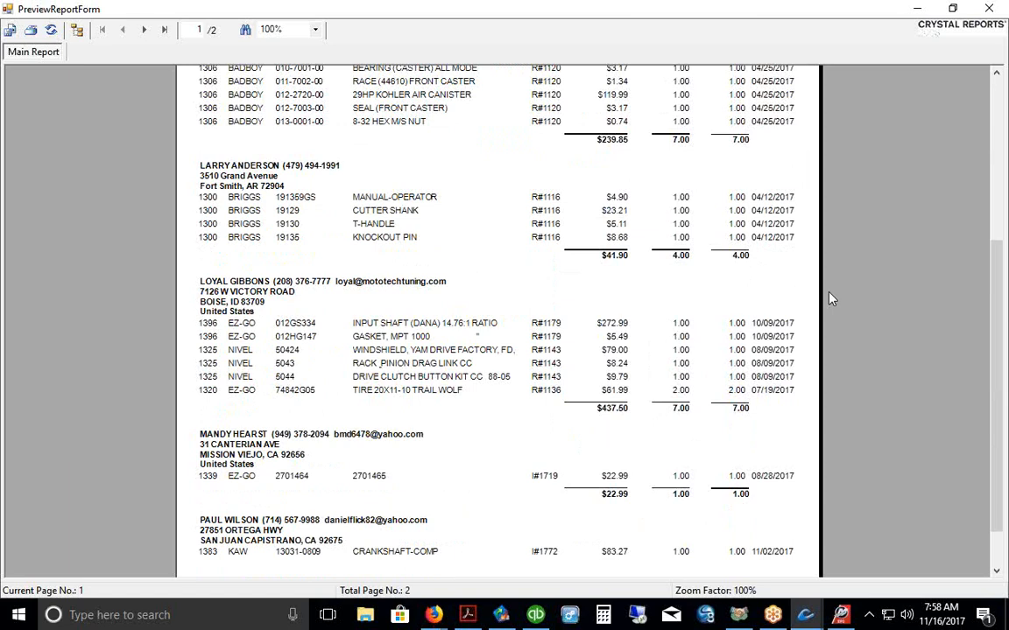
{"action": "scroll", "coordinate": [831, 299], "scroll_direction": "up", "scroll_amount": 5}
{"action": "scroll", "coordinate": [650, 278], "scroll_direction": "down", "scroll_amount": 6}
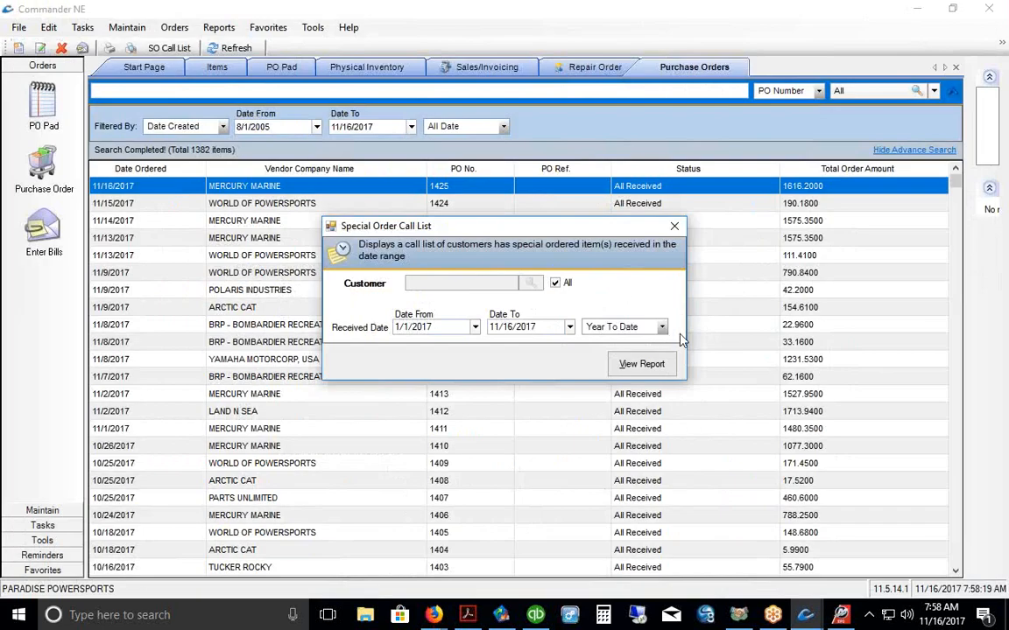
{"action": "left_click", "coordinate": [662, 328]}
{"action": "left_click", "coordinate": [659, 340]}
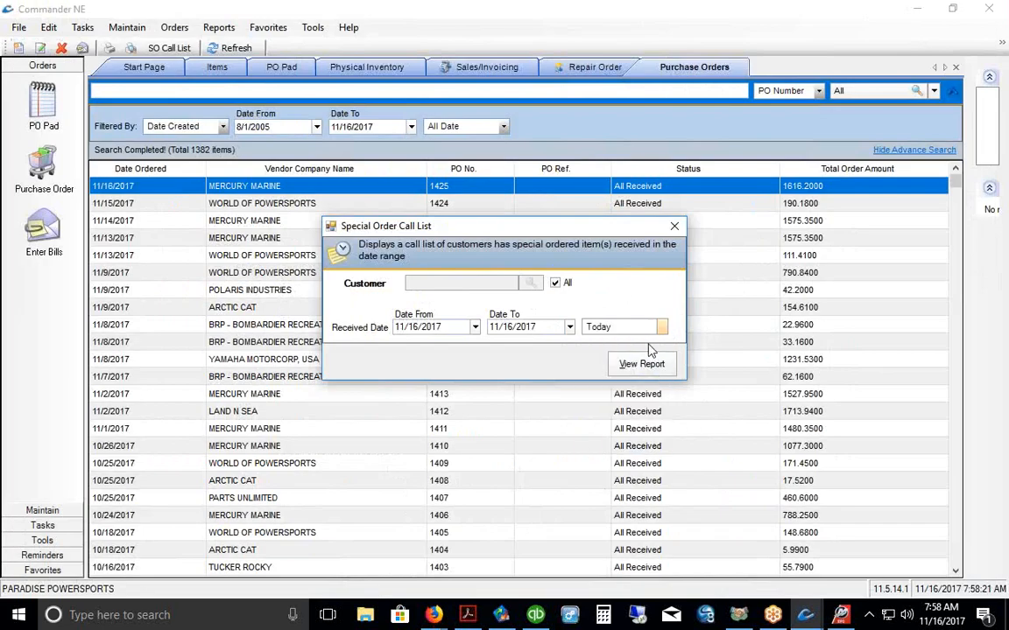
{"action": "left_click", "coordinate": [647, 366]}
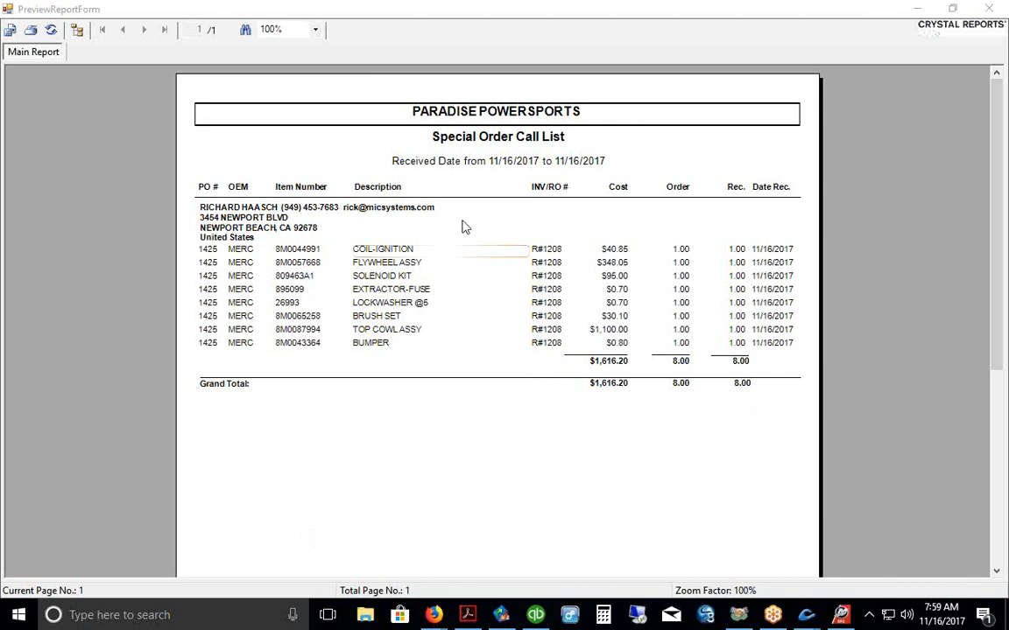
Step: Run the Special Order Call List for Quarter To Date, totalling $1,995.33
{"action": "left_click", "coordinate": [988, 9]}
{"action": "left_click", "coordinate": [662, 327]}
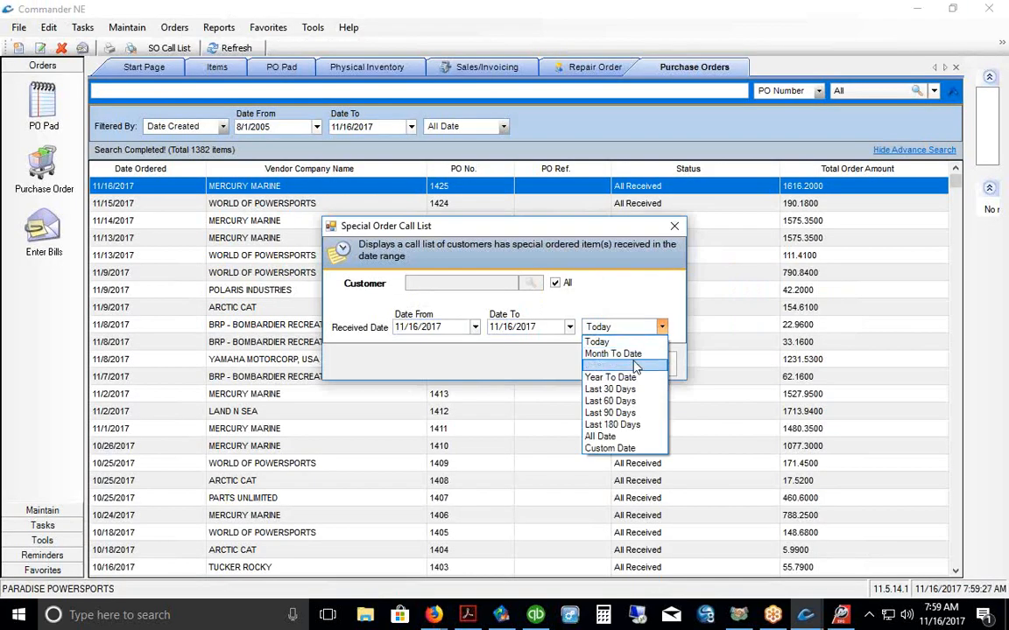
{"action": "left_click", "coordinate": [626, 365]}
{"action": "left_click", "coordinate": [674, 363]}
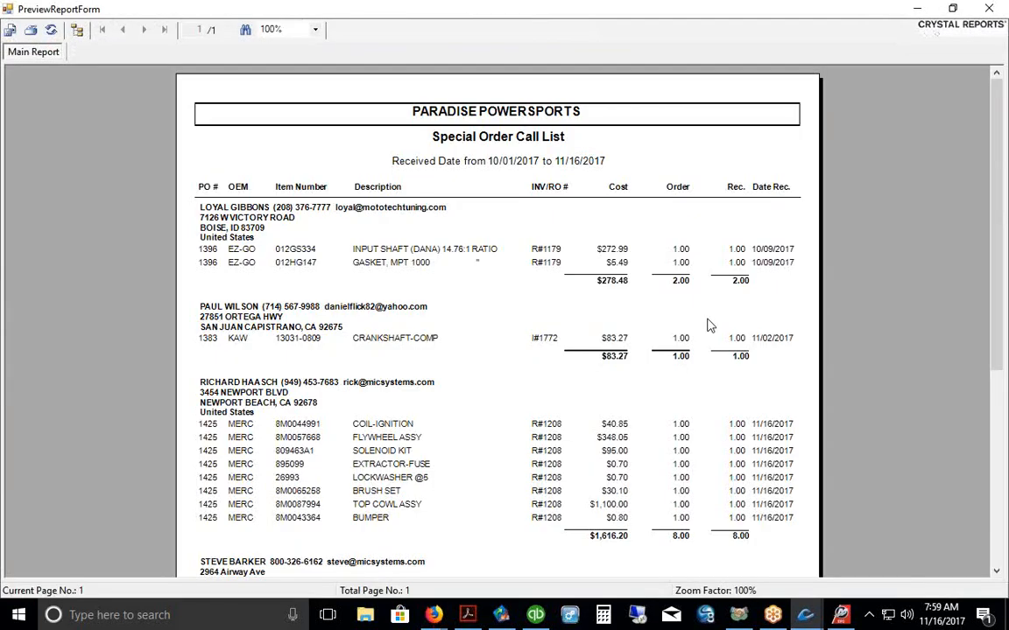
{"action": "scroll", "coordinate": [761, 253], "scroll_direction": "down", "scroll_amount": 3}
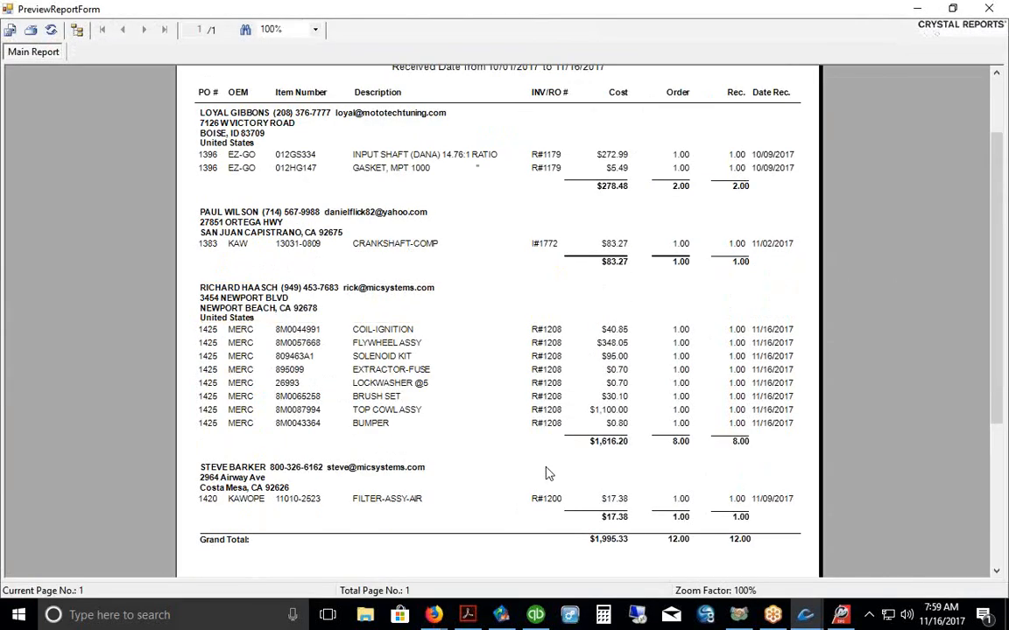
Step: Close the call list report and go to the Sales/Invoicing list
{"action": "left_click", "coordinate": [989, 7]}
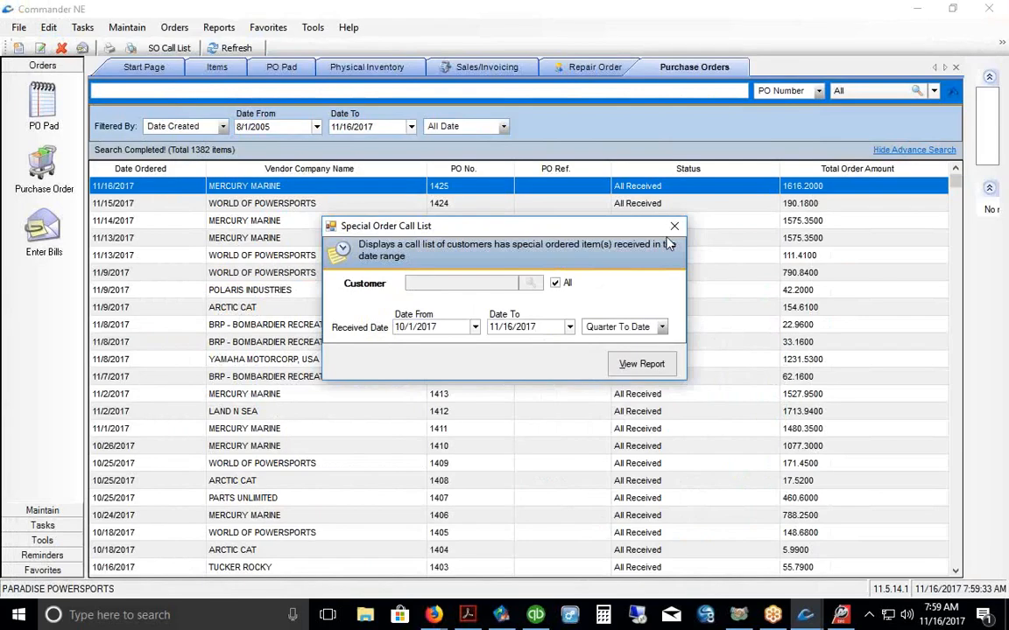
{"action": "left_click", "coordinate": [674, 226]}
{"action": "left_click", "coordinate": [42, 511]}
{"action": "left_click", "coordinate": [44, 364]}
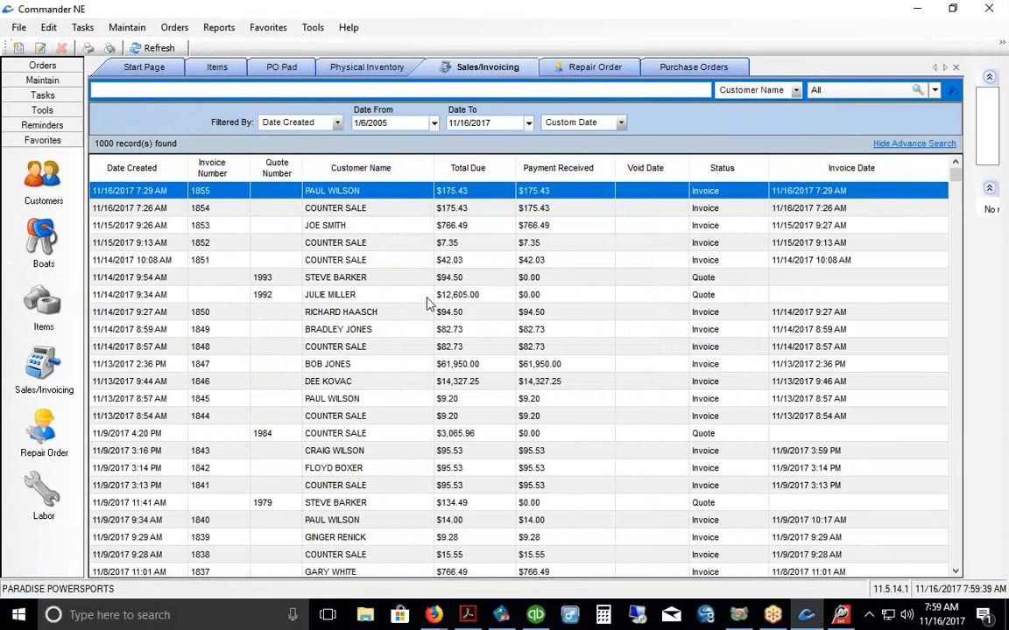
{"action": "double_click", "coordinate": [350, 193]}
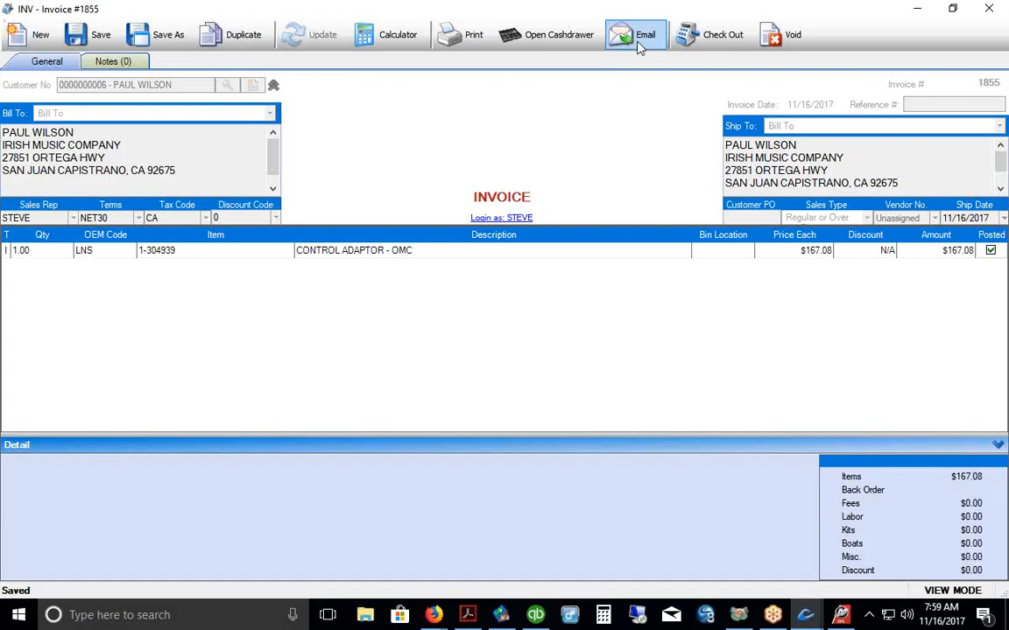
{"action": "left_click", "coordinate": [988, 11]}
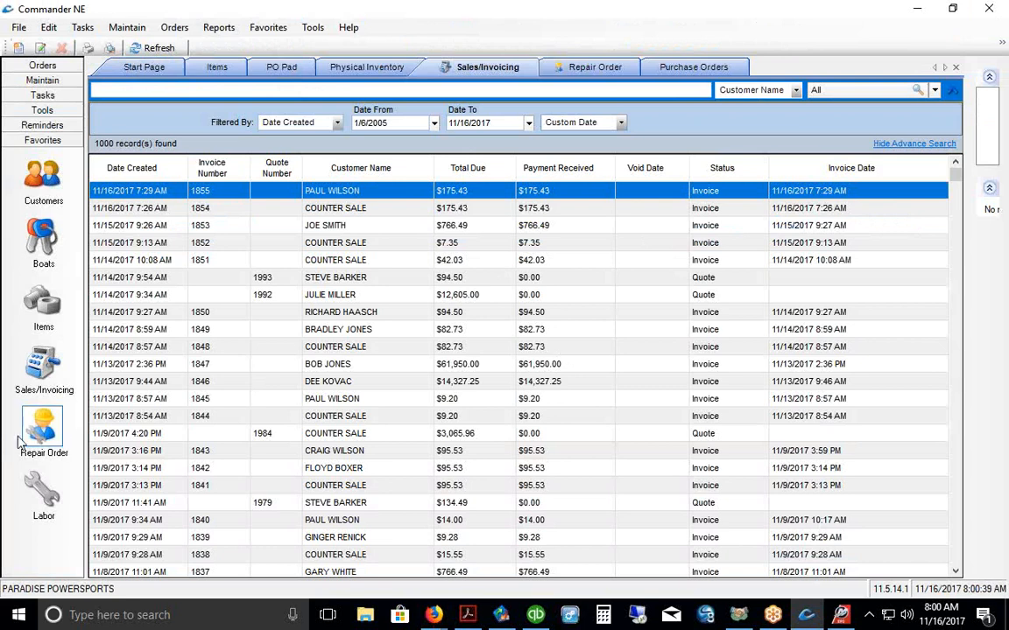
Step: Open repair order 1208 and update its parts off back order
{"action": "left_click", "coordinate": [44, 429]}
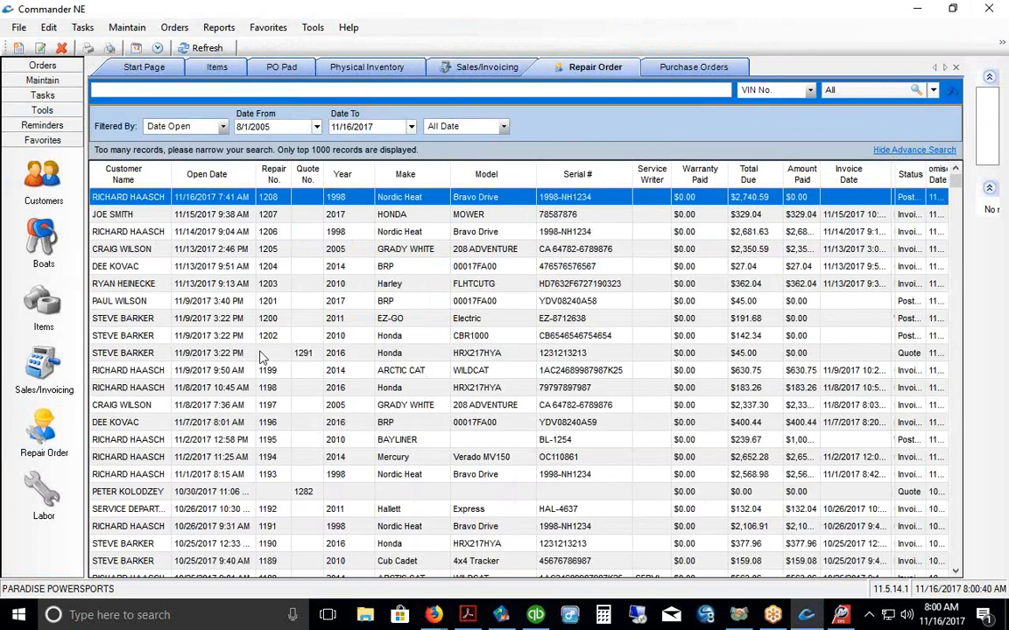
{"action": "double_click", "coordinate": [215, 198]}
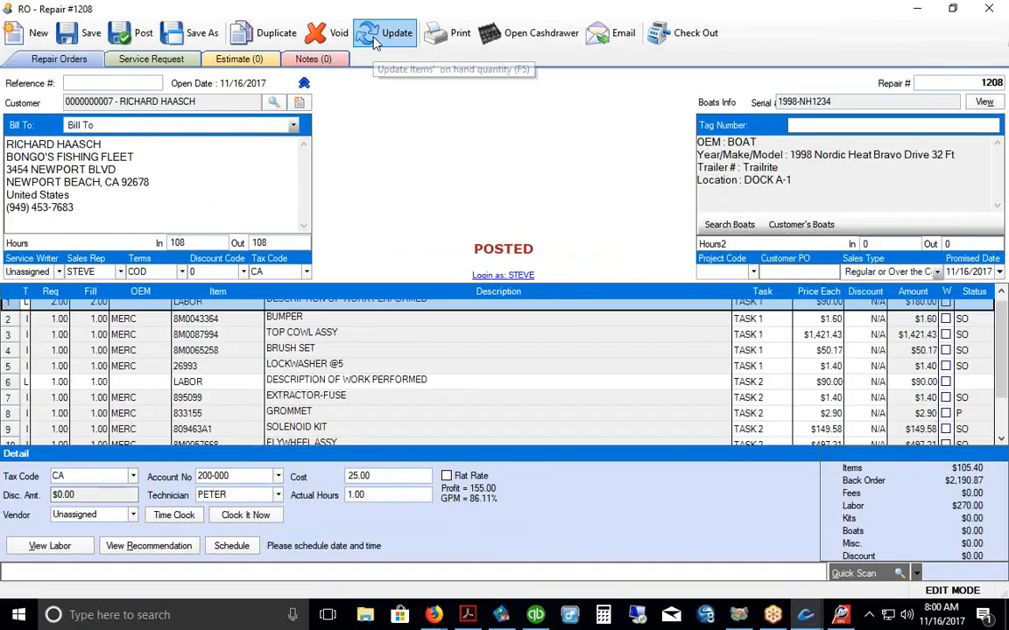
{"action": "left_click", "coordinate": [140, 33]}
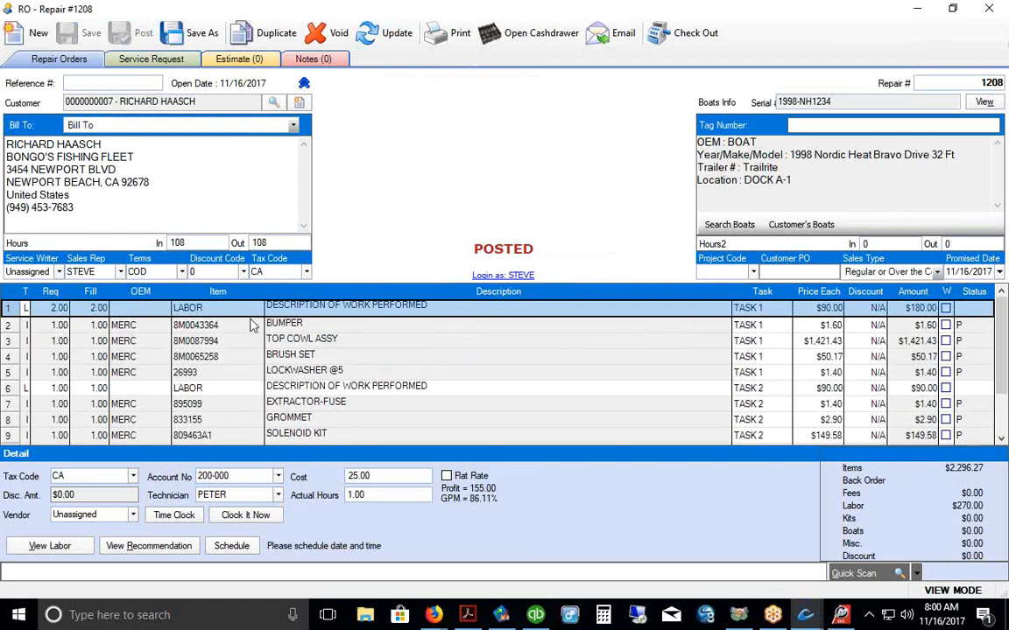
Step: Review the Task 1 labor line's technician, keeping the same one
{"action": "left_click", "coordinate": [9, 392]}
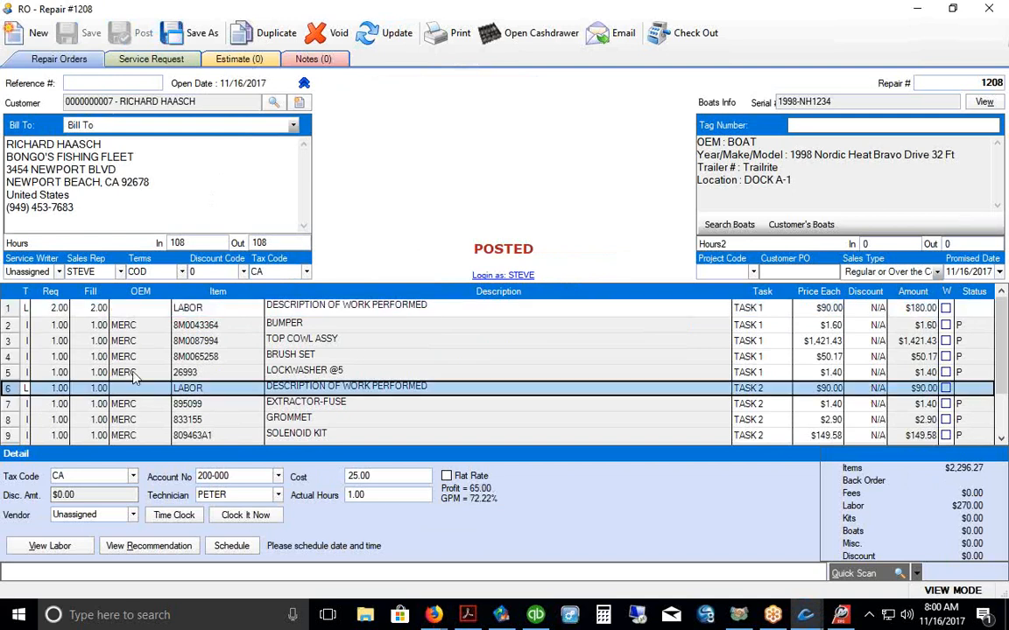
{"action": "left_click", "coordinate": [13, 312]}
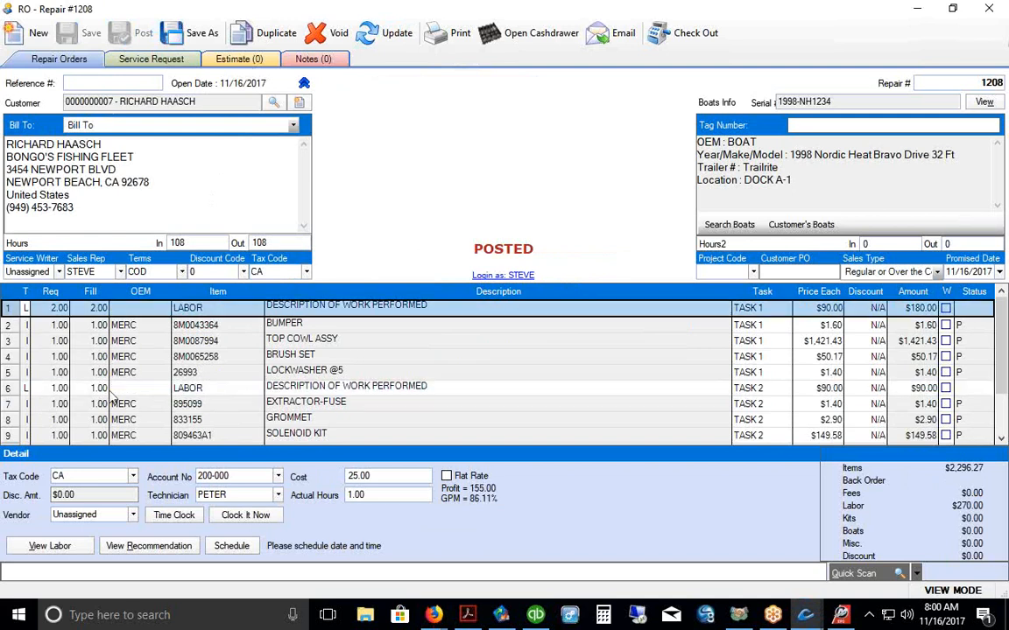
{"action": "left_click_drag", "start_coordinate": [231, 496], "coordinate": [197, 497]}
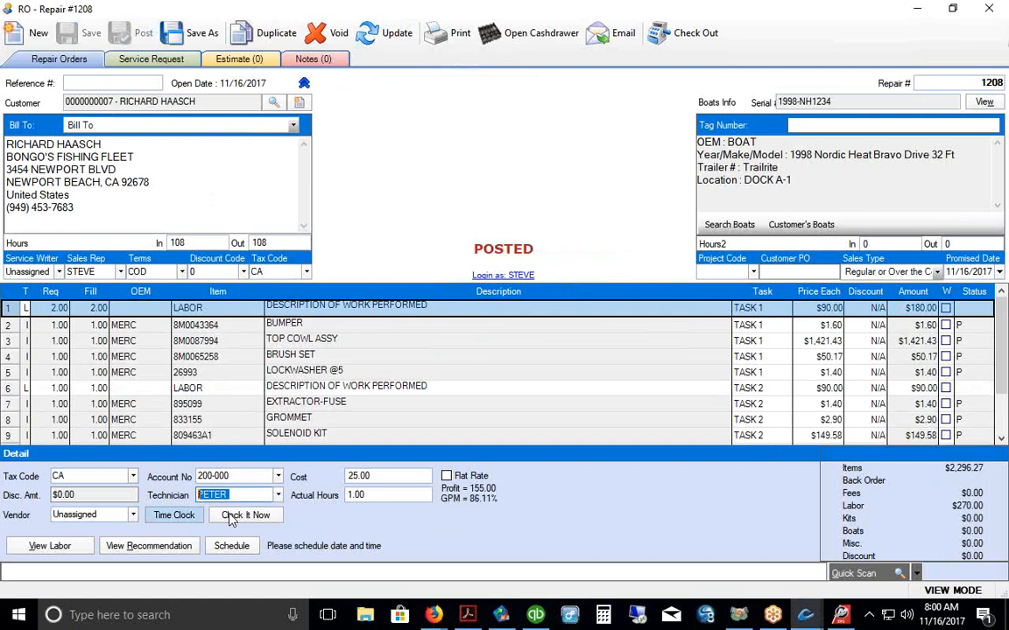
{"action": "left_click", "coordinate": [279, 496]}
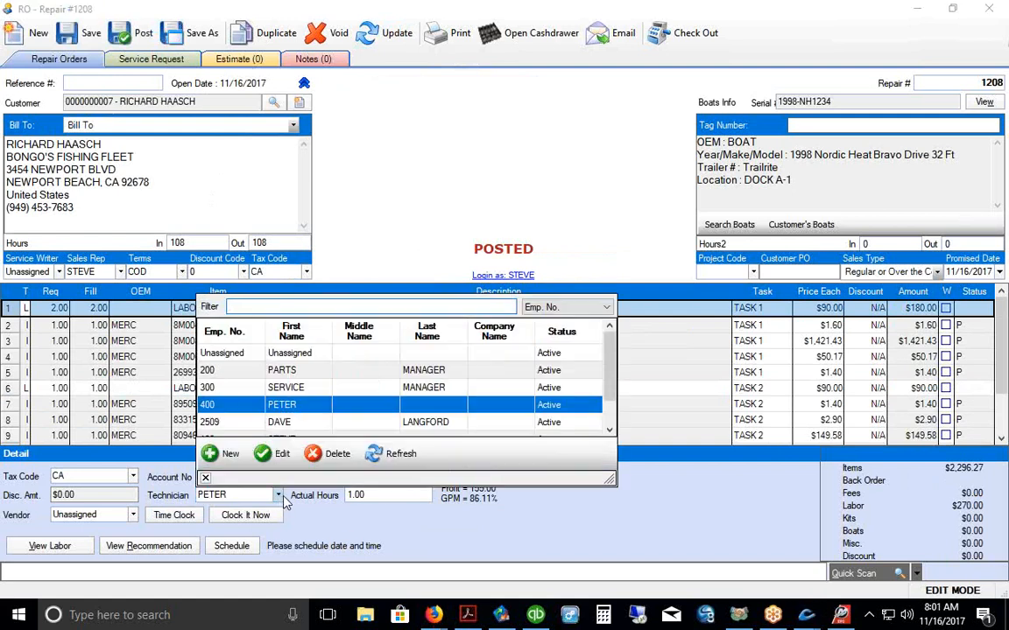
{"action": "left_click", "coordinate": [613, 405]}
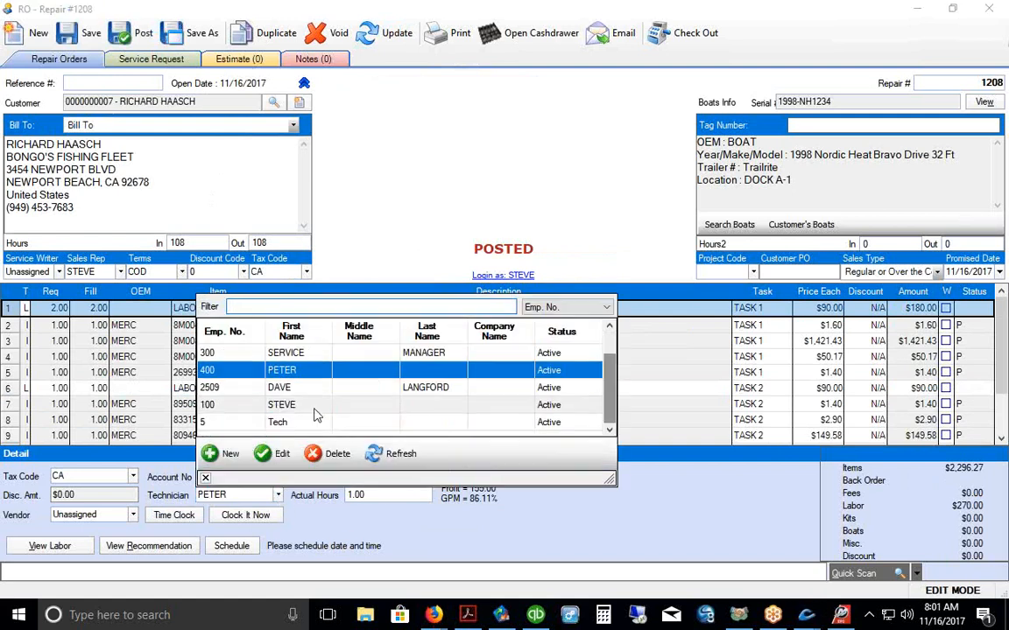
{"action": "left_click", "coordinate": [273, 373]}
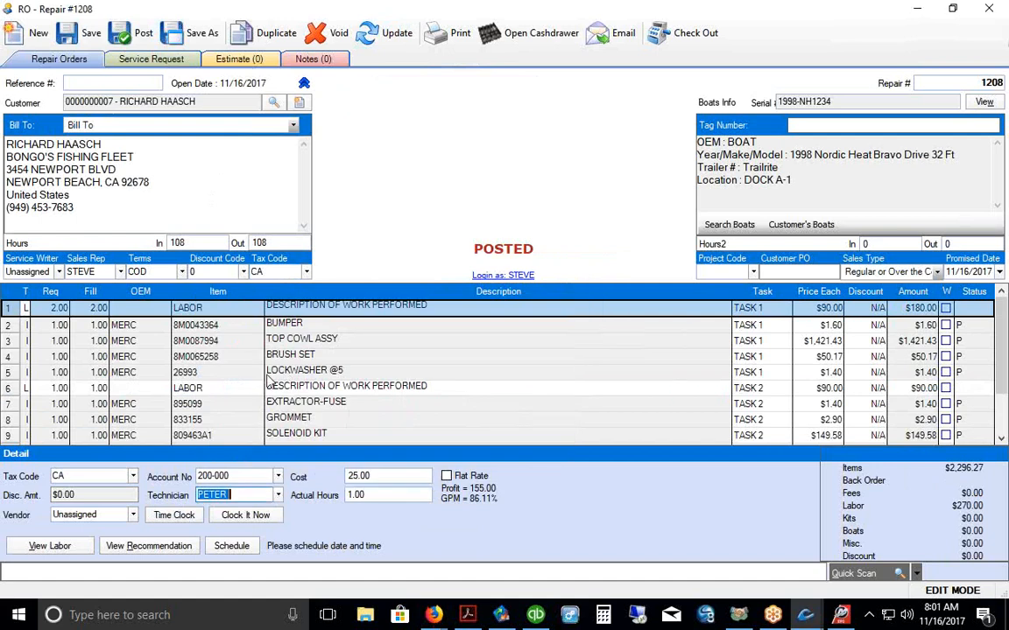
Step: Assign the next technician in the list to the Task 2 labor line and save
{"action": "left_click", "coordinate": [96, 307]}
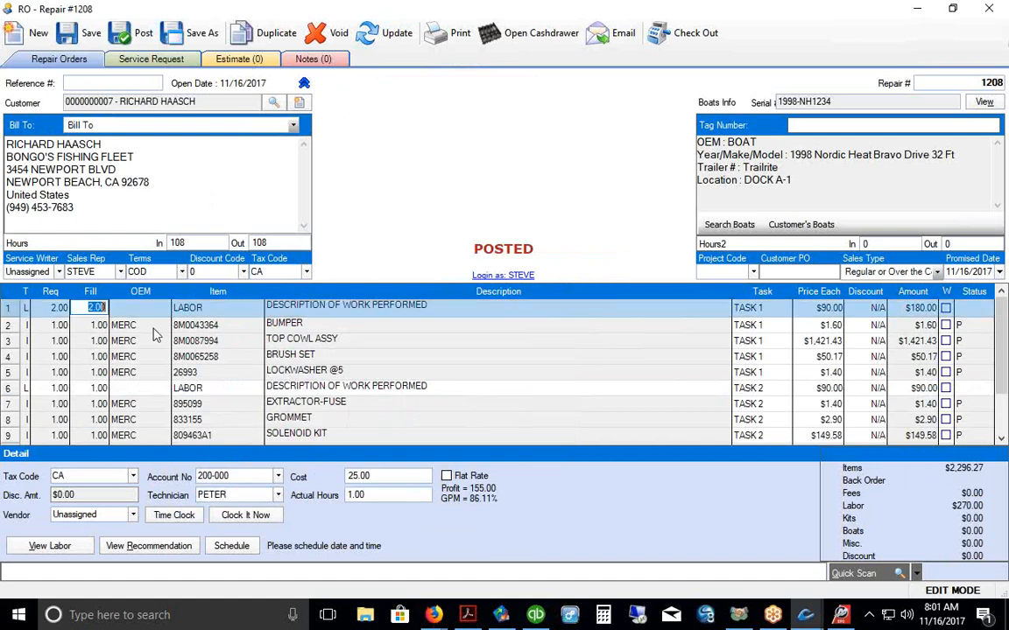
{"action": "left_click", "coordinate": [13, 388]}
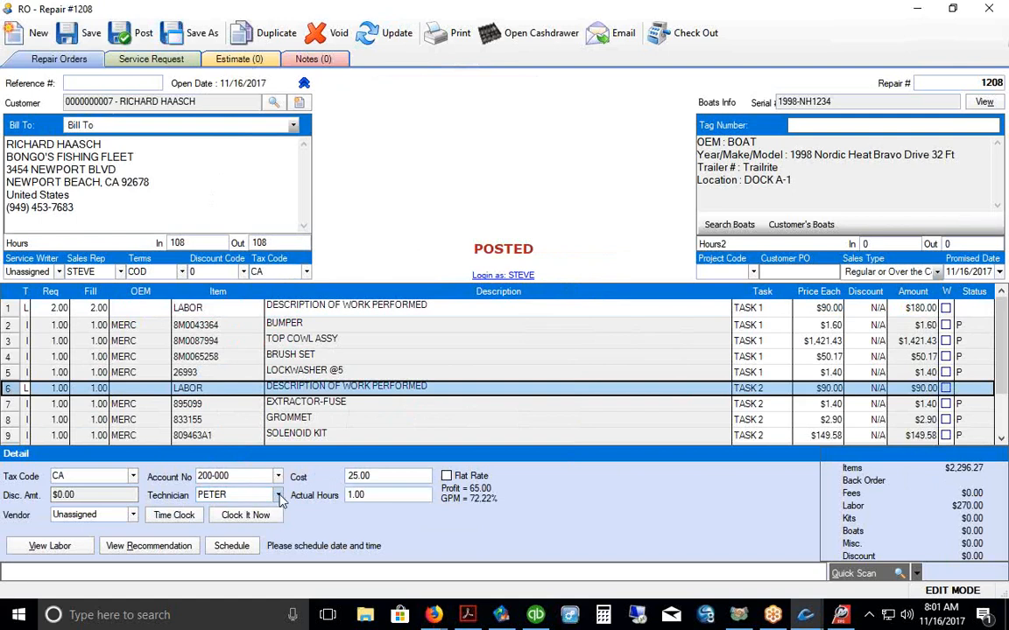
{"action": "left_click", "coordinate": [279, 495]}
{"action": "key", "text": "Down"}
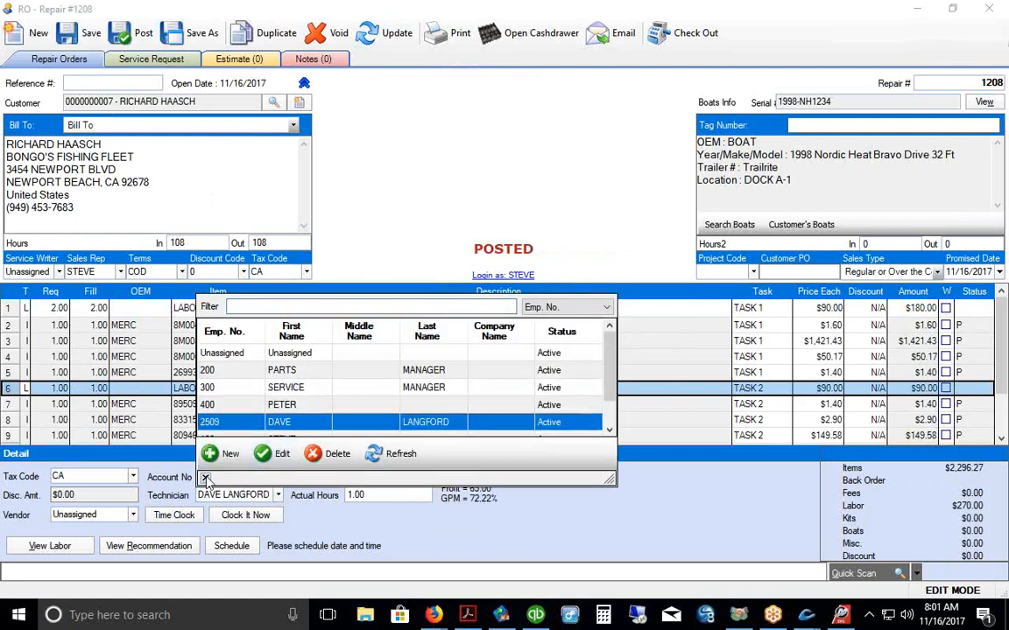
{"action": "left_click", "coordinate": [276, 424]}
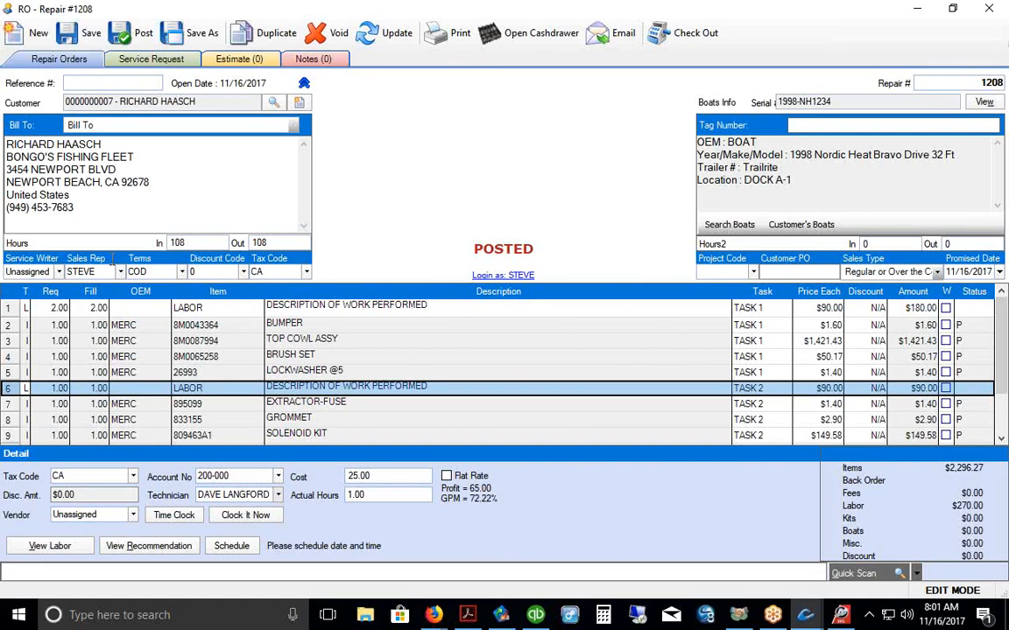
{"action": "left_click", "coordinate": [131, 35]}
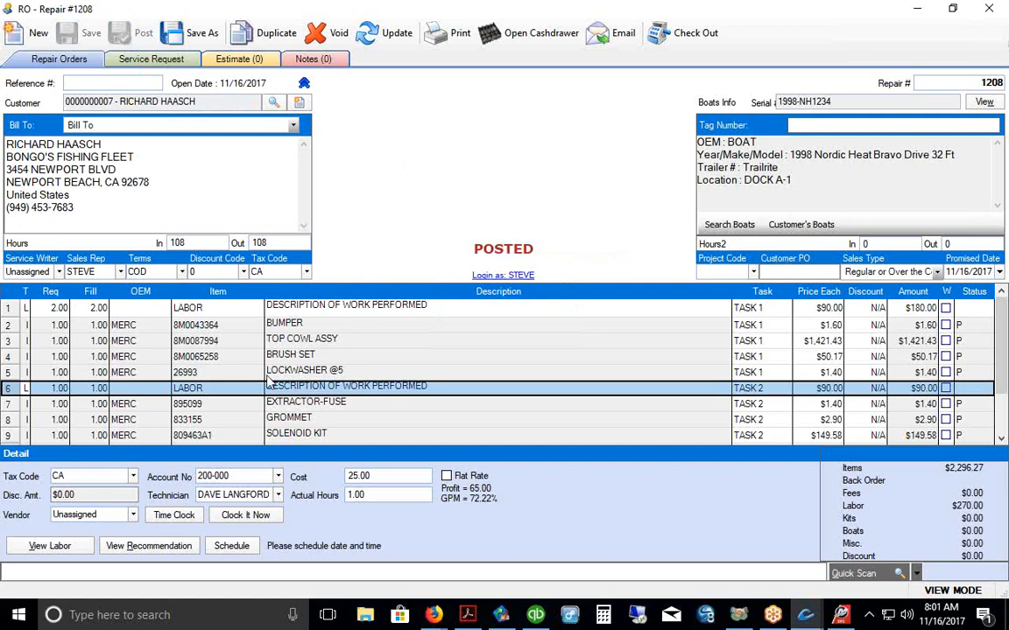
Step: Browse the Labor Search for the Task 2 line under All Categories, adding nothing
{"action": "left_click", "coordinate": [254, 391]}
{"action": "left_click", "coordinate": [253, 388]}
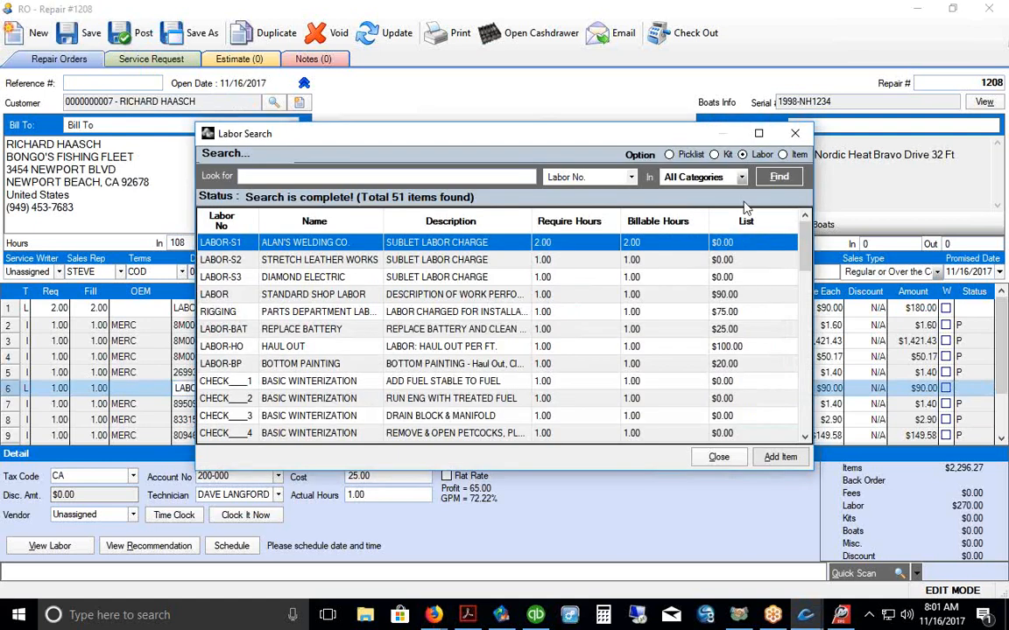
{"action": "left_click", "coordinate": [743, 177]}
{"action": "scroll", "coordinate": [753, 262], "scroll_direction": "down", "scroll_amount": 5}
{"action": "scroll", "coordinate": [753, 289], "scroll_direction": "down", "scroll_amount": 10}
{"action": "scroll", "coordinate": [736, 302], "scroll_direction": "up", "scroll_amount": 14}
{"action": "left_click", "coordinate": [605, 309]}
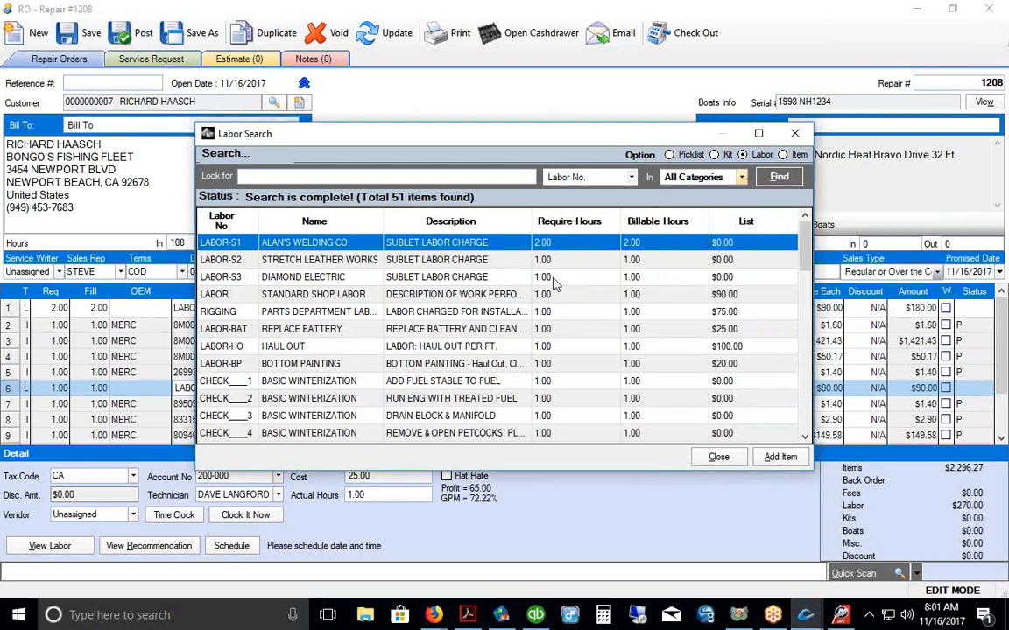
{"action": "left_click", "coordinate": [794, 133]}
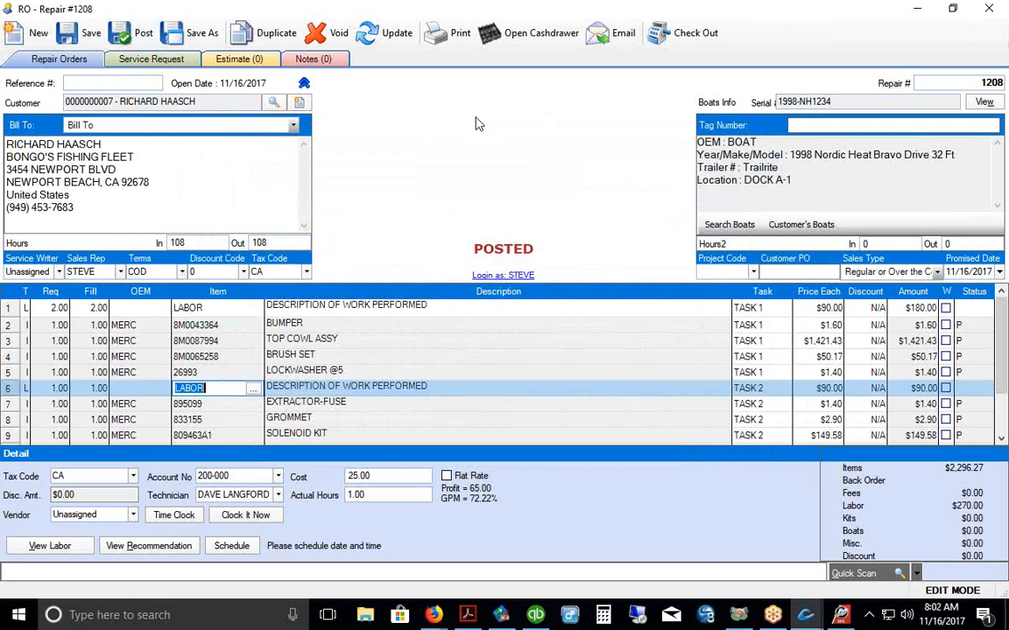
Step: Save repair order 1208, check both labor lines' technicians, and close it
{"action": "left_click", "coordinate": [80, 34]}
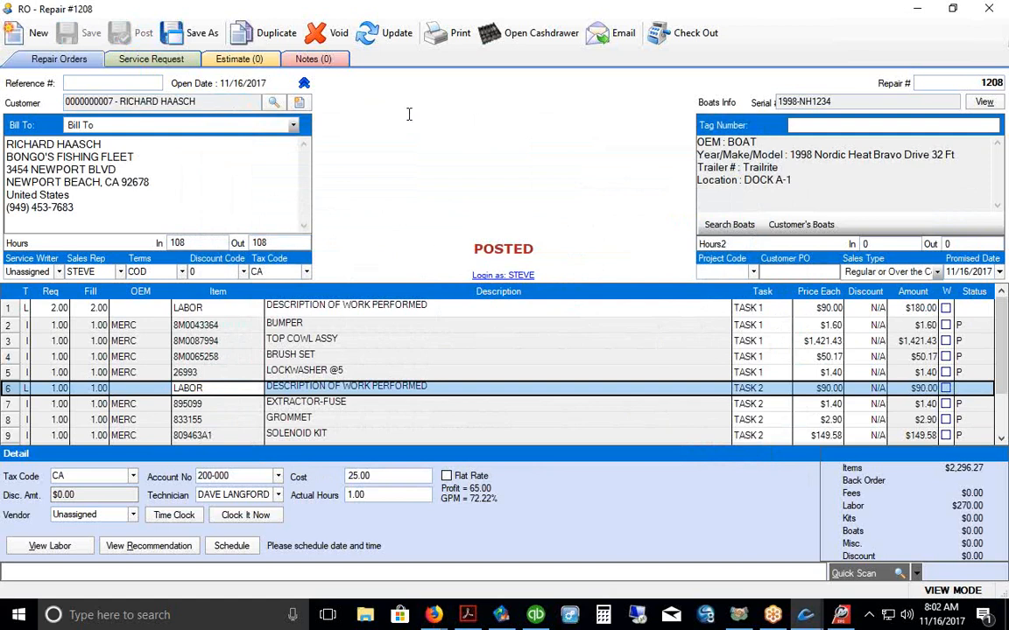
{"action": "left_click", "coordinate": [17, 308]}
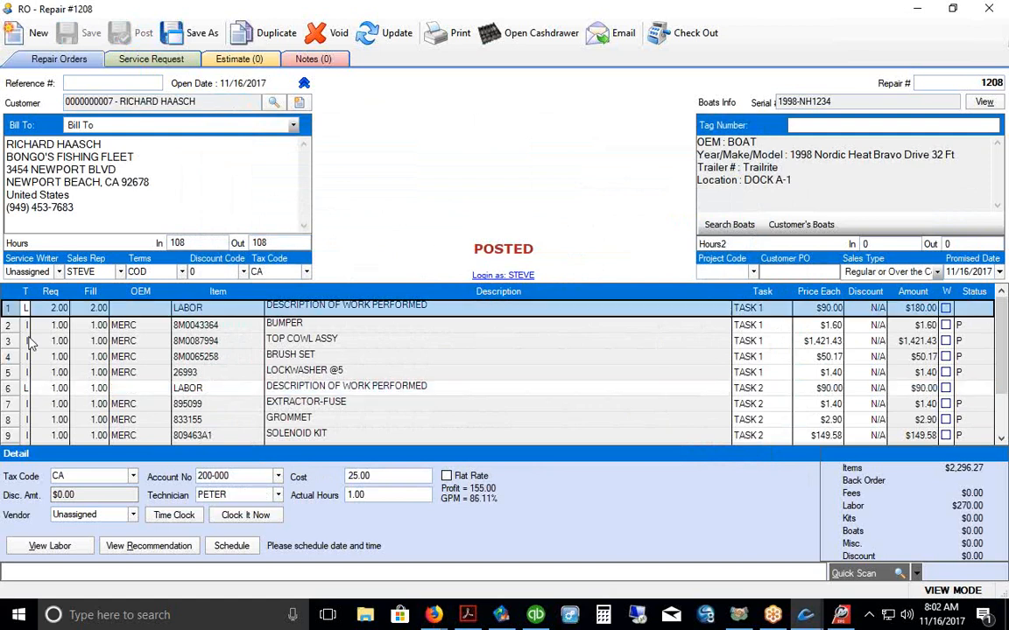
{"action": "left_click", "coordinate": [18, 391]}
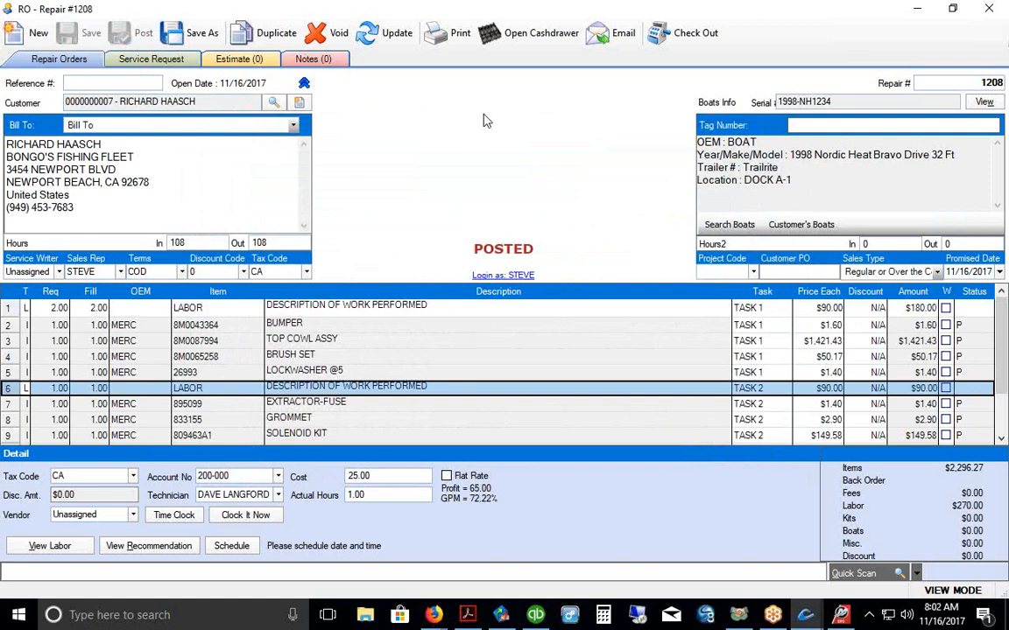
{"action": "left_click_drag", "start_coordinate": [1003, 354], "coordinate": [1001, 322]}
{"action": "key", "text": "Escape"}
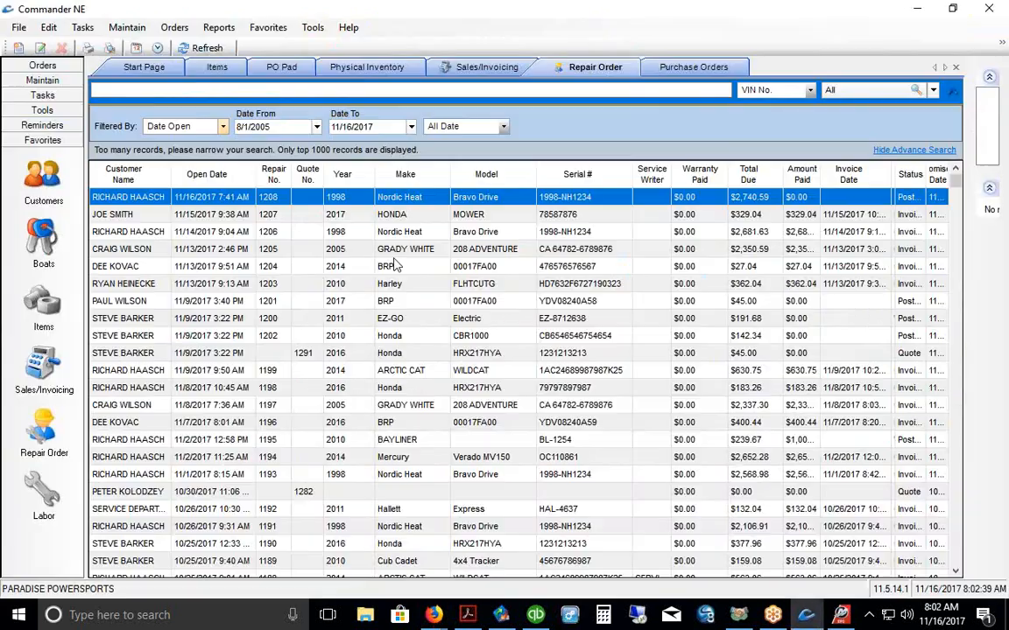
Step: Open Maintain > Inventory > Kits and add Kits to Favorites
{"action": "right_click", "coordinate": [405, 264]}
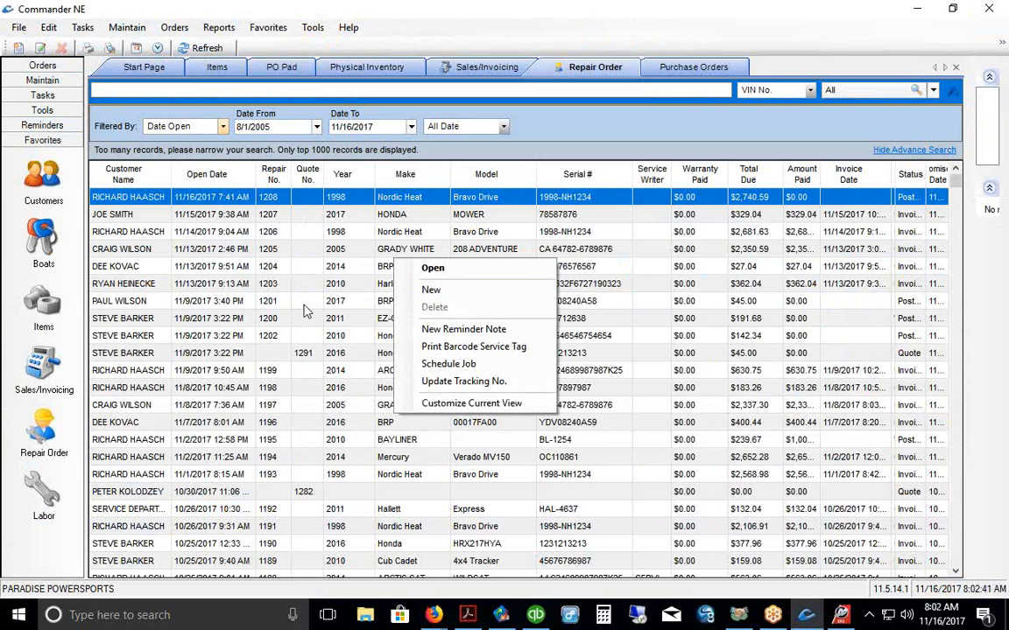
{"action": "left_click", "coordinate": [127, 27]}
{"action": "mouse_move", "coordinate": [164, 66]}
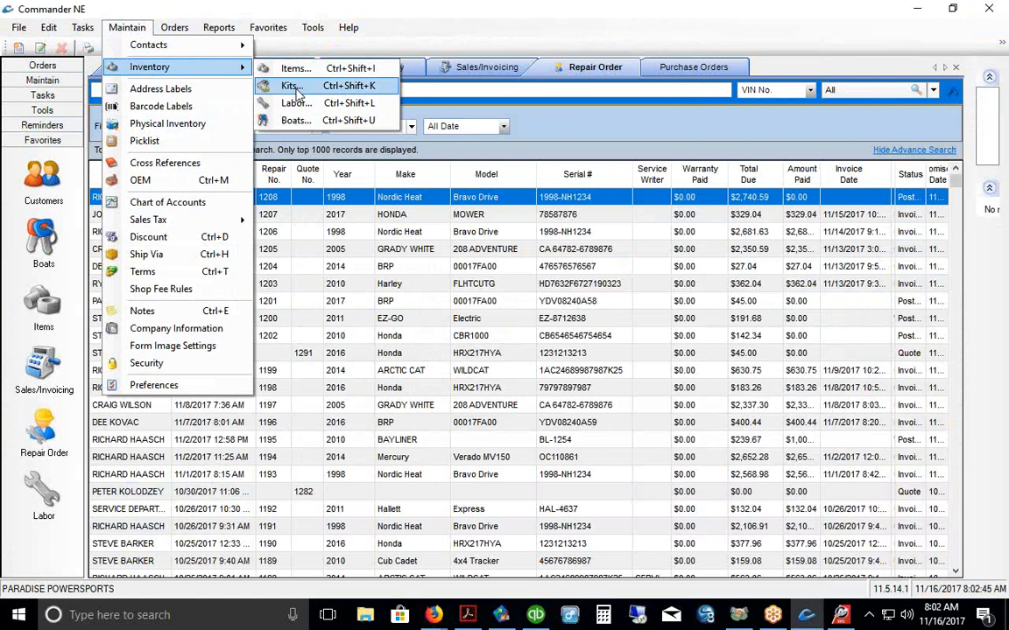
{"action": "left_click", "coordinate": [292, 86]}
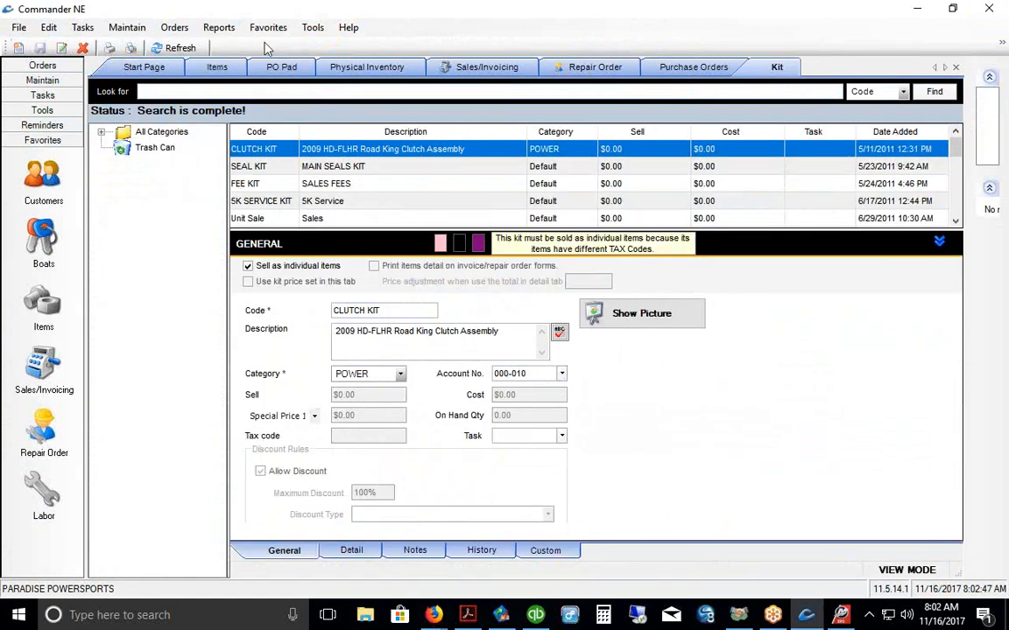
{"action": "left_click", "coordinate": [267, 27]}
{"action": "left_click", "coordinate": [280, 44]}
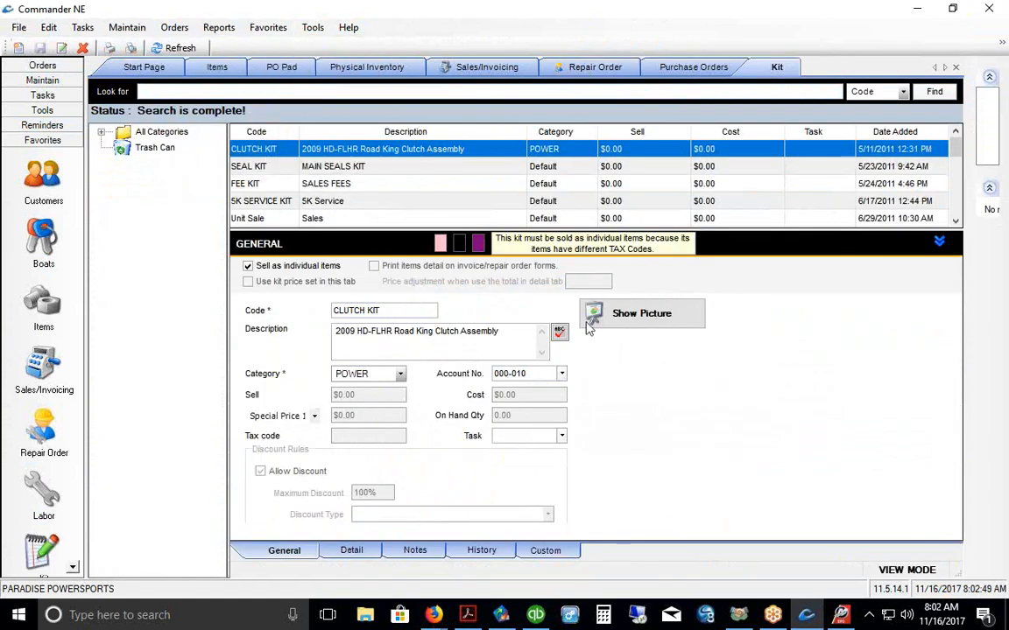
{"action": "scroll", "coordinate": [70, 514], "scroll_direction": "down", "scroll_amount": 1}
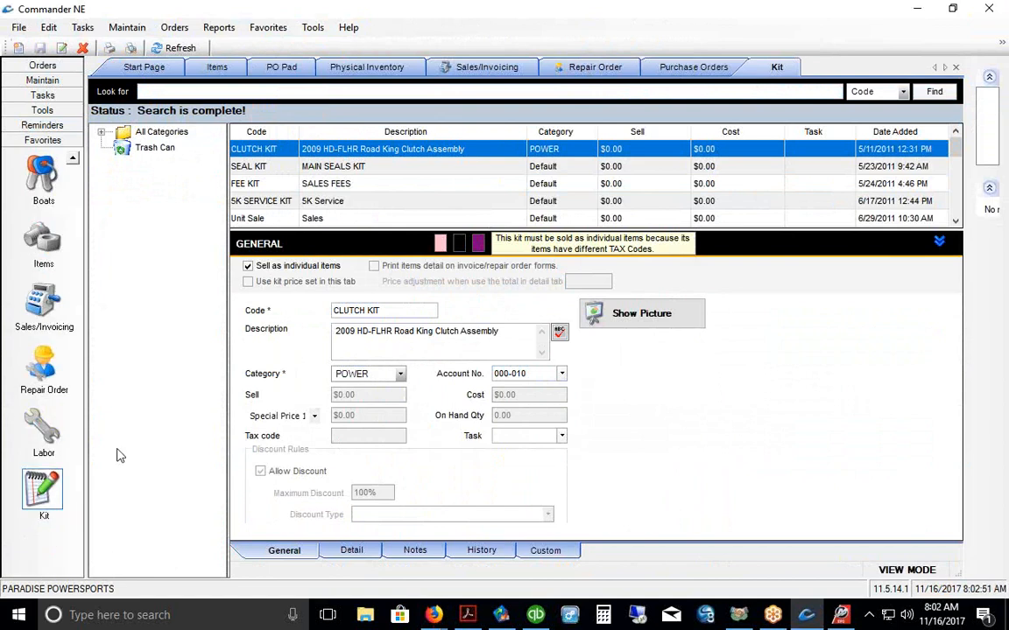
Step: Create a new repair order with the WB basic winterization kit and save it as quote 1304
{"action": "left_click", "coordinate": [42, 368]}
{"action": "right_click", "coordinate": [383, 261]}
{"action": "left_click", "coordinate": [363, 264]}
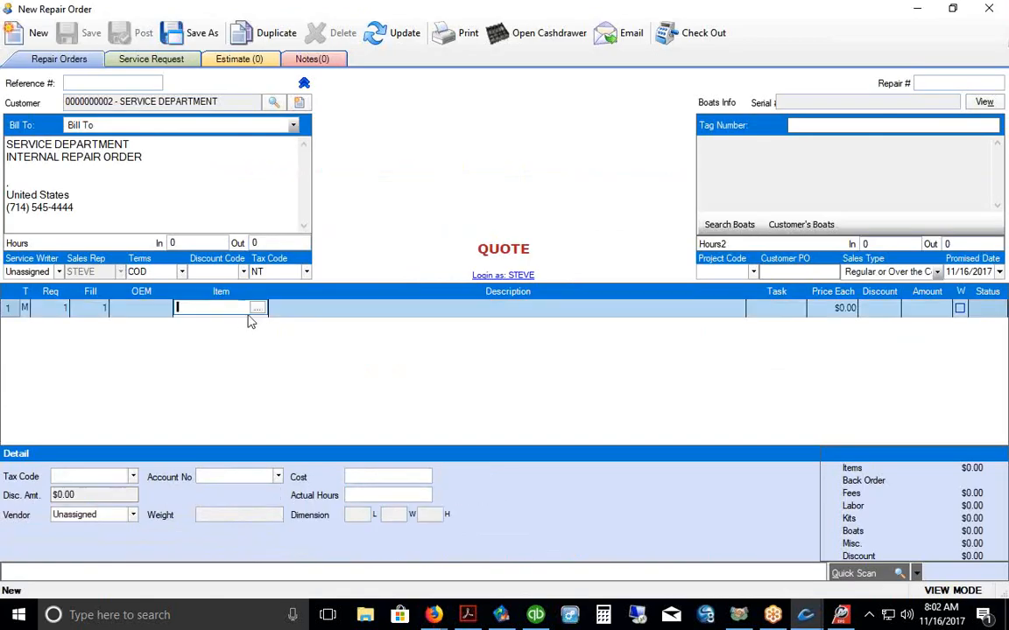
{"action": "left_click", "coordinate": [257, 309]}
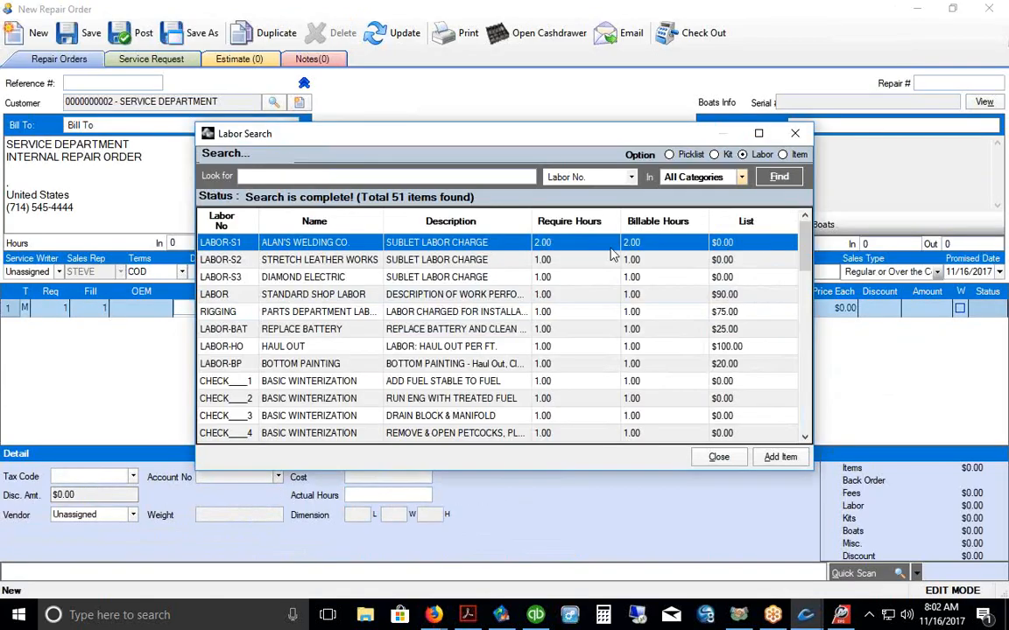
{"action": "left_click", "coordinate": [714, 154]}
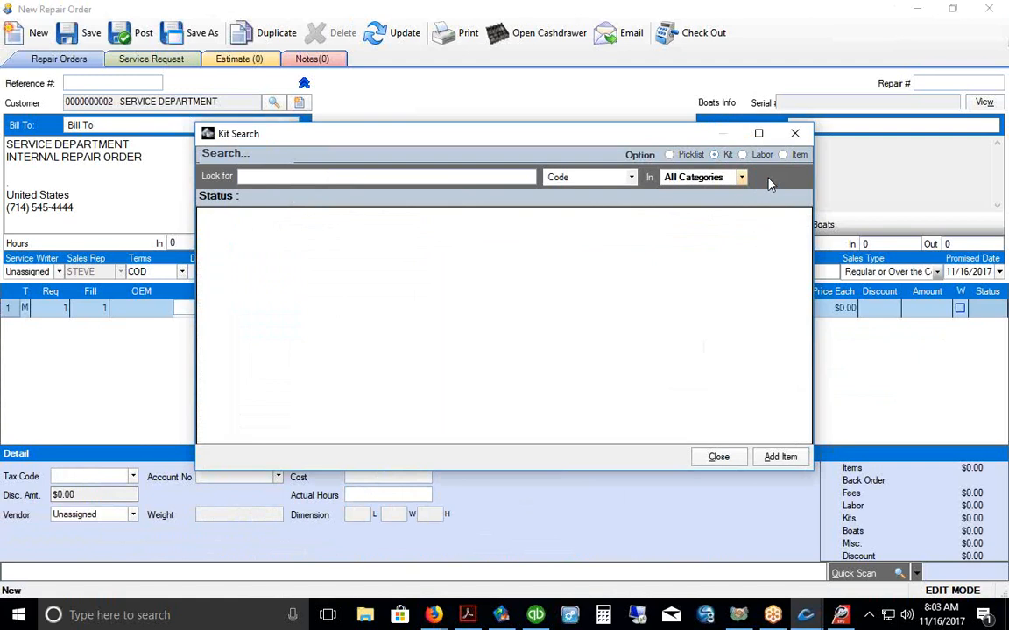
{"action": "left_click", "coordinate": [773, 178]}
{"action": "left_click", "coordinate": [241, 353]}
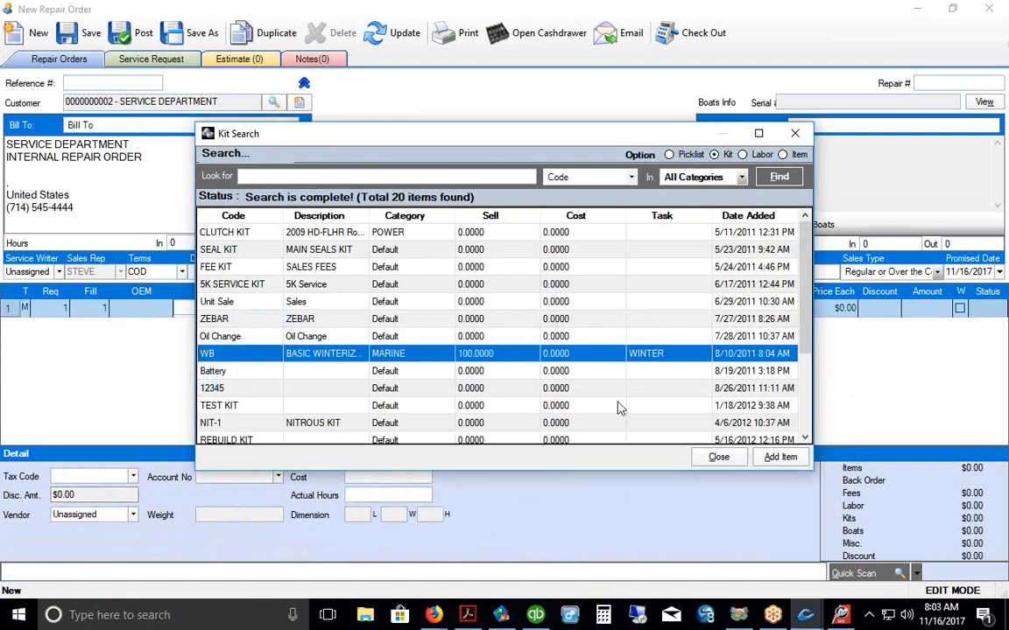
{"action": "left_click", "coordinate": [782, 457]}
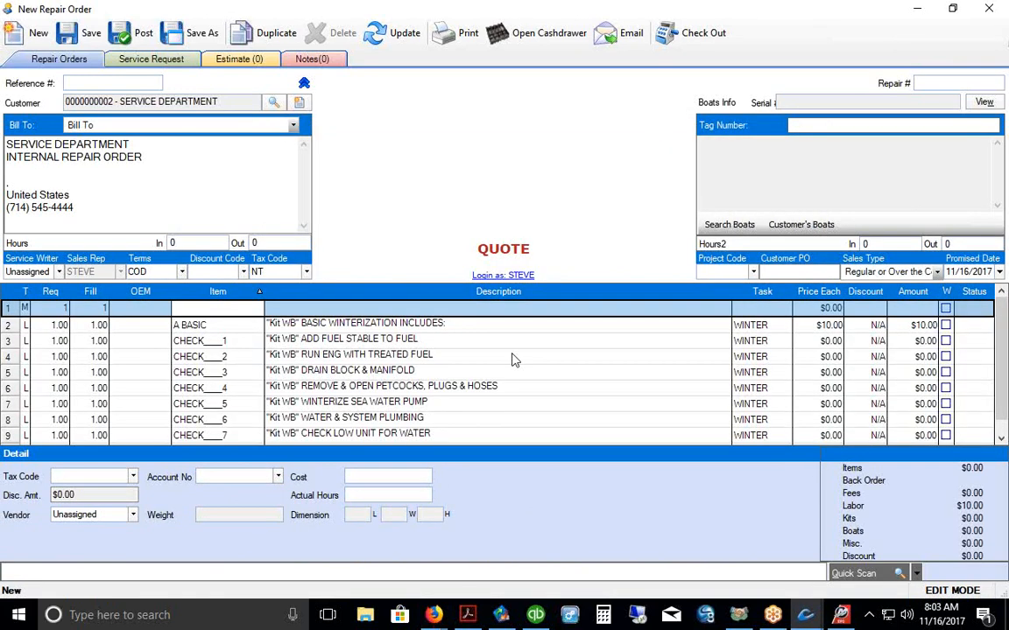
{"action": "left_click", "coordinate": [83, 33]}
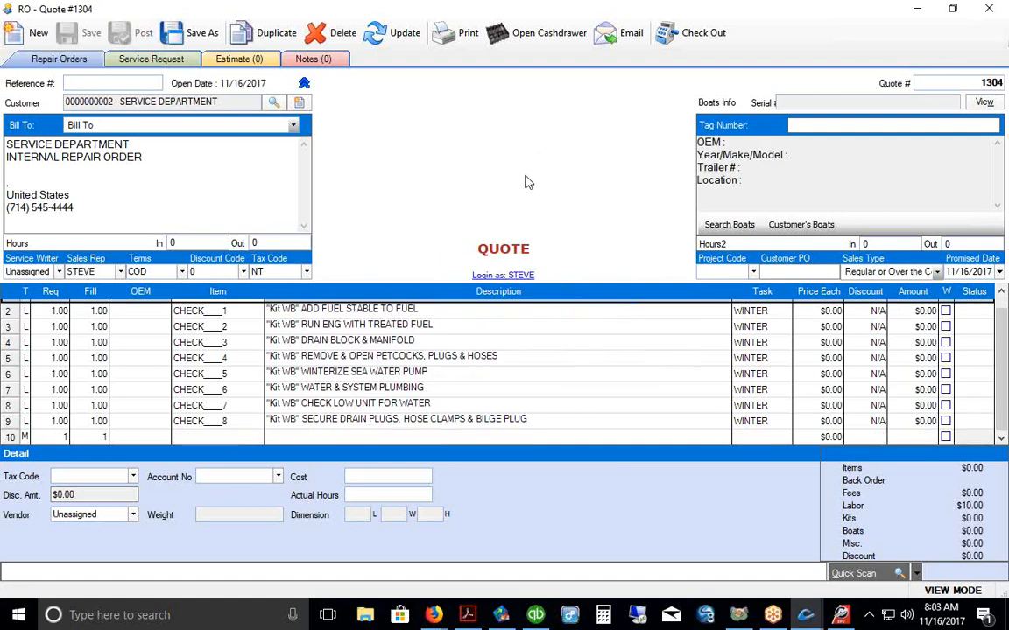
{"action": "left_click", "coordinate": [984, 9]}
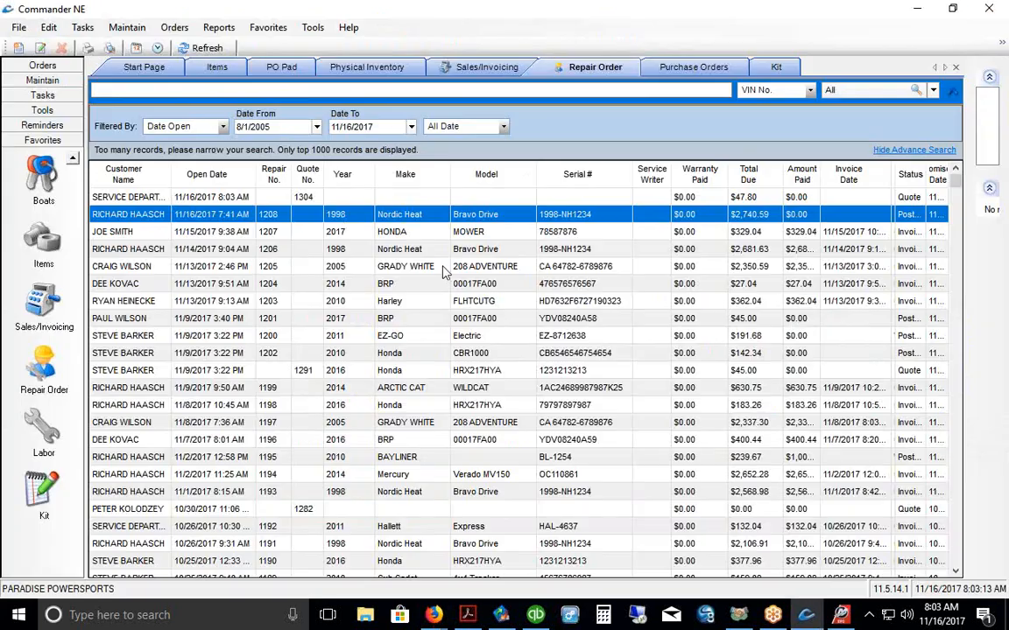
Step: Delete quote 1304, authorizing with the user ID, then start another new repair order
{"action": "right_click", "coordinate": [292, 202]}
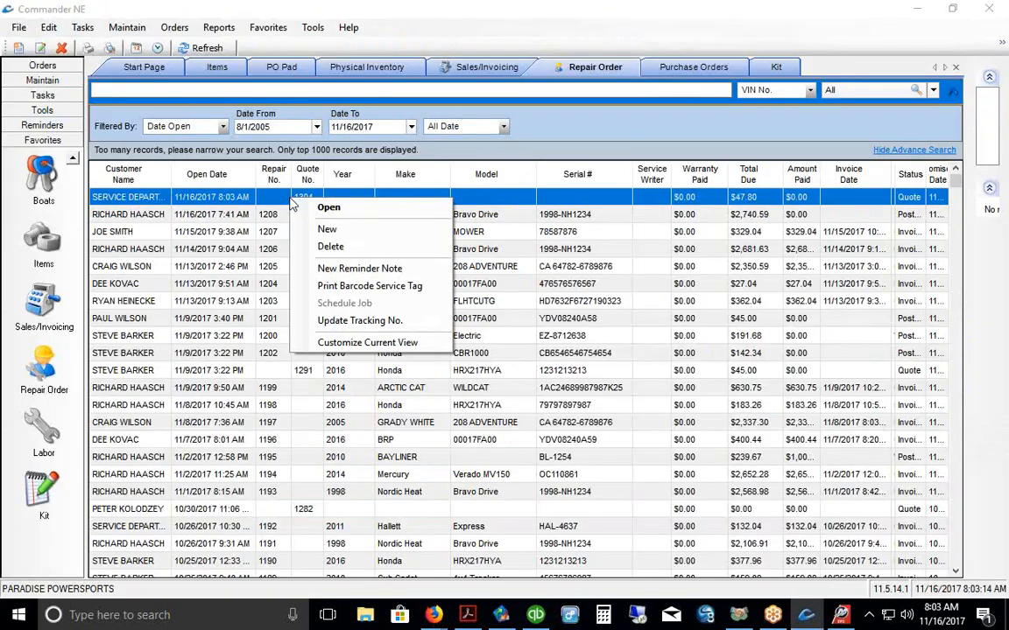
{"action": "left_click", "coordinate": [302, 246]}
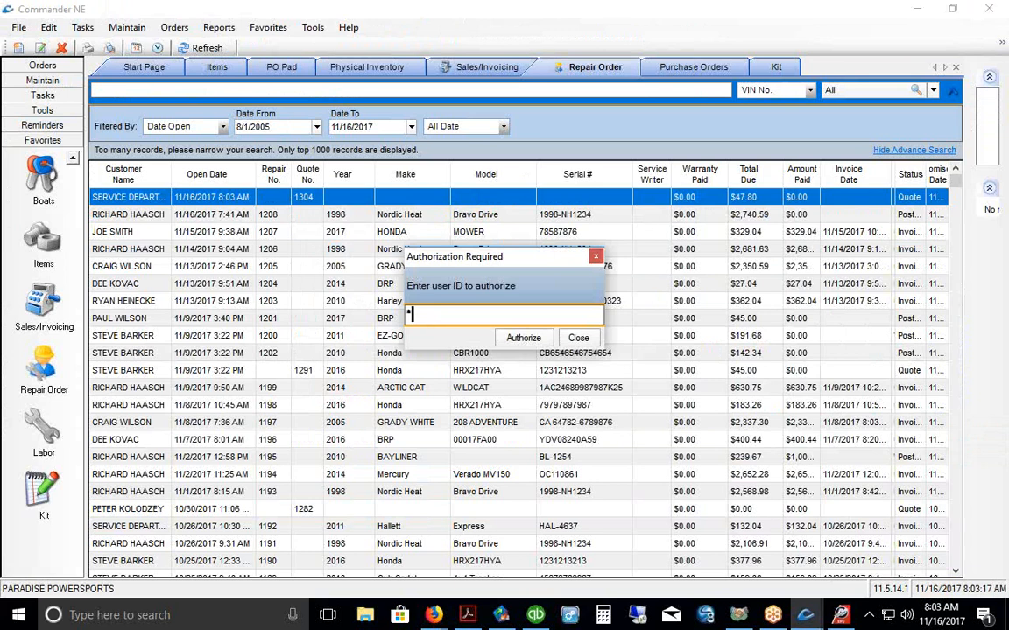
{"action": "type", "text": "**"}
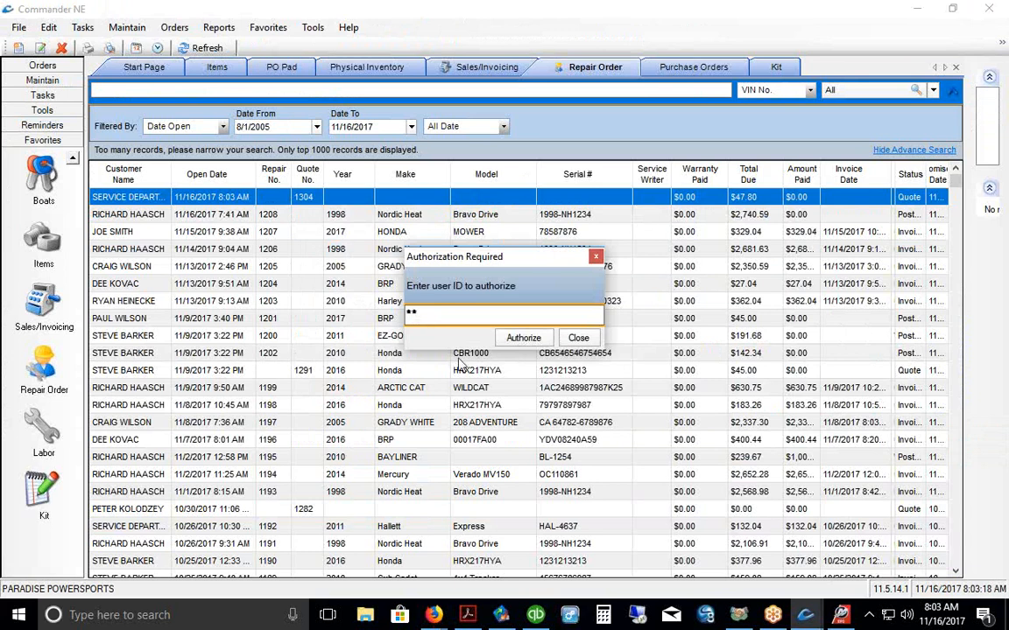
{"action": "left_click", "coordinate": [523, 338]}
{"action": "left_click", "coordinate": [463, 342]}
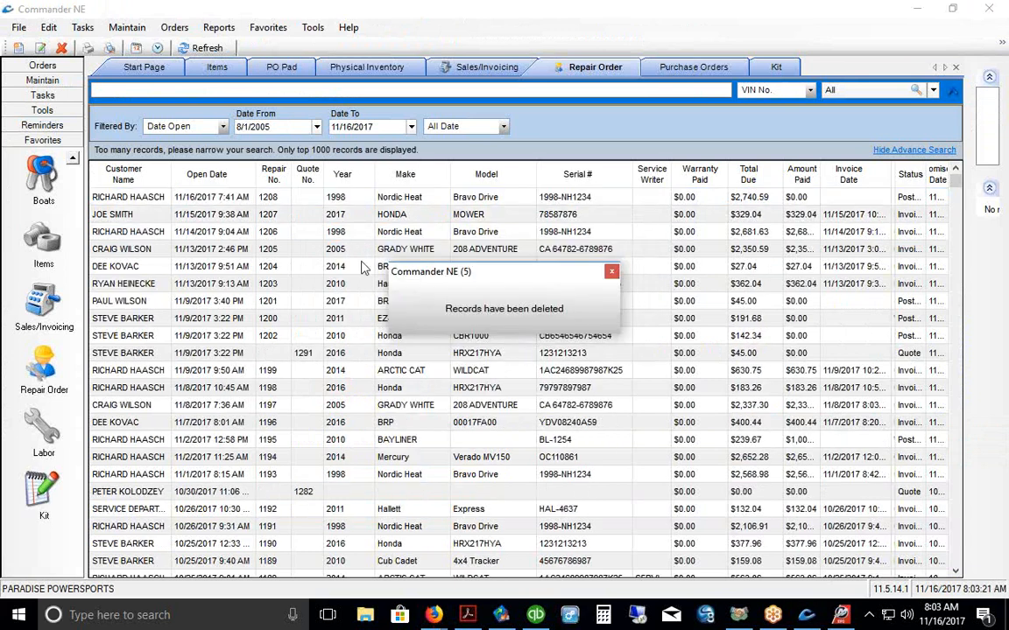
{"action": "right_click", "coordinate": [348, 233]}
{"action": "left_click", "coordinate": [379, 257]}
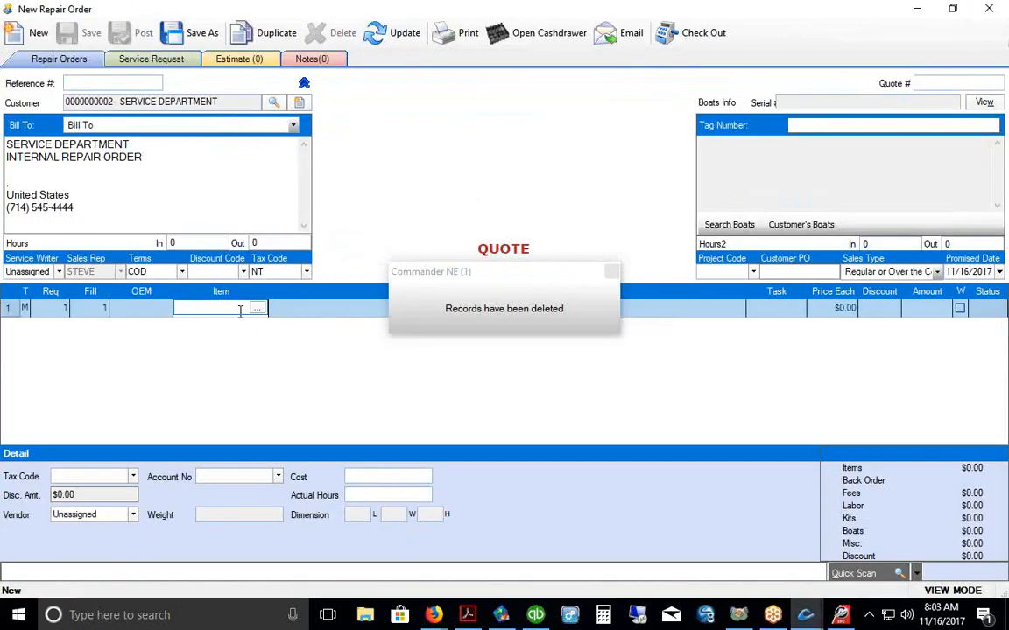
Step: Add the BP42 bottom paint kit and move its LABOR-BP line to the top
{"action": "left_click", "coordinate": [259, 310]}
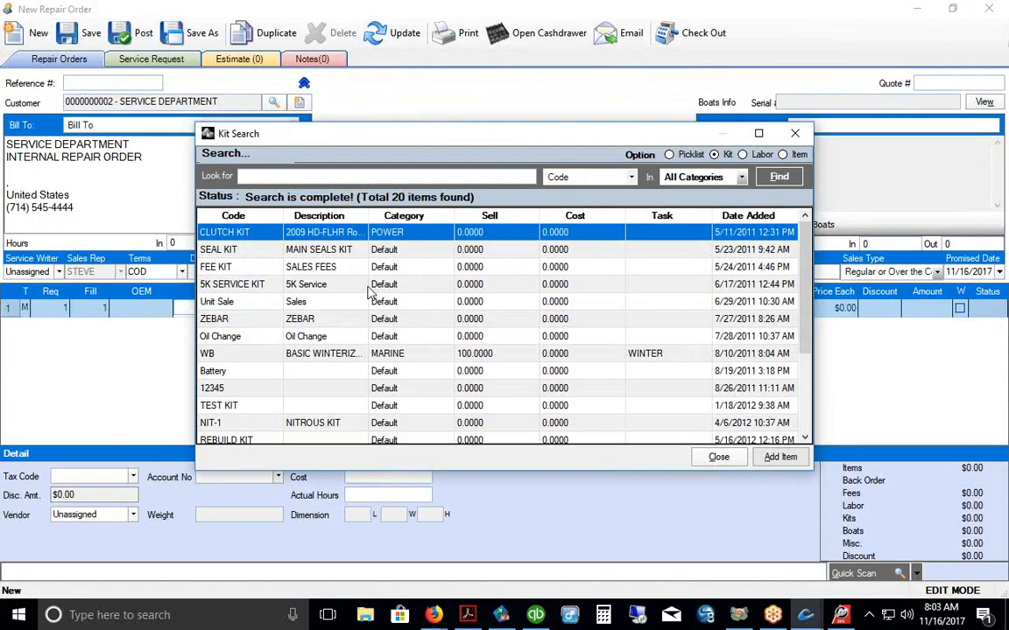
{"action": "scroll", "coordinate": [369, 294], "scroll_direction": "down", "scroll_amount": 2}
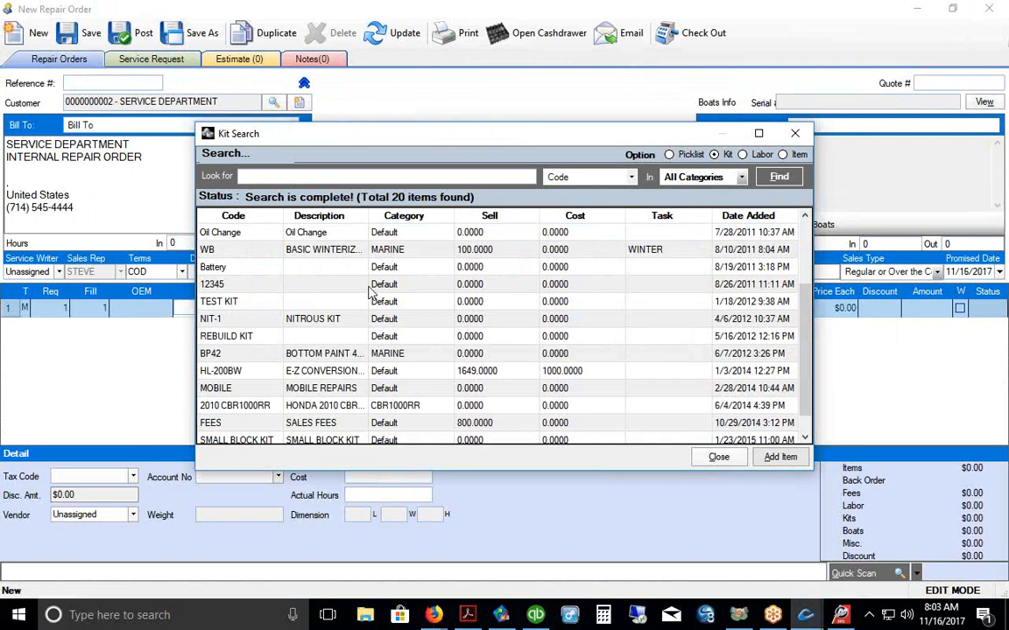
{"action": "left_click", "coordinate": [270, 353]}
{"action": "left_click", "coordinate": [778, 457]}
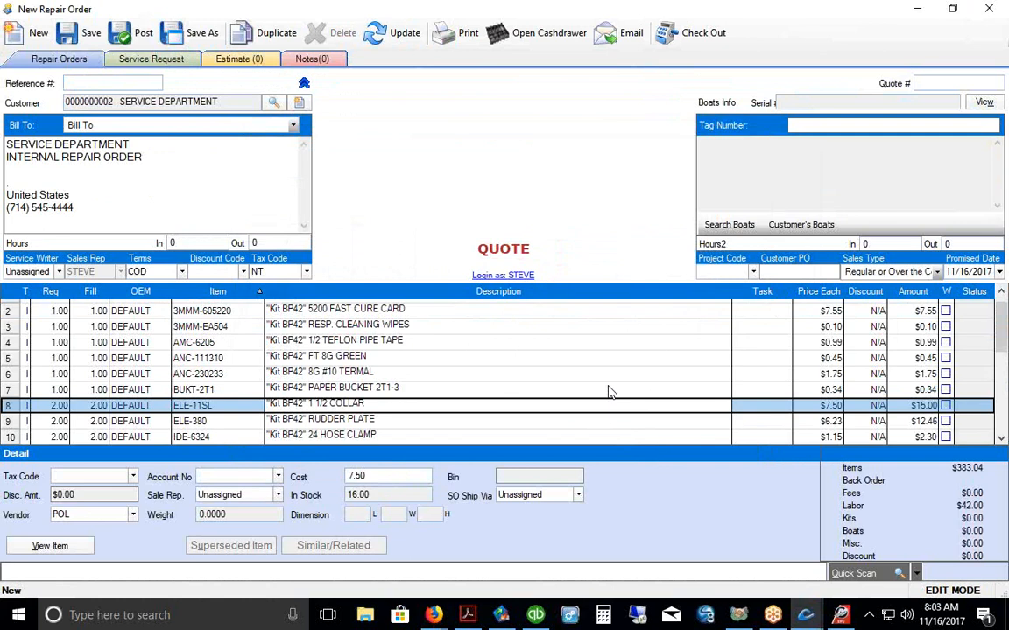
{"action": "scroll", "coordinate": [536, 376], "scroll_direction": "down", "scroll_amount": 2}
{"action": "left_click", "coordinate": [11, 398]}
{"action": "key", "text": "ctrl+Up"}
{"action": "key", "text": "ctrl+Up"}
{"action": "key", "text": "ctrl+Up"}
{"action": "key", "text": "ctrl+Up"}
{"action": "key", "text": "ctrl+Up"}
{"action": "key", "text": "ctrl+Up"}
{"action": "key", "text": "ctrl+Up"}
{"action": "key", "text": "ctrl+Up"}
{"action": "key", "text": "ctrl+Up"}
{"action": "key", "text": "ctrl+Up"}
{"action": "key", "text": "ctrl+Up"}
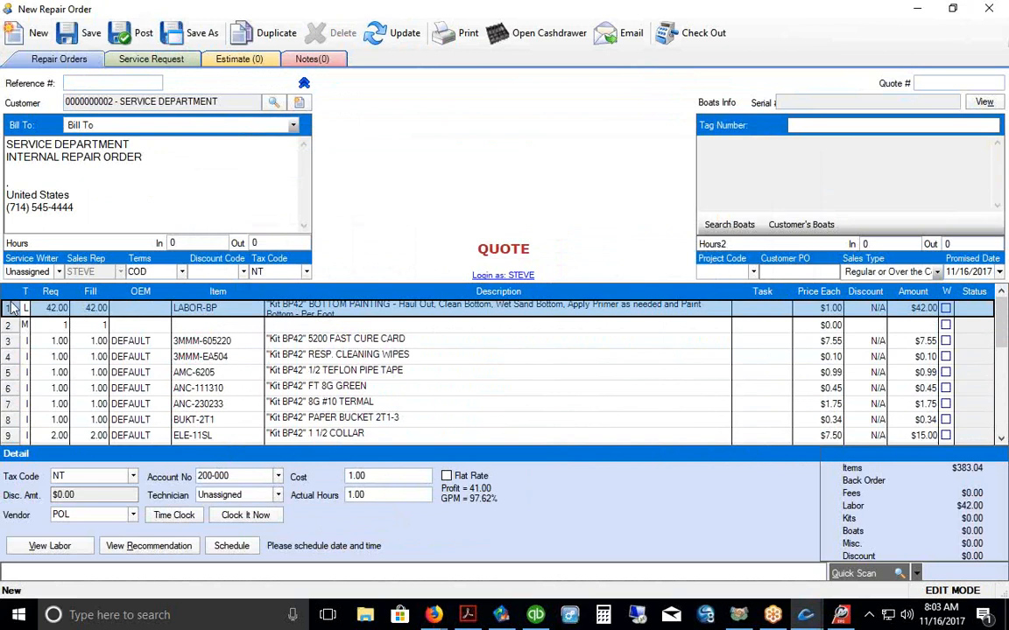
Step: Save the order as quote 1305, review its lines, and close it
{"action": "left_click", "coordinate": [88, 40]}
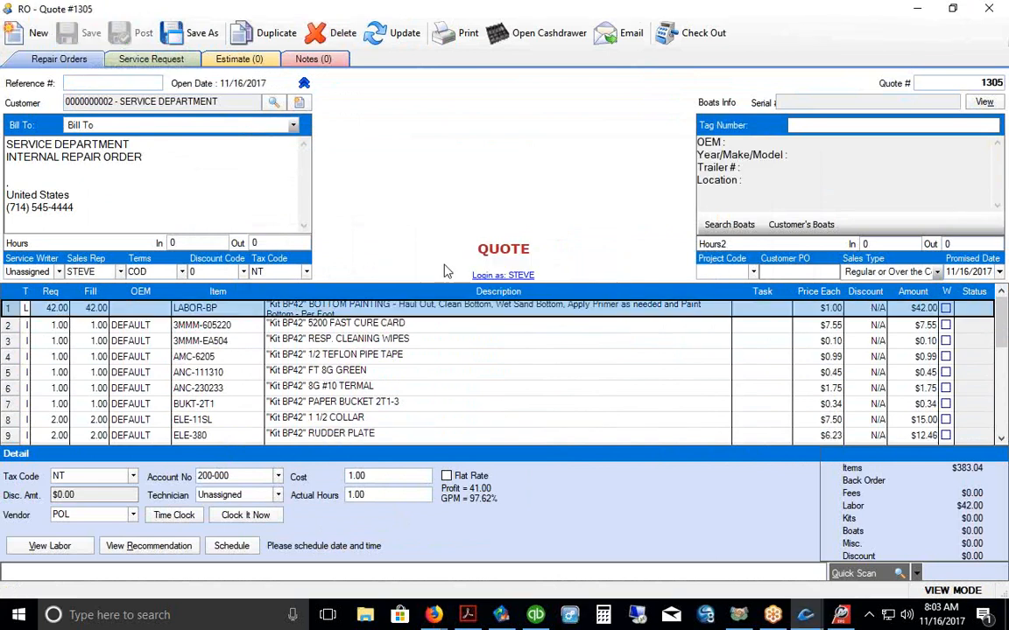
{"action": "scroll", "coordinate": [381, 332], "scroll_direction": "down", "scroll_amount": 1}
{"action": "scroll", "coordinate": [381, 332], "scroll_direction": "down", "scroll_amount": 6}
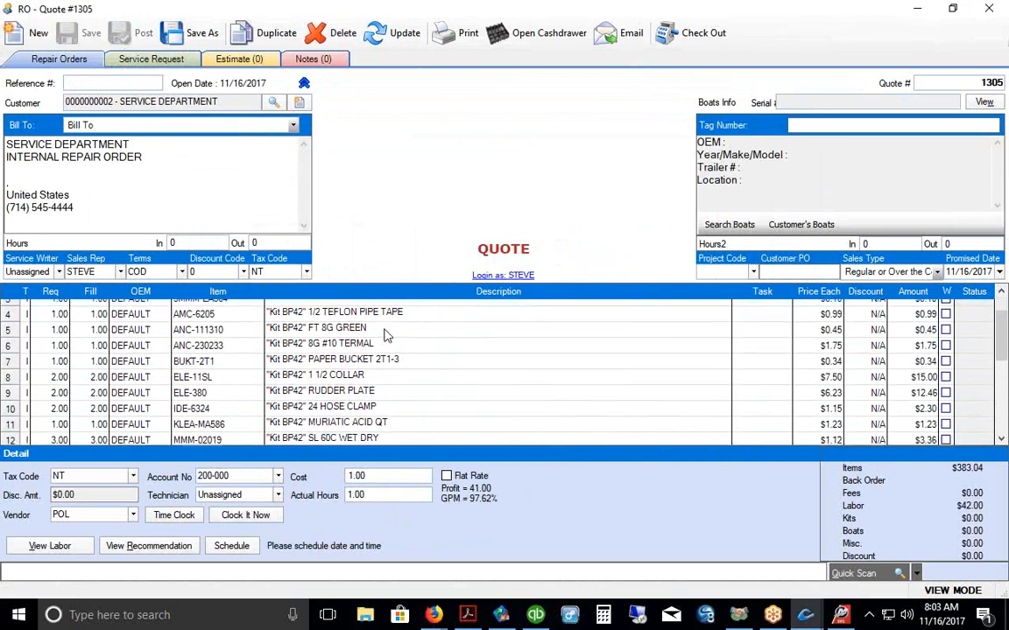
{"action": "scroll", "coordinate": [386, 335], "scroll_direction": "down", "scroll_amount": 10}
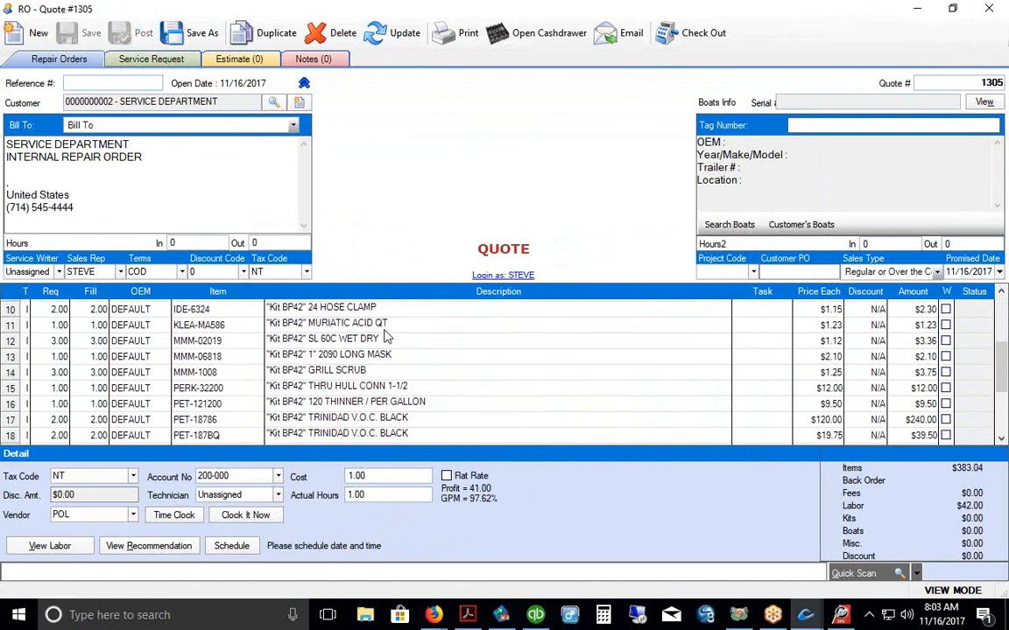
{"action": "scroll", "coordinate": [387, 346], "scroll_direction": "up", "scroll_amount": 13}
{"action": "scroll", "coordinate": [388, 353], "scroll_direction": "up", "scroll_amount": 4}
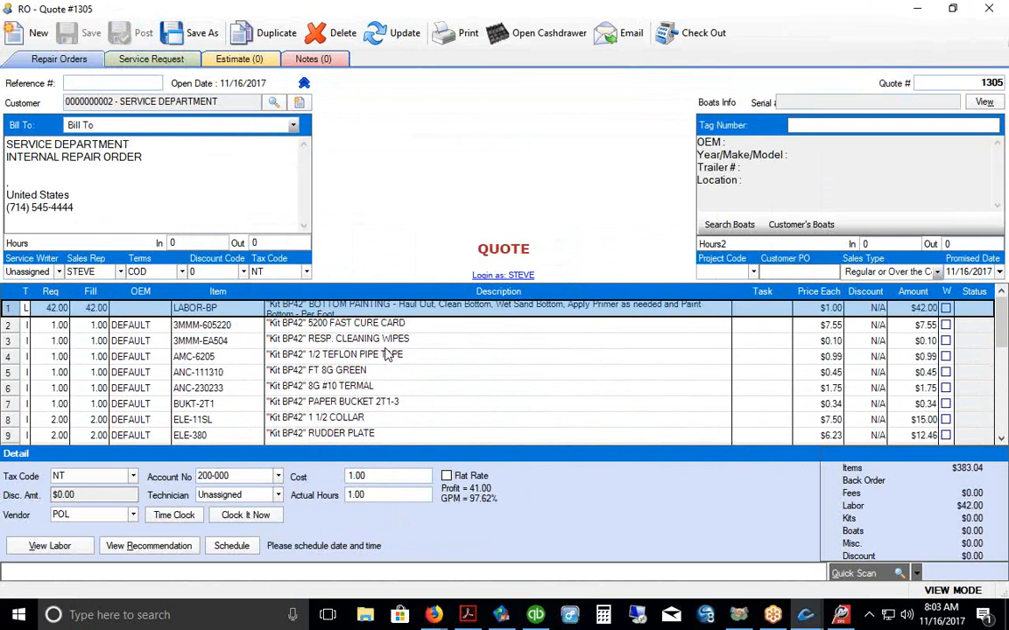
{"action": "left_click", "coordinate": [989, 9]}
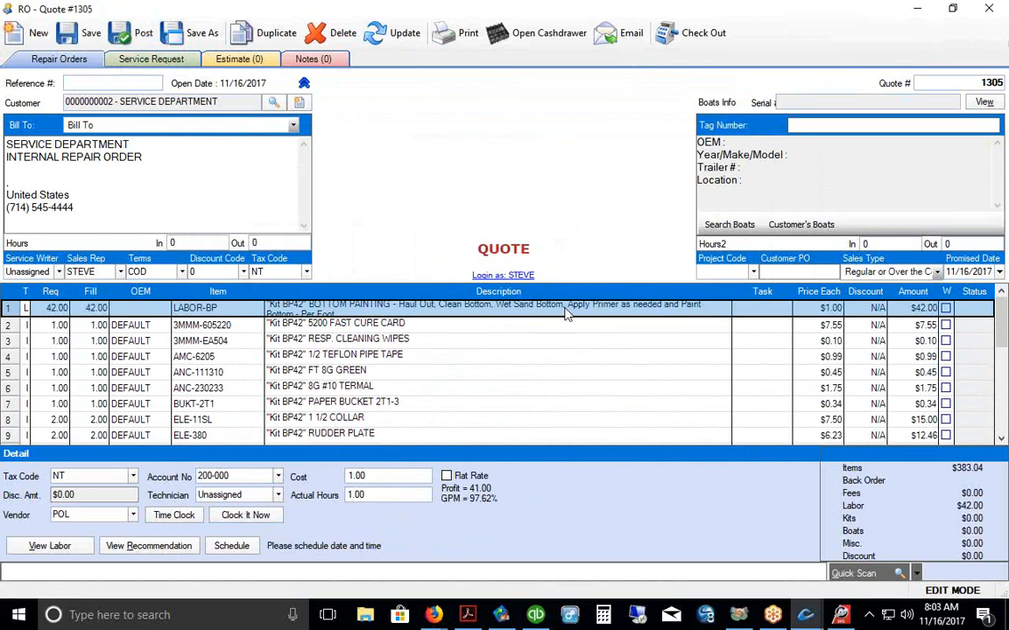
Step: Delete quote 1305, authorizing with the user ID, and open repair order 1208
{"action": "left_click", "coordinate": [293, 200]}
{"action": "right_click", "coordinate": [293, 199]}
{"action": "left_click", "coordinate": [307, 248]}
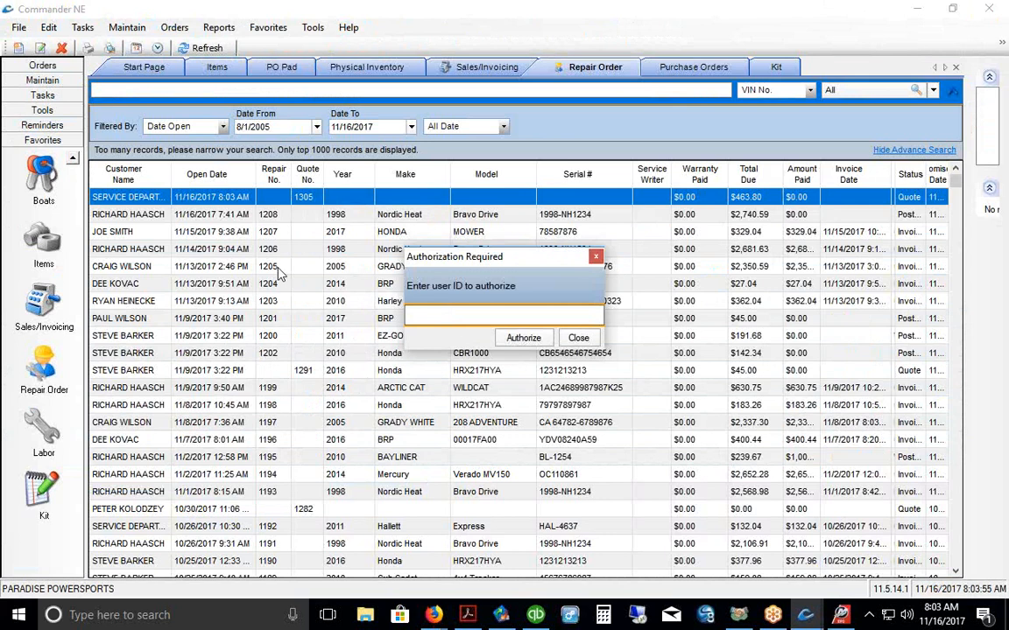
{"action": "type", "text": "**"}
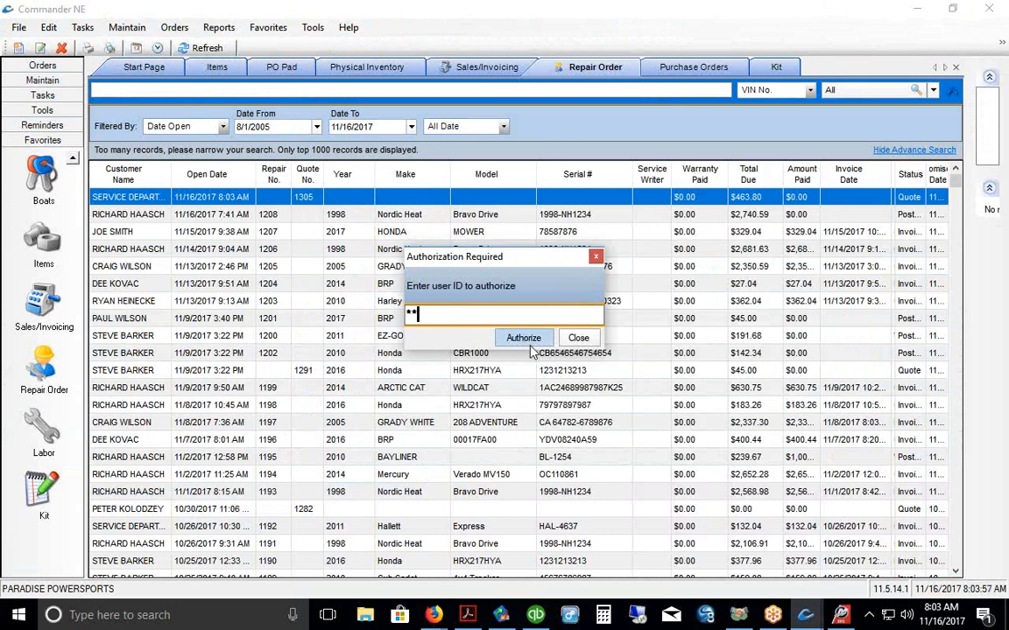
{"action": "key", "text": "Return"}
{"action": "left_click", "coordinate": [472, 341]}
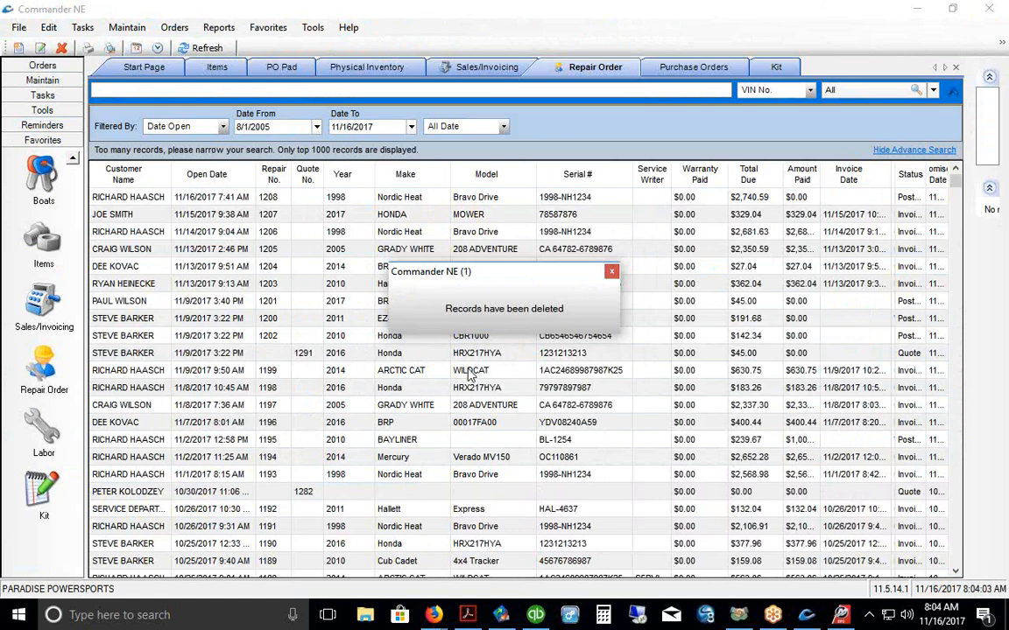
{"action": "double_click", "coordinate": [259, 200]}
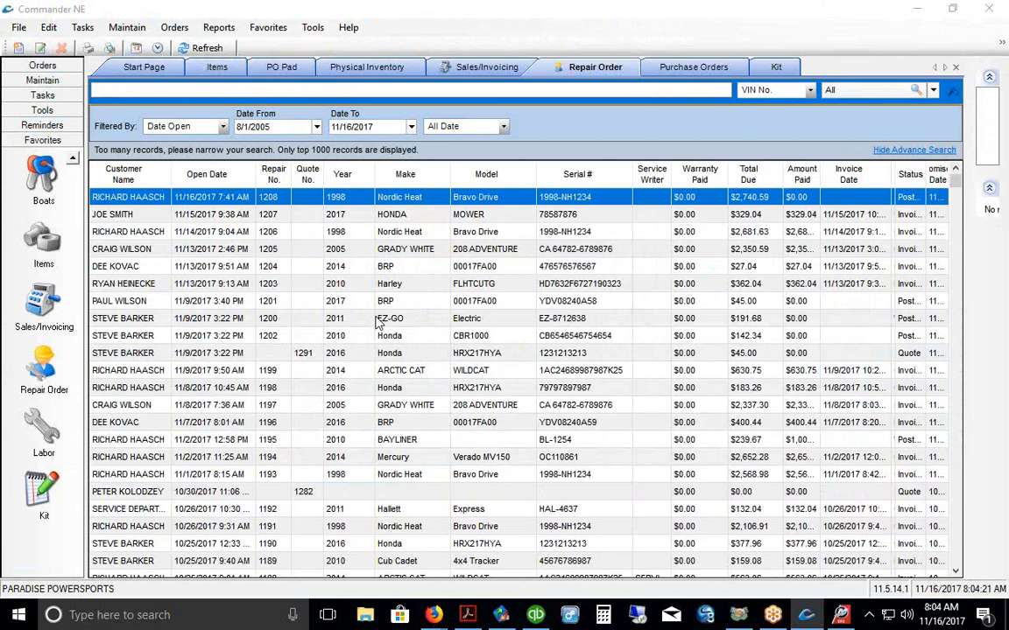
Step: Open repair order 1208 and check the engine #1 and #2 serials in the boat's unit record
{"action": "double_click", "coordinate": [342, 201]}
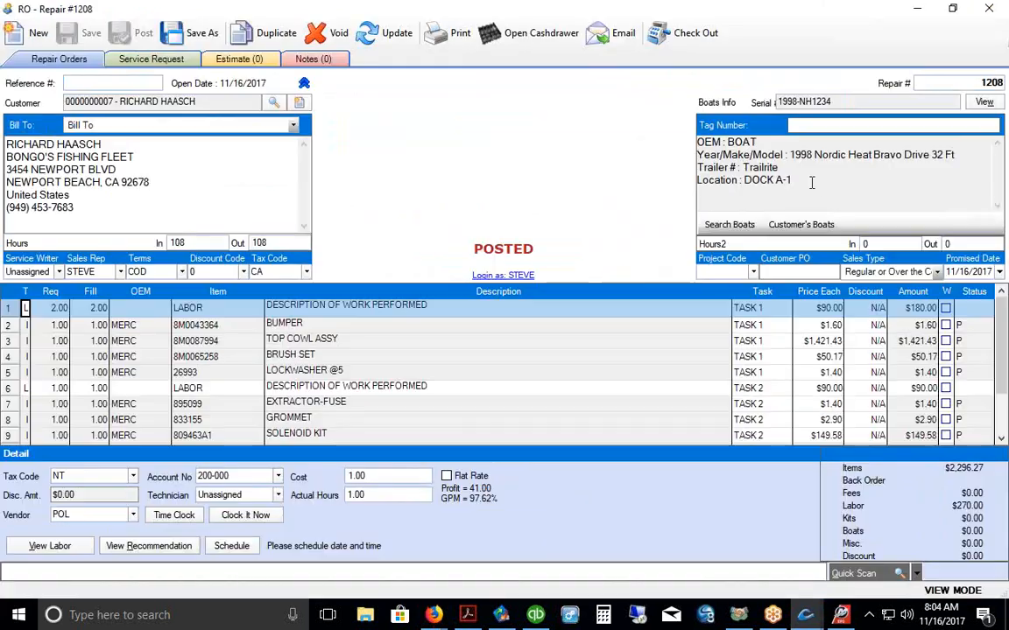
{"action": "left_click_drag", "start_coordinate": [799, 183], "coordinate": [689, 135]}
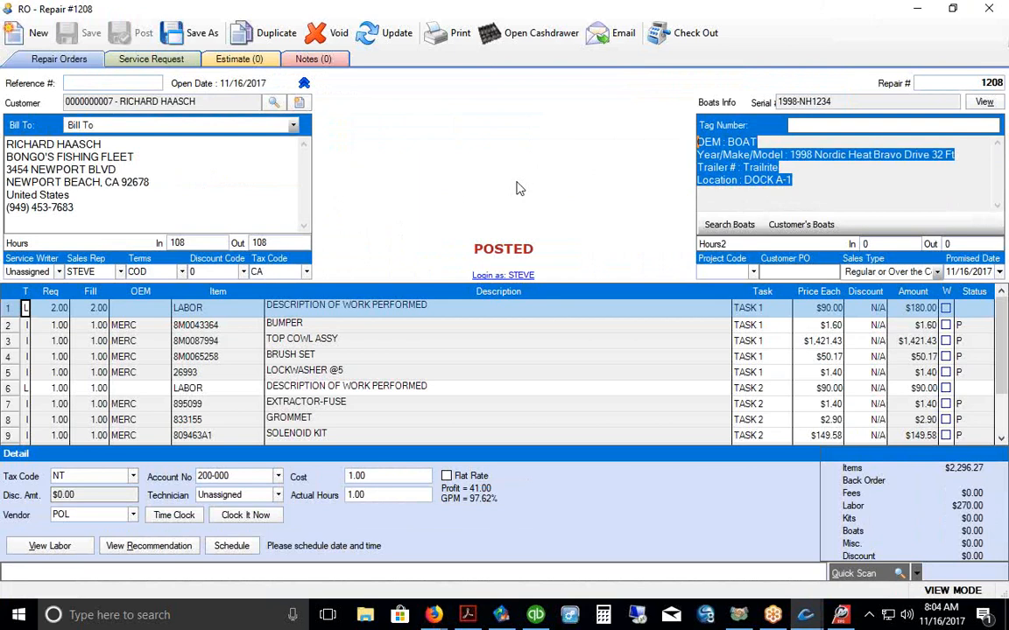
{"action": "left_click", "coordinate": [984, 102]}
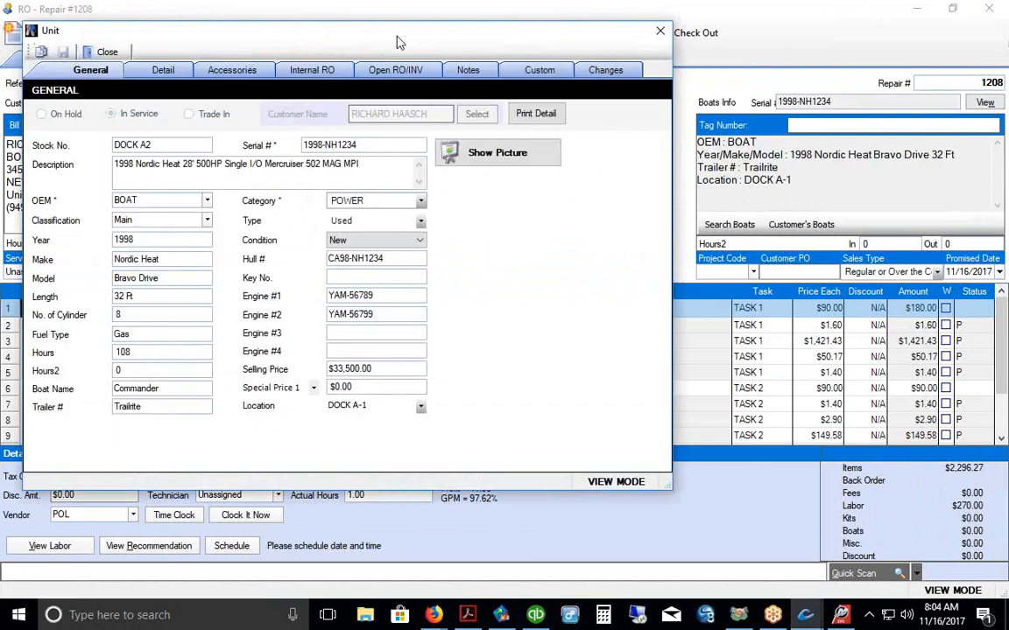
{"action": "left_click_drag", "start_coordinate": [357, 33], "coordinate": [528, 35]}
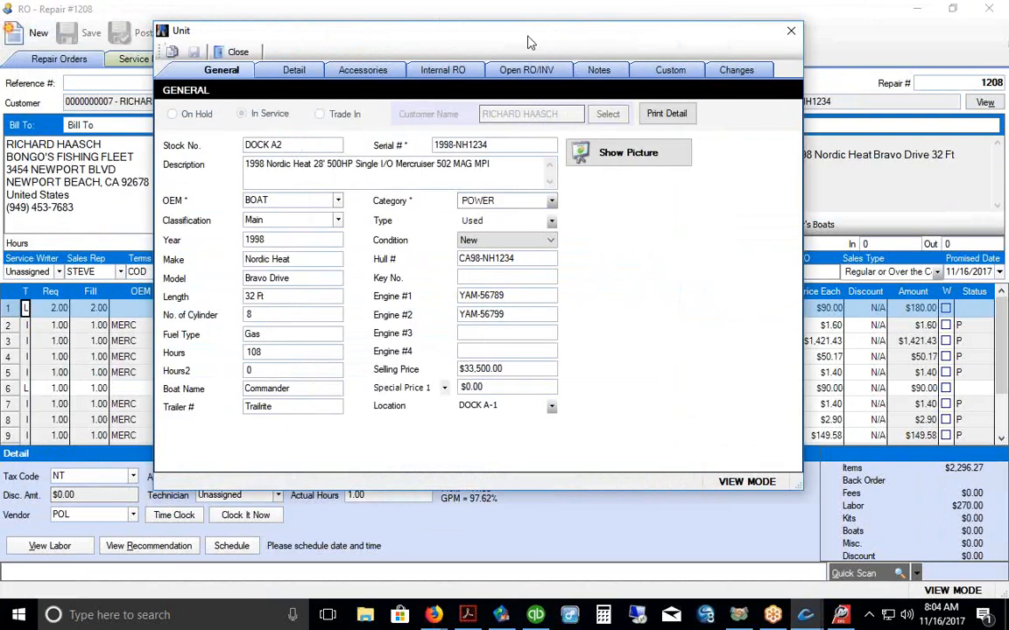
{"action": "left_click_drag", "start_coordinate": [513, 295], "coordinate": [459, 296]}
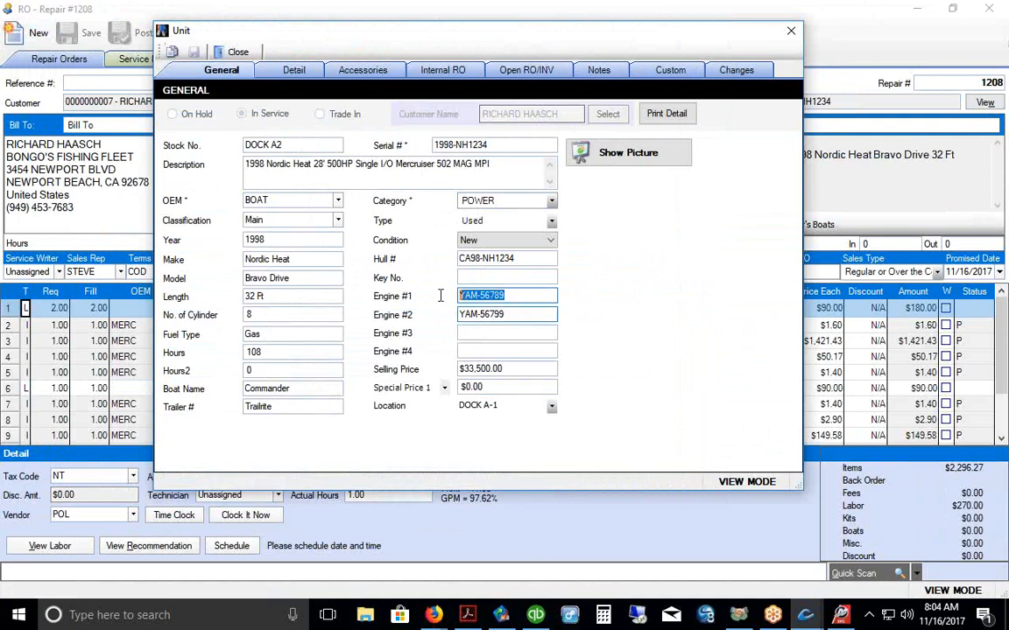
{"action": "key", "text": "Tab"}
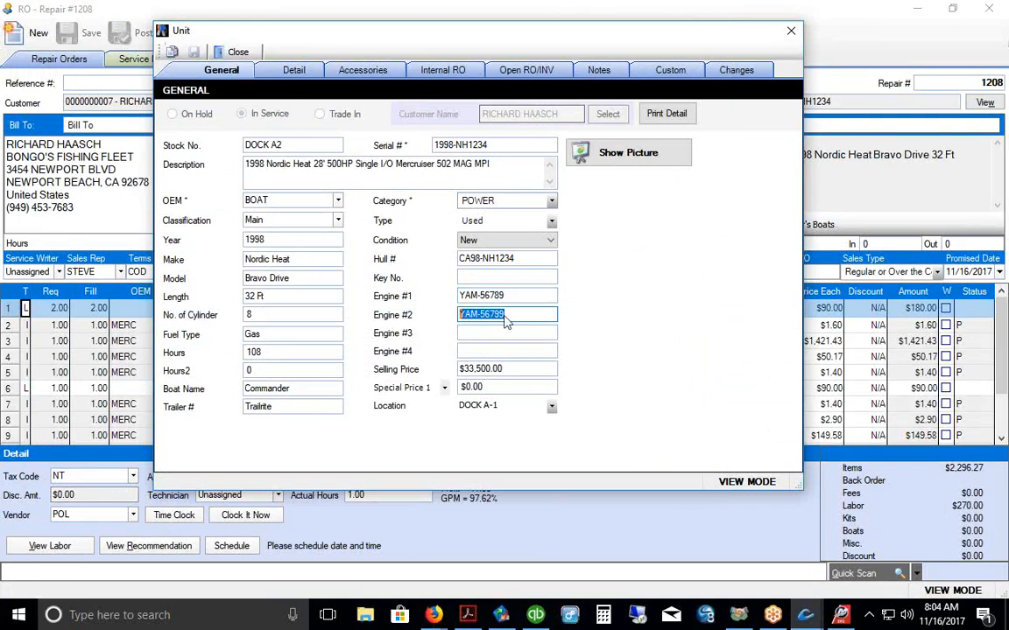
{"action": "left_click", "coordinate": [789, 32]}
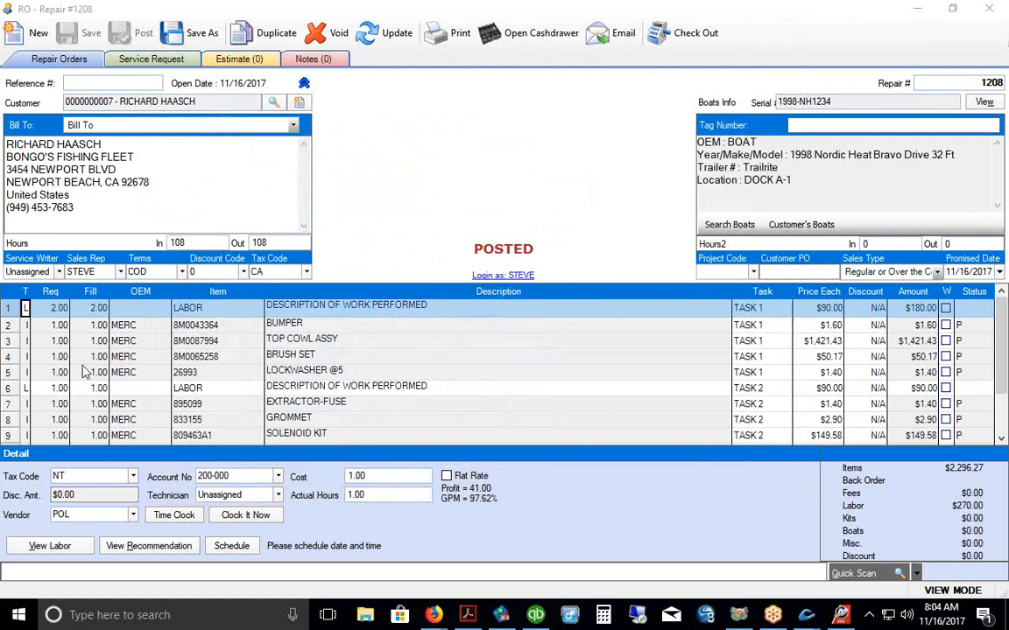
{"action": "left_click_drag", "start_coordinate": [10, 309], "coordinate": [13, 375]}
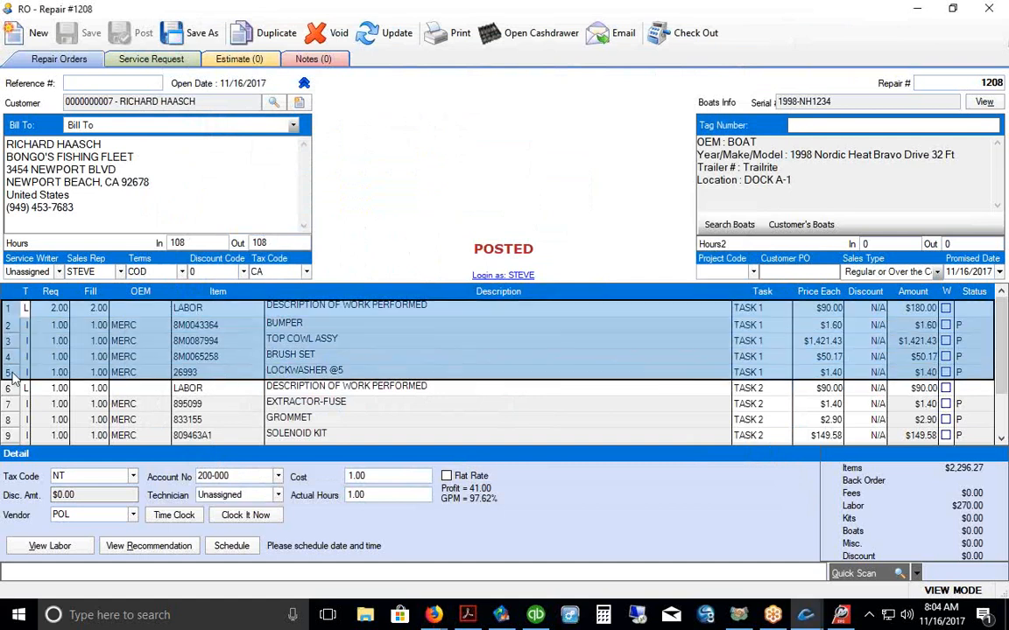
{"action": "left_click", "coordinate": [338, 307]}
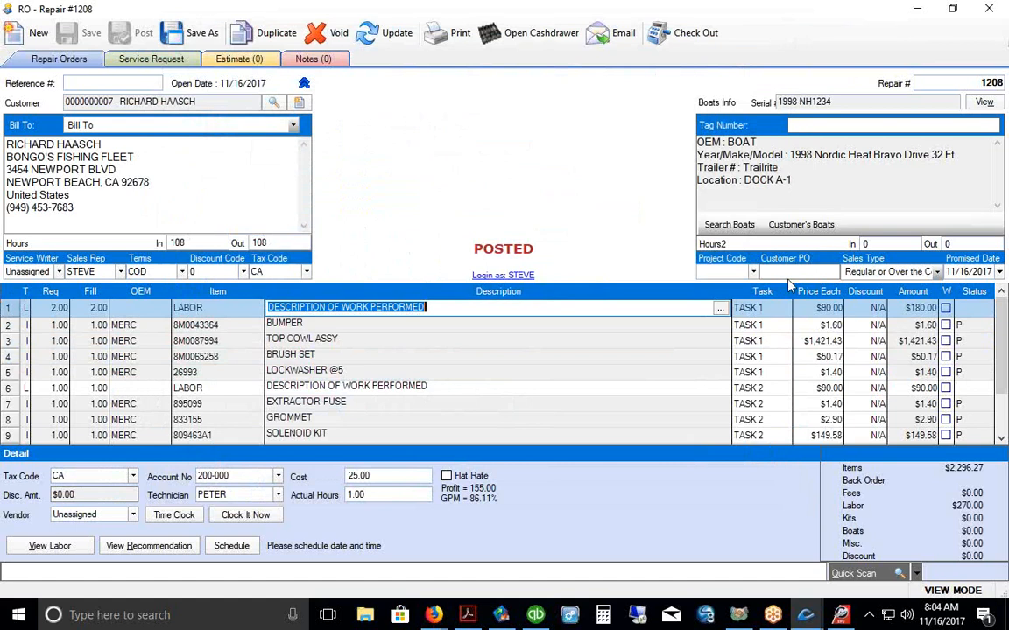
Step: Copy engine #1 serial YAM-56789 from the unit record into the Task 1 code description and save it
{"action": "left_click", "coordinate": [984, 103]}
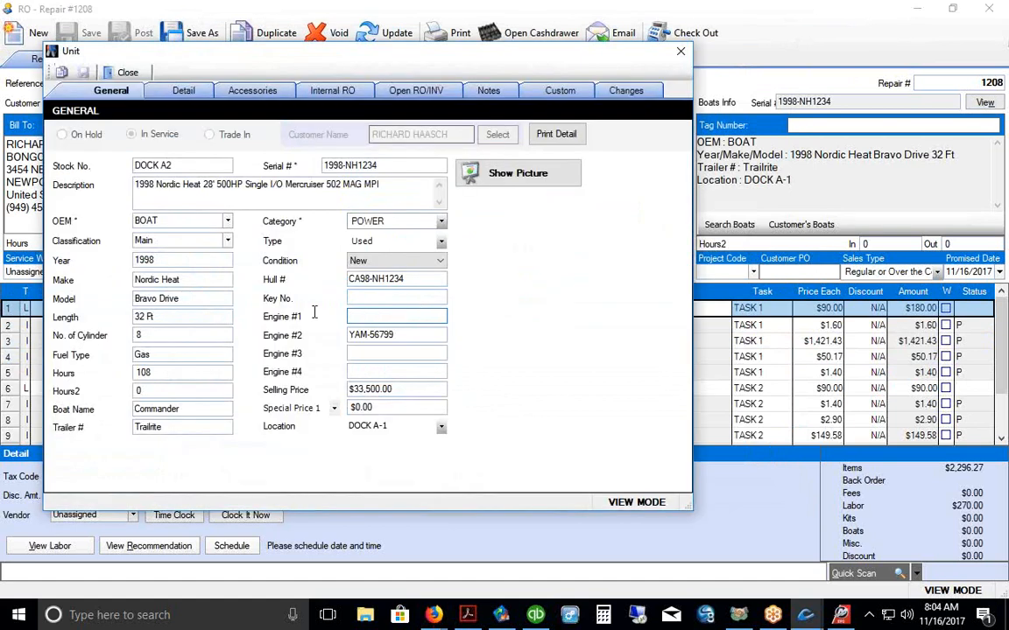
{"action": "left_click_drag", "start_coordinate": [396, 317], "coordinate": [354, 322]}
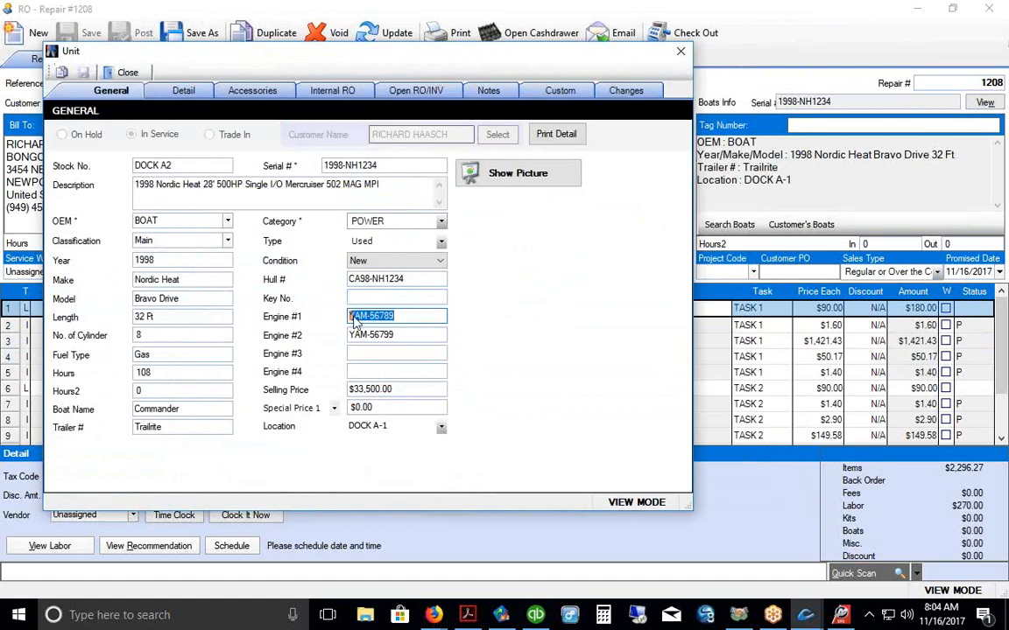
{"action": "right_click", "coordinate": [355, 322]}
{"action": "left_click", "coordinate": [372, 367]}
{"action": "left_click", "coordinate": [681, 50]}
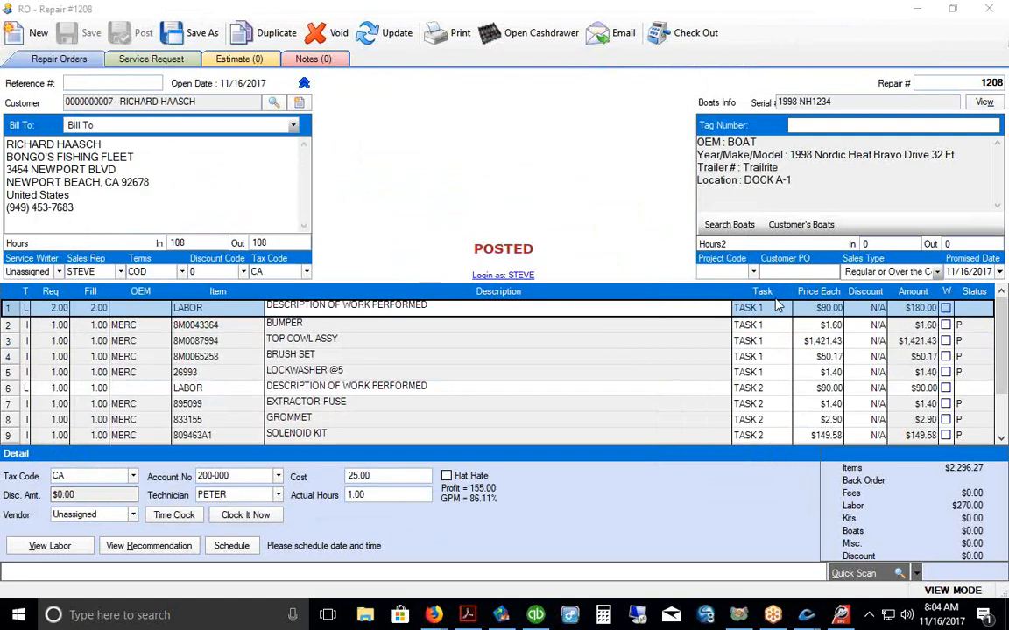
{"action": "left_click", "coordinate": [761, 308]}
{"action": "left_click", "coordinate": [761, 308]}
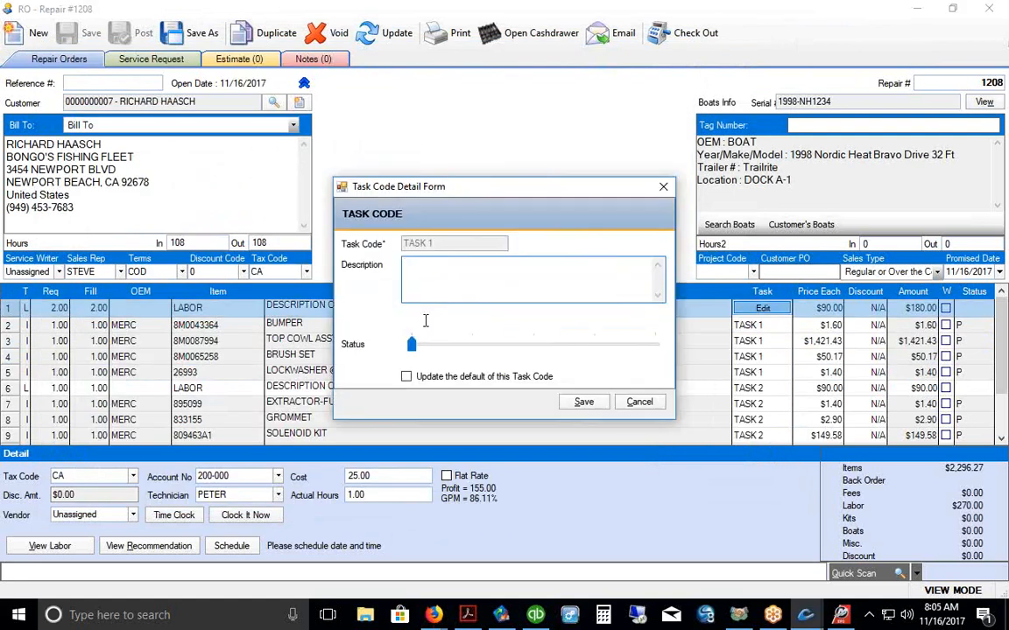
{"action": "right_click", "coordinate": [467, 267]}
{"action": "left_click", "coordinate": [457, 335]}
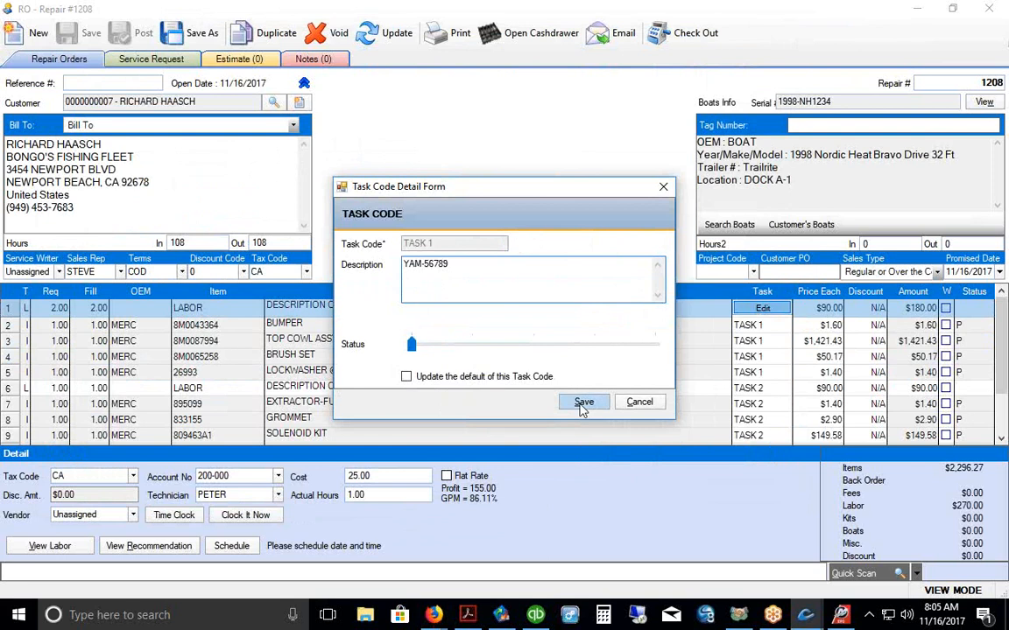
{"action": "left_click", "coordinate": [582, 403]}
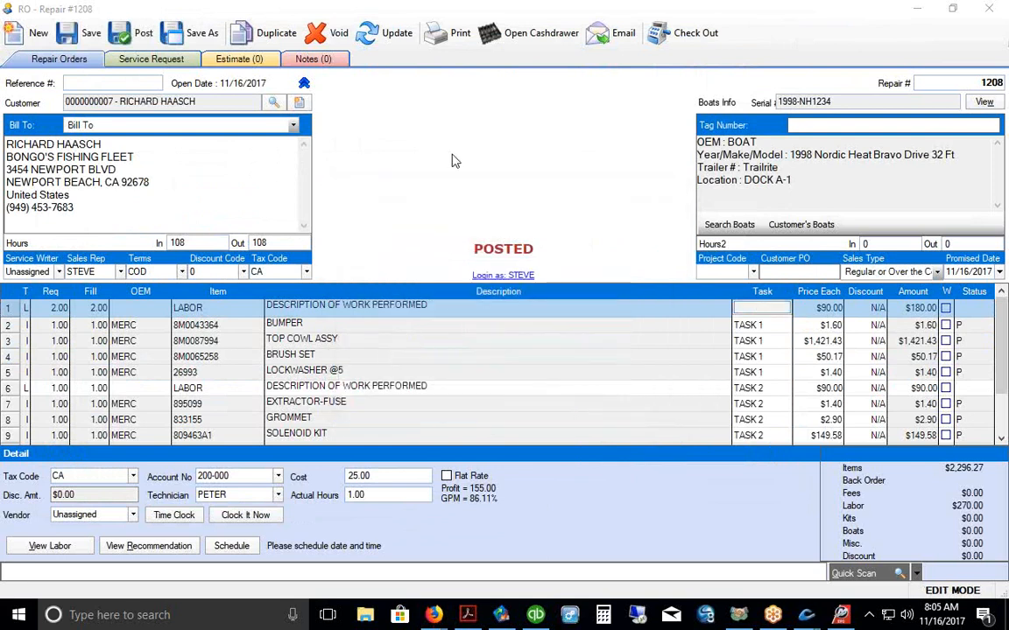
{"action": "left_click", "coordinate": [6, 310]}
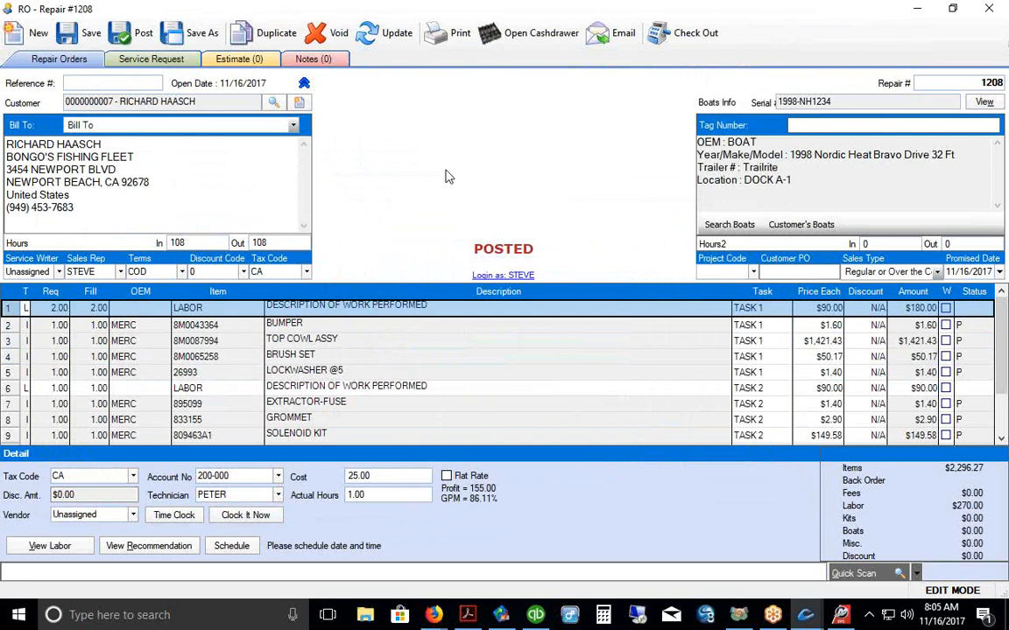
Step: Change the first labor line's description to 'YAM-56789 - PORT MOTOR' and save repair order 1208
{"action": "left_click_drag", "start_coordinate": [11, 308], "coordinate": [12, 372]}
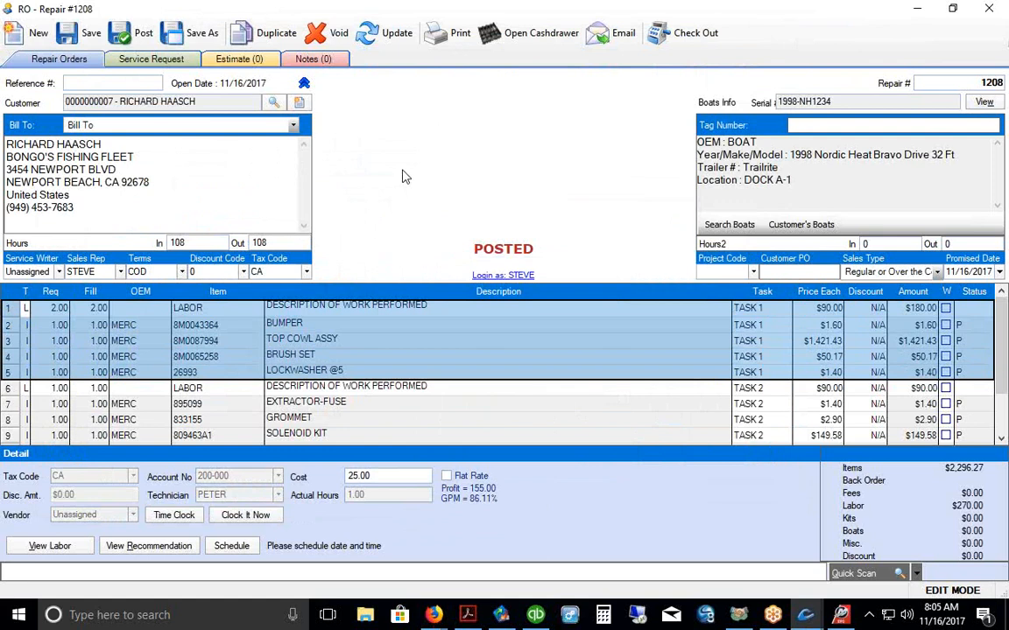
{"action": "left_click", "coordinate": [11, 308]}
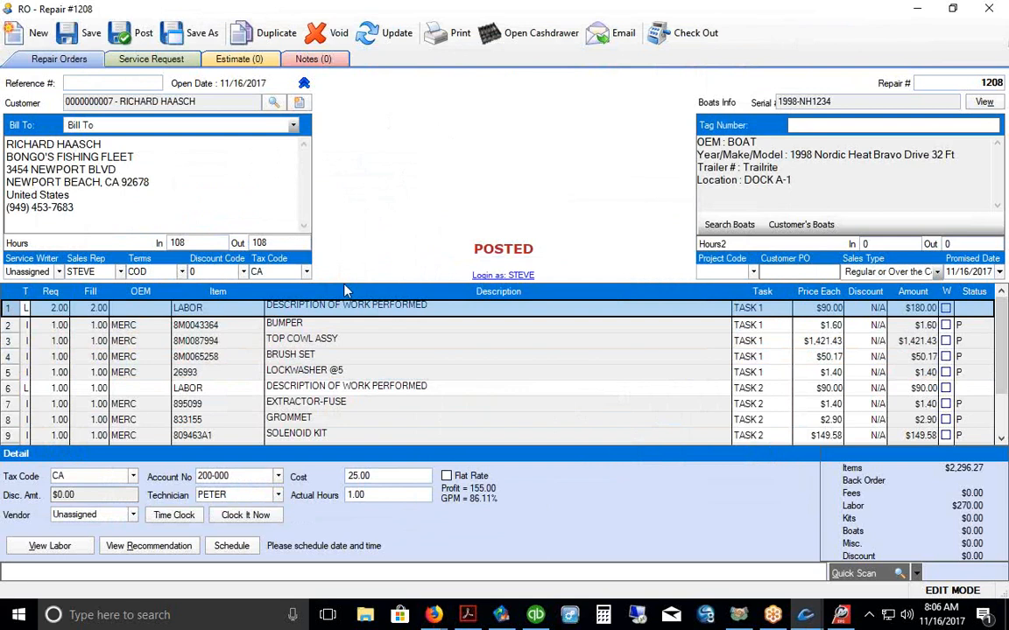
{"action": "left_click", "coordinate": [294, 310]}
{"action": "right_click", "coordinate": [294, 312]}
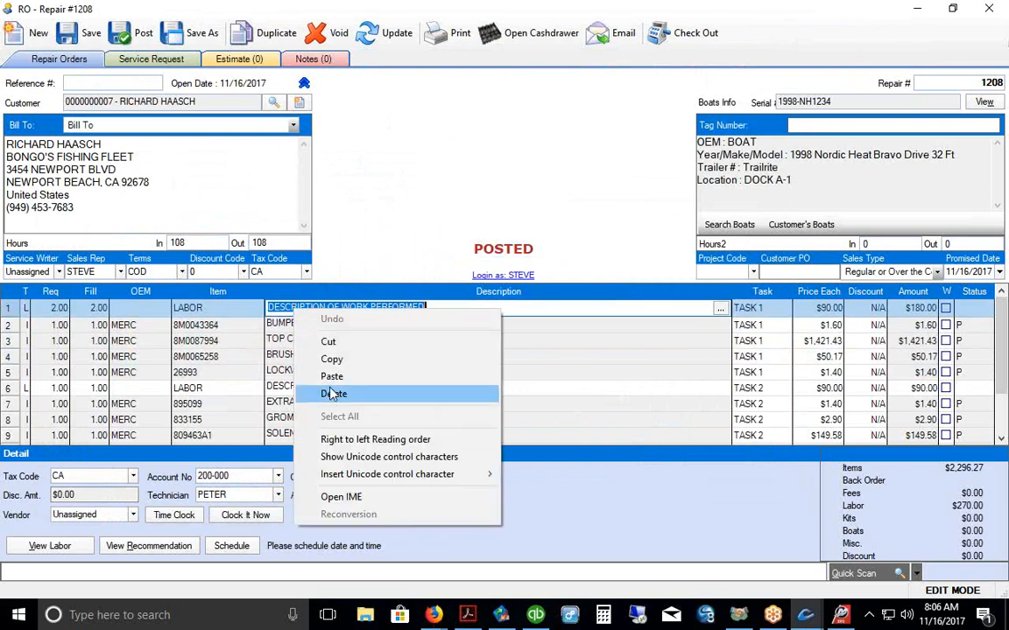
{"action": "left_click", "coordinate": [351, 374]}
{"action": "type", "text": "- PO"}
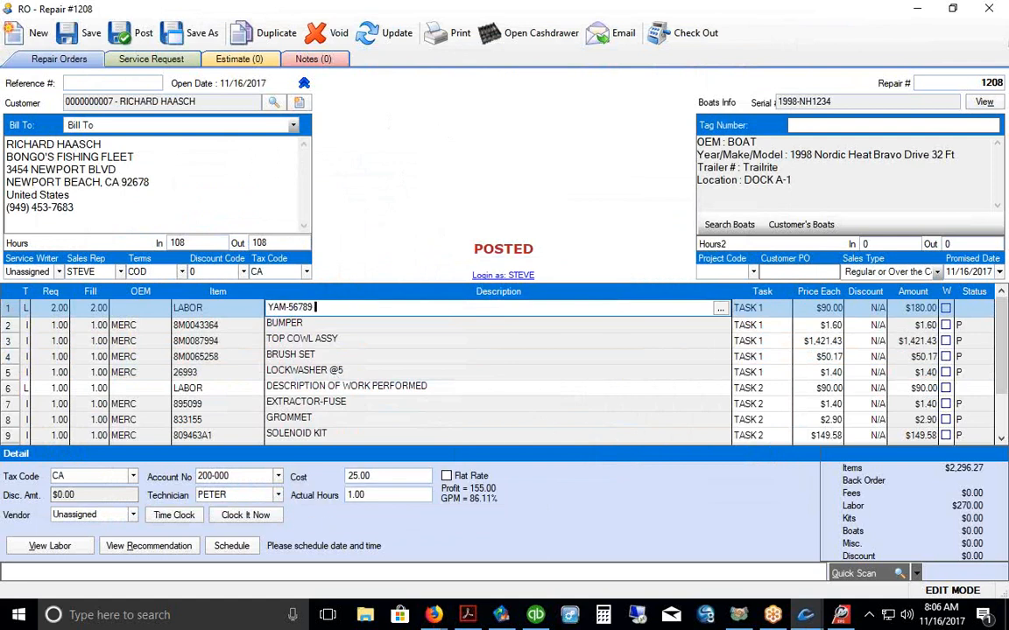
{"action": "type", "text": "RT MOTOR"}
{"action": "left_click", "coordinate": [83, 35]}
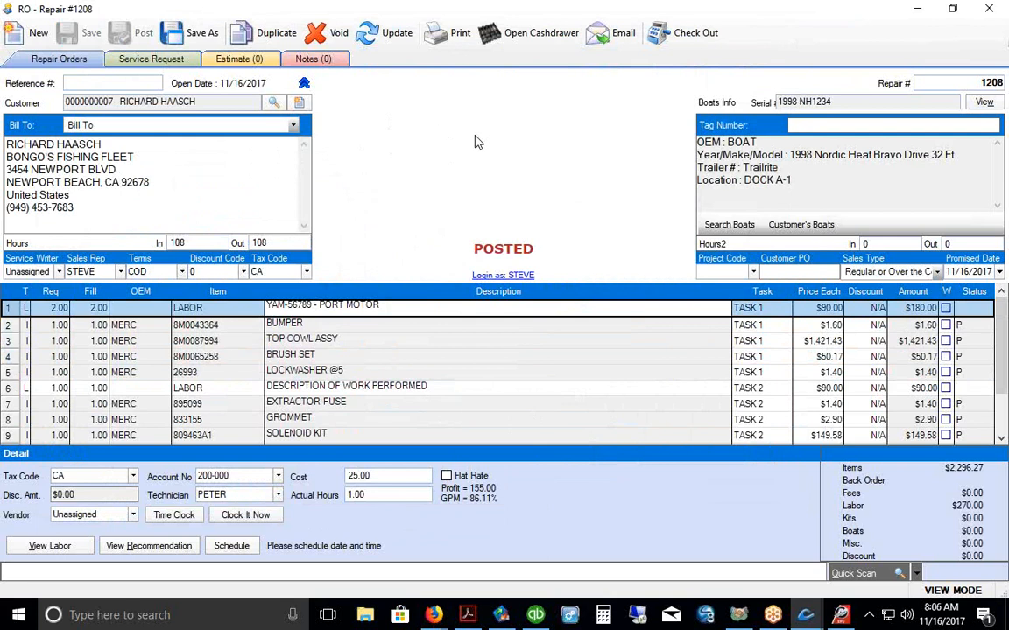
{"action": "left_click", "coordinate": [12, 389]}
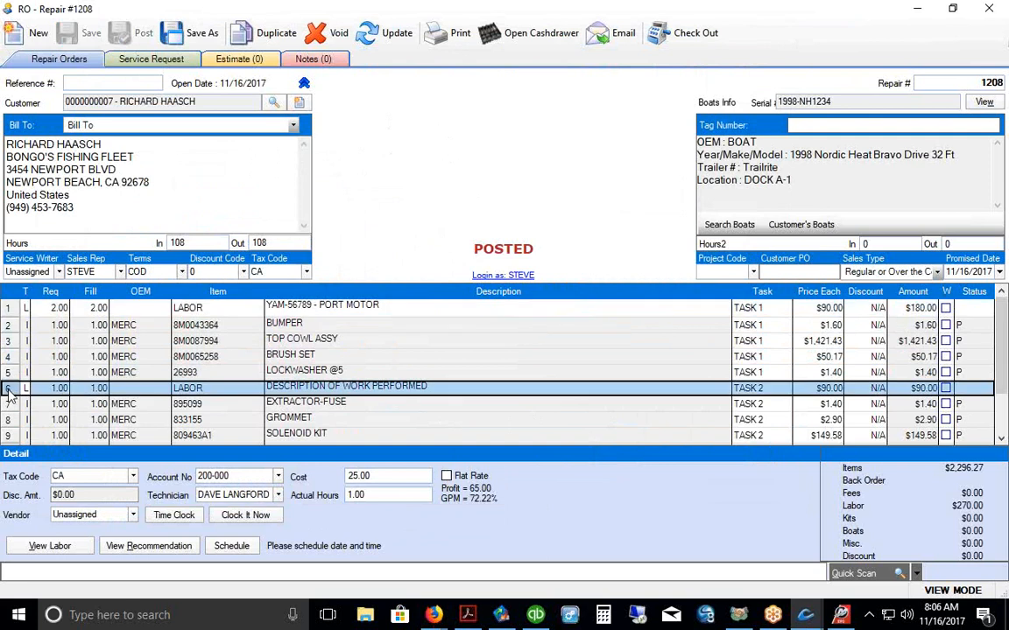
Step: Clock the technician in twice on labor line 1, logging two 8:06 AM entries at 0.0000 hours
{"action": "left_click", "coordinate": [10, 309]}
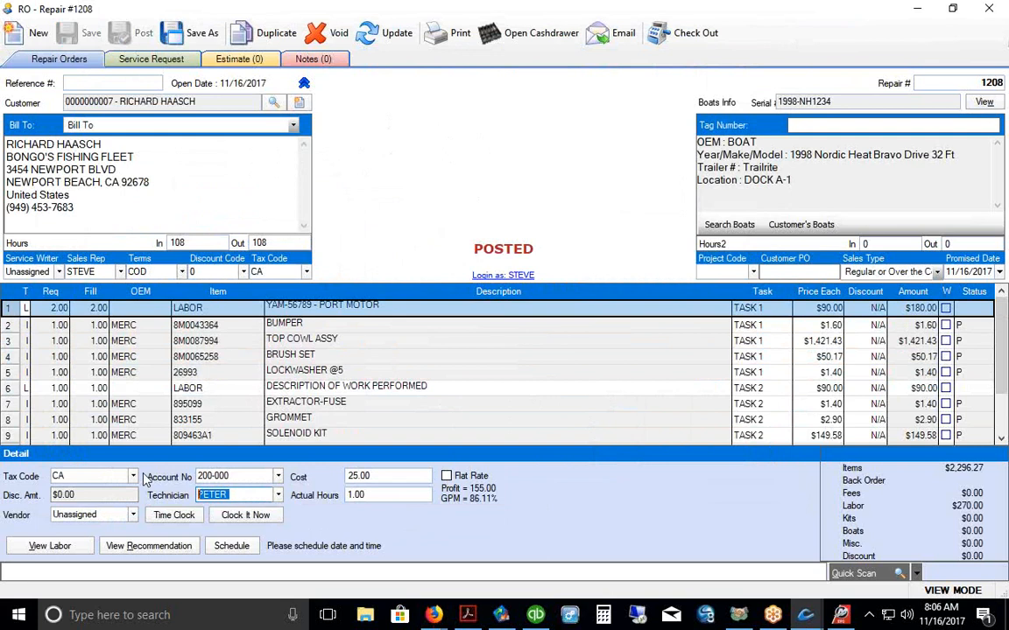
{"action": "left_click", "coordinate": [173, 515]}
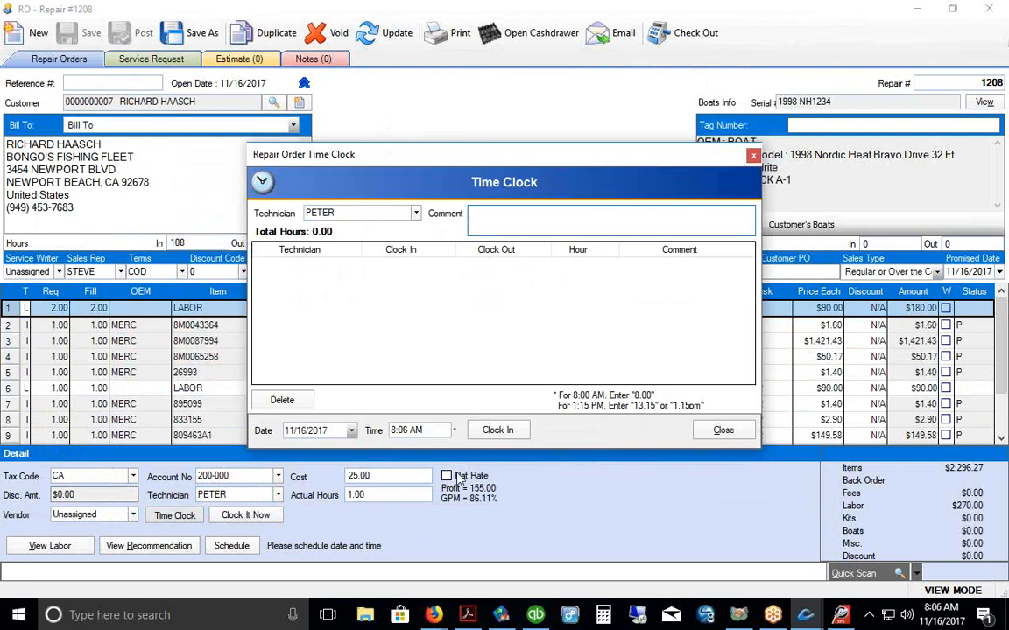
{"action": "left_click", "coordinate": [492, 431]}
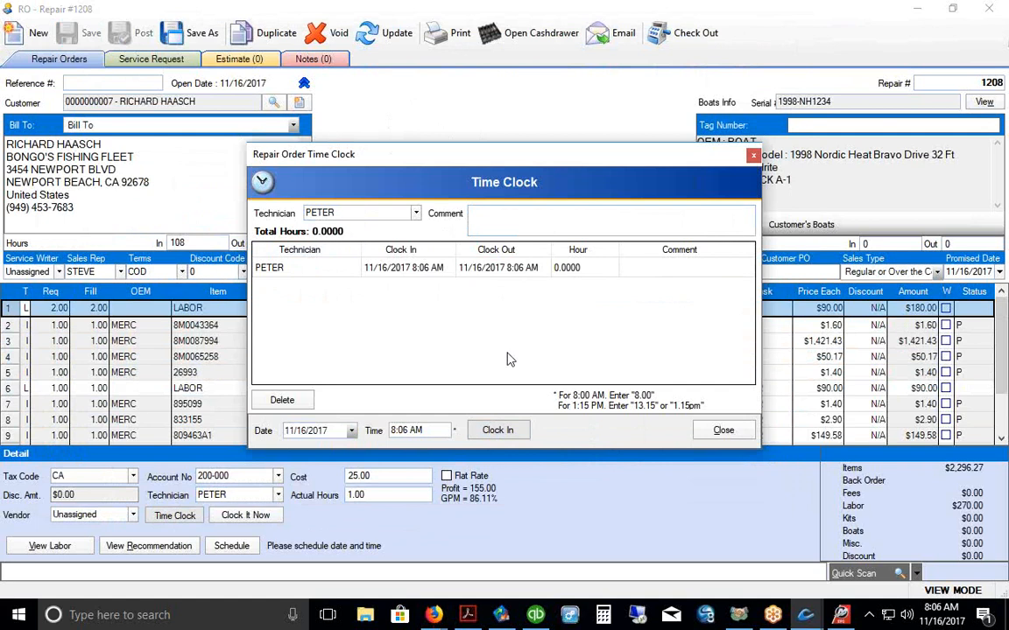
{"action": "left_click", "coordinate": [498, 428]}
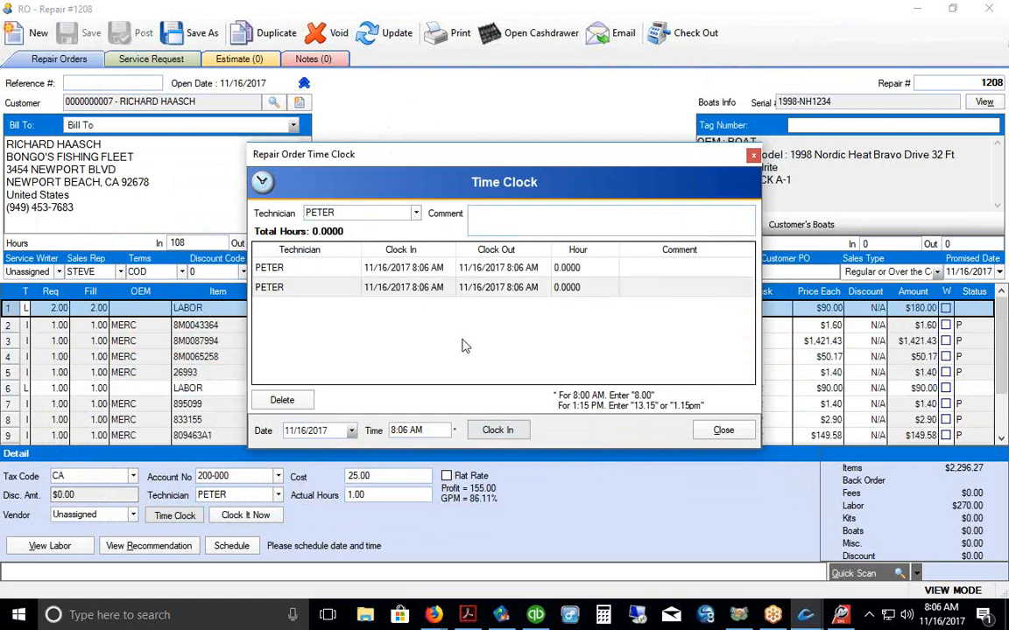
{"action": "left_click", "coordinate": [723, 430]}
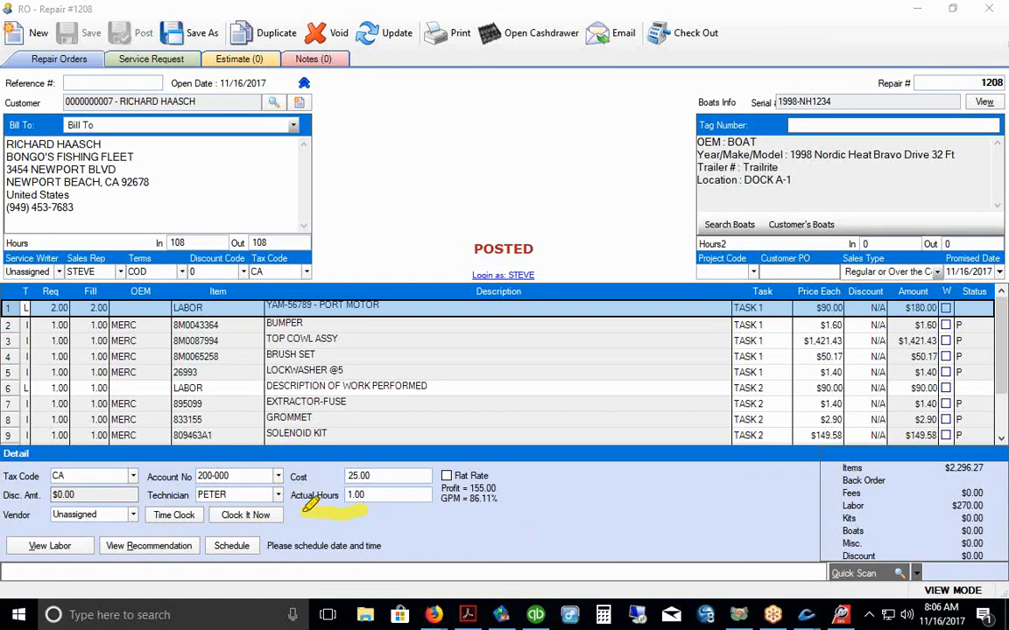
{"action": "mouse_move", "coordinate": [306, 507]}
{"action": "left_mouse_down"}
{"action": "mouse_move", "coordinate": [179, 350]}
{"action": "mouse_move", "coordinate": [117, 305]}
{"action": "left_mouse_up"}
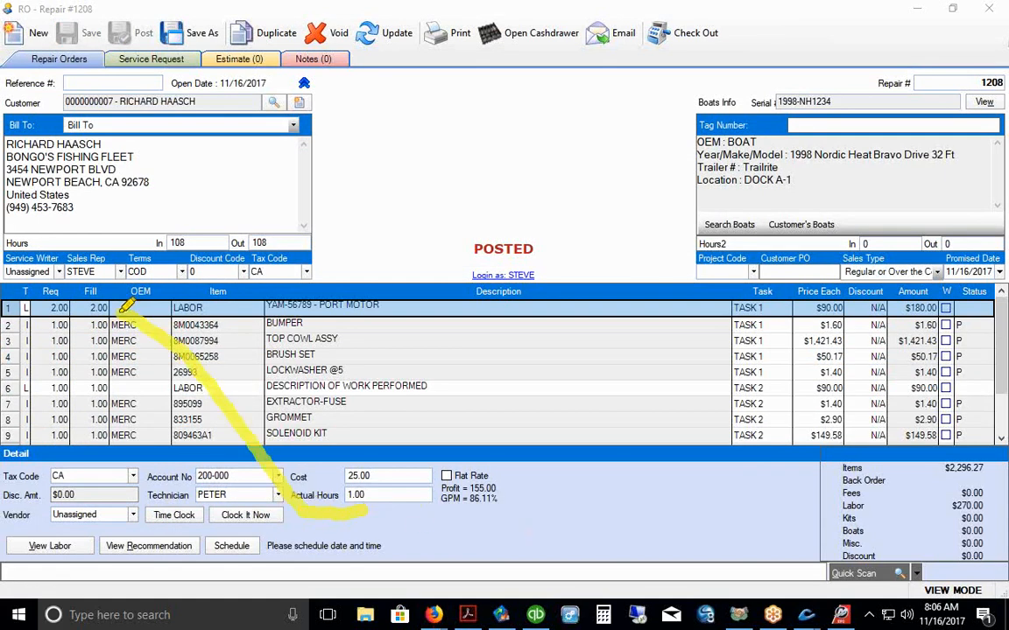
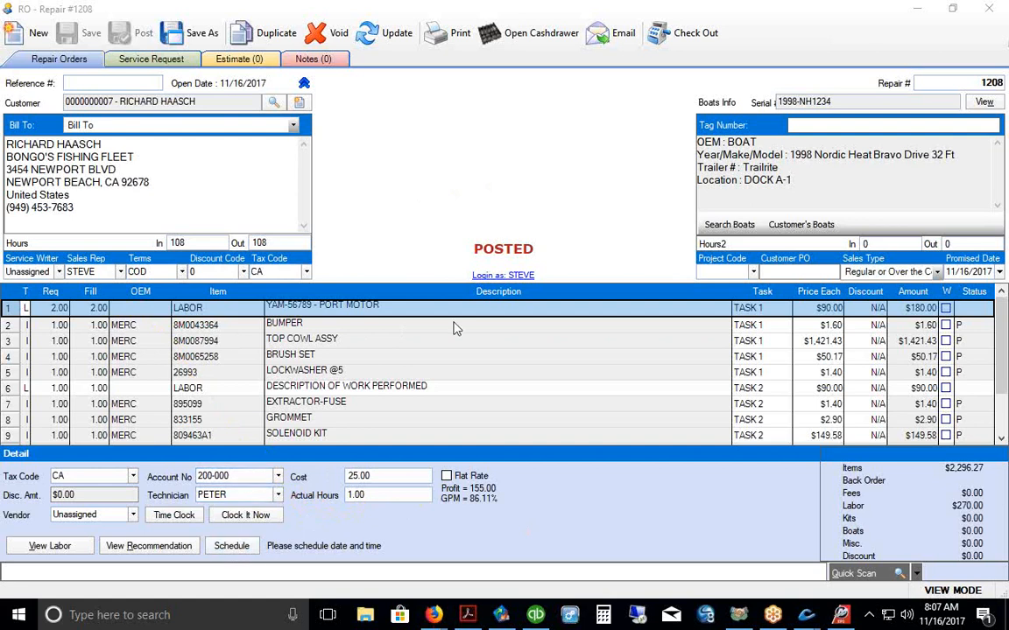
Step: Schedule the first labor line for 8:07–10:07 AM on 11/16/2017 and save
{"action": "left_click", "coordinate": [232, 548]}
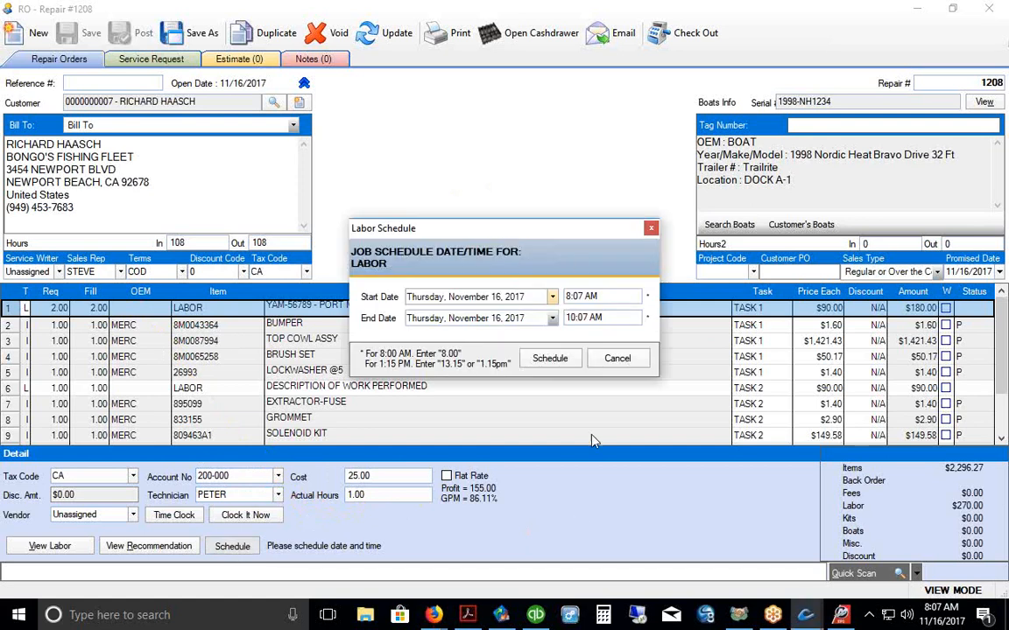
{"action": "left_click", "coordinate": [543, 361]}
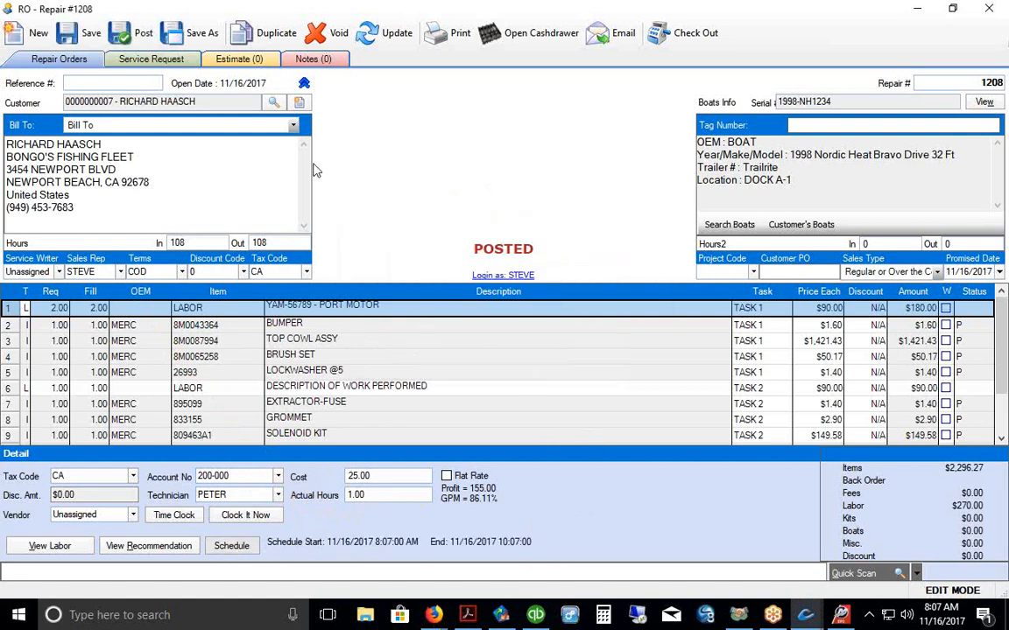
{"action": "left_click", "coordinate": [135, 33]}
Step: Schedule the second labor line for 8:07–9:07 AM, then save and return to the repair order list
{"action": "left_click", "coordinate": [11, 389]}
{"action": "left_click", "coordinate": [231, 546]}
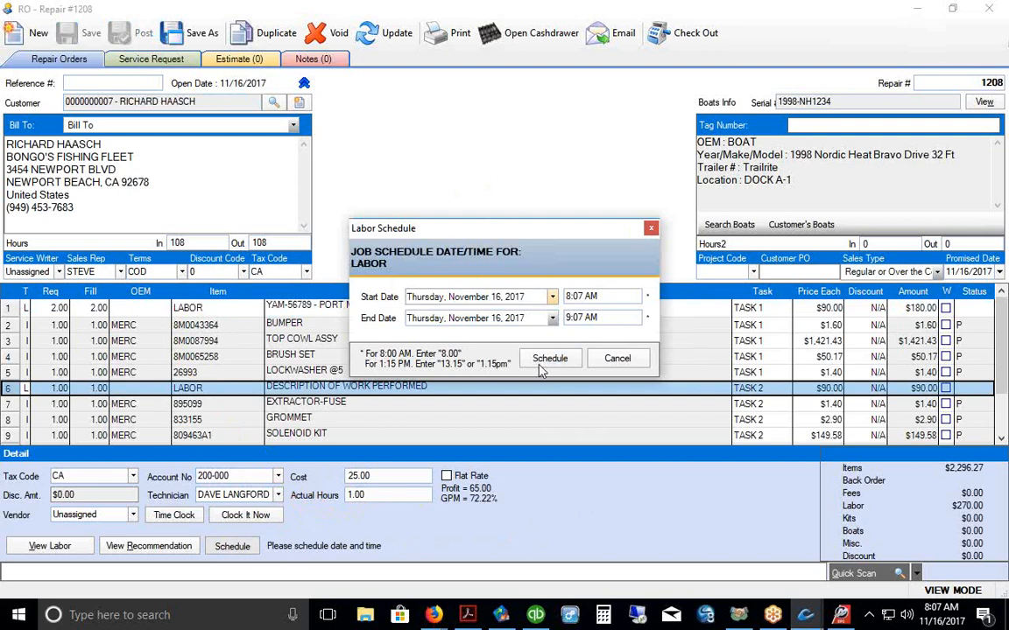
{"action": "left_click", "coordinate": [550, 358]}
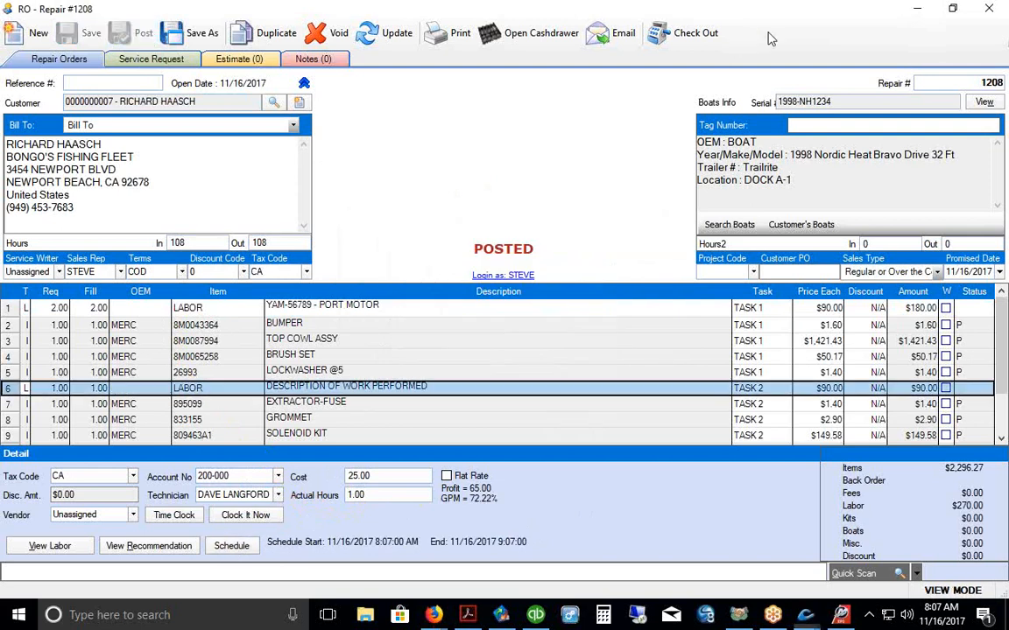
{"action": "left_click", "coordinate": [916, 9]}
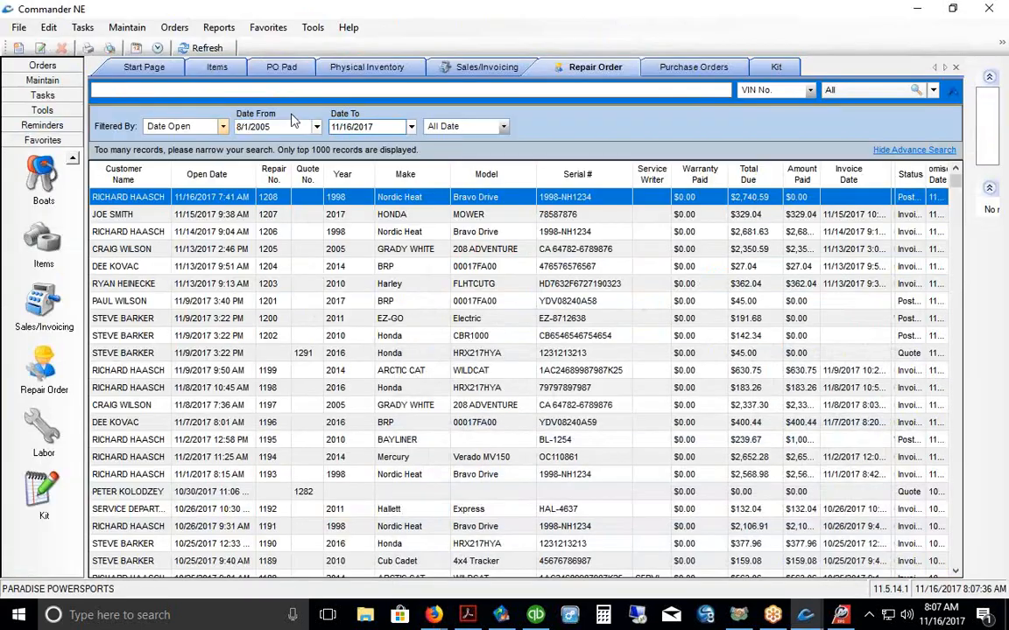
{"action": "left_click", "coordinate": [137, 48]}
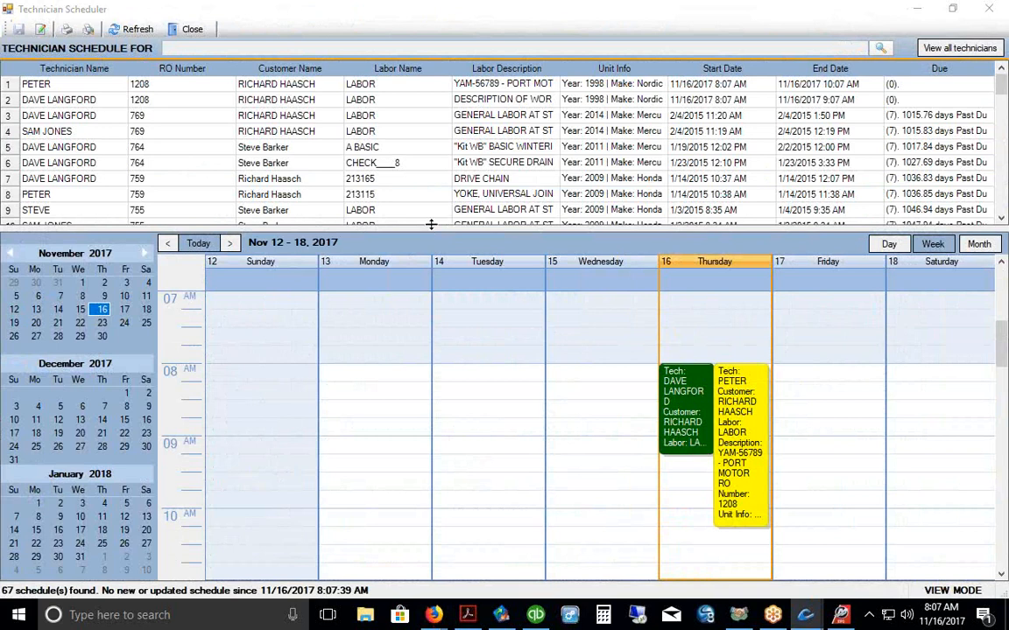
{"action": "left_click_drag", "start_coordinate": [431, 224], "coordinate": [413, 141]}
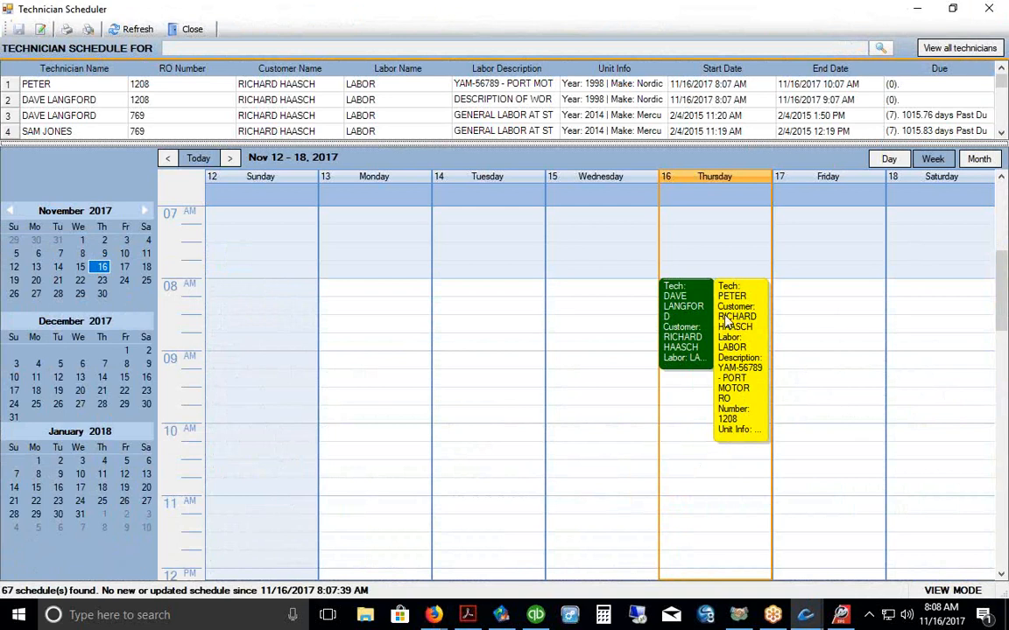
{"action": "left_click_drag", "start_coordinate": [560, 70], "coordinate": [618, 72]}
{"action": "left_click", "coordinate": [530, 87]}
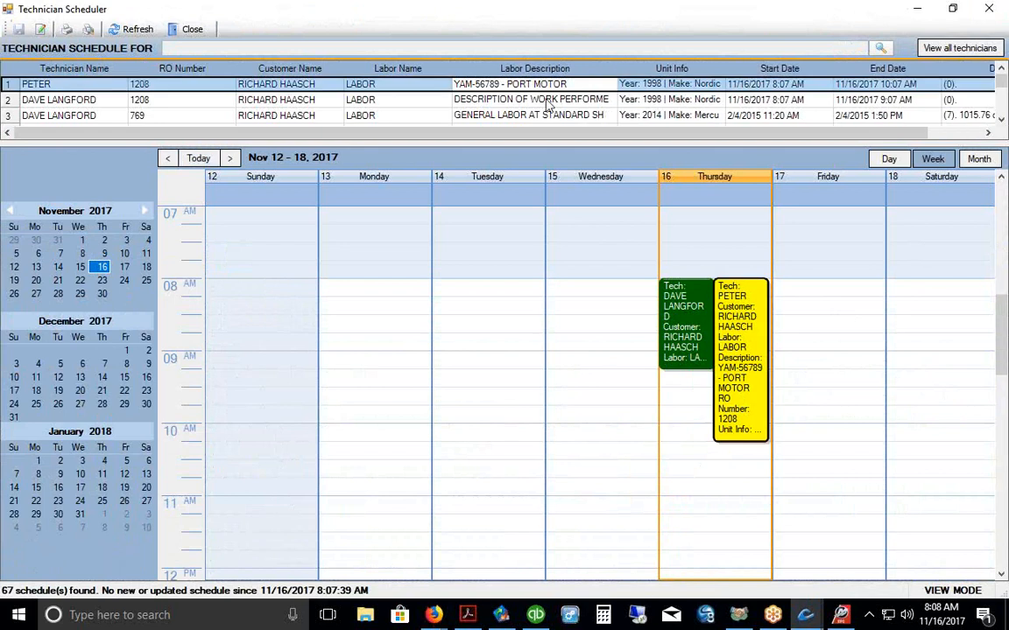
{"action": "double_click", "coordinate": [480, 86]}
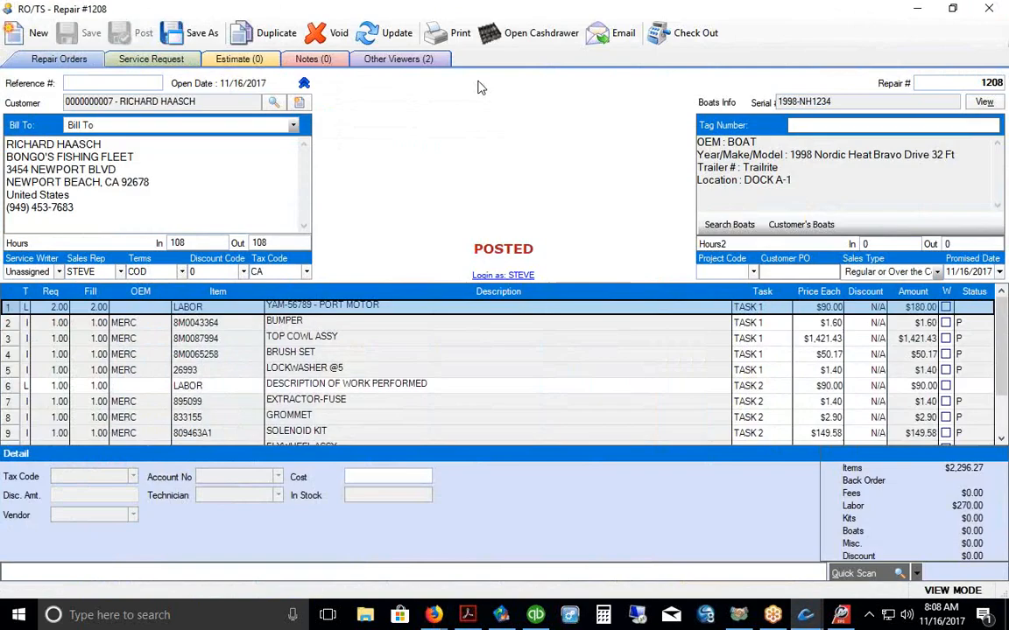
{"action": "left_click", "coordinate": [994, 6]}
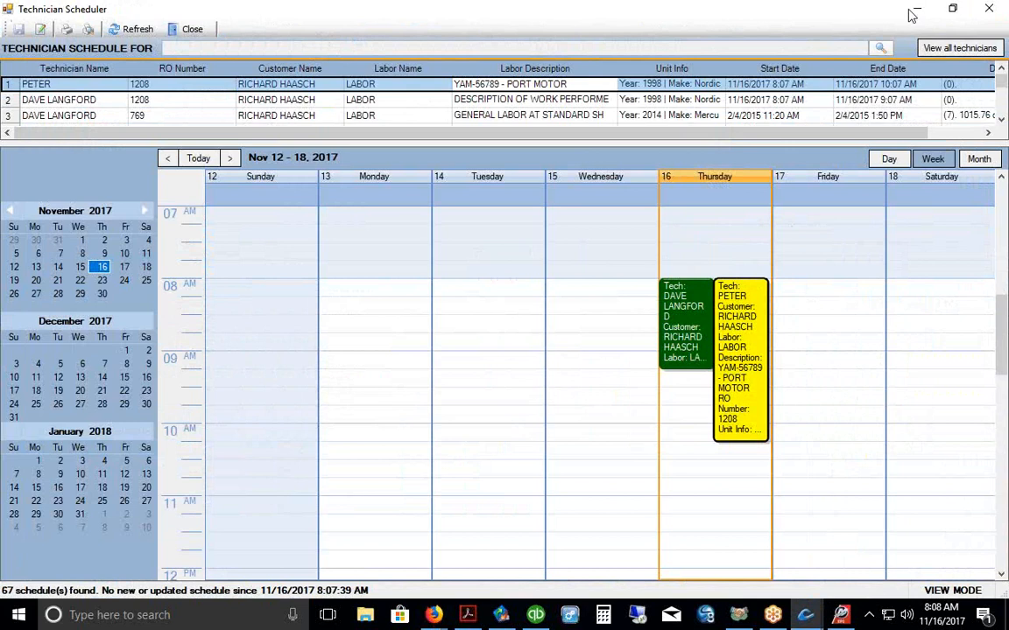
{"action": "left_click", "coordinate": [994, 12]}
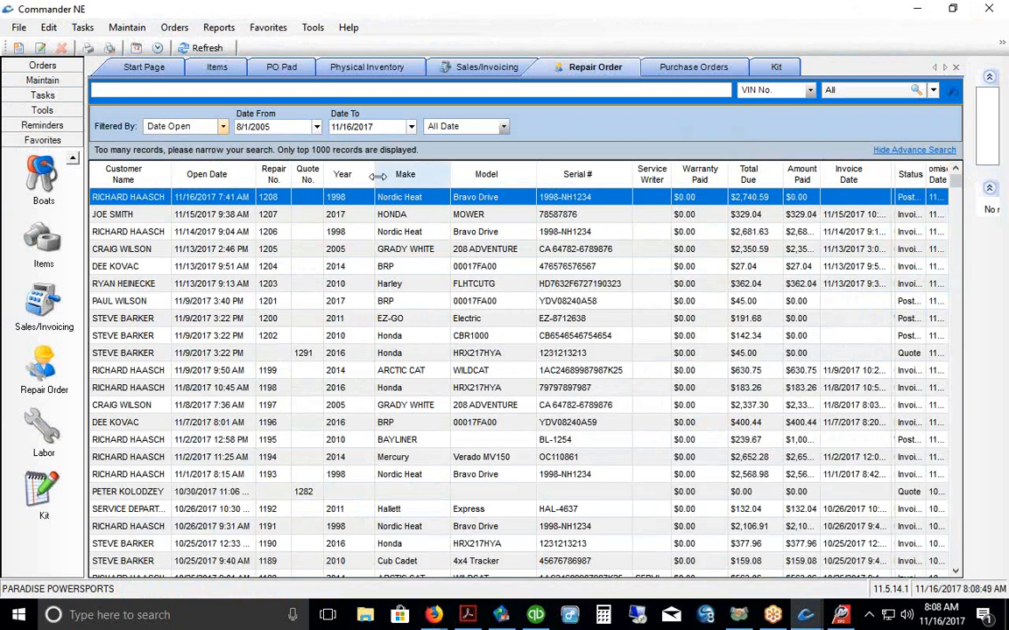
Step: Open repair order 1208 from the list and start its checkout
{"action": "left_click_drag", "start_coordinate": [377, 176], "coordinate": [361, 176]}
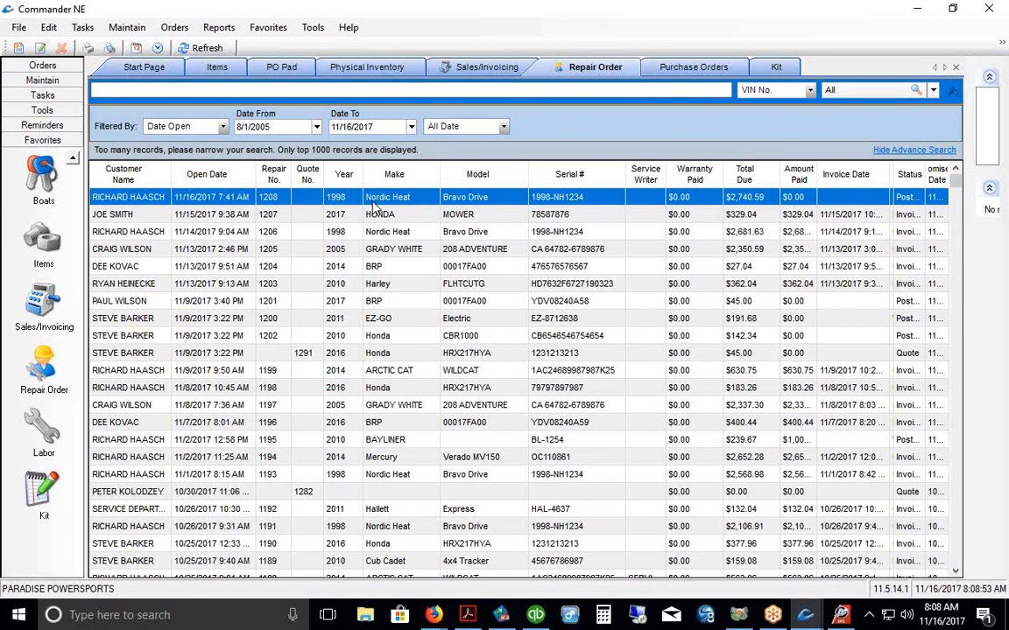
{"action": "double_click", "coordinate": [374, 202]}
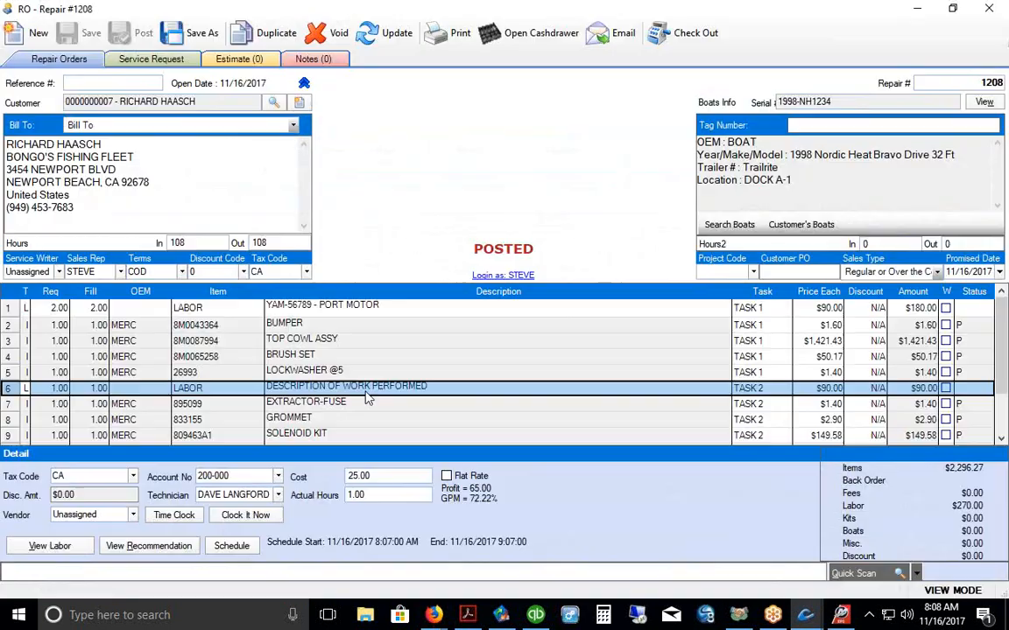
{"action": "left_click", "coordinate": [659, 35]}
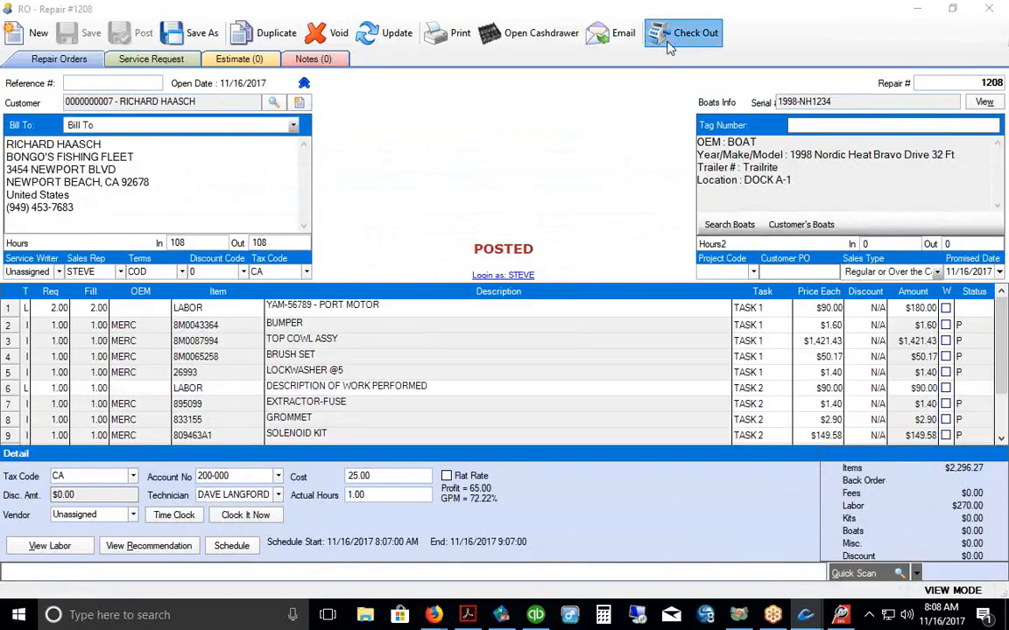
{"action": "left_click_drag", "start_coordinate": [525, 40], "coordinate": [503, 16]}
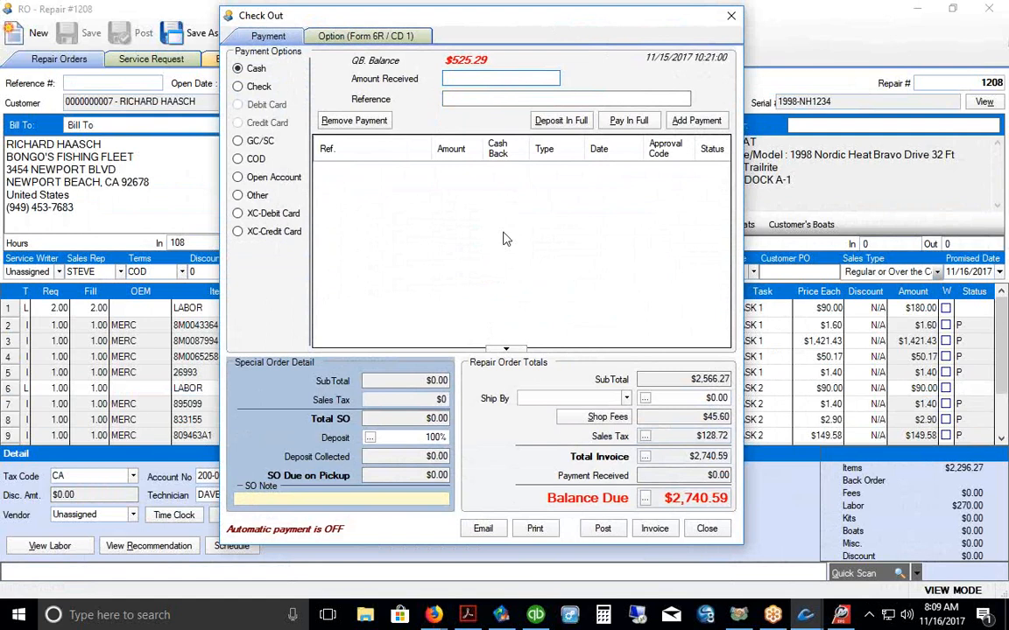
Step: Pay the full $2,740.59 by credit card and invoice the repair order, confirming the card transaction
{"action": "left_click", "coordinate": [269, 234]}
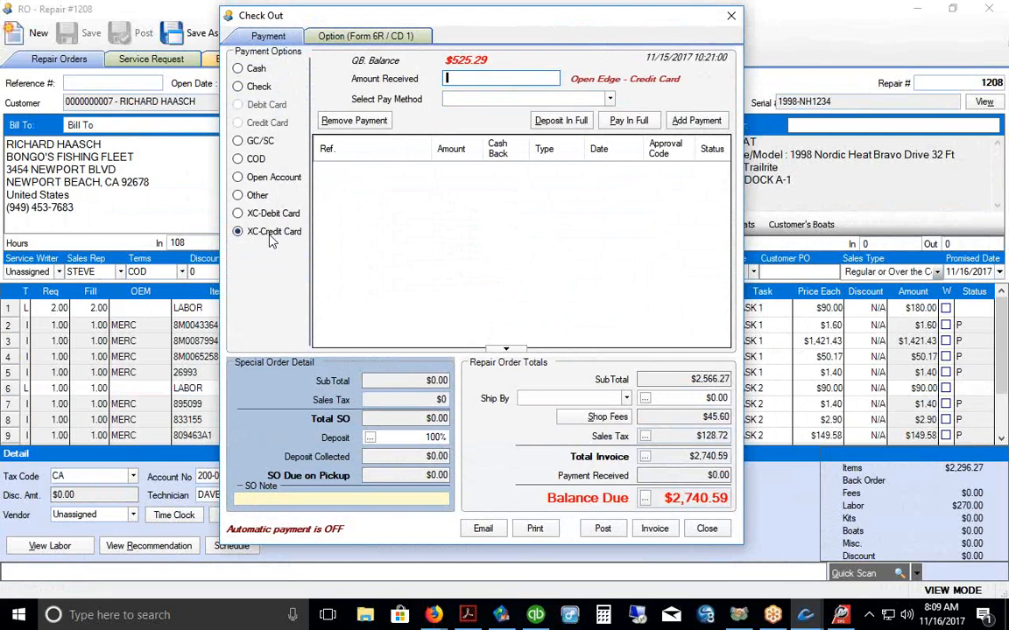
{"action": "left_click", "coordinate": [629, 121]}
{"action": "left_click", "coordinate": [656, 530]}
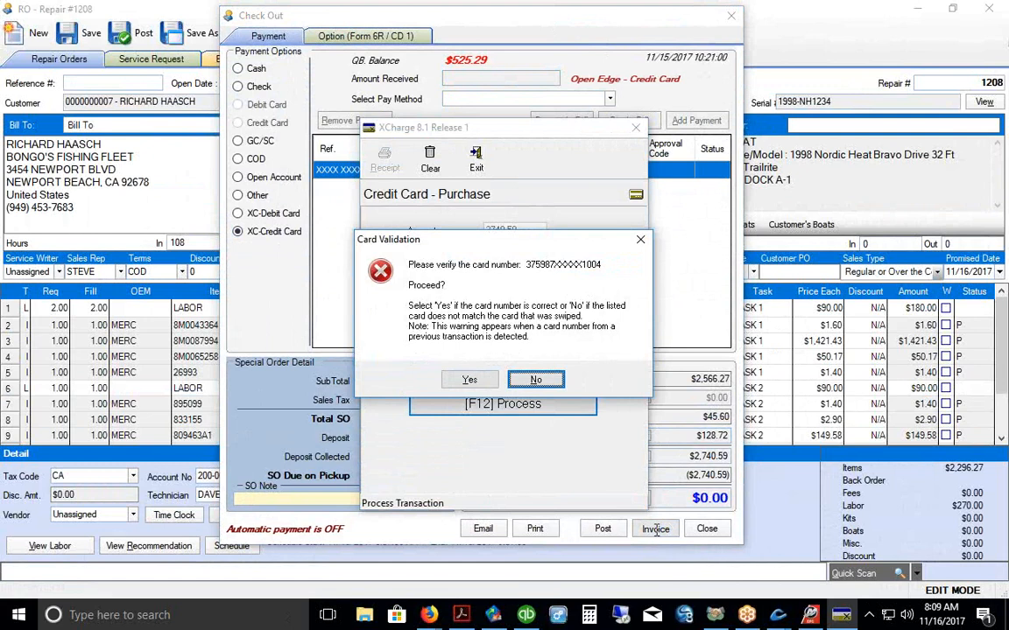
{"action": "left_click", "coordinate": [469, 379]}
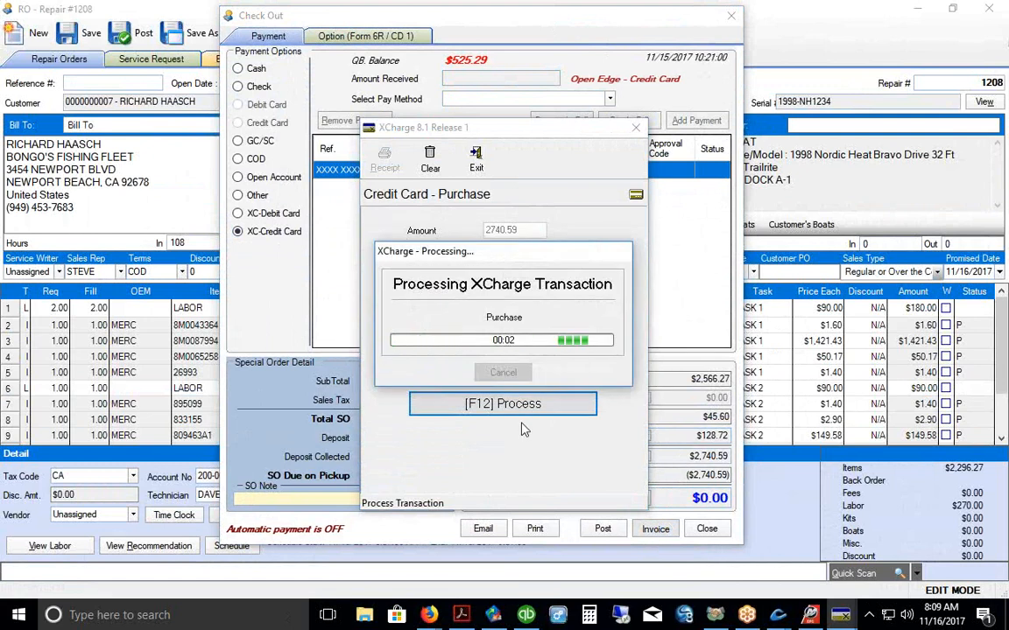
{"action": "left_click", "coordinate": [503, 351]}
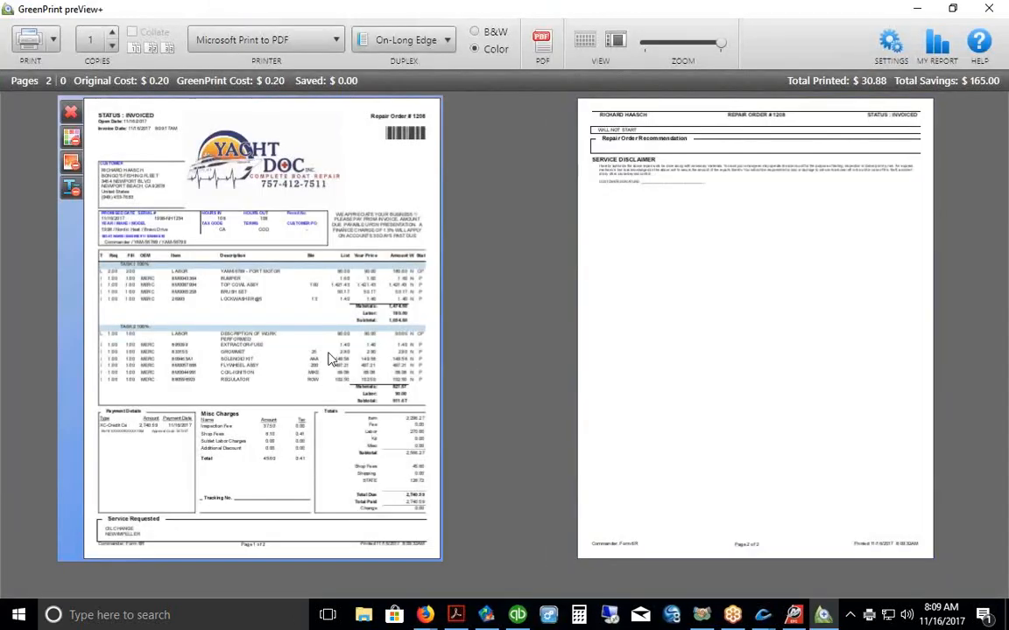
Step: Show invoice page 1 alone, zoom in, and scroll to the tasks, $2,566.27 subtotal and $45.60 shop fees
{"action": "left_click", "coordinate": [326, 394]}
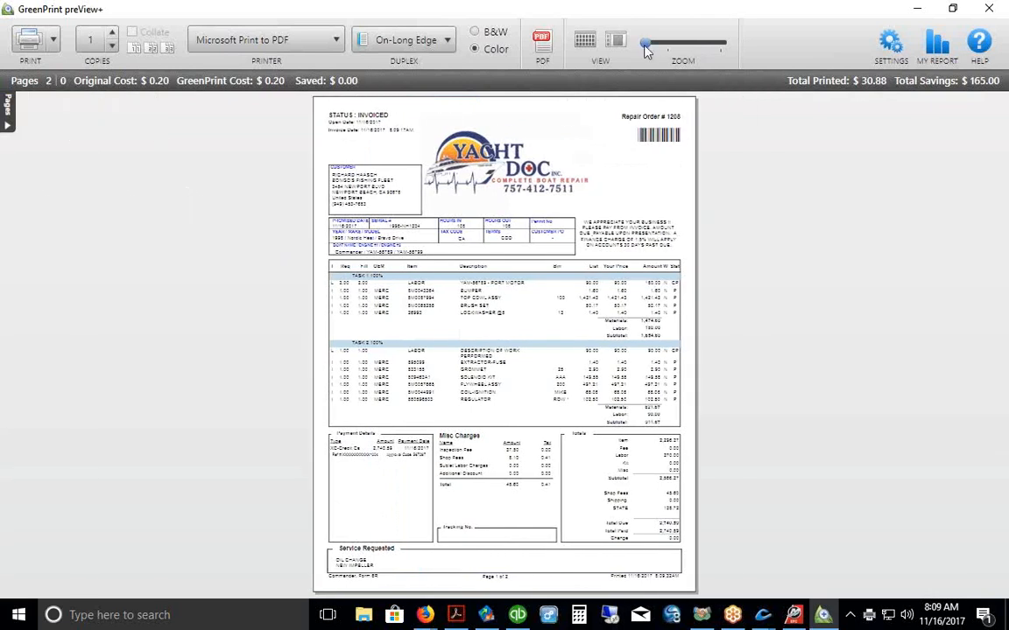
{"action": "left_click_drag", "start_coordinate": [647, 43], "coordinate": [659, 50]}
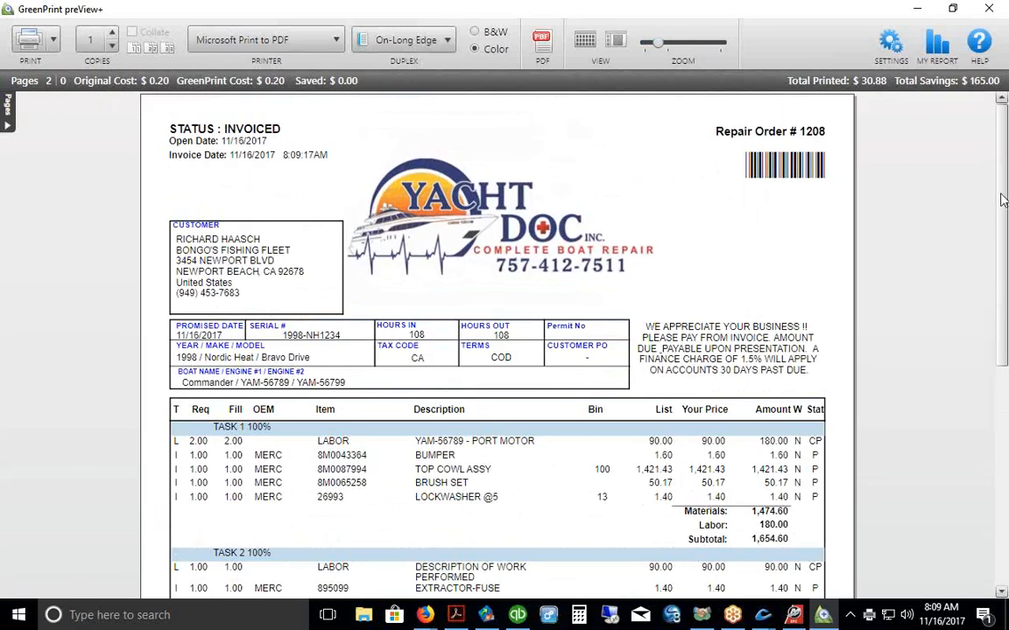
{"action": "scroll", "coordinate": [1005, 210], "scroll_direction": "down", "scroll_amount": 1}
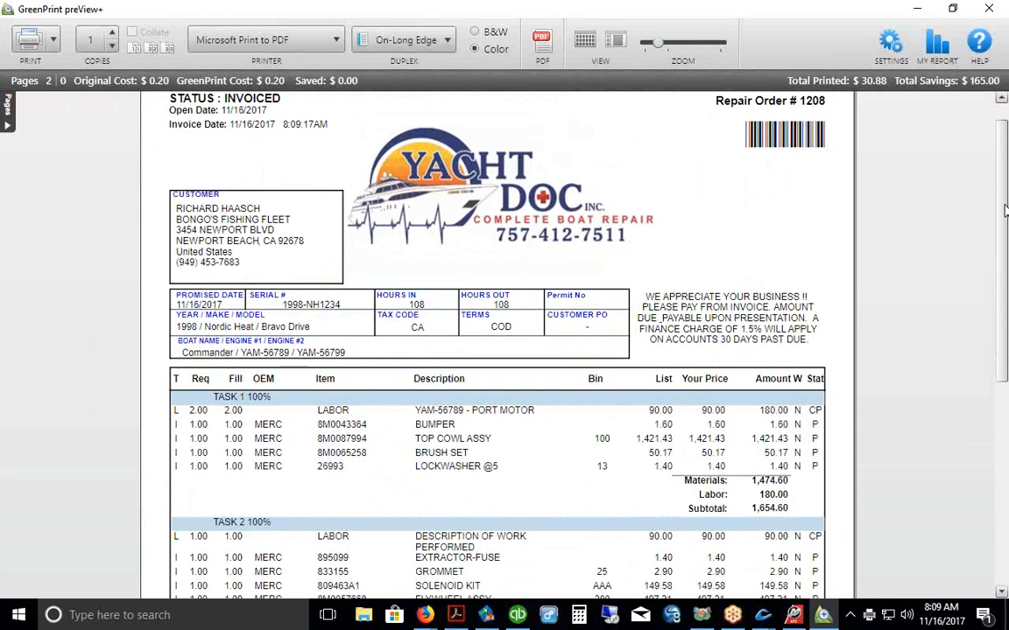
{"action": "scroll", "coordinate": [1005, 210], "scroll_direction": "down", "scroll_amount": 1}
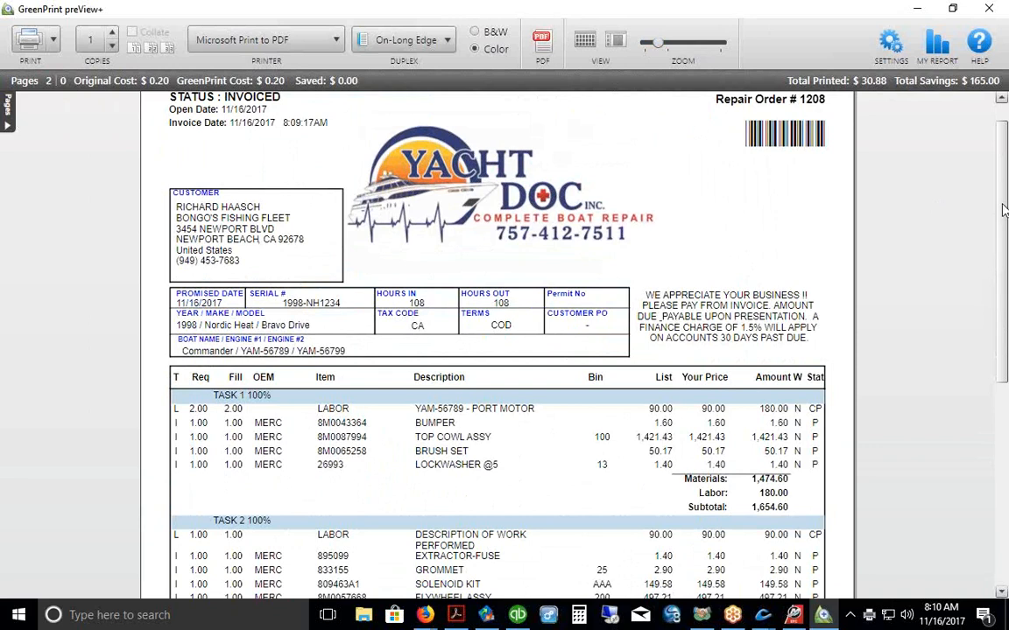
{"action": "scroll", "coordinate": [1004, 225], "scroll_direction": "down", "scroll_amount": 1}
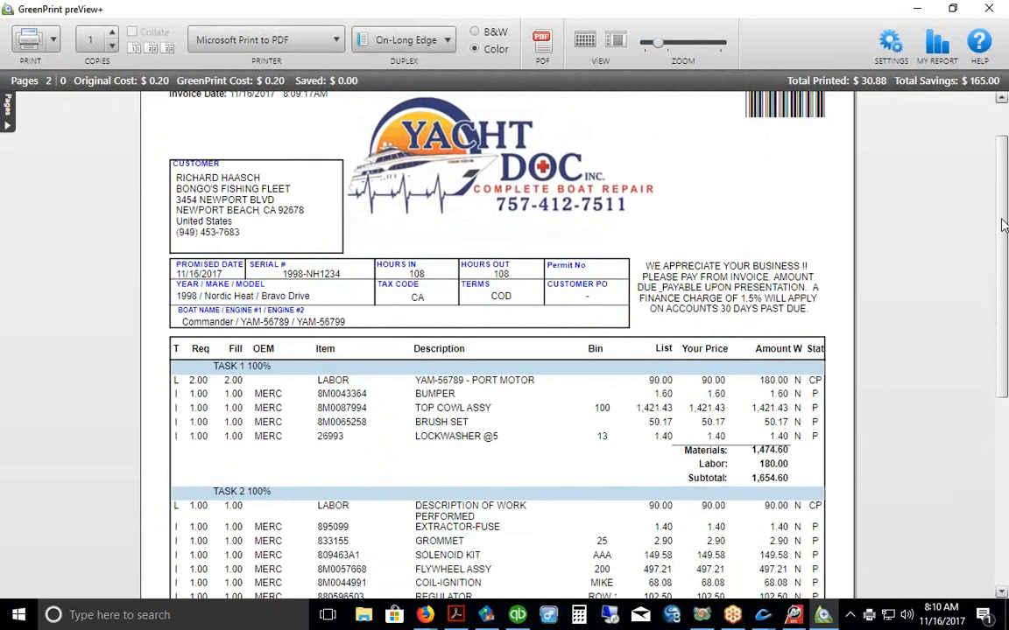
{"action": "scroll", "coordinate": [1004, 225], "scroll_direction": "up", "scroll_amount": 2}
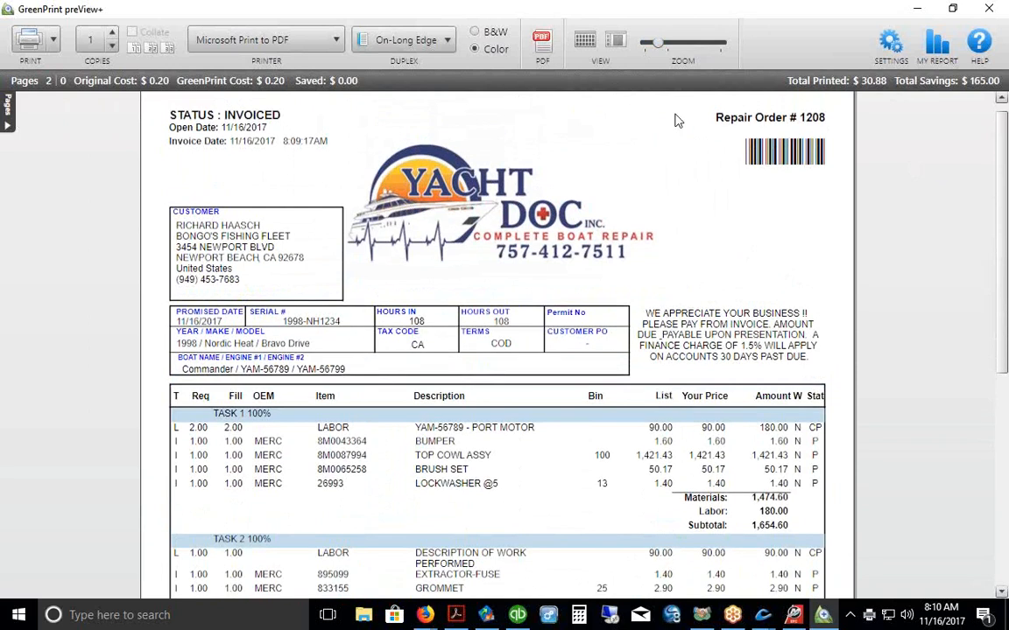
{"action": "left_click_drag", "start_coordinate": [657, 44], "coordinate": [654, 44]}
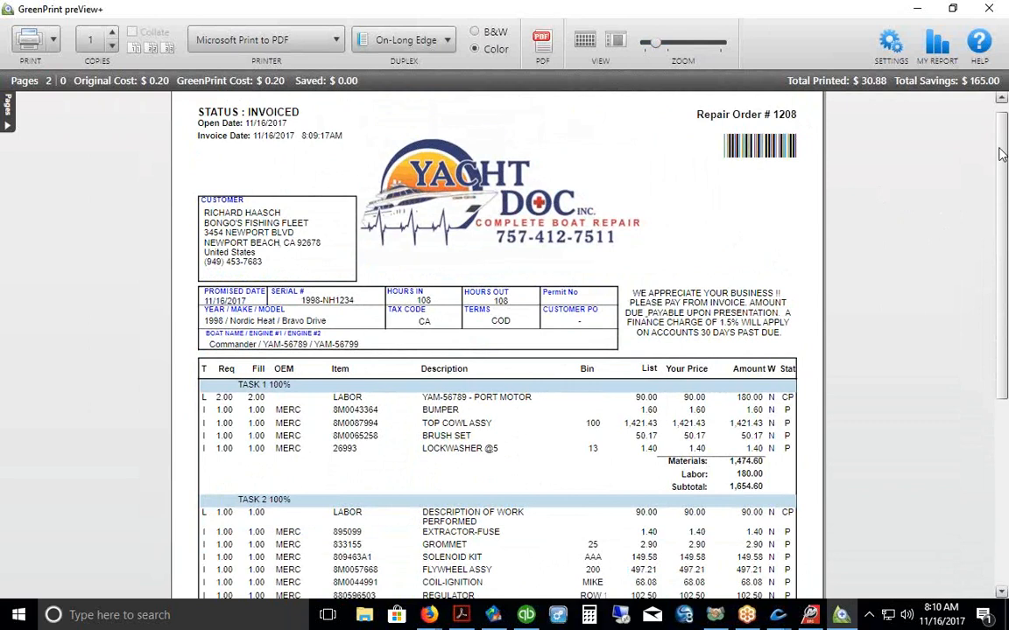
{"action": "left_click_drag", "start_coordinate": [1002, 146], "coordinate": [1003, 146]}
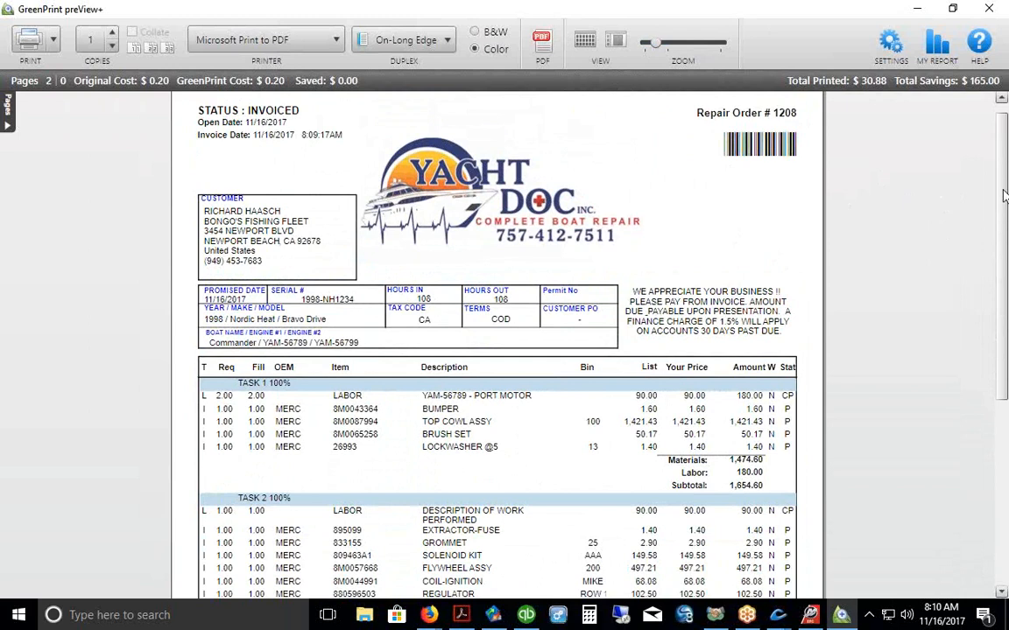
{"action": "left_click_drag", "start_coordinate": [1004, 183], "coordinate": [1005, 233]}
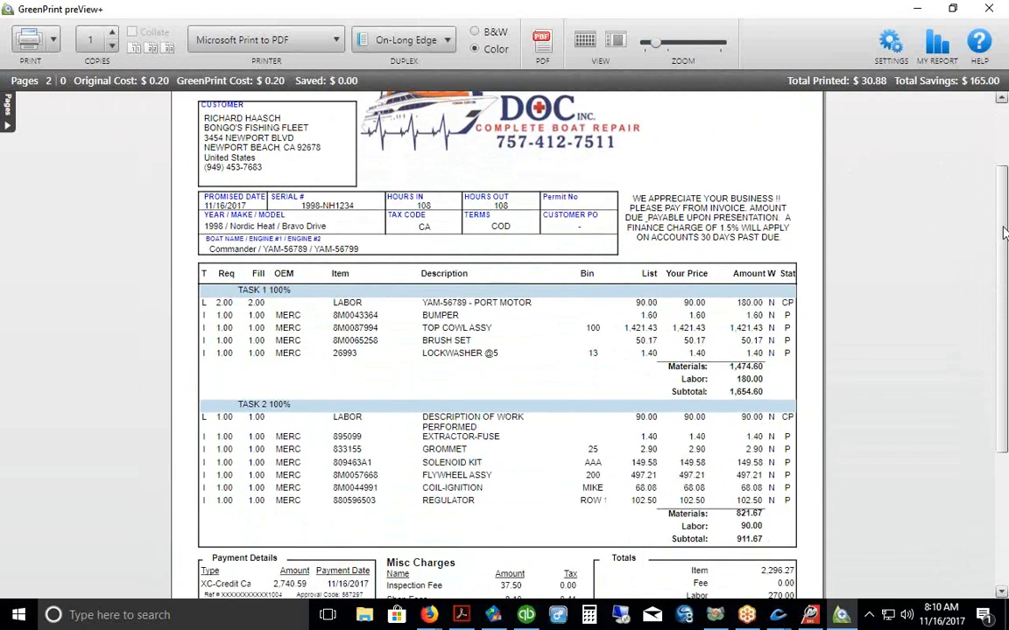
{"action": "scroll", "coordinate": [904, 214], "scroll_direction": "down", "scroll_amount": 3}
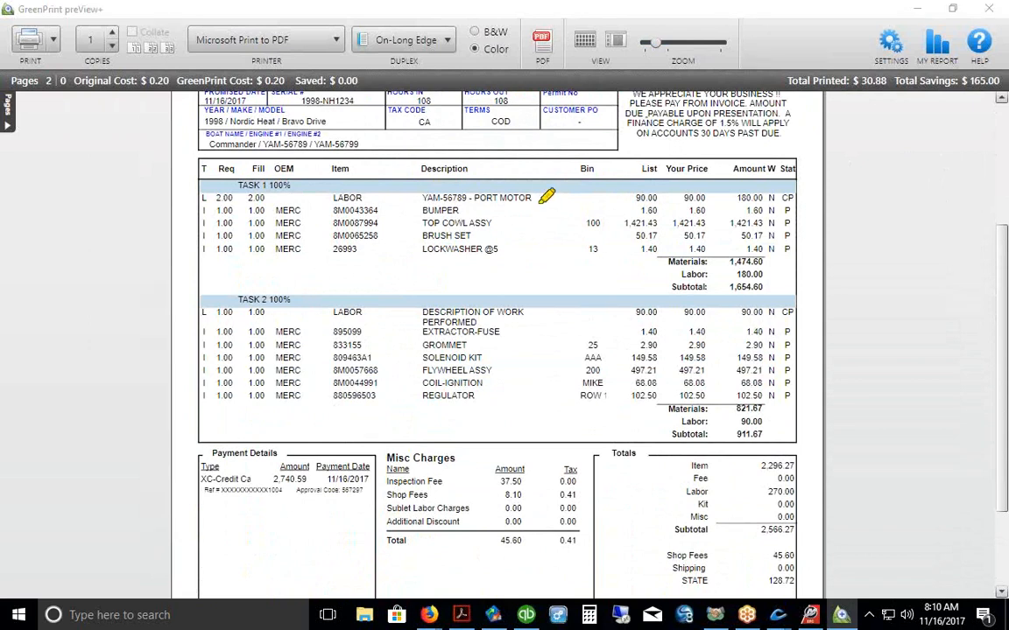
{"action": "left_click_drag", "start_coordinate": [533, 198], "coordinate": [562, 176]}
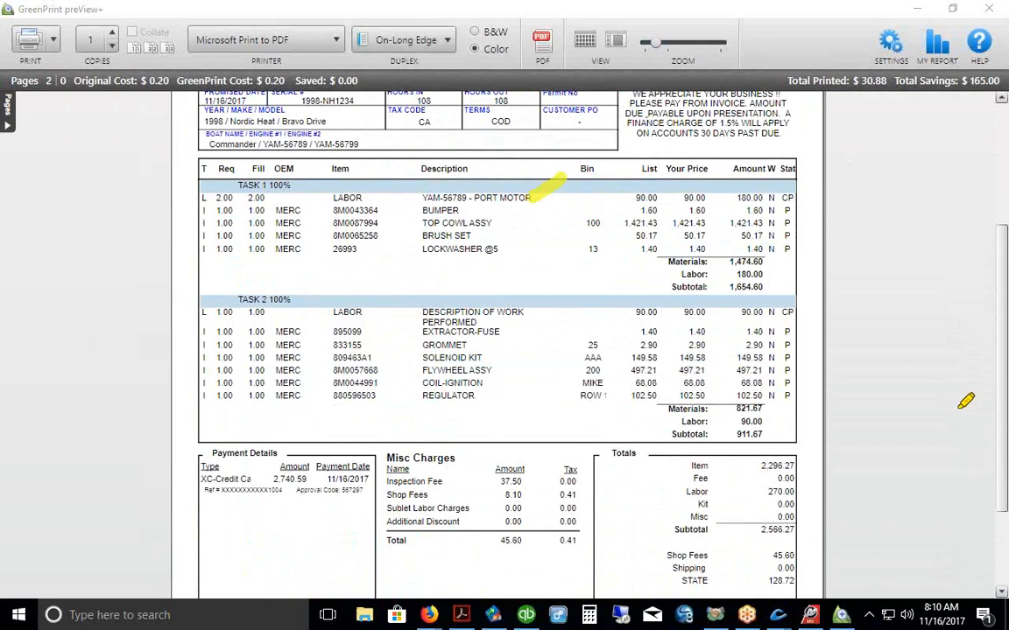
{"action": "left_click_drag", "start_coordinate": [176, 172], "coordinate": [212, 261]}
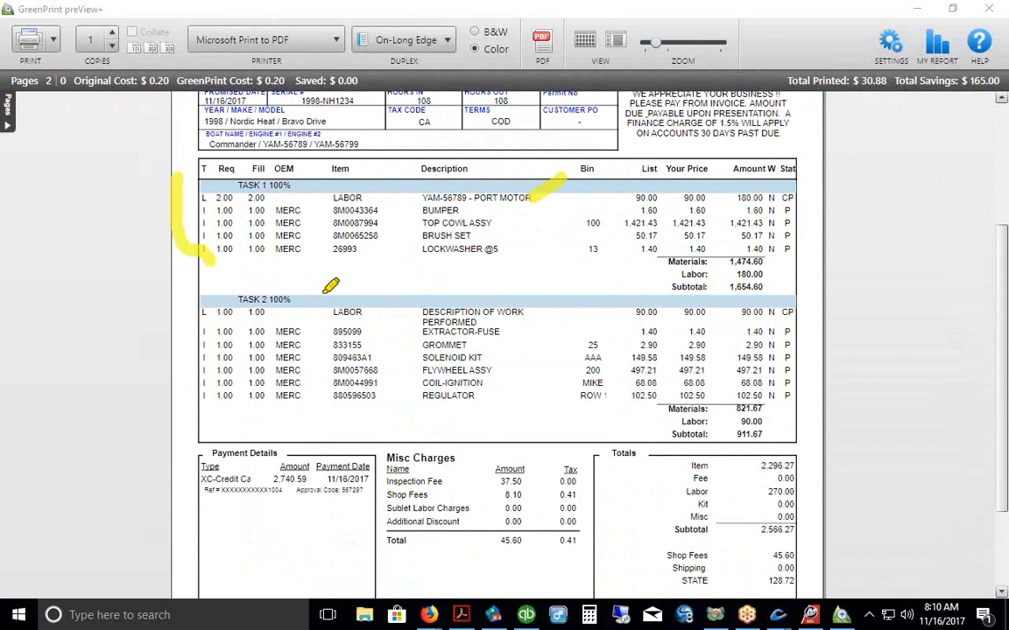
{"action": "left_click_drag", "start_coordinate": [186, 310], "coordinate": [207, 405]}
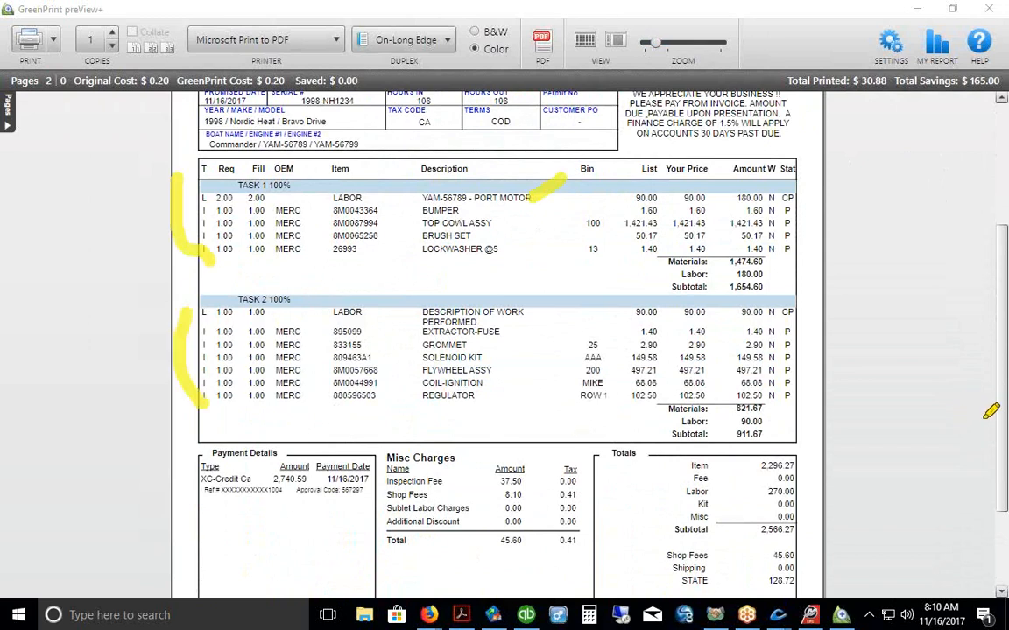
{"action": "key", "text": "Escape"}
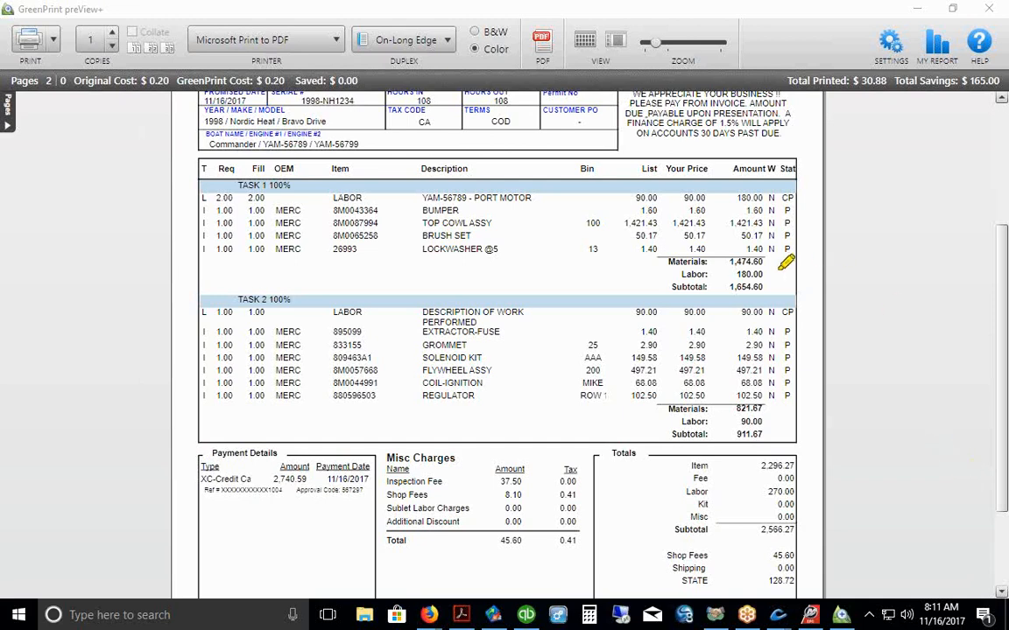
{"action": "left_click_drag", "start_coordinate": [767, 265], "coordinate": [793, 265]}
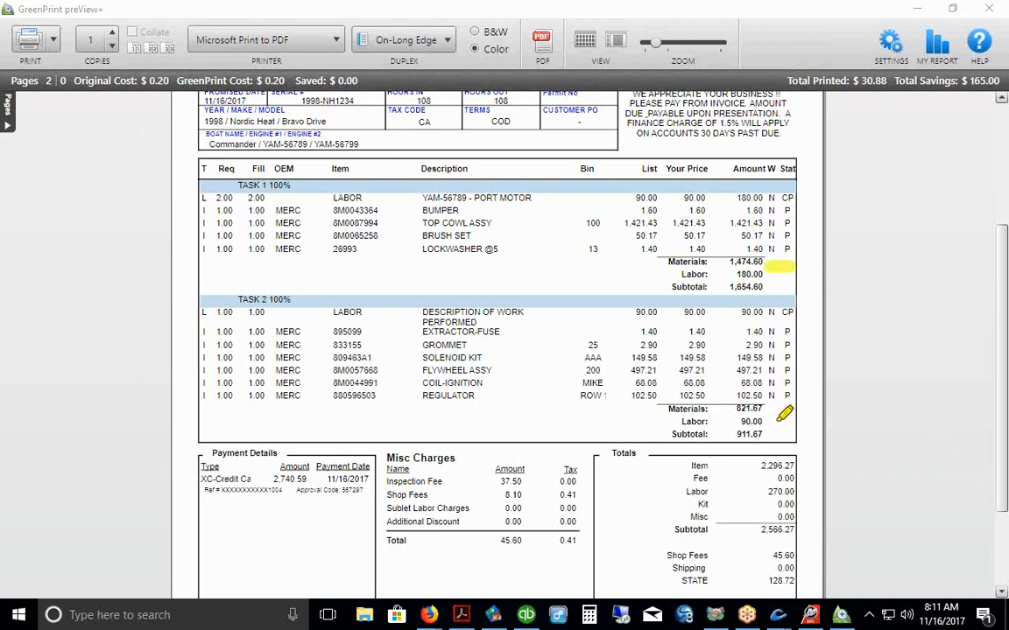
{"action": "left_click_drag", "start_coordinate": [775, 418], "coordinate": [814, 417]}
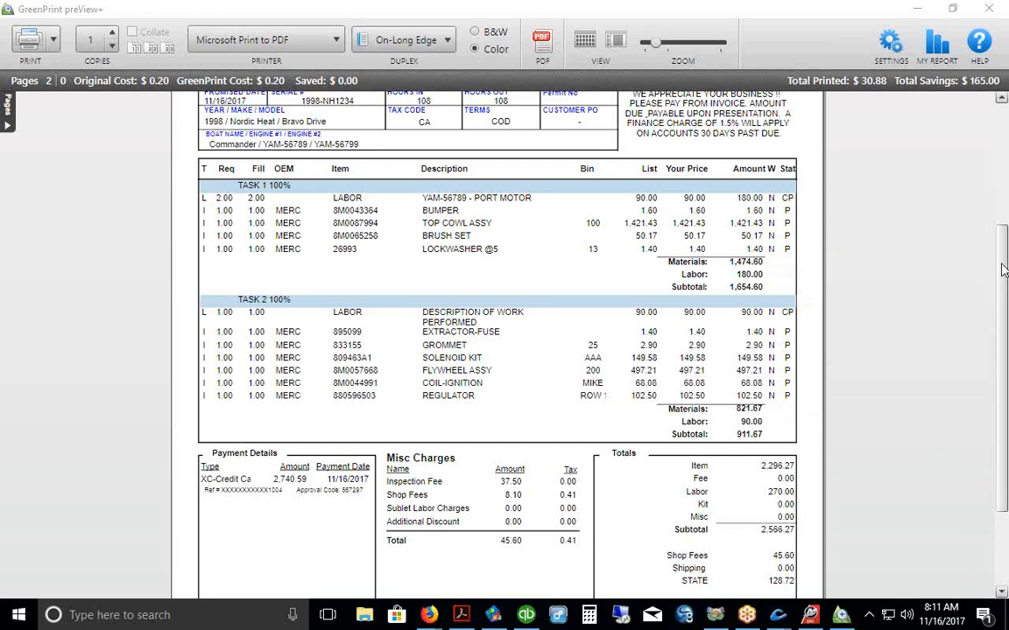
Step: Scroll and zoom through the invoice to review its Totals section
{"action": "scroll", "coordinate": [1003, 278], "scroll_direction": "down", "scroll_amount": 1}
{"action": "left_click_drag", "start_coordinate": [1004, 278], "coordinate": [1004, 294]}
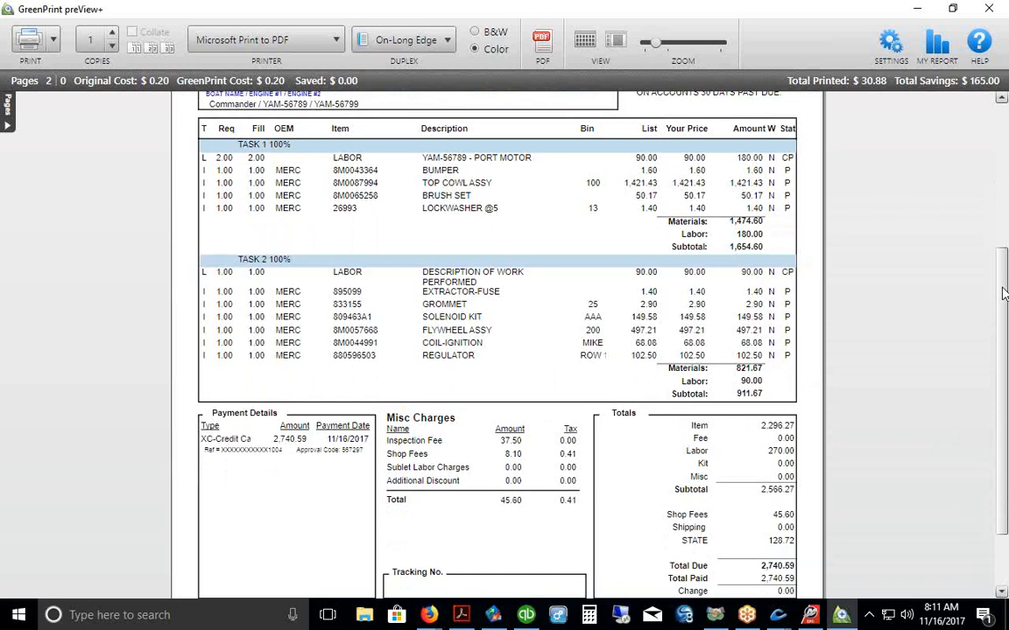
{"action": "scroll", "coordinate": [905, 265], "scroll_direction": "down", "scroll_amount": 3}
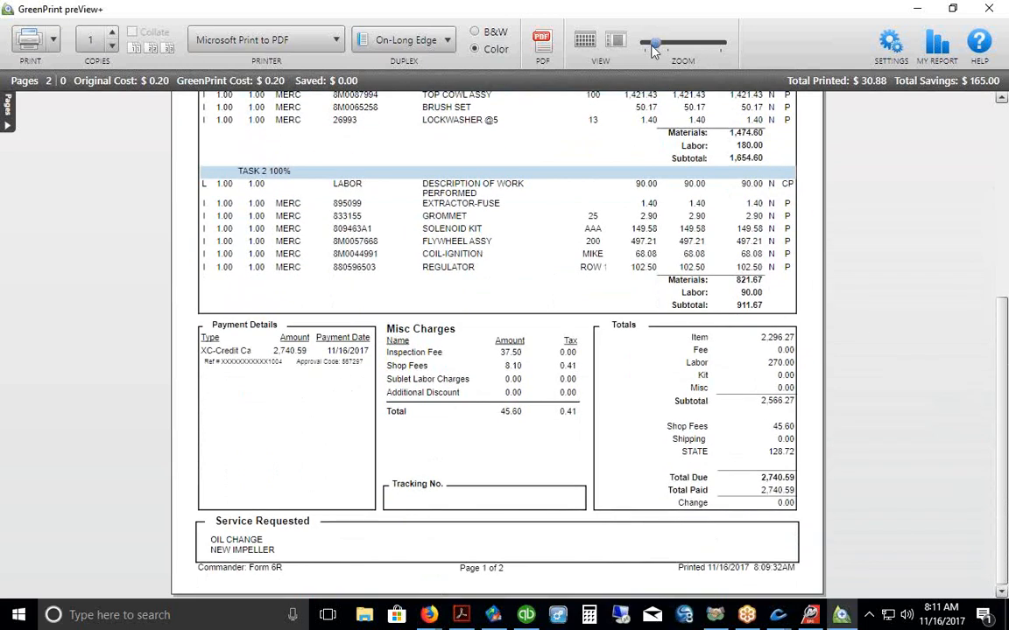
{"action": "left_click_drag", "start_coordinate": [652, 44], "coordinate": [659, 44]}
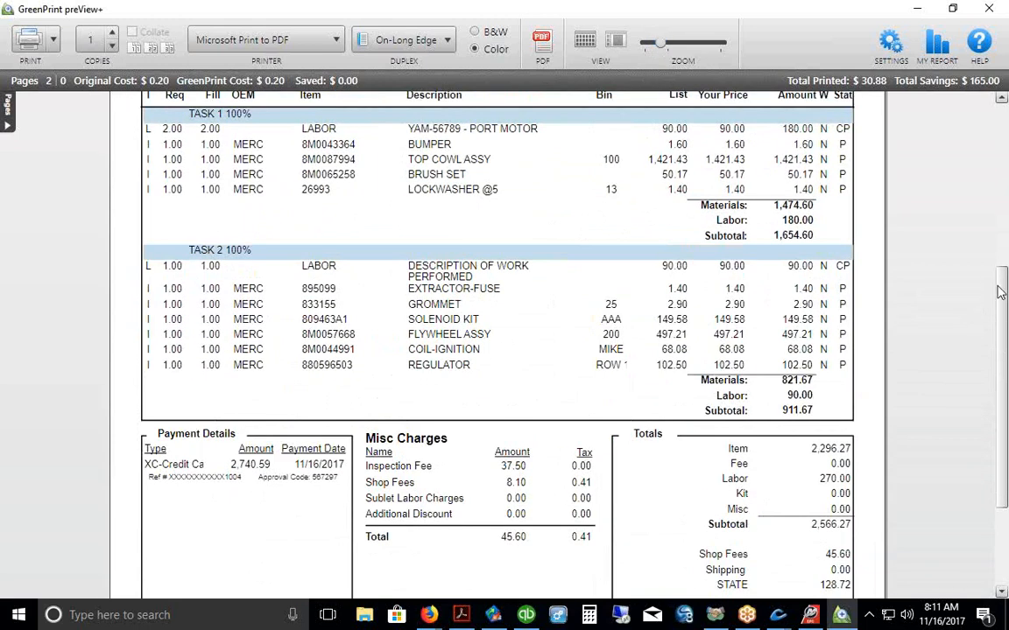
{"action": "scroll", "coordinate": [1003, 291], "scroll_direction": "down", "scroll_amount": 3}
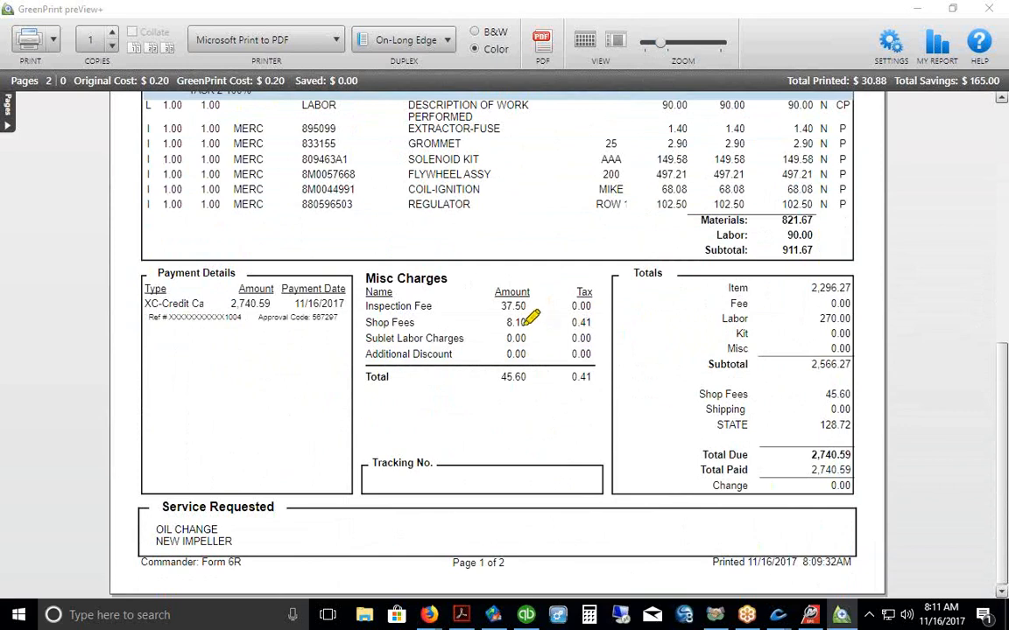
{"action": "left_click_drag", "start_coordinate": [533, 324], "coordinate": [550, 295]}
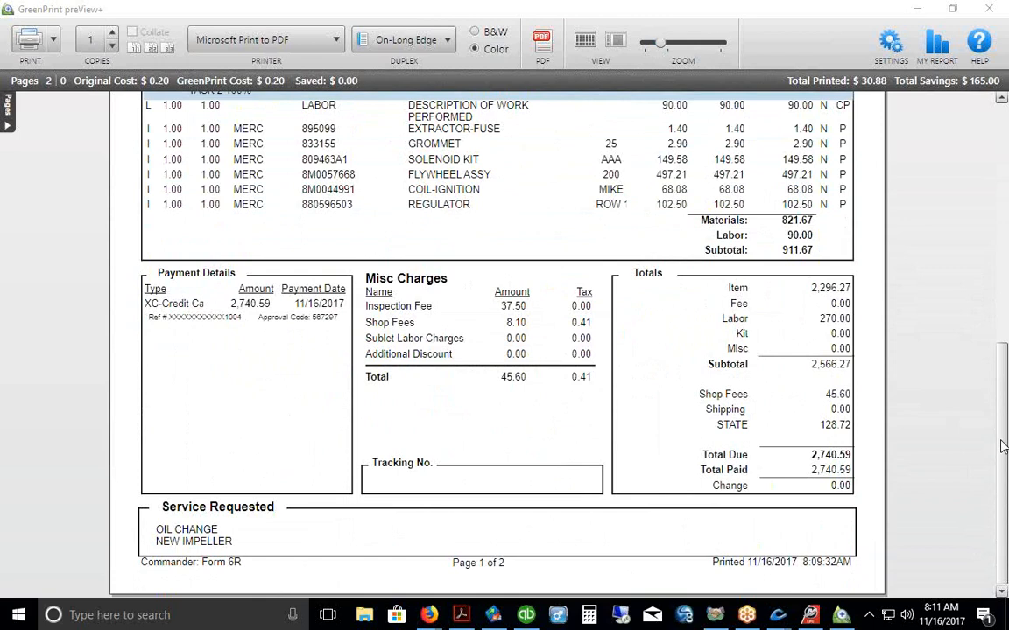
{"action": "scroll", "coordinate": [613, 420], "scroll_direction": "up", "scroll_amount": 1}
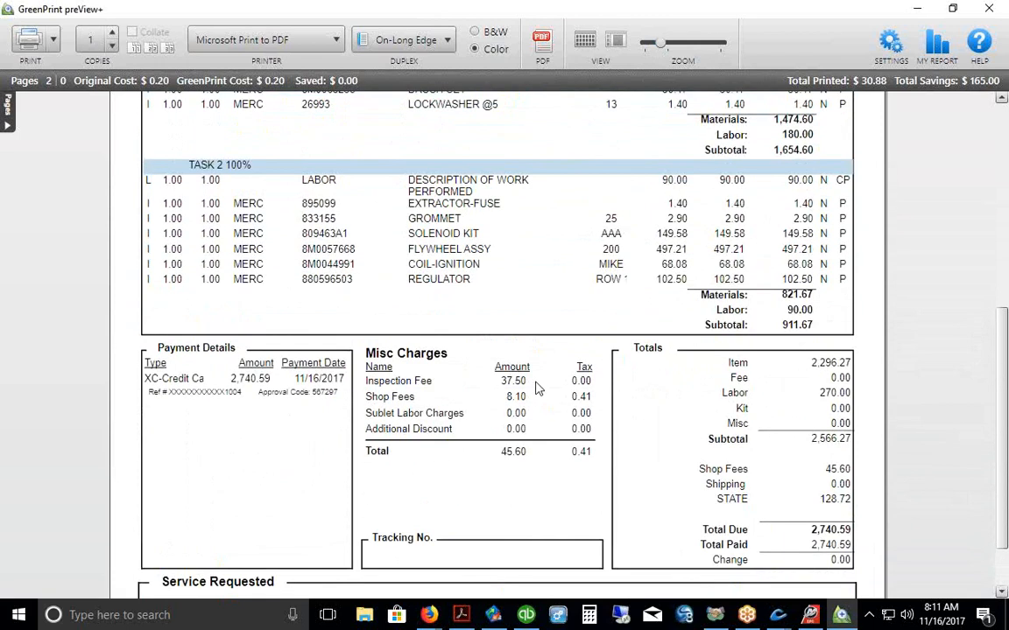
{"action": "mouse_move", "coordinate": [1002, 405]}
{"action": "left_mouse_down"}
{"action": "mouse_move", "coordinate": [998, 380]}
{"action": "mouse_move", "coordinate": [897, 356]}
{"action": "left_mouse_up"}
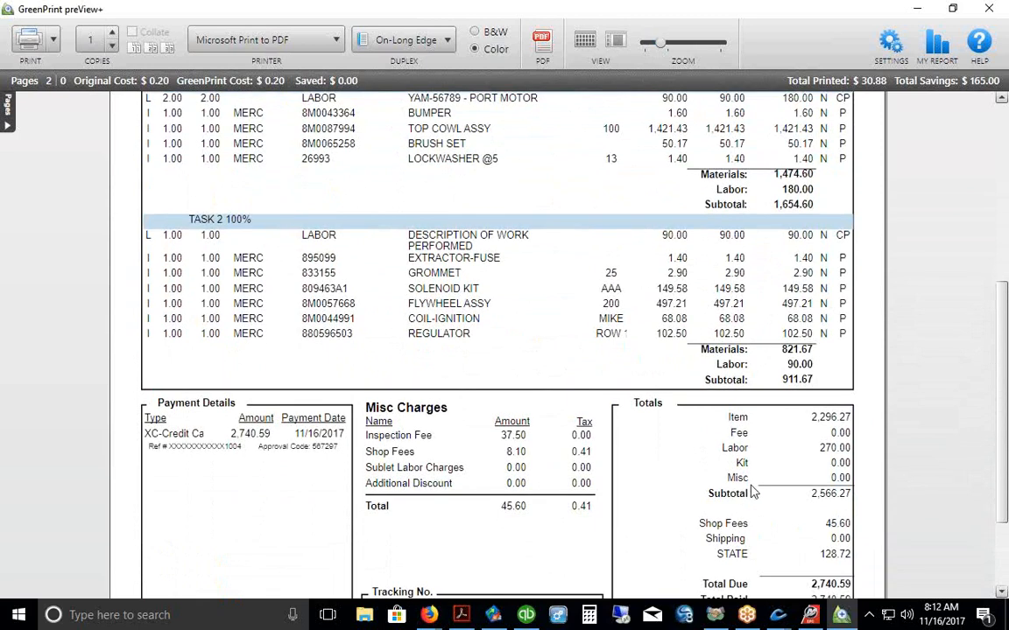
{"action": "left_click_drag", "start_coordinate": [1005, 397], "coordinate": [1002, 207]}
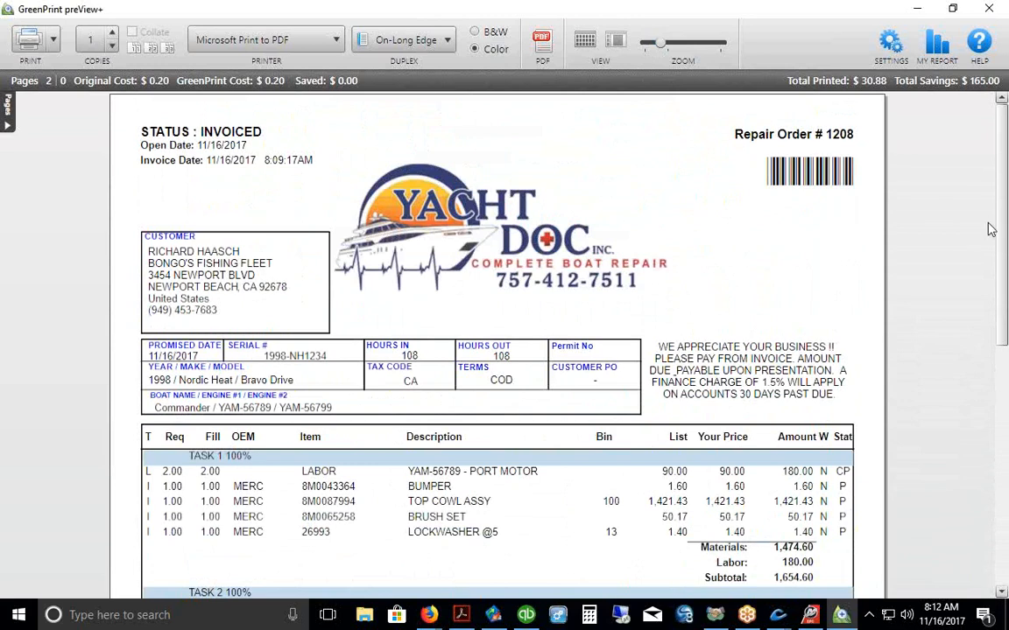
Step: Close the preview, cancel the print job, and select the bill-to customer and company lines
{"action": "left_click", "coordinate": [989, 13]}
{"action": "left_click", "coordinate": [553, 345]}
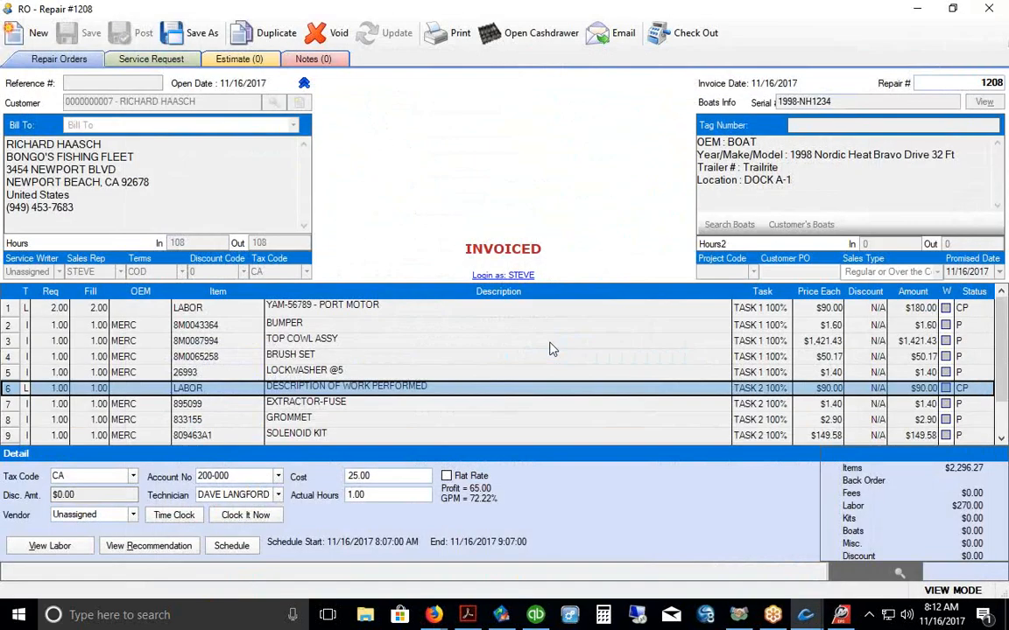
{"action": "left_click_drag", "start_coordinate": [136, 157], "coordinate": [7, 155]}
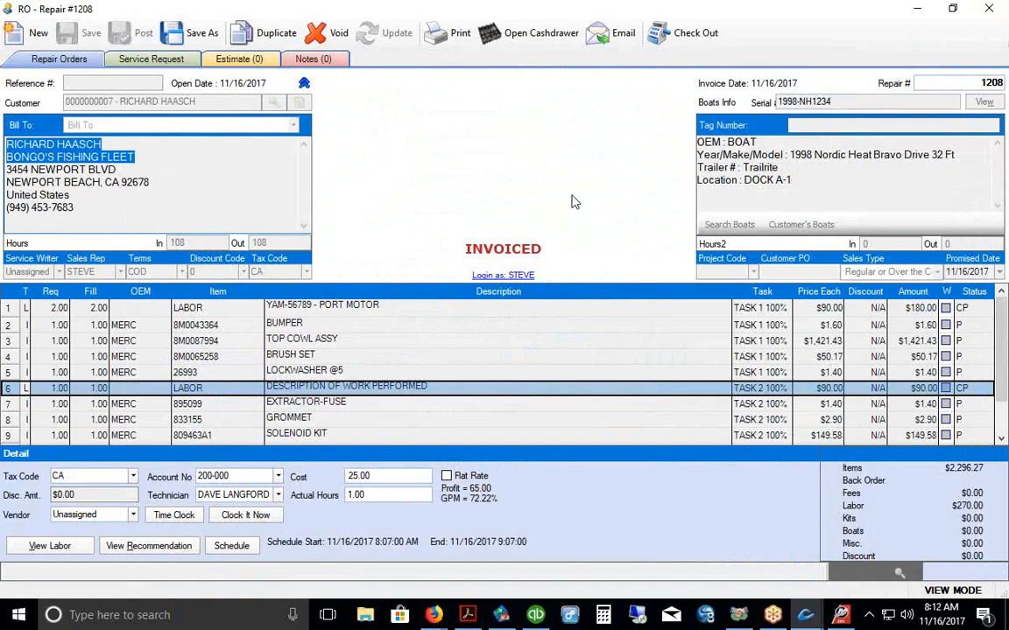
Step: Transfer only today's 11/16/2017 transactions via the QuickBooks Interface, then minimize it
{"action": "left_click", "coordinate": [502, 616]}
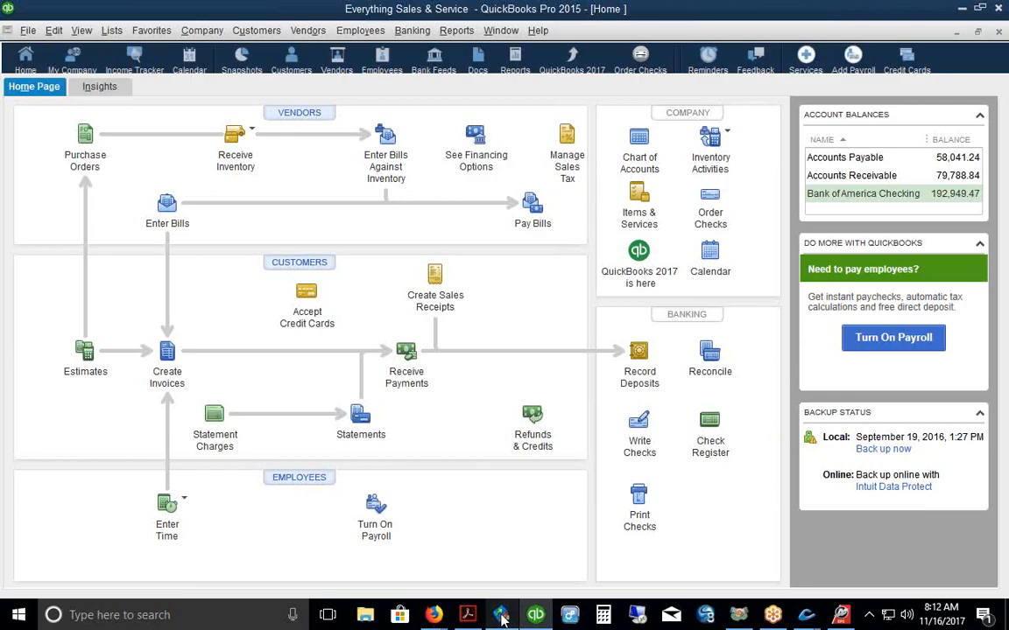
{"action": "right_click", "coordinate": [502, 617]}
{"action": "left_click", "coordinate": [474, 590]}
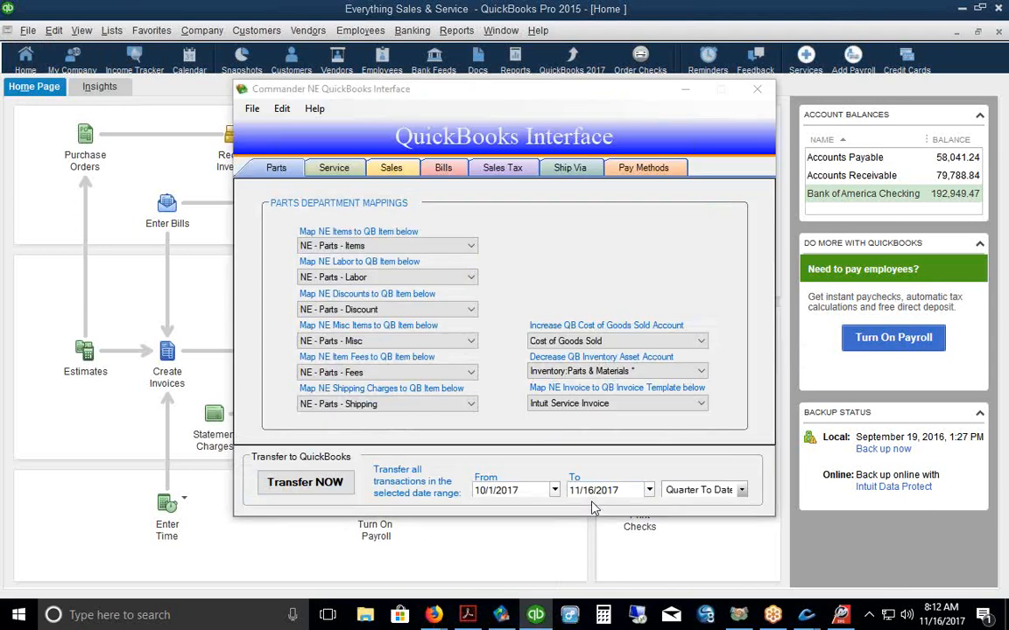
{"action": "left_click", "coordinate": [740, 490]}
{"action": "left_click", "coordinate": [692, 504]}
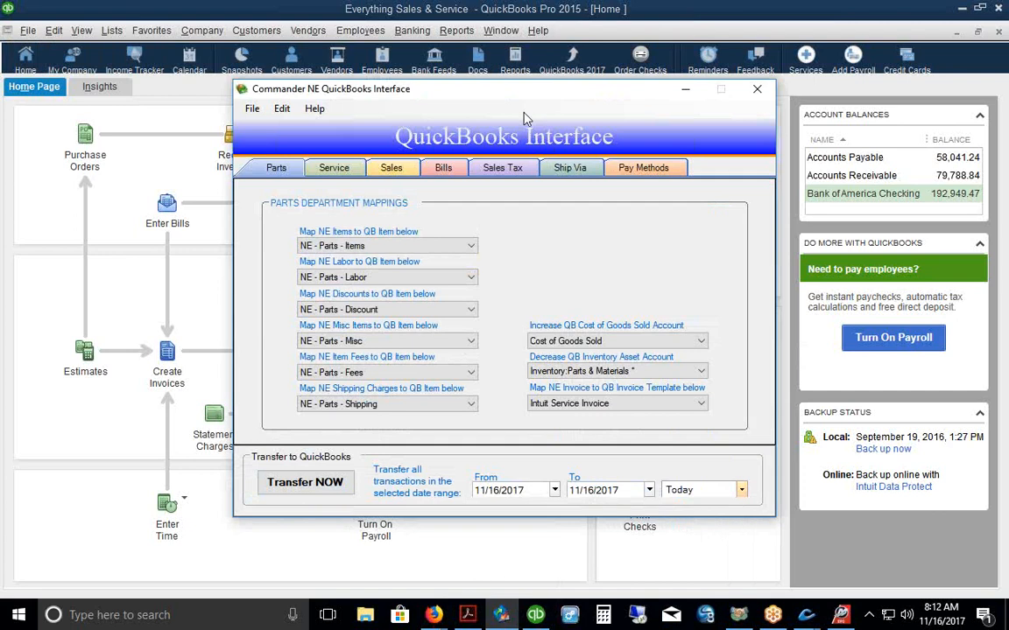
{"action": "left_click", "coordinate": [317, 488]}
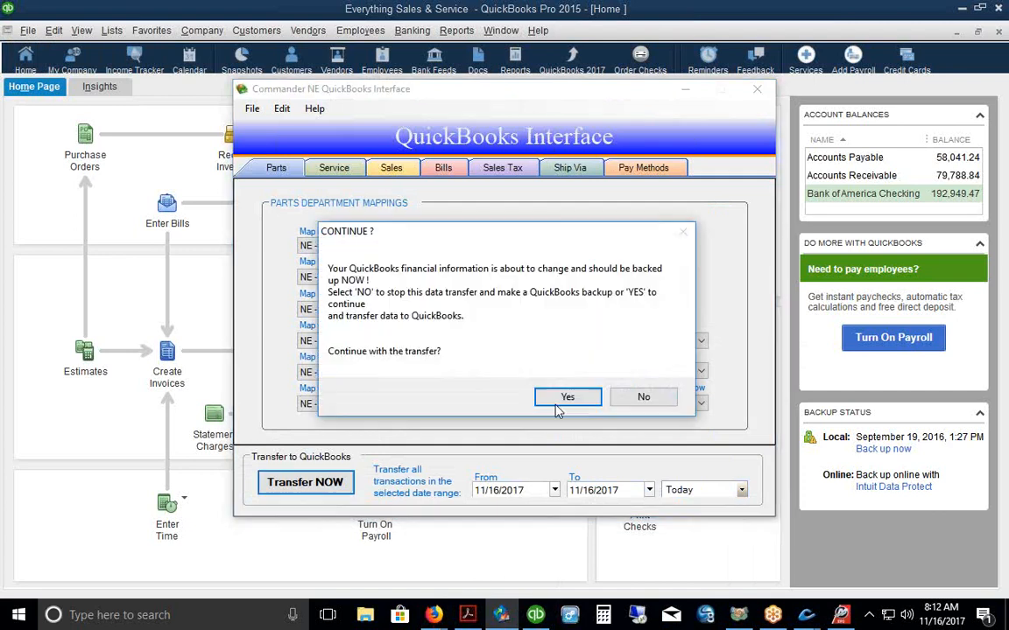
{"action": "left_click", "coordinate": [567, 397]}
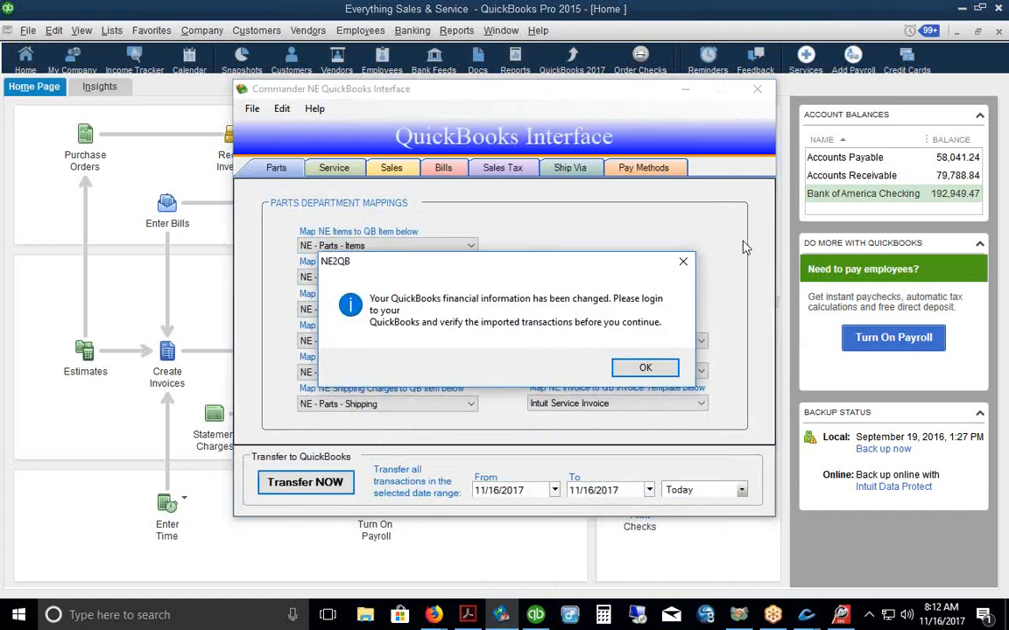
{"action": "left_click", "coordinate": [645, 367]}
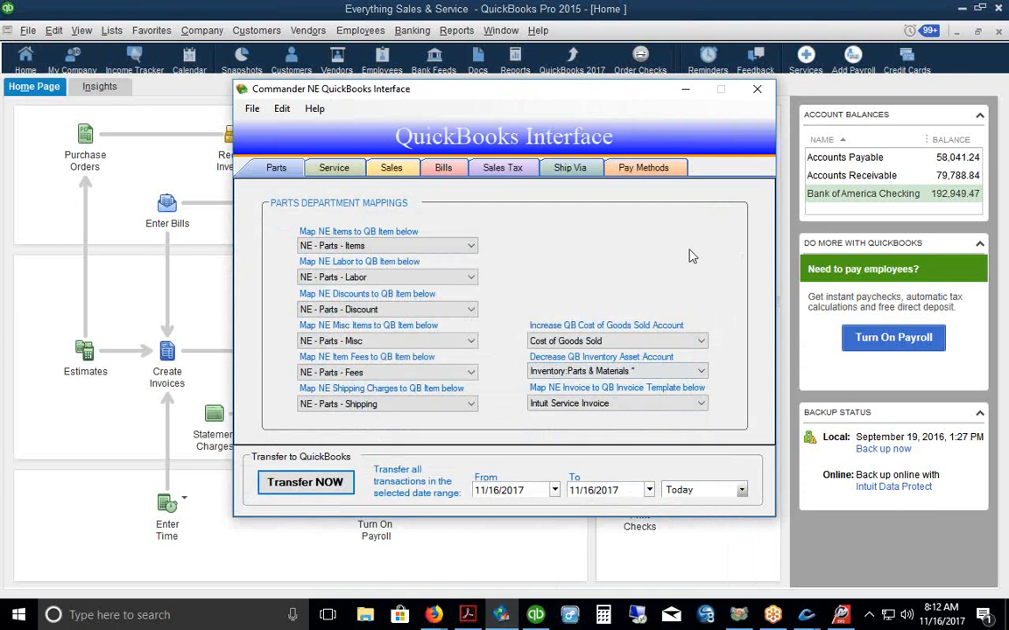
{"action": "left_click", "coordinate": [686, 89]}
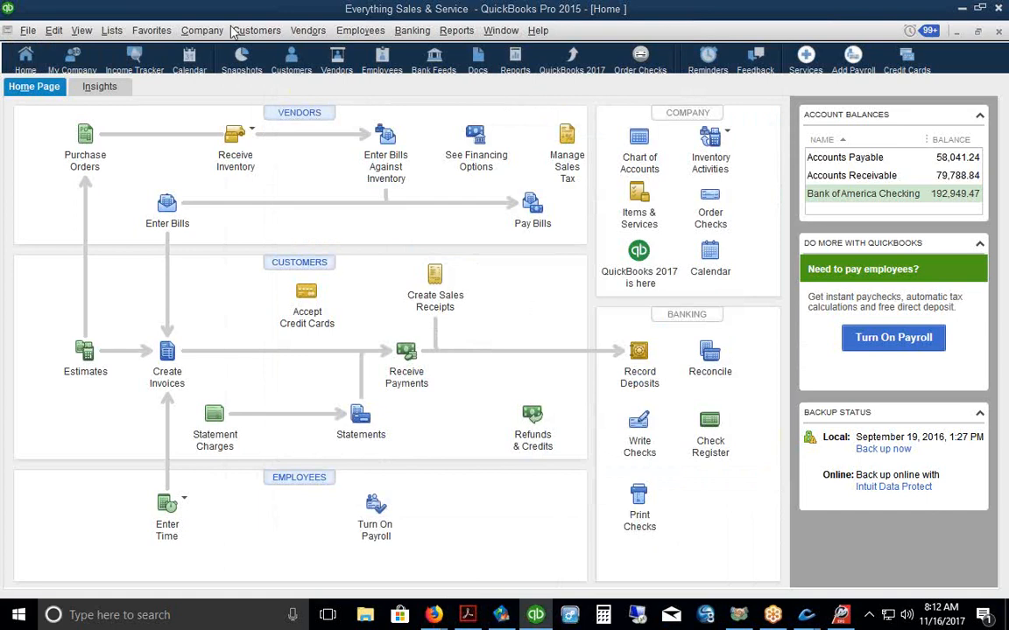
Step: Open the Customer Center and sort customers by last name ascending
{"action": "left_click", "coordinate": [257, 29]}
{"action": "left_click", "coordinate": [256, 50]}
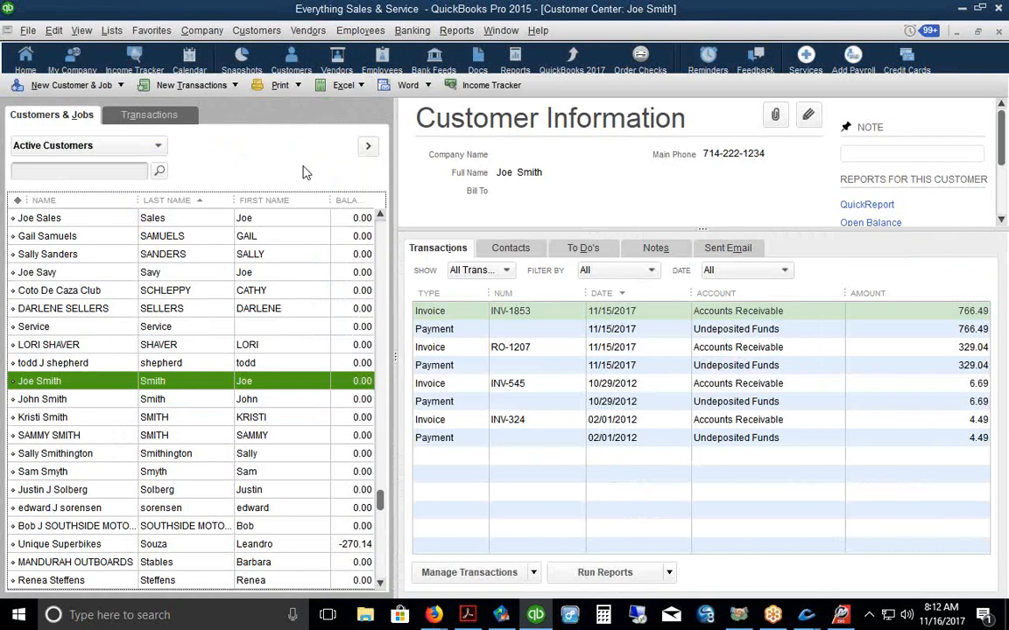
{"action": "left_click", "coordinate": [180, 200]}
{"action": "left_click_drag", "start_coordinate": [381, 313], "coordinate": [381, 214]}
{"action": "left_click", "coordinate": [179, 199]}
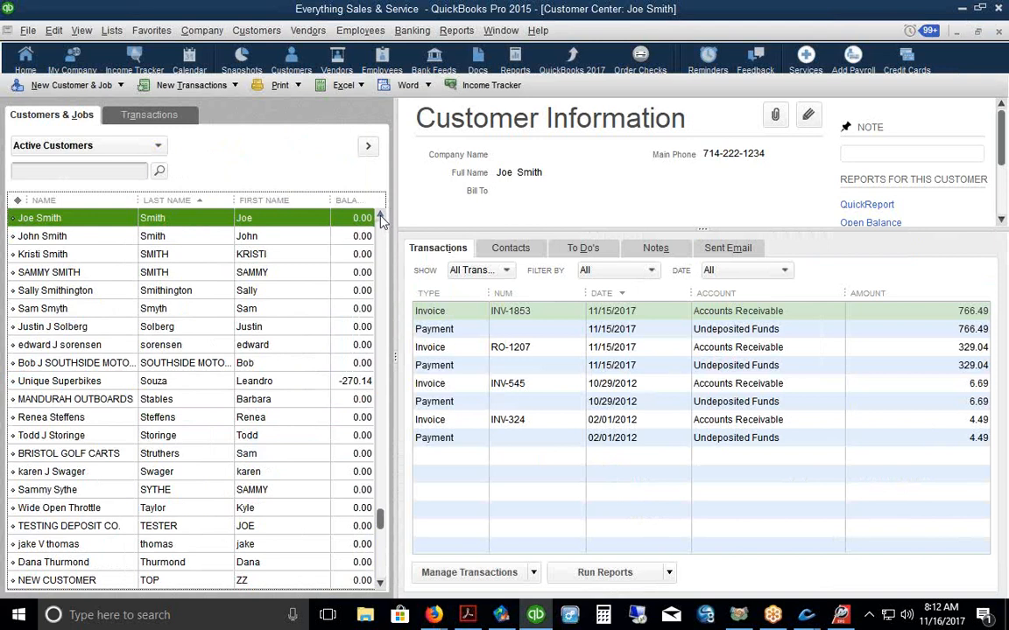
{"action": "left_click_drag", "start_coordinate": [380, 524], "coordinate": [375, 336]}
Step: Select Bongo's Fishing Fleet and open its invoice RO-1208
{"action": "left_click", "coordinate": [160, 272]}
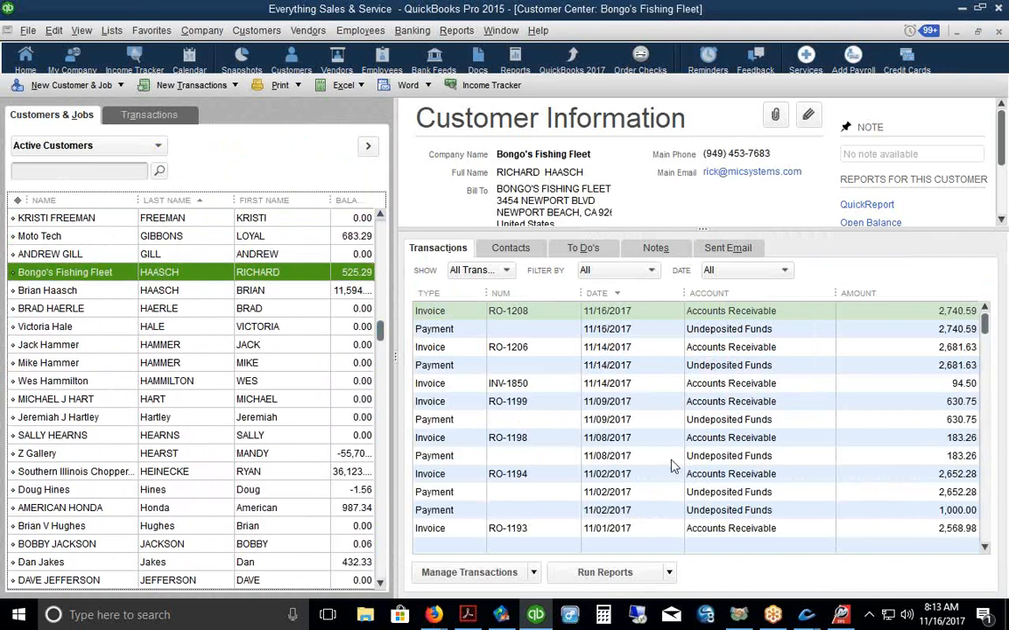
{"action": "left_click", "coordinate": [455, 318]}
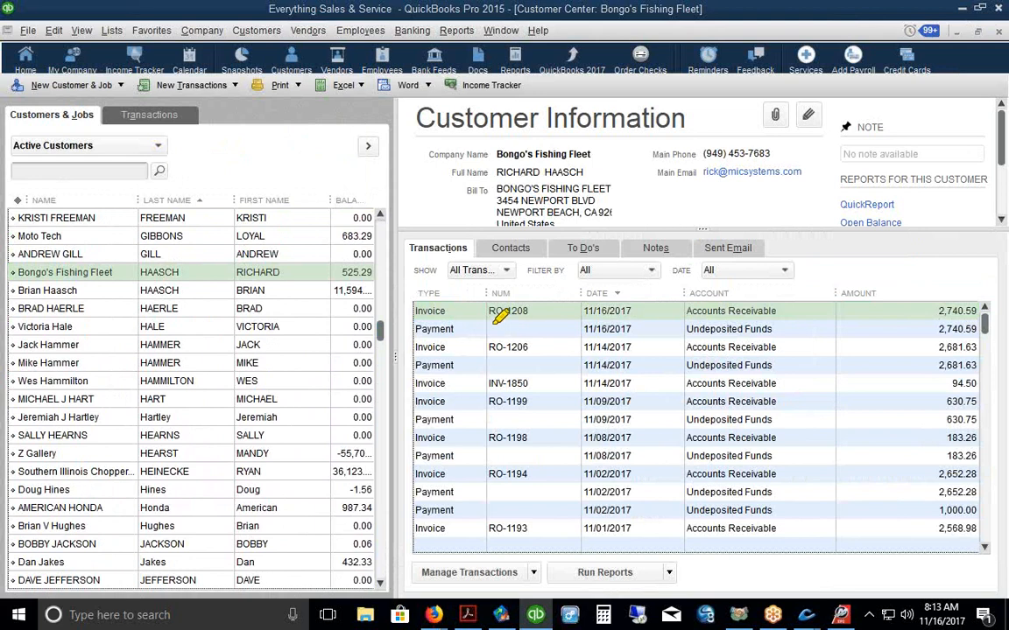
{"action": "left_click_drag", "start_coordinate": [486, 323], "coordinate": [545, 323]}
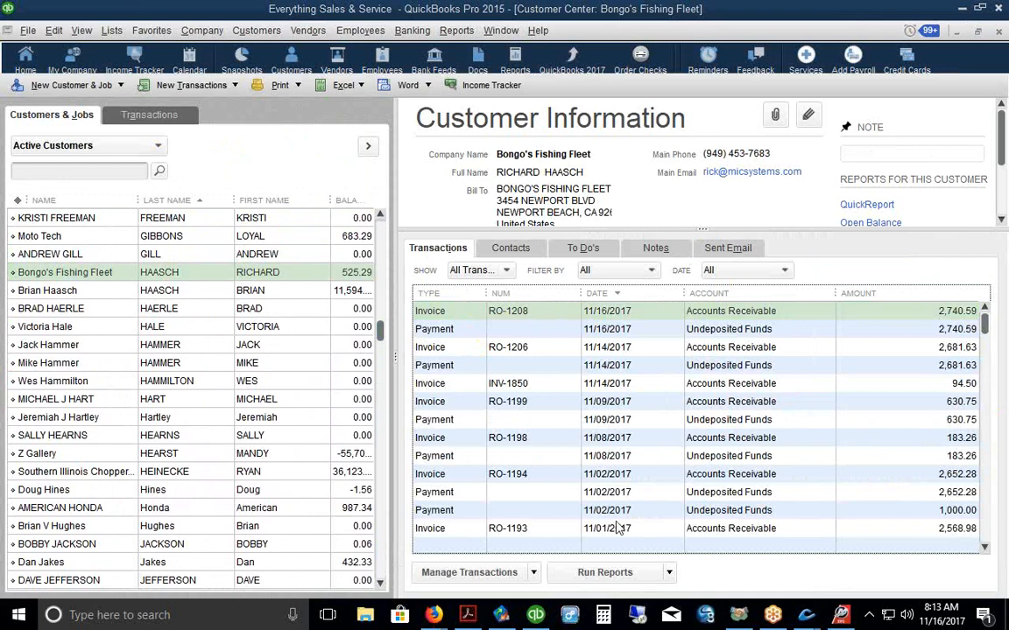
{"action": "double_click", "coordinate": [522, 315]}
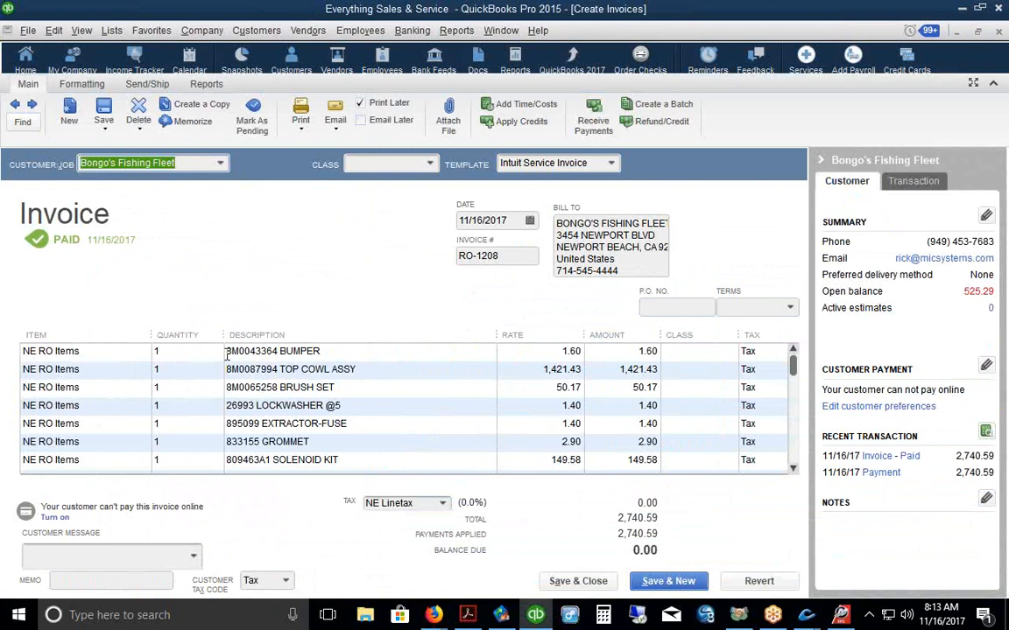
Step: Inspect invoice RO-1208's TOP COWL ASSY, BUMPER and port motor labor lines, then close it
{"action": "left_click", "coordinate": [329, 349]}
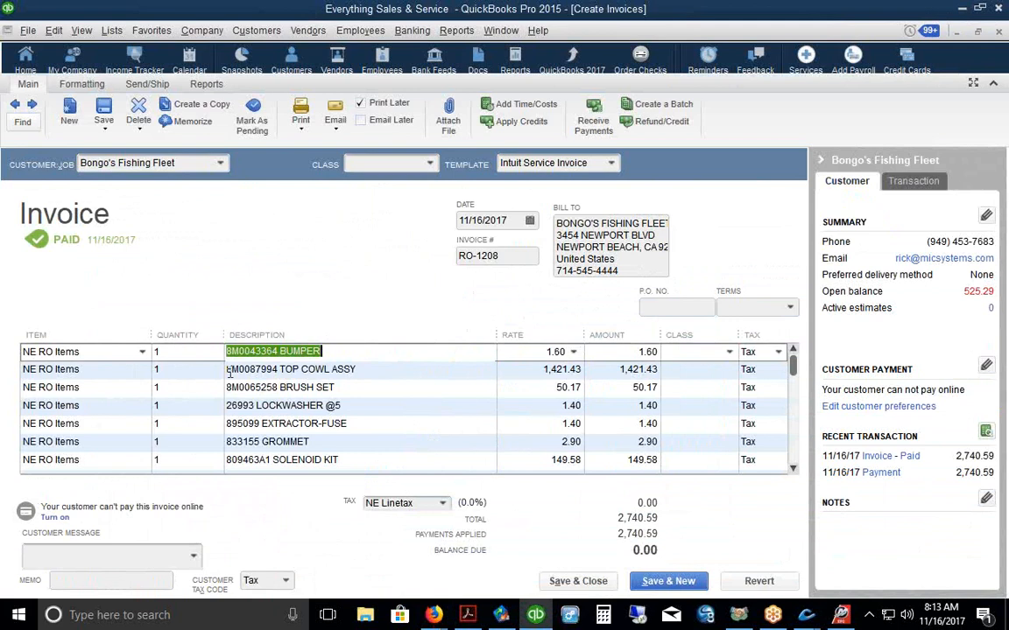
{"action": "left_click", "coordinate": [363, 370]}
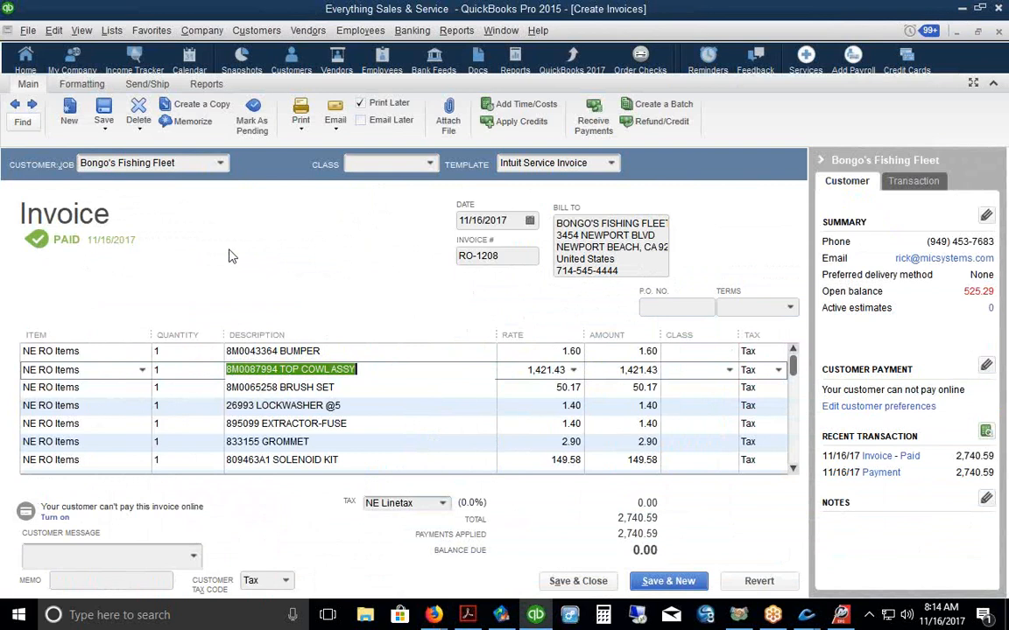
{"action": "scroll", "coordinate": [385, 245], "scroll_direction": "down", "scroll_amount": 2}
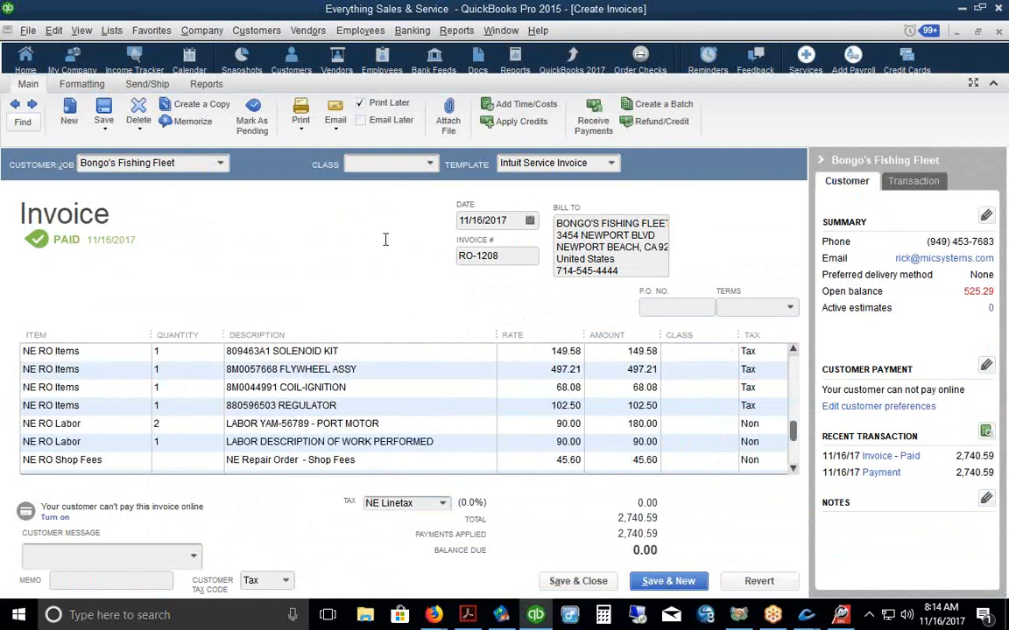
{"action": "left_click_drag", "start_coordinate": [225, 424], "coordinate": [378, 425]}
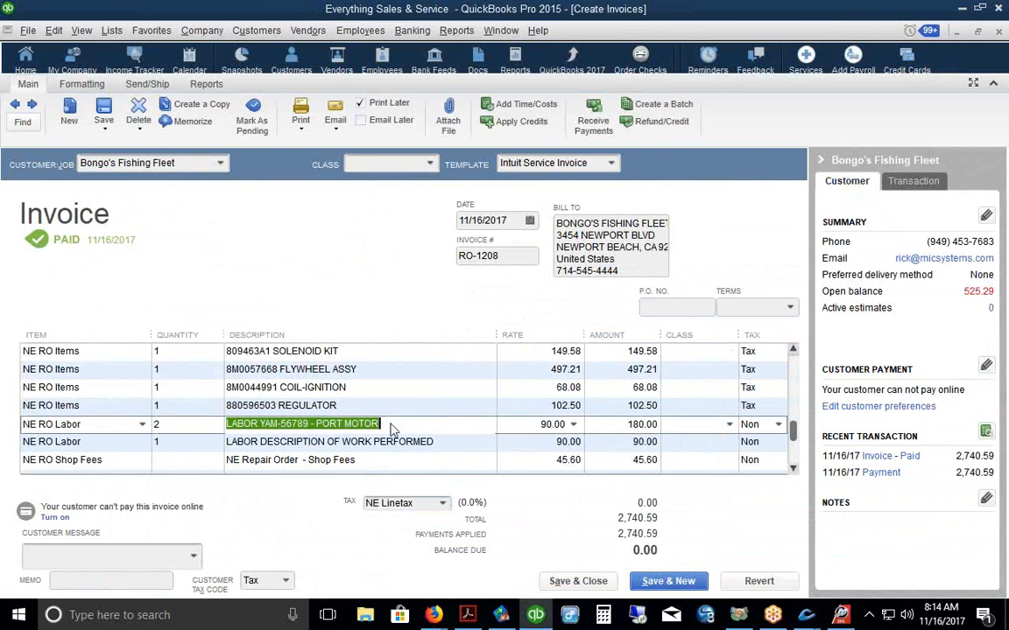
{"action": "scroll", "coordinate": [246, 296], "scroll_direction": "up", "scroll_amount": 2}
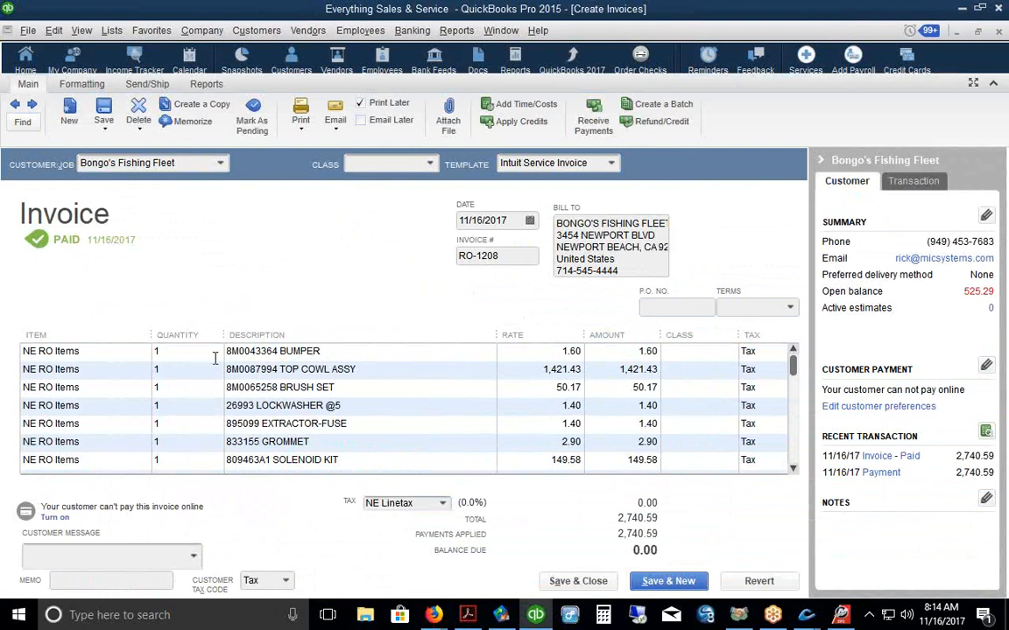
{"action": "left_click_drag", "start_coordinate": [225, 351], "coordinate": [322, 351]}
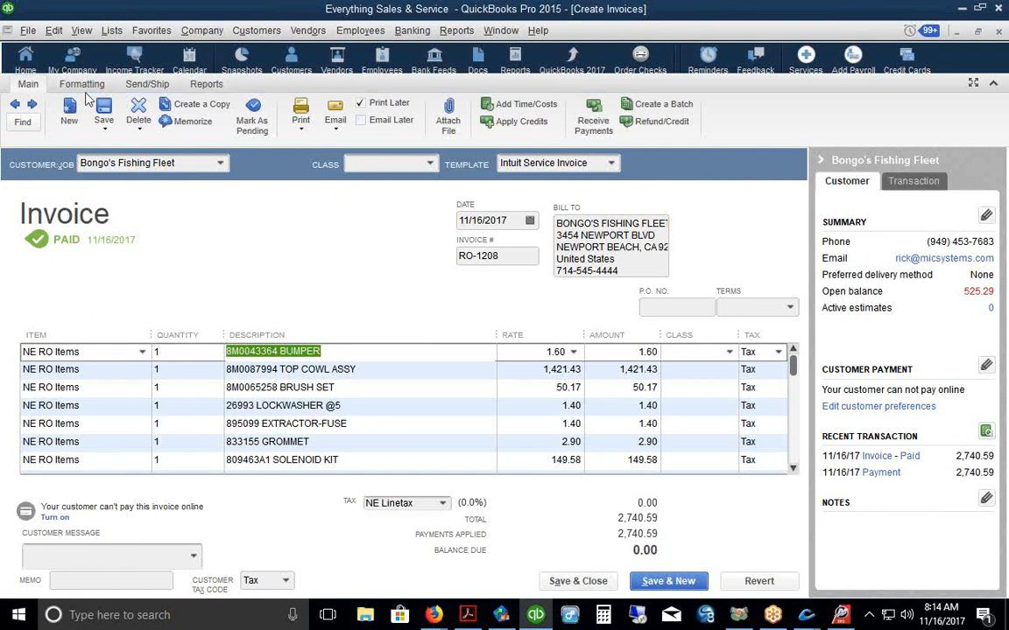
{"action": "left_click", "coordinate": [27, 57]}
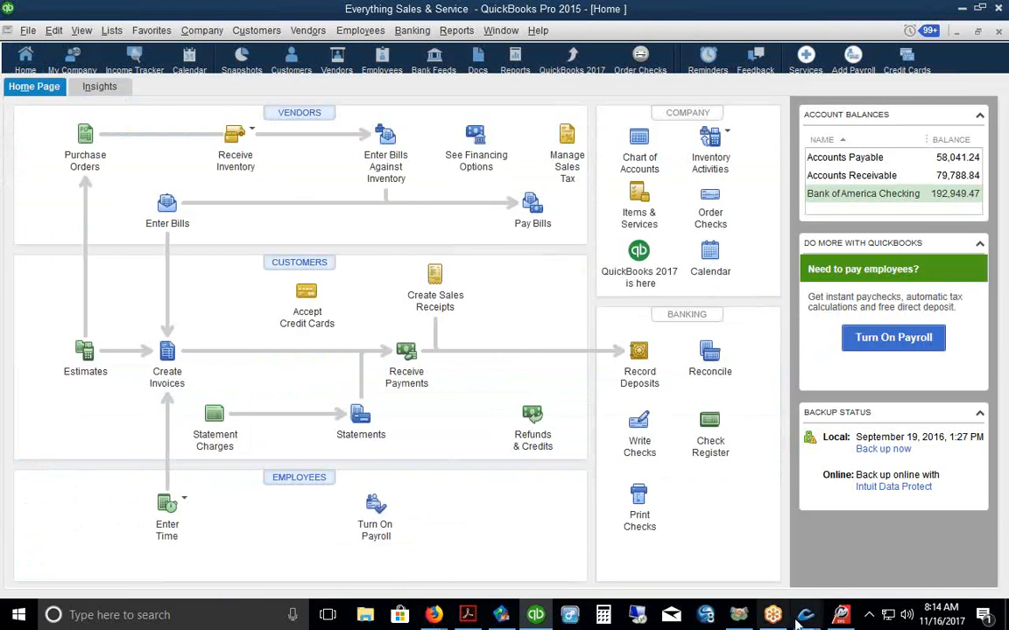
Step: Close repair order 1208 and start entering a bill for purchase order 1425
{"action": "mouse_move", "coordinate": [806, 612]}
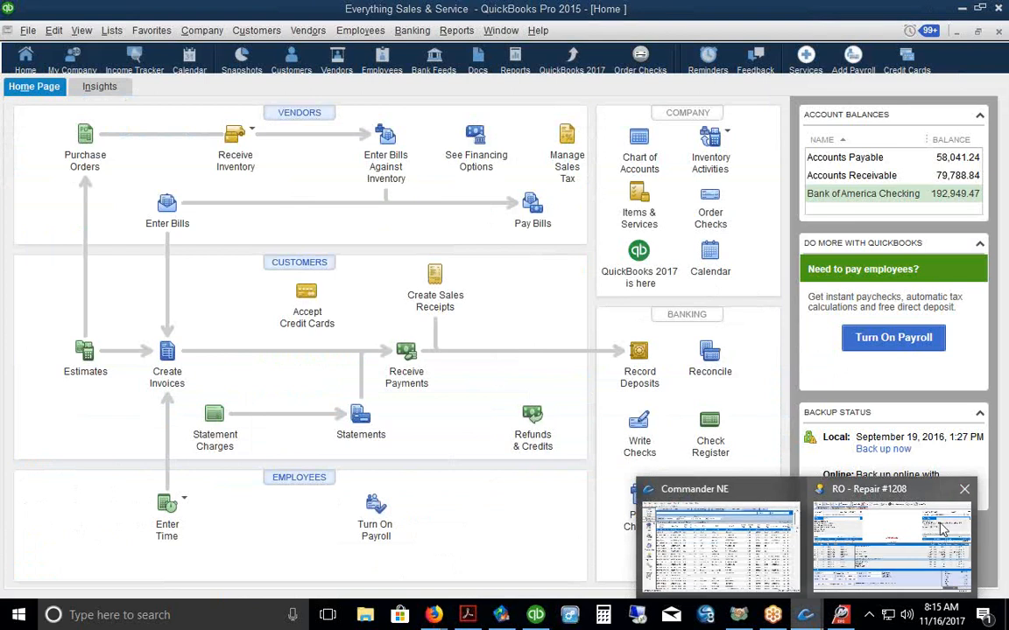
{"action": "left_click", "coordinate": [964, 495]}
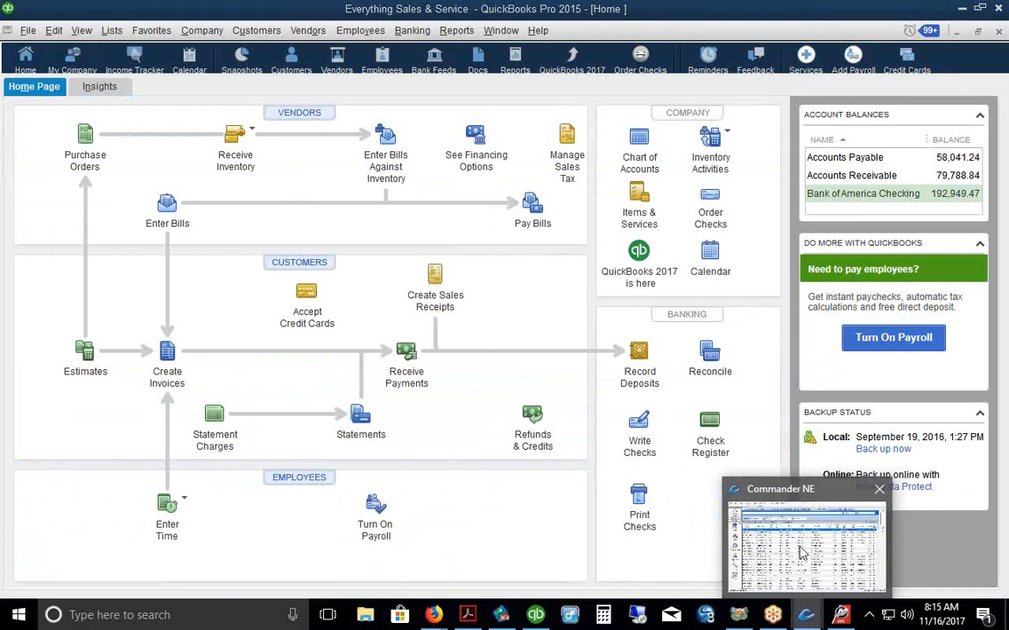
{"action": "left_click", "coordinate": [771, 539]}
{"action": "left_click", "coordinate": [38, 70]}
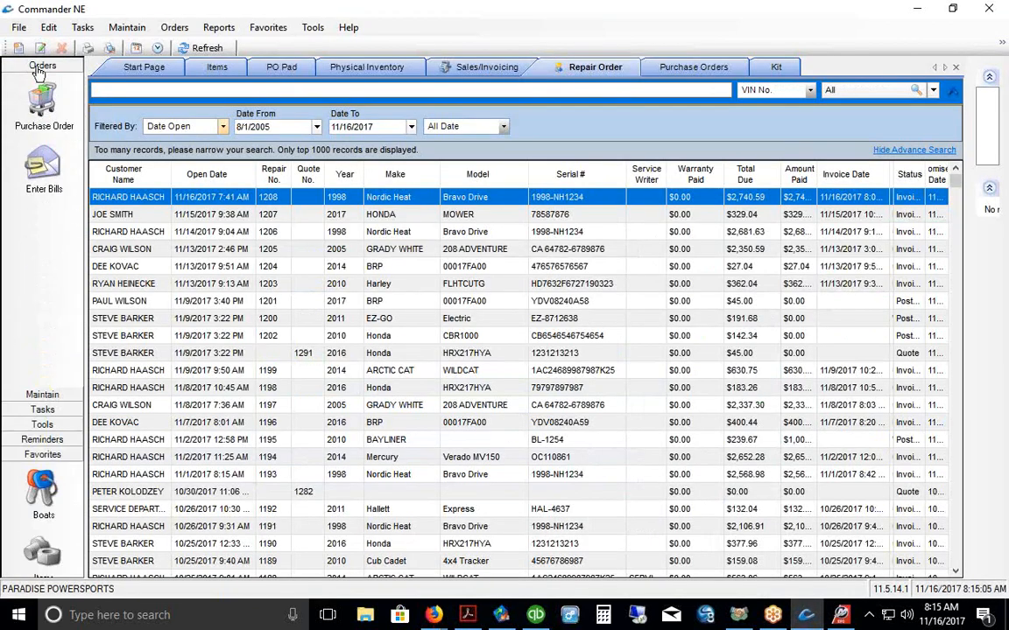
{"action": "left_click", "coordinate": [42, 160]}
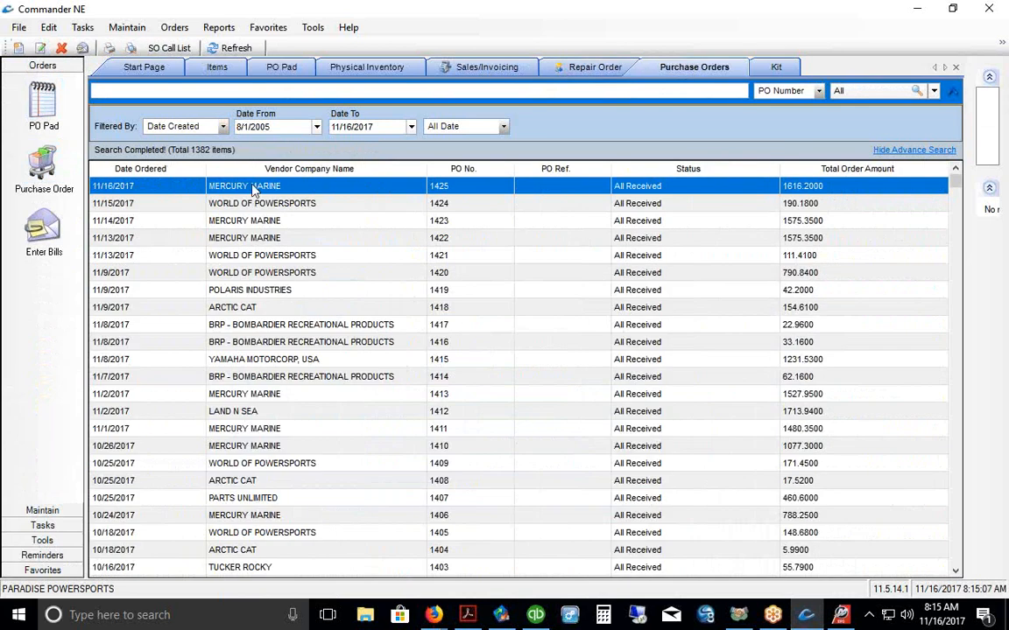
{"action": "right_click", "coordinate": [254, 191]}
{"action": "left_click", "coordinate": [293, 241]}
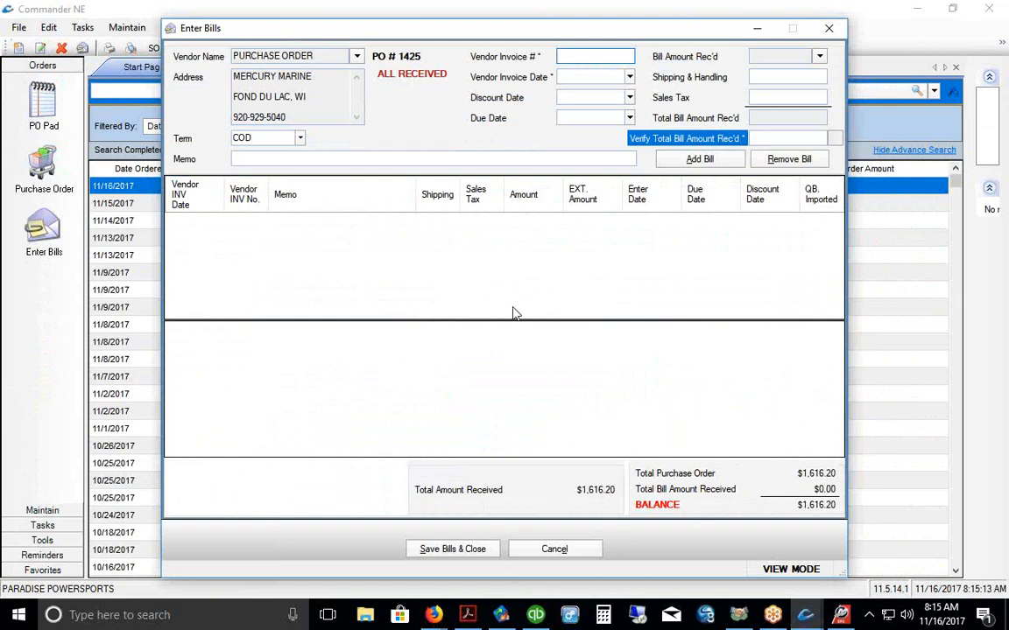
Step: Enter vendor invoice 98765 with invoice and due dates of 11/16/2017, and bring up the items
{"action": "type", "text": "98765"}
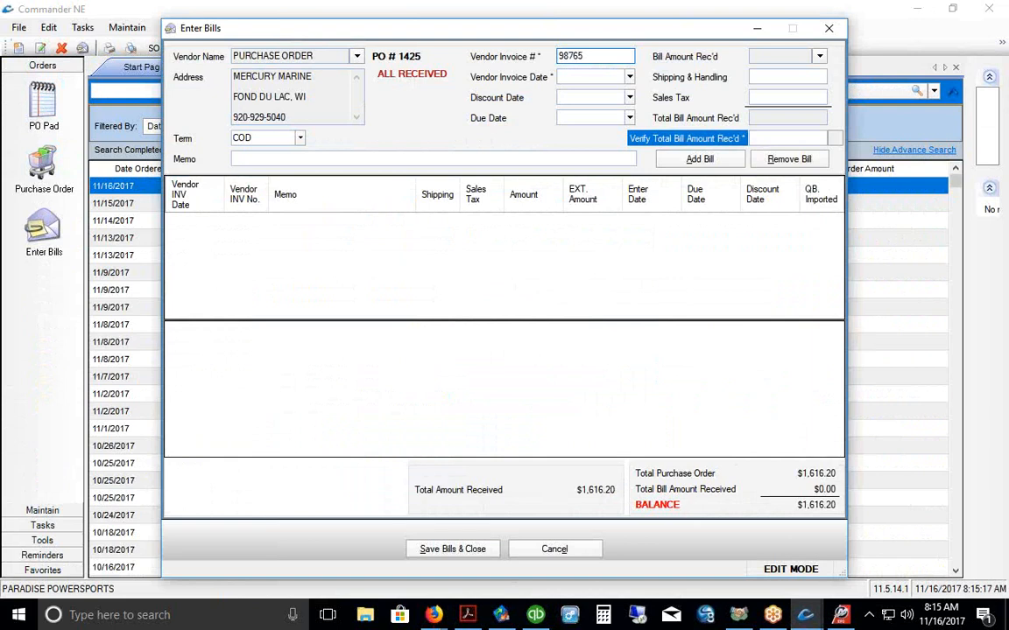
{"action": "left_click", "coordinate": [629, 77]}
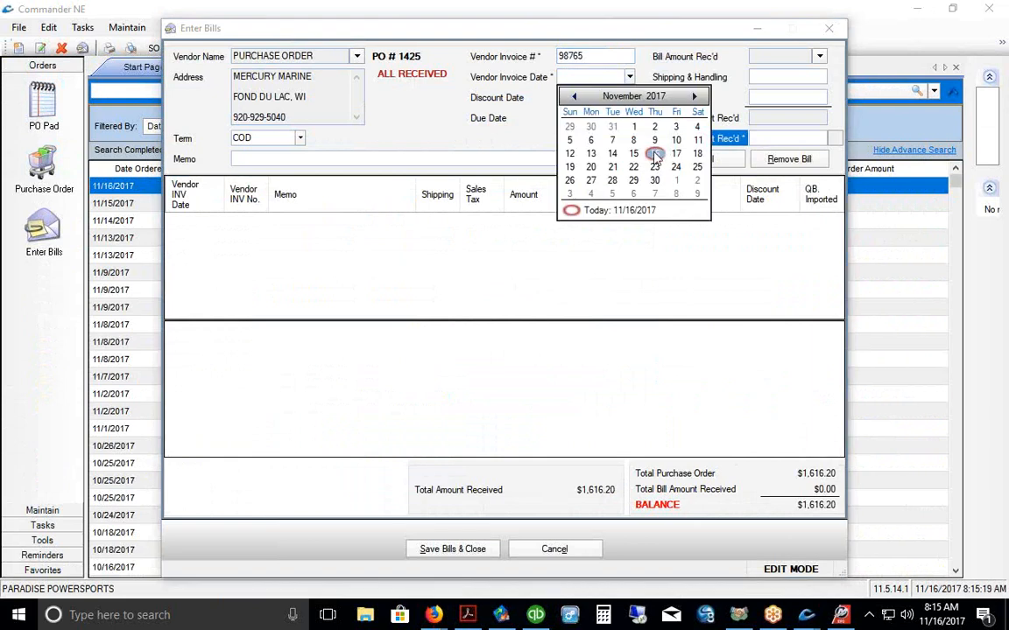
{"action": "left_click", "coordinate": [447, 265]}
{"action": "left_click", "coordinate": [629, 118]}
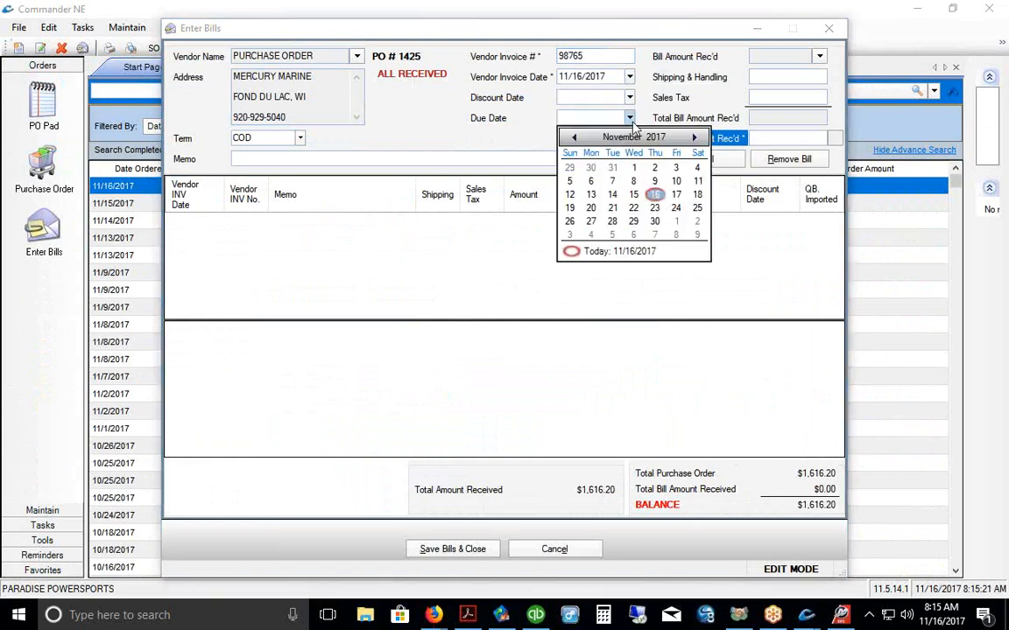
{"action": "left_click", "coordinate": [523, 105]}
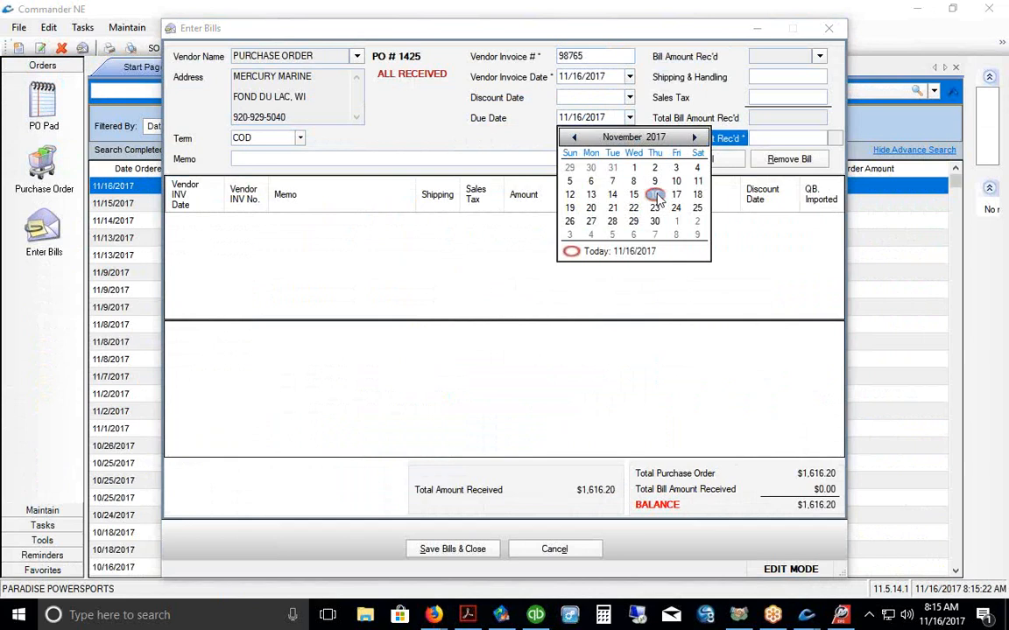
{"action": "left_click", "coordinate": [820, 57]}
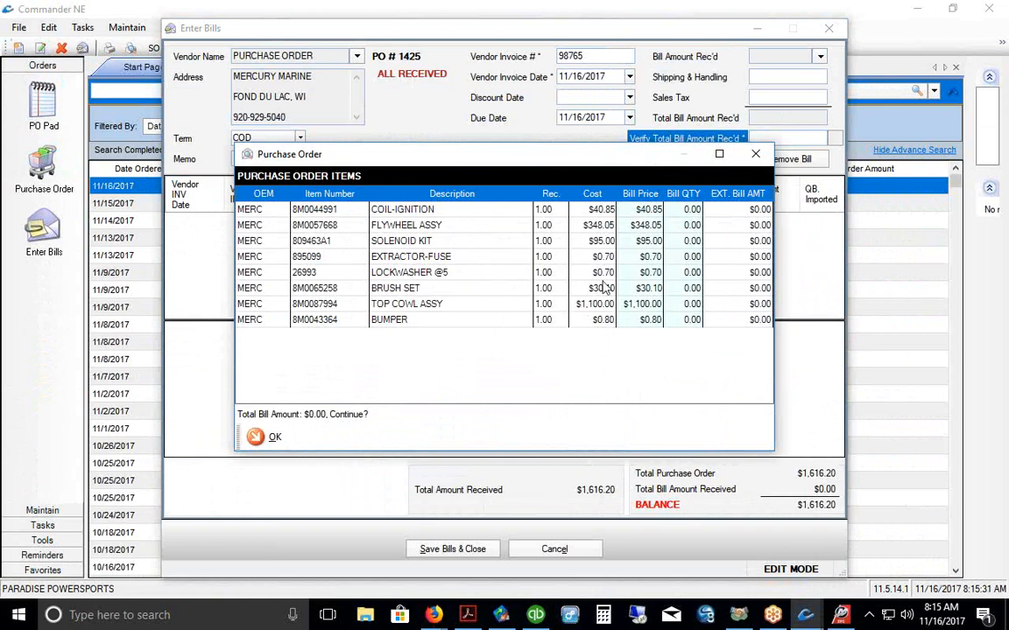
Step: Set a billed quantity of 1 on all eight PO items and accept the $1,616.20 total
{"action": "left_click", "coordinate": [683, 209]}
{"action": "type", "text": "1"}
{"action": "left_click", "coordinate": [691, 225]}
{"action": "type", "text": "1"}
{"action": "left_click", "coordinate": [691, 241]}
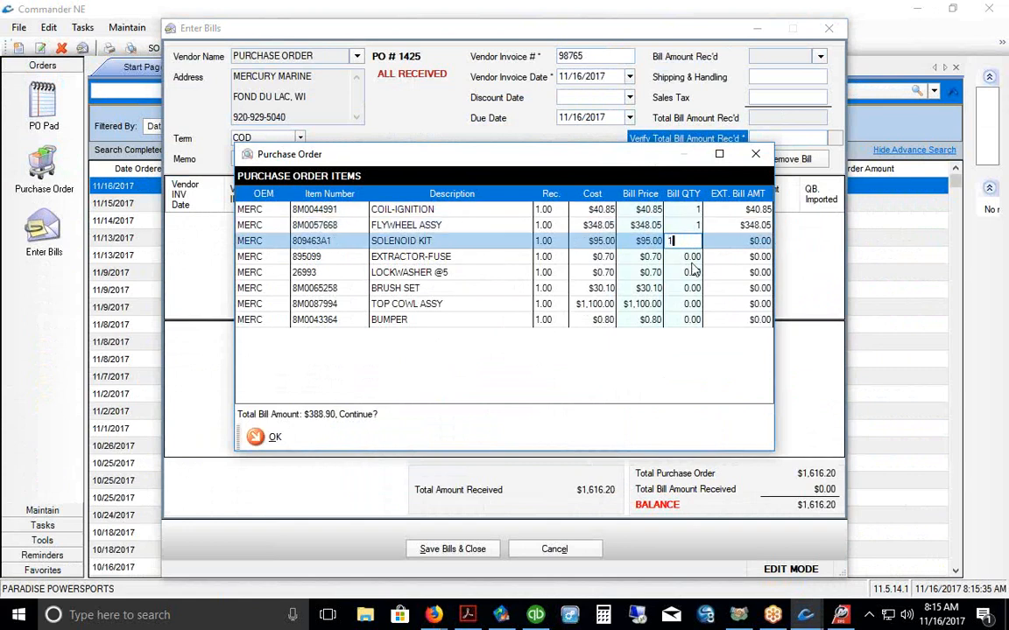
{"action": "type", "text": "1"}
{"action": "left_click", "coordinate": [691, 256]}
{"action": "type", "text": "1"}
{"action": "key", "text": "Return"}
{"action": "type", "text": "1"}
{"action": "key", "text": "Return"}
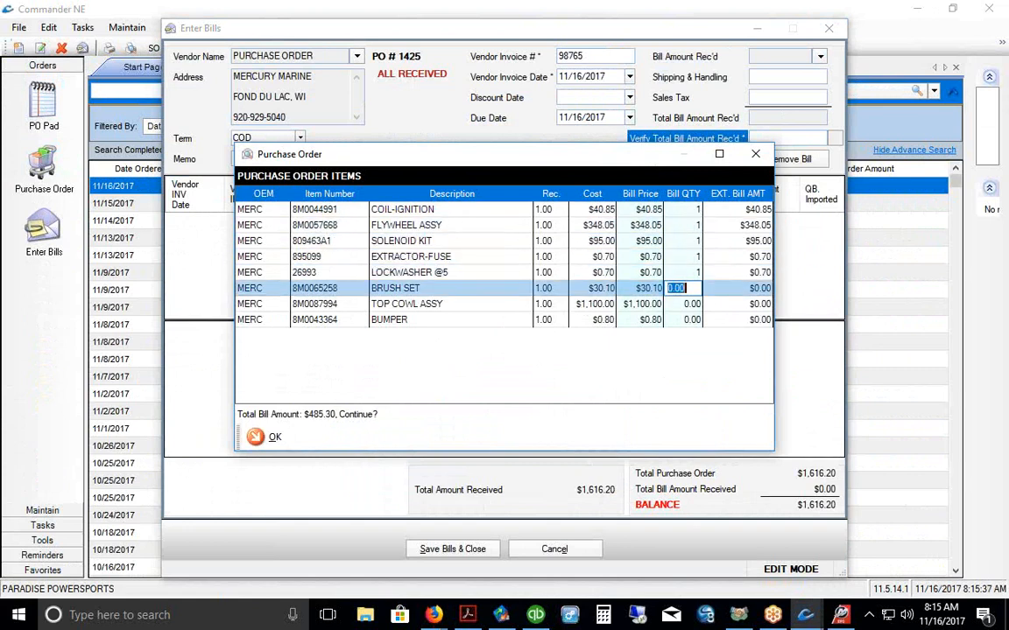
{"action": "type", "text": "1"}
{"action": "key", "text": "Return"}
{"action": "type", "text": "1"}
{"action": "key", "text": "Return"}
{"action": "type", "text": "1"}
{"action": "key", "text": "Return"}
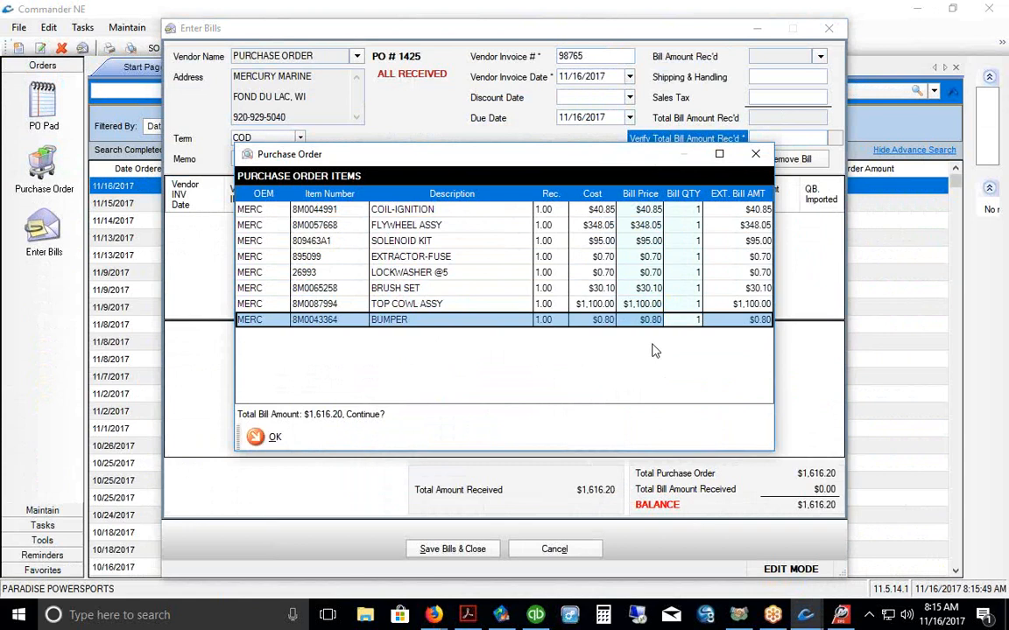
{"action": "left_click", "coordinate": [255, 436]}
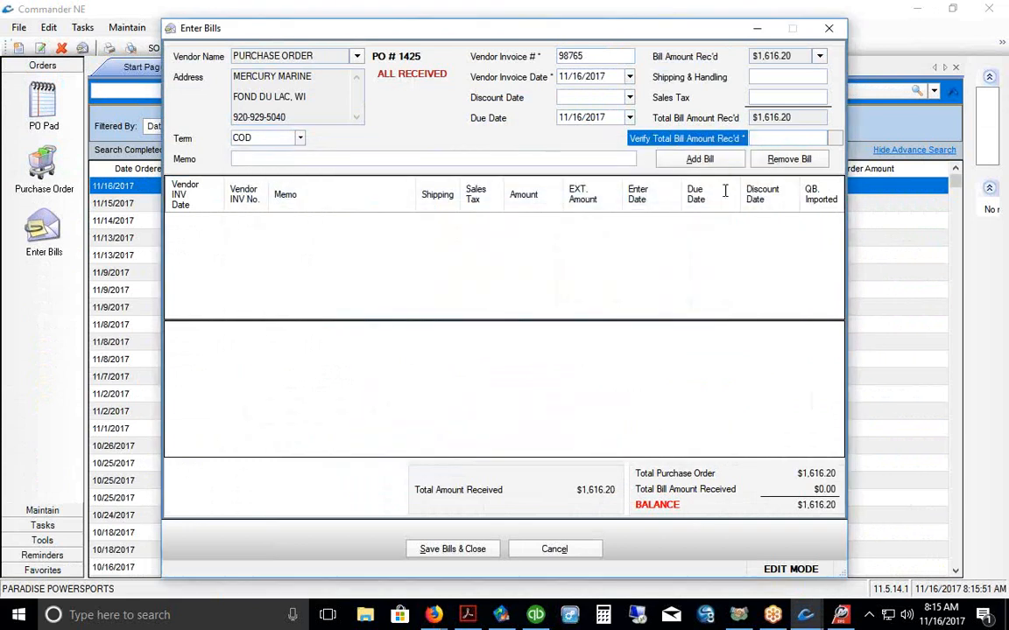
Step: Add $75 shipping, verify the $1,691.20 total, add the bill and save
{"action": "left_click", "coordinate": [774, 77]}
{"action": "type", "text": "$75"}
{"action": "key", "text": "Tab"}
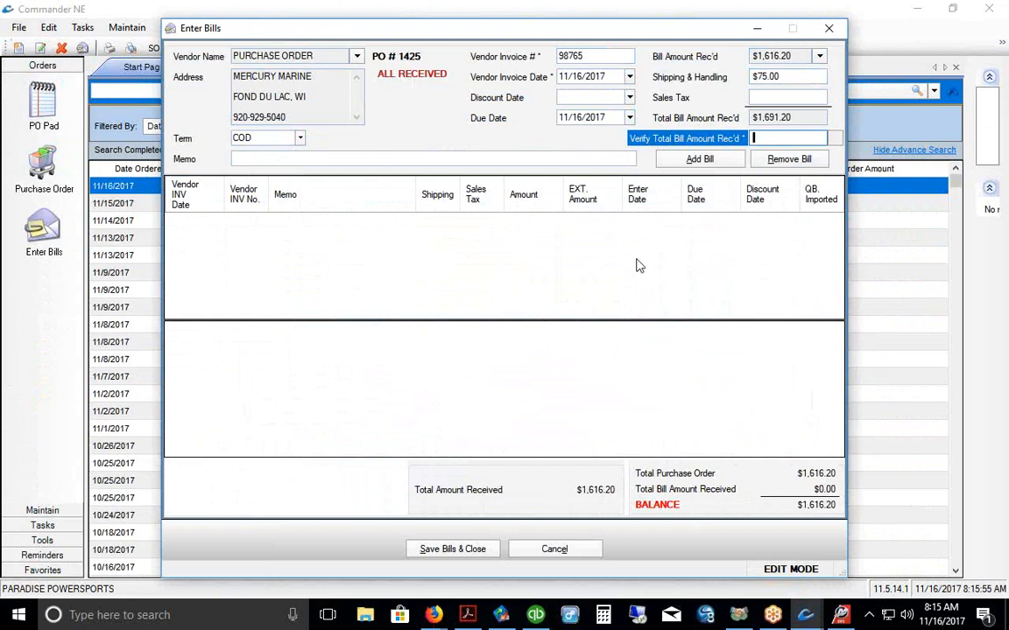
{"action": "type", "text": "$1,691.20"}
{"action": "left_click", "coordinate": [700, 160]}
{"action": "left_click", "coordinate": [450, 548]}
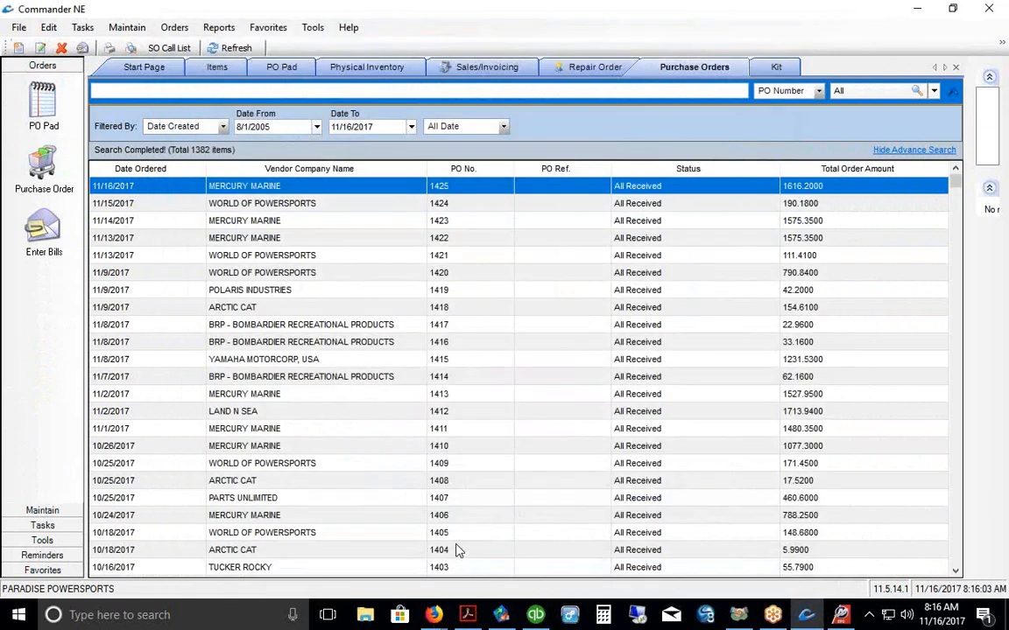
Step: Transfer today's transactions through the QuickBooks Interface, then open the Pay Bills list
{"action": "left_click", "coordinate": [533, 616]}
{"action": "left_click", "coordinate": [501, 615]}
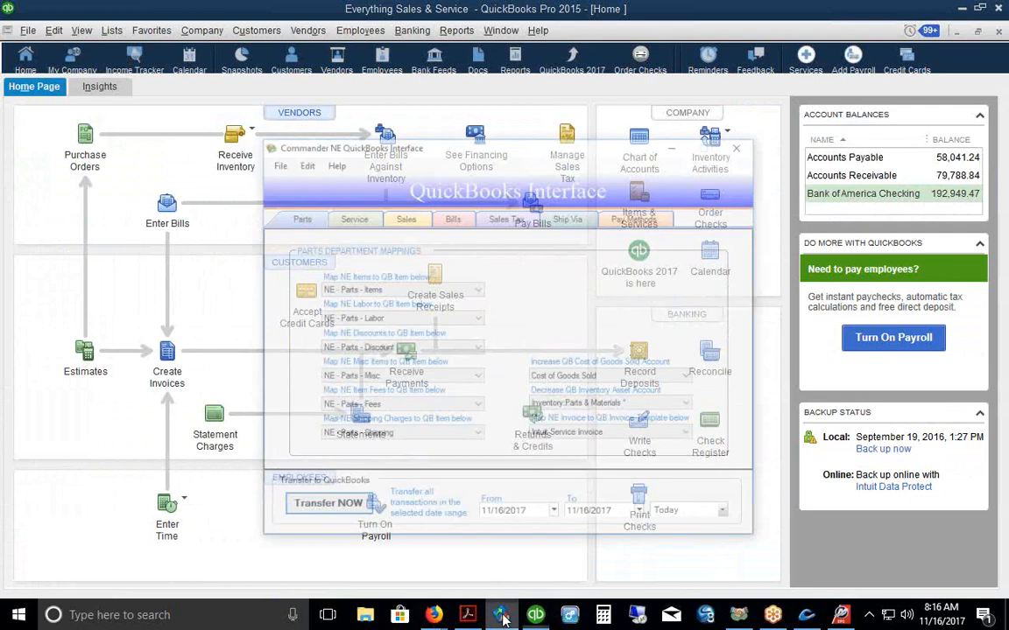
{"action": "left_click", "coordinate": [325, 491]}
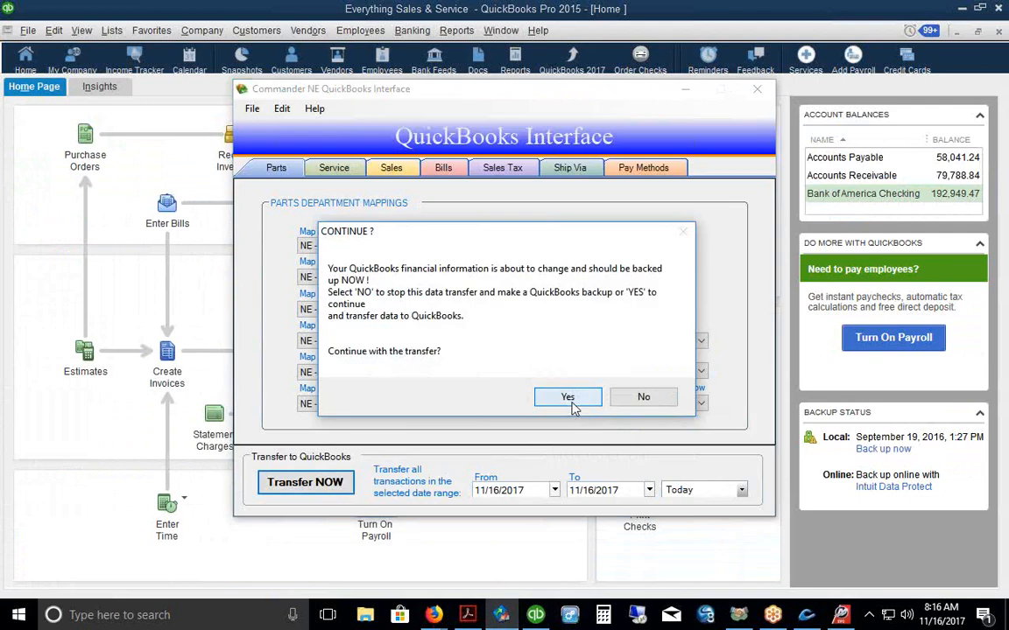
{"action": "left_click", "coordinate": [572, 406]}
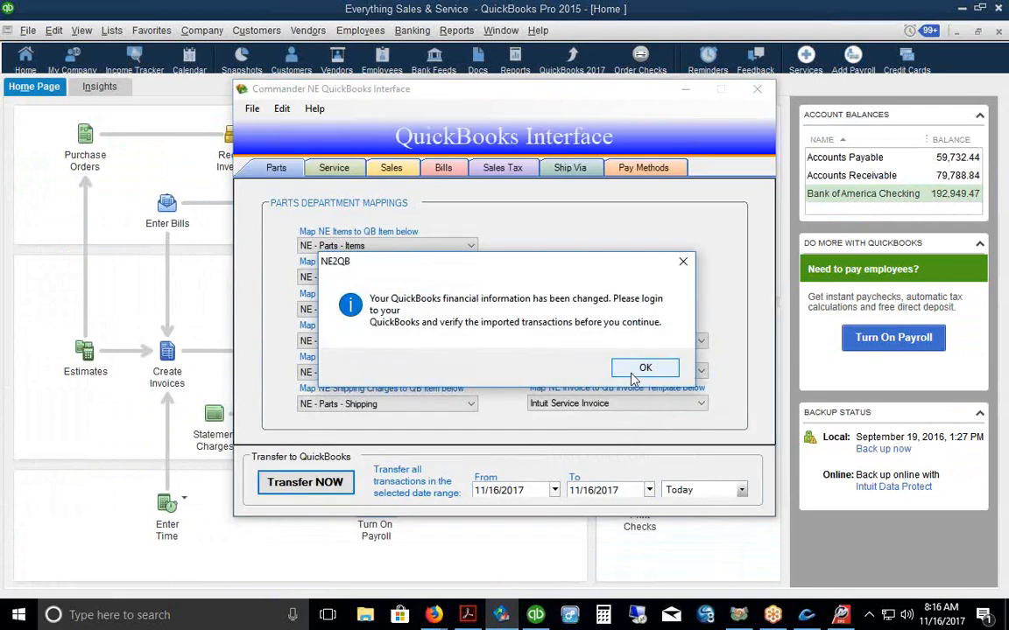
{"action": "left_click", "coordinate": [642, 366]}
{"action": "left_click", "coordinate": [685, 91]}
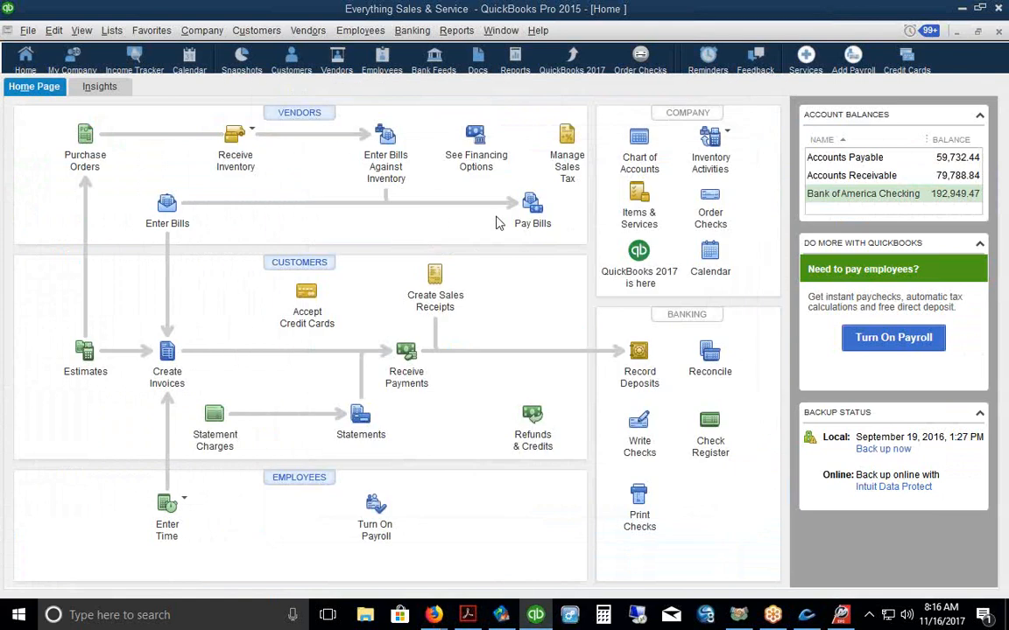
{"action": "left_click", "coordinate": [533, 209]}
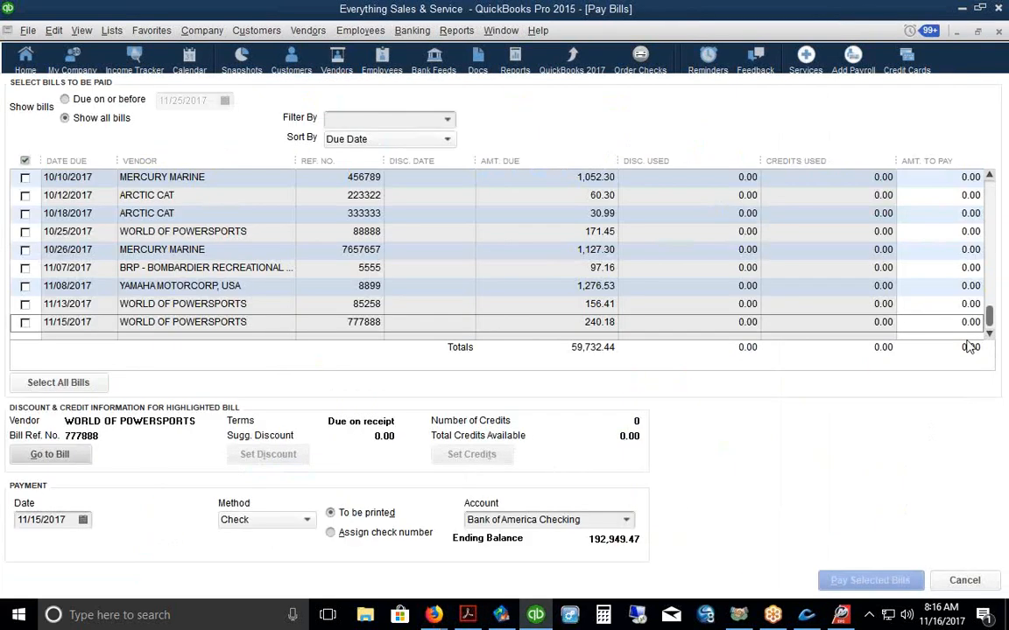
Step: Check the new Mercury Marine bill 98765, then return to Commander NE's purchase orders
{"action": "scroll", "coordinate": [992, 320], "scroll_direction": "down", "scroll_amount": 1}
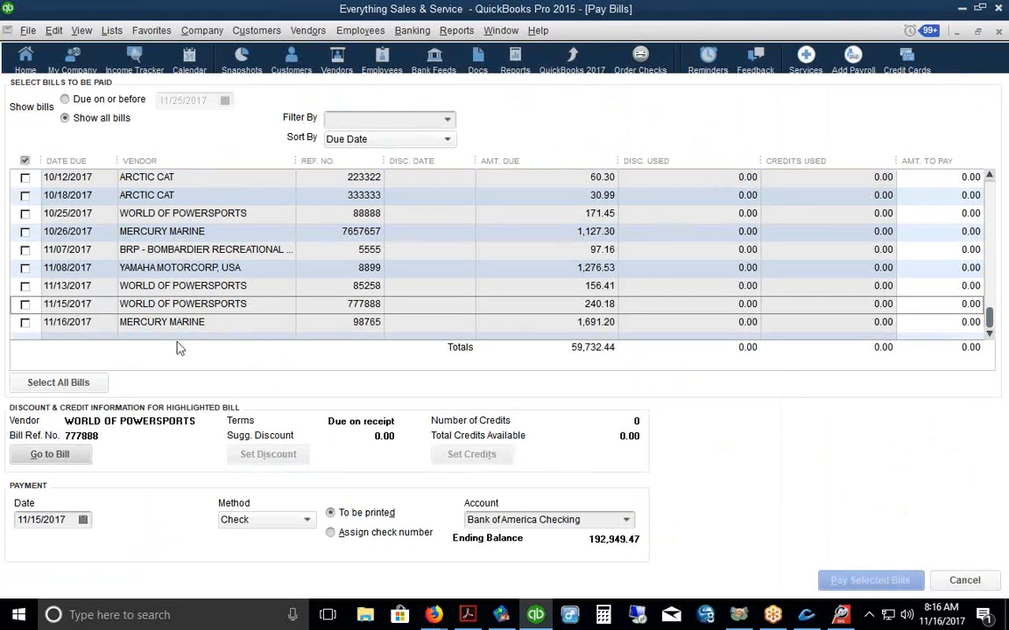
{"action": "left_click", "coordinate": [114, 322]}
{"action": "left_click", "coordinate": [50, 454]}
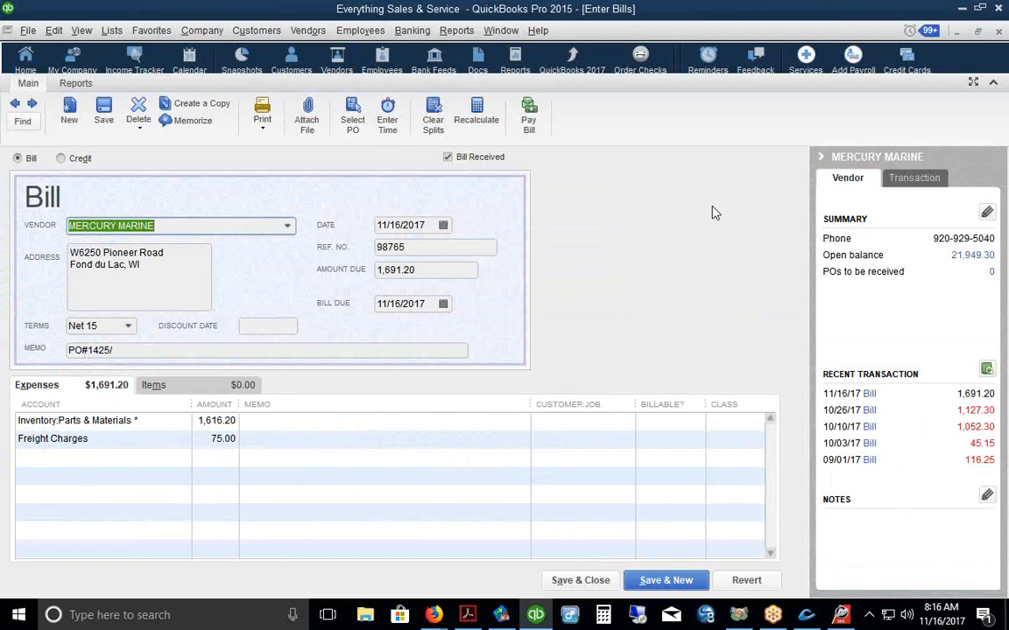
{"action": "left_click", "coordinate": [26, 59]}
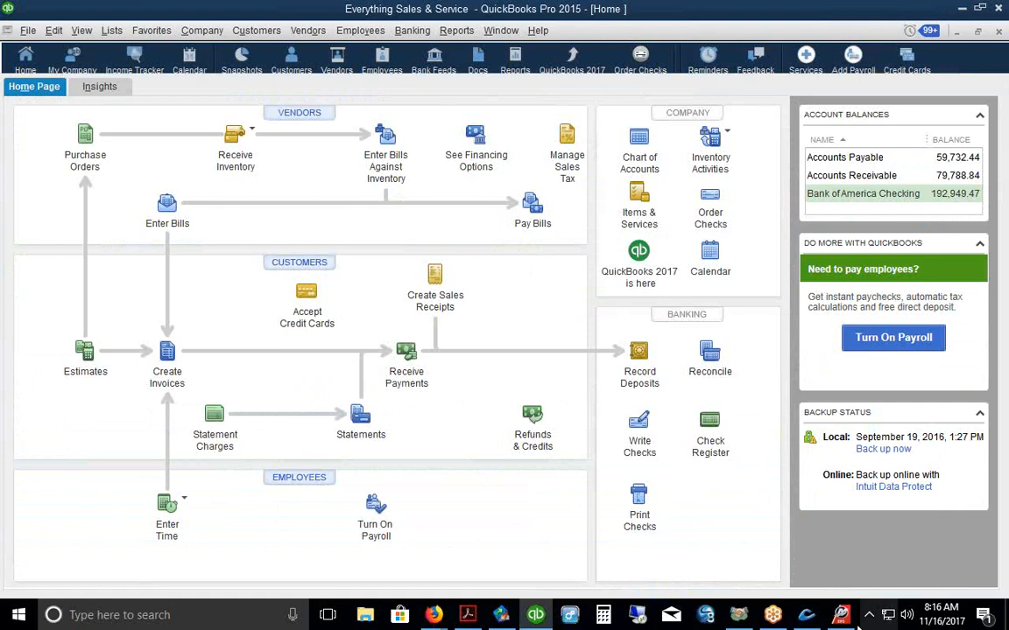
{"action": "left_click", "coordinate": [806, 615]}
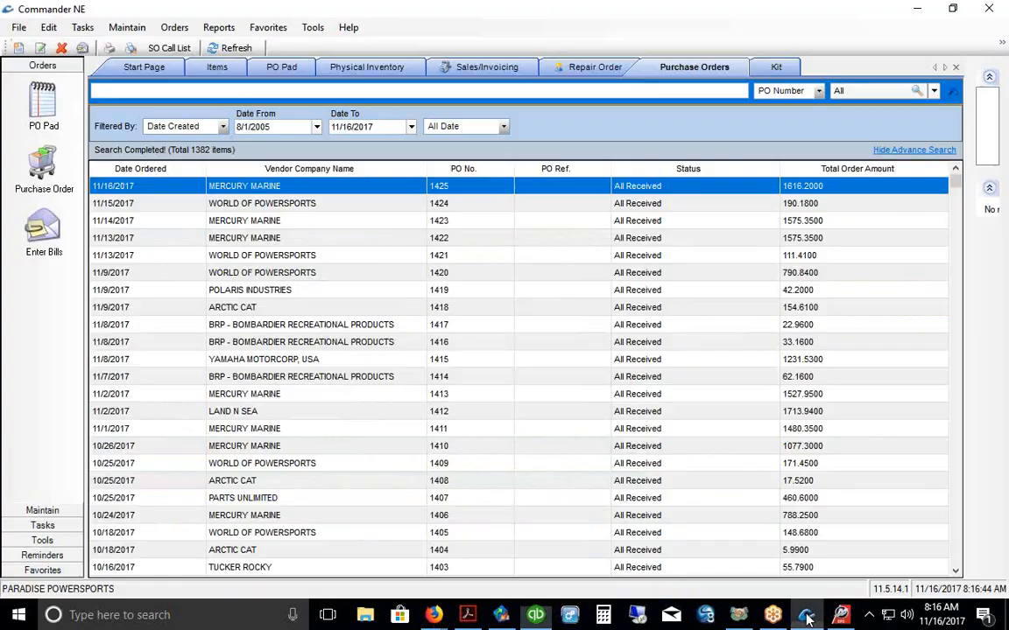
Step: Open Items from Favorites to show item 1-304939, CONTROL ADAPTOR - OMC
{"action": "left_click", "coordinate": [27, 570]}
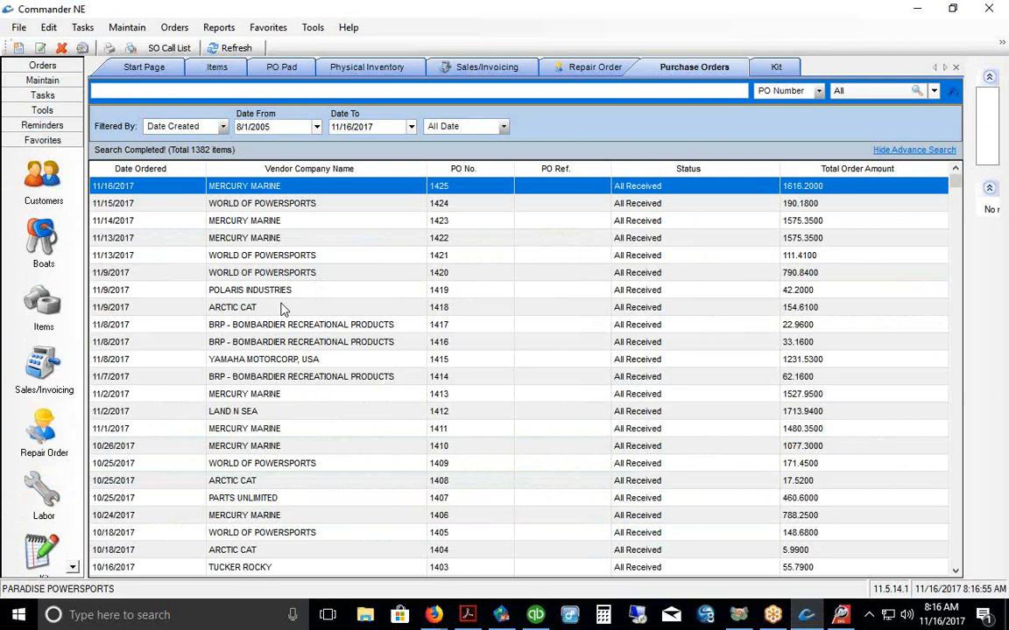
{"action": "left_click", "coordinate": [48, 308]}
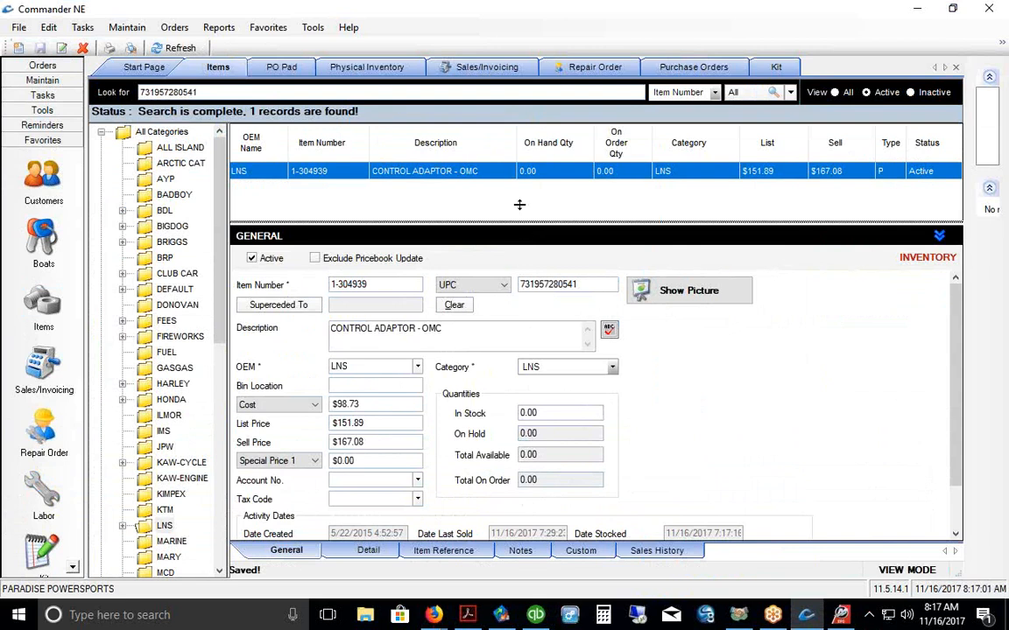
Step: Enlarge the details panel for item 1-304939, CONTROL ADAPTOR - OMC
{"action": "left_click_drag", "start_coordinate": [521, 224], "coordinate": [520, 211]}
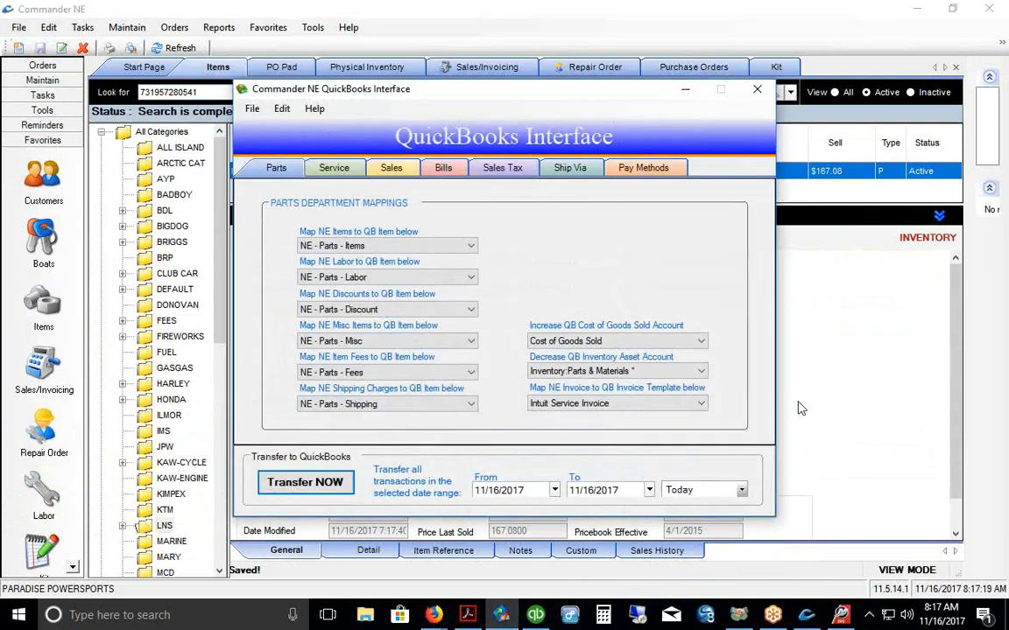
Step: Confirm the 11/16/2017 to 11/16/2017 transfer dates, then move and minimize the interface window
{"action": "left_click", "coordinate": [501, 490]}
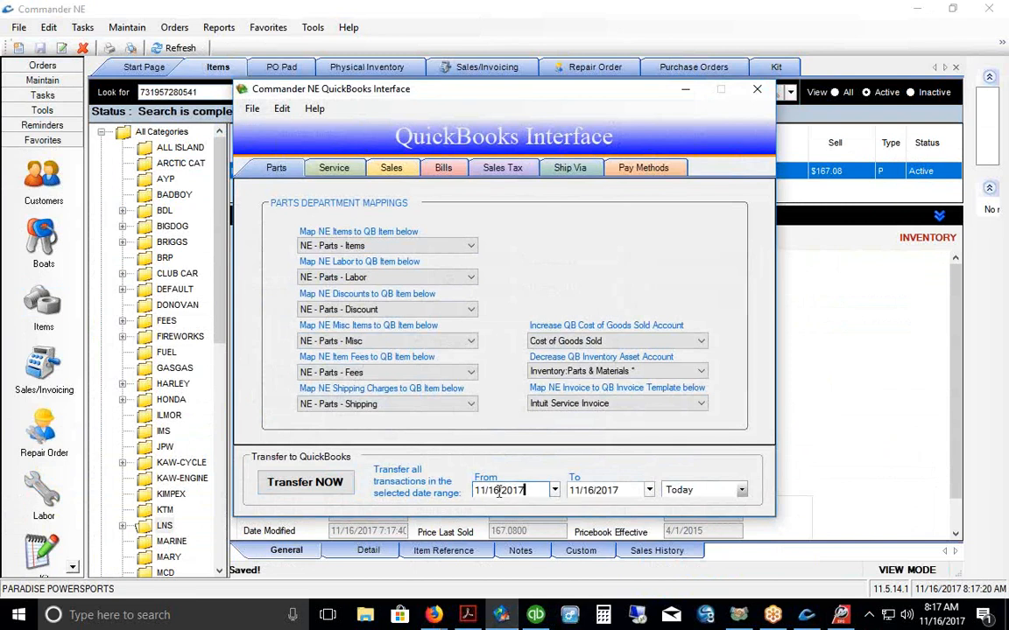
{"action": "left_click", "coordinate": [613, 490]}
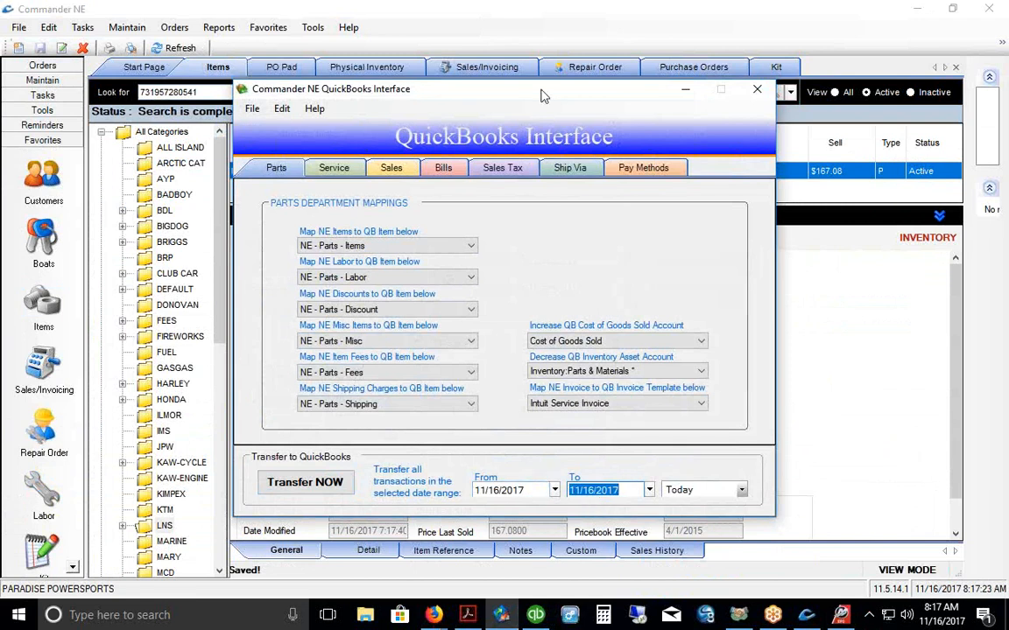
{"action": "left_click_drag", "start_coordinate": [541, 96], "coordinate": [525, 56]}
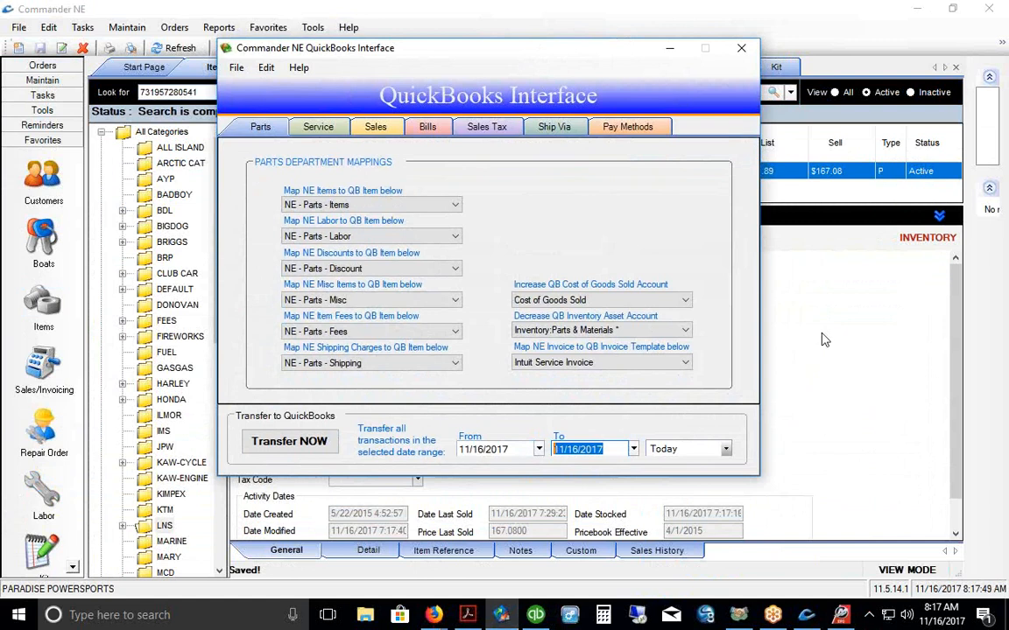
{"action": "left_click", "coordinate": [669, 51]}
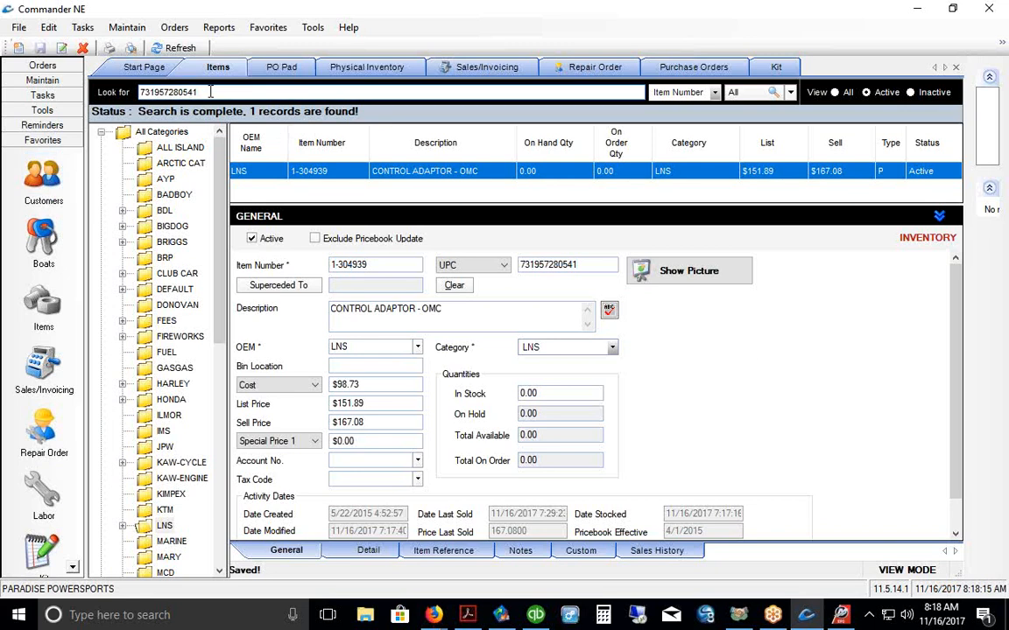
Step: Clear the item number from the Look for box to list all 500 items
{"action": "double_click", "coordinate": [184, 91]}
{"action": "key", "text": "BackSpace"}
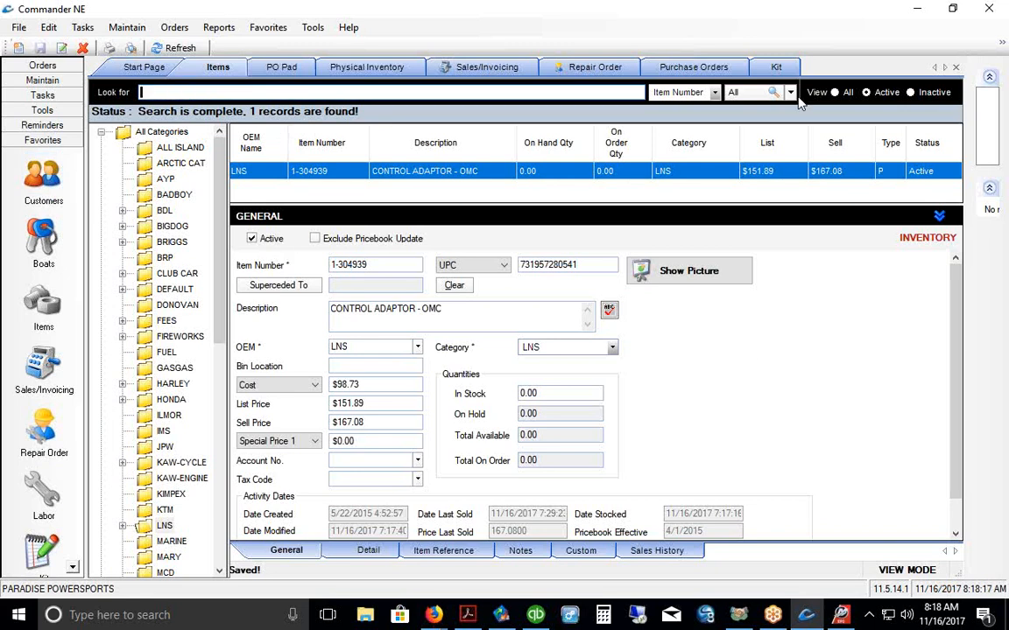
{"action": "key", "text": "Return"}
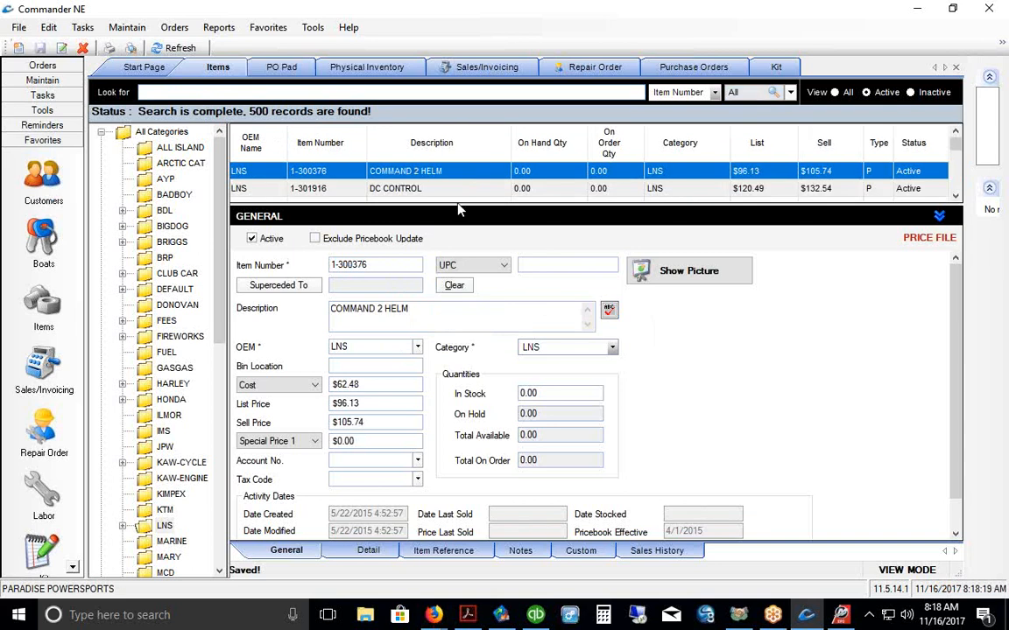
Step: Show five grid rows, narrow OEM Name and Item Number, and open NEUTRAL SAFETY SWITCH MT3 & SG
{"action": "left_click_drag", "start_coordinate": [456, 203], "coordinate": [456, 228]}
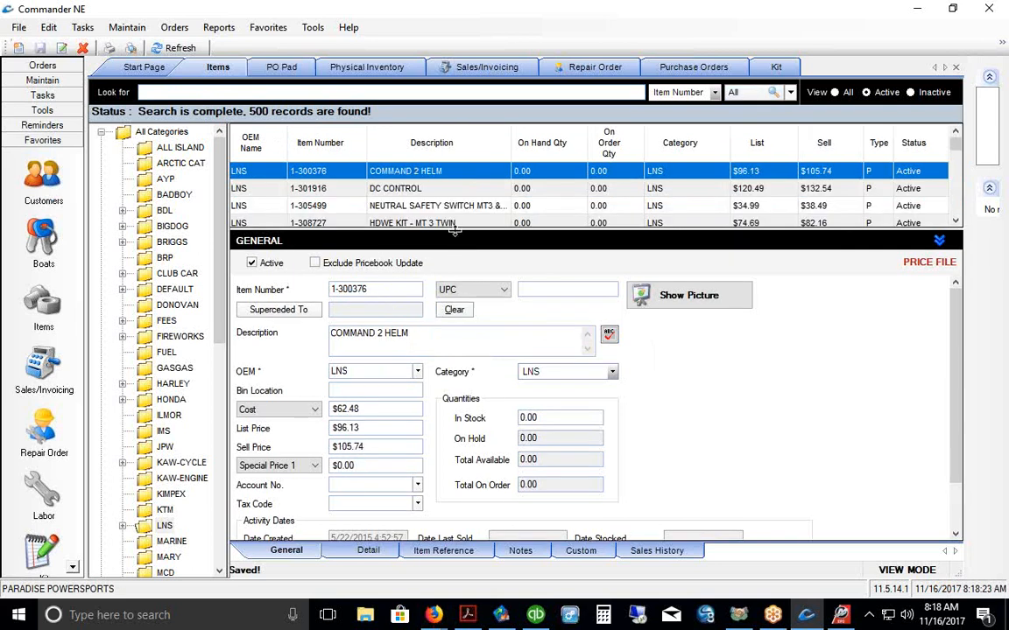
{"action": "left_click_drag", "start_coordinate": [456, 227], "coordinate": [456, 232]}
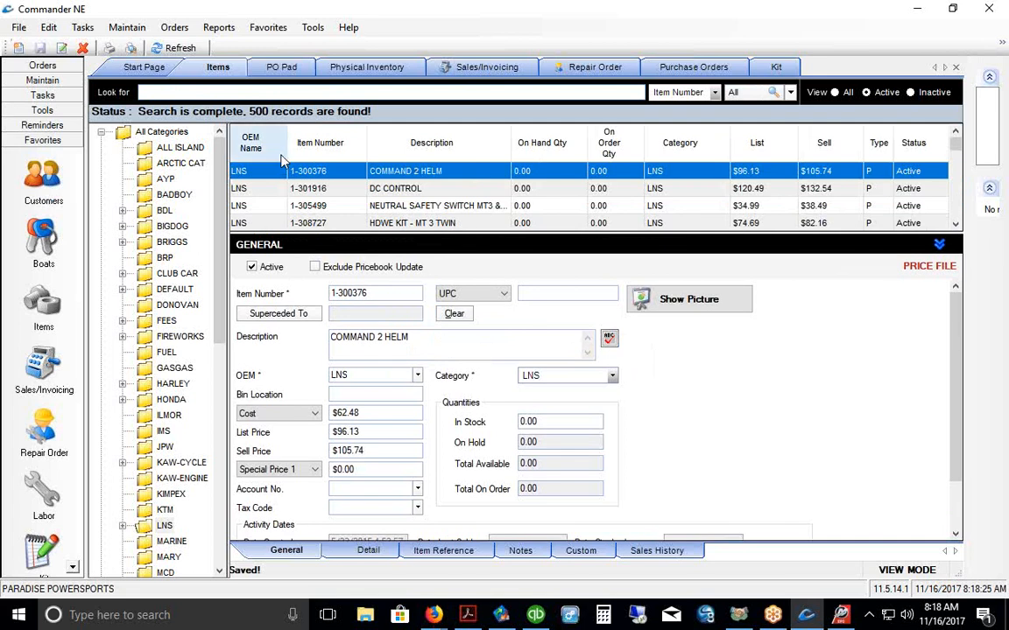
{"action": "left_click_drag", "start_coordinate": [280, 154], "coordinate": [273, 151]}
{"action": "left_click_drag", "start_coordinate": [354, 149], "coordinate": [337, 140]}
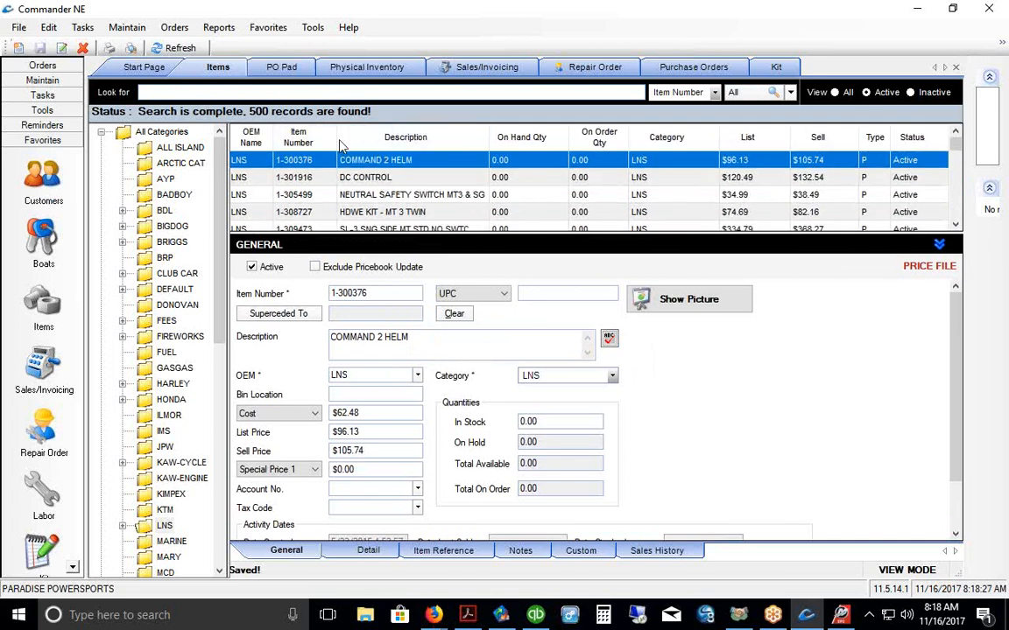
{"action": "left_click_drag", "start_coordinate": [457, 237], "coordinate": [457, 245]}
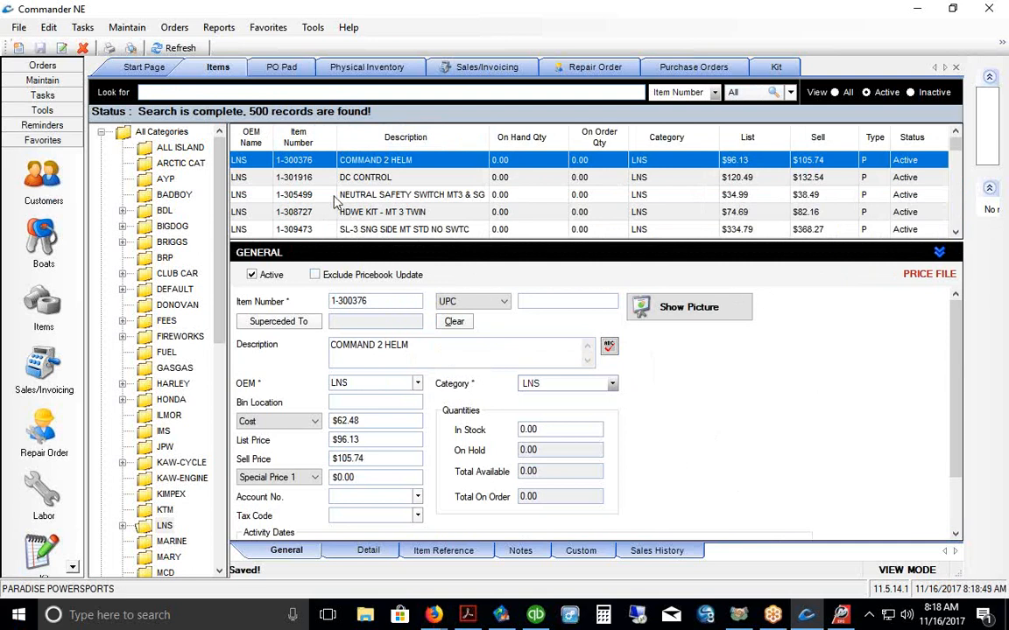
{"action": "left_click", "coordinate": [307, 193]}
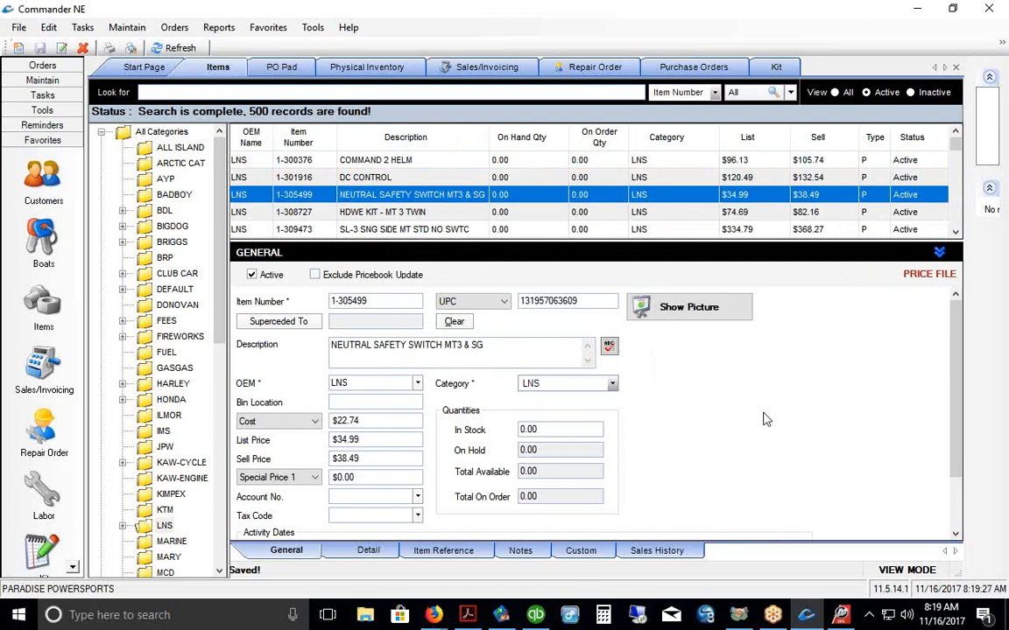
{"action": "right_click", "coordinate": [22, 618]}
Step: Preview the Land & Sea (CSV) mapping in Pricefiles Loader's Custom Pricefile/Updates tab, then close it
{"action": "left_click", "coordinate": [54, 601]}
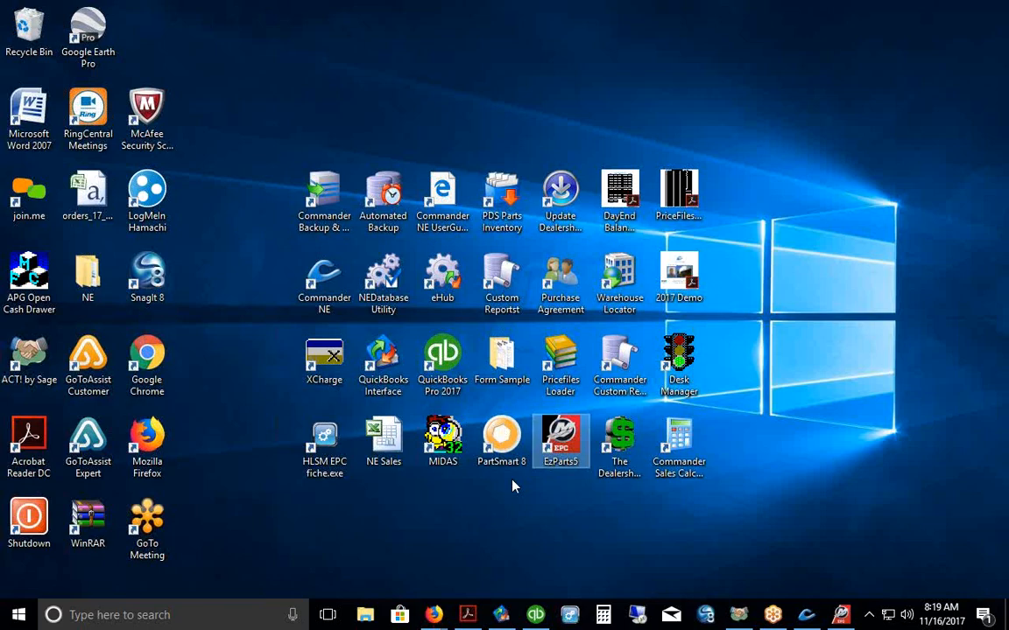
{"action": "double_click", "coordinate": [566, 360]}
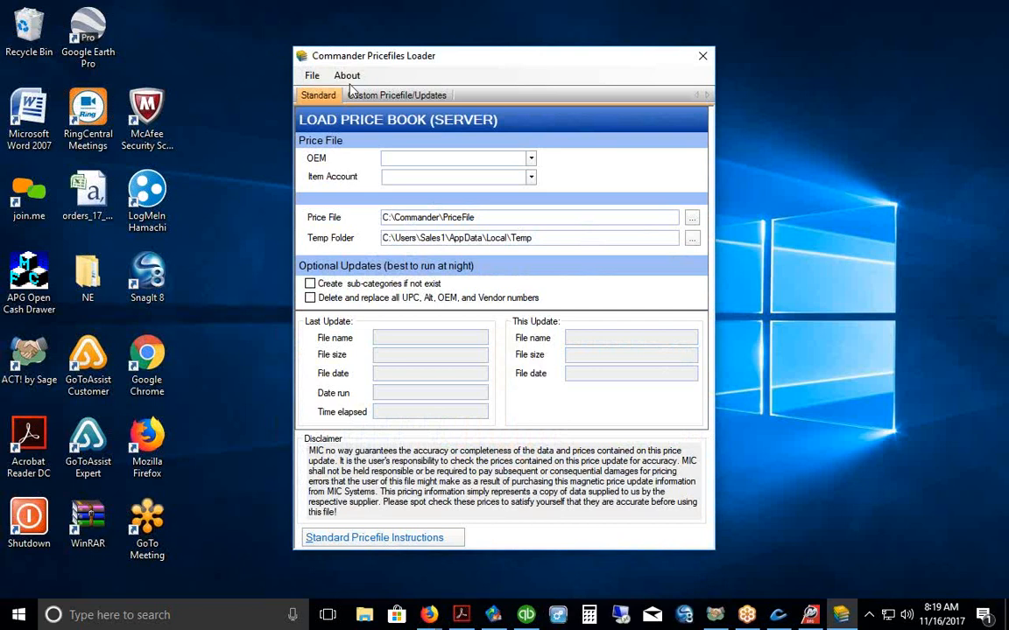
{"action": "left_click", "coordinate": [412, 96]}
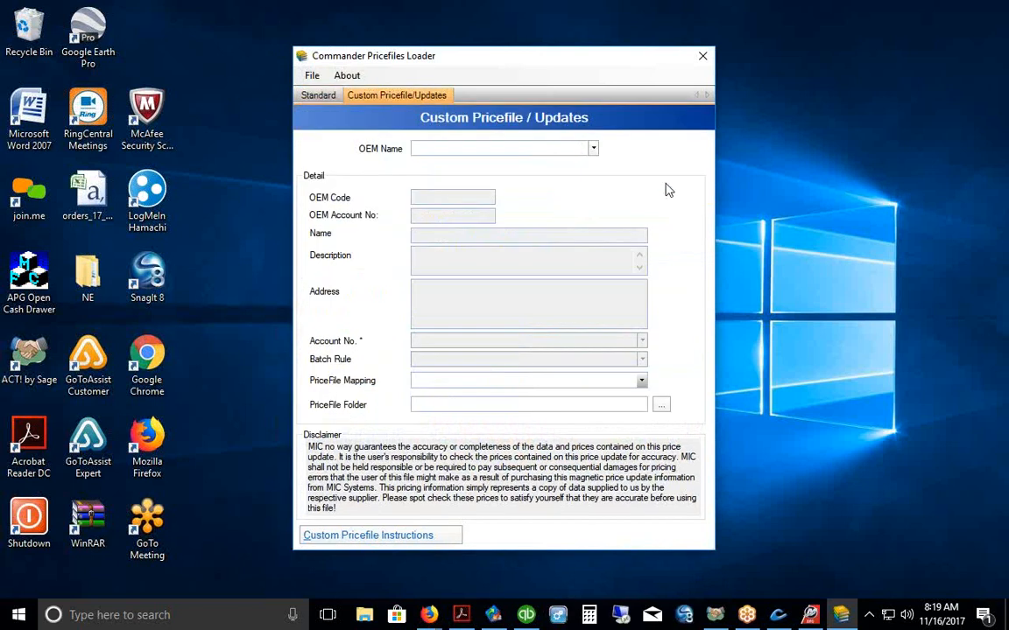
{"action": "left_click", "coordinate": [642, 381]}
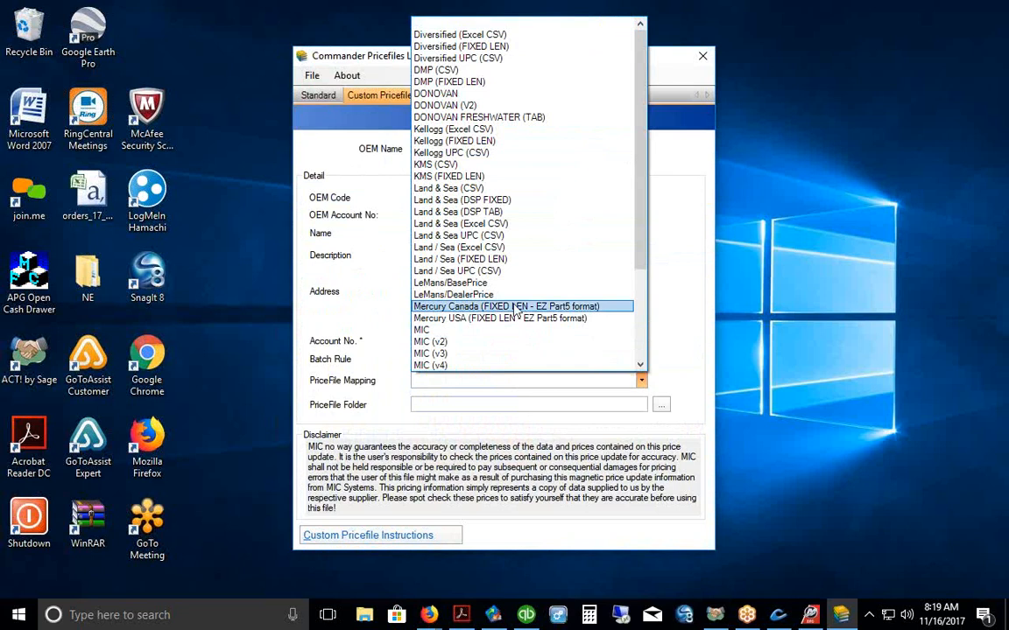
{"action": "left_click", "coordinate": [445, 189]}
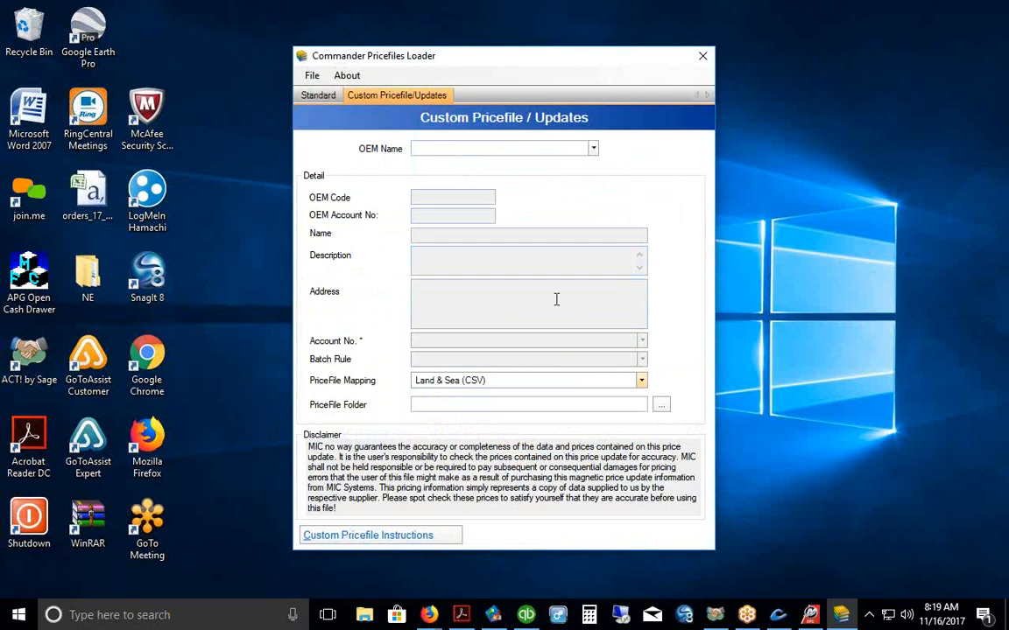
{"action": "left_click", "coordinate": [703, 56]}
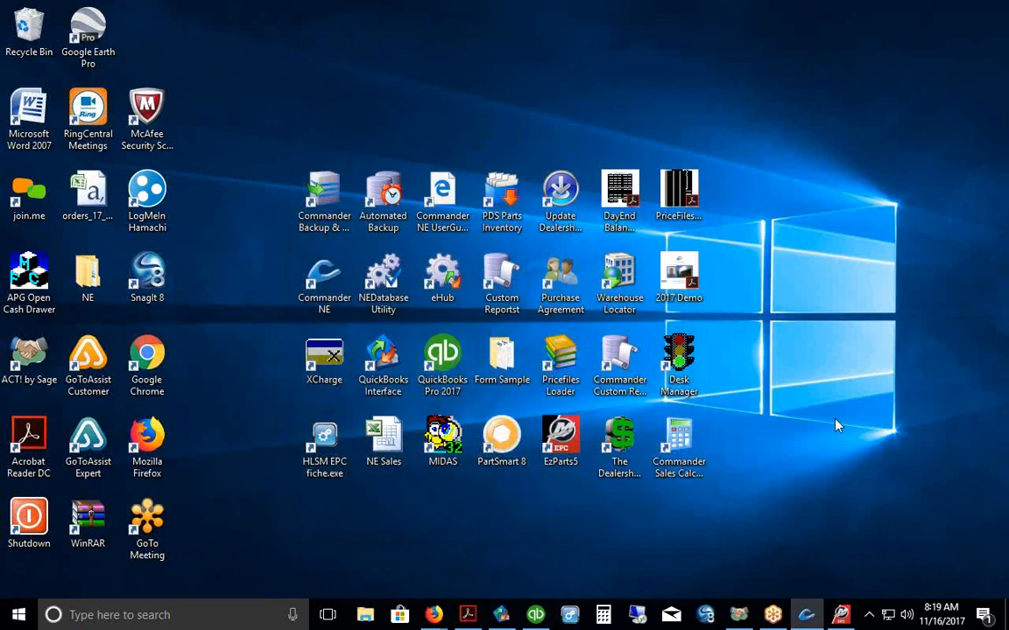
{"action": "left_click", "coordinate": [806, 614]}
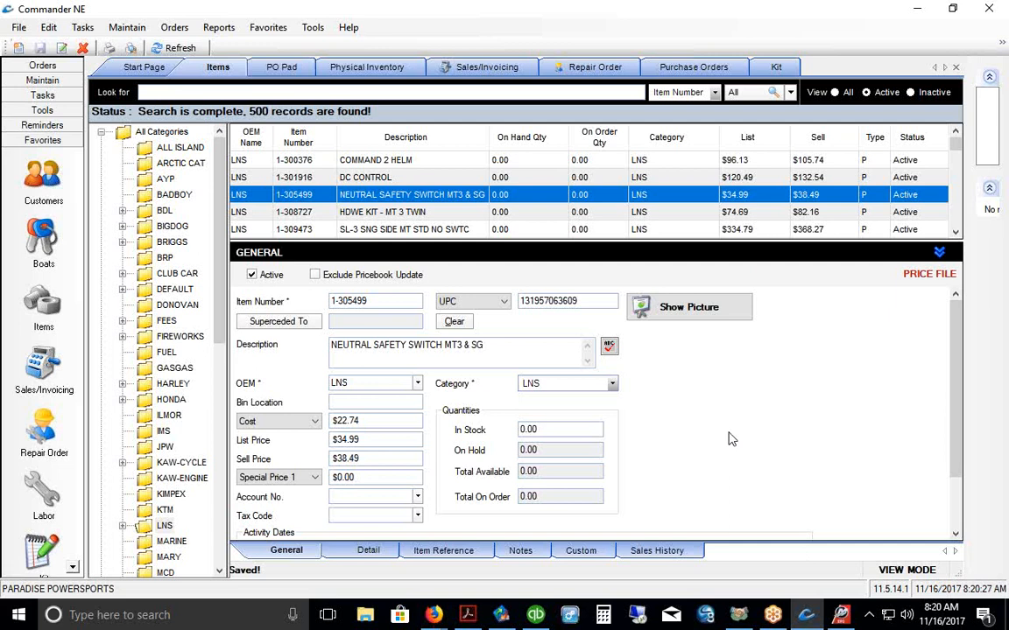
Step: Open the 165-record Boats list and expand All Categories to reveal the brand folders
{"action": "left_click", "coordinate": [37, 244]}
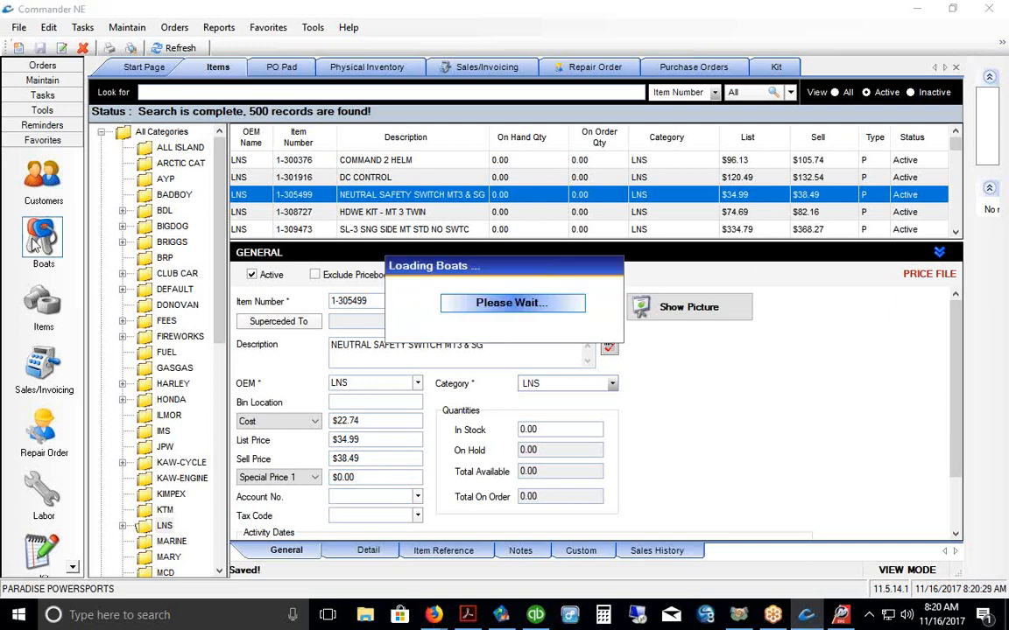
{"action": "left_click", "coordinate": [100, 132]}
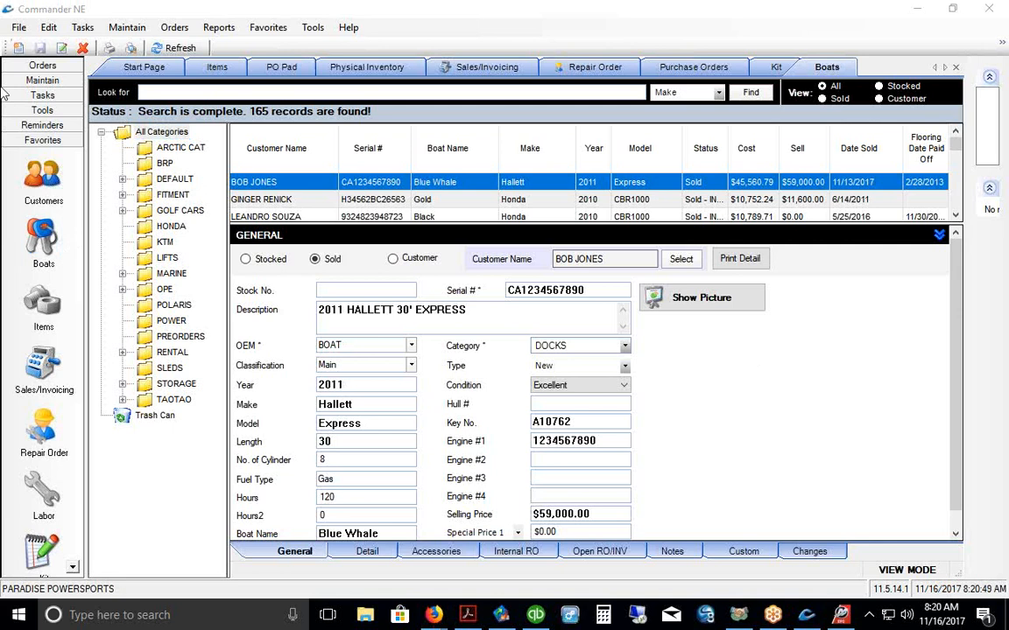
{"action": "left_click", "coordinate": [20, 50]}
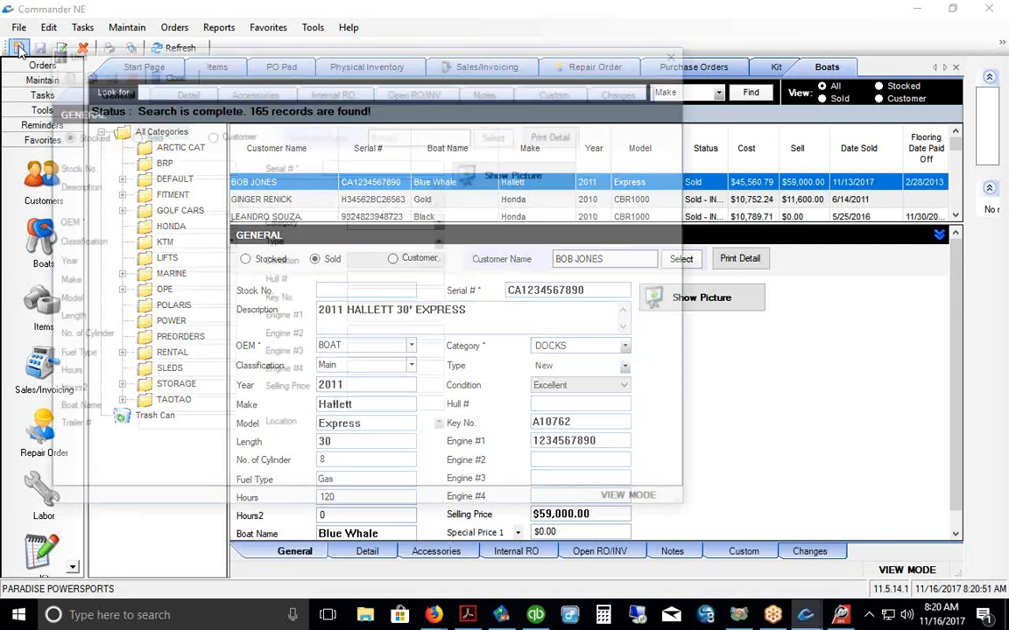
{"action": "left_click_drag", "start_coordinate": [390, 57], "coordinate": [481, 77]}
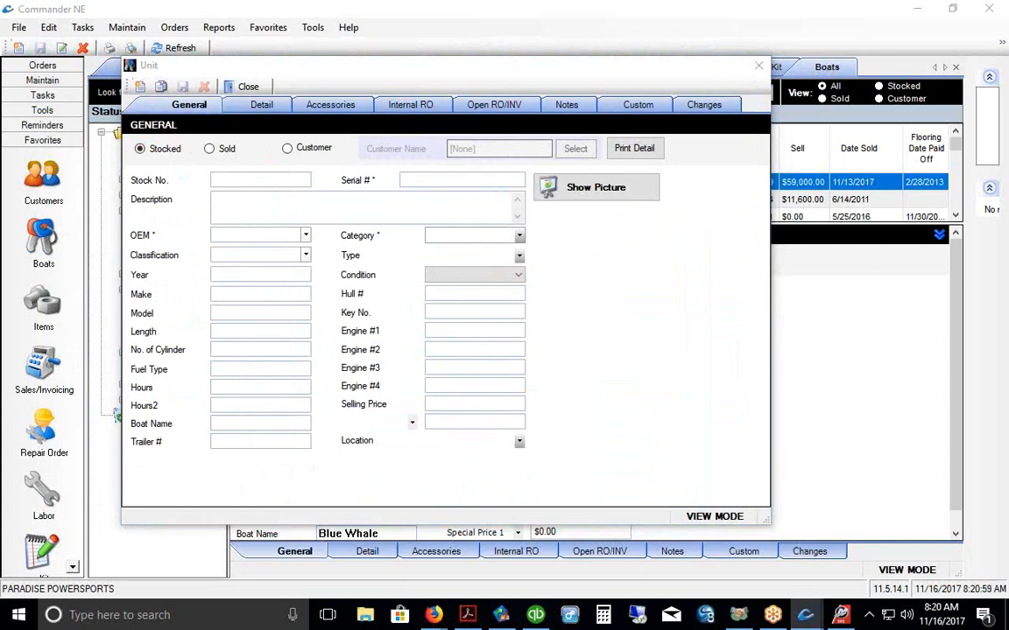
{"action": "left_click", "coordinate": [254, 105]}
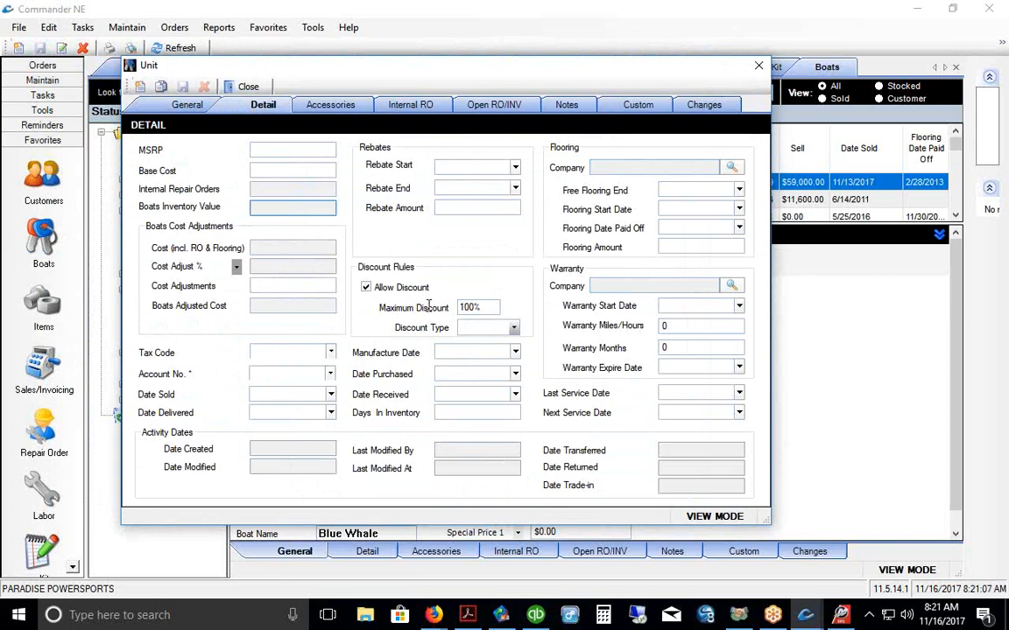
{"action": "left_click", "coordinate": [175, 102]}
{"action": "left_click", "coordinate": [247, 87]}
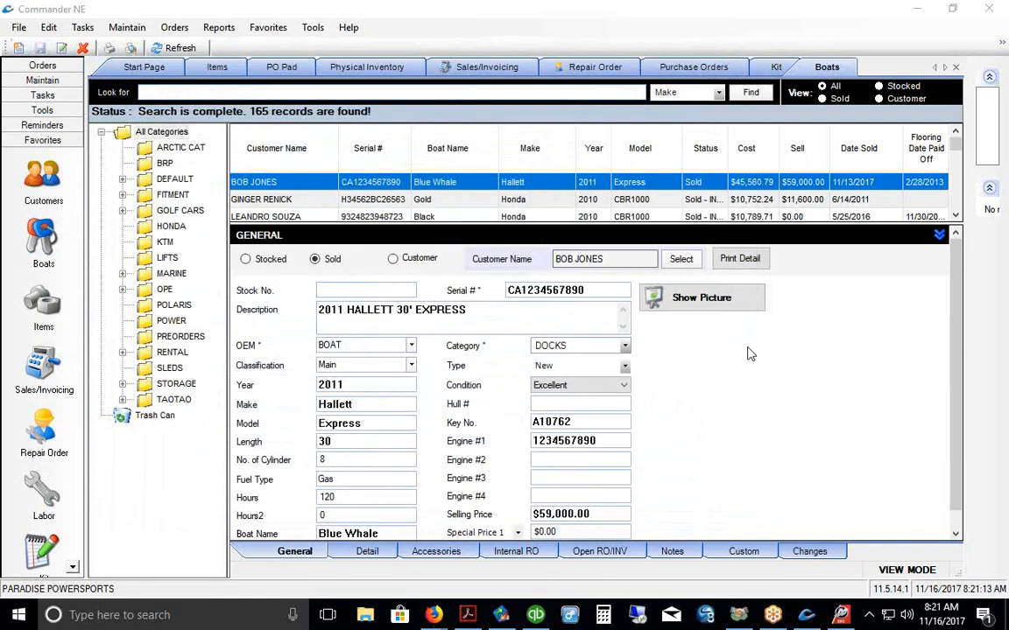
Step: Narrow the Make and Customer Name columns and show another boat row
{"action": "left_click_drag", "start_coordinate": [575, 151], "coordinate": [473, 151]}
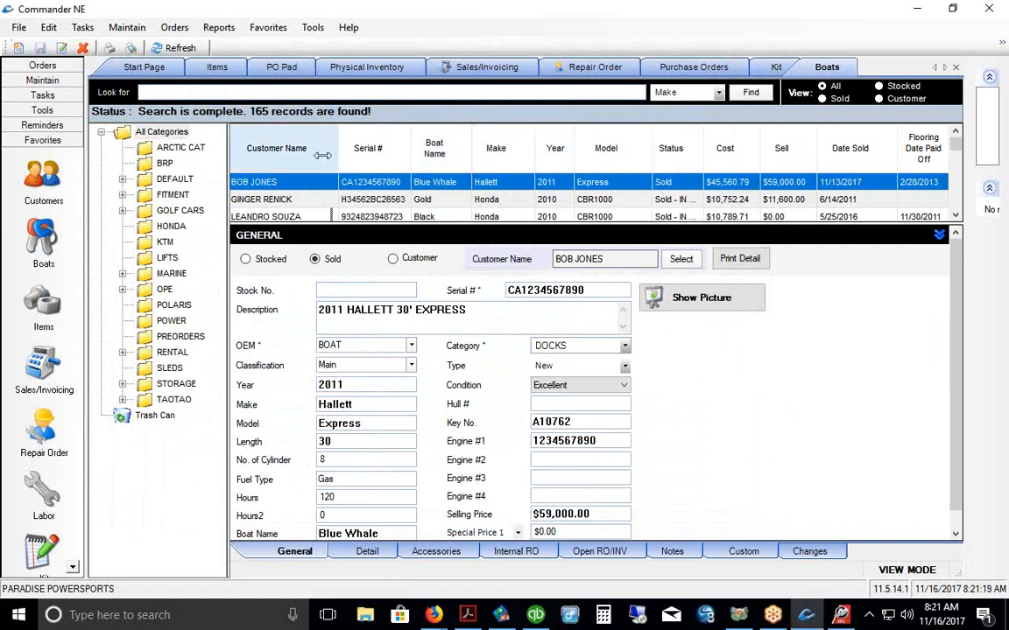
{"action": "left_click_drag", "start_coordinate": [338, 164], "coordinate": [323, 162]}
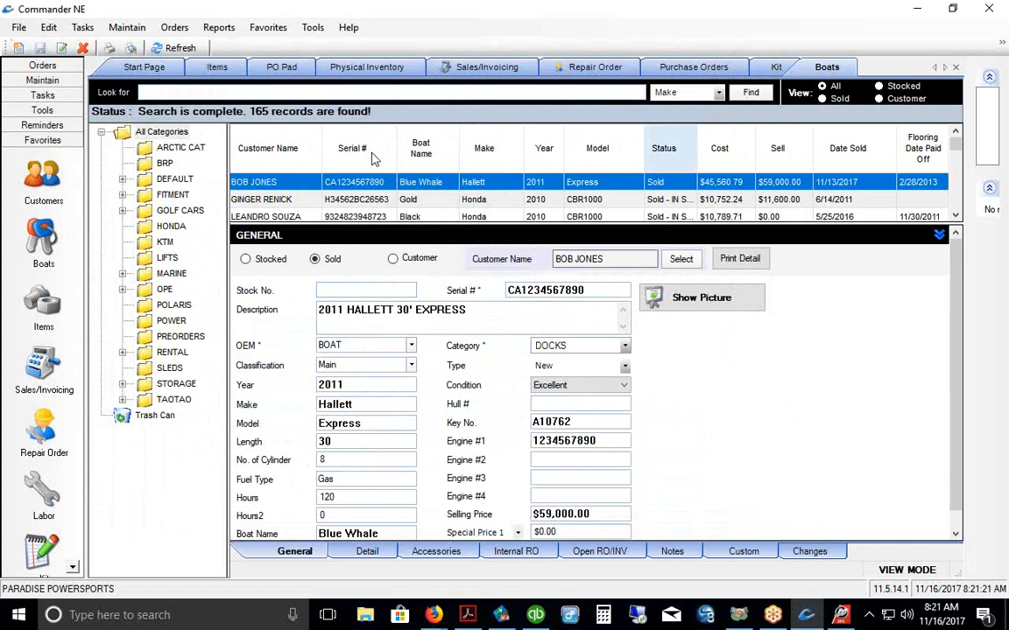
{"action": "left_click_drag", "start_coordinate": [483, 225], "coordinate": [484, 243]}
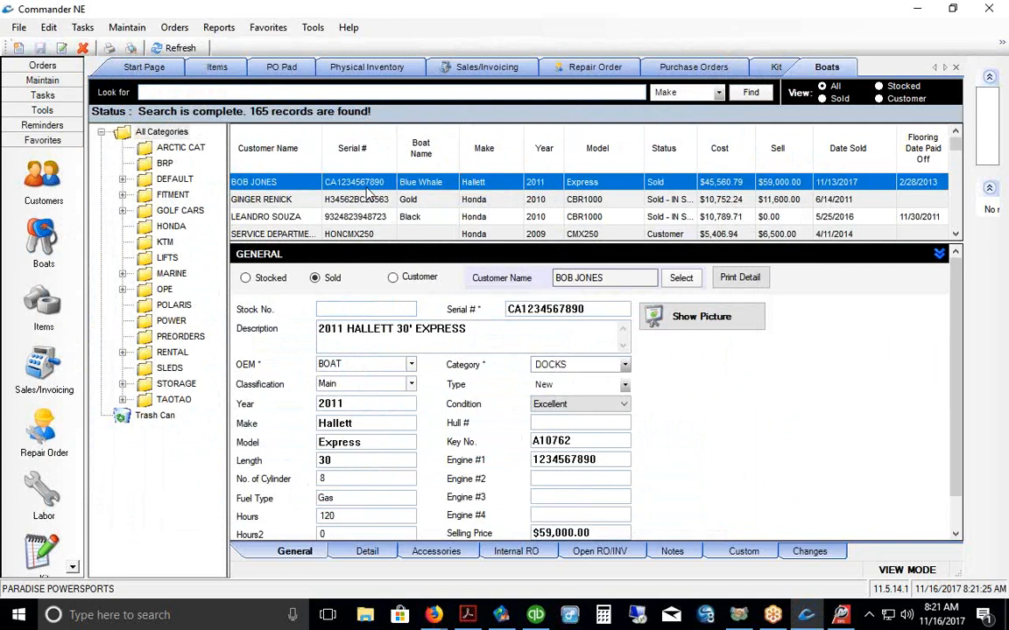
Step: On the Detail tab, highlight the $560.79 internal repair orders amount beside the $45,000.00 base cost
{"action": "left_click", "coordinate": [363, 551]}
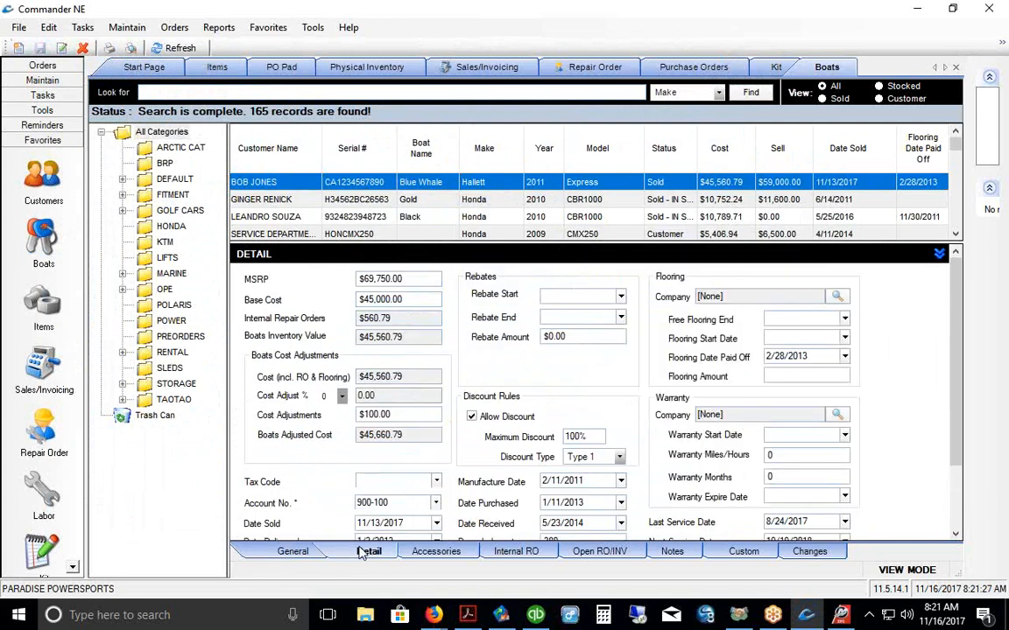
{"action": "left_click", "coordinate": [400, 322]}
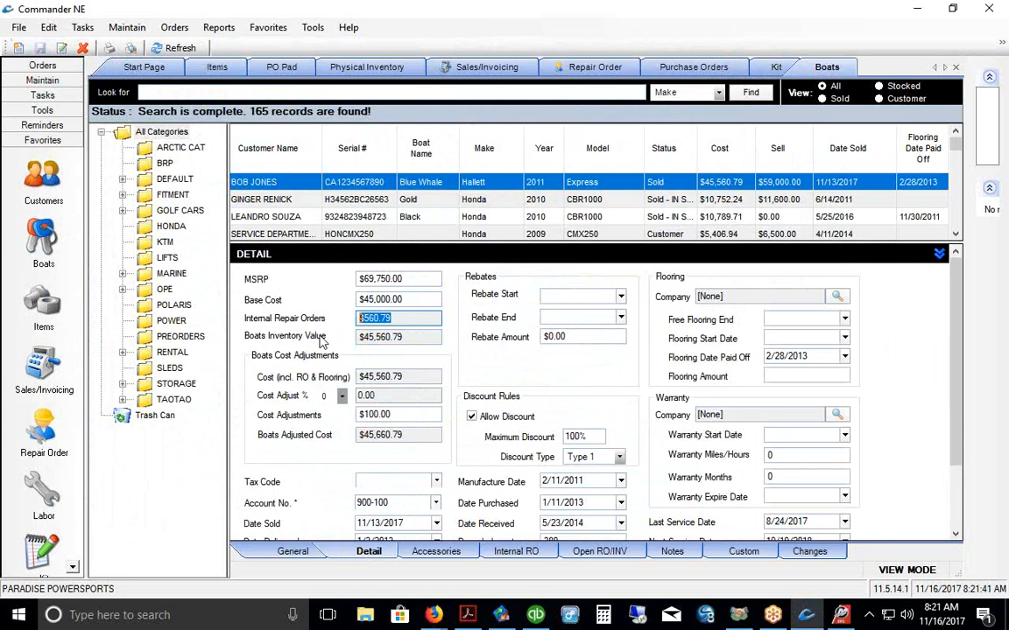
{"action": "key", "text": "shift+Tab"}
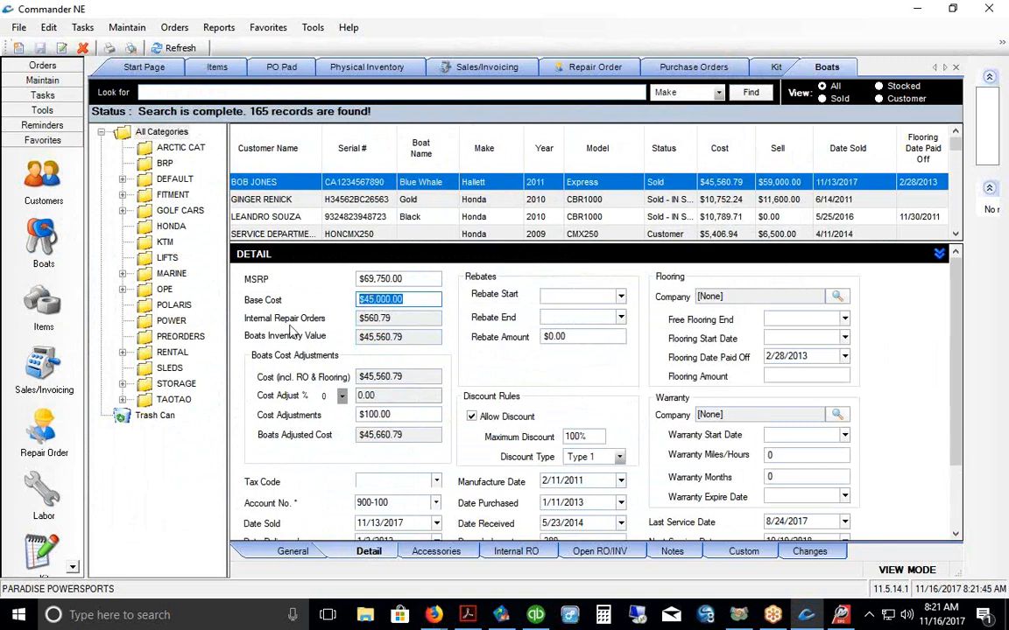
{"action": "left_click", "coordinate": [382, 321]}
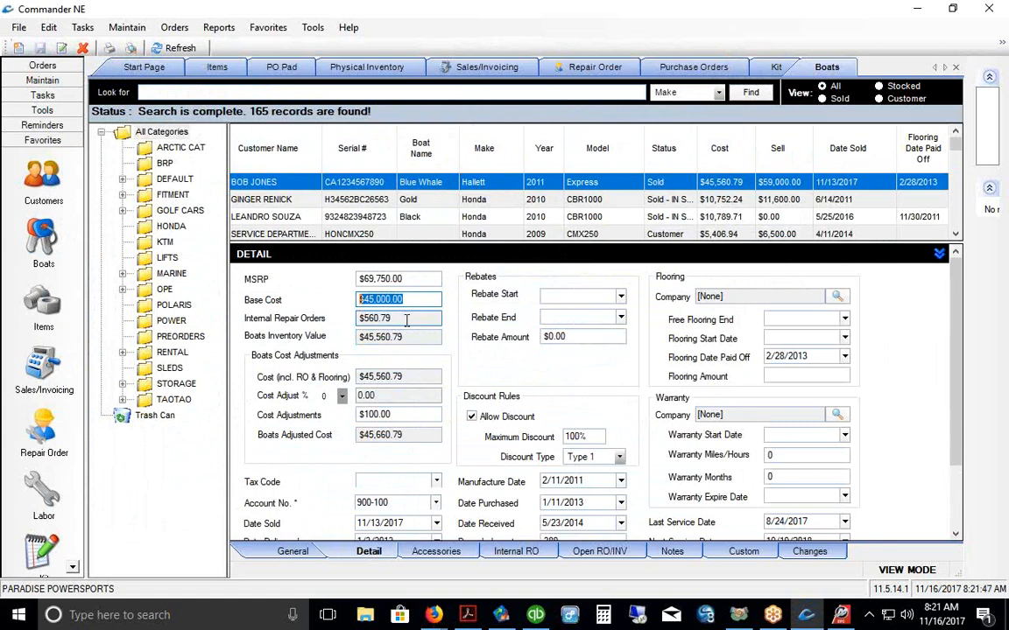
{"action": "left_click_drag", "start_coordinate": [407, 338], "coordinate": [306, 349]}
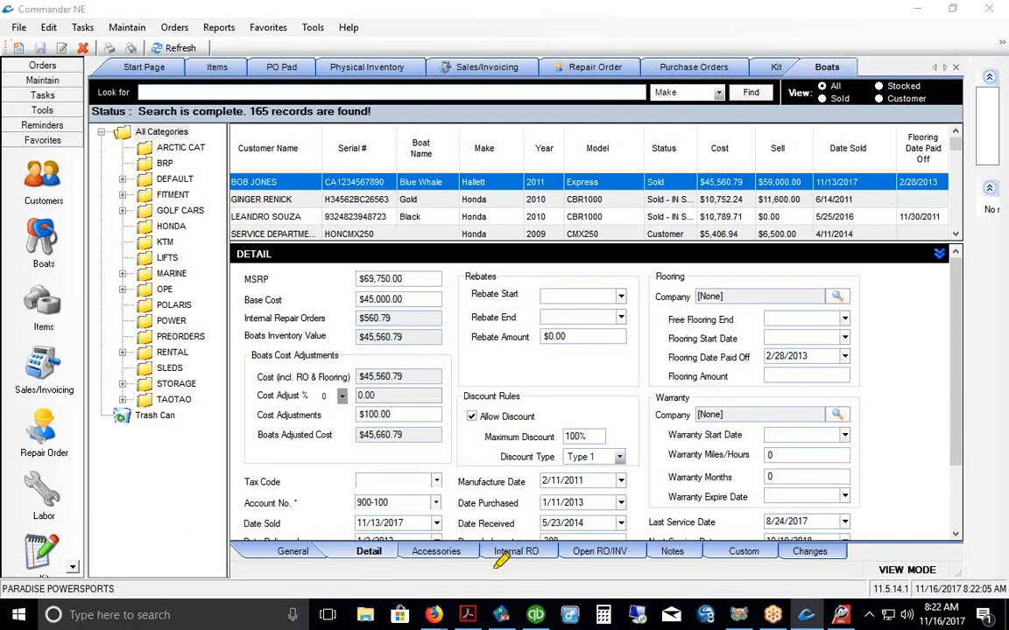
{"action": "left_click_drag", "start_coordinate": [488, 567], "coordinate": [545, 564]}
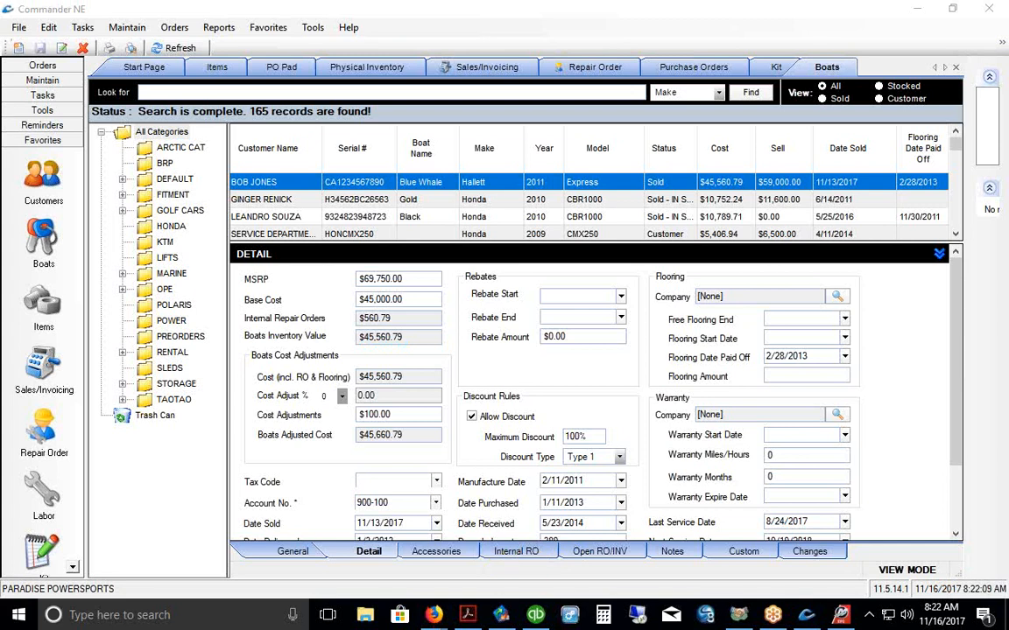
Step: List the Blue Whale's internal repair orders and review repair order 682
{"action": "left_click", "coordinate": [500, 552]}
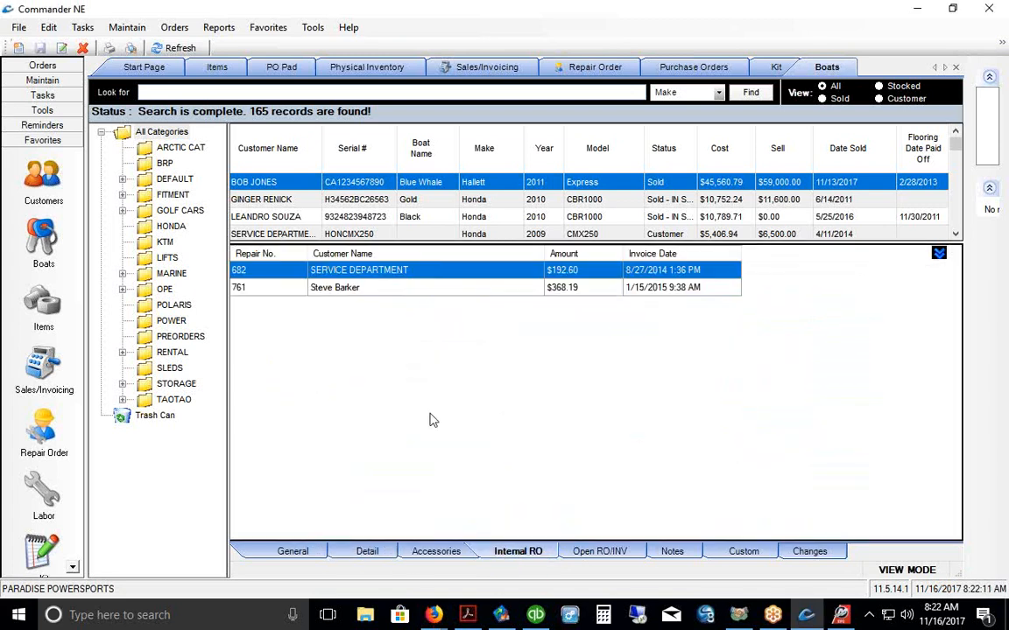
{"action": "double_click", "coordinate": [391, 277]}
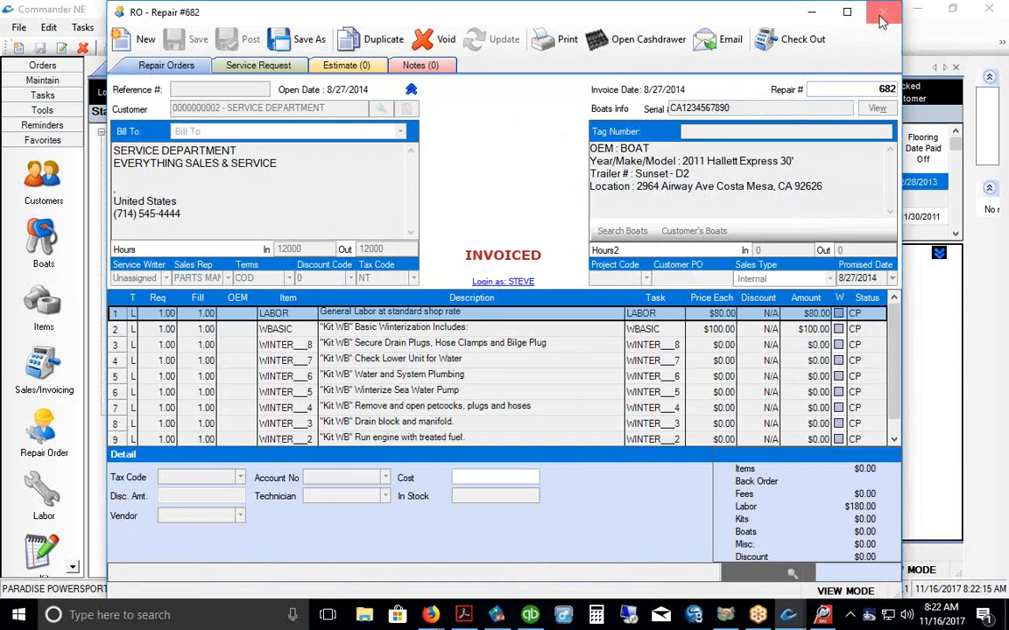
{"action": "left_click", "coordinate": [883, 11]}
Step: Review repair order 761's checkout totals, then go back to the boat's General fields
{"action": "double_click", "coordinate": [405, 295]}
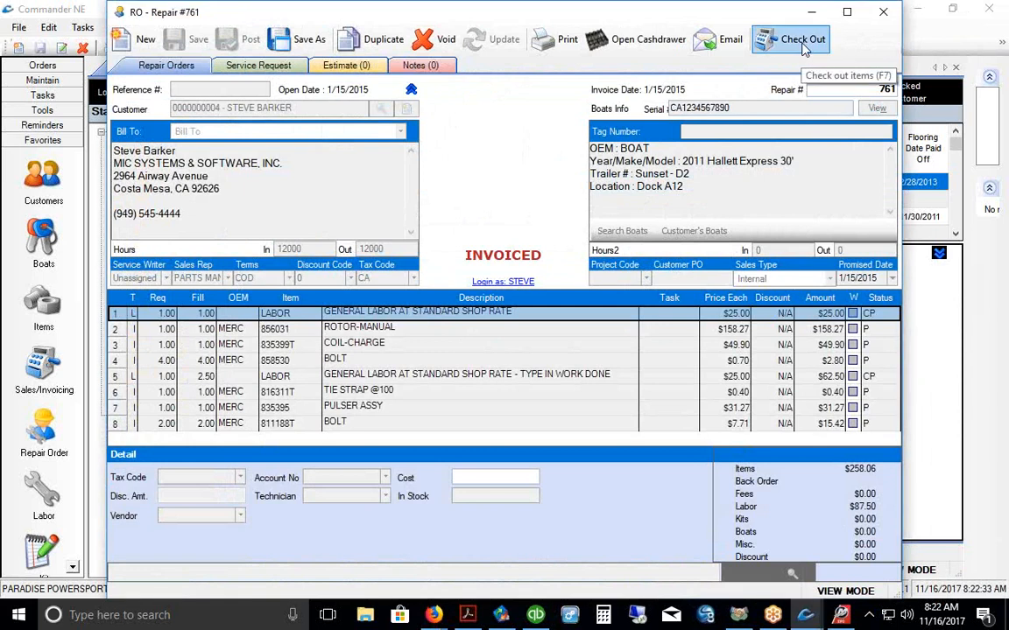
{"action": "left_click", "coordinate": [802, 44]}
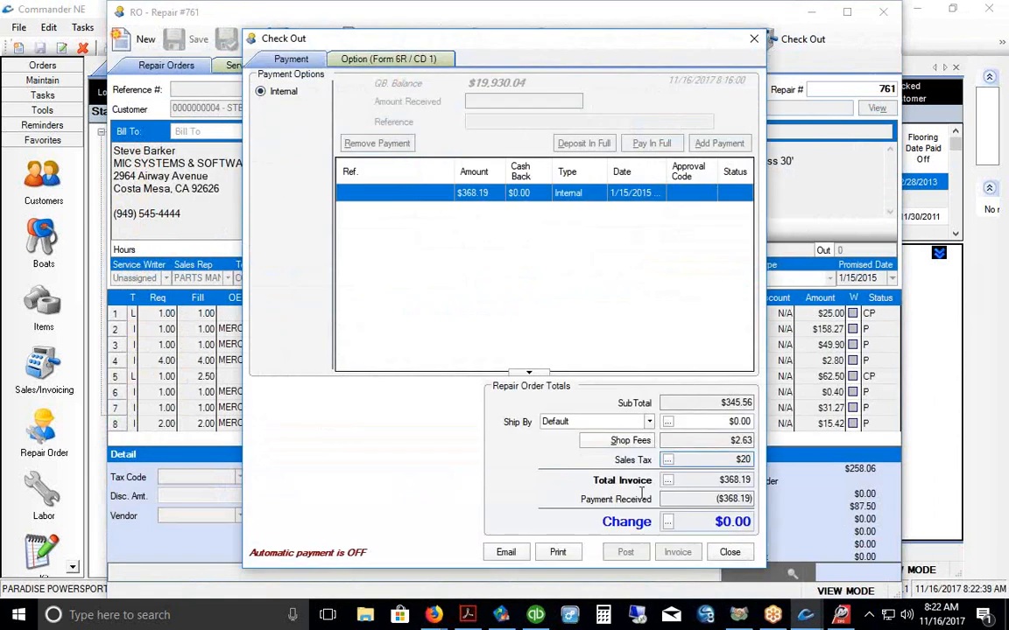
{"action": "left_click", "coordinate": [740, 560]}
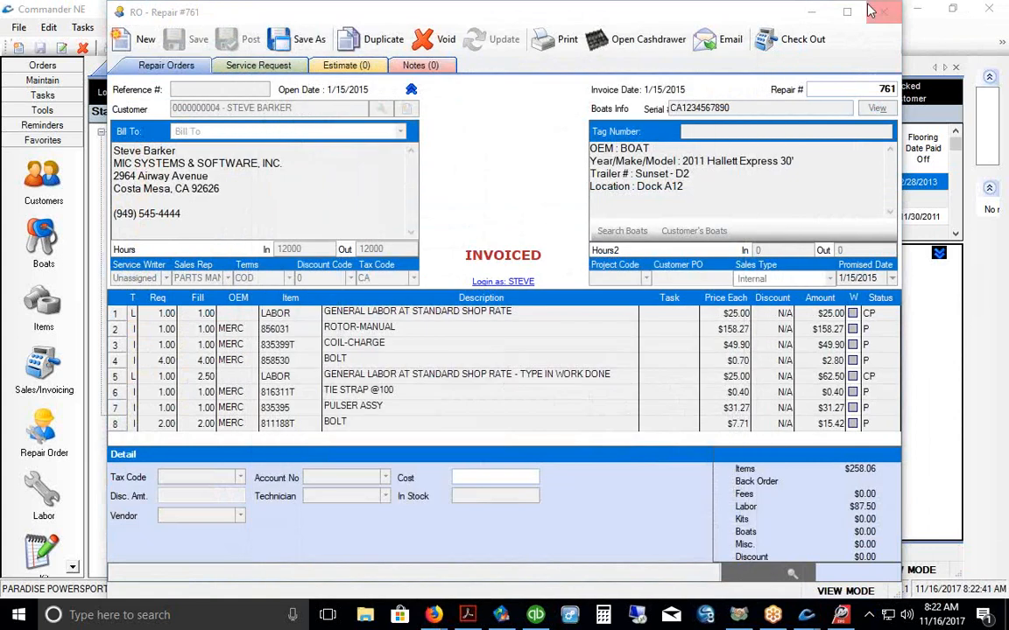
{"action": "left_click", "coordinate": [882, 10]}
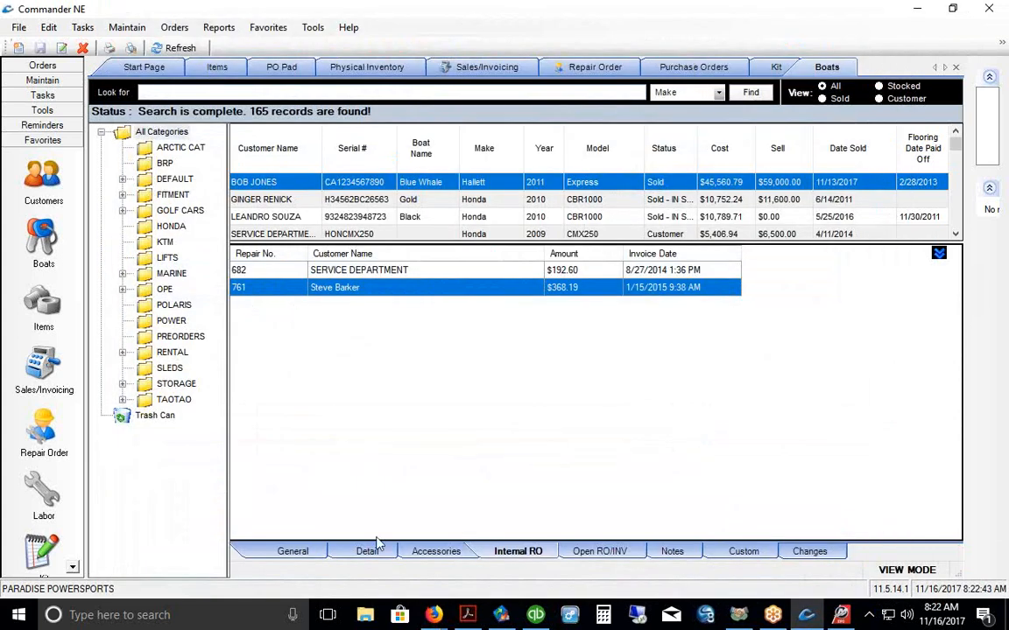
{"action": "left_click", "coordinate": [345, 552]}
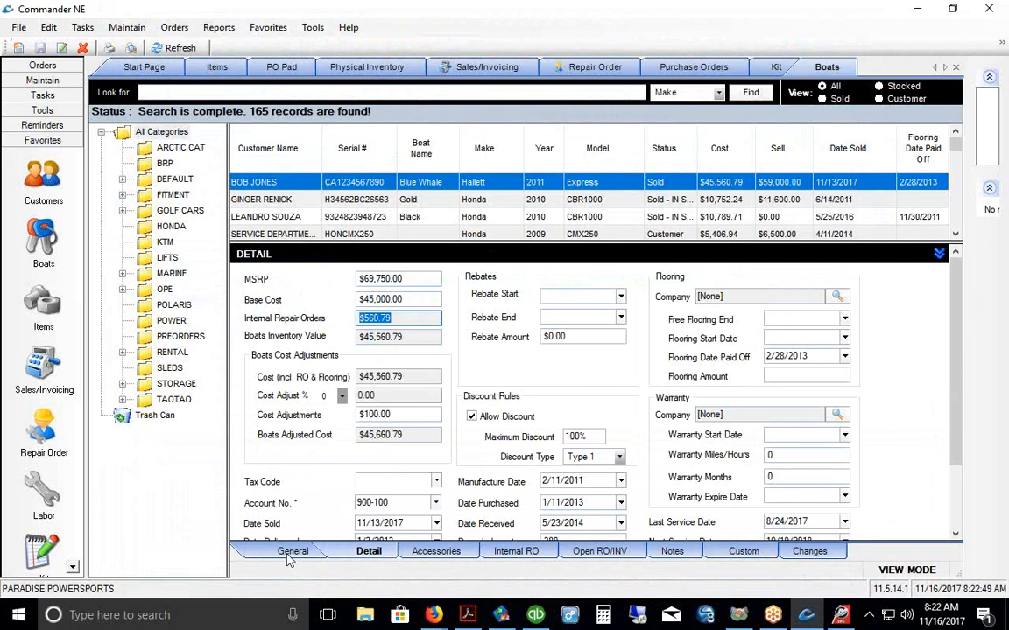
{"action": "left_click", "coordinate": [292, 554]}
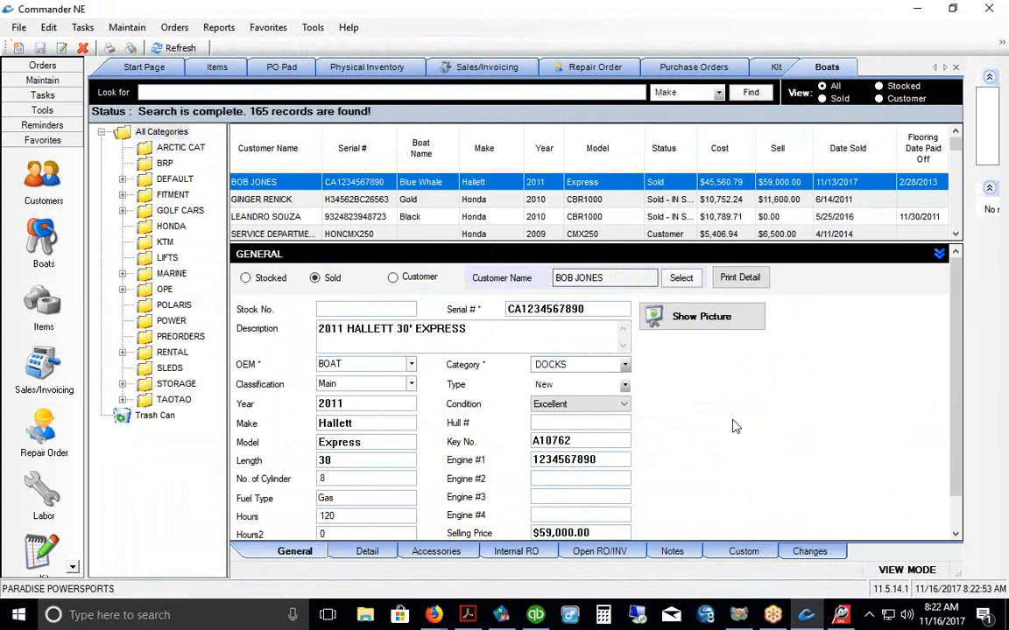
Step: Autofit the Status column, narrow Model, and adjust the Customer Name column width
{"action": "double_click", "coordinate": [694, 148]}
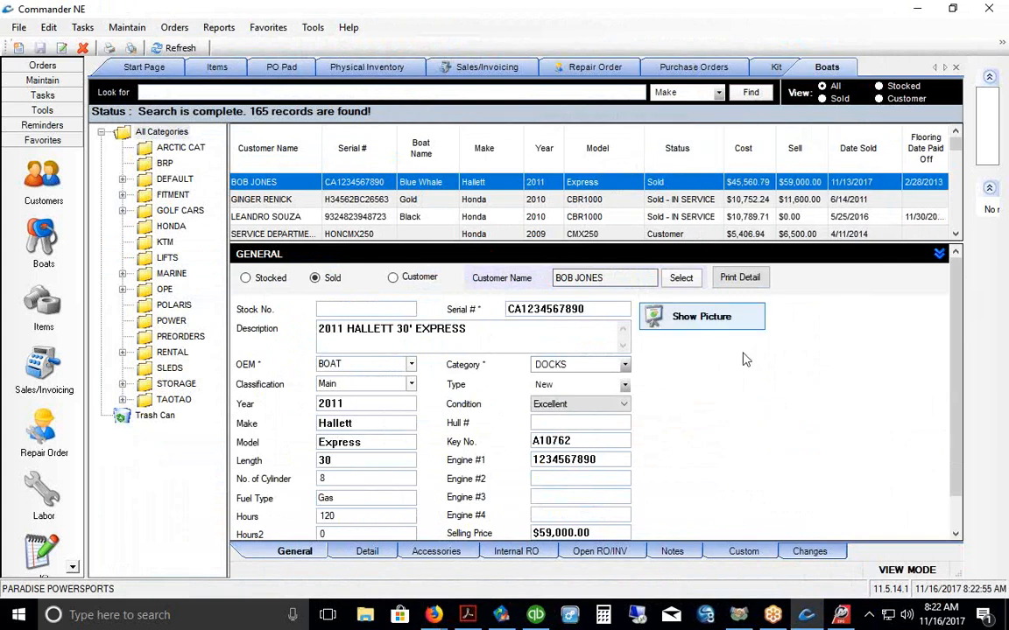
{"action": "left_click_drag", "start_coordinate": [643, 152], "coordinate": [528, 137]}
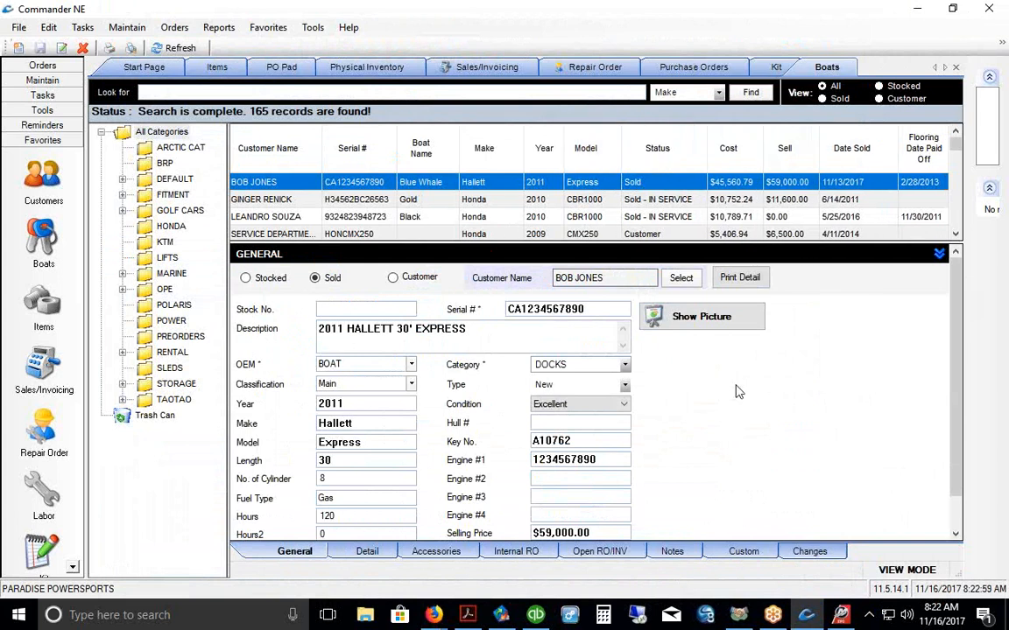
{"action": "left_click_drag", "start_coordinate": [337, 161], "coordinate": [338, 160]}
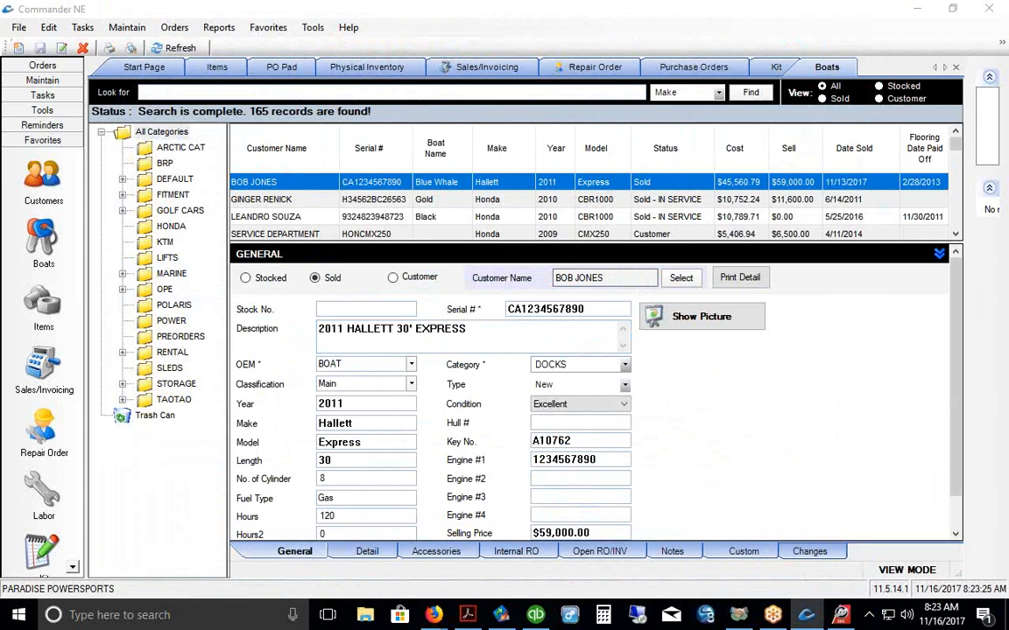
Step: Run the General Ledger report for Year To Date, 01/01/2017 to 11/16/2017
{"action": "left_click", "coordinate": [215, 27]}
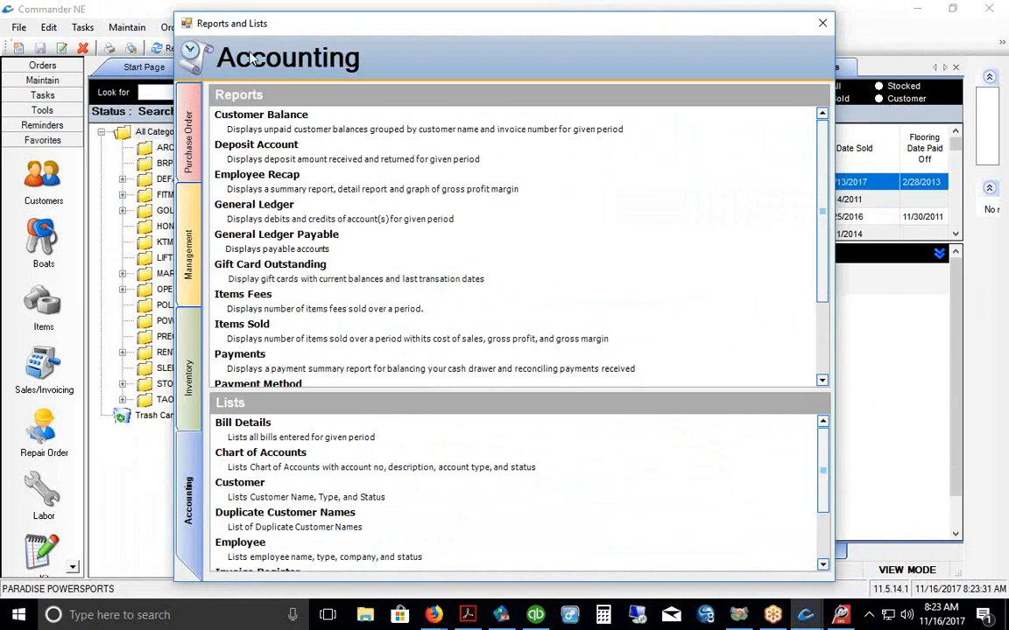
{"action": "left_click_drag", "start_coordinate": [565, 32], "coordinate": [567, 26]}
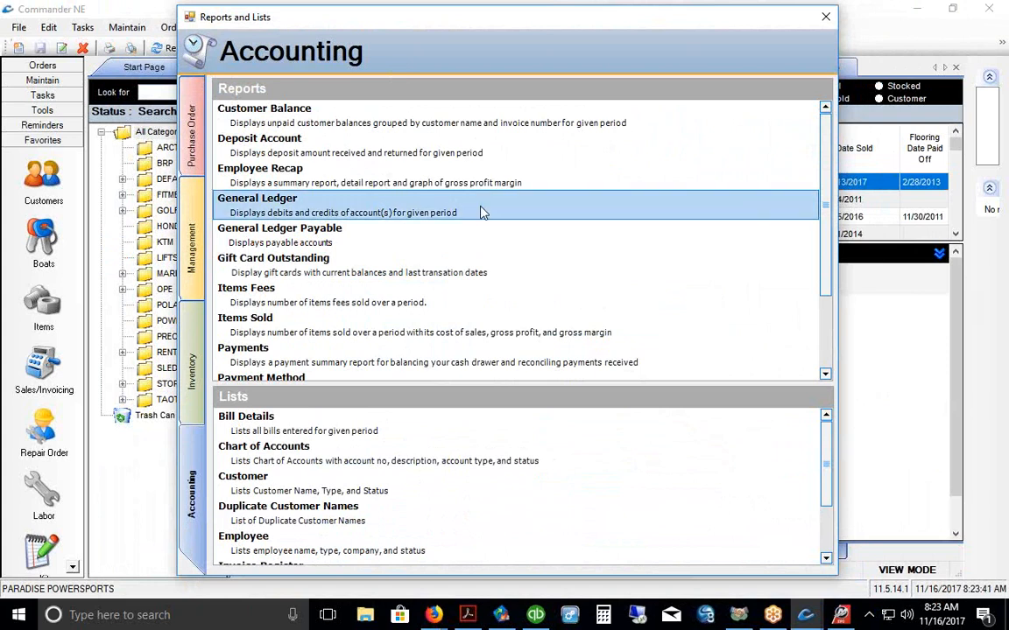
{"action": "double_click", "coordinate": [396, 210]}
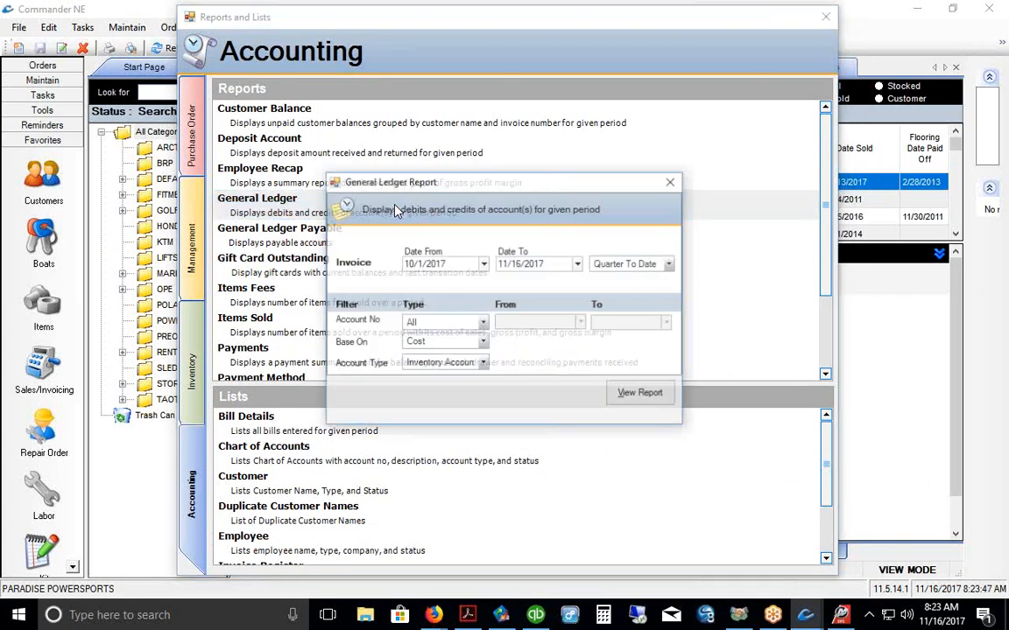
{"action": "left_click", "coordinate": [670, 263]}
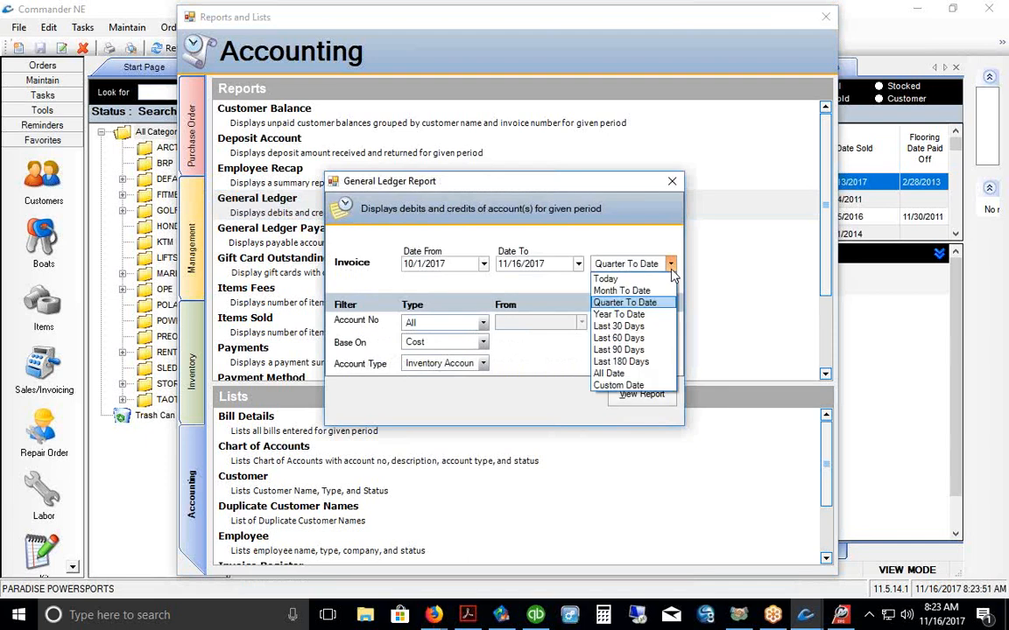
{"action": "left_click", "coordinate": [644, 315]}
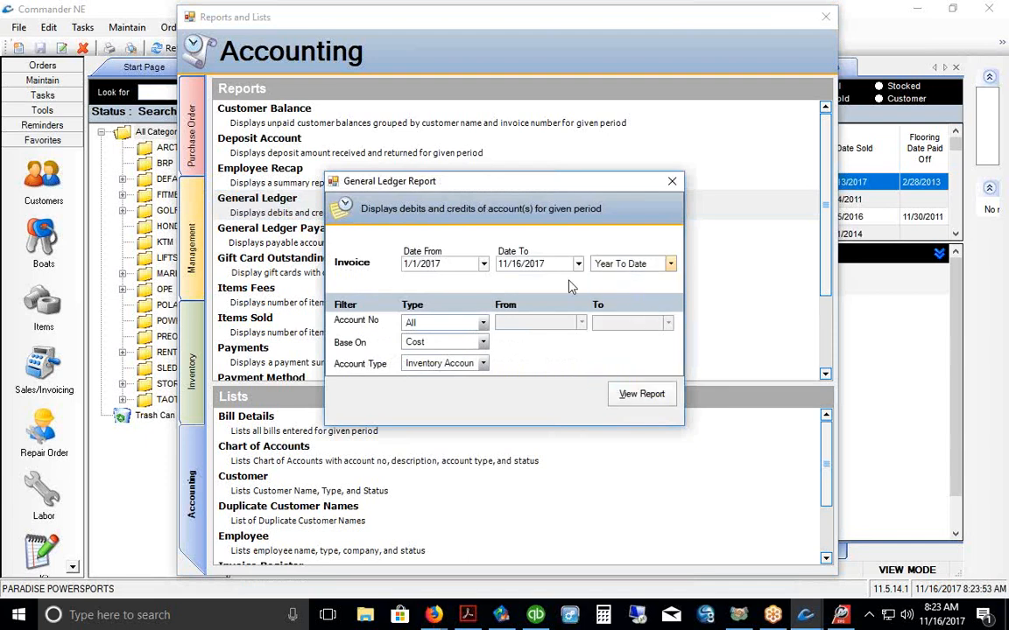
{"action": "left_click", "coordinate": [646, 401]}
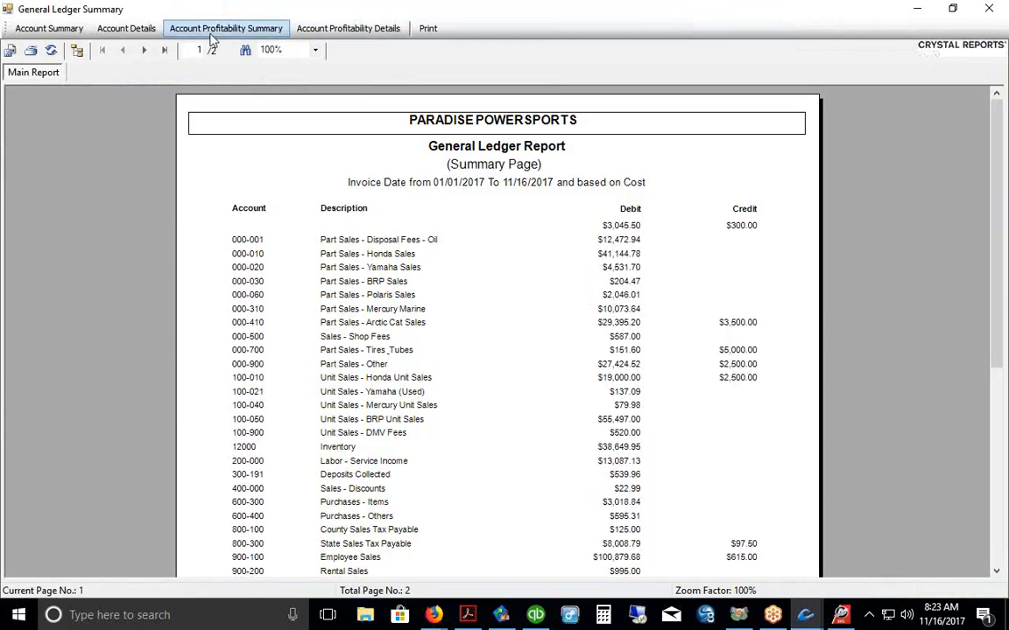
Step: Show the year-to-date Account Profitability summary, then close the report viewer
{"action": "left_click", "coordinate": [212, 36]}
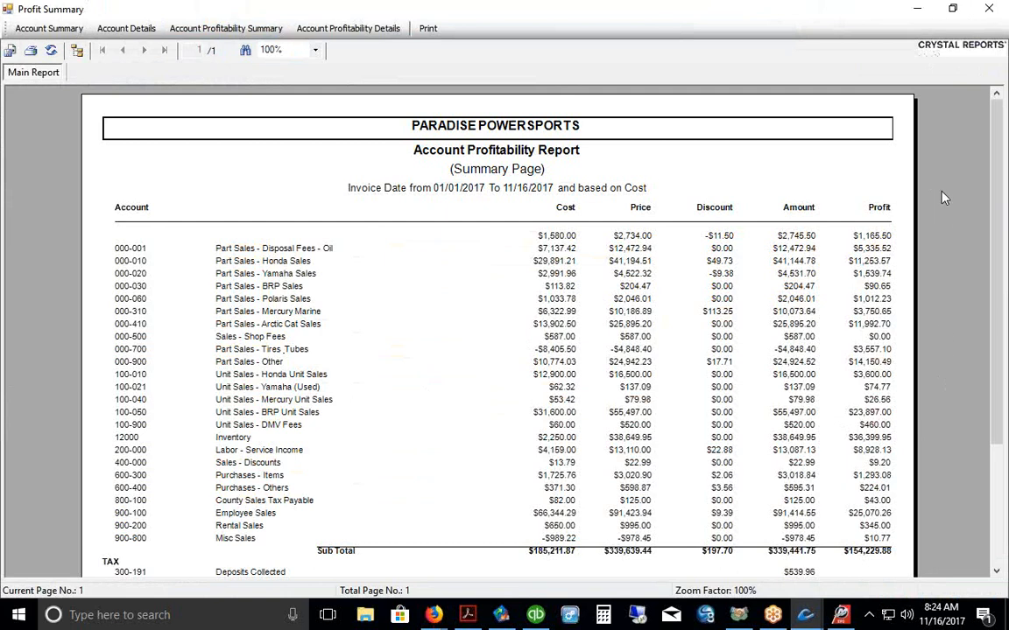
{"action": "left_click", "coordinate": [988, 7]}
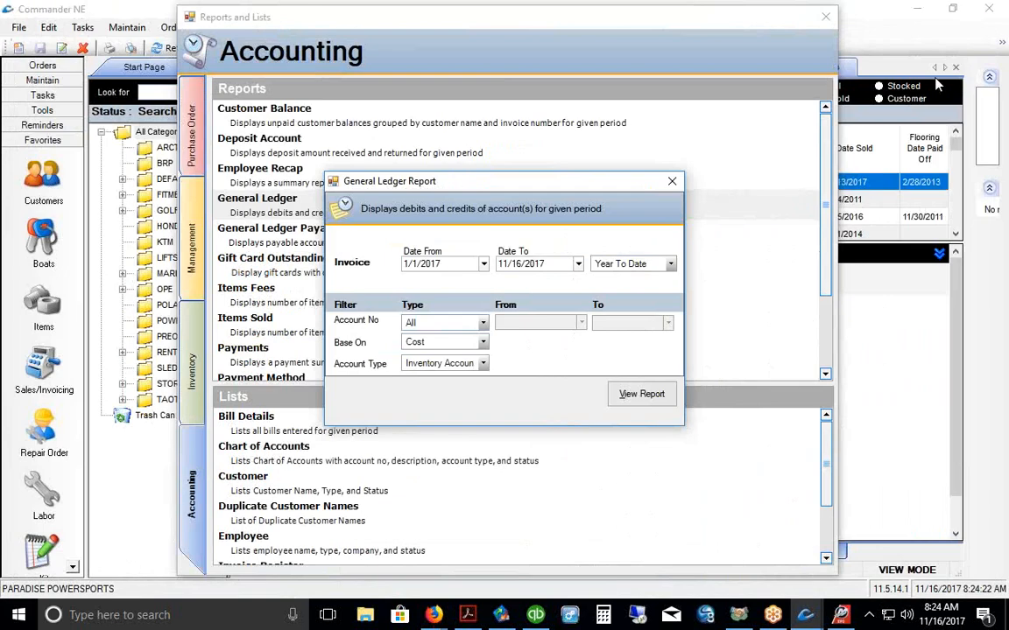
Step: Close the General Ledger settings and open the Technician Recap report settings
{"action": "left_click", "coordinate": [671, 181]}
{"action": "left_click", "coordinate": [829, 313]}
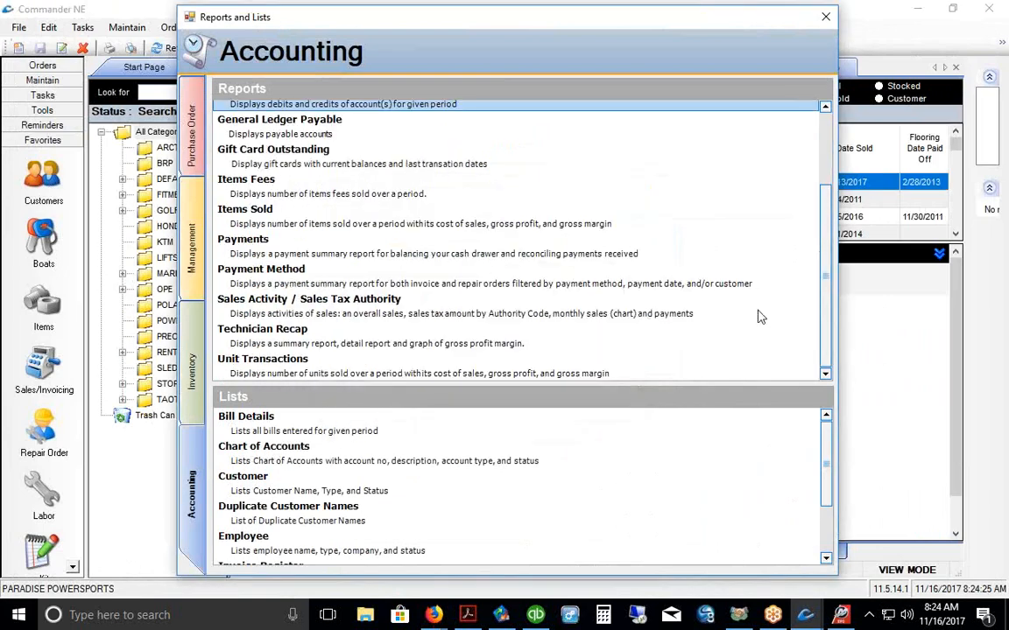
{"action": "double_click", "coordinate": [352, 341]}
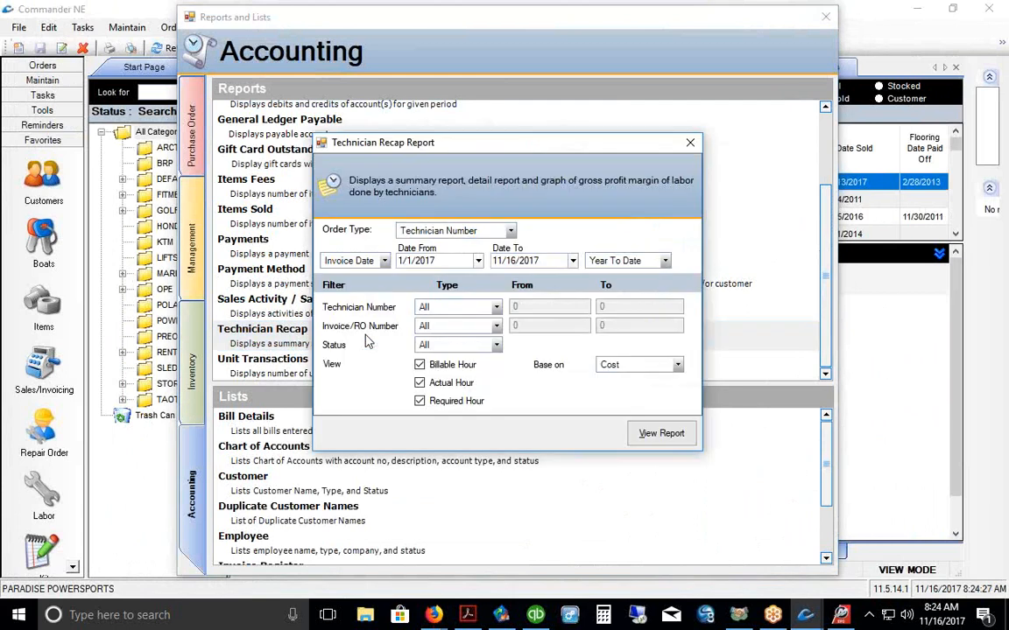
Step: Run the Technician Recap for 1/1/2017–11/16/2017 excluding required hours, then close it
{"action": "left_click", "coordinate": [419, 401]}
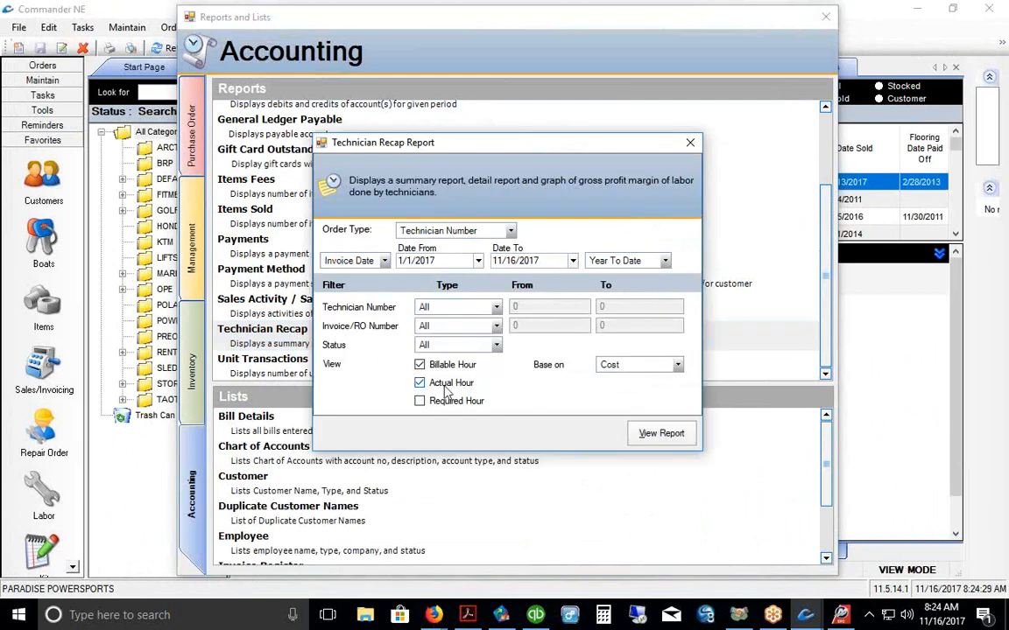
{"action": "left_click", "coordinate": [421, 260]}
{"action": "left_click_drag", "start_coordinate": [530, 261], "coordinate": [442, 263]}
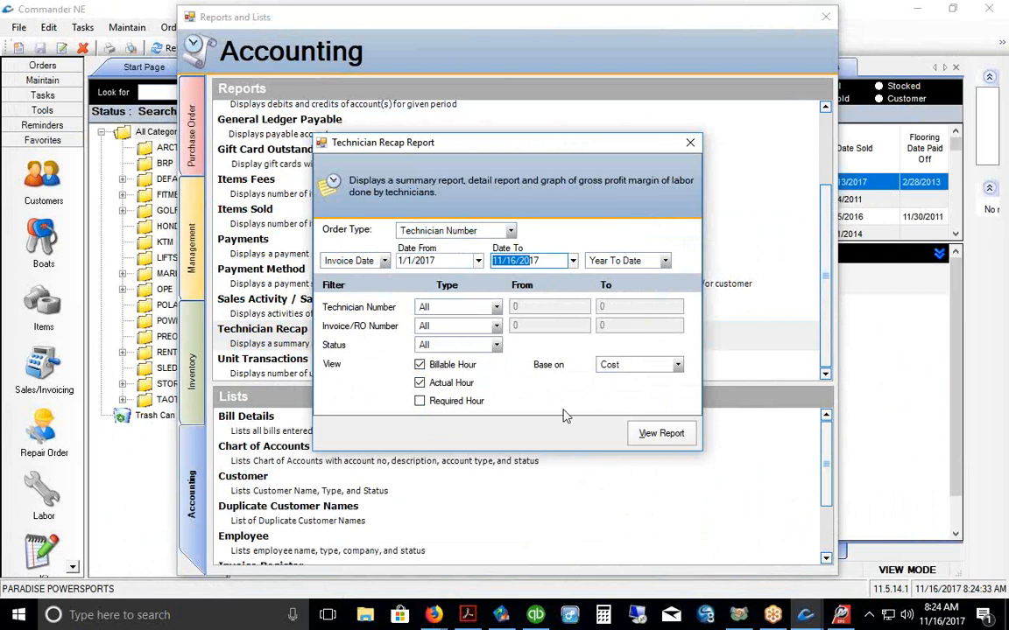
{"action": "left_click", "coordinate": [664, 438]}
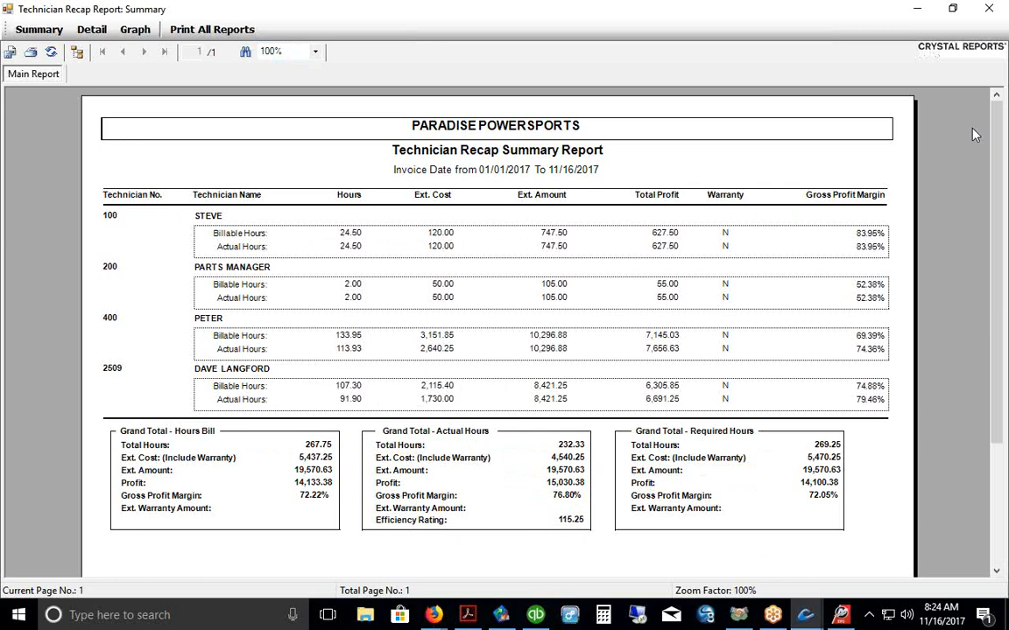
{"action": "left_click", "coordinate": [988, 8]}
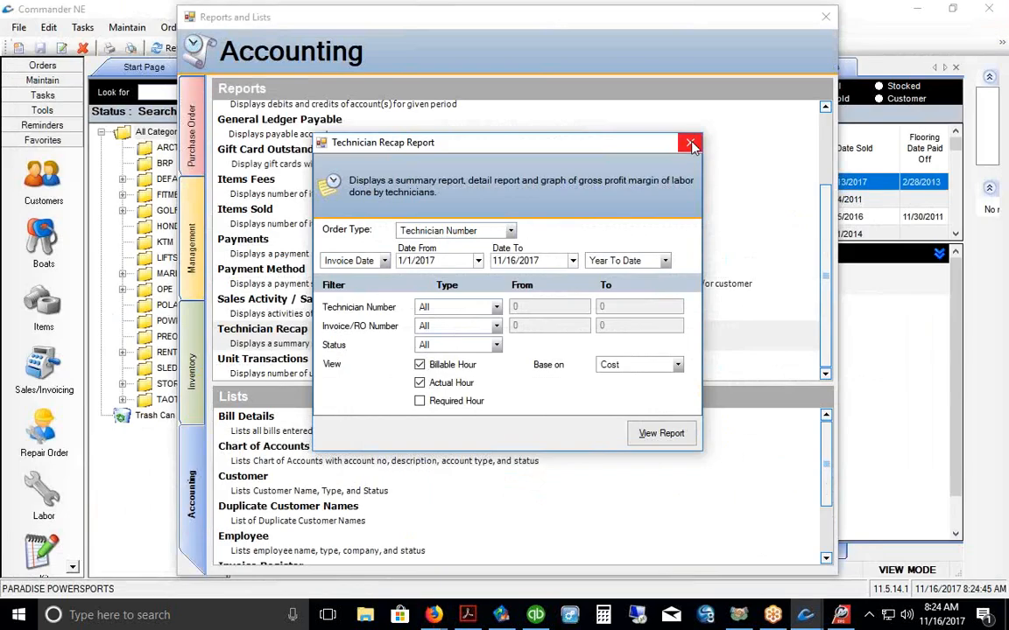
{"action": "left_click", "coordinate": [690, 144]}
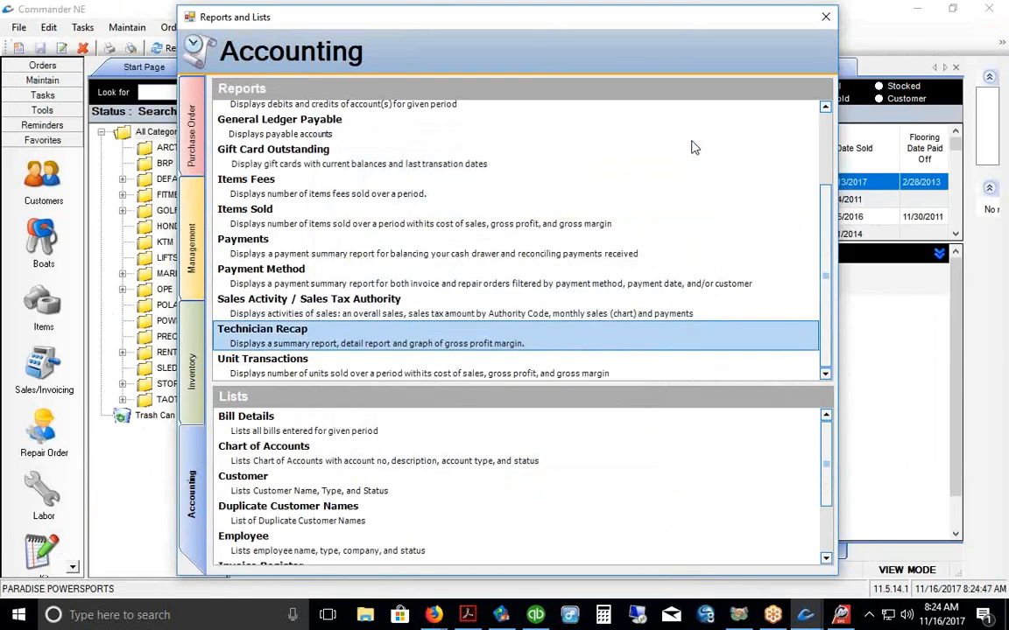
Step: Run the year-to-date Payments report, view its reconciliation page (total 349,372.72), then close it
{"action": "left_click", "coordinate": [574, 308]}
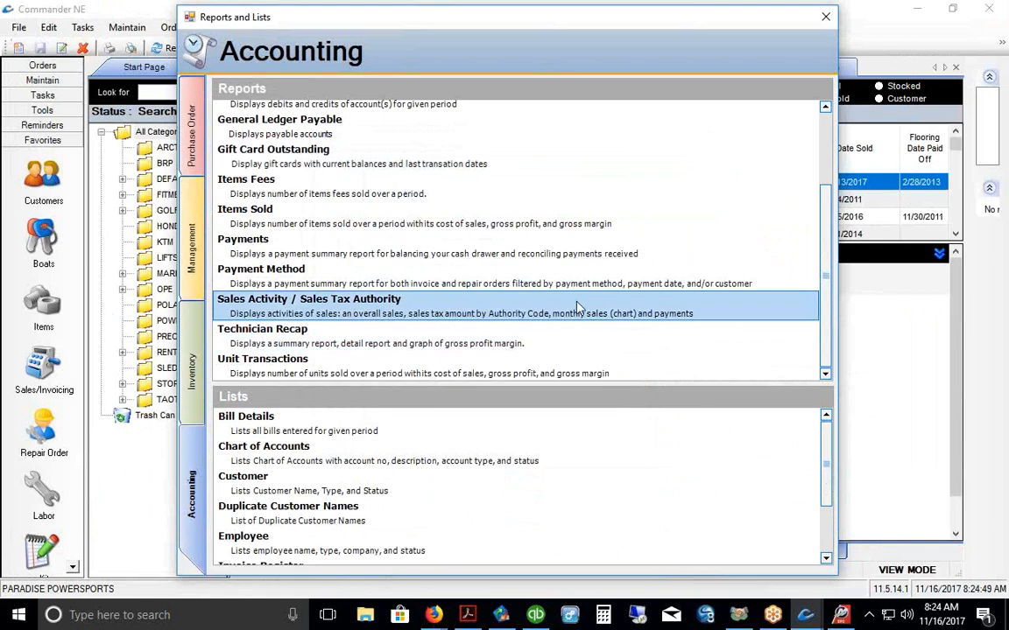
{"action": "double_click", "coordinate": [419, 251]}
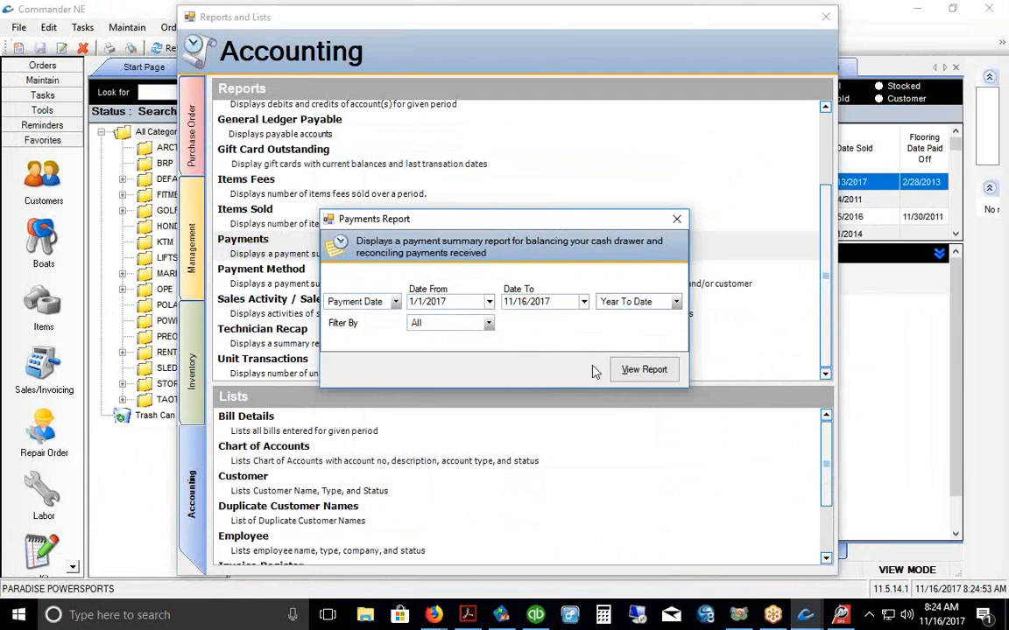
{"action": "left_click", "coordinate": [639, 371]}
{"action": "left_click", "coordinate": [143, 56]}
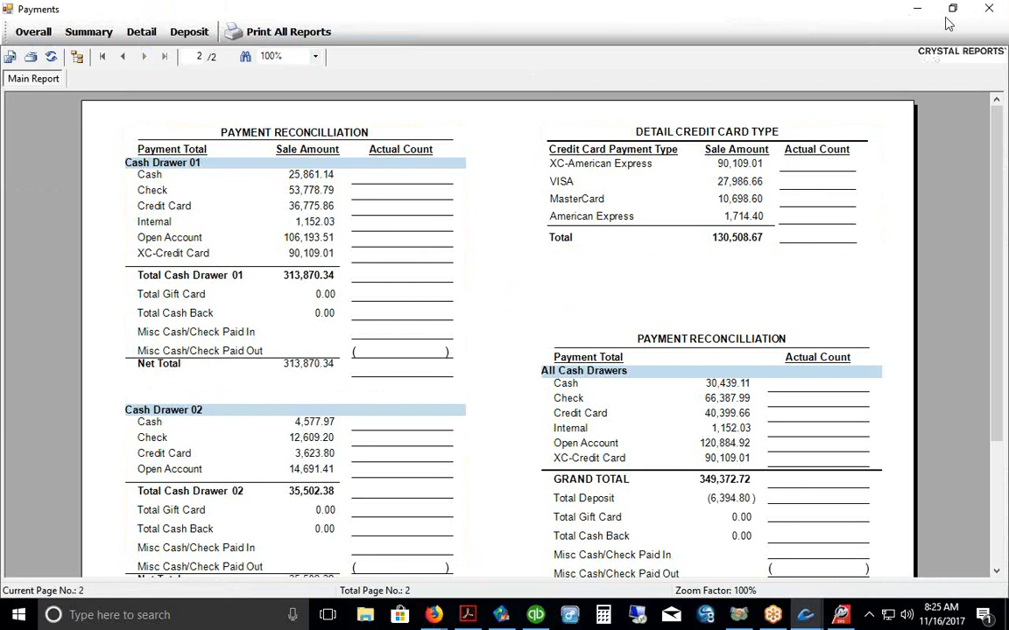
{"action": "left_click", "coordinate": [984, 10]}
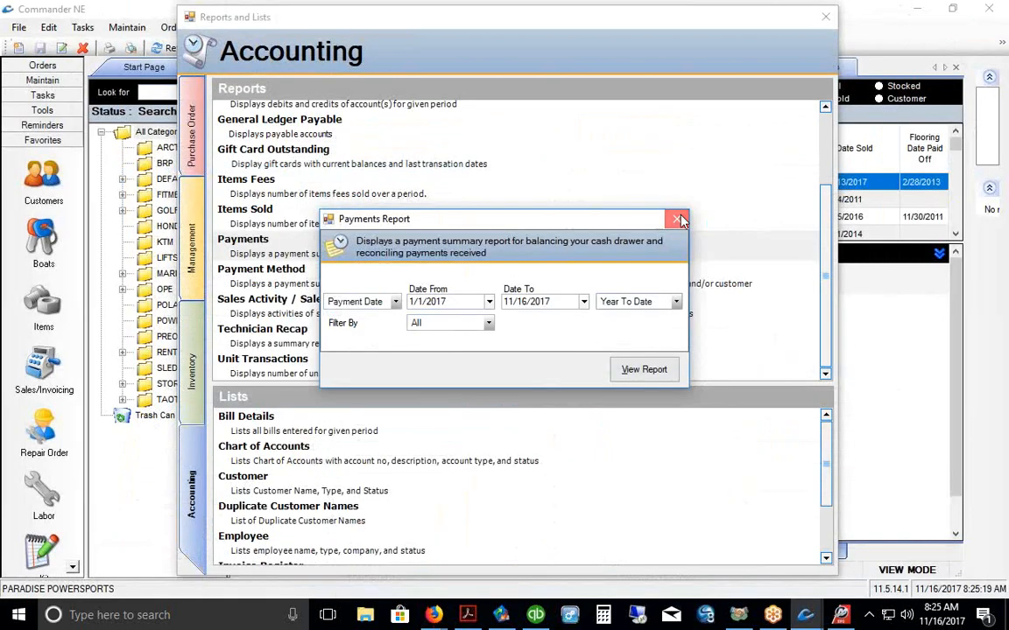
{"action": "left_click", "coordinate": [677, 219]}
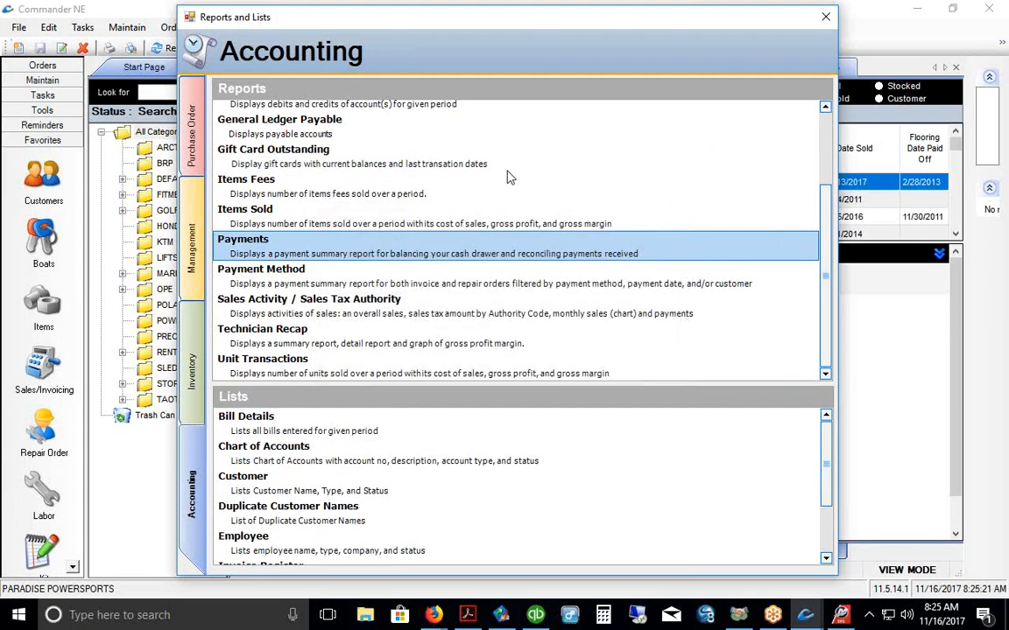
Step: Open the Obsolescent Items settings from the Inventory reports and set On Hand to > 2
{"action": "left_click", "coordinate": [193, 361]}
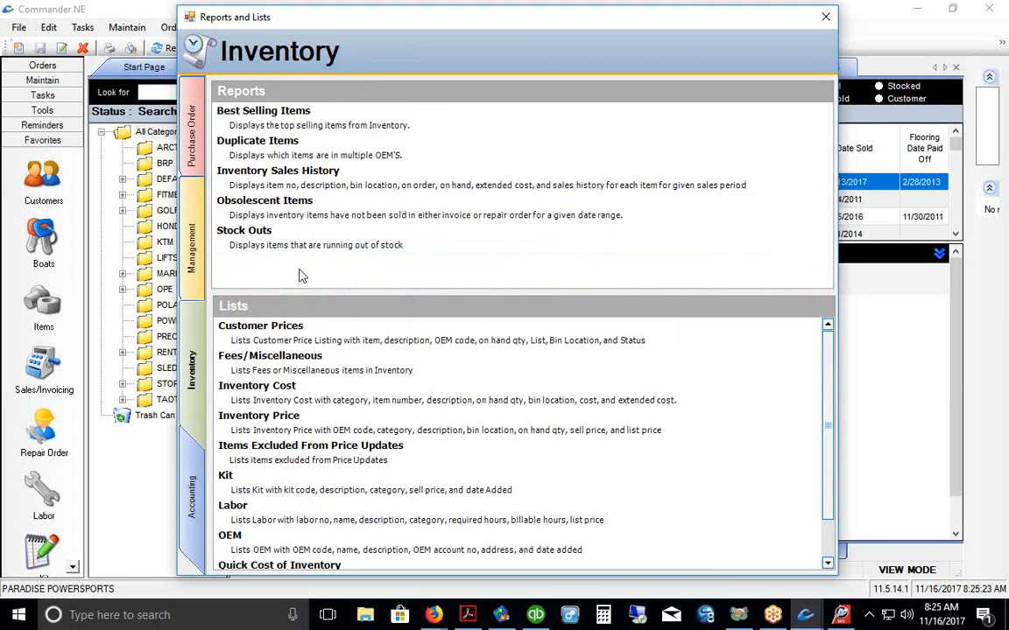
{"action": "left_click", "coordinate": [306, 213]}
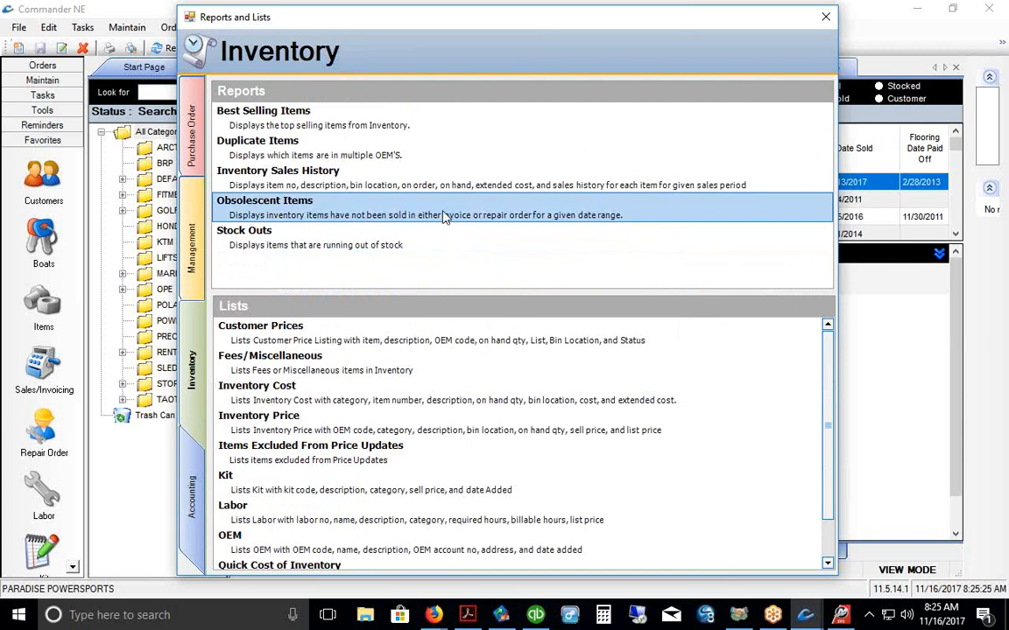
{"action": "double_click", "coordinate": [526, 215]}
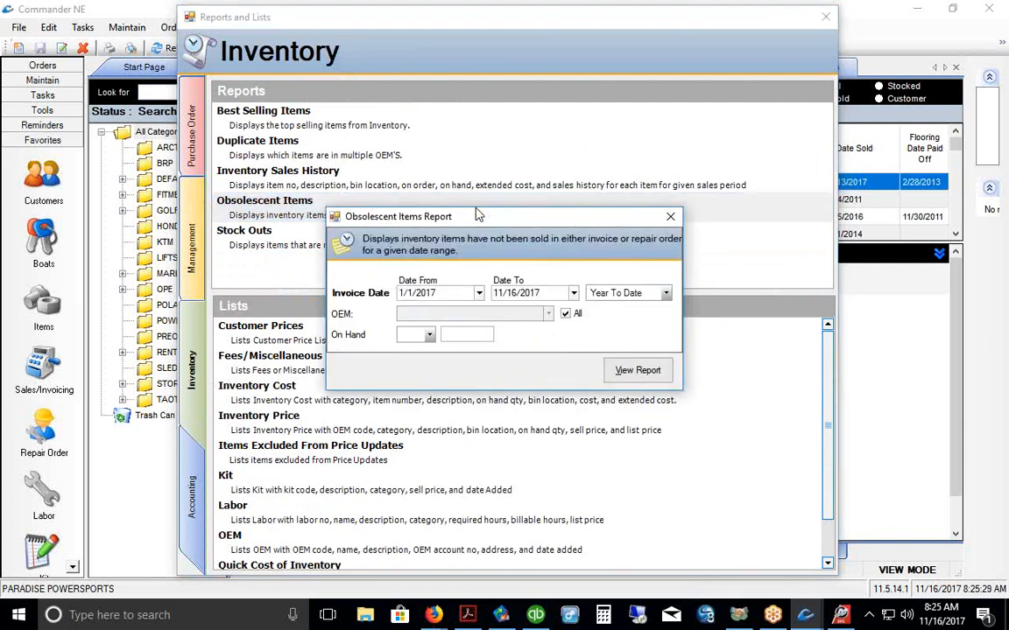
{"action": "left_click_drag", "start_coordinate": [504, 210], "coordinate": [496, 200]}
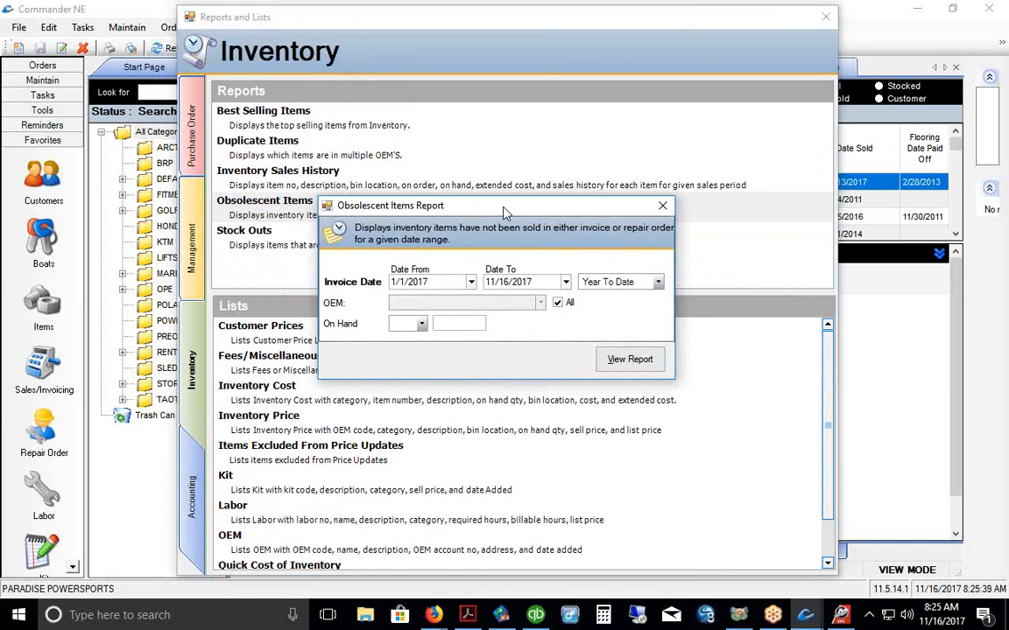
{"action": "left_click", "coordinate": [425, 328]}
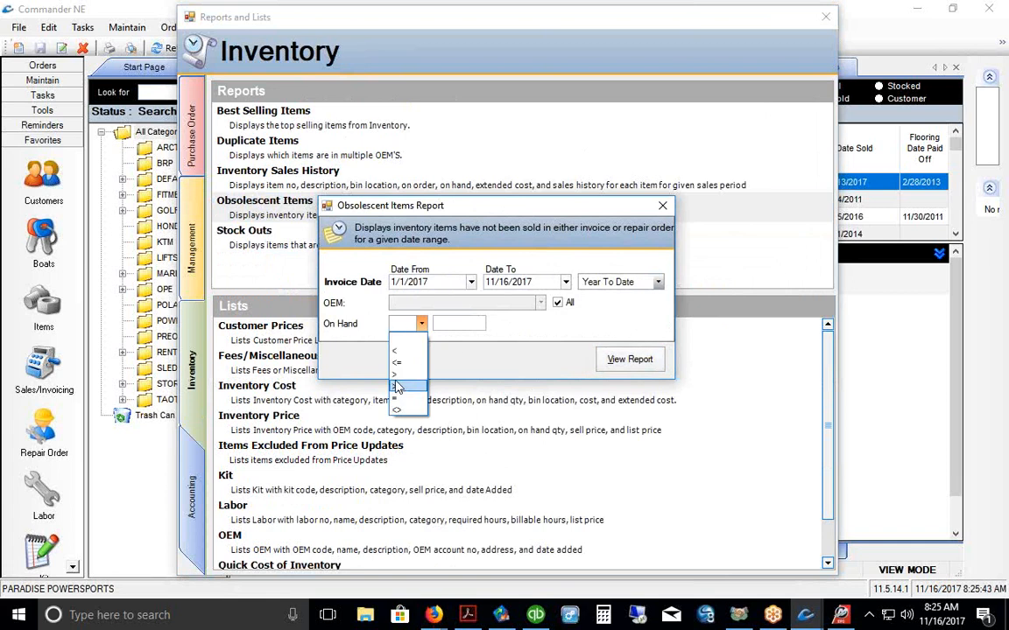
{"action": "left_click", "coordinate": [396, 380]}
{"action": "left_click", "coordinate": [442, 324]}
{"action": "type", "text": "2"}
Step: Preview the 77-page Obsolescent Items report through page 3, then close viewer and settings
{"action": "left_click", "coordinate": [601, 359]}
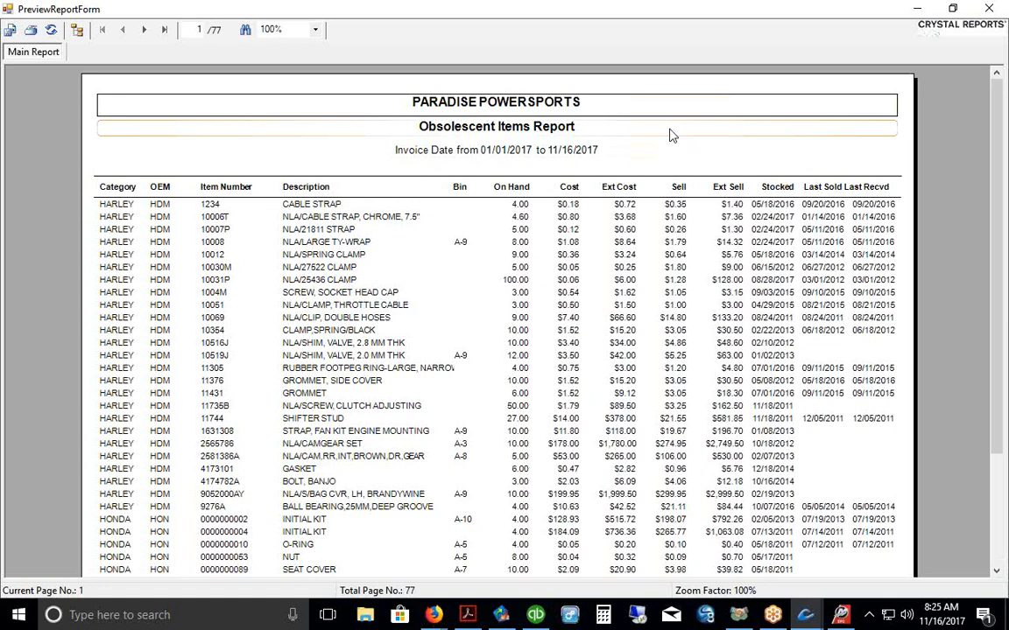
{"action": "left_click", "coordinate": [144, 31]}
{"action": "left_click", "coordinate": [145, 31]}
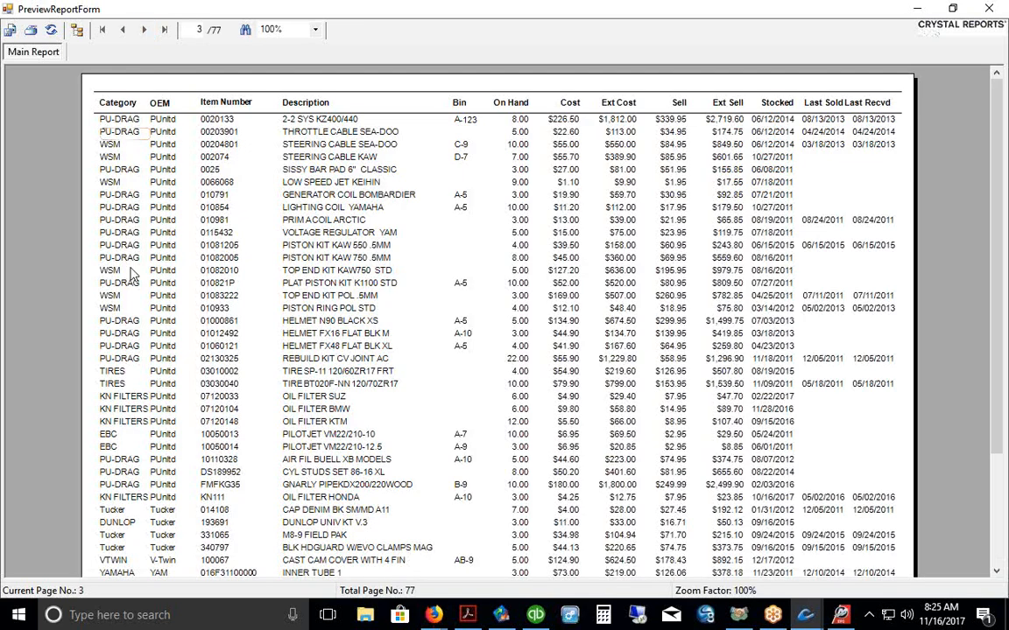
{"action": "left_click", "coordinate": [989, 9]}
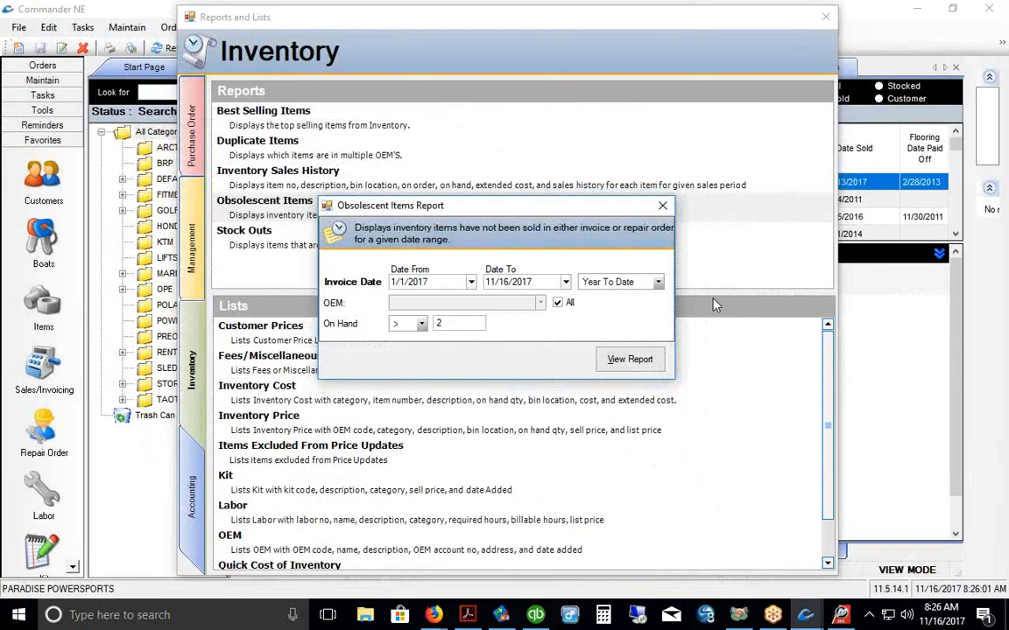
{"action": "left_click", "coordinate": [662, 205]}
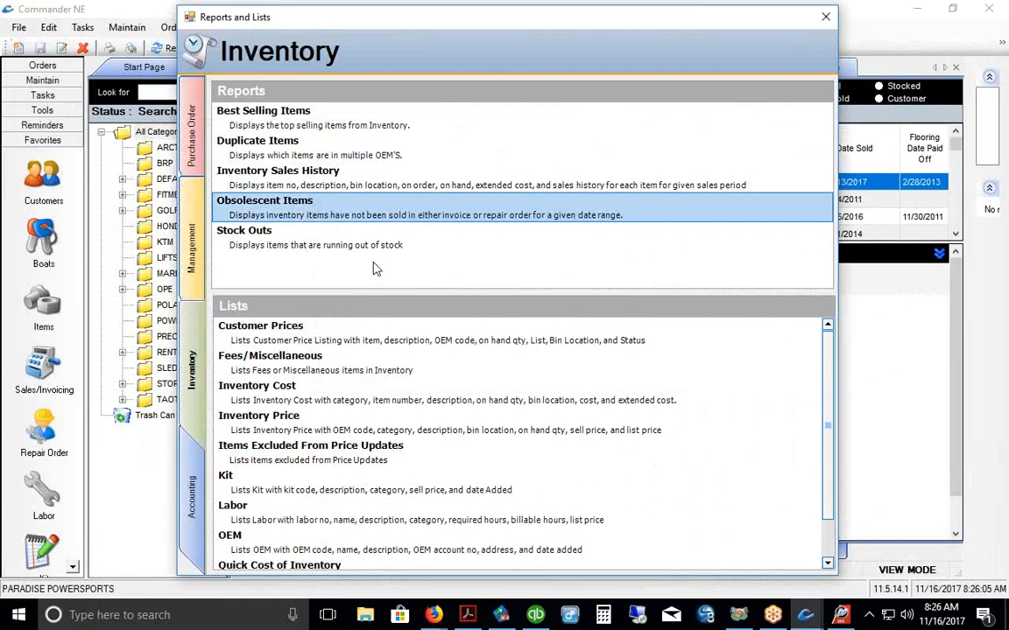
Step: Open the Best Selling Items report settings from the Inventory reports list
{"action": "left_click", "coordinate": [317, 170]}
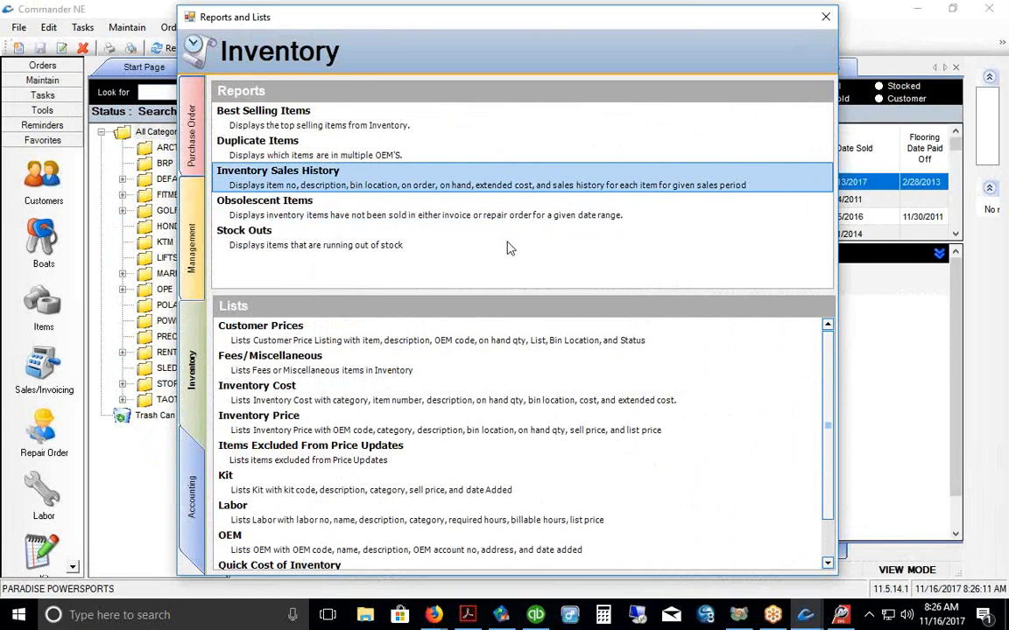
{"action": "left_click", "coordinate": [296, 121]}
{"action": "double_click", "coordinate": [296, 121]}
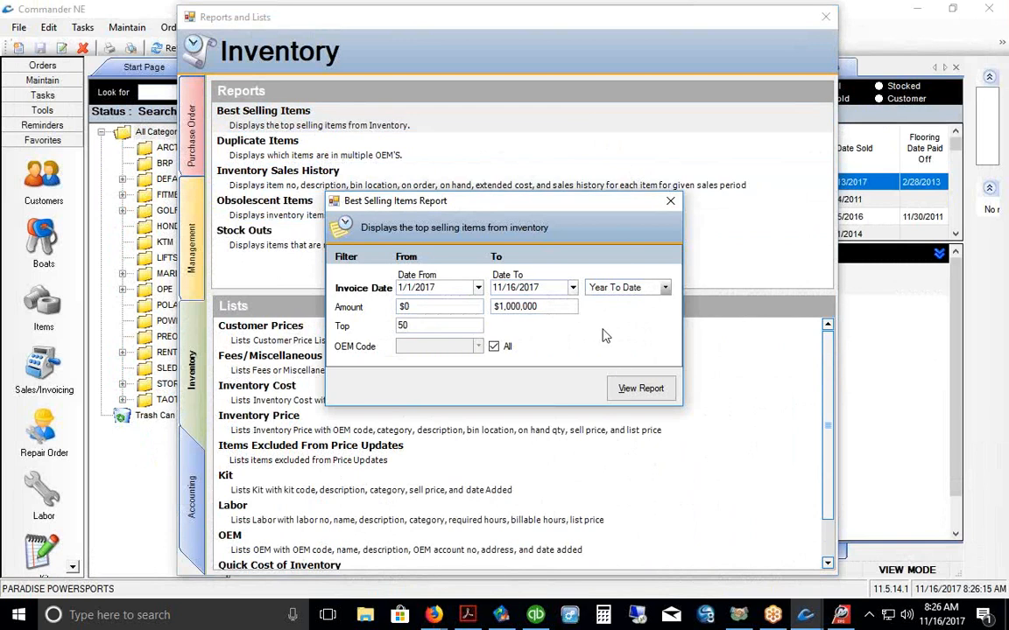
{"action": "left_click_drag", "start_coordinate": [526, 211], "coordinate": [538, 191]}
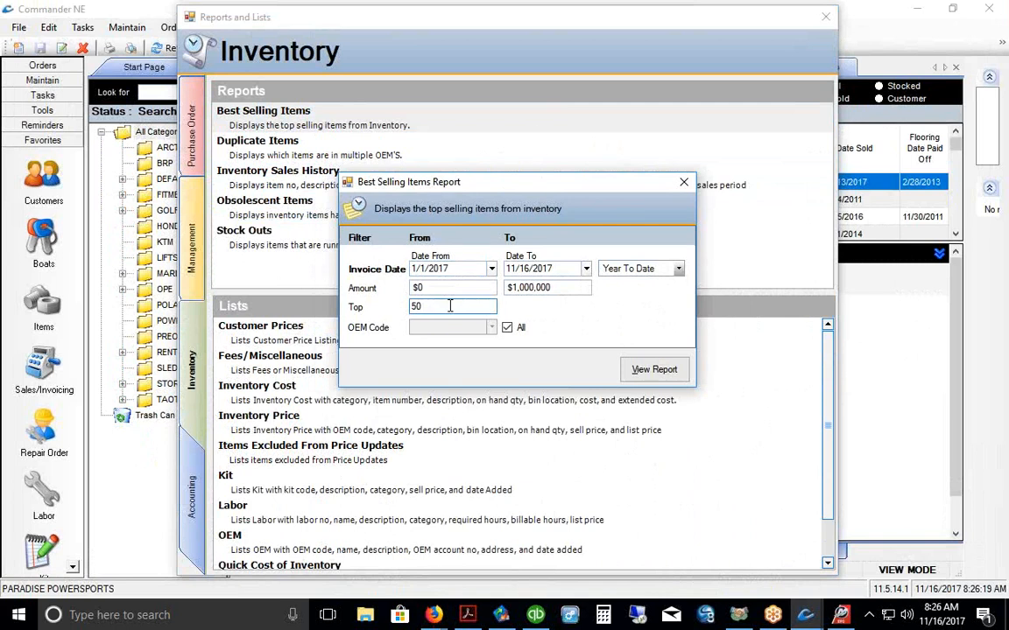
Step: Check the Top 50 limit, then close the settings and the Reports and Lists window
{"action": "double_click", "coordinate": [420, 306]}
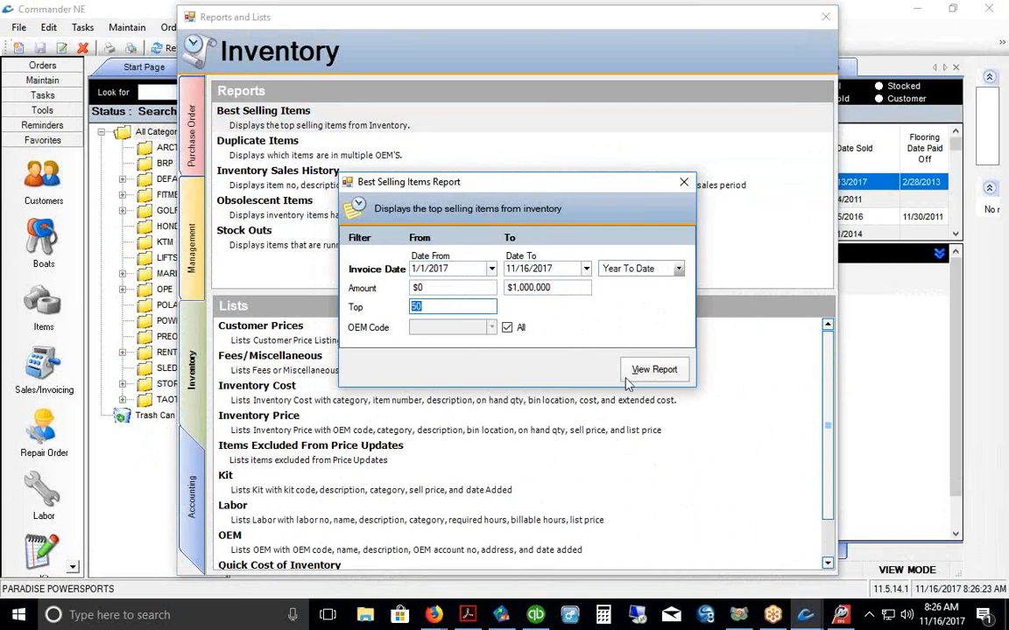
{"action": "left_click", "coordinate": [684, 182]}
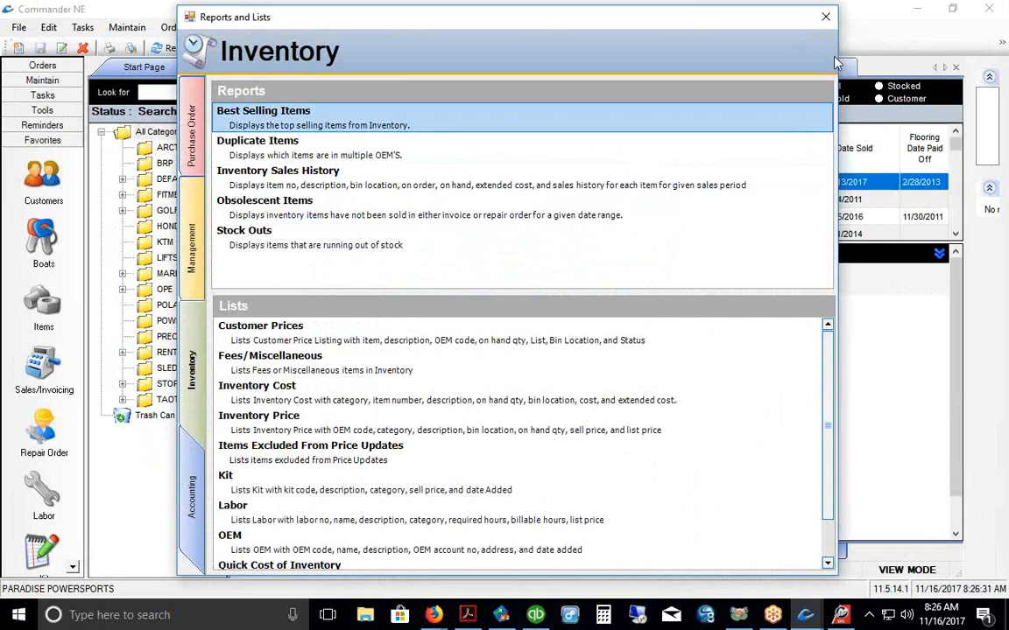
{"action": "left_click", "coordinate": [825, 16]}
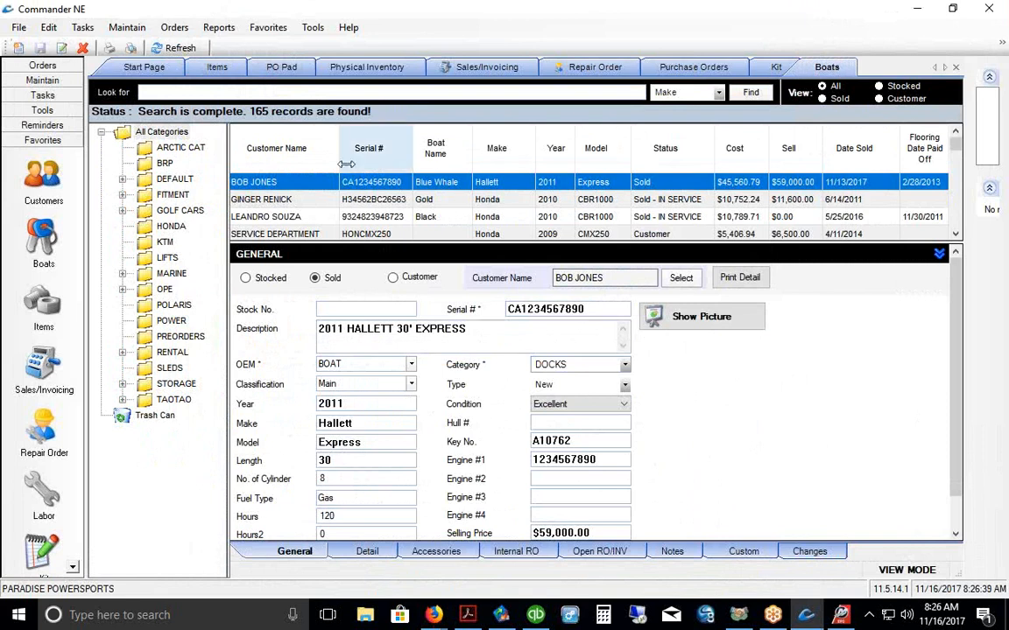
Step: Narrow the Customer Name column in the boats list and minimize Commander NE
{"action": "left_click_drag", "start_coordinate": [340, 161], "coordinate": [326, 161]}
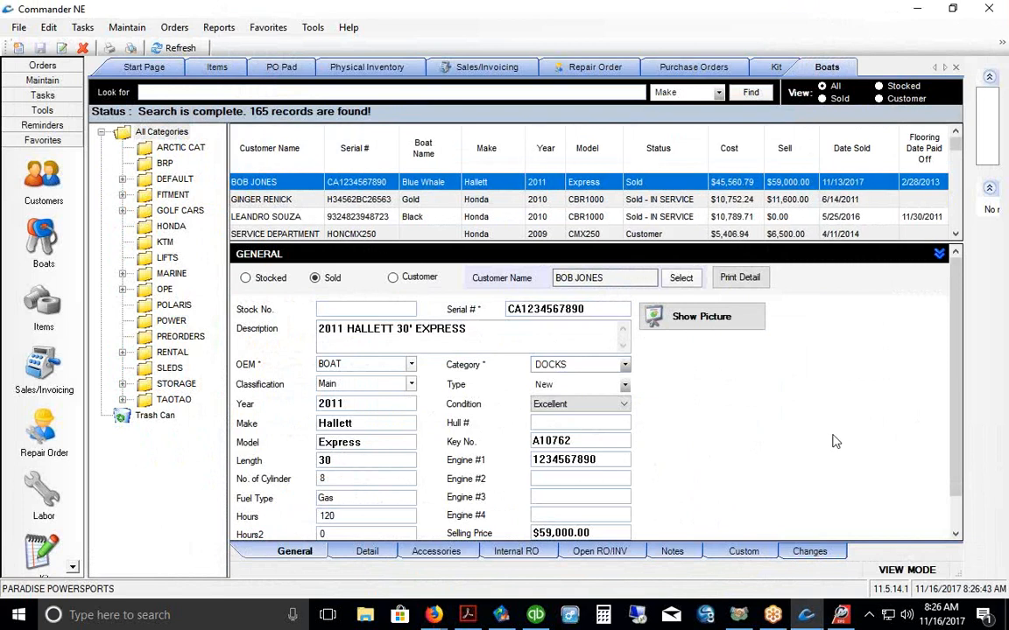
{"action": "left_click", "coordinate": [917, 10]}
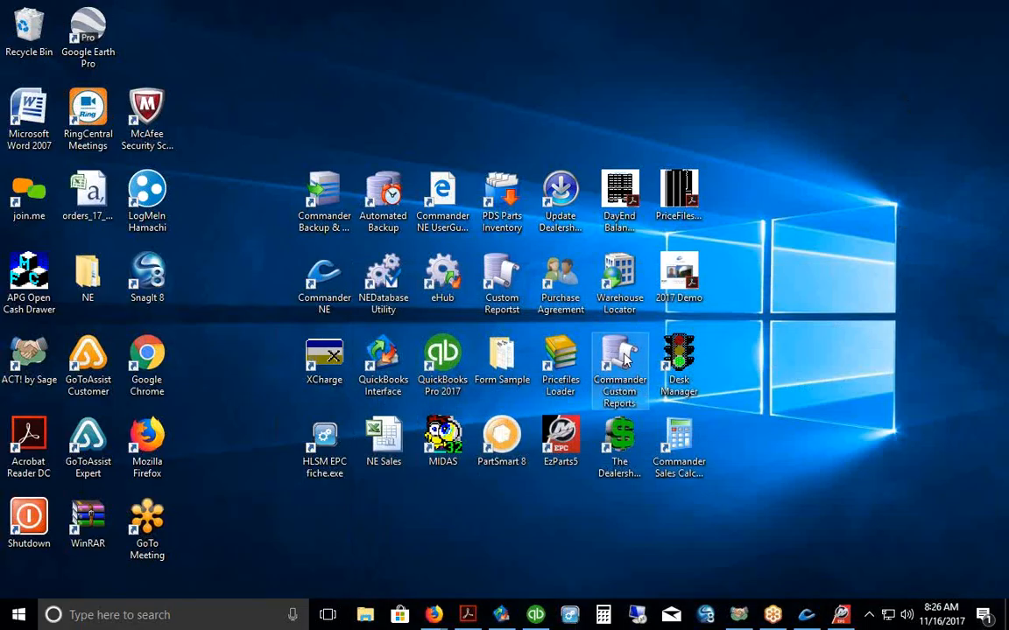
Step: Launch the Custom Report Generator, look at its field selector, then exit back to Commander NE
{"action": "double_click", "coordinate": [624, 354]}
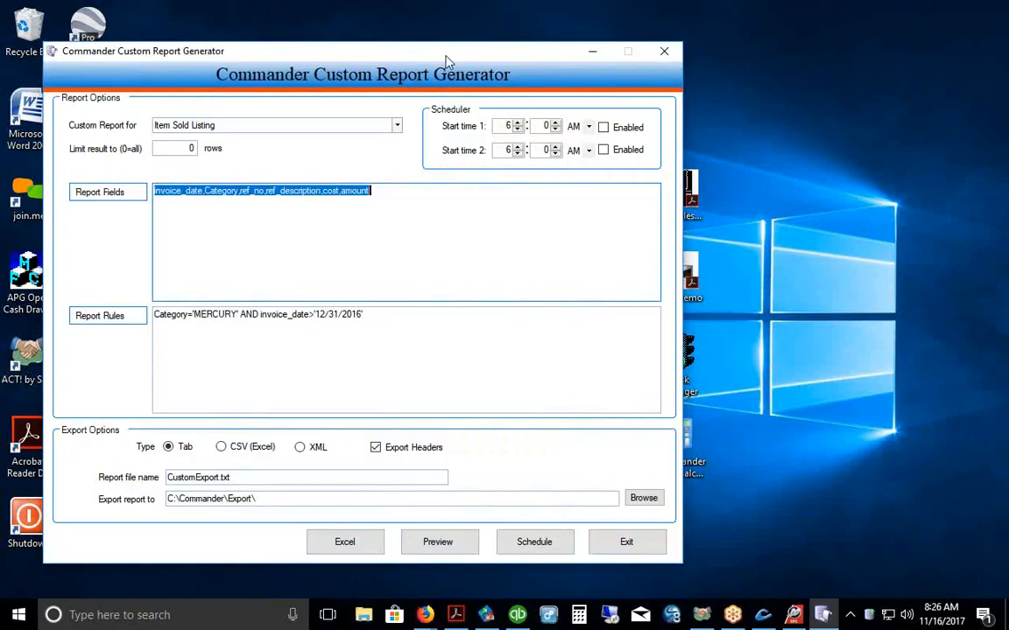
{"action": "left_click_drag", "start_coordinate": [444, 57], "coordinate": [546, 55]}
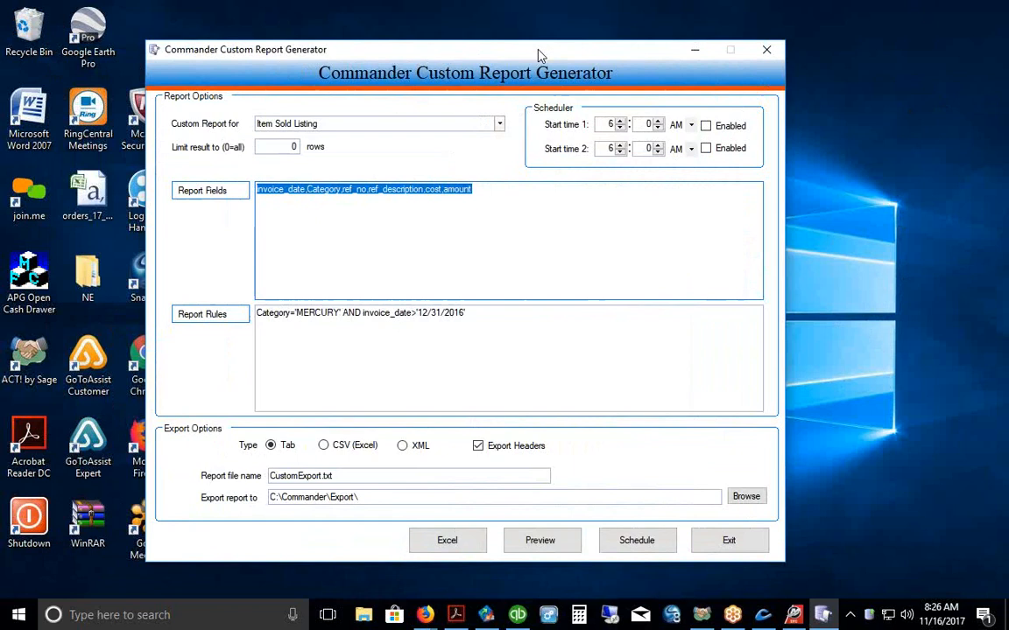
{"action": "left_click", "coordinate": [508, 192]}
{"action": "left_click", "coordinate": [215, 192]}
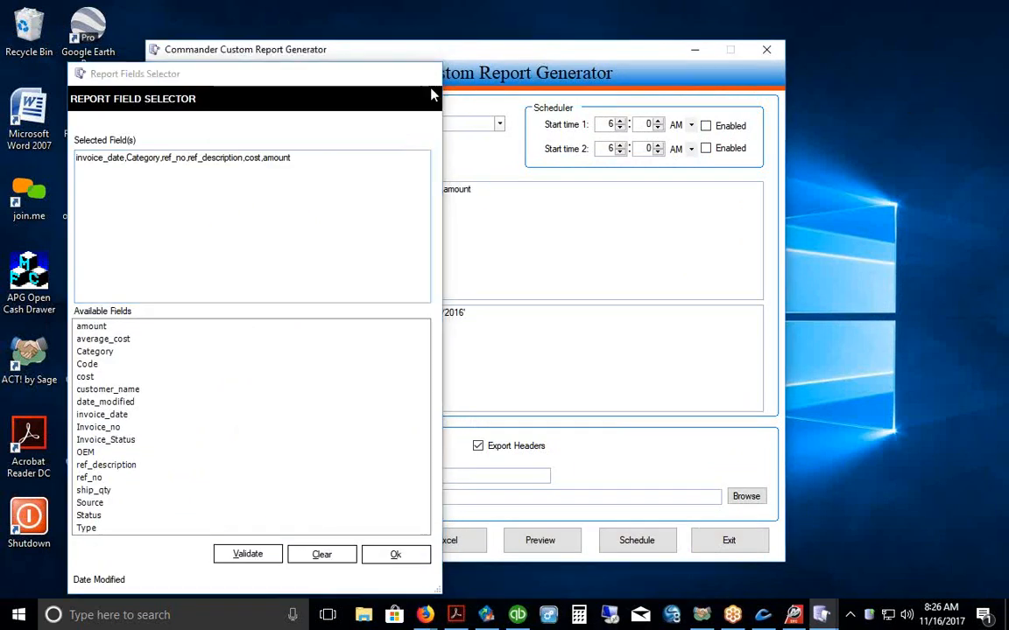
{"action": "left_click", "coordinate": [429, 75]}
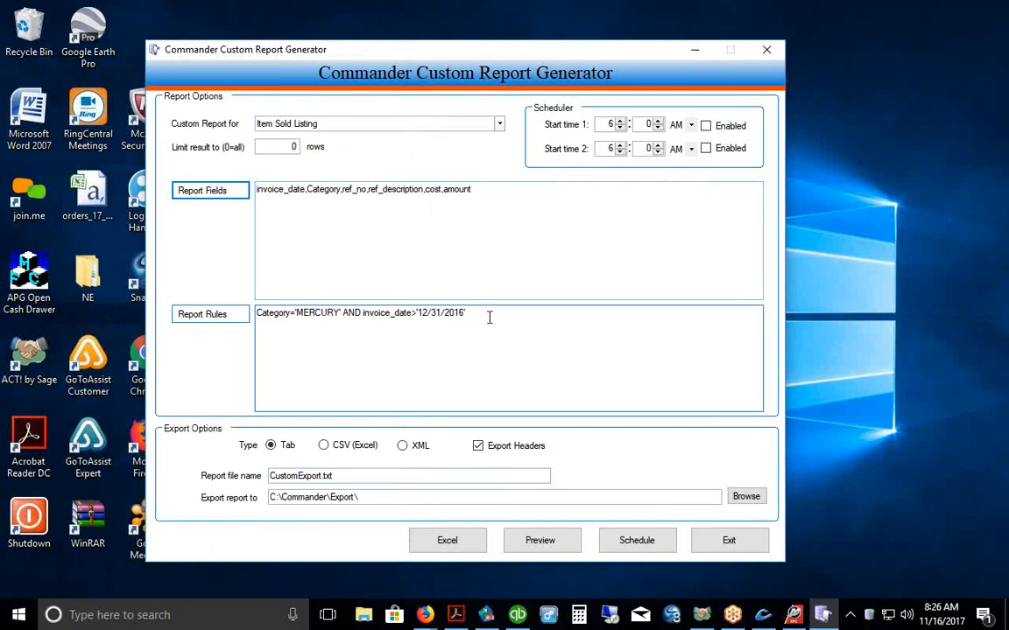
{"action": "left_click", "coordinate": [766, 49]}
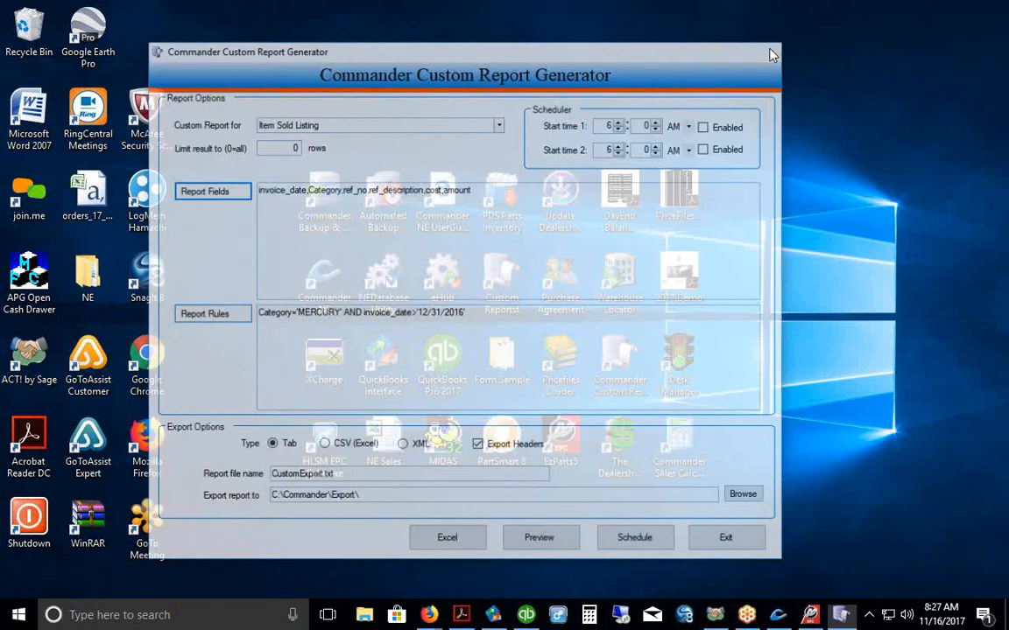
{"action": "left_click", "coordinate": [805, 615]}
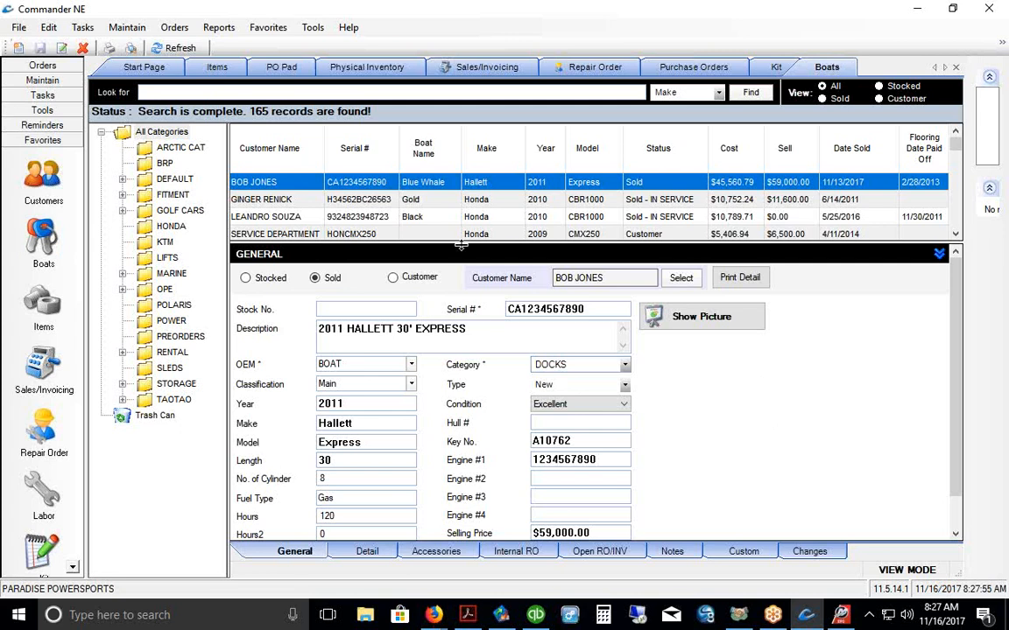
Step: Enlarge the record detail area and switch to the Repair Order list
{"action": "left_click_drag", "start_coordinate": [460, 246], "coordinate": [461, 232]}
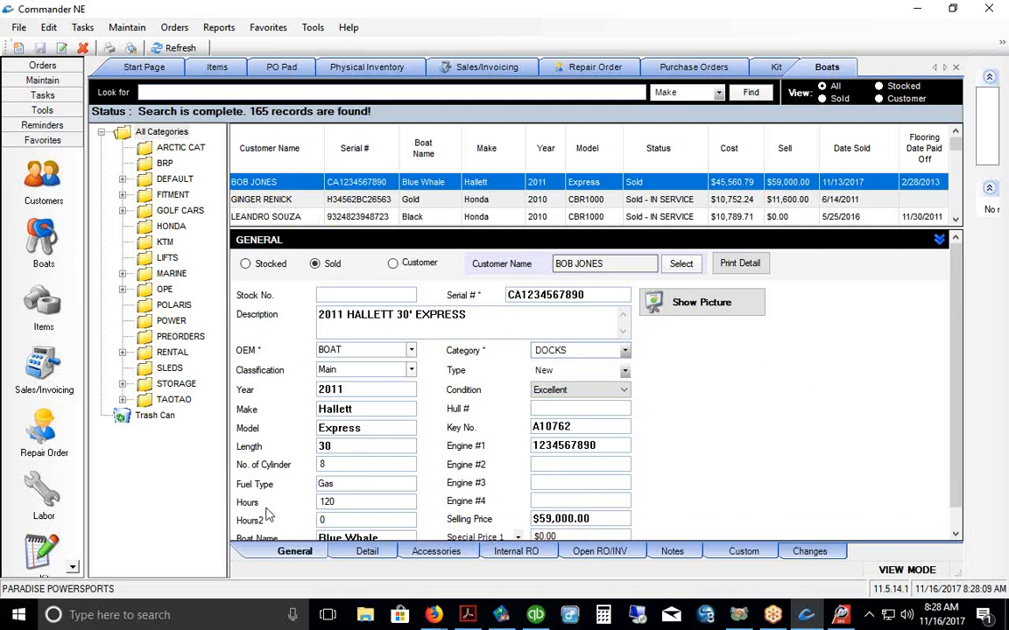
{"action": "left_click", "coordinate": [74, 443]}
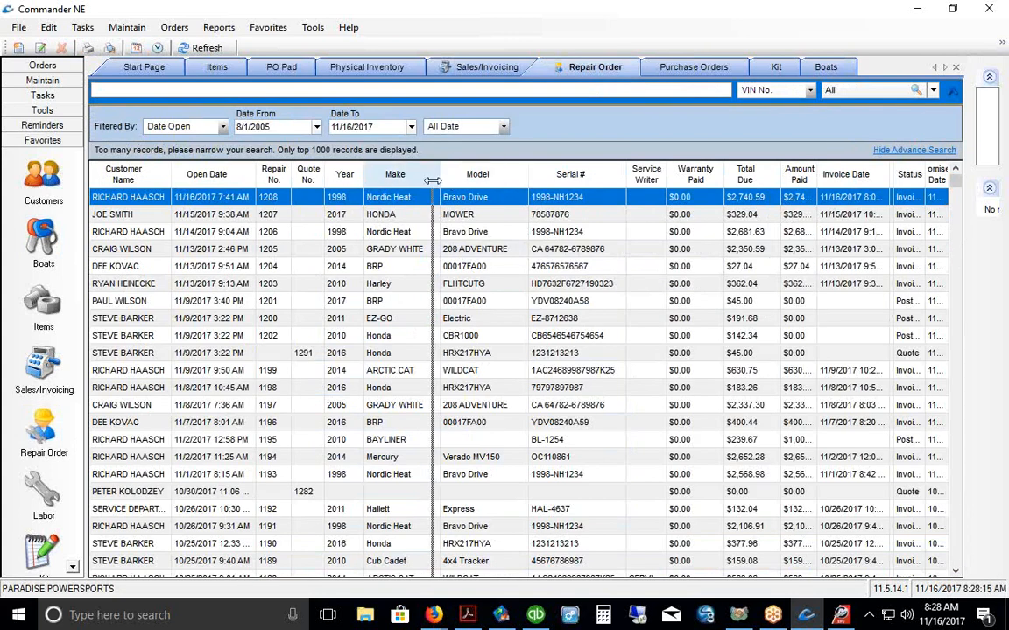
Step: Narrow the Make and Model columns of the repair order grid, then return to Boats
{"action": "left_click_drag", "start_coordinate": [433, 181], "coordinate": [432, 181]}
{"action": "left_click_drag", "start_coordinate": [520, 178], "coordinate": [509, 178]}
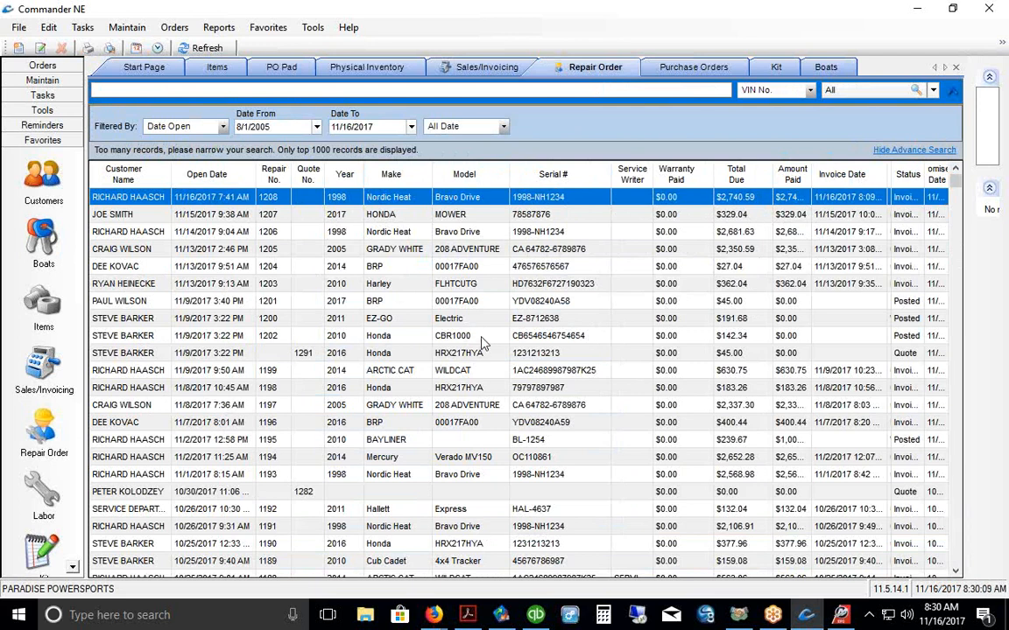
{"action": "left_click", "coordinate": [41, 229]}
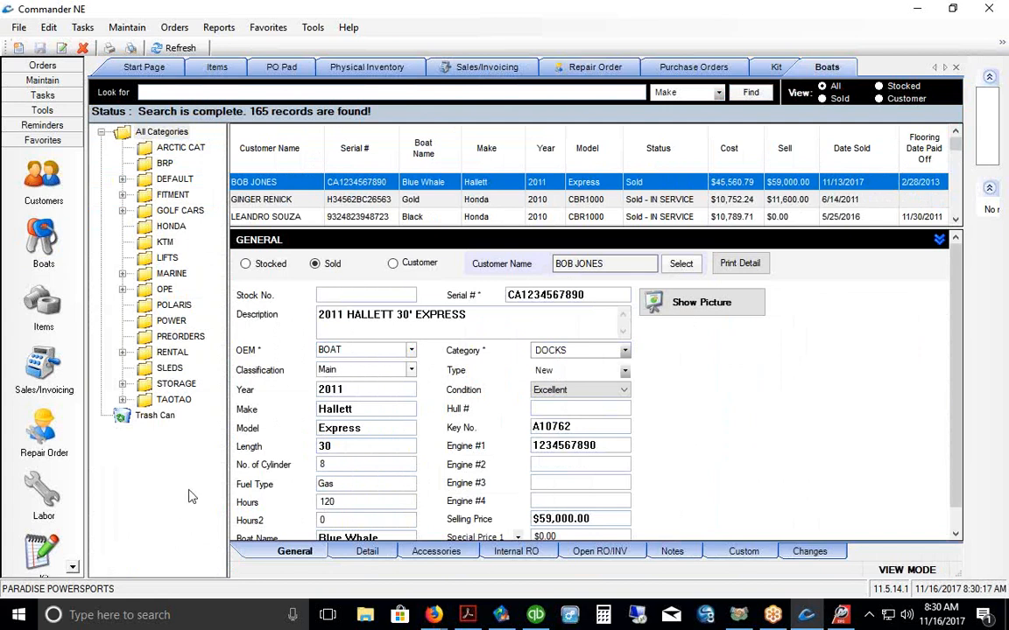
Step: Return from Sales/Invoicing to the Boats list and switch to the Stocked View, showing 59 records
{"action": "left_click", "coordinate": [40, 368]}
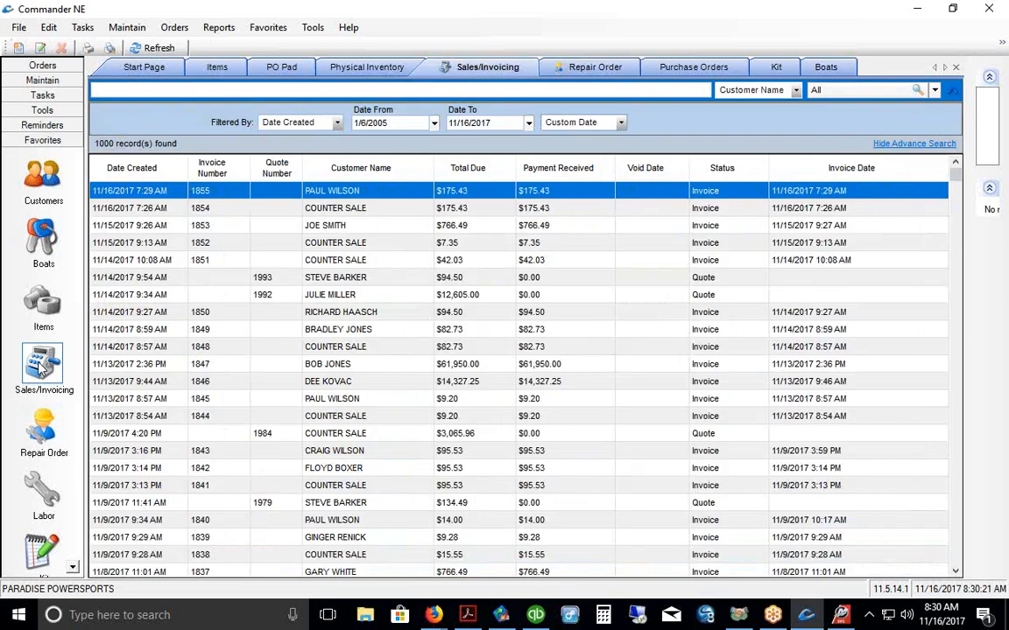
{"action": "right_click", "coordinate": [347, 247]}
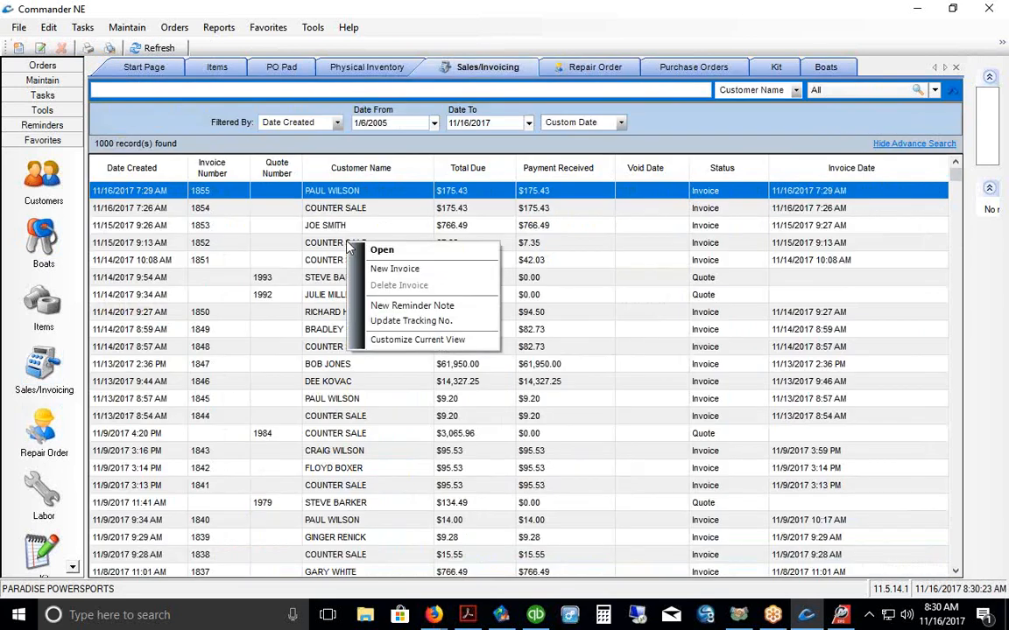
{"action": "left_click", "coordinate": [40, 238]}
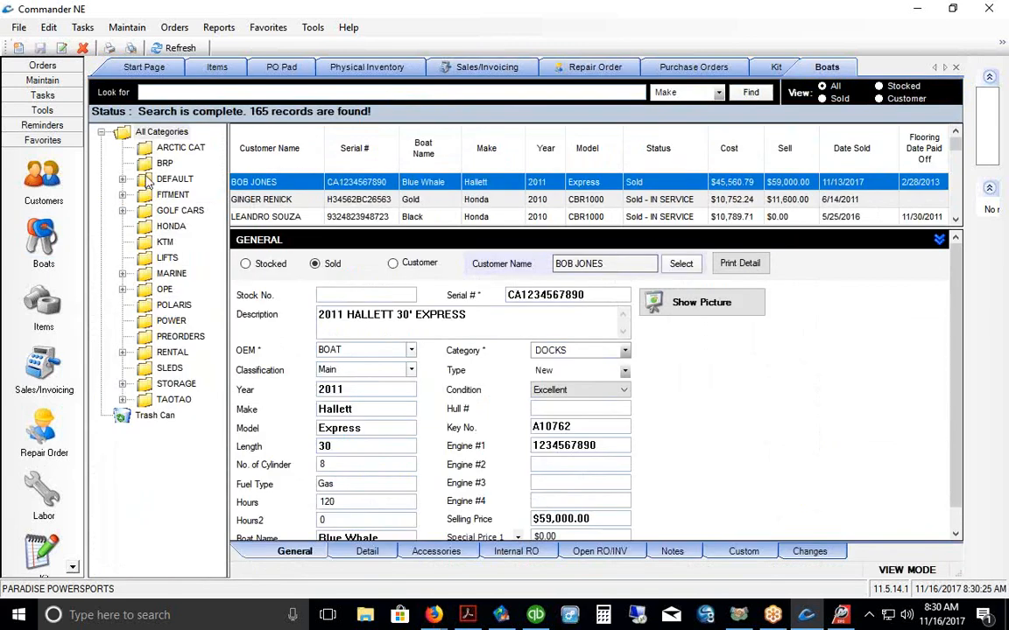
{"action": "left_click", "coordinate": [878, 87]}
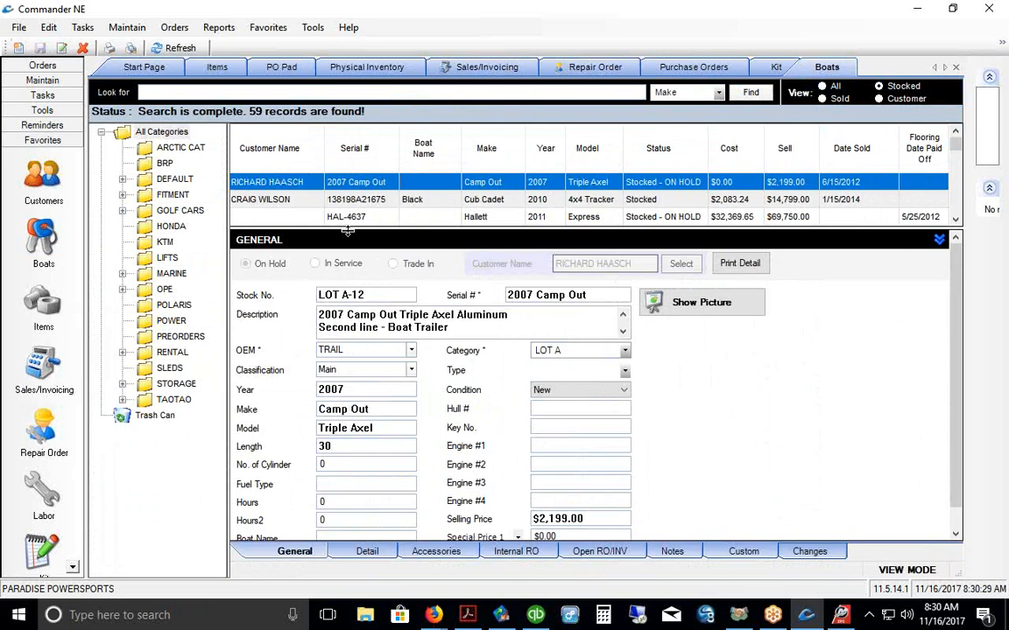
{"action": "left_click_drag", "start_coordinate": [347, 230], "coordinate": [348, 301]}
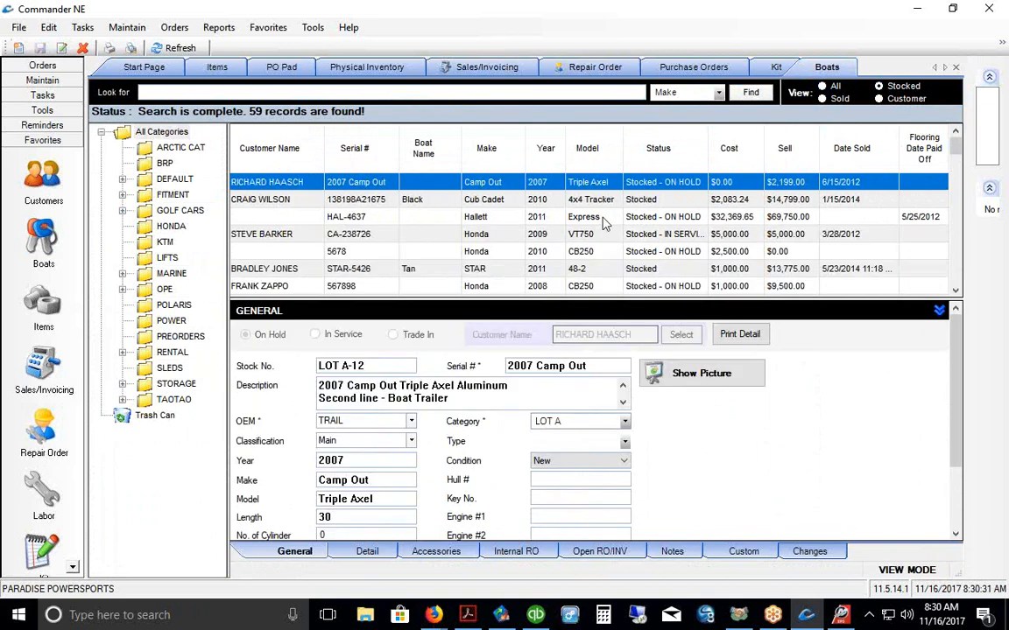
{"action": "scroll", "coordinate": [602, 223], "scroll_direction": "down", "scroll_amount": 10}
{"action": "scroll", "coordinate": [451, 219], "scroll_direction": "up", "scroll_amount": 7}
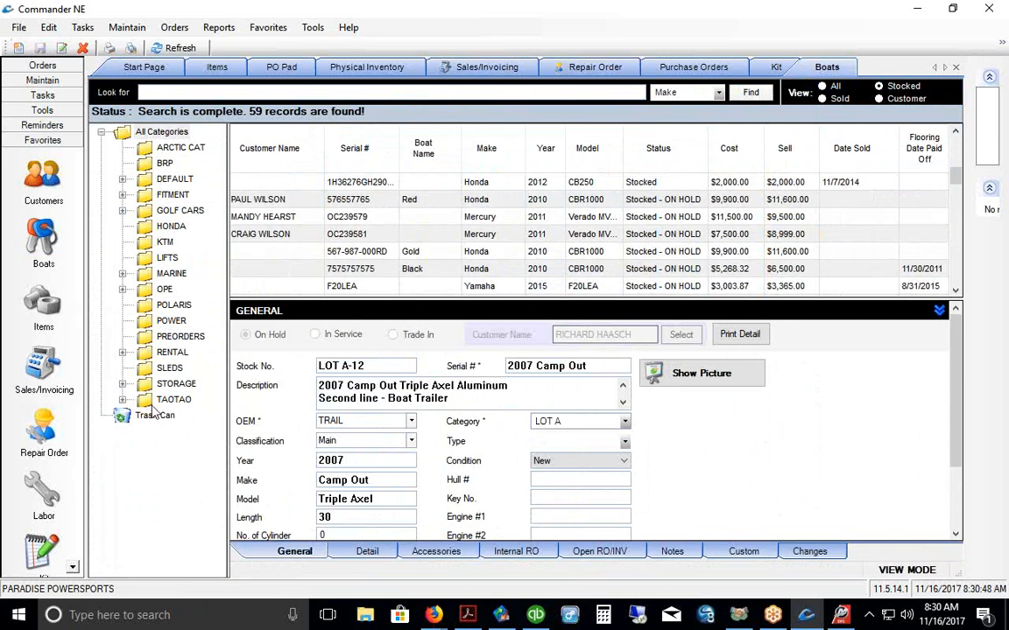
Step: Expand MARINE in the category tree and filter the stocked list to its 10 units
{"action": "left_click", "coordinate": [122, 274]}
{"action": "left_click", "coordinate": [171, 273]}
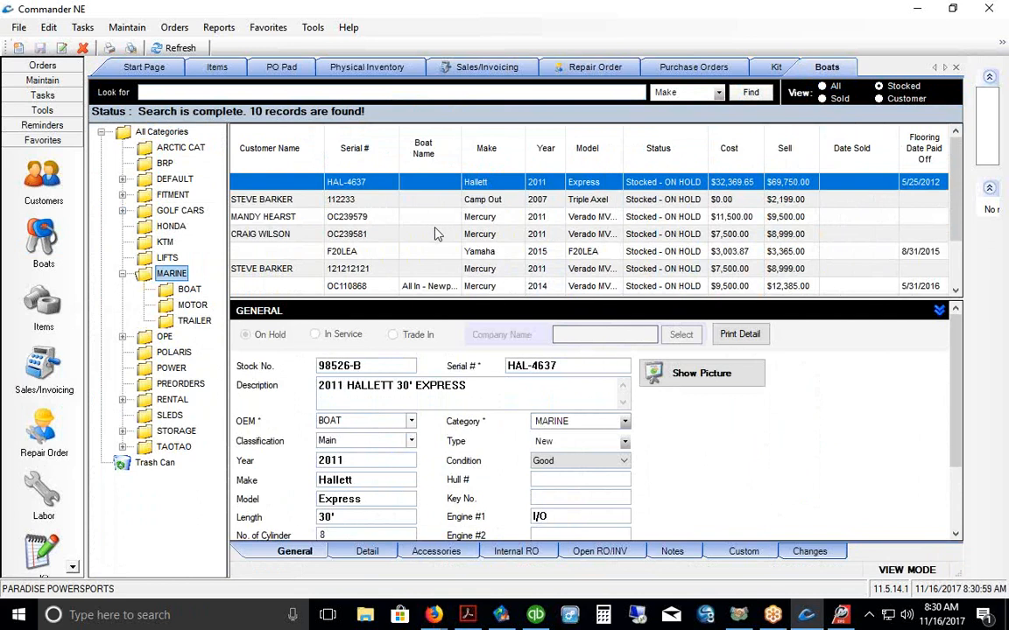
{"action": "scroll", "coordinate": [437, 234], "scroll_direction": "down", "scroll_amount": 1}
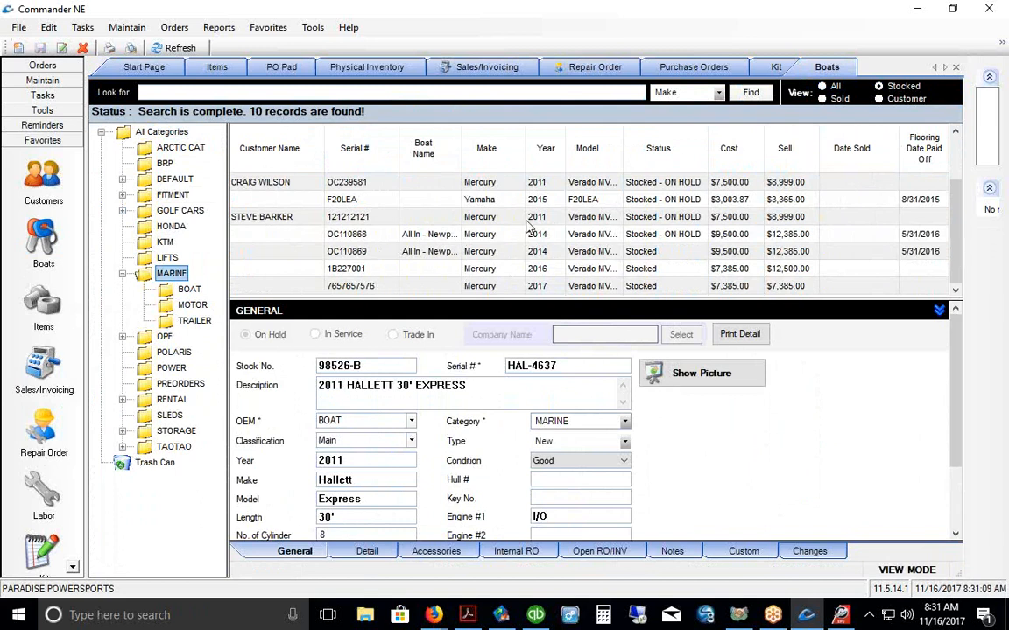
{"action": "double_click", "coordinate": [499, 219]}
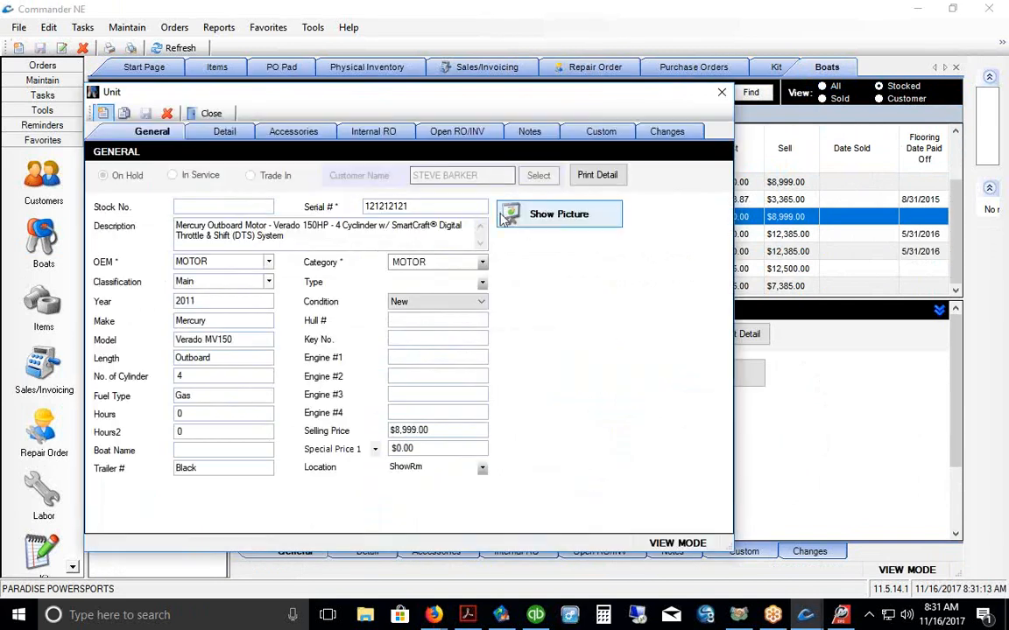
{"action": "left_click", "coordinate": [104, 113]}
{"action": "left_click", "coordinate": [397, 205]}
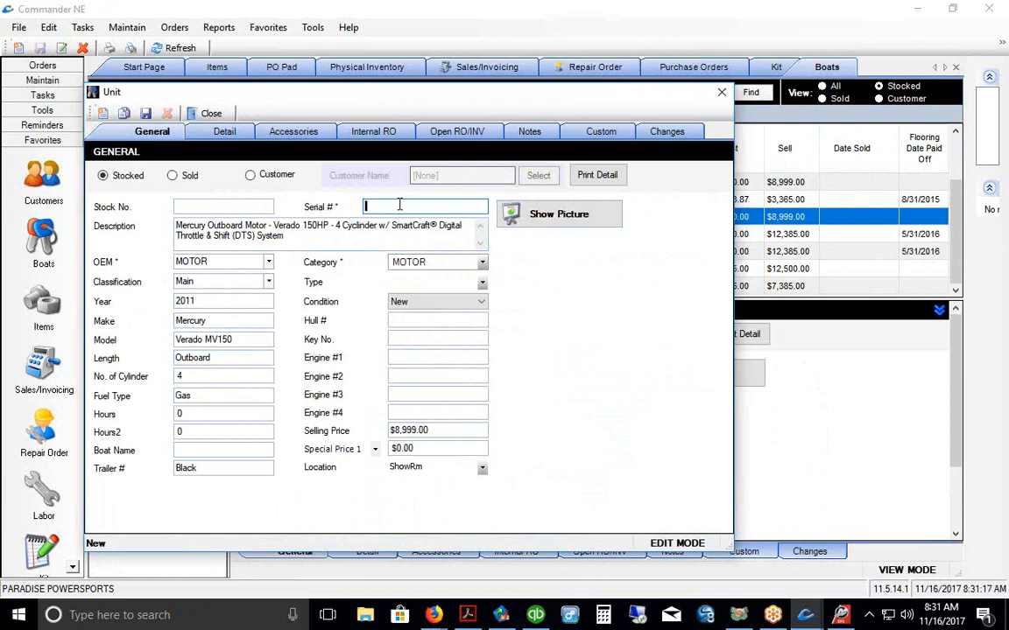
{"action": "type", "text": "65757576576"}
{"action": "left_click", "coordinate": [539, 219]}
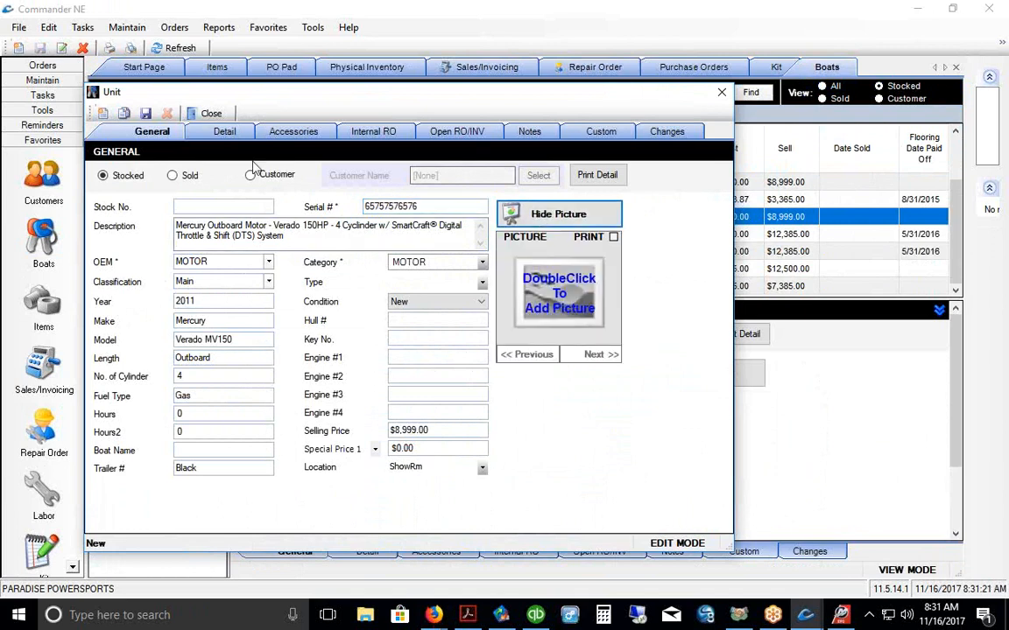
{"action": "left_click", "coordinate": [145, 113]}
{"action": "left_click", "coordinate": [201, 114]}
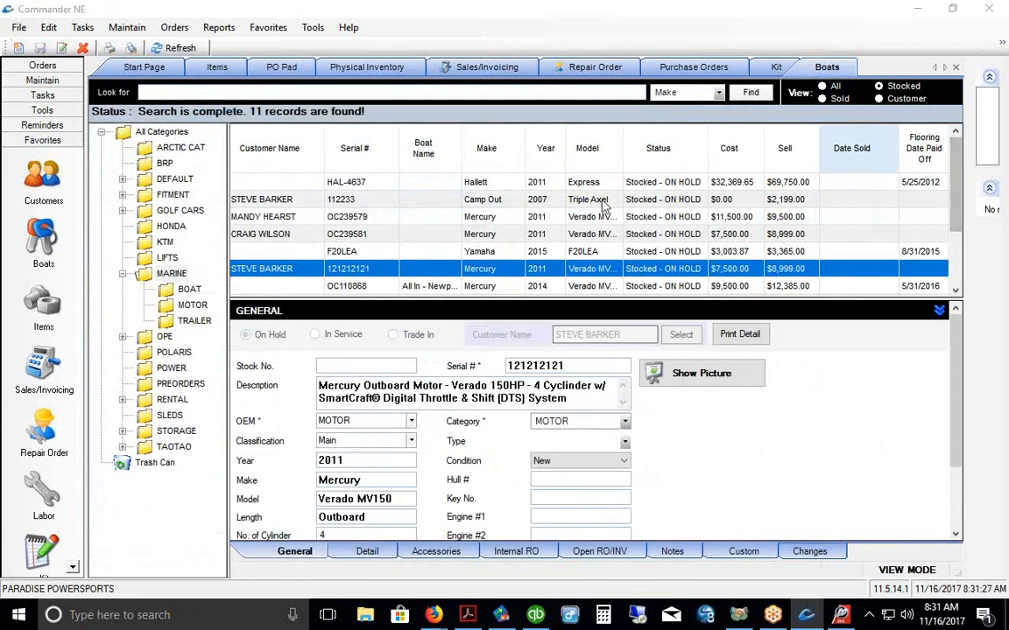
Step: Sort the boats by make and copy the Mercury outboard's serial number OC110869
{"action": "left_click", "coordinate": [490, 156]}
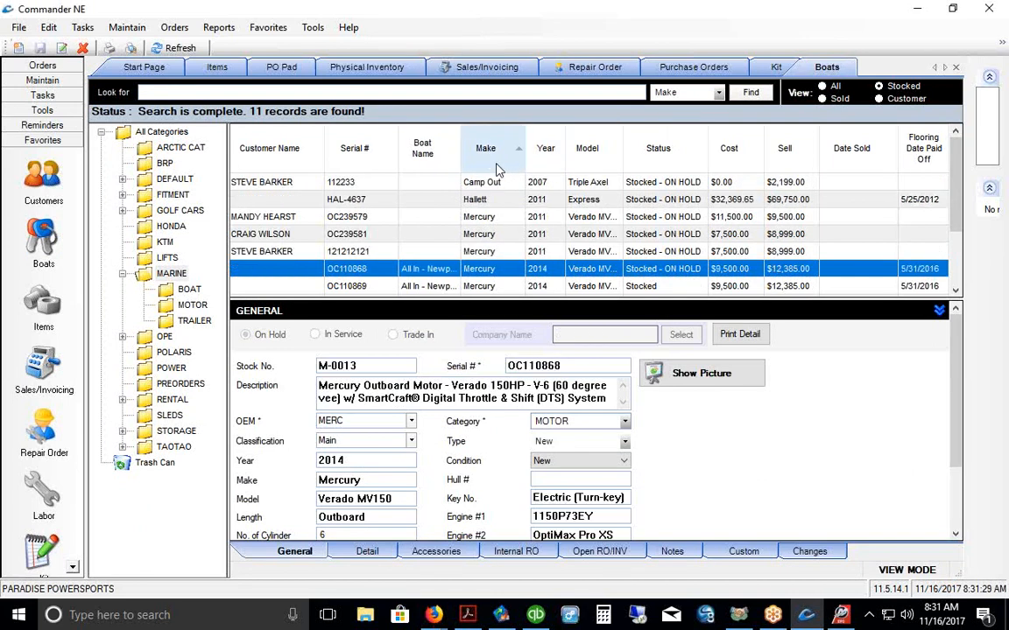
{"action": "scroll", "coordinate": [521, 202], "scroll_direction": "down", "scroll_amount": 2}
{"action": "scroll", "coordinate": [520, 205], "scroll_direction": "up", "scroll_amount": 2}
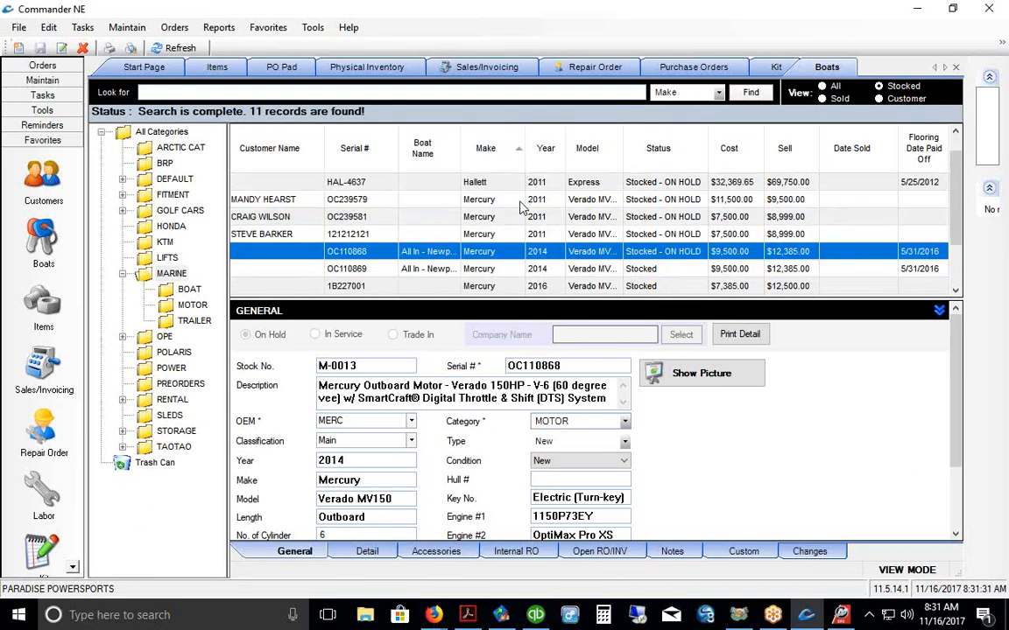
{"action": "left_click", "coordinate": [522, 272]}
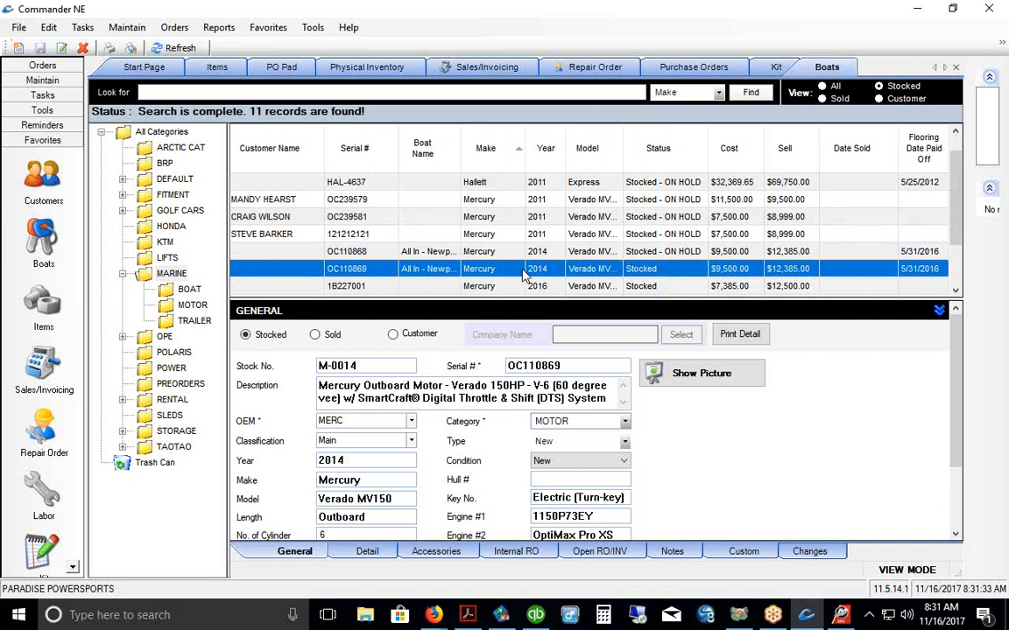
{"action": "left_click_drag", "start_coordinate": [465, 296], "coordinate": [440, 208]}
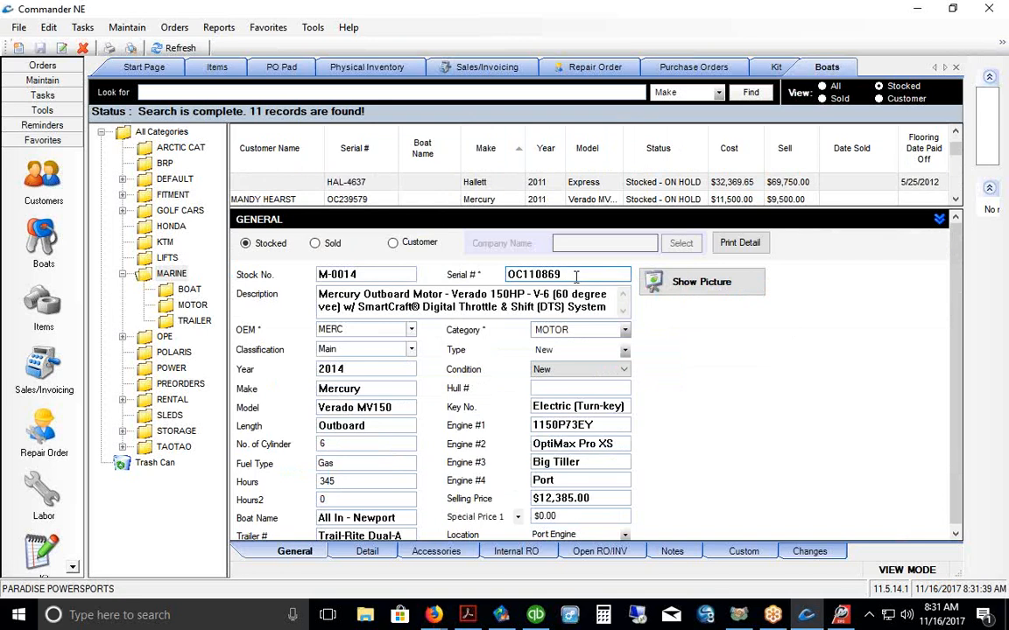
{"action": "left_click_drag", "start_coordinate": [576, 276], "coordinate": [501, 276]}
{"action": "right_click", "coordinate": [523, 276]}
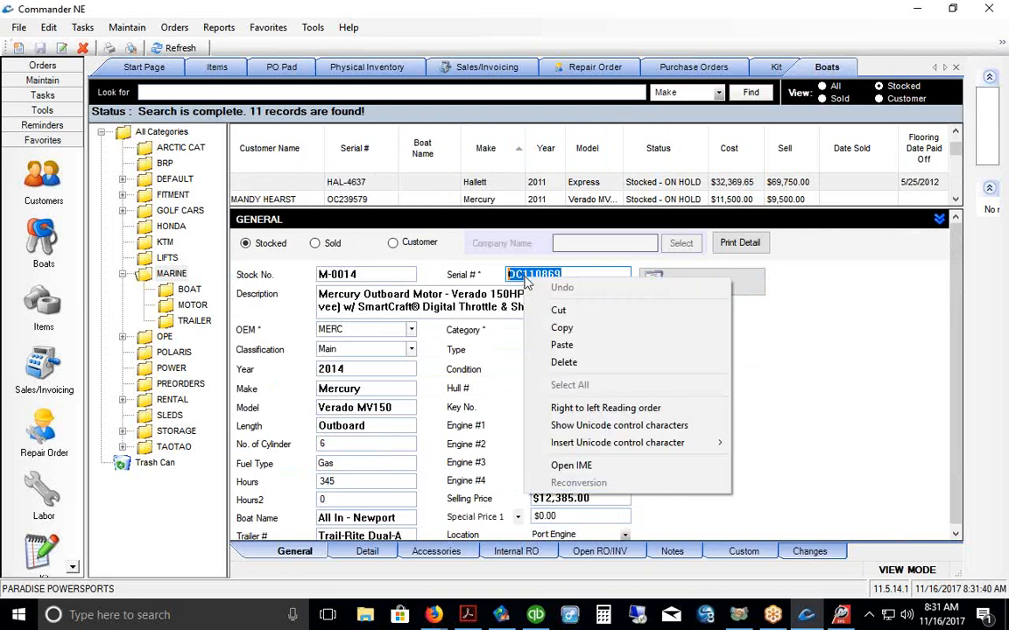
{"action": "left_click", "coordinate": [559, 328]}
Step: Create a new blank invoice from the Sales/Invoicing list
{"action": "left_click", "coordinate": [38, 368]}
{"action": "right_click", "coordinate": [331, 229]}
{"action": "left_click", "coordinate": [355, 234]}
Step: Add the Mercury Verado outboard as the first line by pasting serial OC110869
{"action": "left_click", "coordinate": [157, 250]}
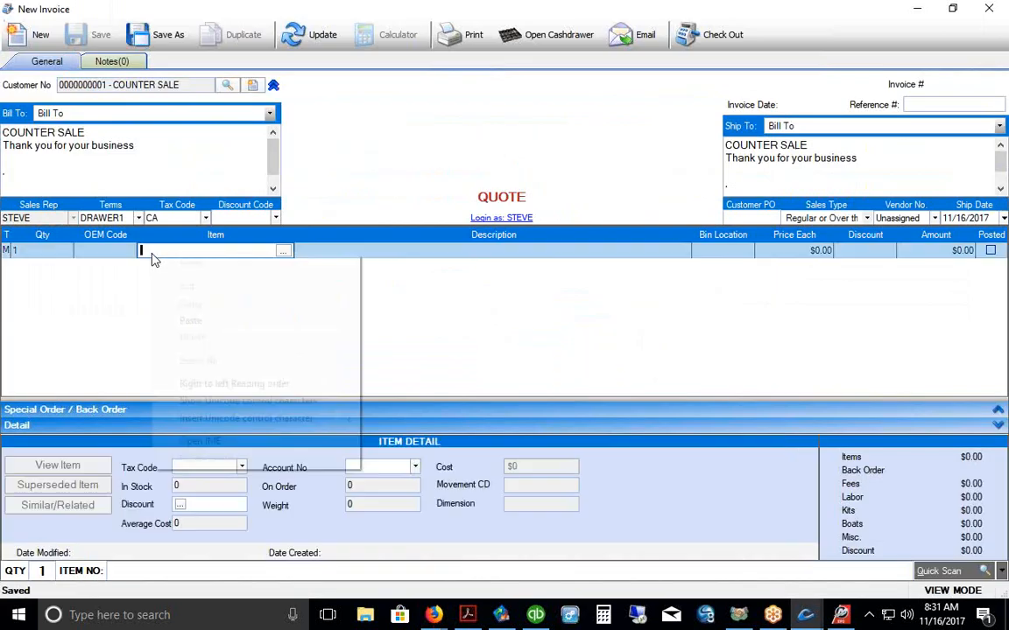
{"action": "right_click", "coordinate": [147, 251]}
{"action": "left_click", "coordinate": [158, 319]}
{"action": "key", "text": "Return"}
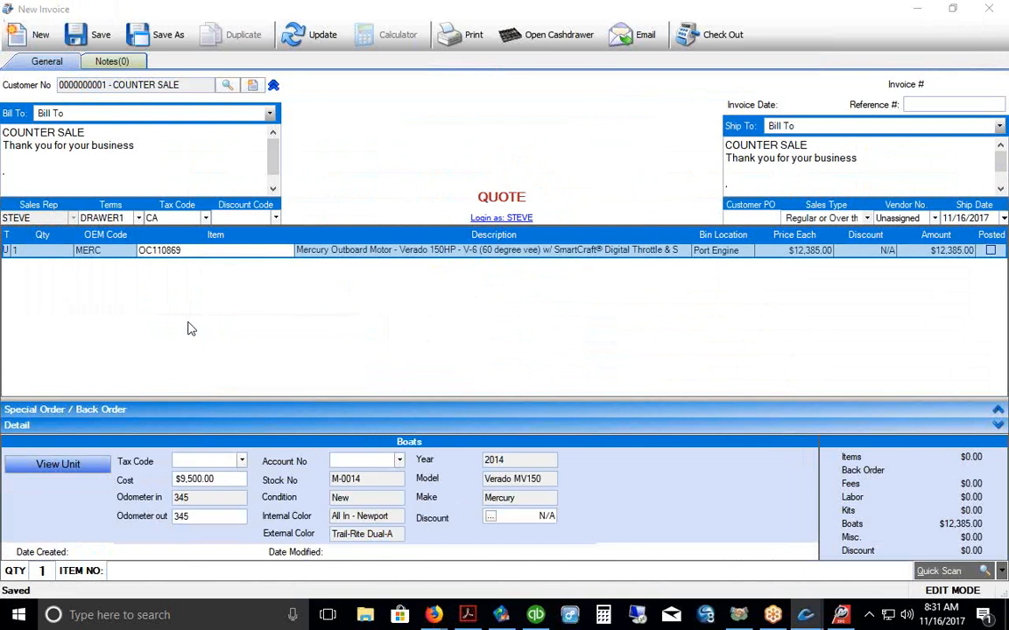
{"action": "left_click", "coordinate": [153, 270]}
{"action": "left_click", "coordinate": [144, 269]}
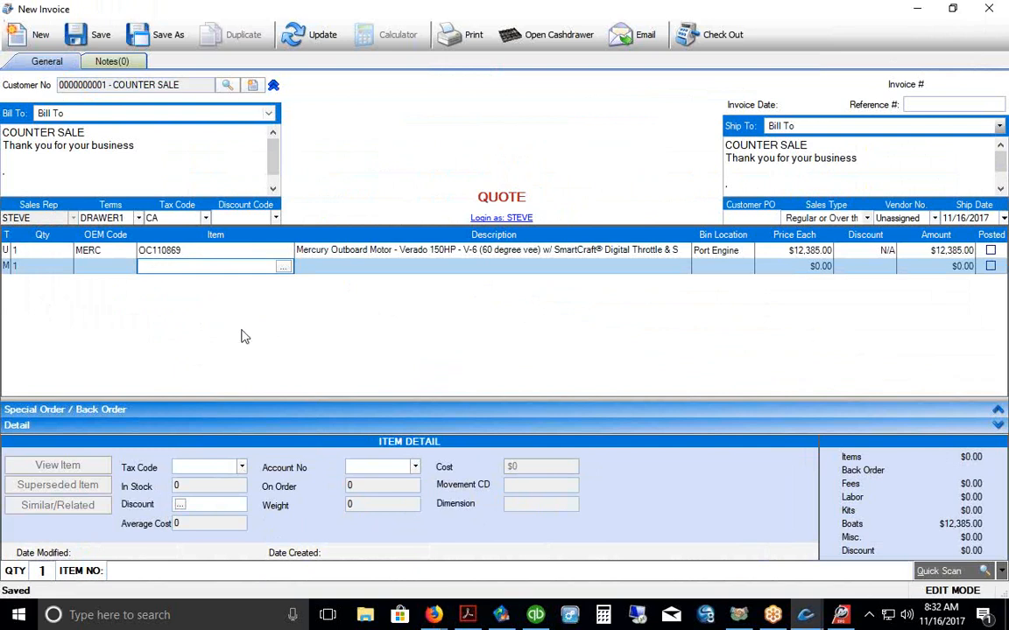
Step: Assign the customer from the contact list to the quote
{"action": "left_click", "coordinate": [228, 85]}
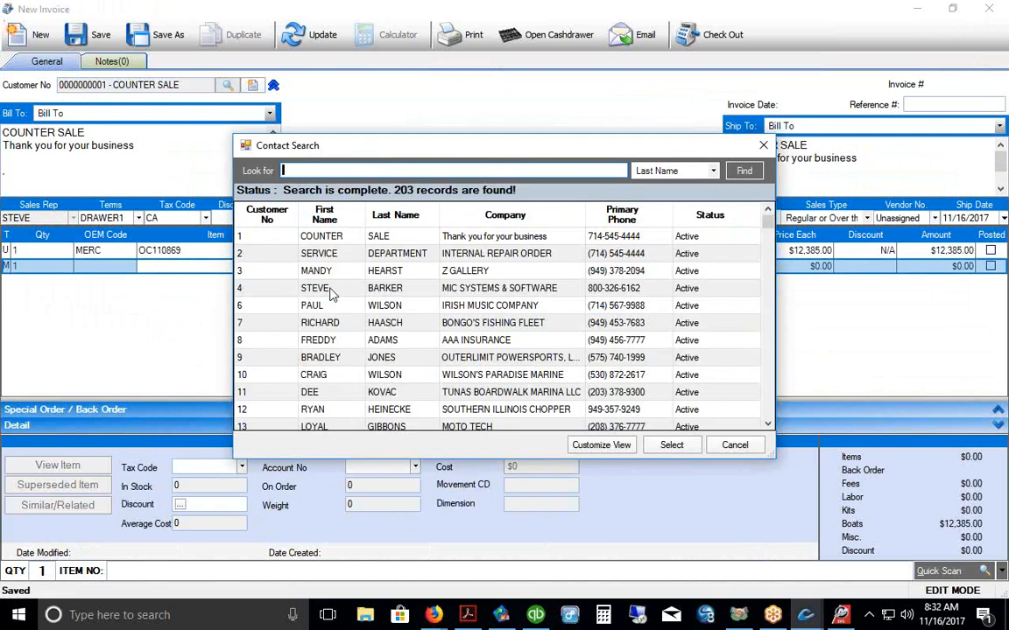
{"action": "left_click", "coordinate": [331, 276]}
{"action": "left_click", "coordinate": [669, 445]}
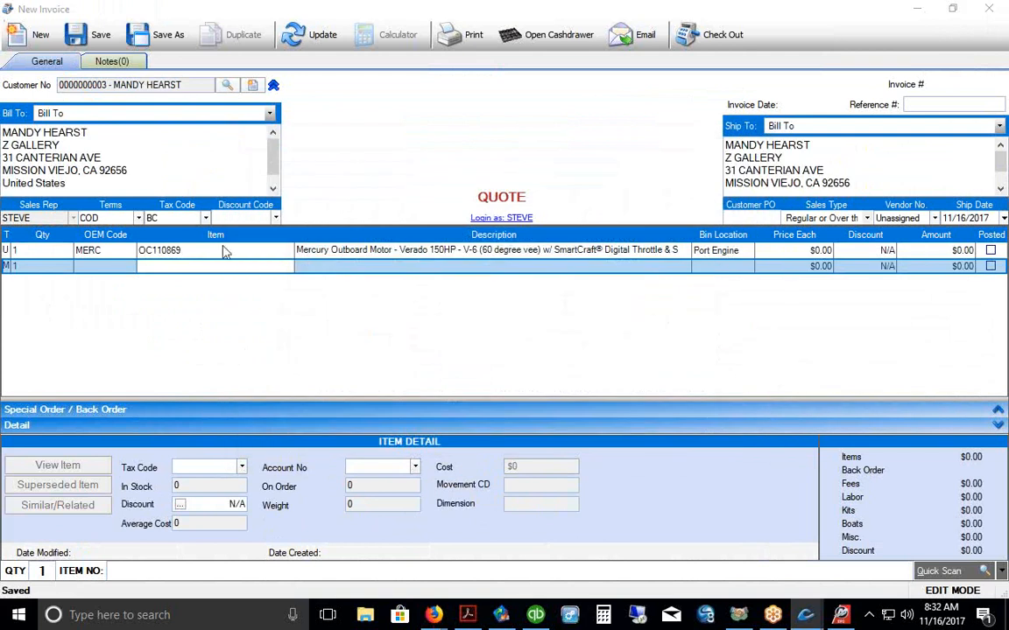
Step: Apply the CA Sales Tax code to all item types and search inventory for a new line
{"action": "left_click", "coordinate": [206, 219]}
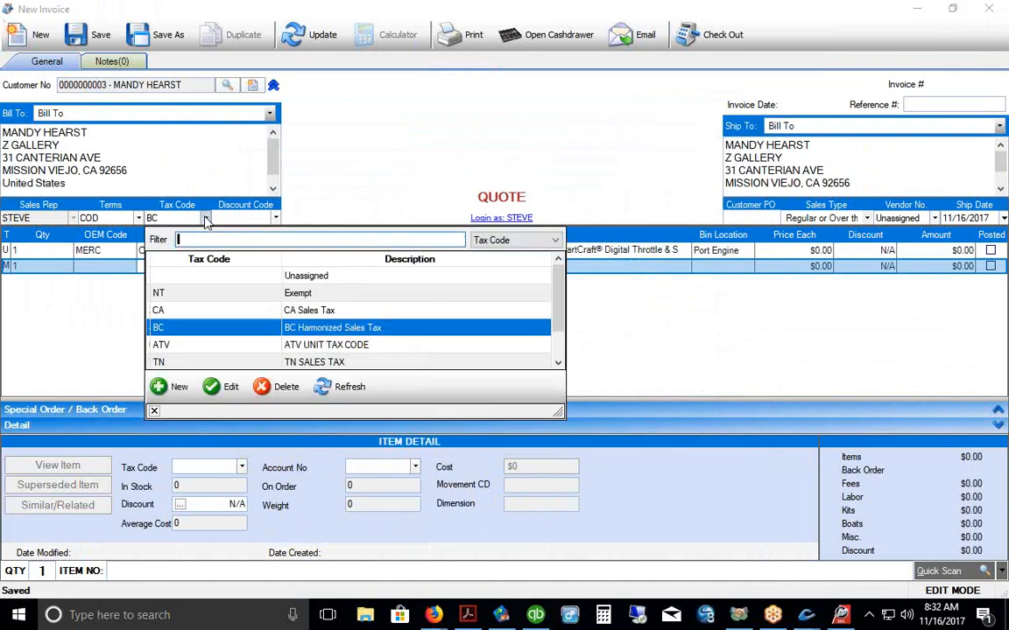
{"action": "left_click", "coordinate": [175, 310]}
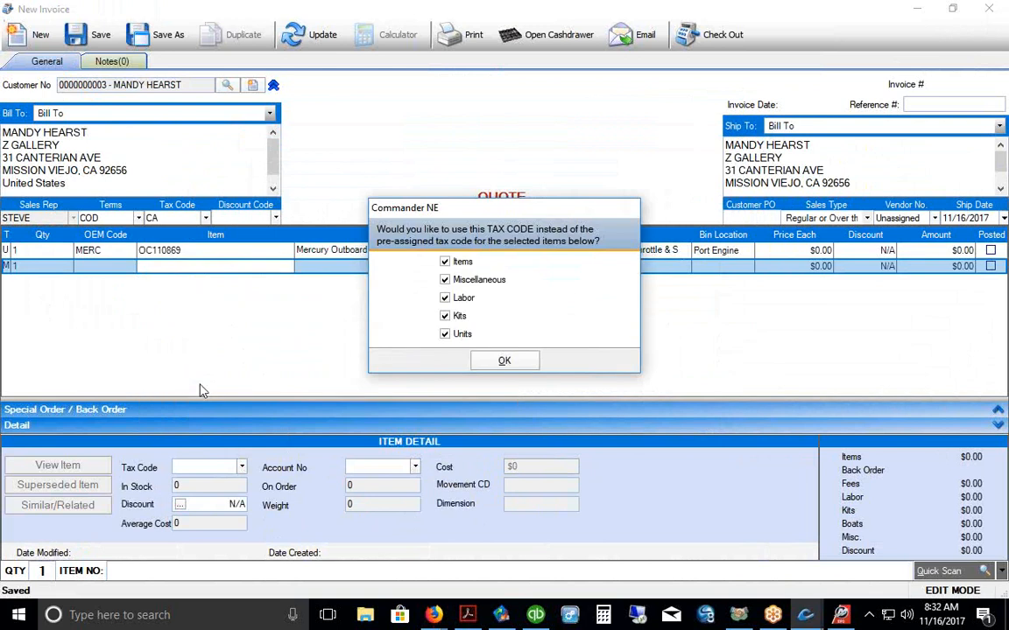
{"action": "left_click", "coordinate": [492, 360]}
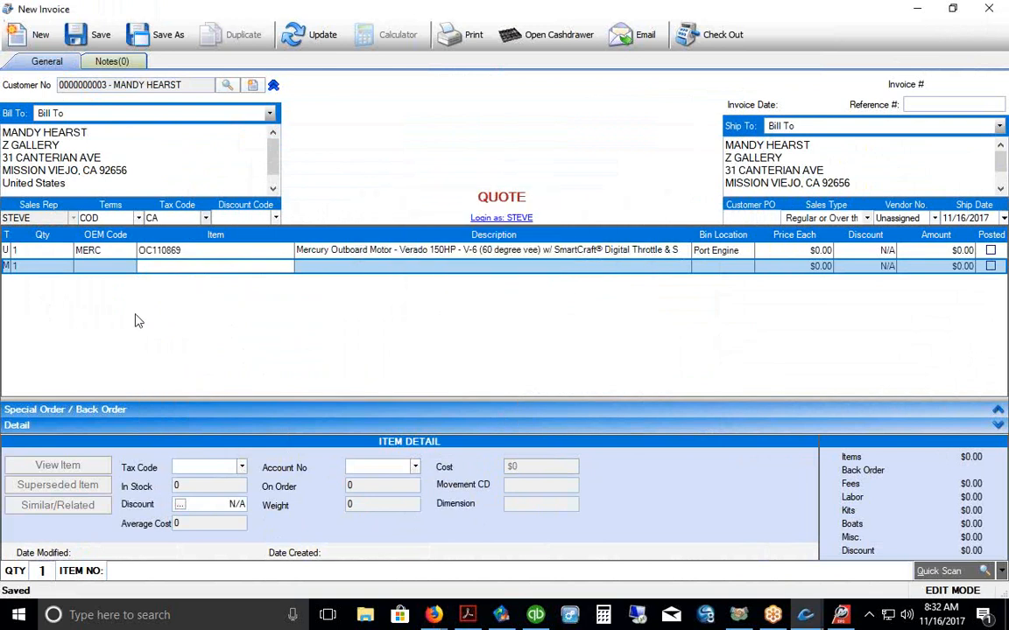
{"action": "left_click", "coordinate": [143, 265]}
{"action": "left_click", "coordinate": [284, 266]}
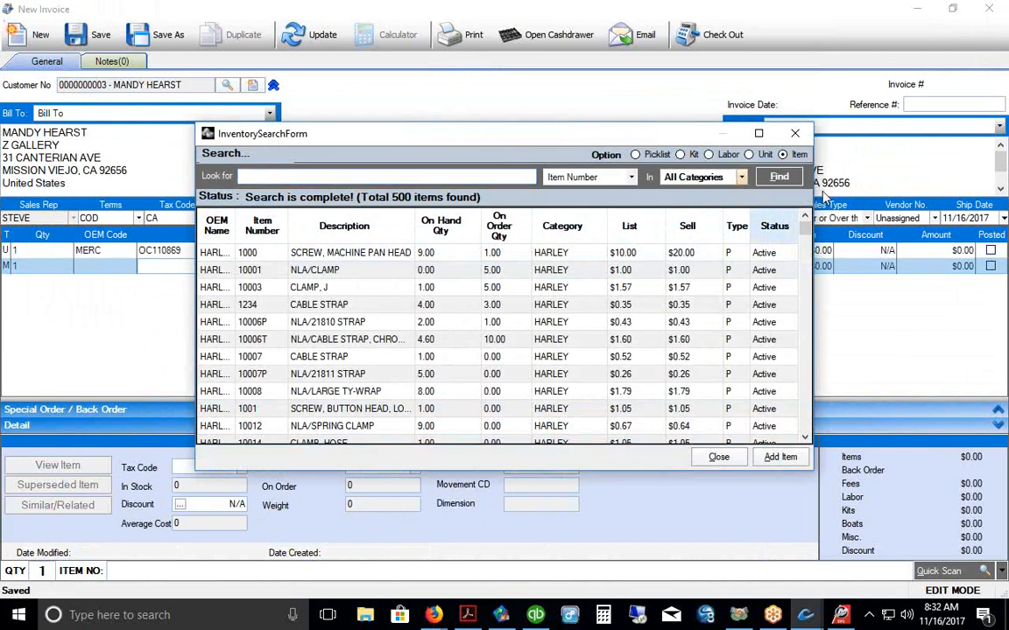
Step: Add the first four fee items from the Sales category to the quote
{"action": "left_click", "coordinate": [742, 179]}
{"action": "scroll", "coordinate": [788, 266], "scroll_direction": "down", "scroll_amount": 6}
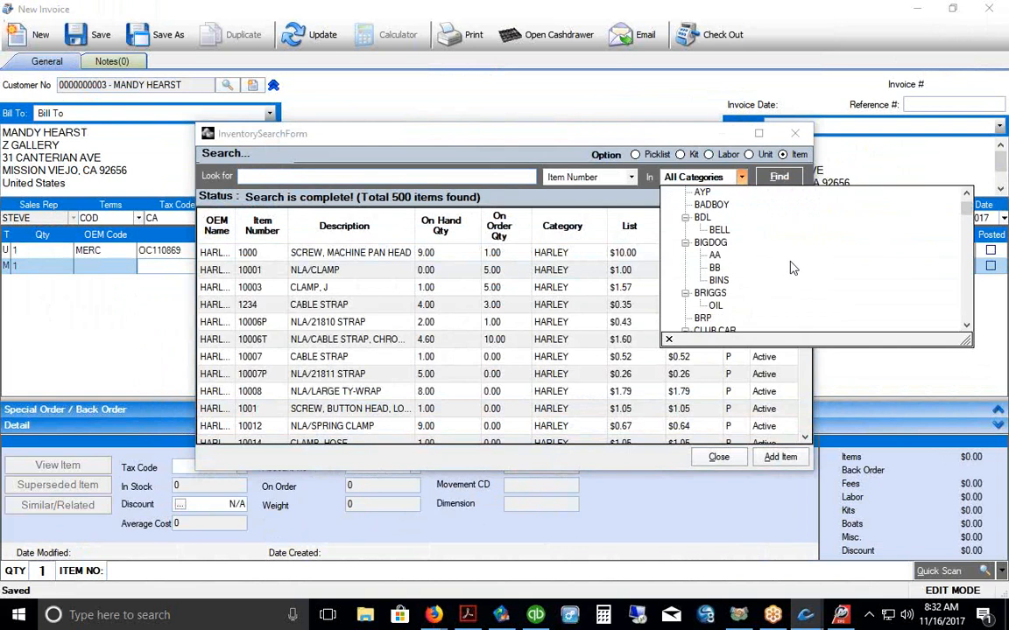
{"action": "scroll", "coordinate": [794, 268], "scroll_direction": "down", "scroll_amount": 1}
{"action": "scroll", "coordinate": [793, 268], "scroll_direction": "down", "scroll_amount": 2}
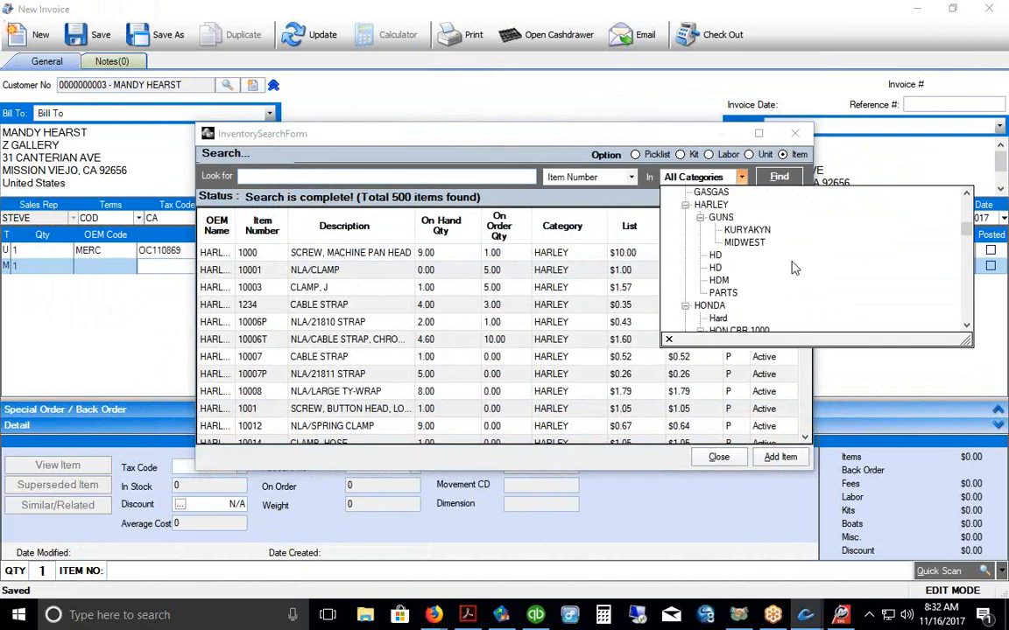
{"action": "scroll", "coordinate": [793, 268], "scroll_direction": "up", "scroll_amount": 2}
{"action": "left_click", "coordinate": [719, 217]}
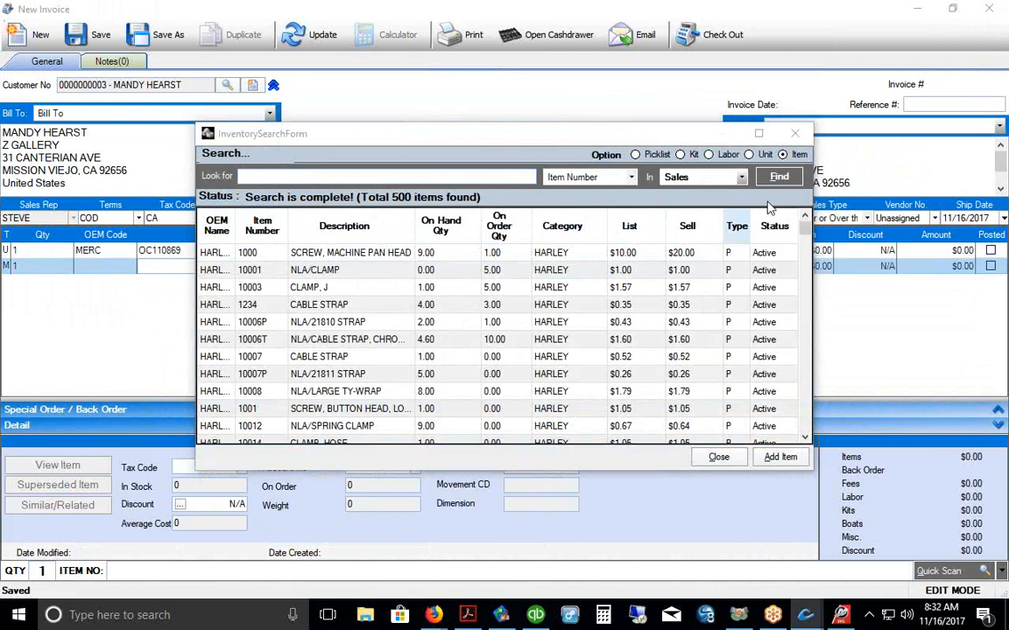
{"action": "left_click", "coordinate": [776, 177]}
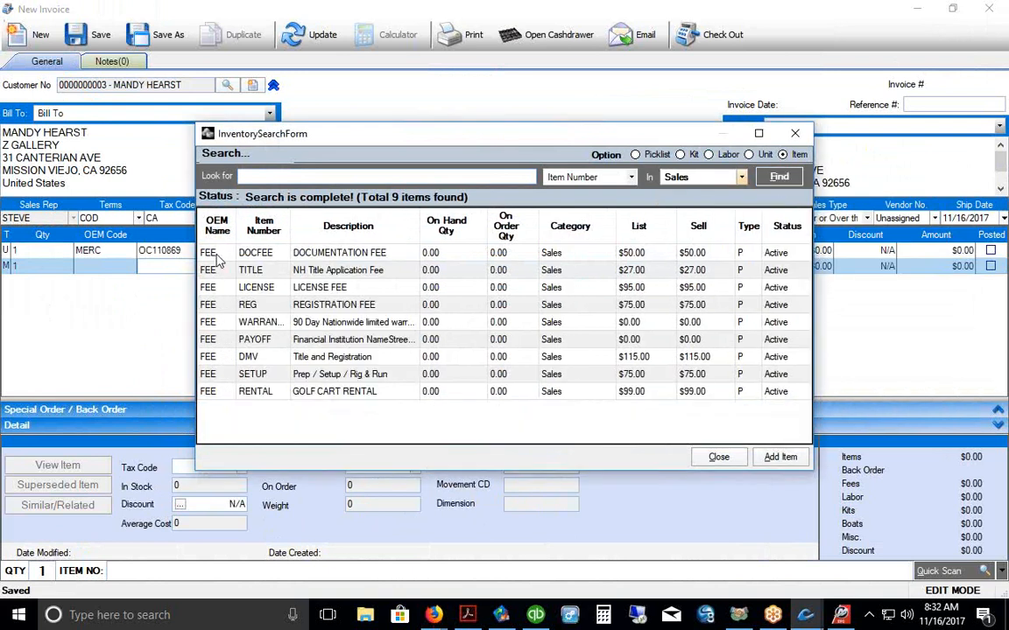
{"action": "left_click_drag", "start_coordinate": [207, 252], "coordinate": [210, 313]}
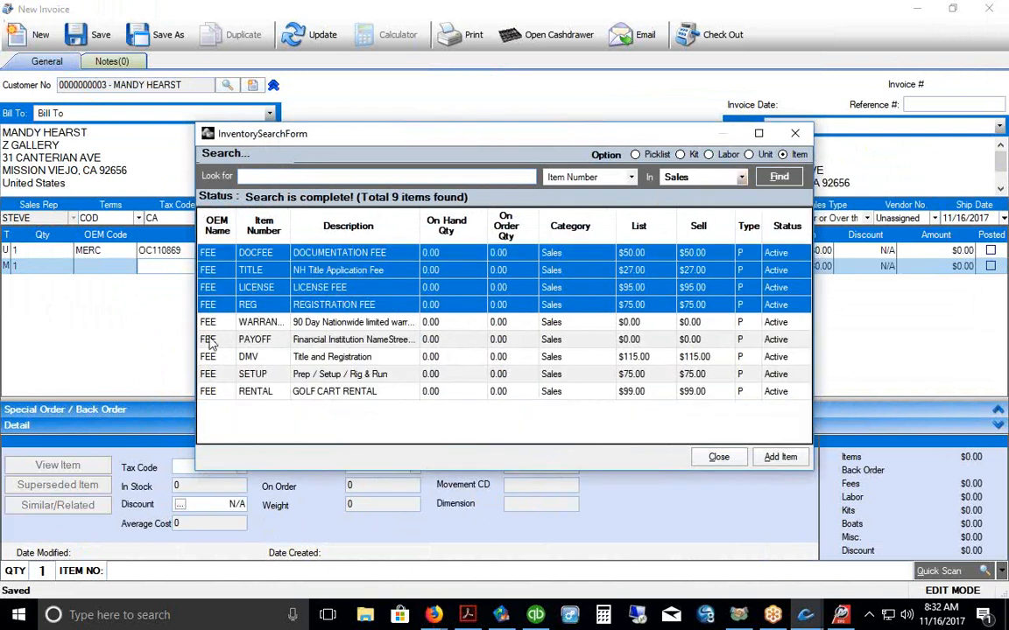
{"action": "left_click", "coordinate": [780, 458]}
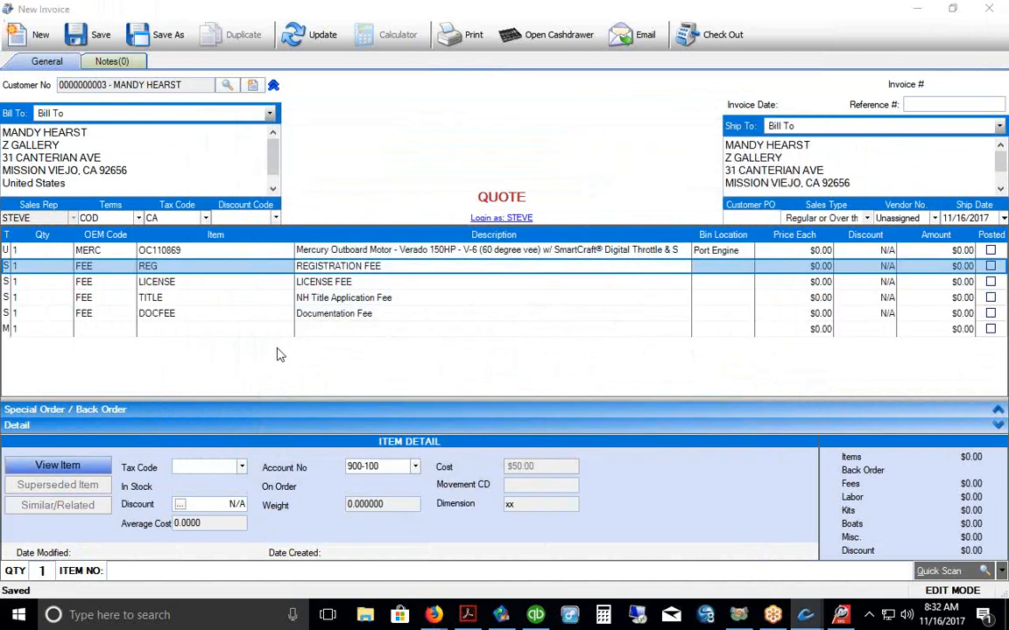
Step: Remove the NH Title Application Fee line, keeping registration, license and documentation fees
{"action": "right_click", "coordinate": [13, 300]}
{"action": "left_click", "coordinate": [19, 305]}
{"action": "left_click", "coordinate": [11, 251]}
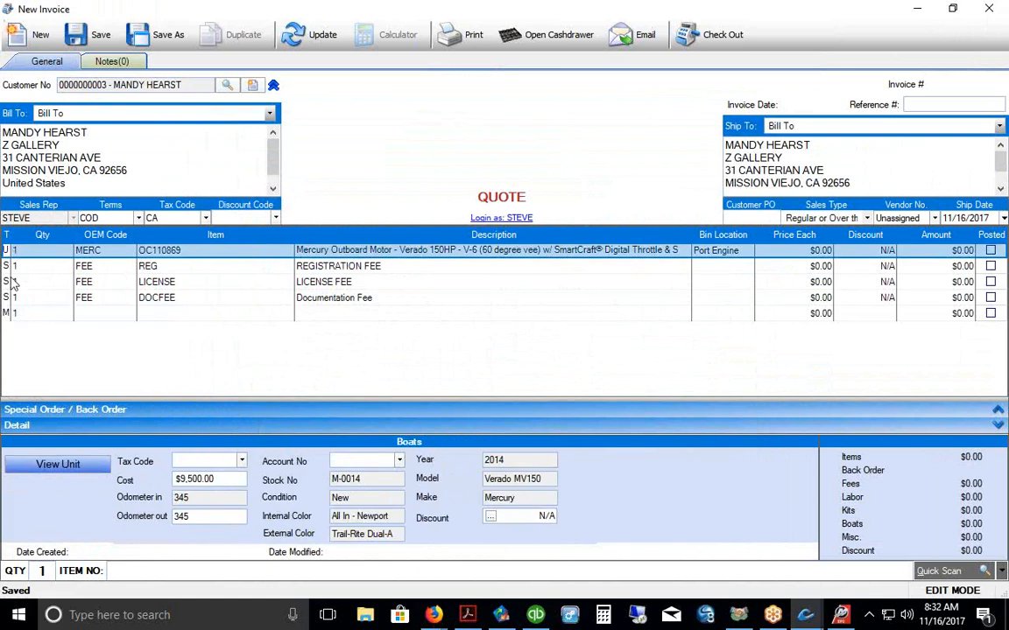
{"action": "left_click", "coordinate": [154, 314]}
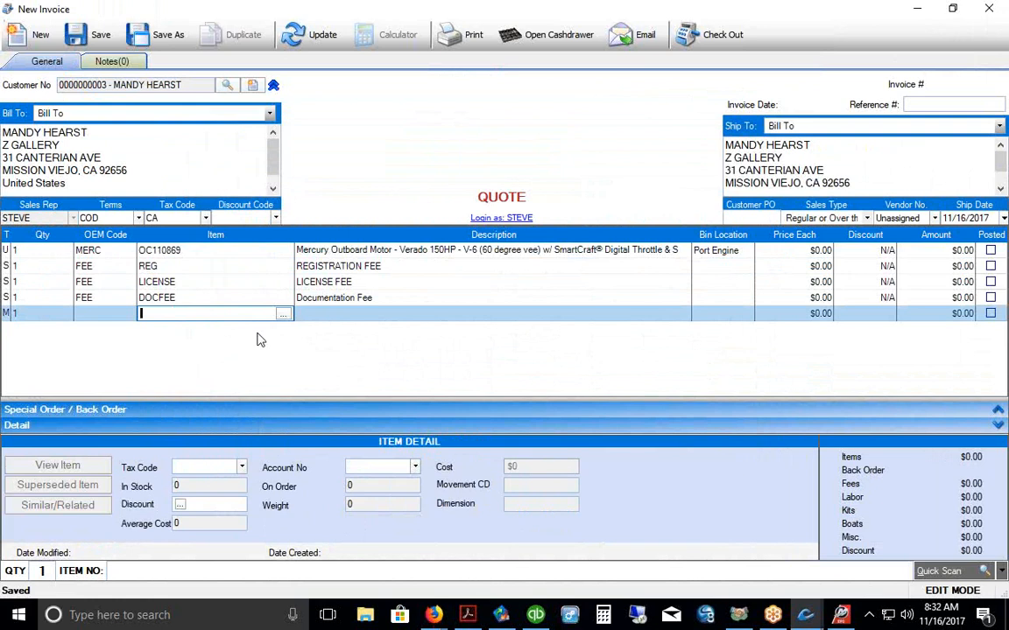
Step: Save the invoice as Quote #1999 and check its Sales Calculator finance page (5.99% APR, 36 months)
{"action": "left_click", "coordinate": [93, 35]}
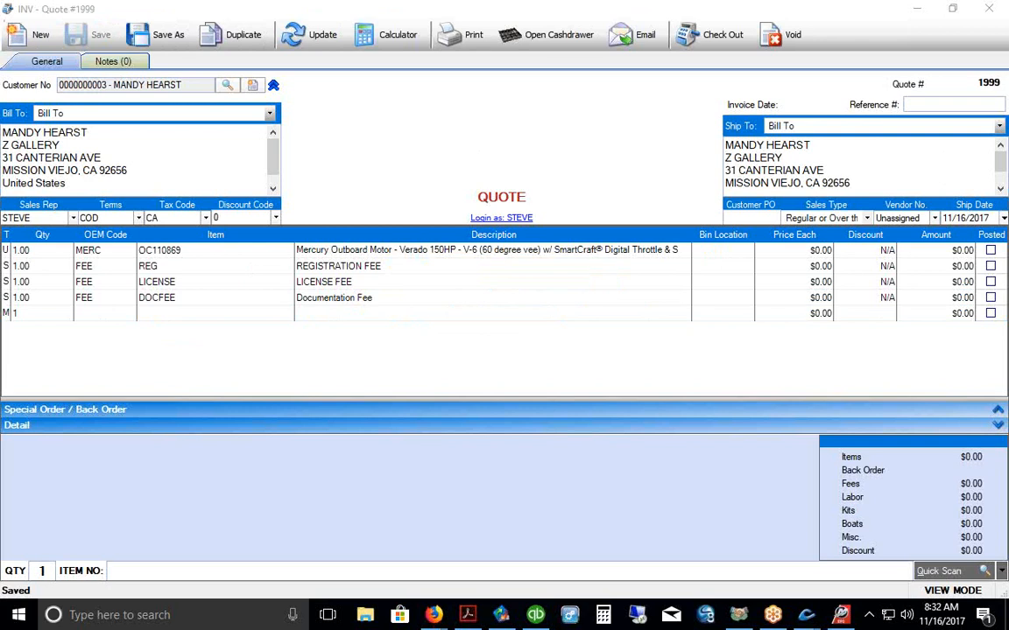
{"action": "left_click_drag", "start_coordinate": [355, 49], "coordinate": [430, 44]}
{"action": "left_click", "coordinate": [394, 39]}
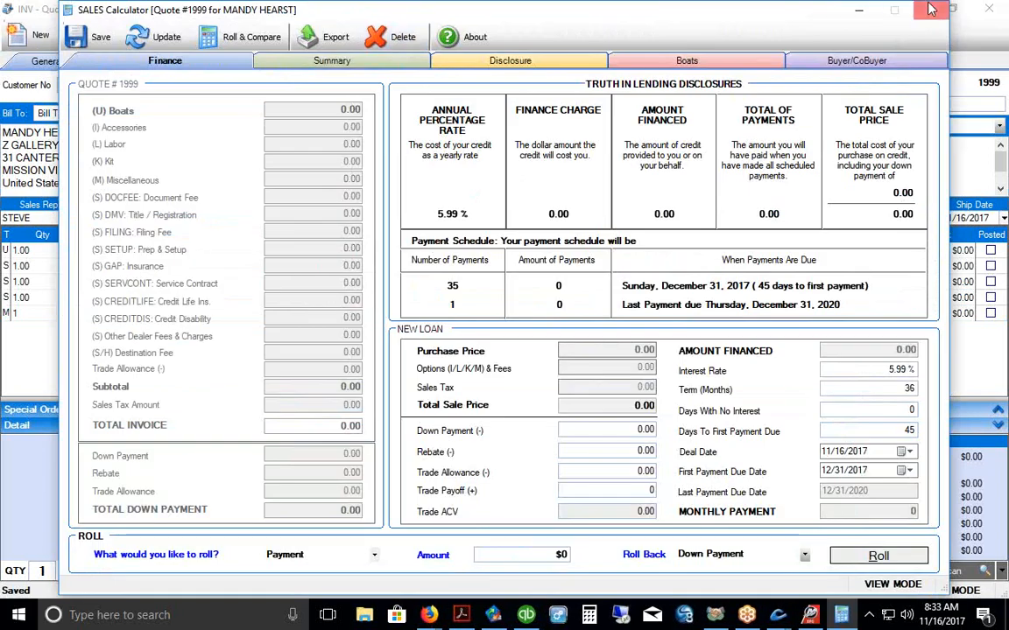
{"action": "left_click", "coordinate": [399, 38]}
Step: Close the calculator without saving and set the outboard's price to 11500, saving the quote
{"action": "left_click", "coordinate": [560, 362]}
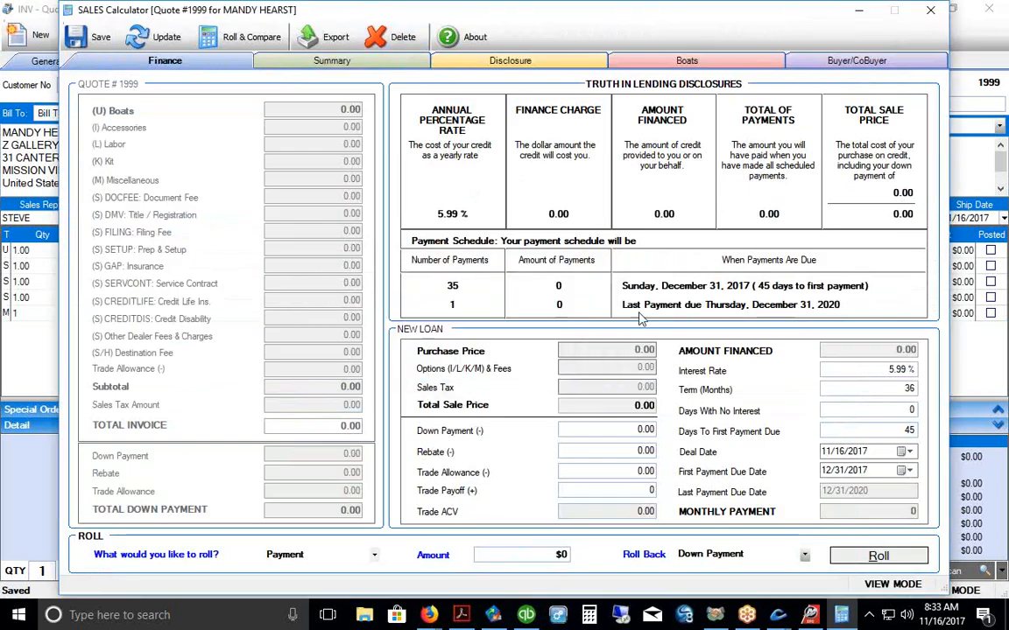
{"action": "left_click", "coordinate": [931, 11]}
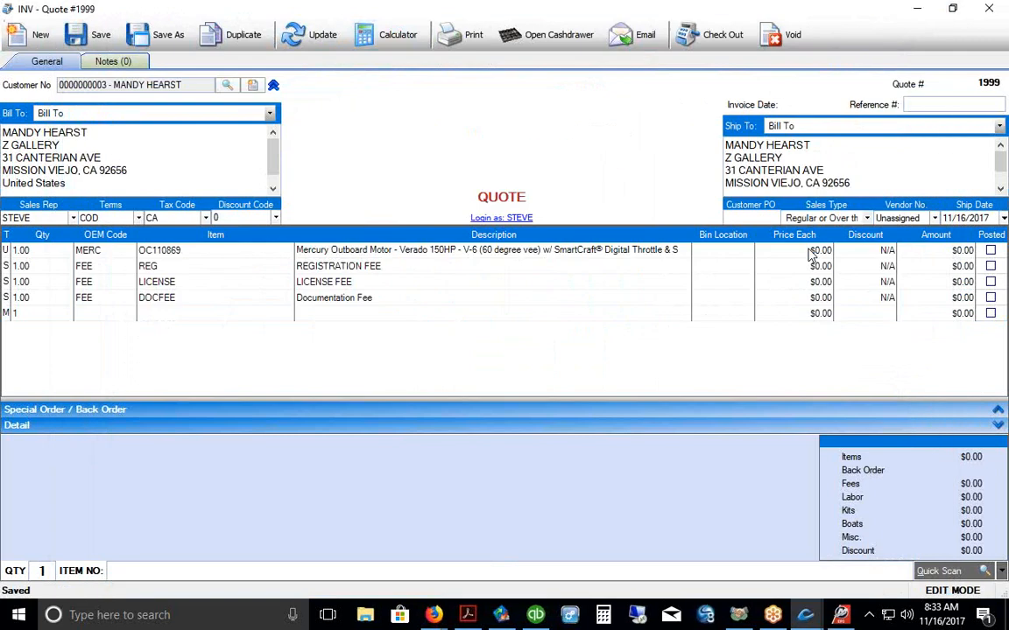
{"action": "type", "text": "11500"}
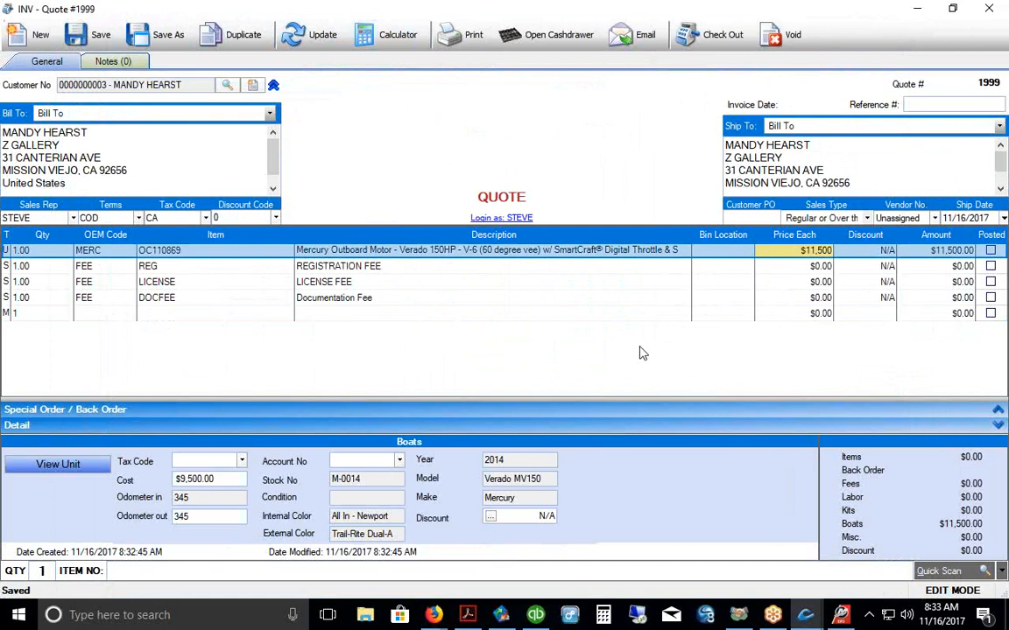
{"action": "left_click", "coordinate": [86, 37]}
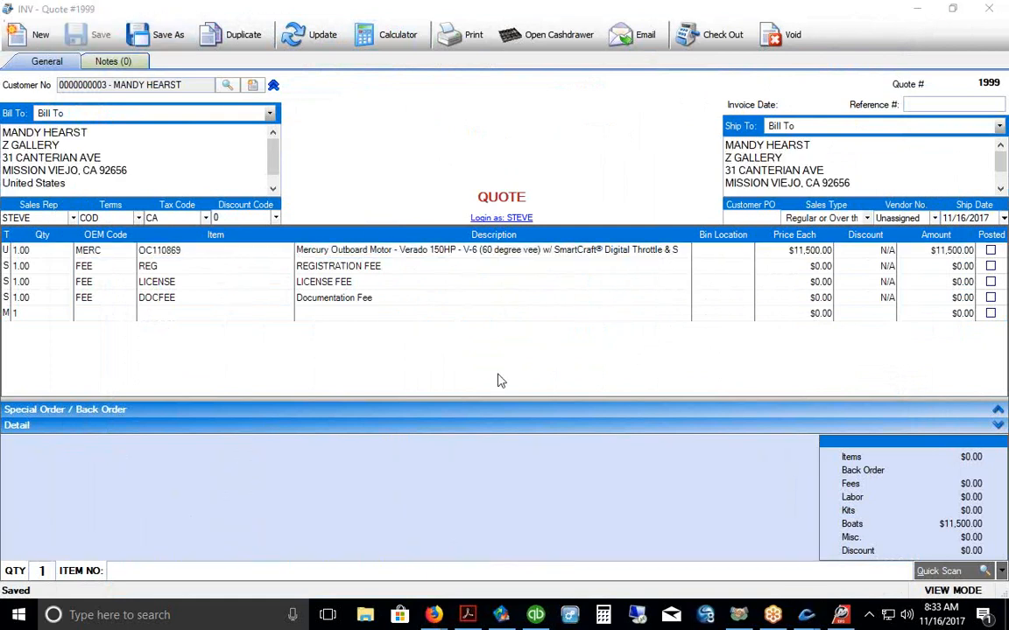
Step: Price the registration, license and documentation fees at $50, $75 and $100 and save
{"action": "left_click", "coordinate": [808, 265]}
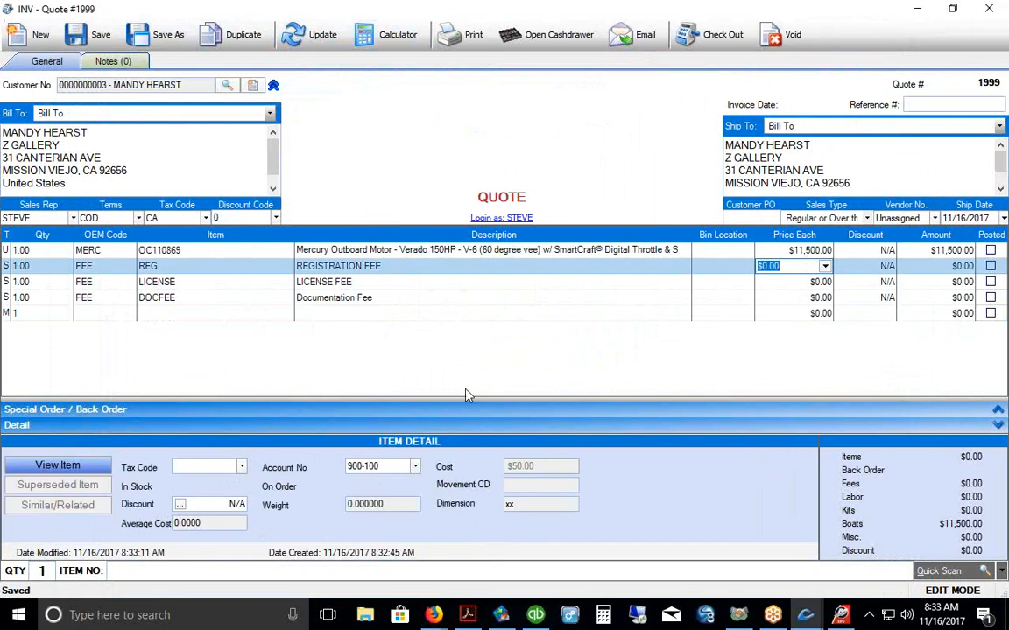
{"action": "type", "text": "$50"}
{"action": "key", "text": "Return"}
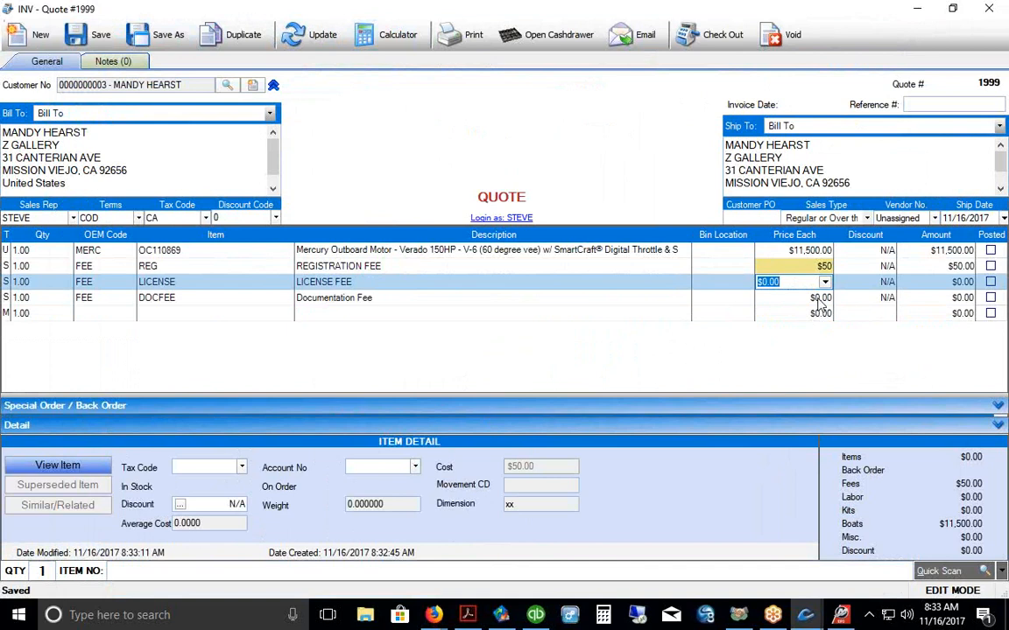
{"action": "type", "text": "$75"}
{"action": "key", "text": "Return"}
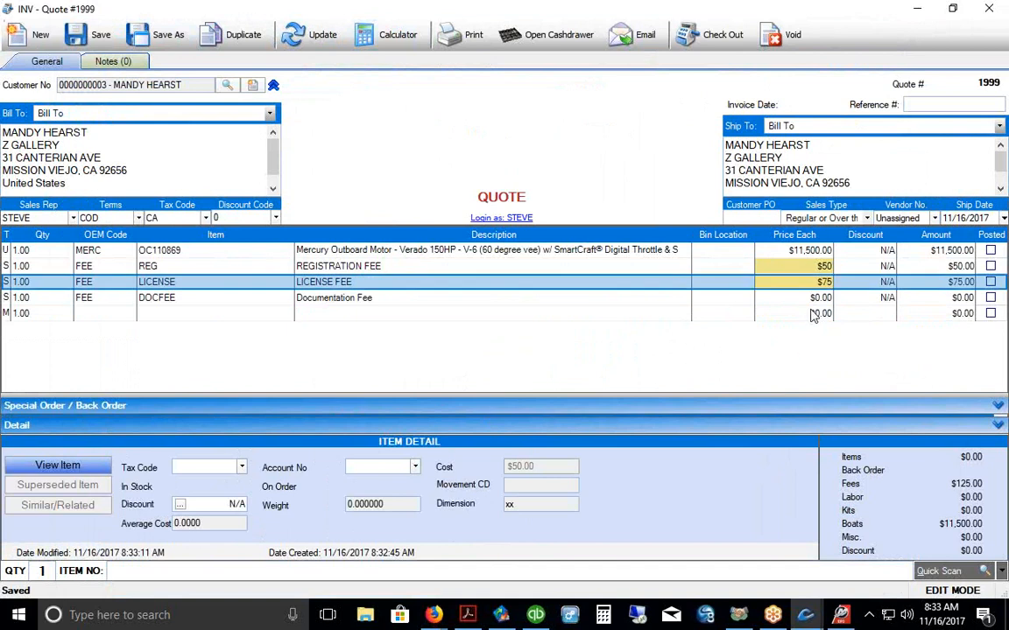
{"action": "type", "text": "$100"}
{"action": "key", "text": "Return"}
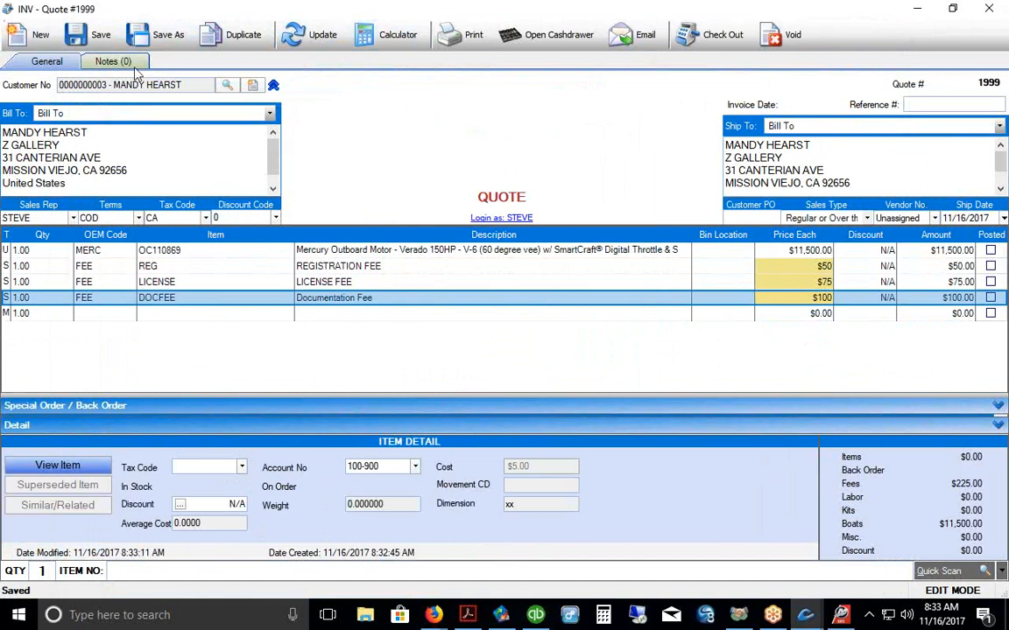
{"action": "left_click", "coordinate": [90, 35]}
{"action": "left_click", "coordinate": [392, 35]}
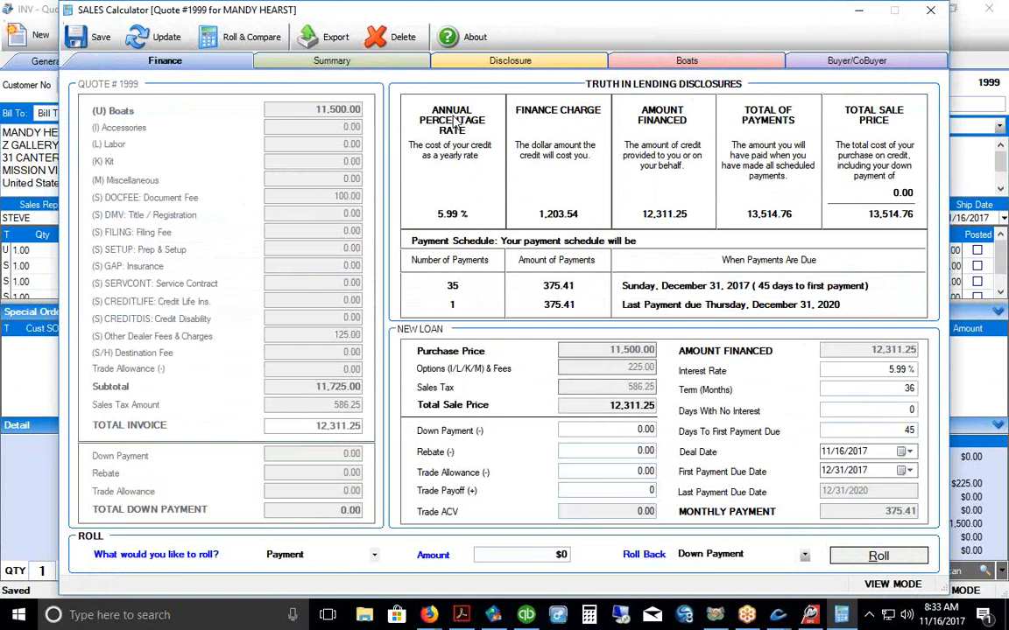
{"action": "left_click", "coordinate": [931, 12]}
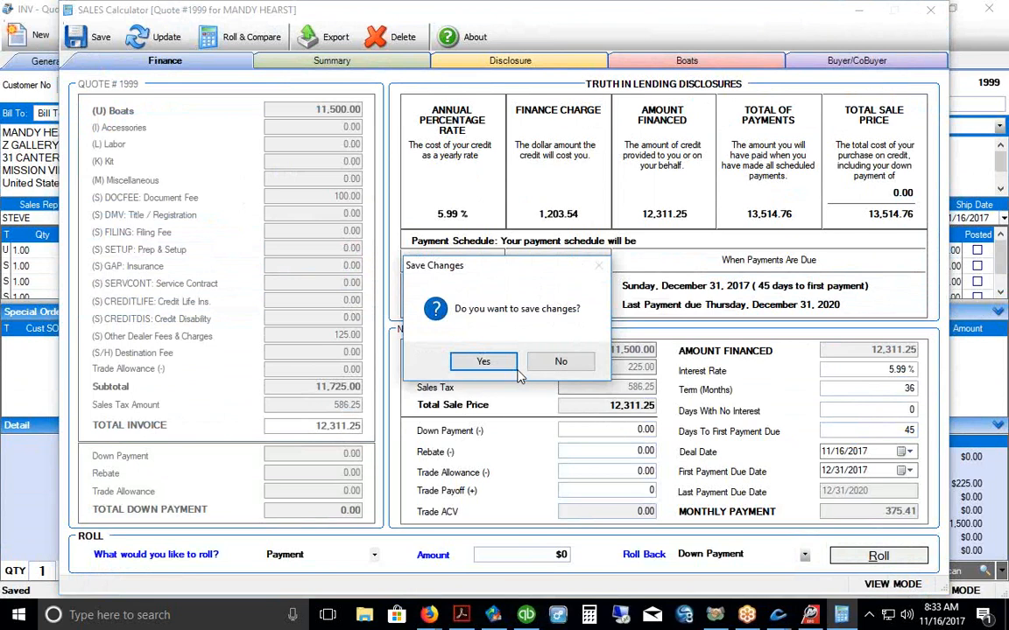
{"action": "left_click", "coordinate": [560, 363]}
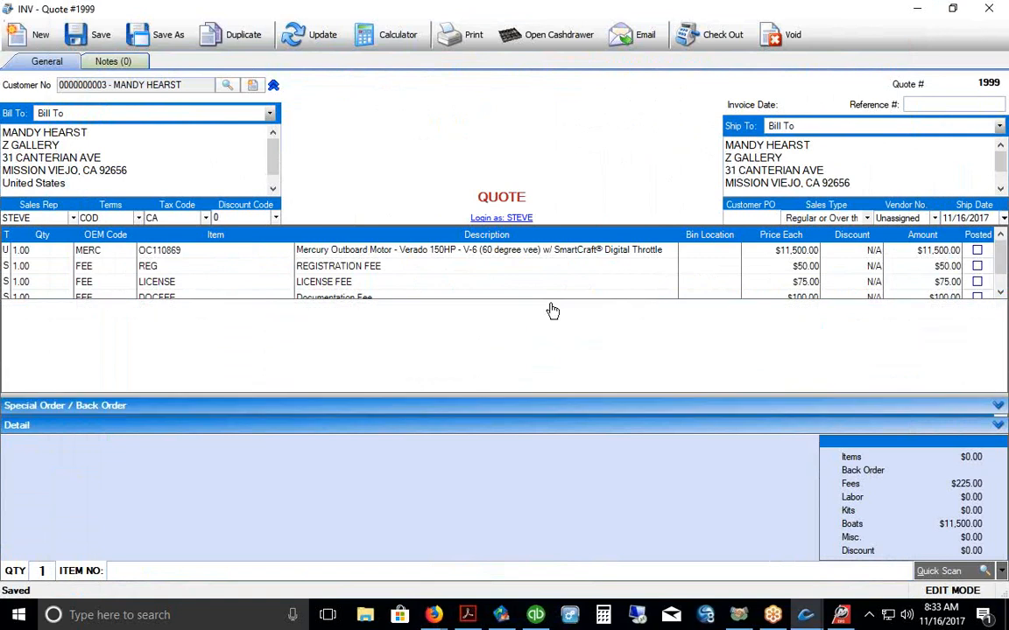
{"action": "left_click", "coordinate": [791, 251]}
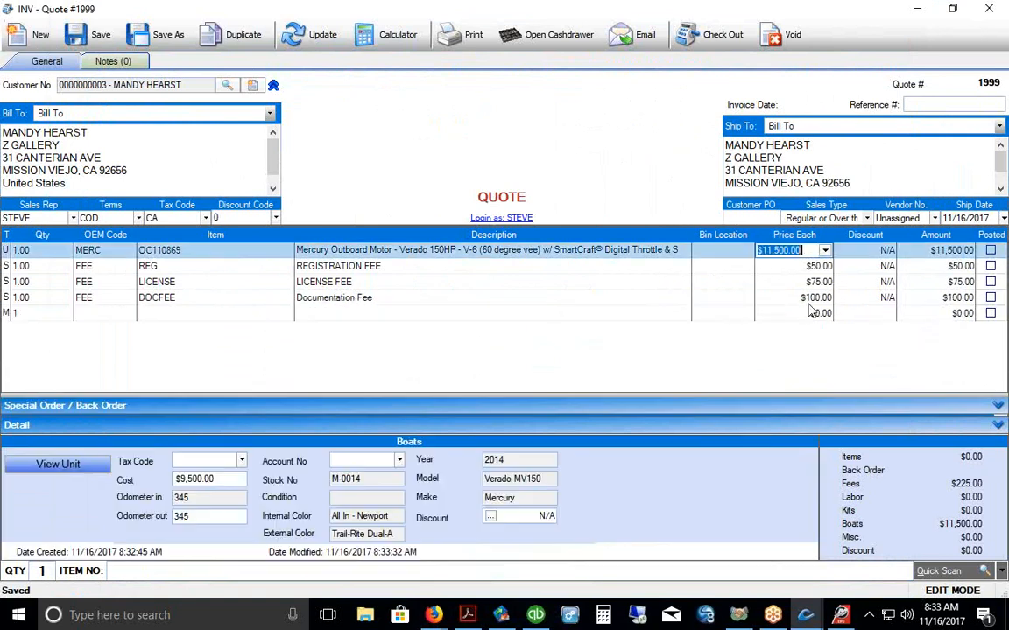
Step: Set the outboard to the $12,385.00 Sell price level and reopen the Sales Calculator
{"action": "left_click", "coordinate": [825, 251]}
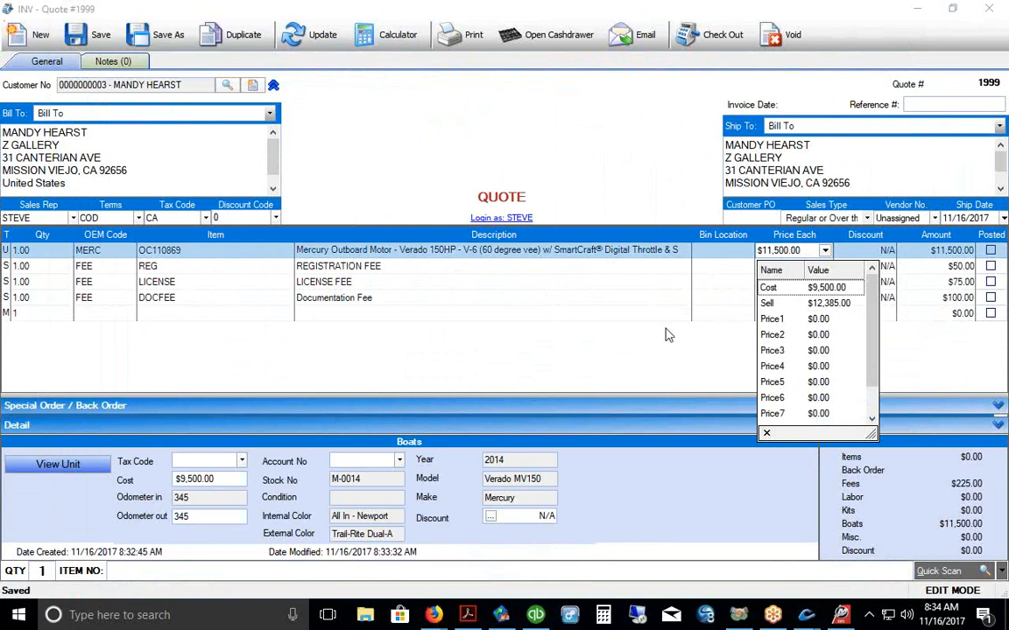
{"action": "left_click", "coordinate": [782, 304]}
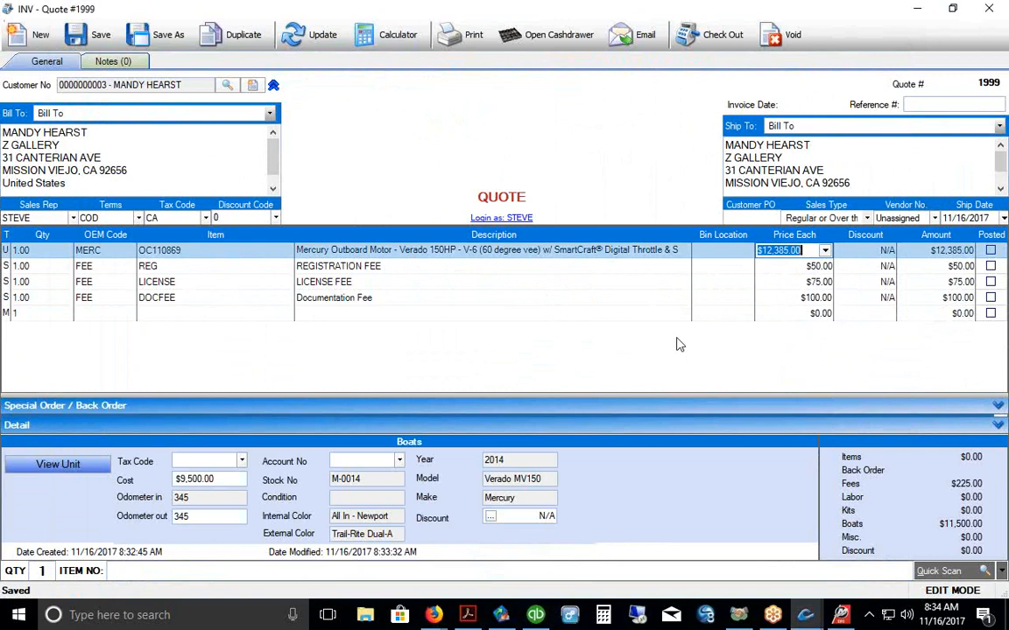
{"action": "left_click", "coordinate": [770, 254]}
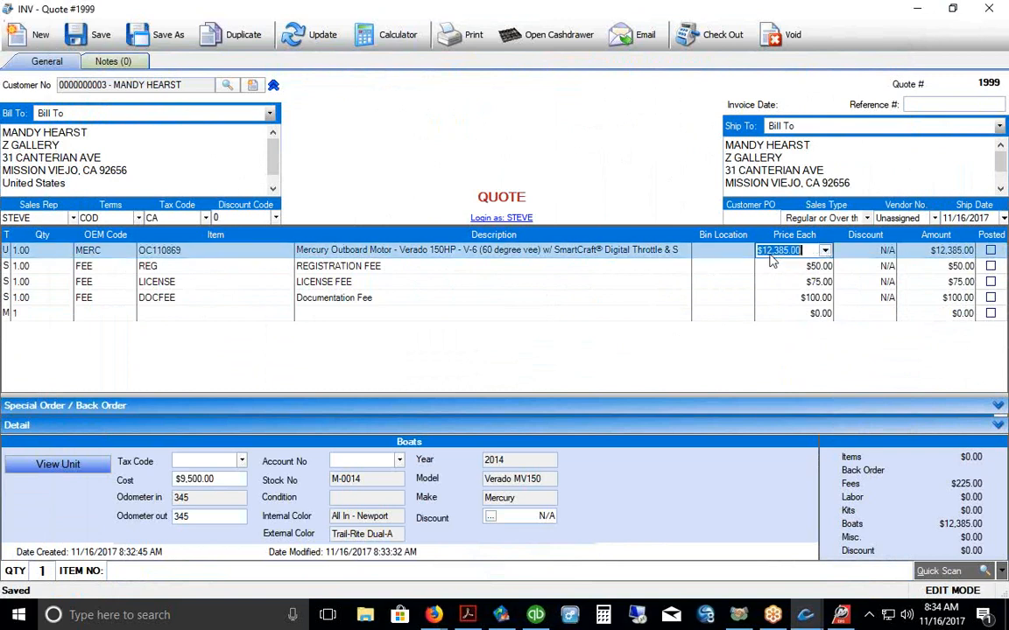
{"action": "left_click", "coordinate": [825, 252]}
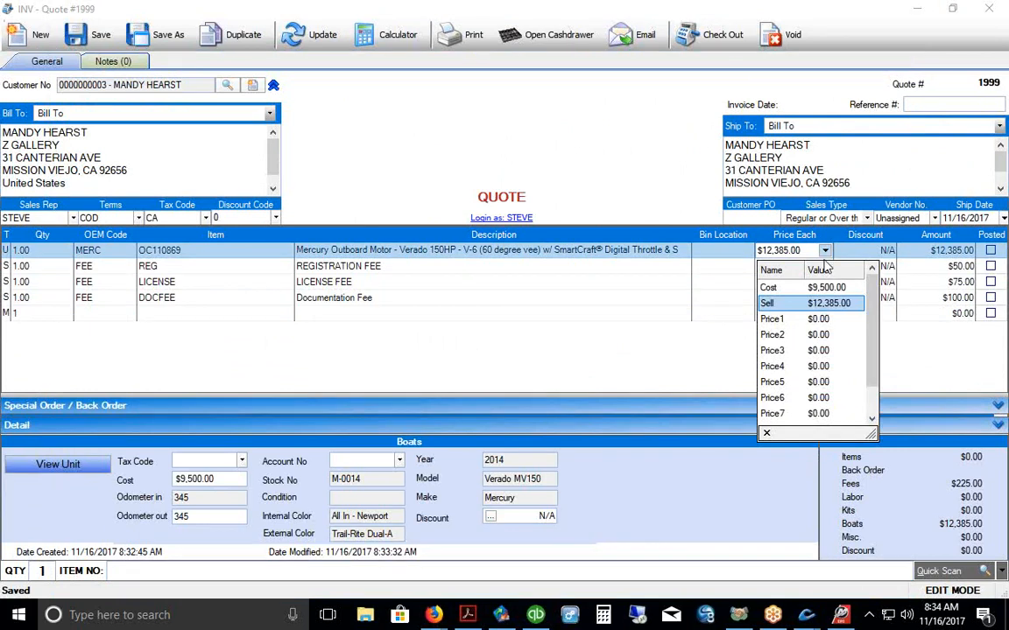
{"action": "left_click", "coordinate": [792, 306]}
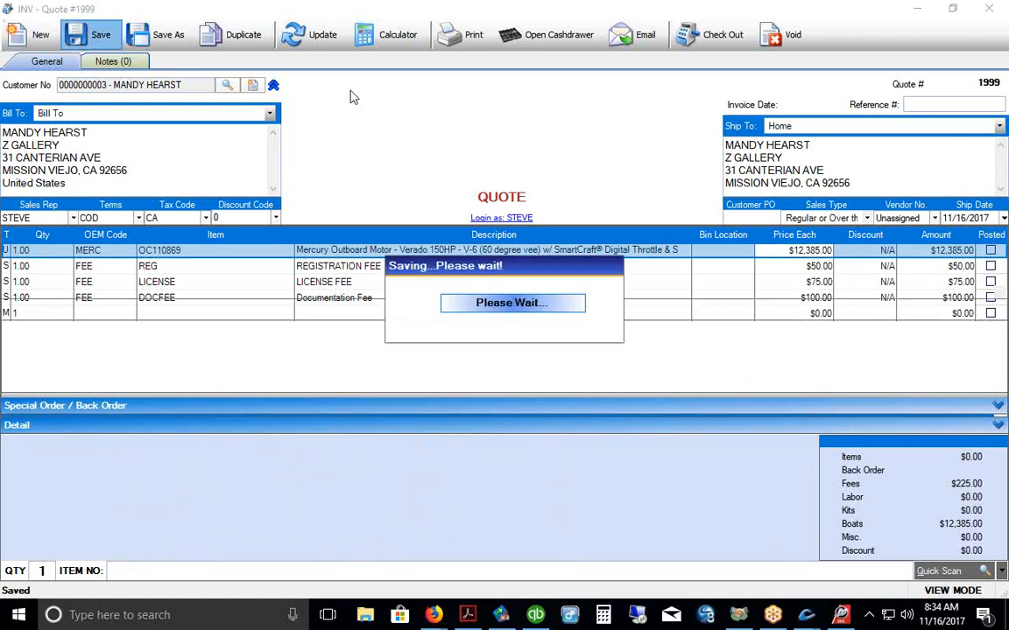
{"action": "left_click_drag", "start_coordinate": [473, 303], "coordinate": [481, 460]}
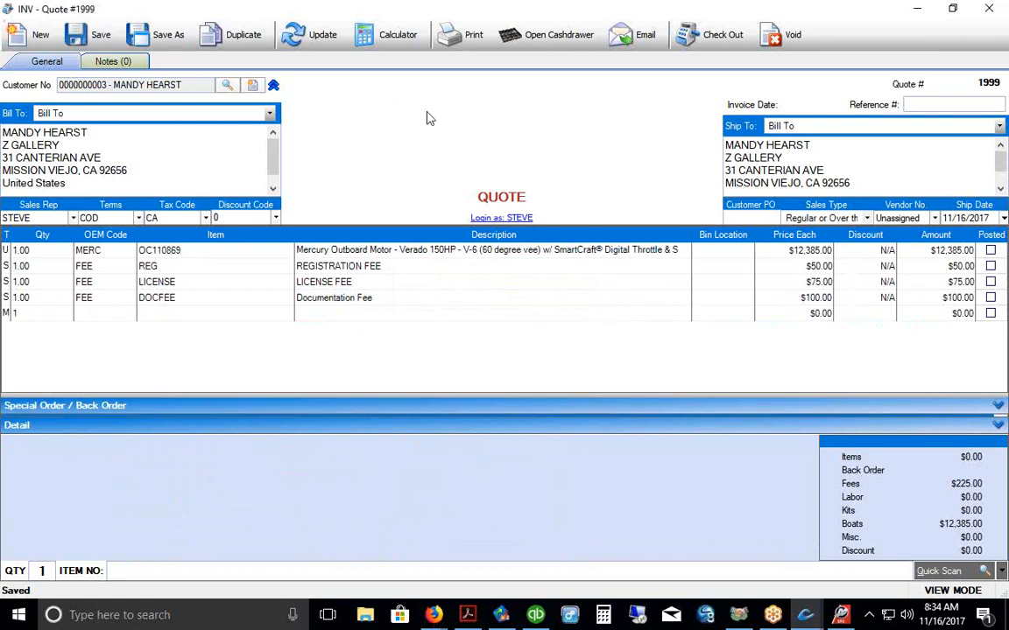
{"action": "left_click", "coordinate": [389, 39]}
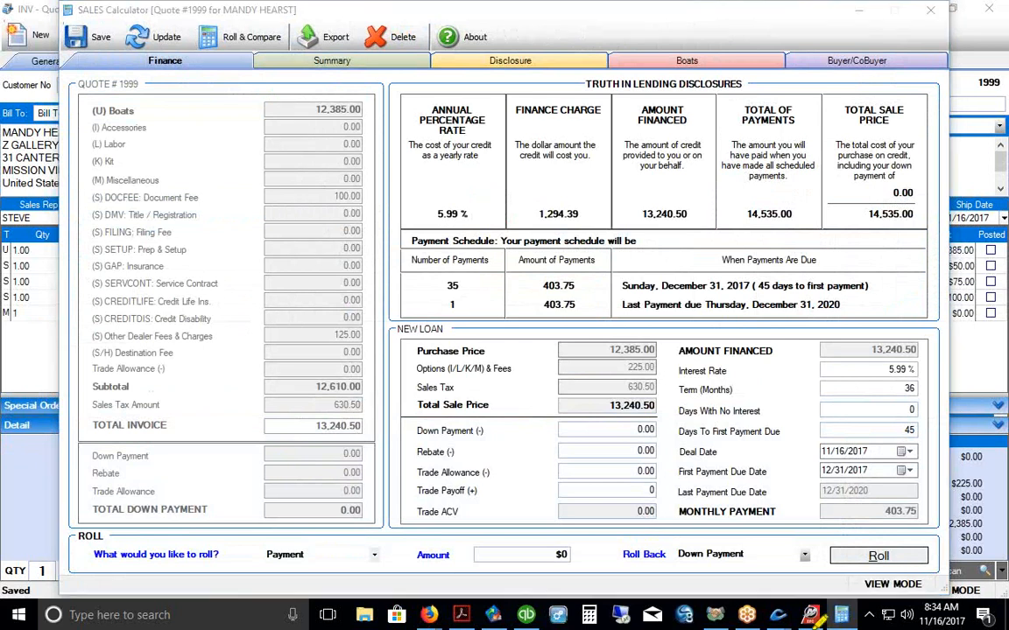
Step: Change the loan term from 36 to 60 months
{"action": "left_click_drag", "start_coordinate": [873, 528], "coordinate": [920, 521]}
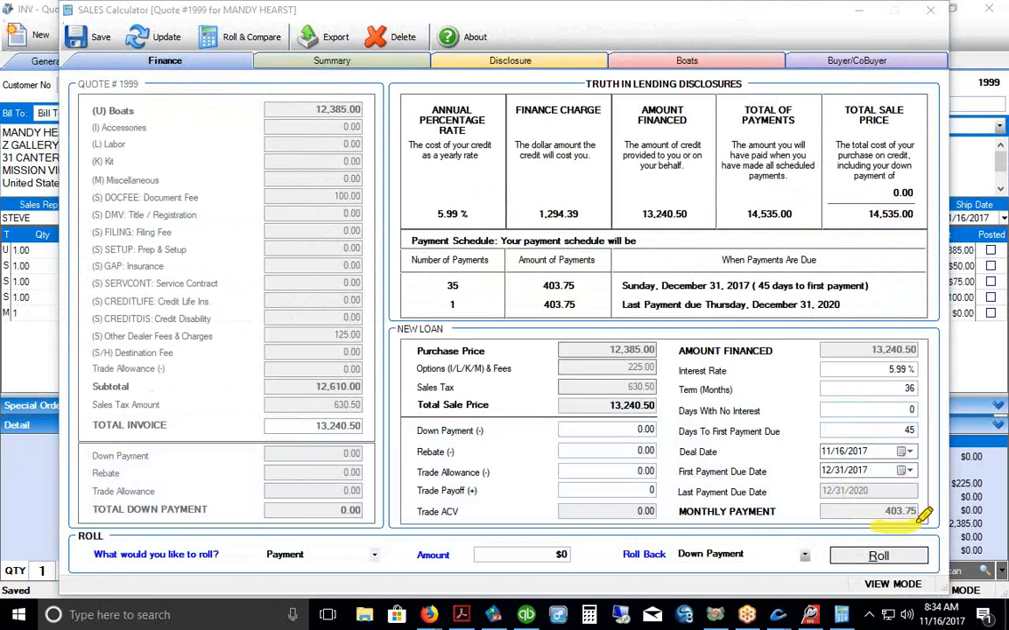
{"action": "left_click_drag", "start_coordinate": [933, 366], "coordinate": [952, 395]}
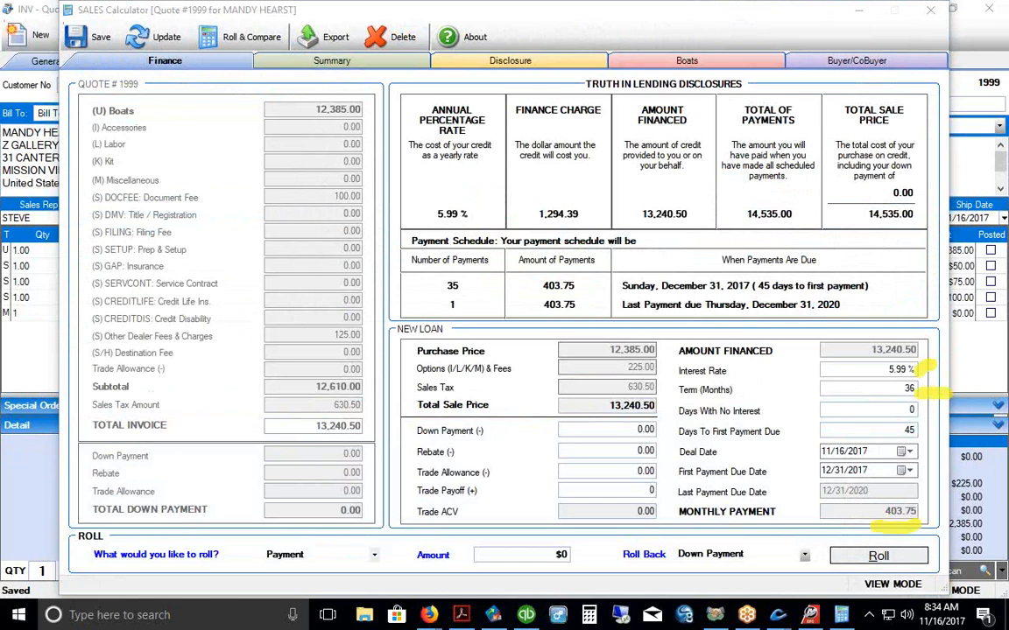
{"action": "key", "text": "Escape"}
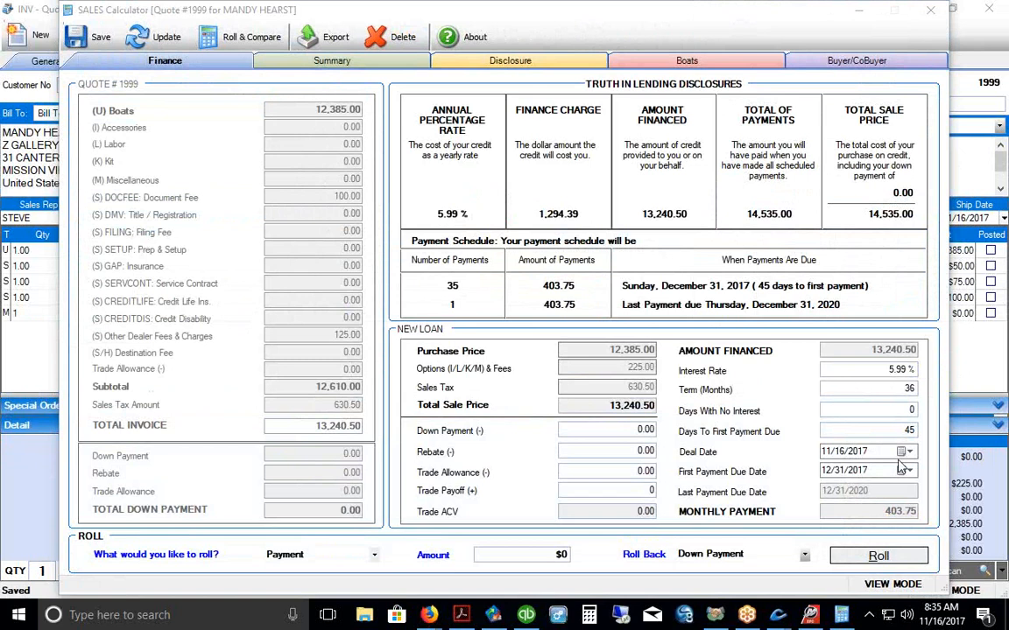
{"action": "left_click_drag", "start_coordinate": [888, 389], "coordinate": [923, 388]}
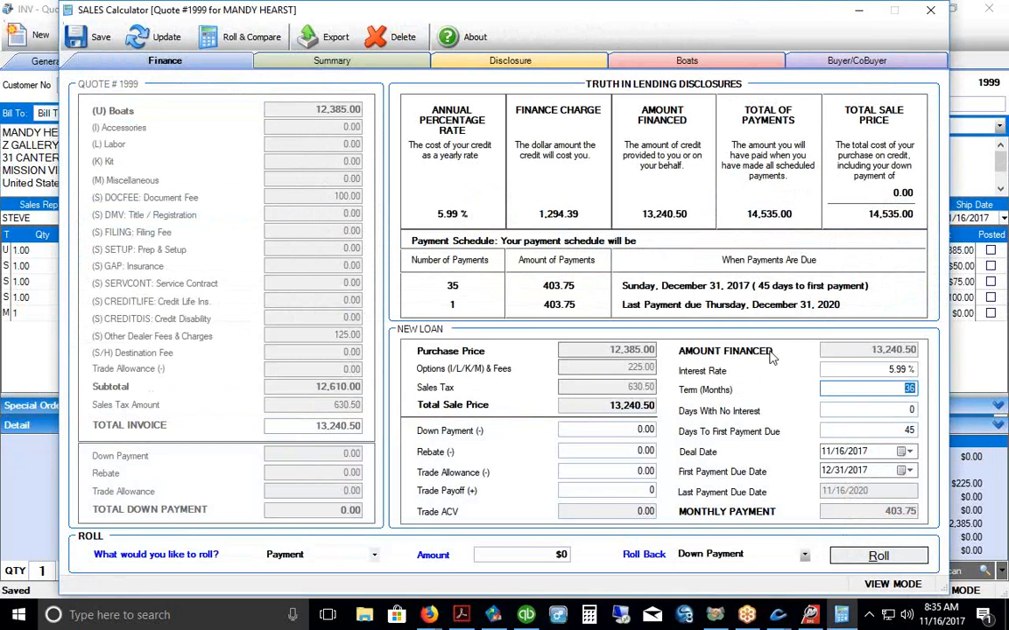
{"action": "type", "text": "60"}
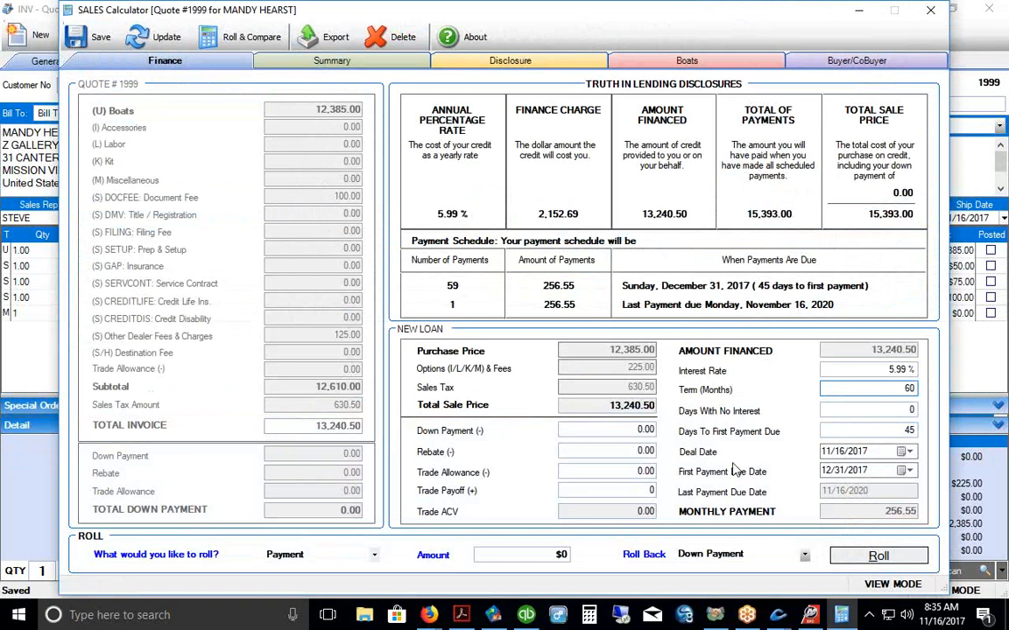
Step: Roll the deal to a 200 payment, then reset the down payment to 0 for 256.55 monthly
{"action": "left_click", "coordinate": [548, 554]}
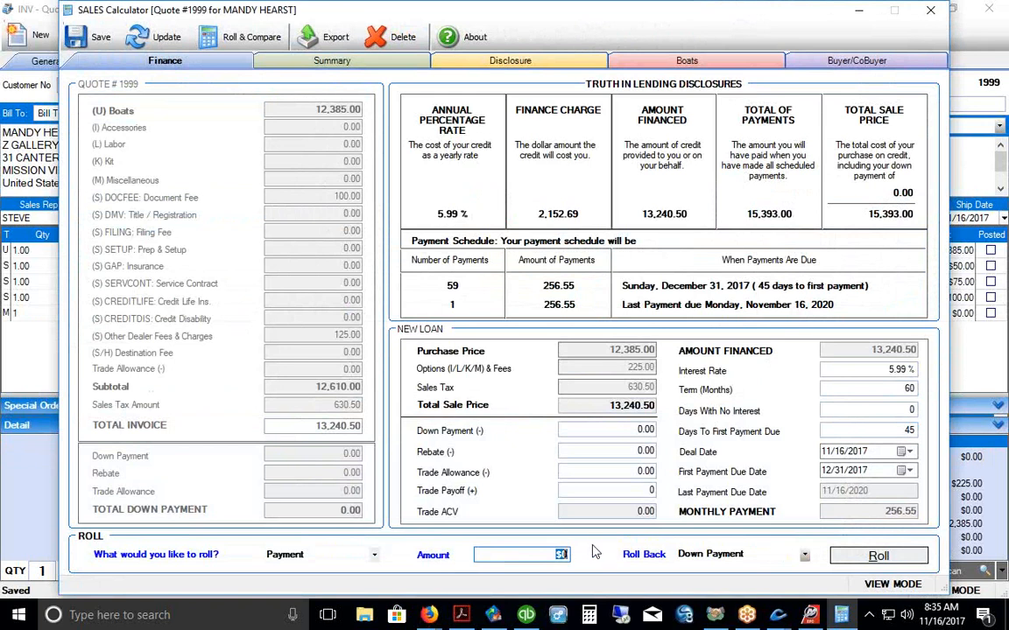
{"action": "type", "text": "200"}
{"action": "left_click", "coordinate": [867, 556]}
{"action": "left_click", "coordinate": [651, 430]}
{"action": "double_click", "coordinate": [653, 429]}
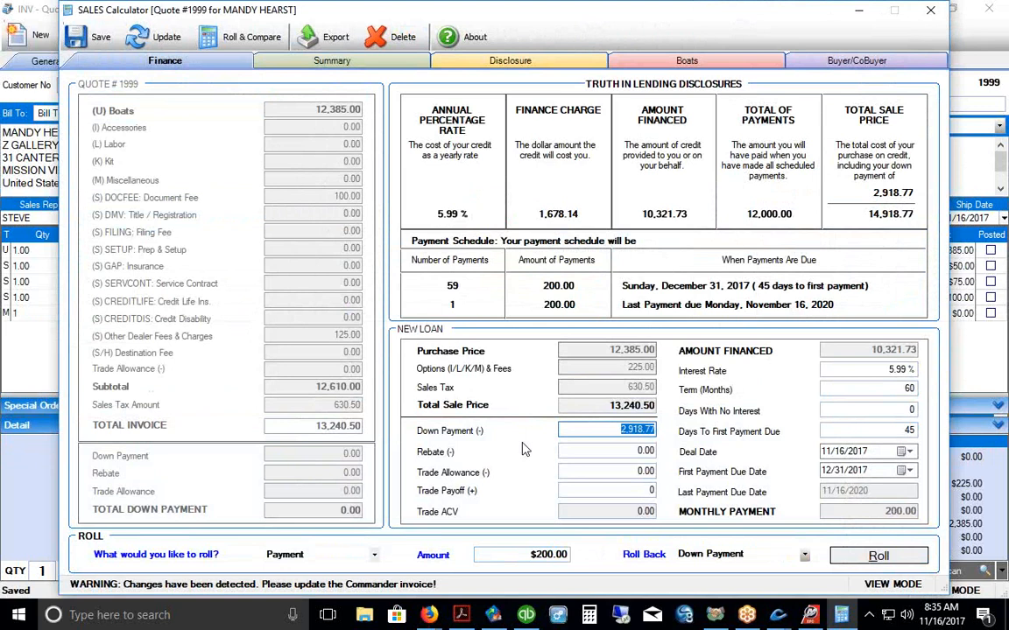
{"action": "type", "text": "0"}
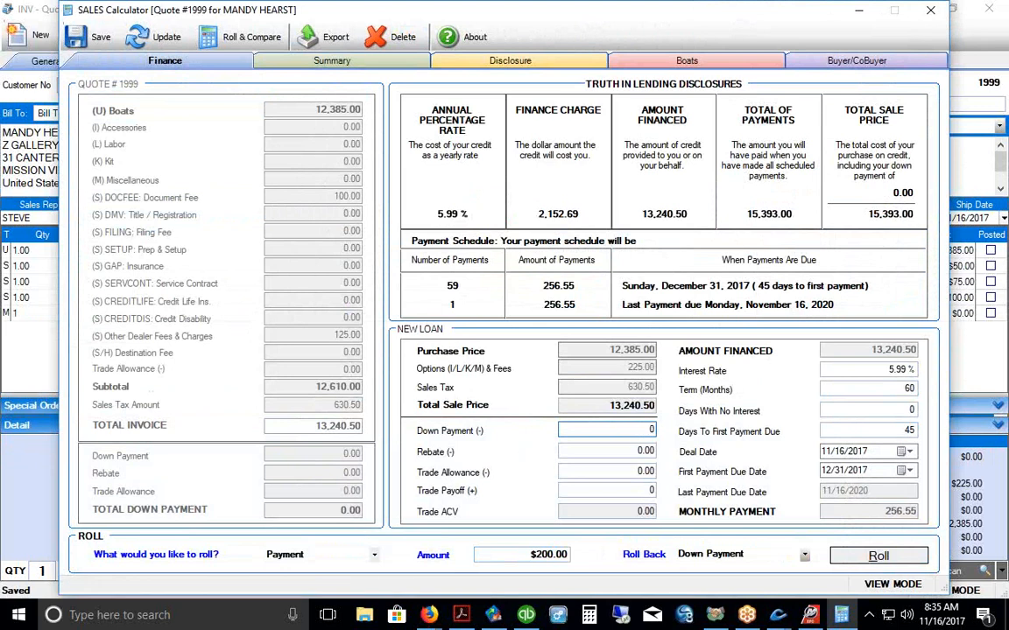
Step: Save the 60-month financing (2,152.50 finance charge), then review its $2,780.00 profit summary and disclosures
{"action": "left_click", "coordinate": [83, 38]}
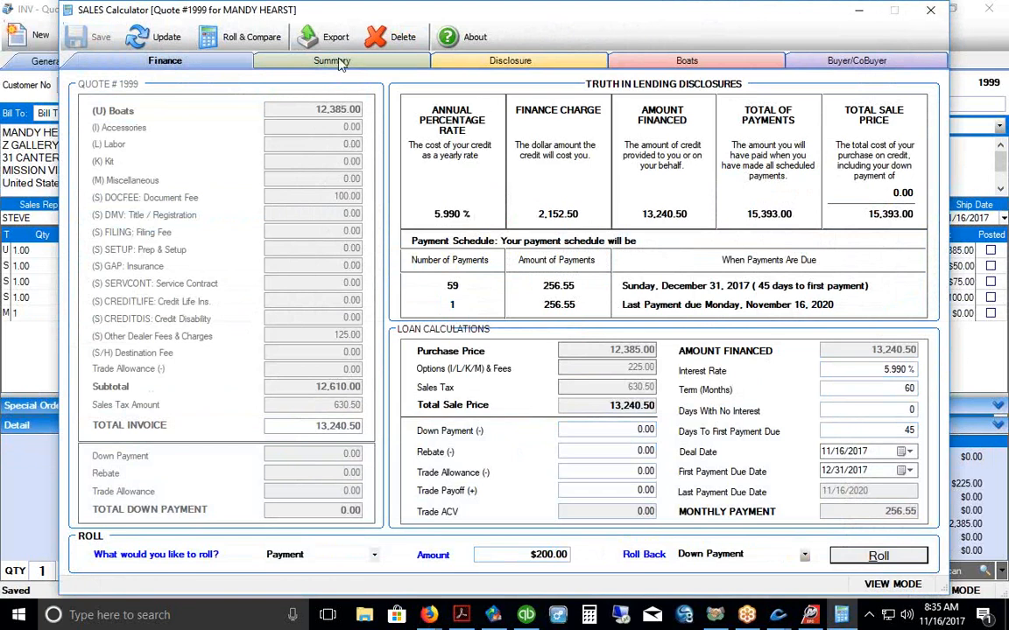
{"action": "left_click", "coordinate": [307, 57]}
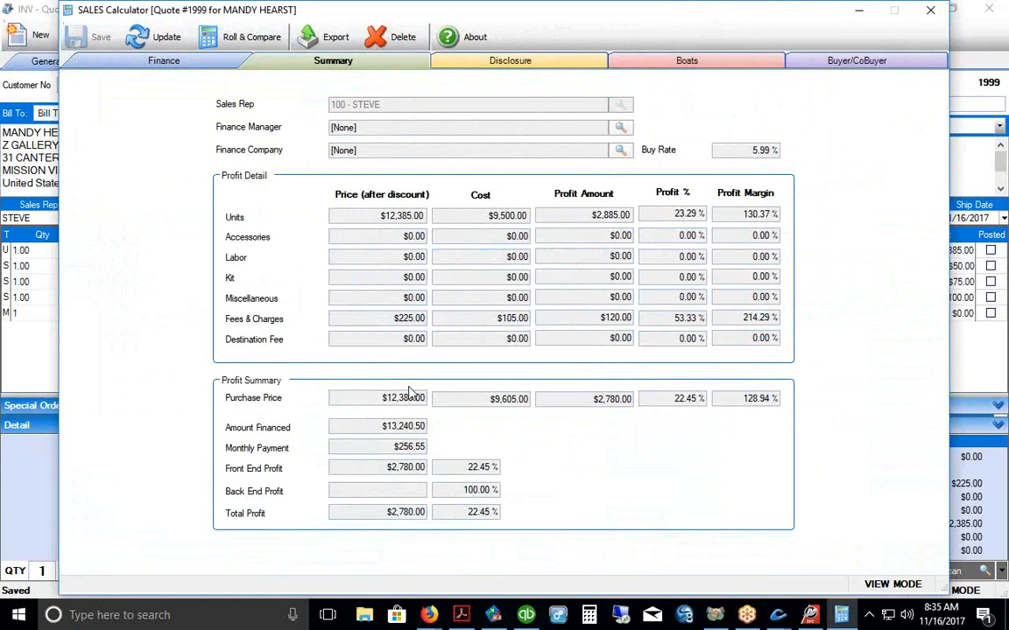
{"action": "left_click", "coordinate": [131, 60]}
{"action": "left_click", "coordinate": [518, 69]}
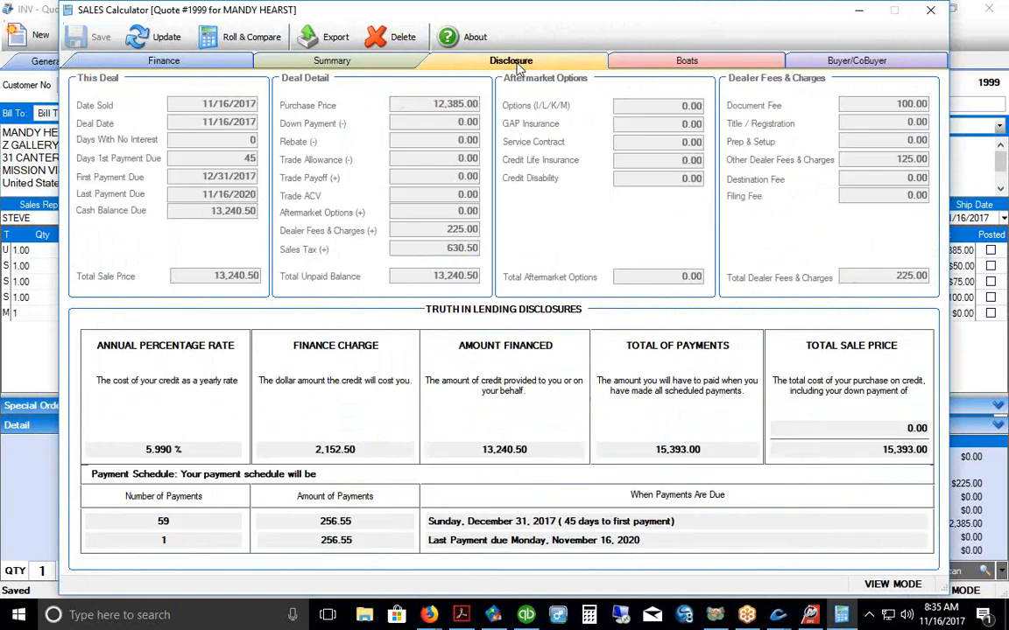
{"action": "left_click", "coordinate": [185, 64]}
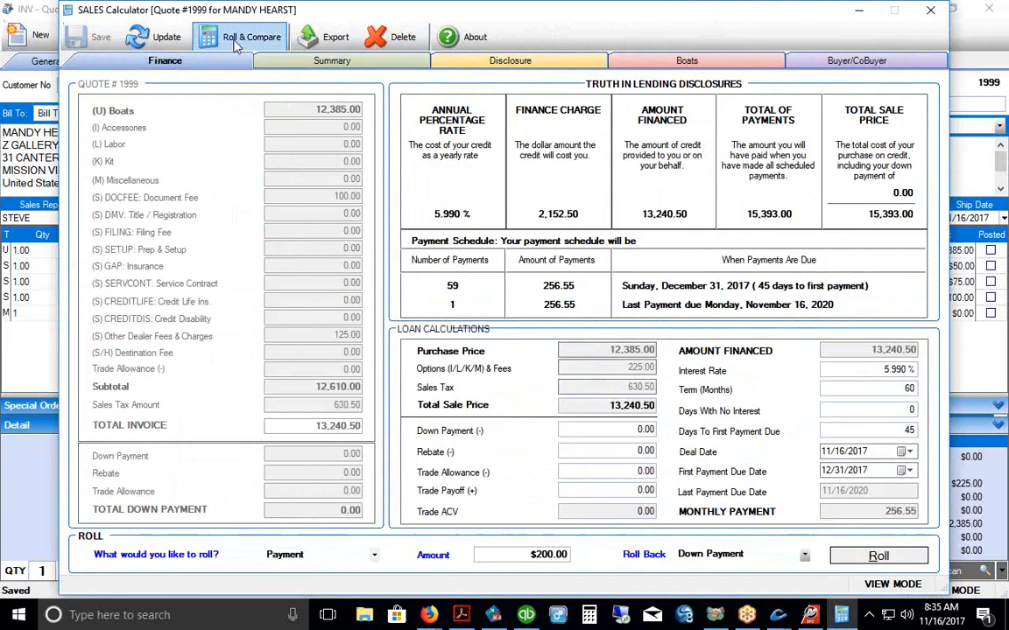
{"action": "left_click", "coordinate": [235, 45]}
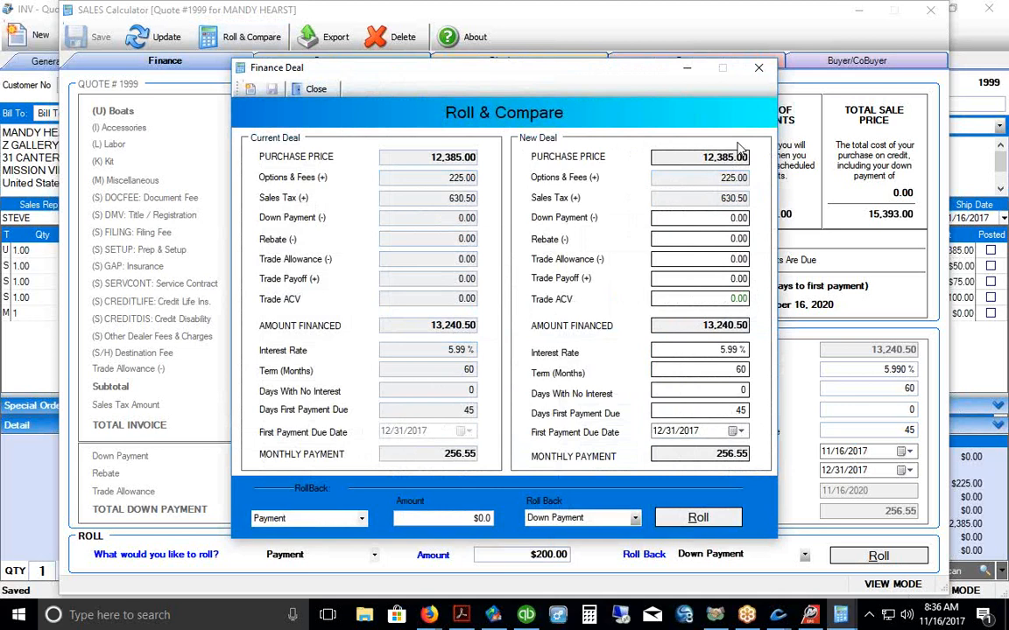
Step: Compare a 72-month term at 219.92 per month, discard it unsaved, and close the Sales Calculator
{"action": "double_click", "coordinate": [743, 369]}
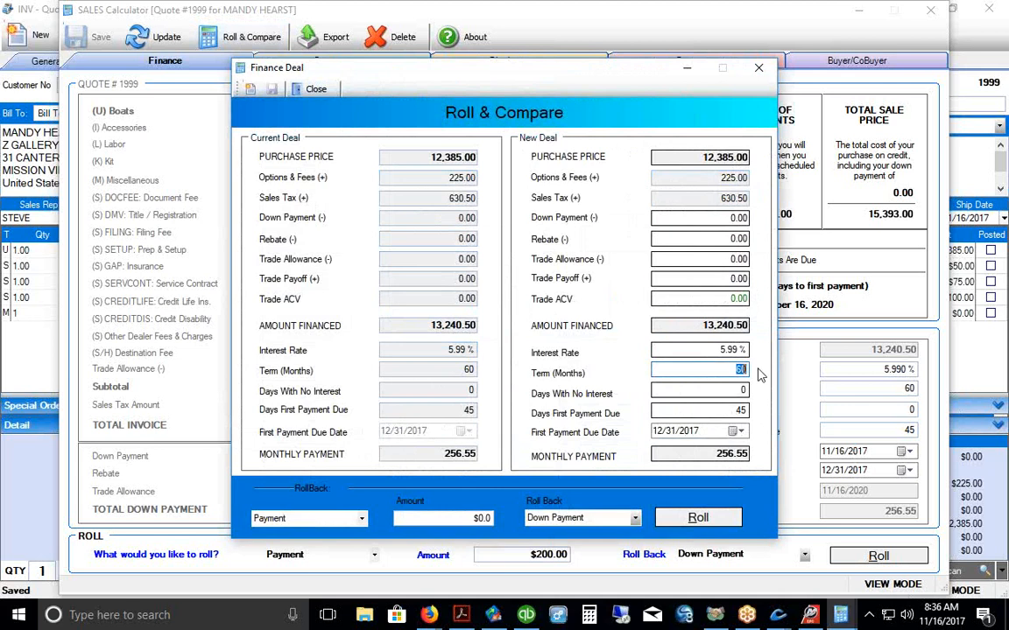
{"action": "type", "text": "72"}
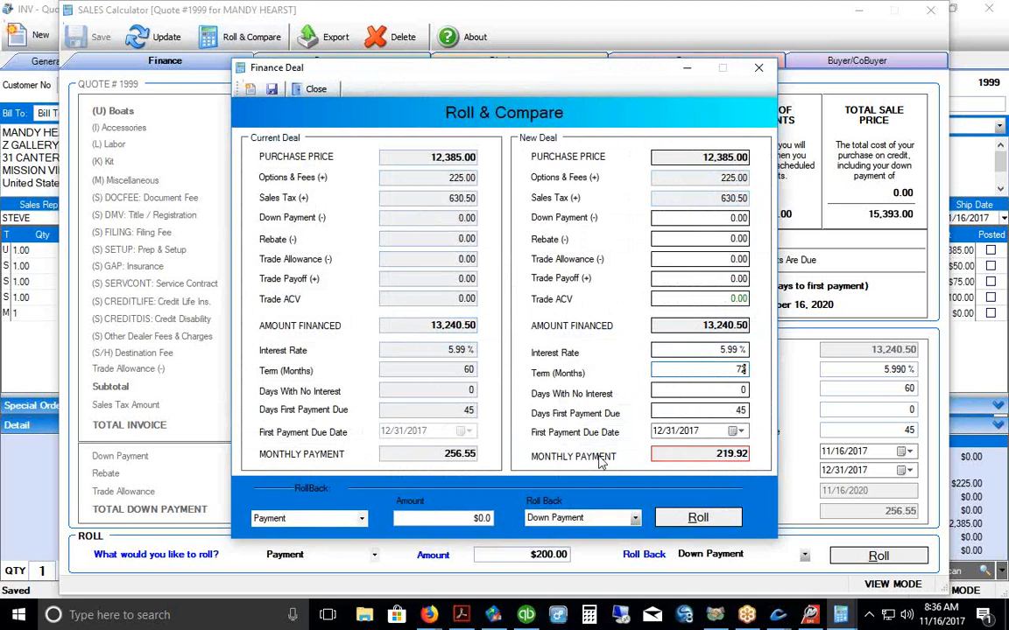
{"action": "left_click", "coordinate": [758, 67]}
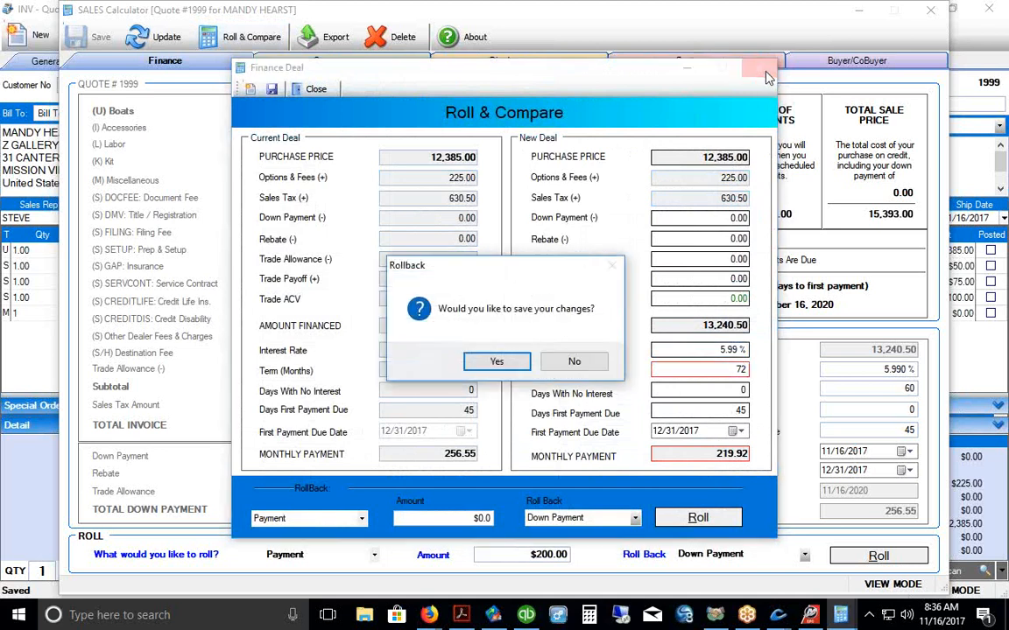
{"action": "left_click", "coordinate": [573, 361]}
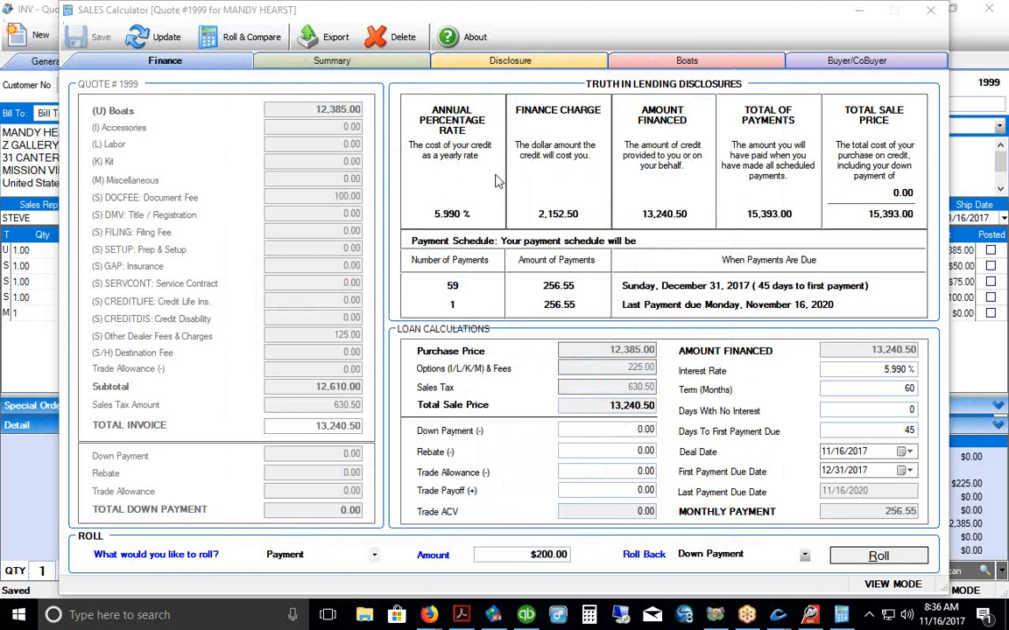
{"action": "left_click", "coordinate": [929, 12]}
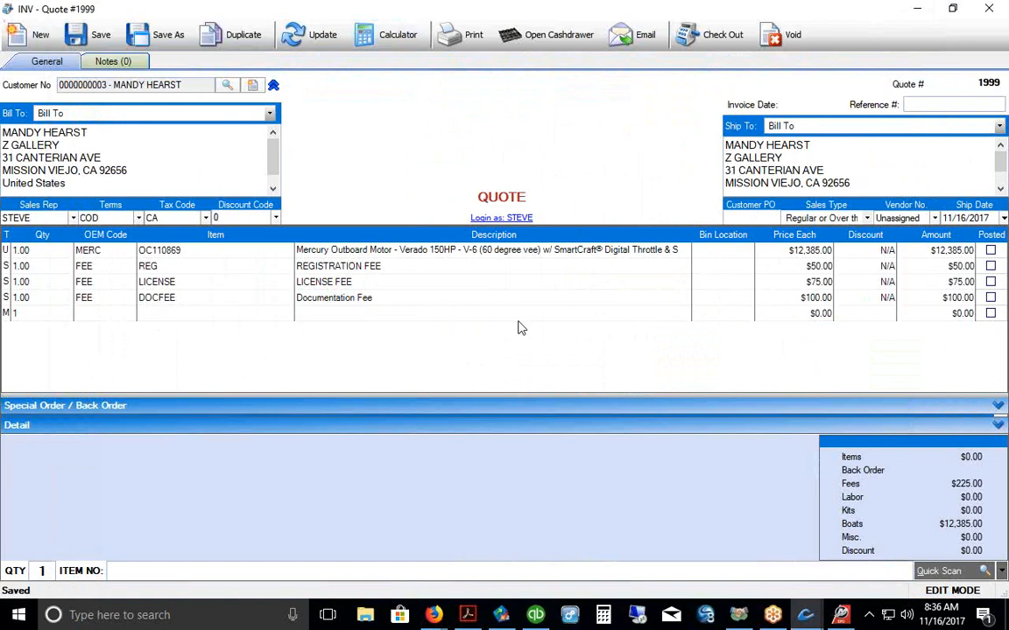
Step: Start checkout for Quote #1999, try the Check and Open Account payment types, and exit without paying
{"action": "left_click", "coordinate": [715, 39]}
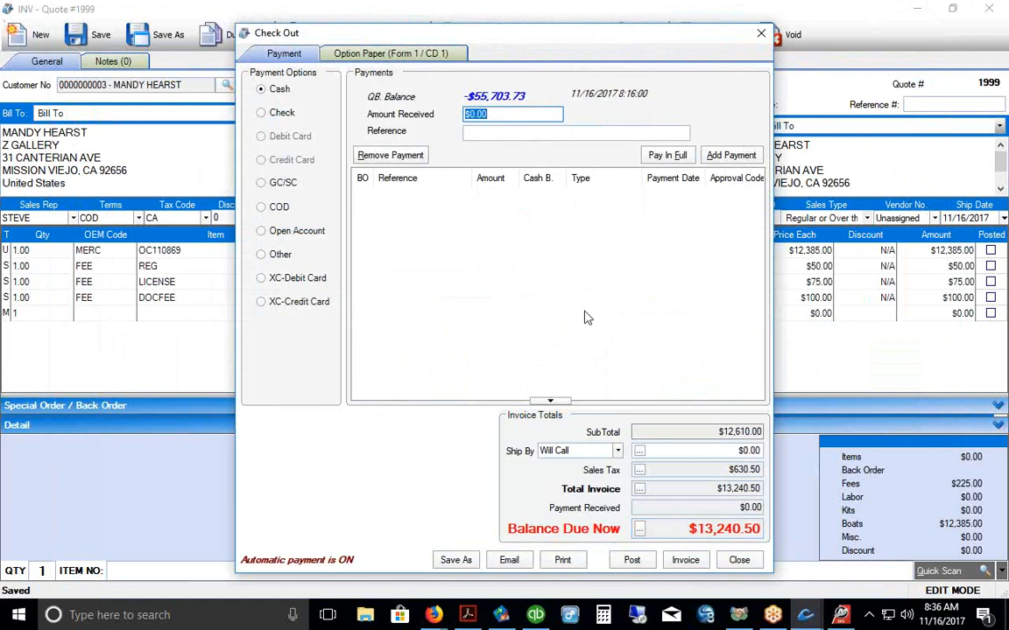
{"action": "left_click", "coordinate": [282, 115]}
{"action": "left_click", "coordinate": [263, 232]}
{"action": "left_click", "coordinate": [261, 113]}
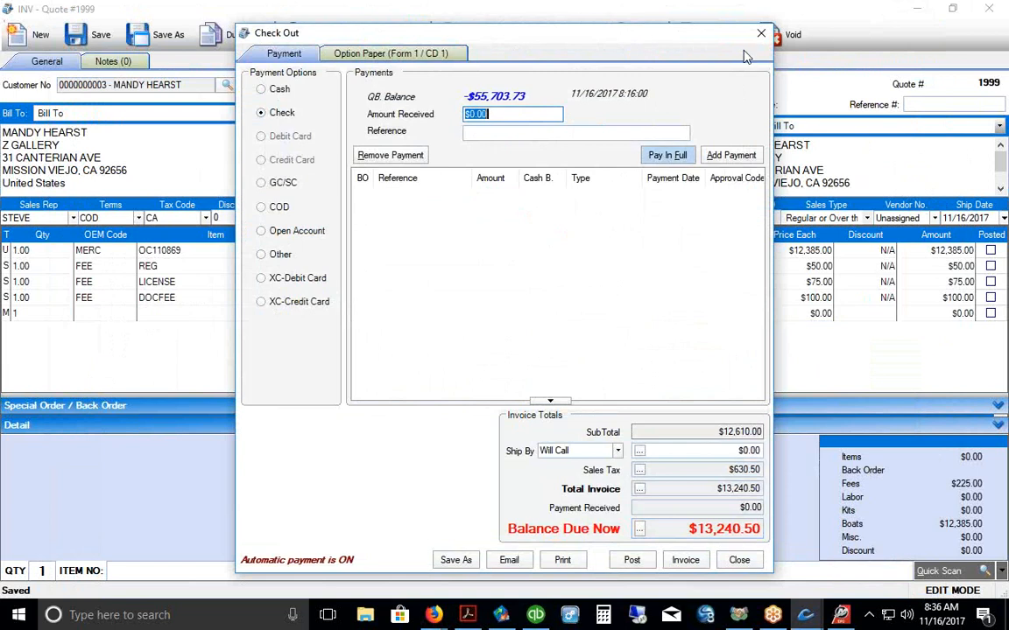
{"action": "left_click", "coordinate": [761, 33]}
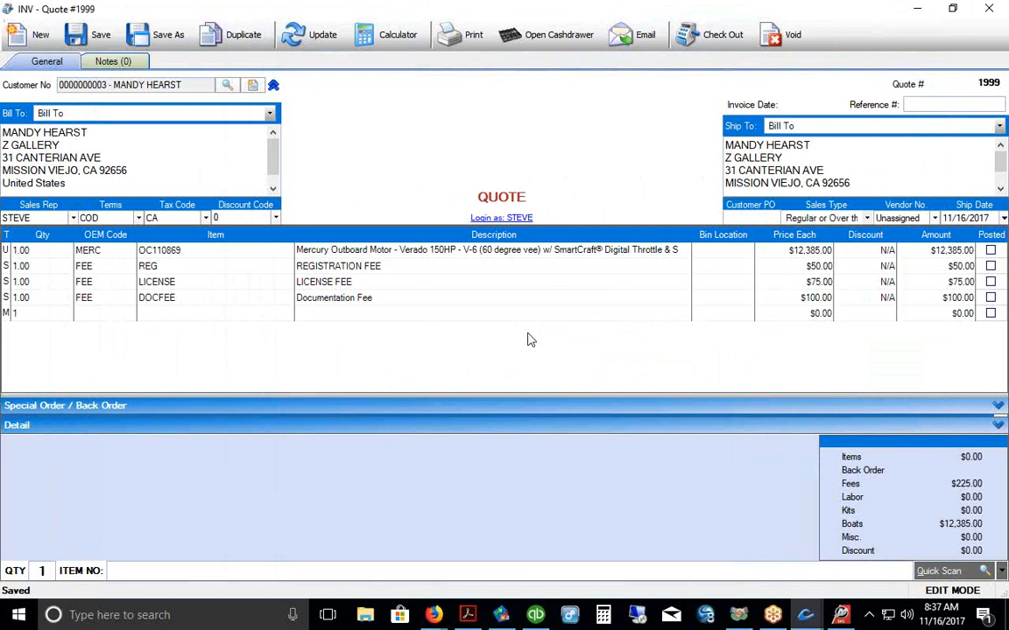
Step: Record a $1,000.00 cash payment, leaving $12,240.50 due, and choose Open Account next
{"action": "left_click", "coordinate": [709, 35]}
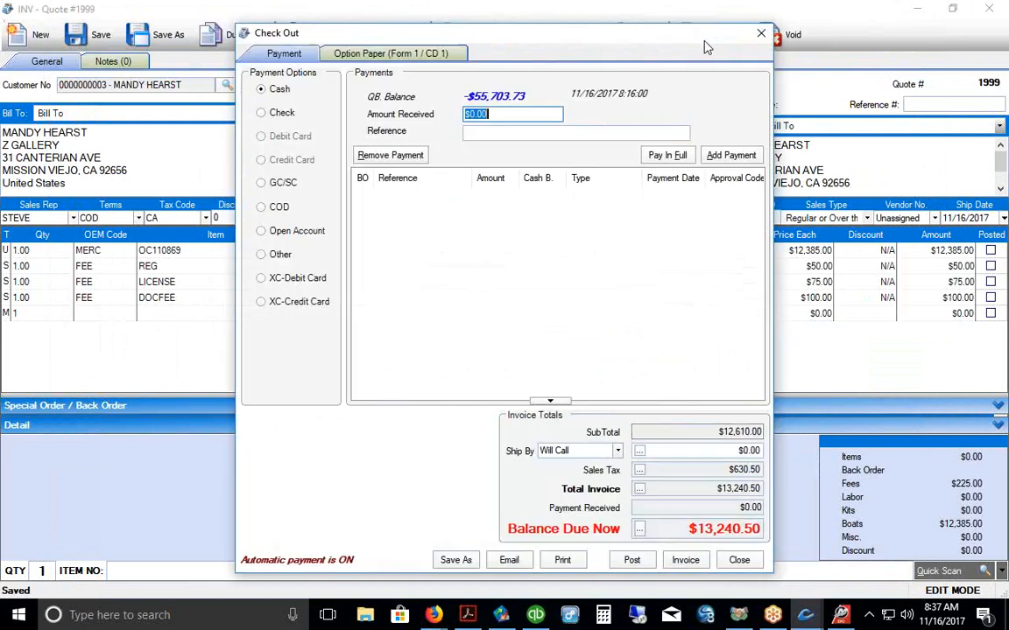
{"action": "type", "text": "1,00"}
{"action": "type", "text": "0"}
{"action": "key", "text": "Return"}
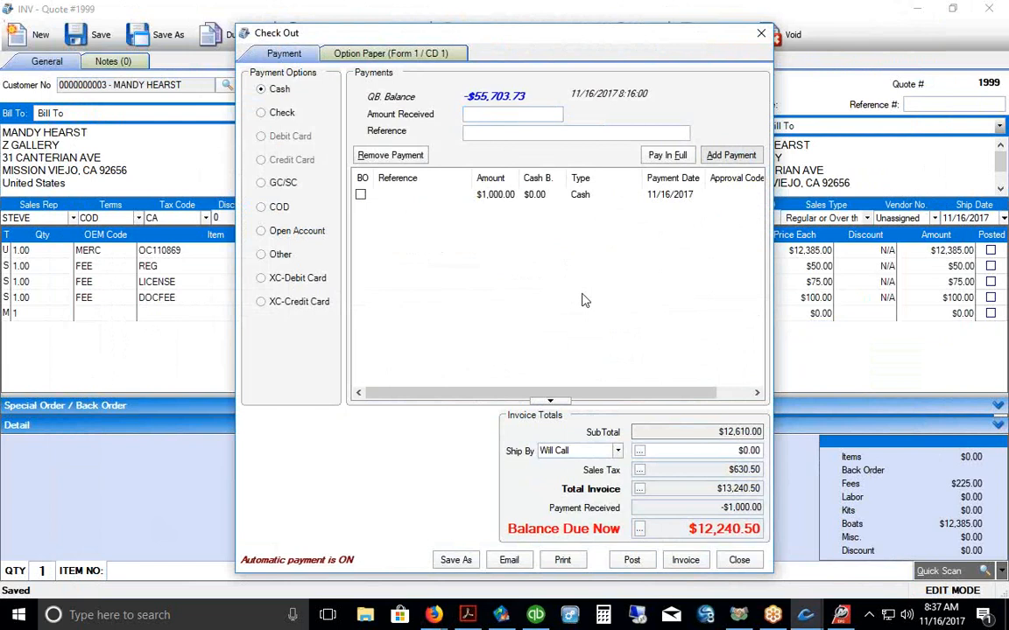
{"action": "left_click", "coordinate": [279, 230]}
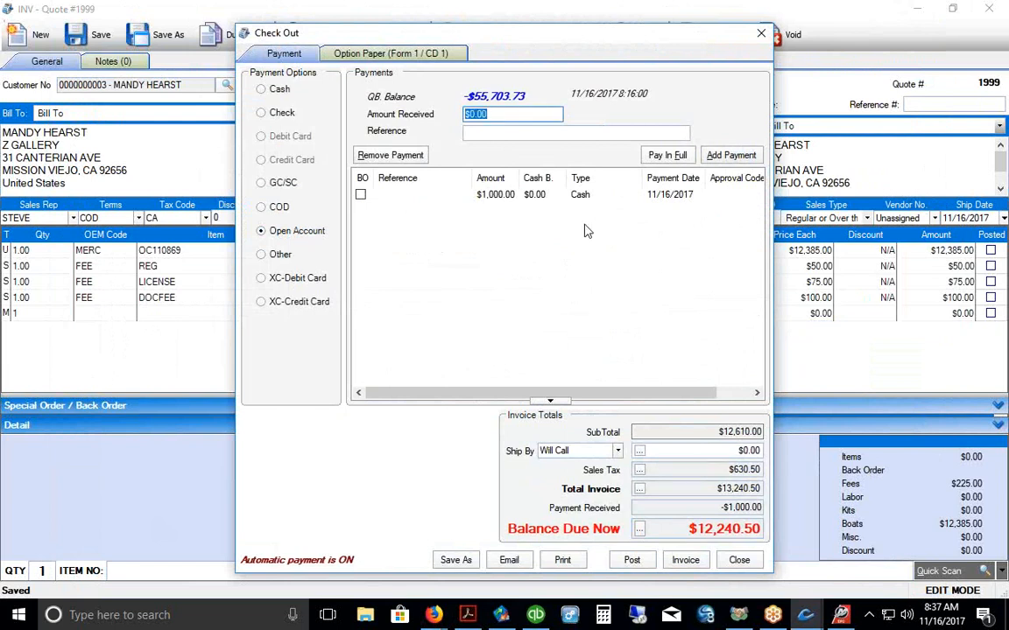
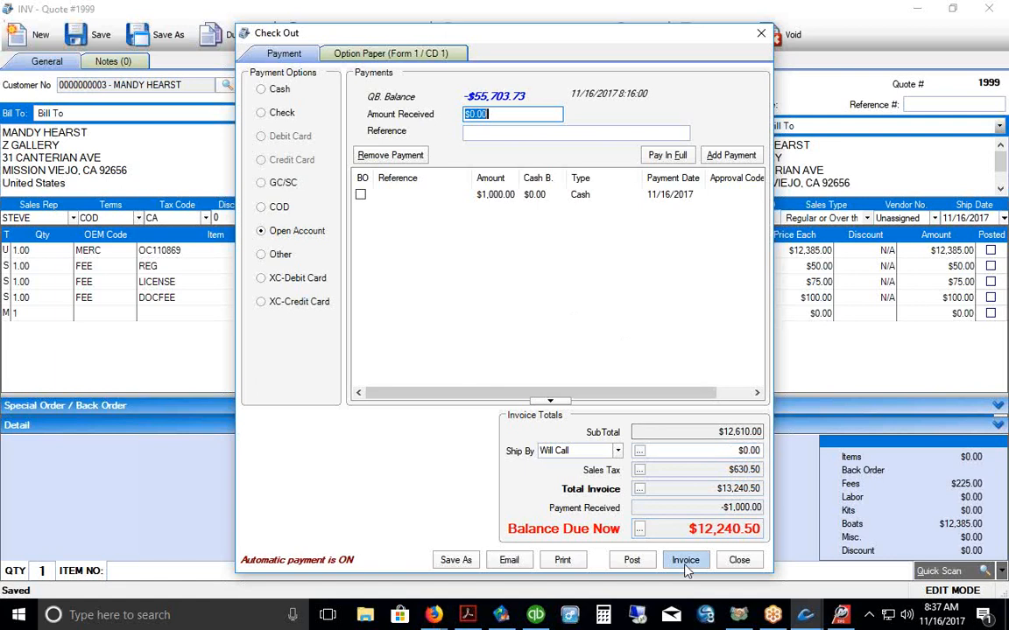
Step: Save Quote #1999, pay the full $13,240.50 by check, and print it as Invoice #1856
{"action": "left_click", "coordinate": [761, 34]}
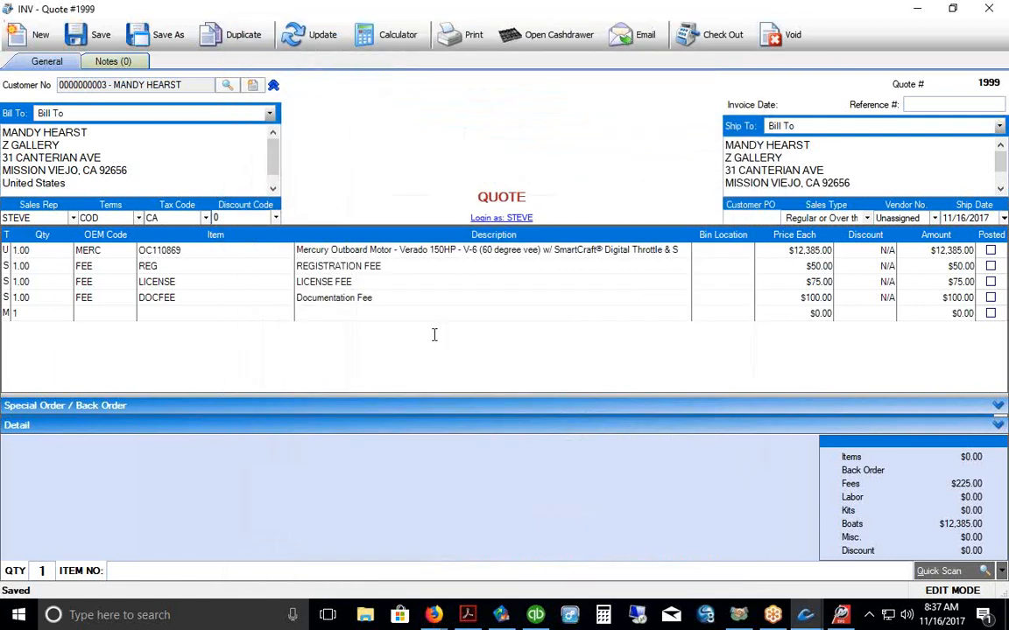
{"action": "left_click", "coordinate": [94, 34]}
{"action": "left_click", "coordinate": [719, 37]}
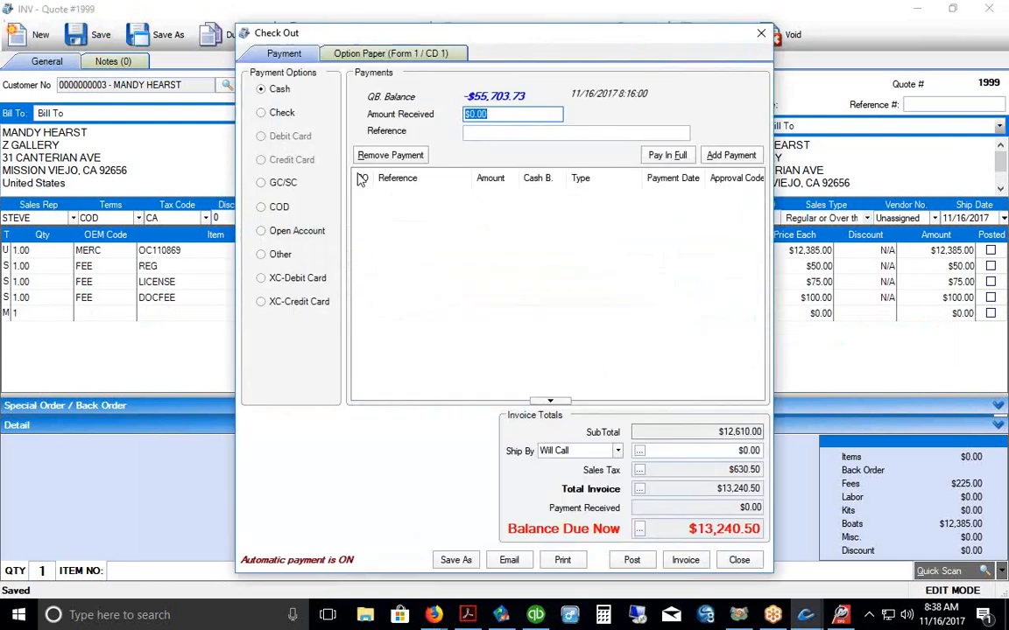
{"action": "left_click", "coordinate": [273, 112]}
{"action": "left_click", "coordinate": [623, 155]}
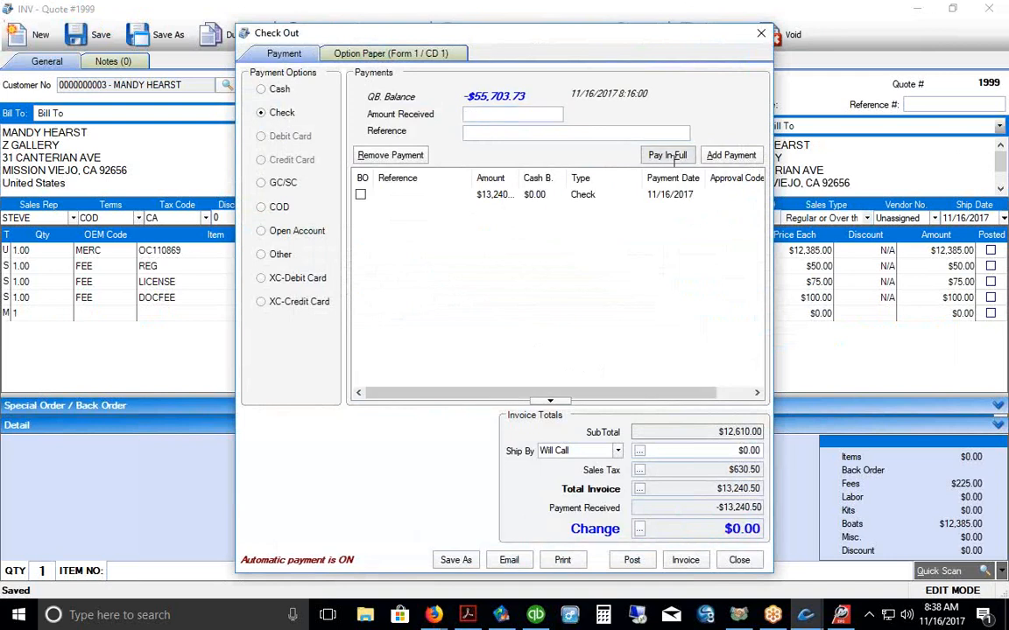
{"action": "left_click", "coordinate": [683, 561]}
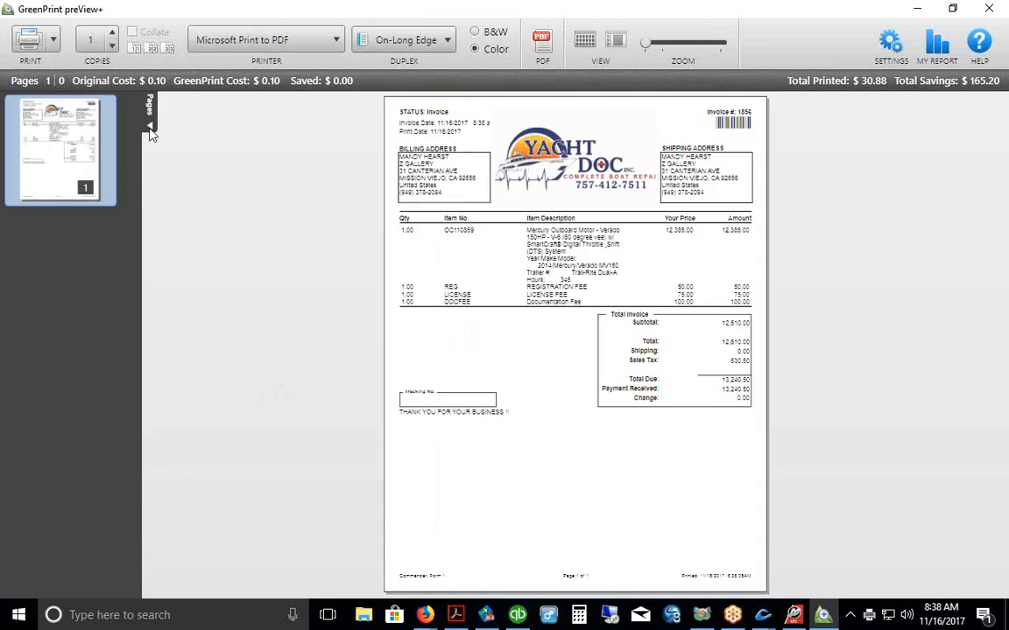
Step: Hide the page thumbnails and zoom in to review the invoice preview
{"action": "left_click", "coordinate": [149, 129]}
{"action": "left_click_drag", "start_coordinate": [646, 43], "coordinate": [665, 49]}
{"action": "scroll", "coordinate": [1004, 180], "scroll_direction": "down", "scroll_amount": 3}
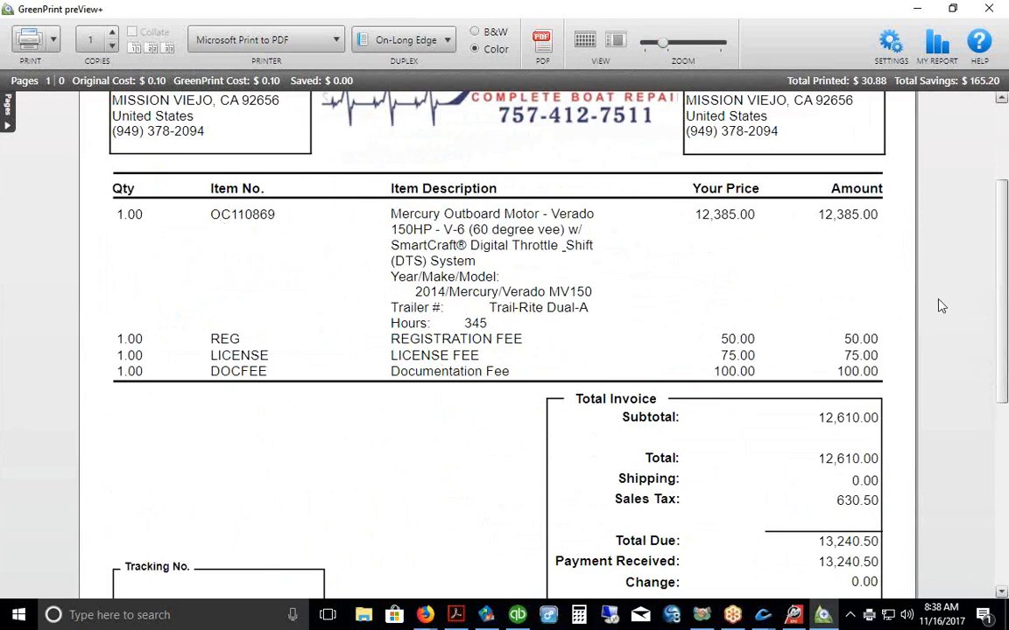
{"action": "scroll", "coordinate": [957, 322], "scroll_direction": "up", "scroll_amount": 3}
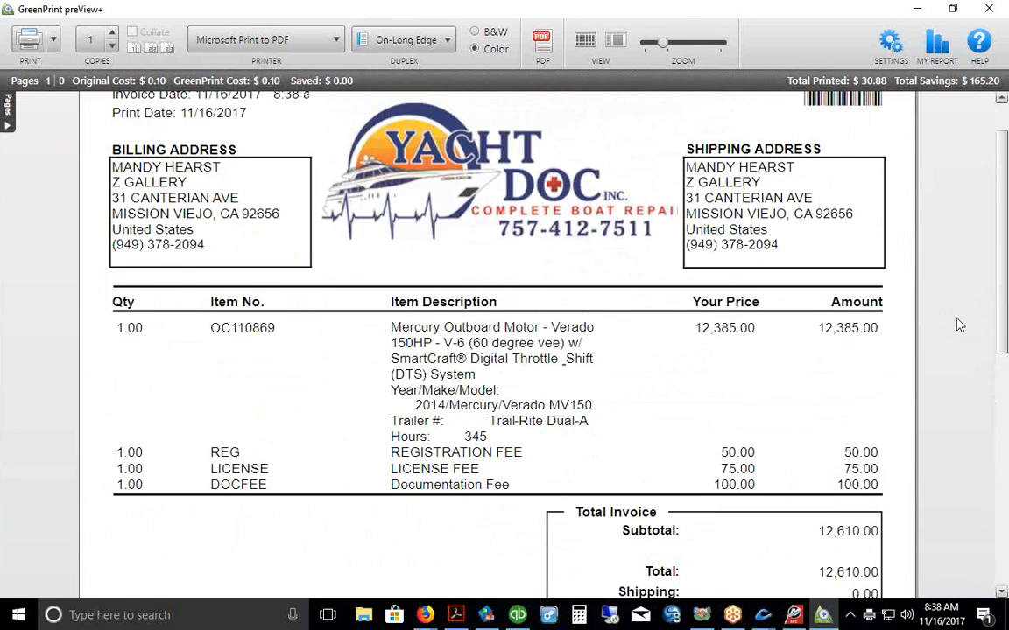
Step: Cancel the print job and close the invoice window
{"action": "left_click", "coordinate": [988, 9]}
{"action": "left_click", "coordinate": [557, 344]}
{"action": "left_click", "coordinate": [989, 9]}
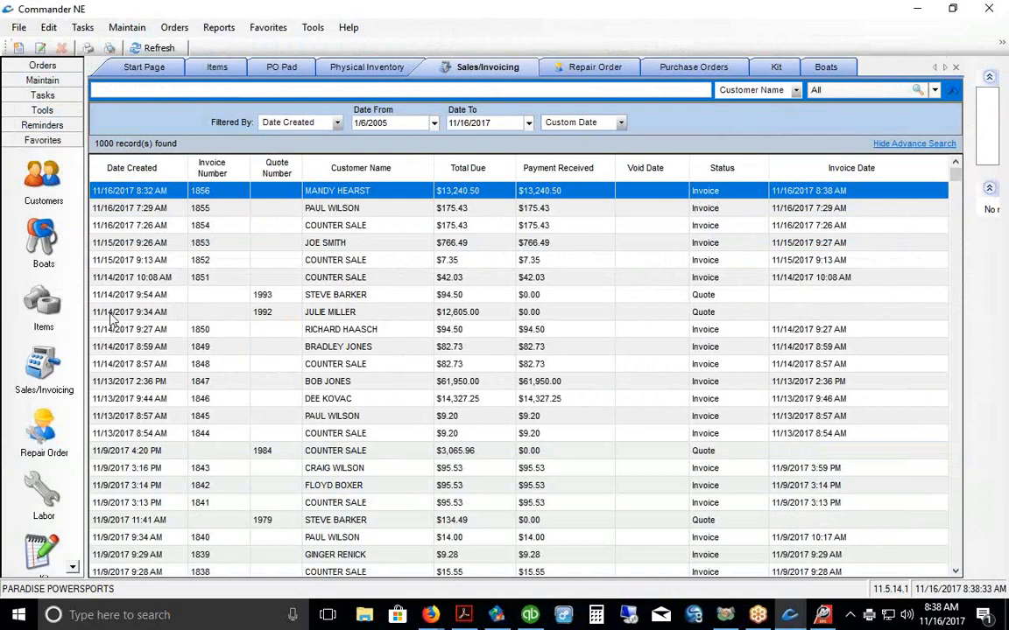
Step: Refresh the boat inventory and show all 41 units, not only stocked ones
{"action": "left_click", "coordinate": [42, 235]}
{"action": "left_click", "coordinate": [176, 49]}
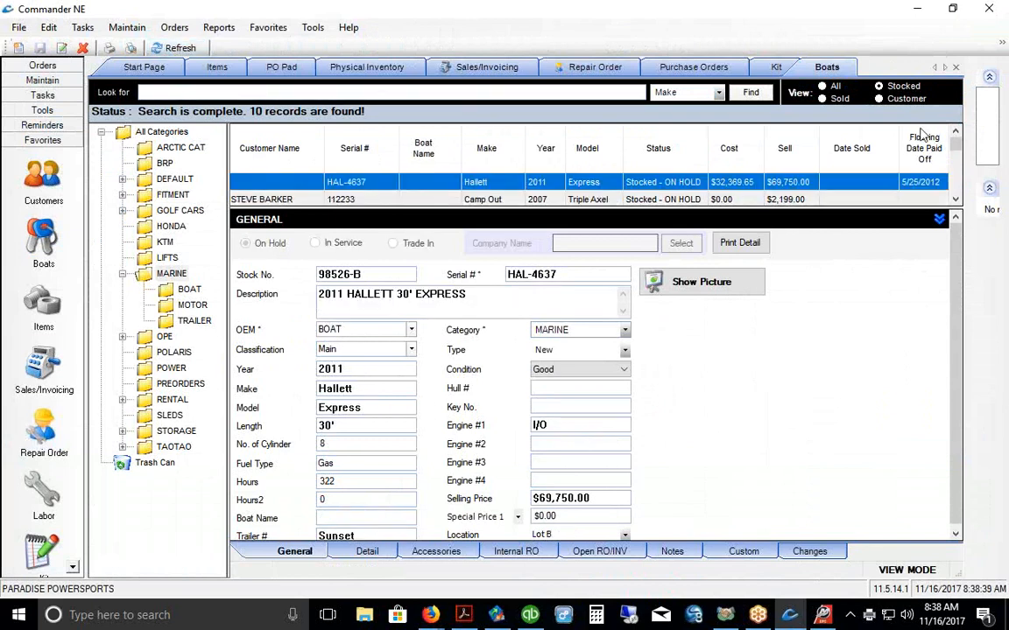
{"action": "left_click", "coordinate": [823, 87]}
Step: Copy the motor's item number OC110869 from Invoice #1856, then return to the boat search box
{"action": "left_click", "coordinate": [44, 373]}
{"action": "double_click", "coordinate": [353, 193]}
{"action": "left_click", "coordinate": [176, 256]}
{"action": "right_click", "coordinate": [175, 253]}
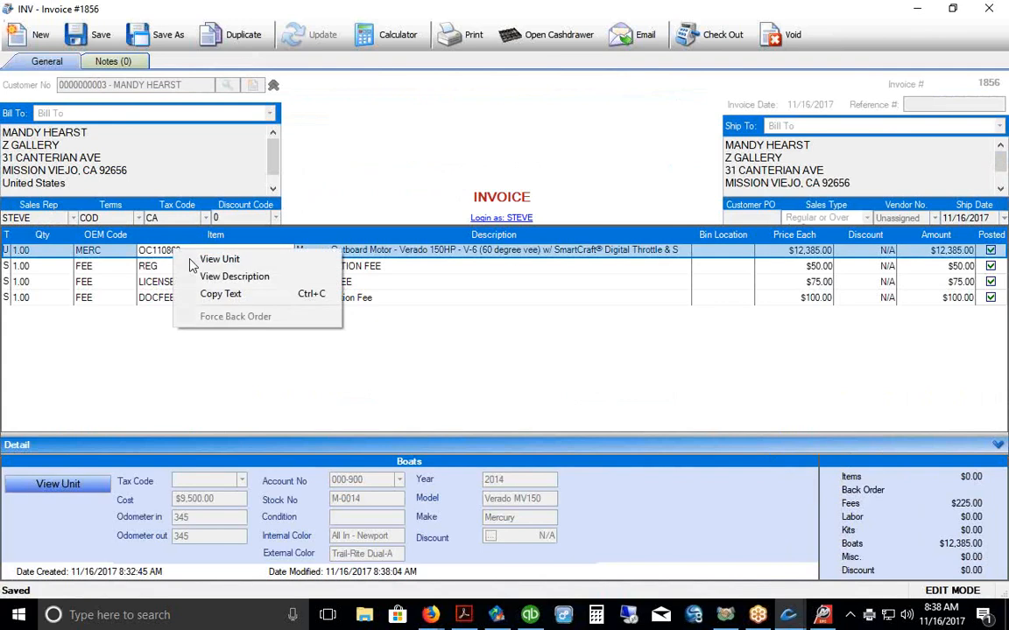
{"action": "left_click", "coordinate": [208, 294]}
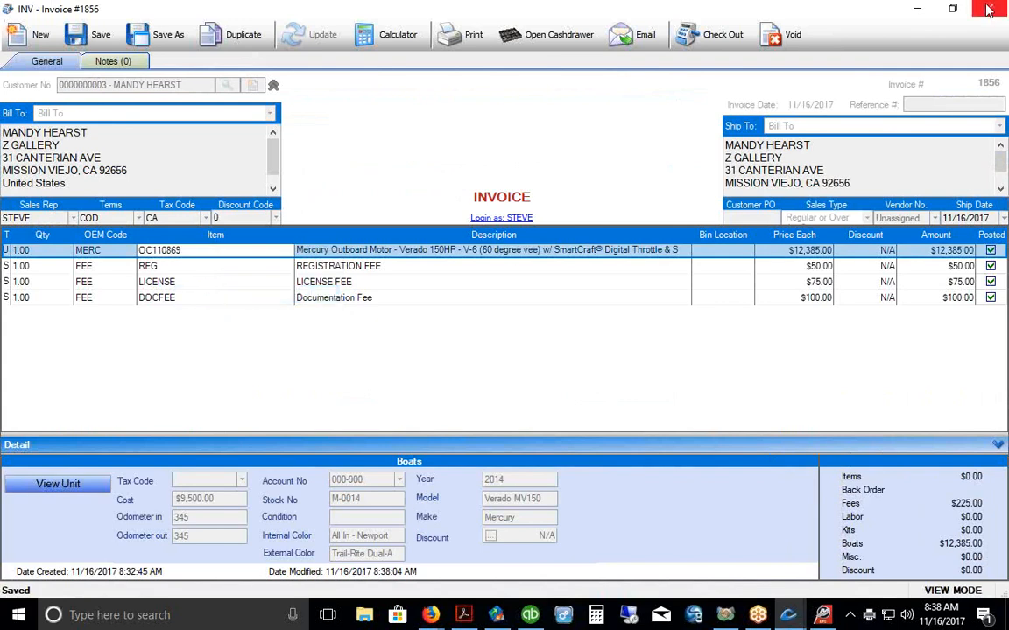
{"action": "left_click", "coordinate": [988, 9]}
{"action": "left_click", "coordinate": [42, 250]}
{"action": "left_click", "coordinate": [133, 92]}
Step: Search the boat inventory by Serial # for the pasted OC110869
{"action": "right_click", "coordinate": [133, 91]}
{"action": "left_click", "coordinate": [167, 158]}
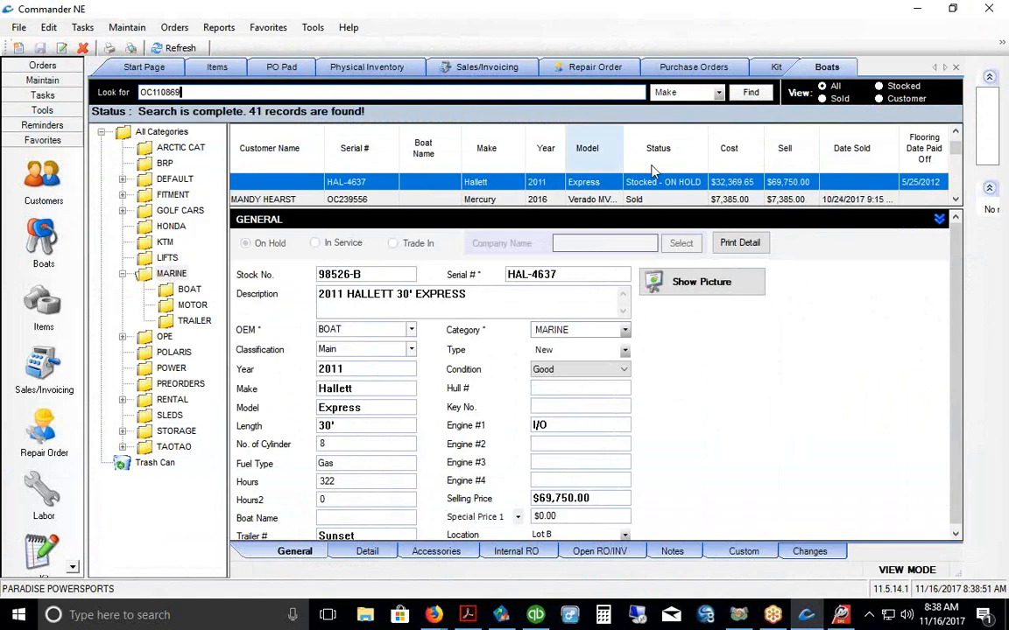
{"action": "left_click", "coordinate": [718, 92]}
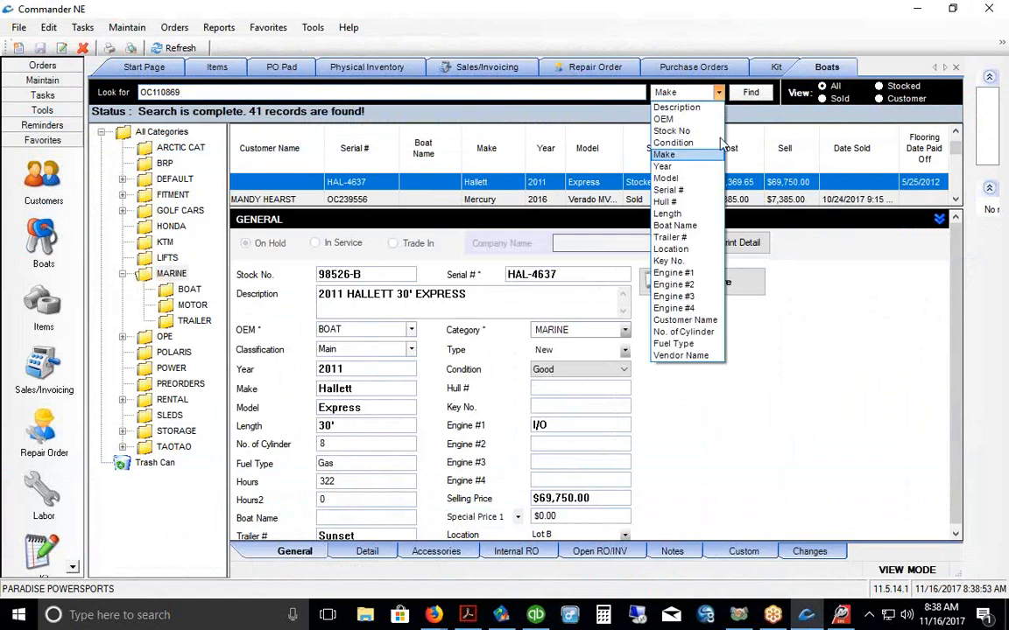
{"action": "left_click", "coordinate": [688, 190]}
{"action": "left_click", "coordinate": [746, 93]}
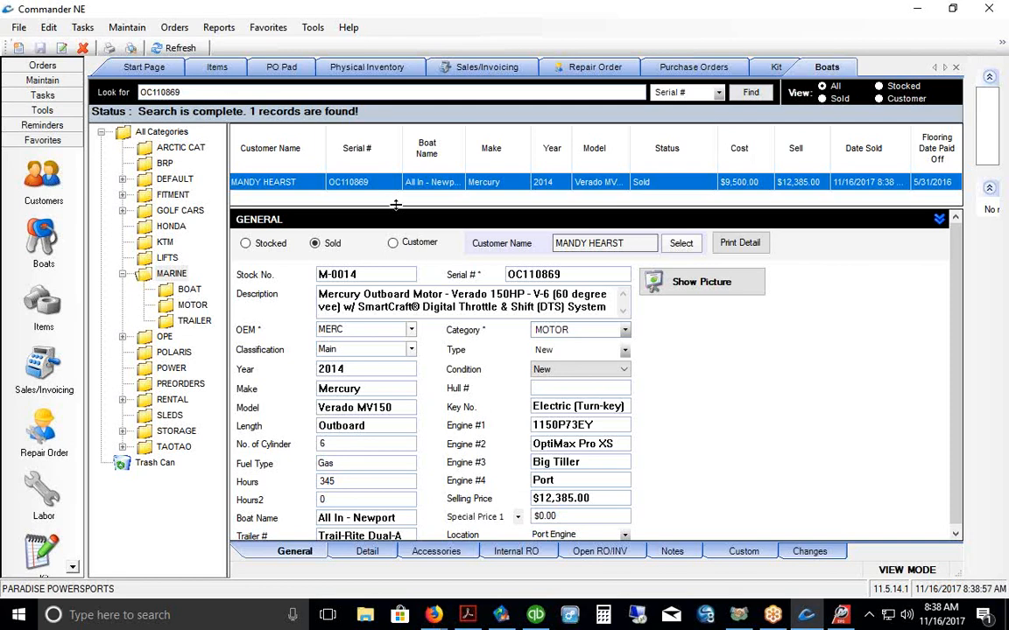
{"action": "left_click_drag", "start_coordinate": [395, 204], "coordinate": [399, 210]}
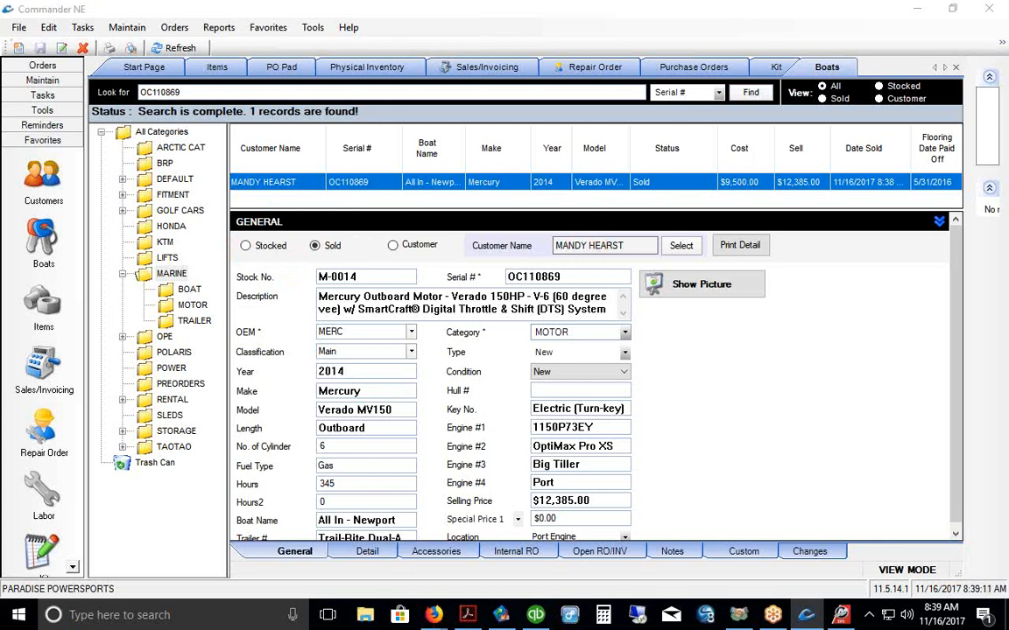
Step: Confirm the Mercury motor's Date Sold of 11/16/2017 on the Detail tab, then return to General
{"action": "left_click", "coordinate": [366, 551]}
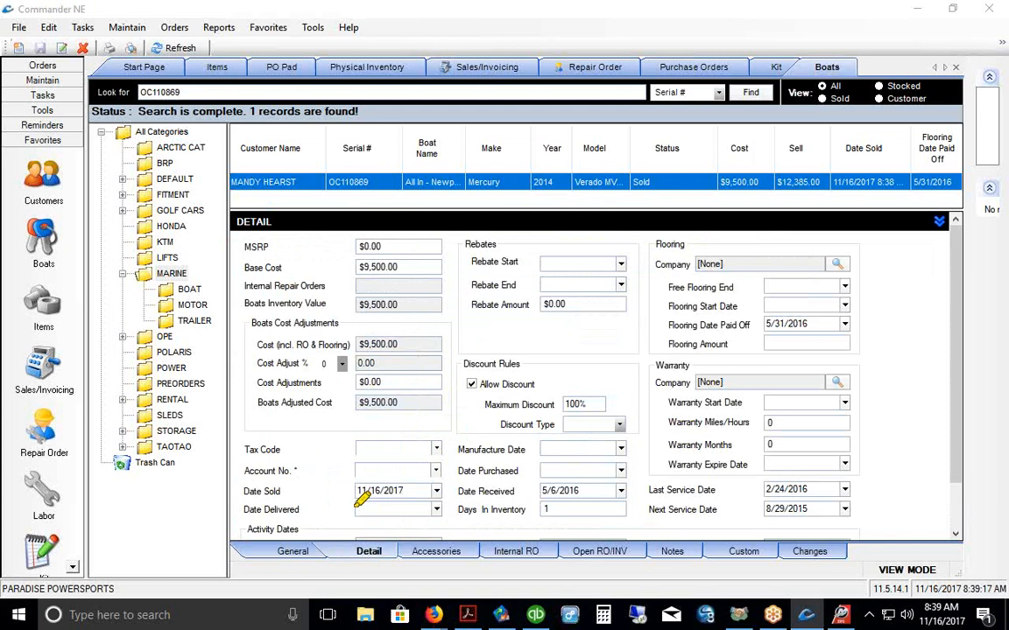
{"action": "left_click_drag", "start_coordinate": [353, 506], "coordinate": [416, 497]}
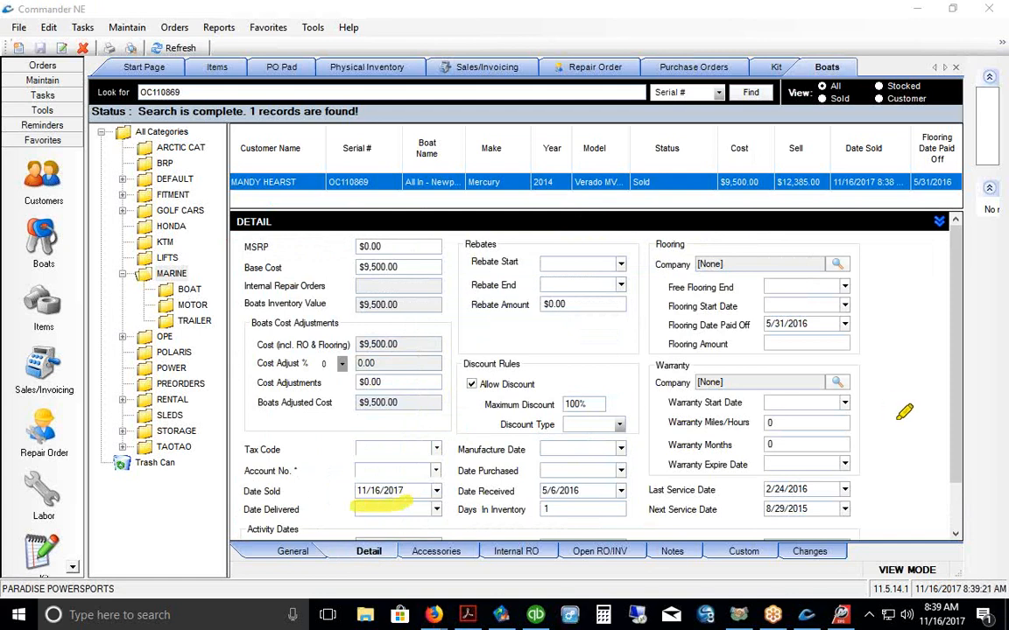
{"action": "key", "text": "Escape"}
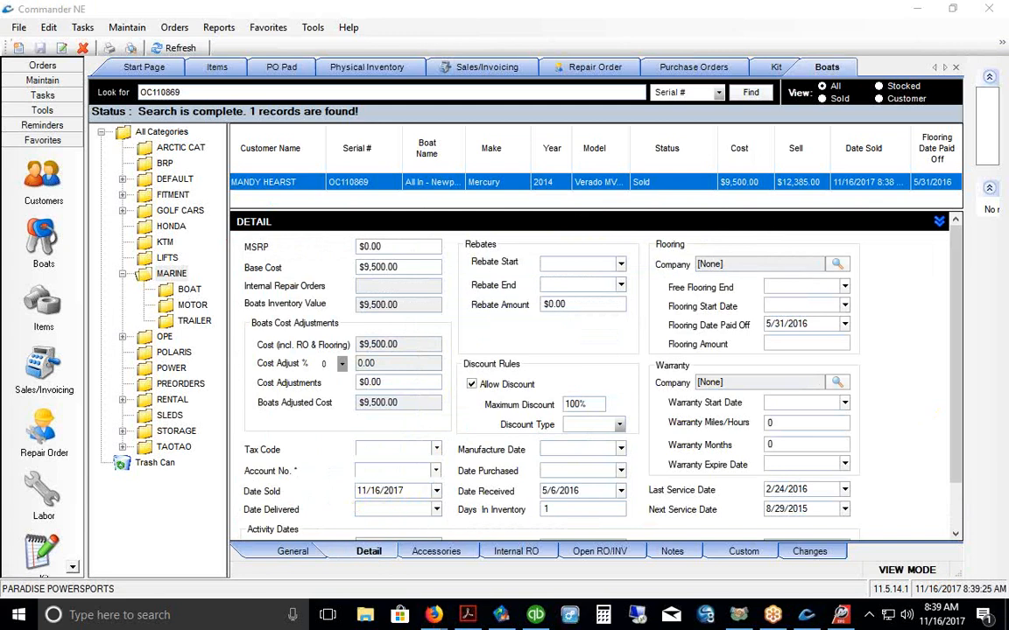
{"action": "left_click", "coordinate": [289, 554]}
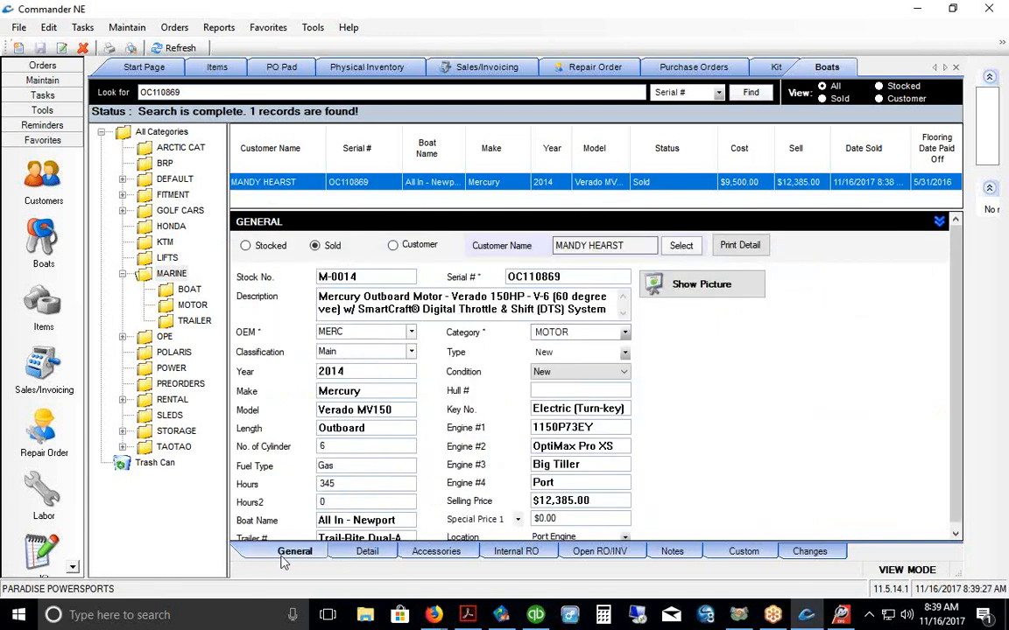
{"action": "key", "text": "Left"}
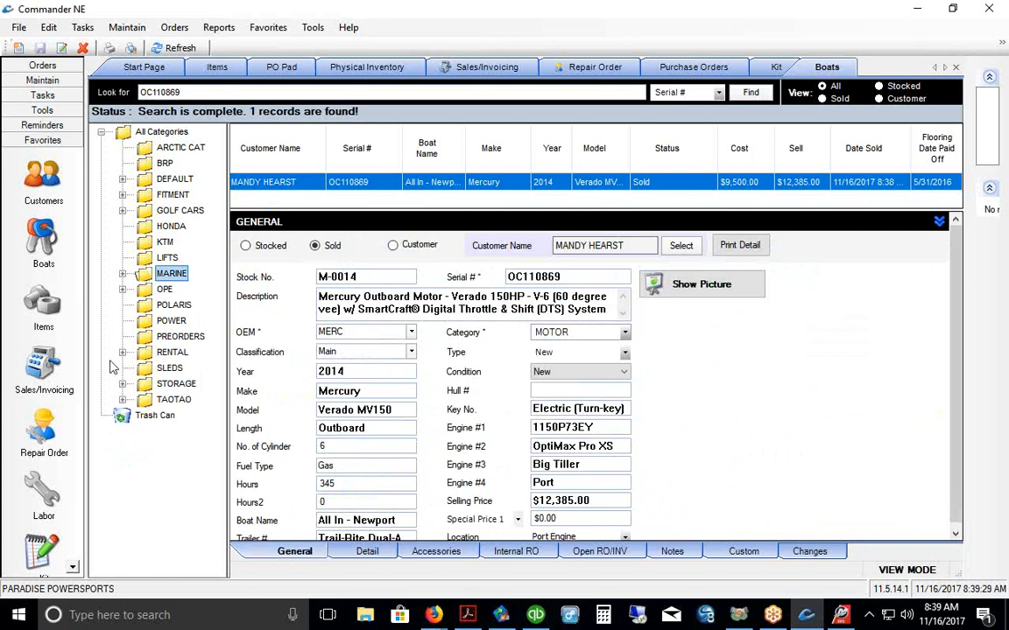
Step: Start a new repair order and assign the customer found by last-name search
{"action": "left_click", "coordinate": [42, 430]}
{"action": "right_click", "coordinate": [345, 253]}
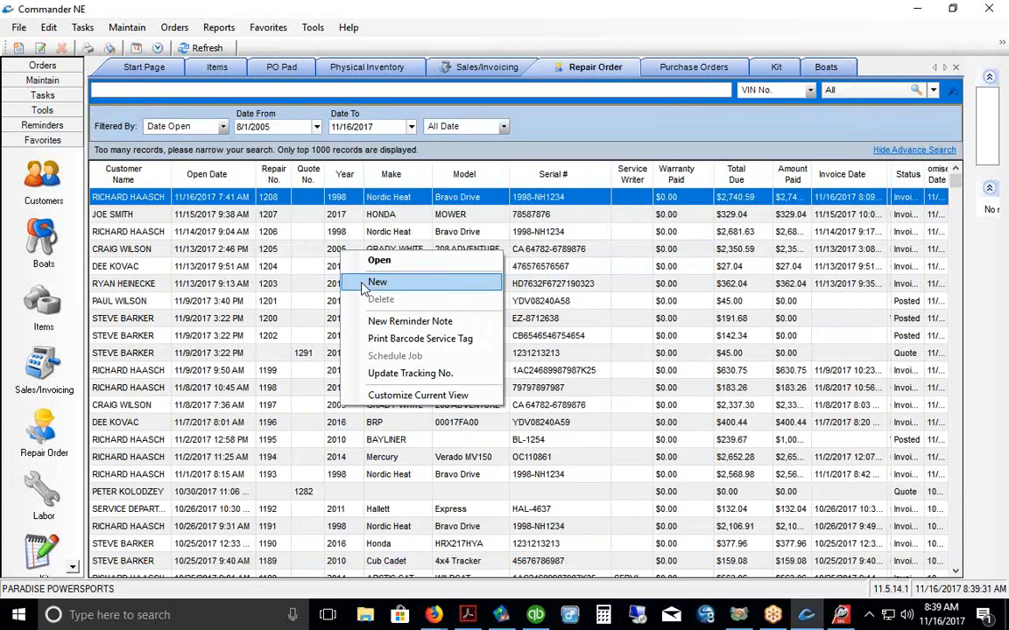
{"action": "left_click", "coordinate": [363, 284]}
{"action": "left_click", "coordinate": [272, 103]}
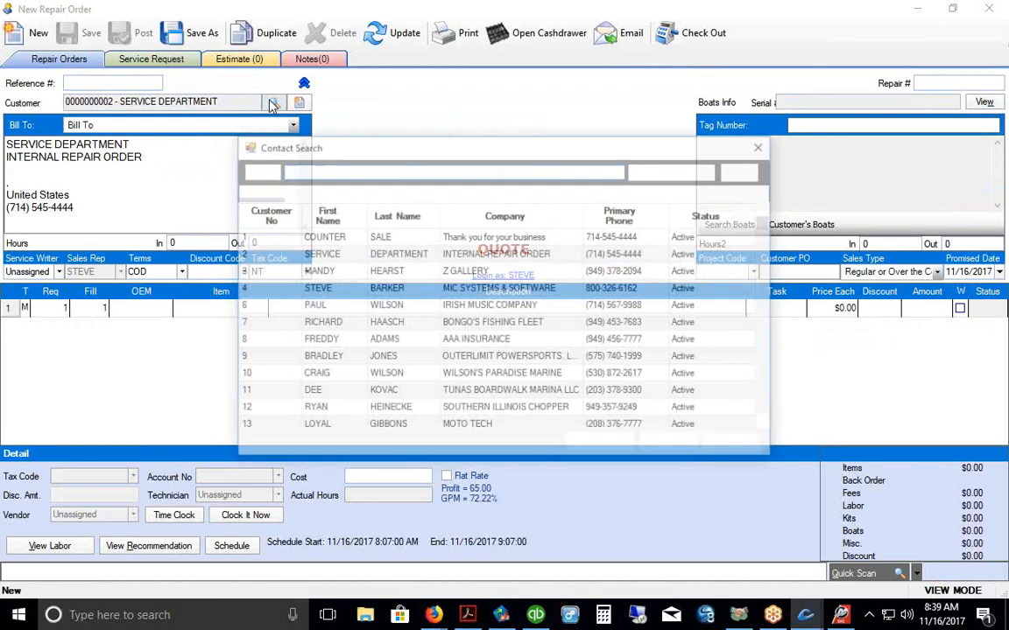
{"action": "type", "text": "HEARS"}
{"action": "key", "text": "Return"}
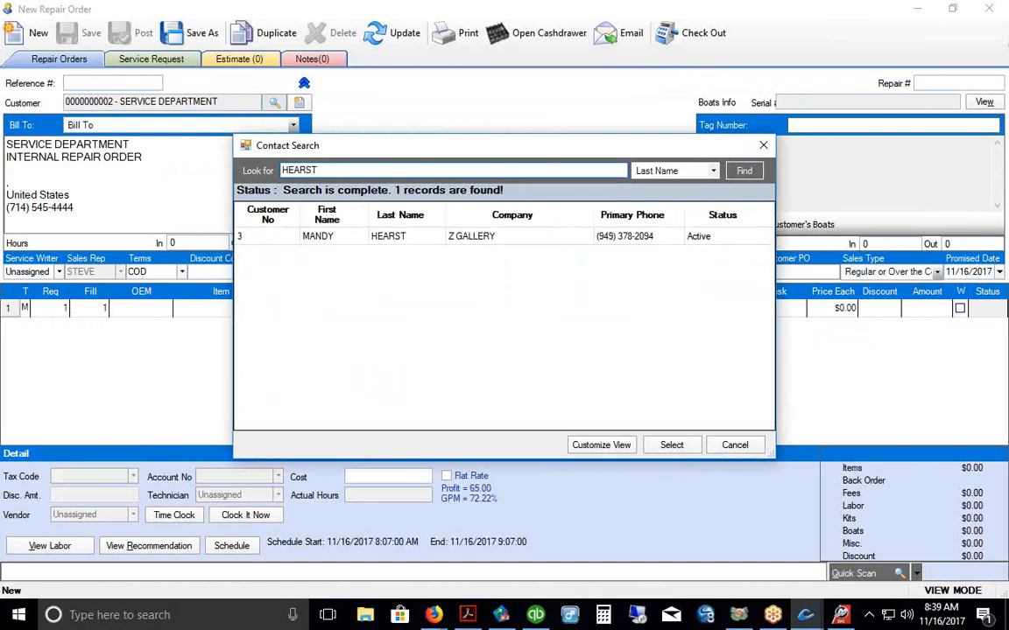
{"action": "left_click", "coordinate": [387, 238]}
{"action": "left_click", "coordinate": [672, 445]}
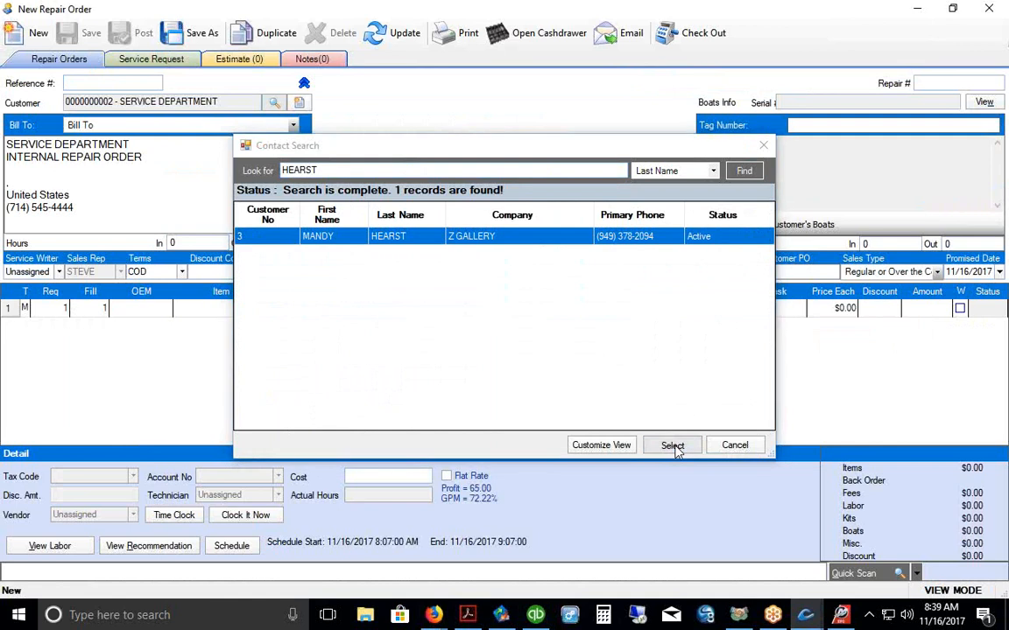
Step: Add the customer's OC110869 Mercury outboard to the order, then close it without saving
{"action": "left_click", "coordinate": [729, 224]}
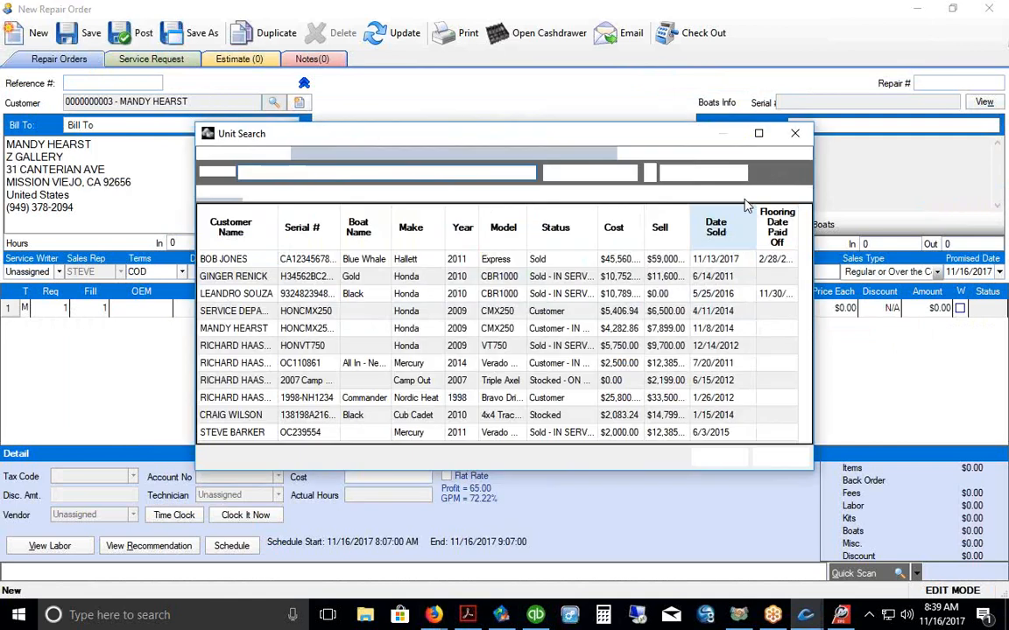
{"action": "left_click", "coordinate": [741, 154]}
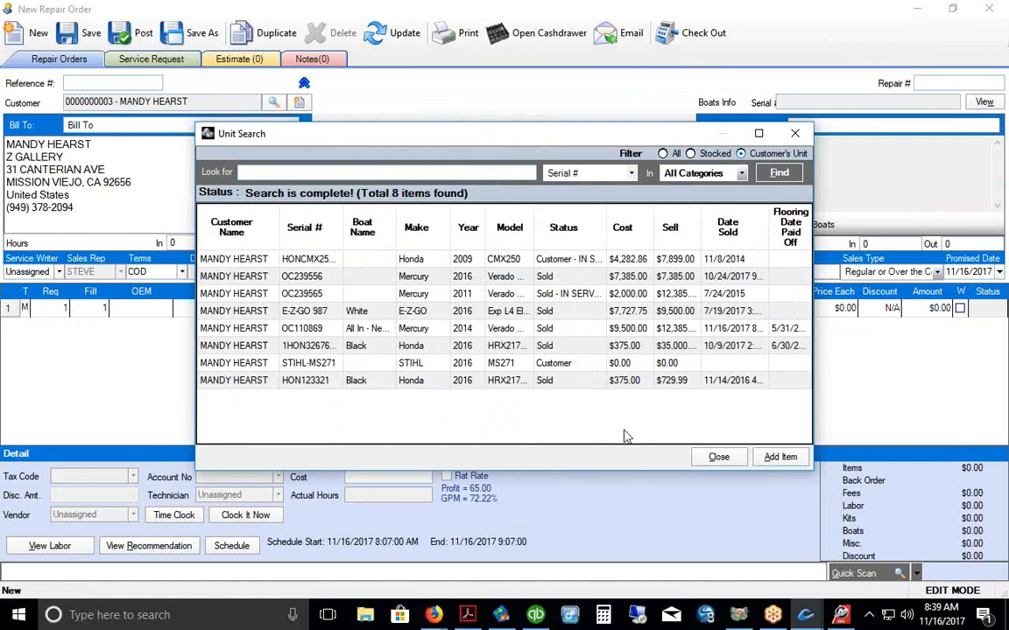
{"action": "left_click", "coordinate": [627, 386]}
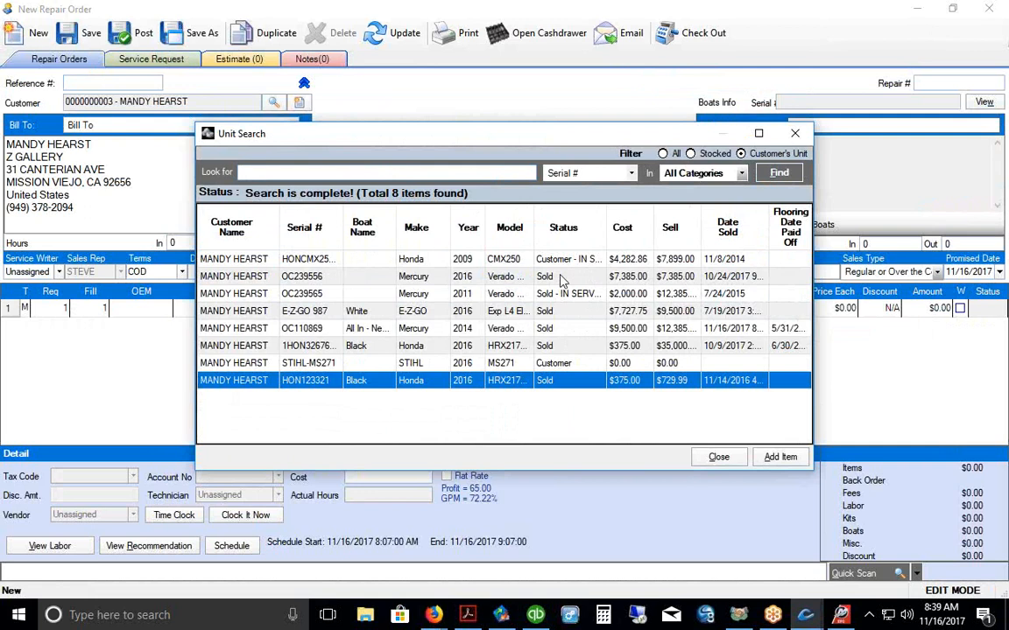
{"action": "left_click", "coordinate": [422, 232]}
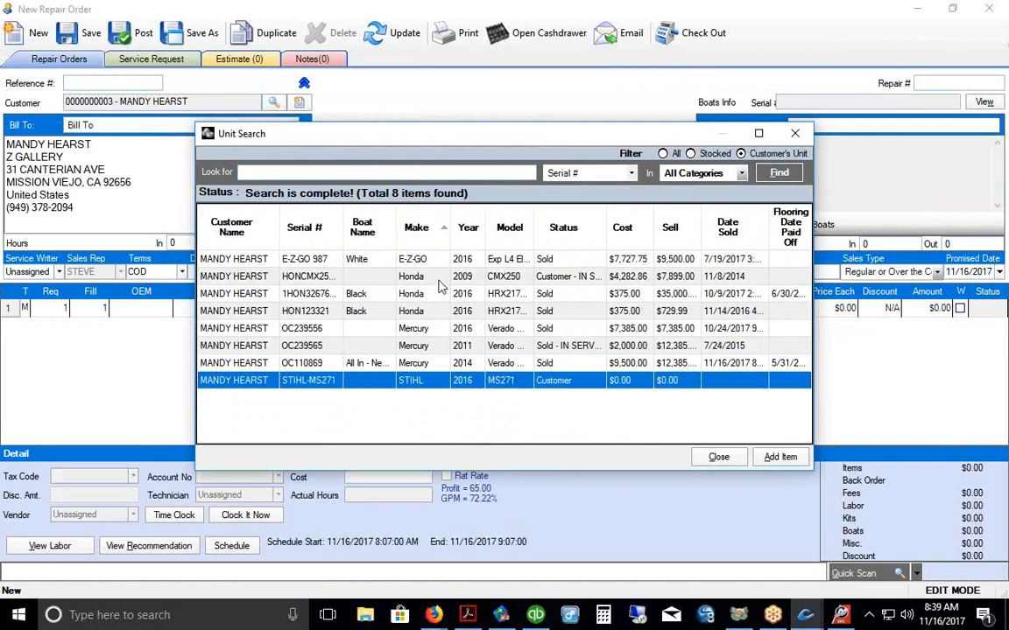
{"action": "left_click", "coordinate": [435, 363]}
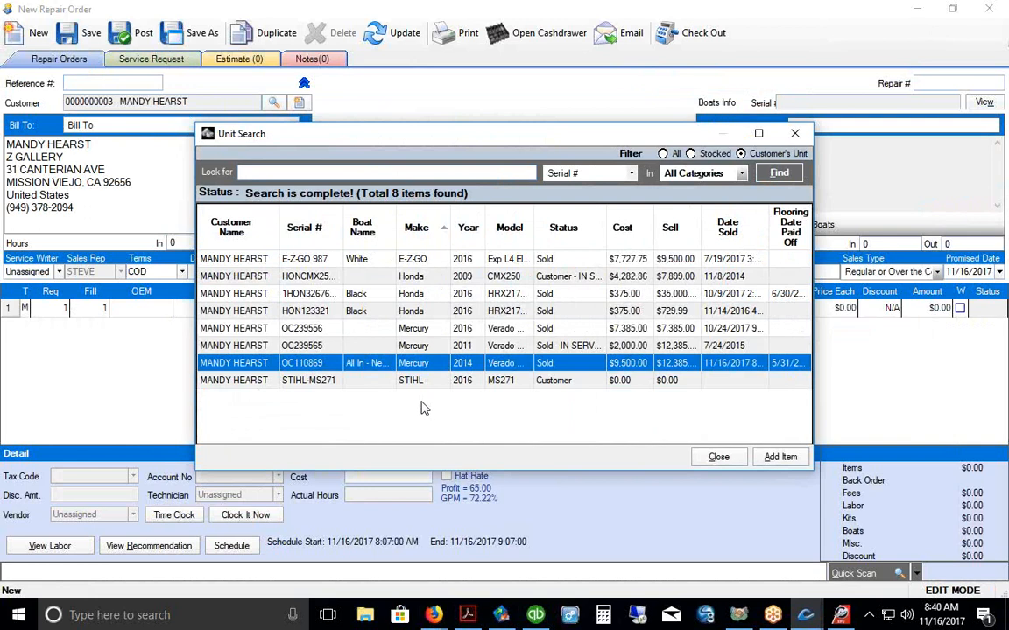
{"action": "left_click", "coordinate": [780, 457]}
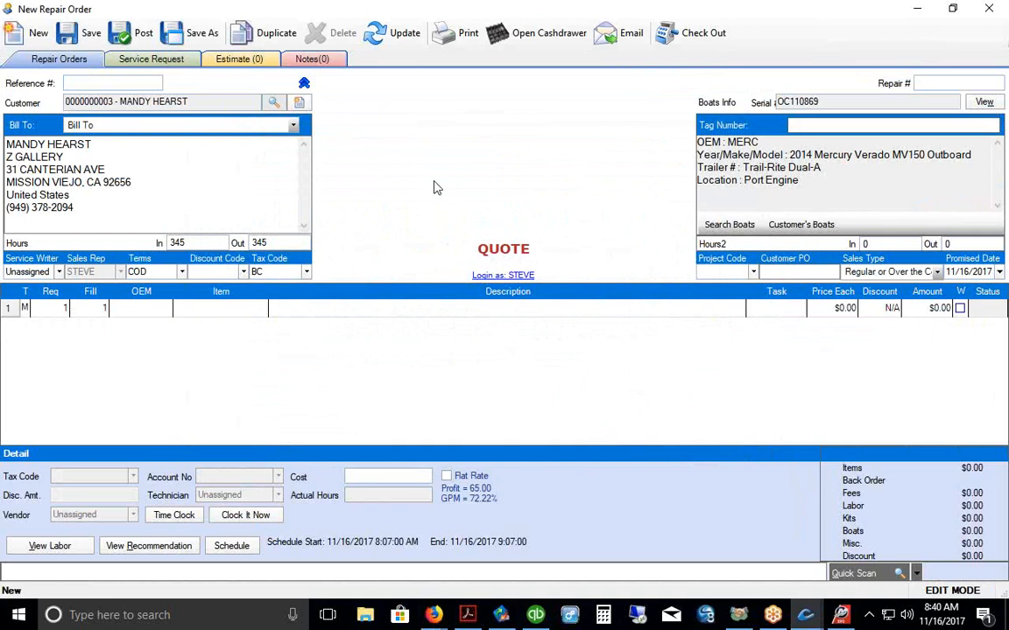
{"action": "left_click", "coordinate": [988, 9]}
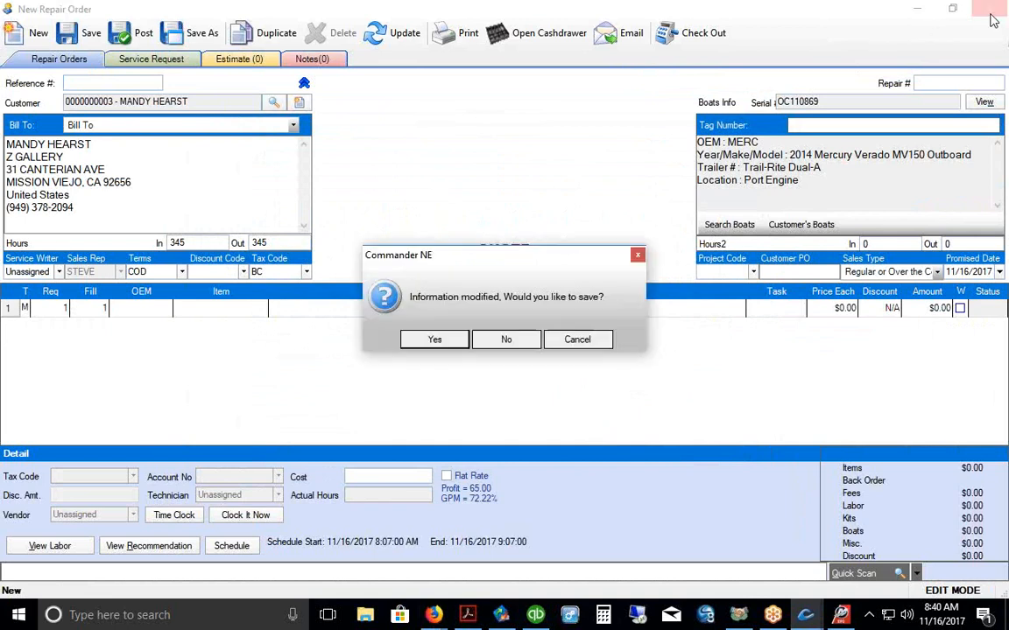
{"action": "left_click", "coordinate": [504, 341]}
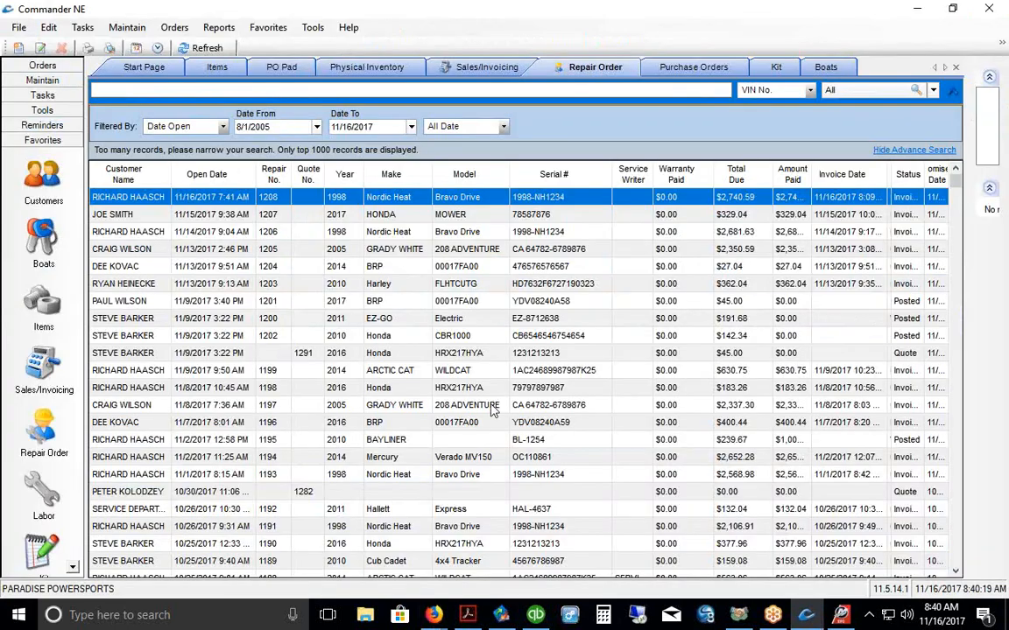
Step: Transfer the 11/16/2017 transactions to QuickBooks with Transfer NOW and acknowledge the completion message
{"action": "left_click", "coordinate": [535, 617]}
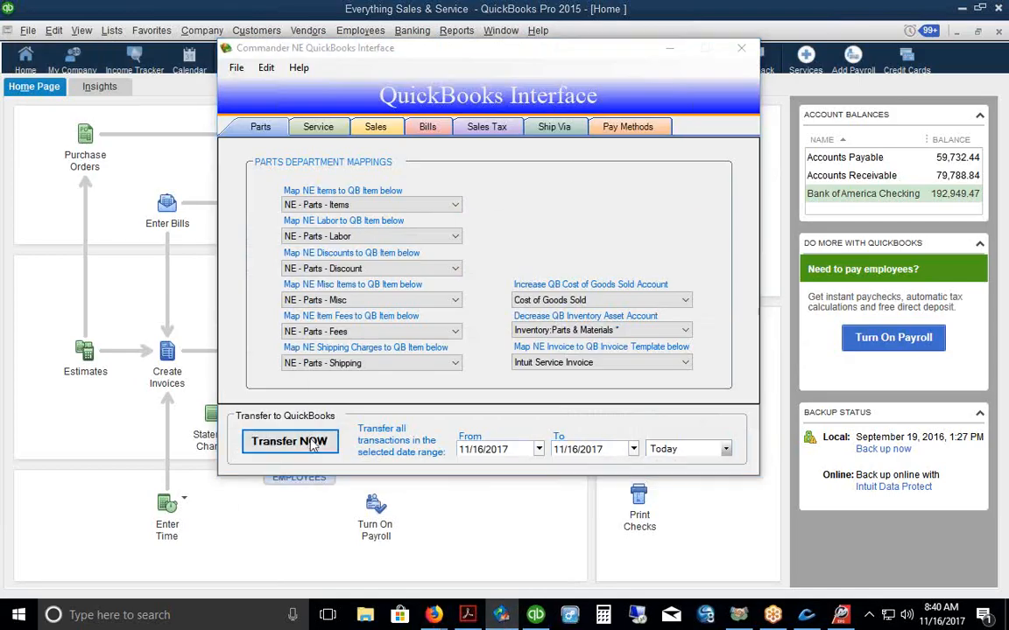
{"action": "left_click", "coordinate": [290, 441]}
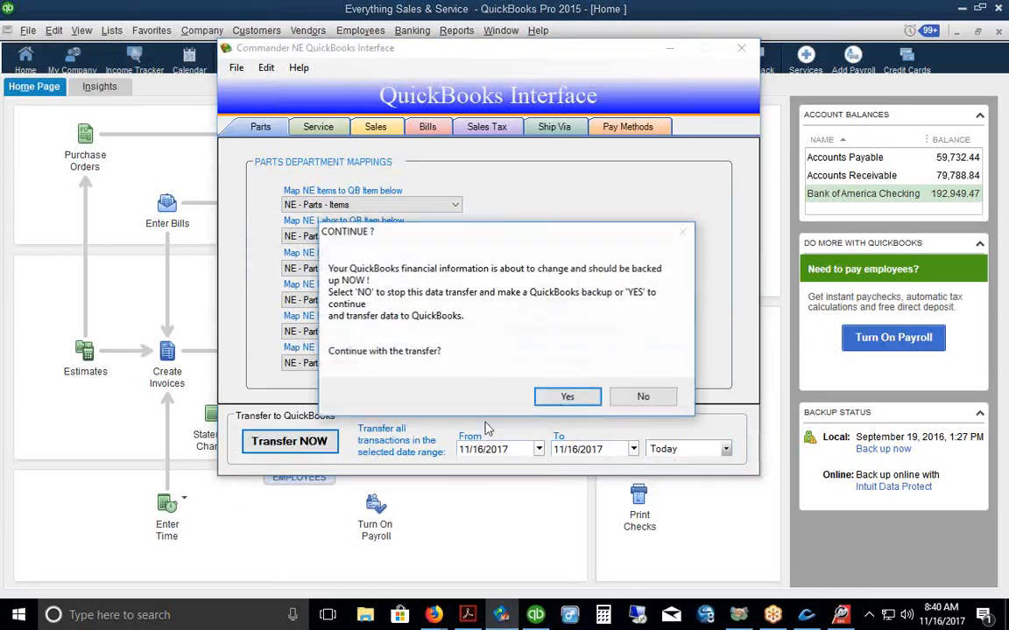
{"action": "left_click", "coordinate": [563, 399]}
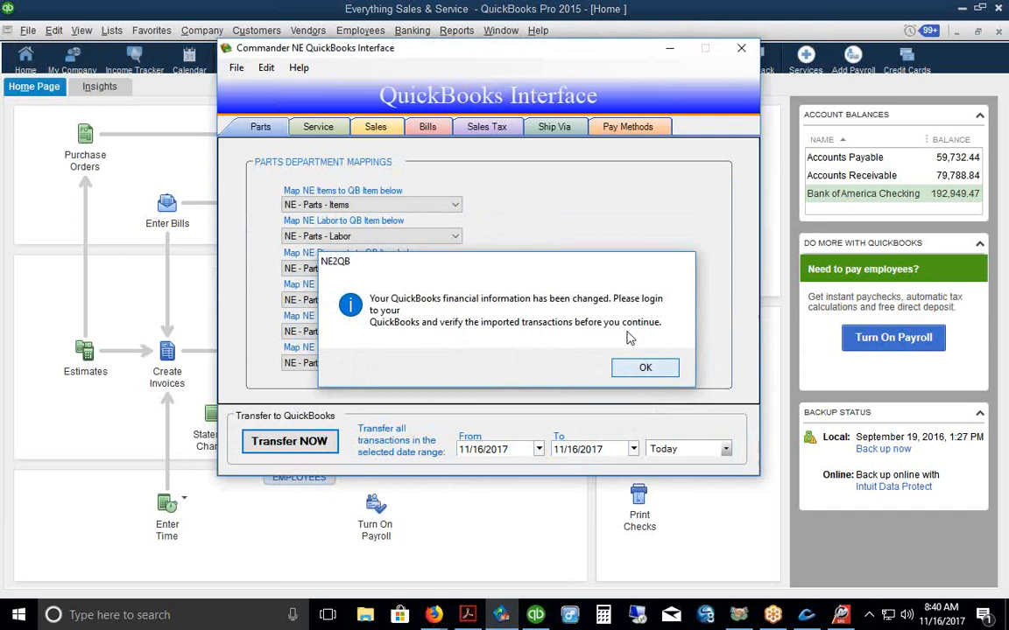
{"action": "left_click", "coordinate": [641, 368]}
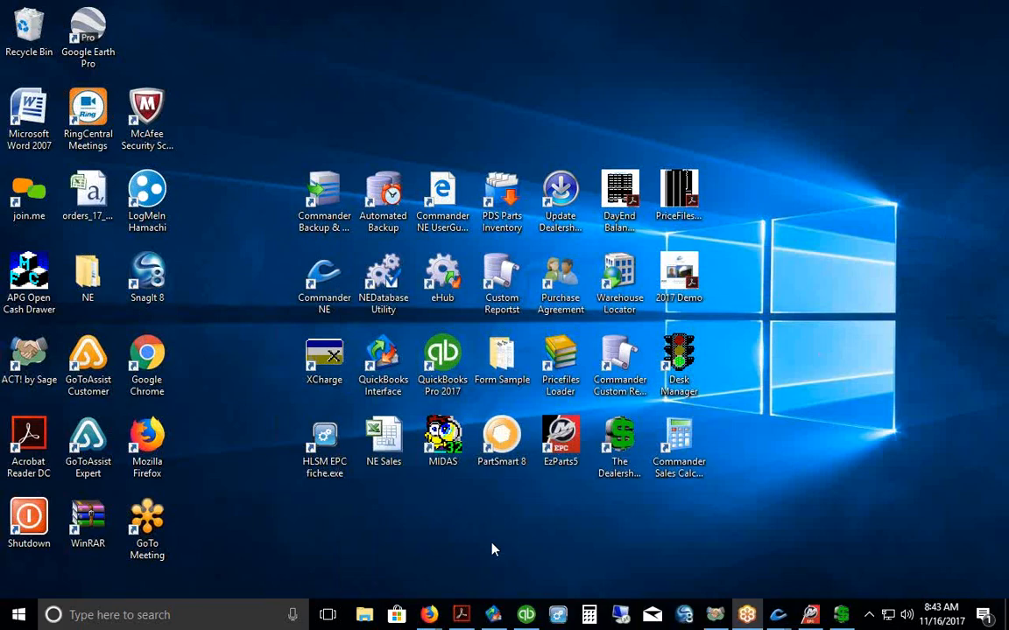
Step: Page 2017 Demo.pdf to the X-Charge page (12 of 18), highlighting the $475.00 interface price
{"action": "left_click", "coordinate": [461, 614]}
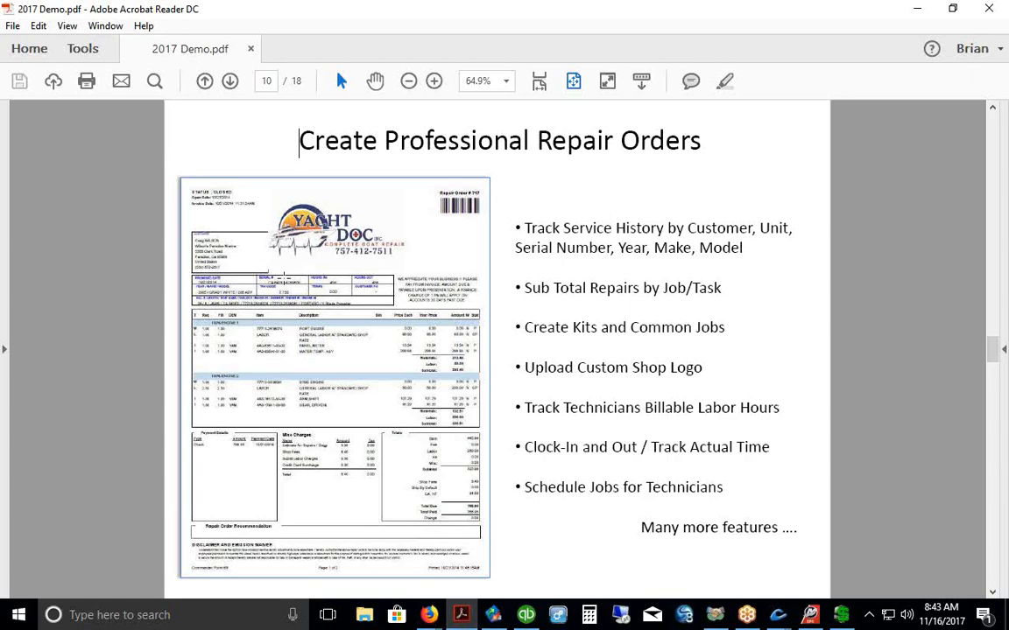
{"action": "left_click", "coordinate": [231, 81]}
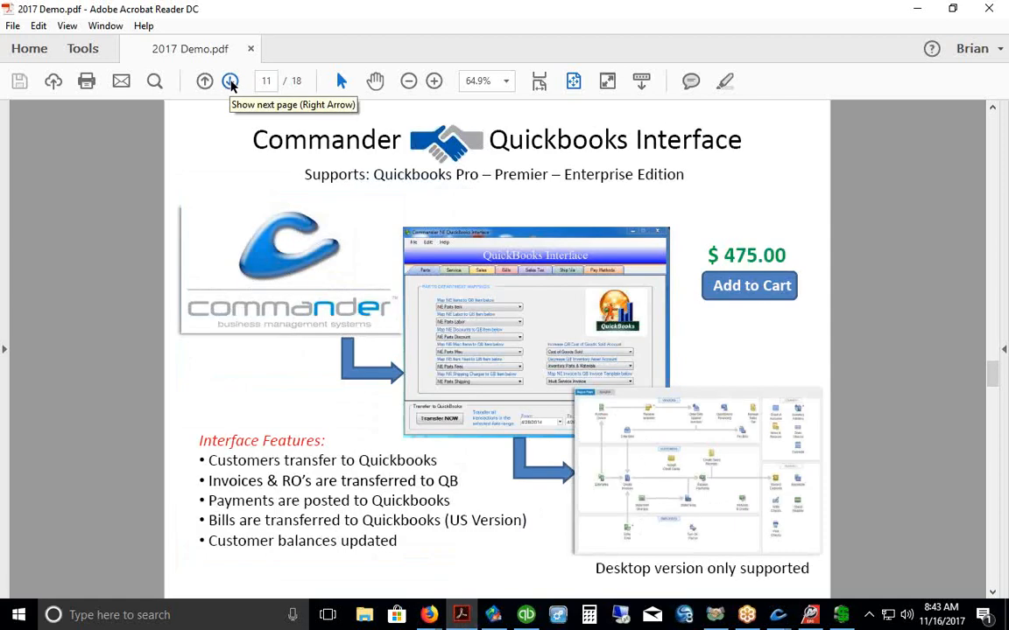
{"action": "left_click_drag", "start_coordinate": [787, 256], "coordinate": [722, 255]}
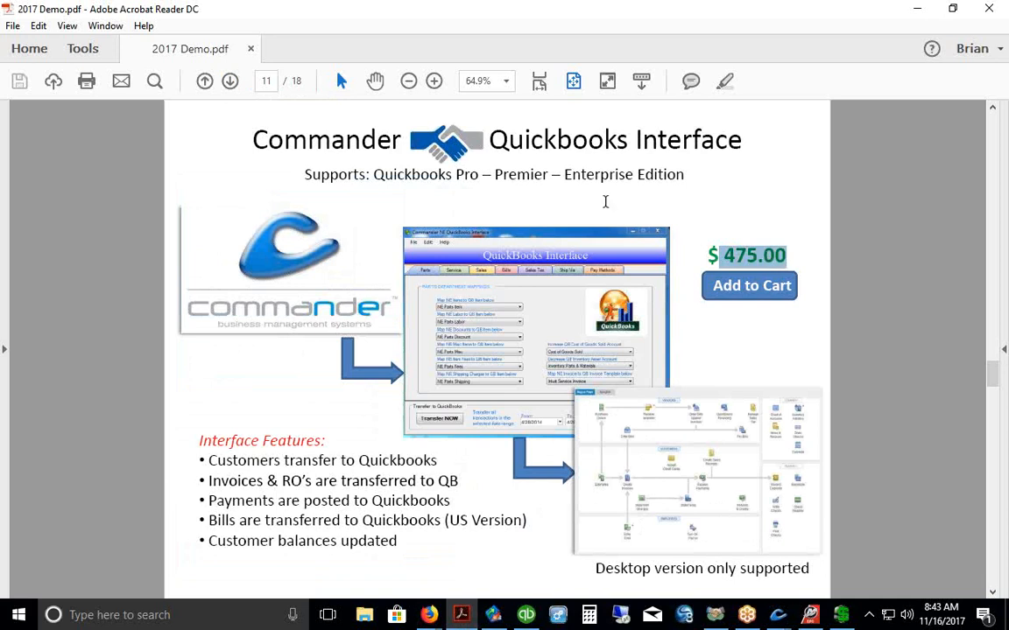
{"action": "left_click", "coordinate": [230, 81]}
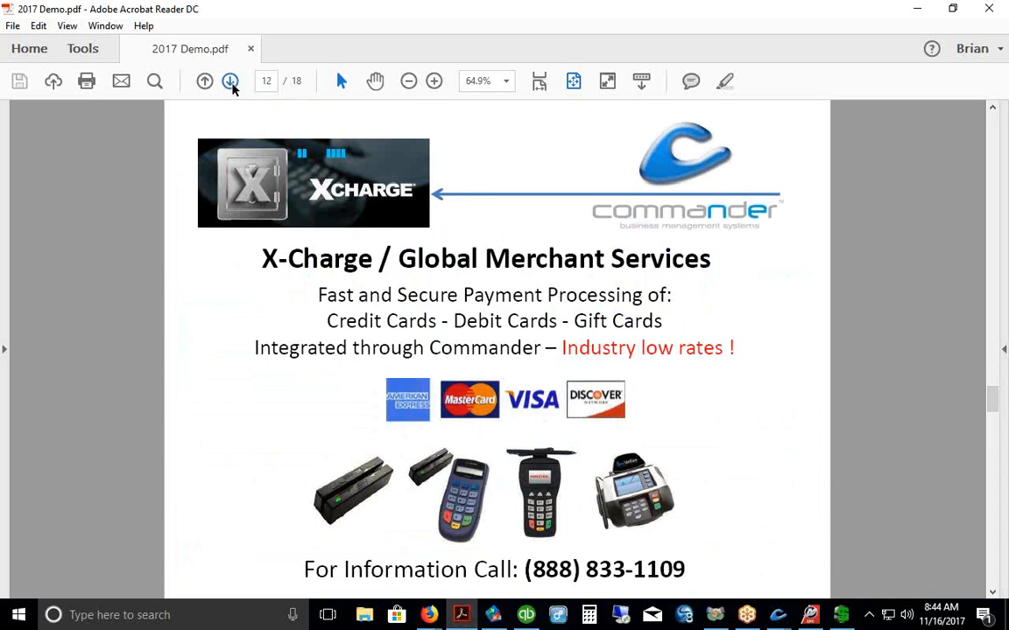
Step: Highlight the Data Conversion page's key phrases, then advance to Commander Pricing (page 14)
{"action": "left_click", "coordinate": [230, 82]}
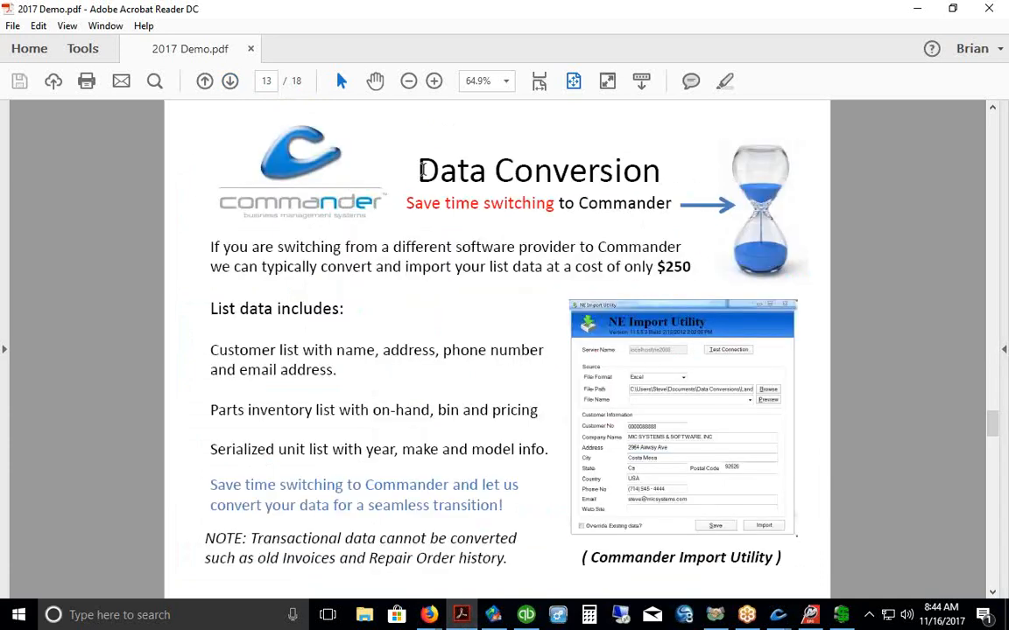
{"action": "left_click_drag", "start_coordinate": [385, 156], "coordinate": [625, 178]}
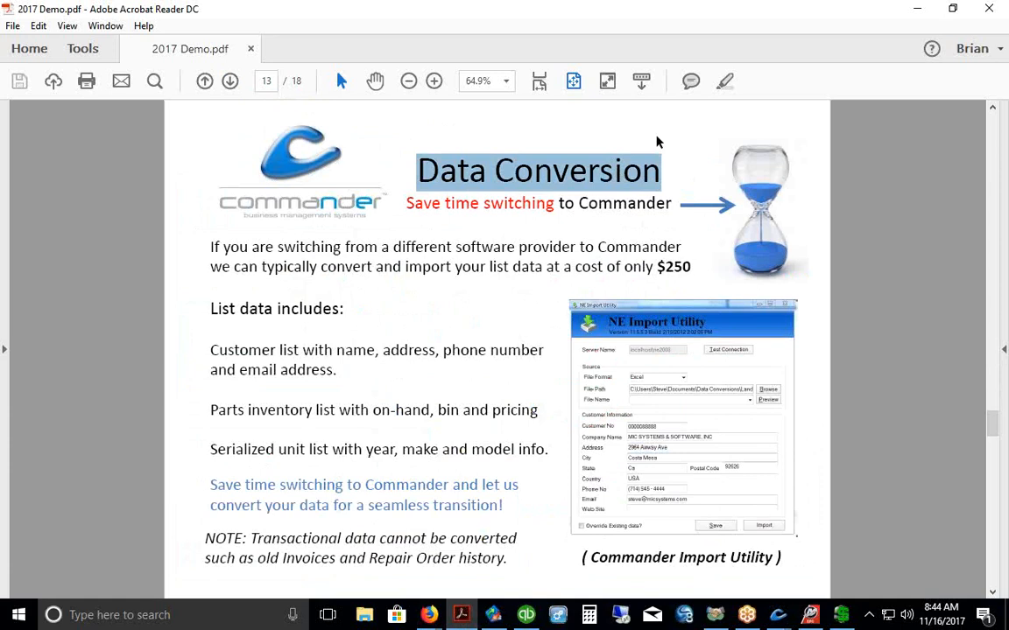
{"action": "left_click_drag", "start_coordinate": [204, 350], "coordinate": [299, 352]}
{"action": "left_click_drag", "start_coordinate": [209, 410], "coordinate": [311, 410]}
{"action": "left_click_drag", "start_coordinate": [208, 449], "coordinate": [395, 449]}
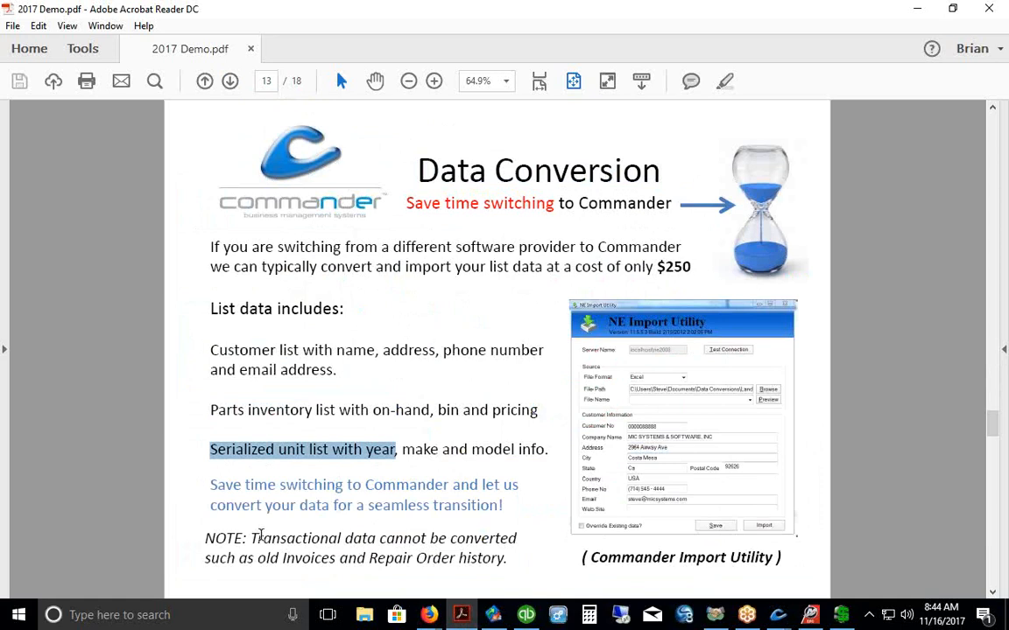
{"action": "left_click_drag", "start_coordinate": [252, 538], "coordinate": [390, 540]}
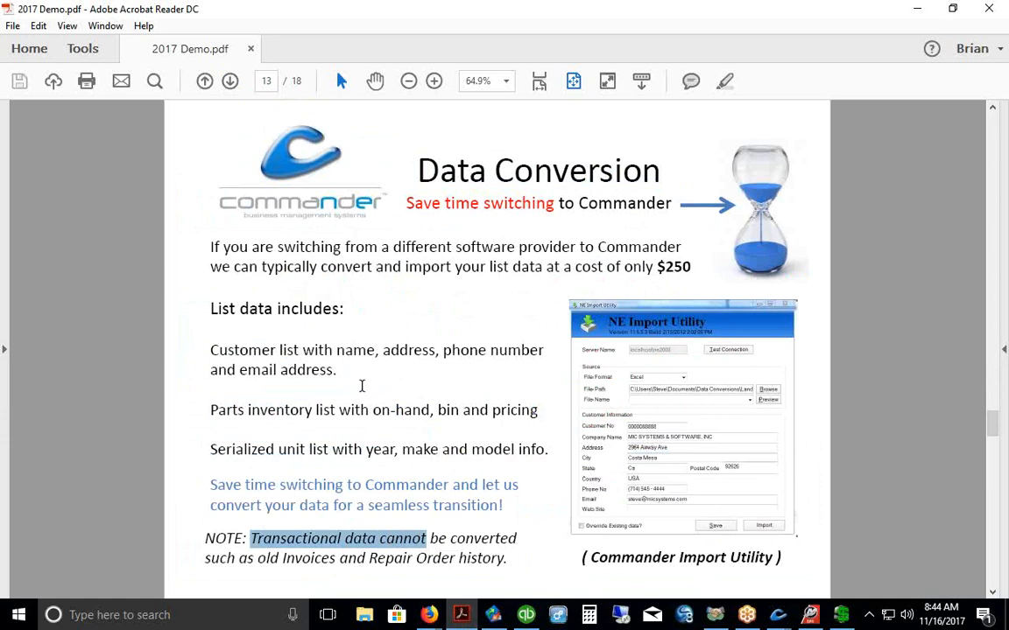
{"action": "left_click", "coordinate": [230, 82]}
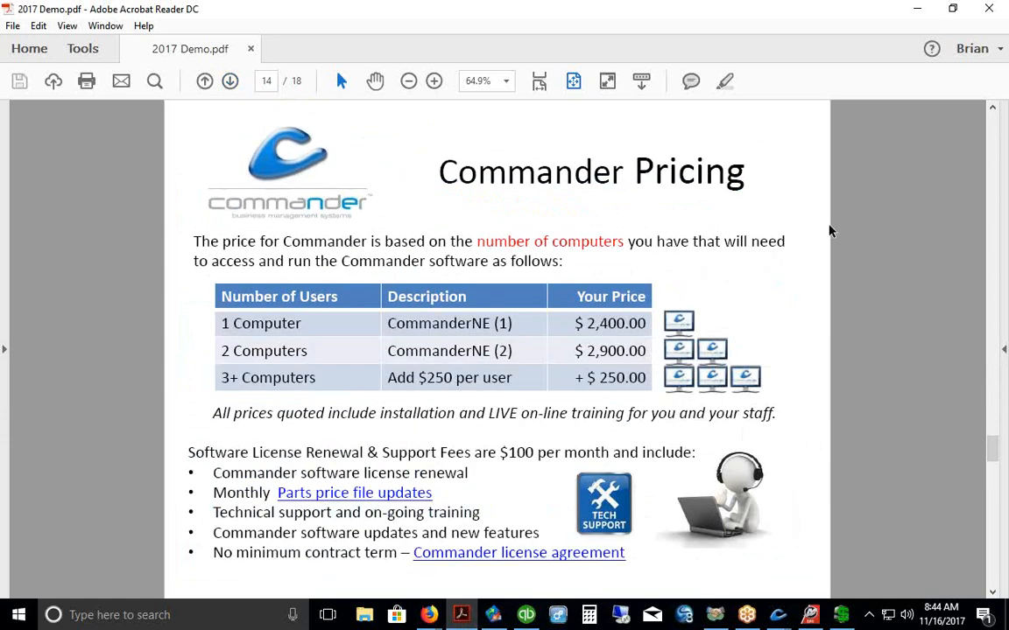